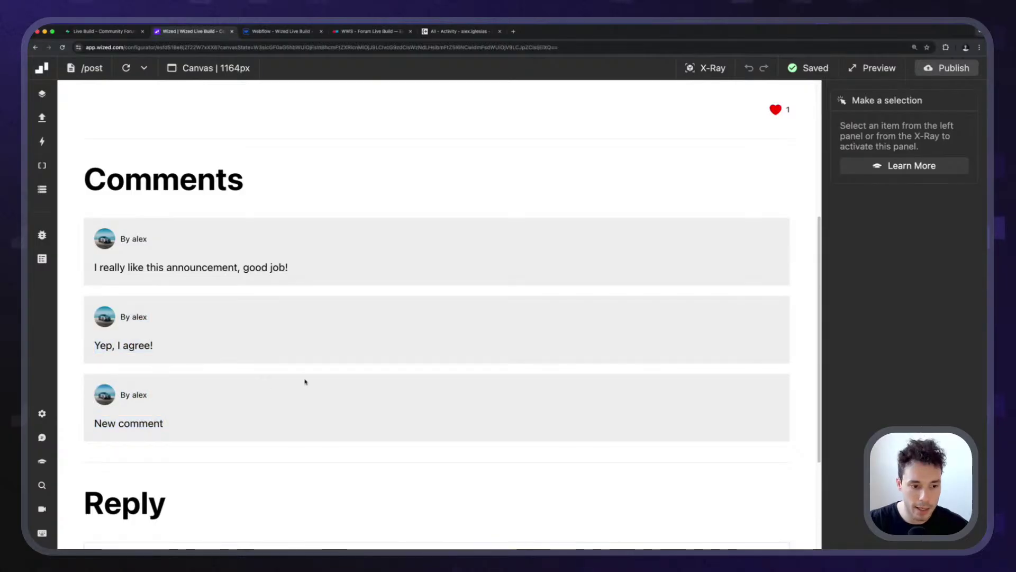
Scroll through the forum post and highlight the post text and first comment to read them.
scroll(800, 158, up, 3)
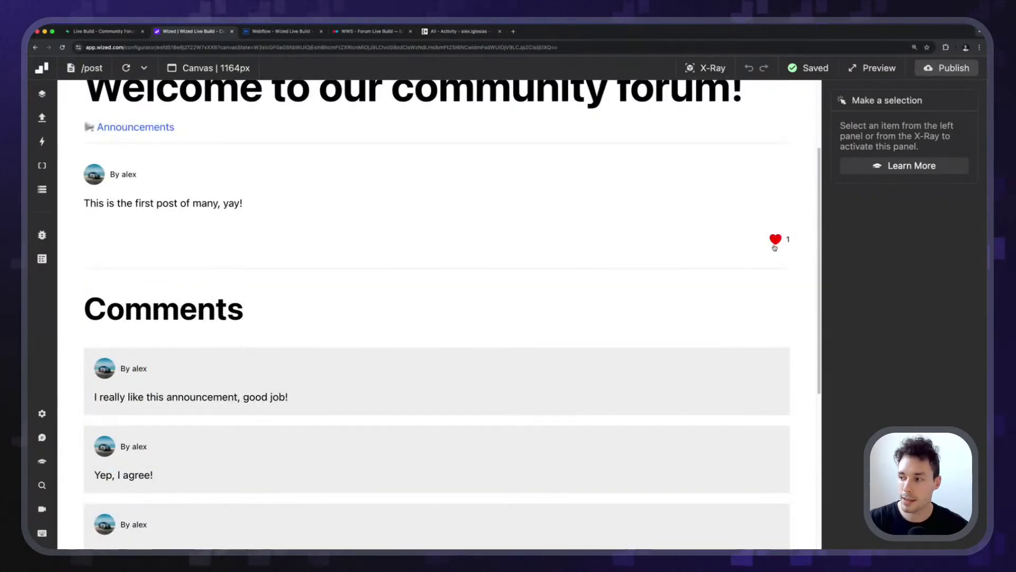
drag(247, 201, 144, 203)
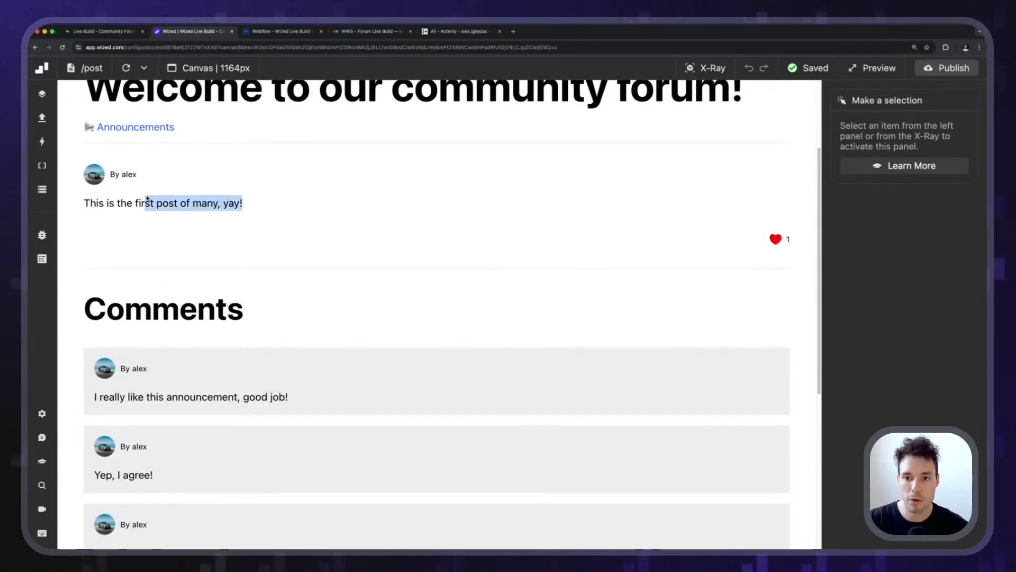
click(250, 233)
scroll(272, 224, down, 5)
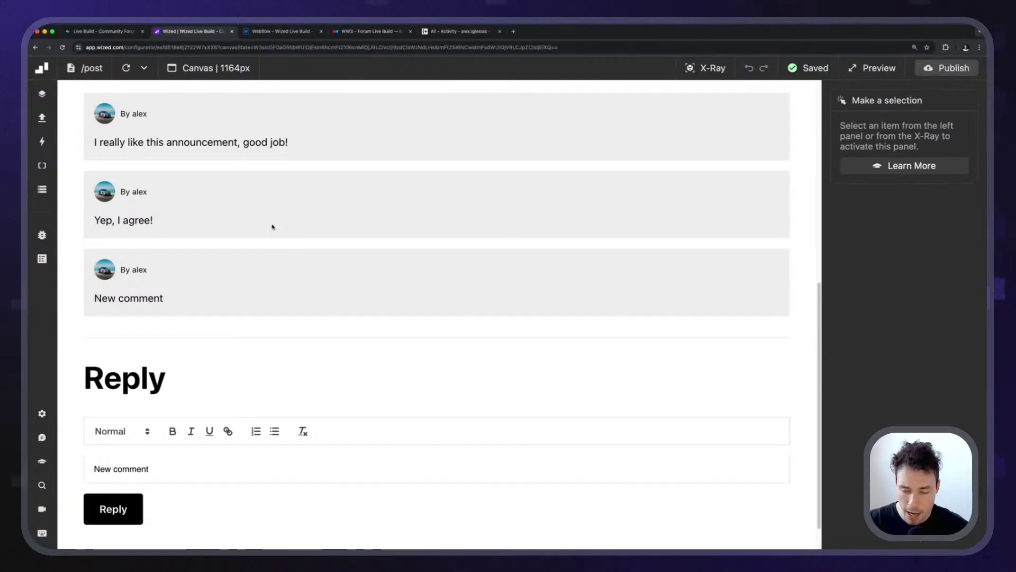
scroll(272, 226, up, 1)
scroll(272, 226, up, 1)
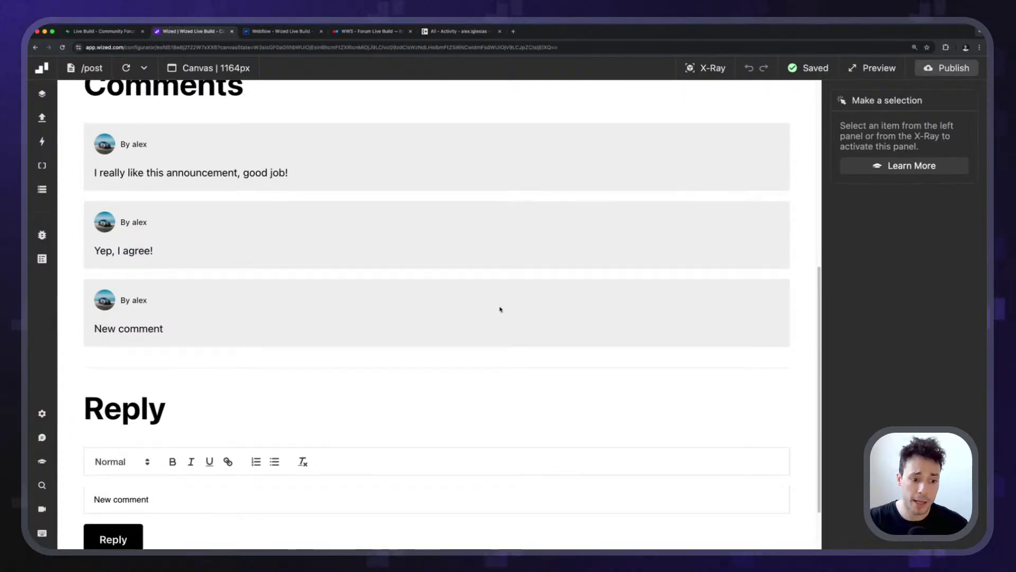
scroll(456, 238, up, 5)
triple_click(285, 307)
click(619, 360)
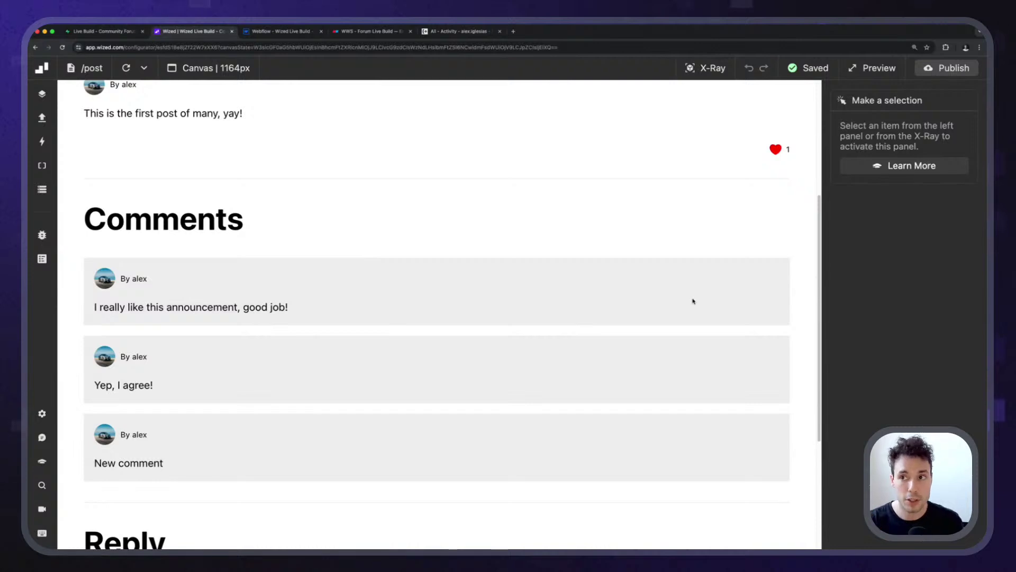
Open the 'WWS - Forum Live Build' Eraser board and zoom to its Features list.
click(365, 31)
scroll(333, 316, up, 5)
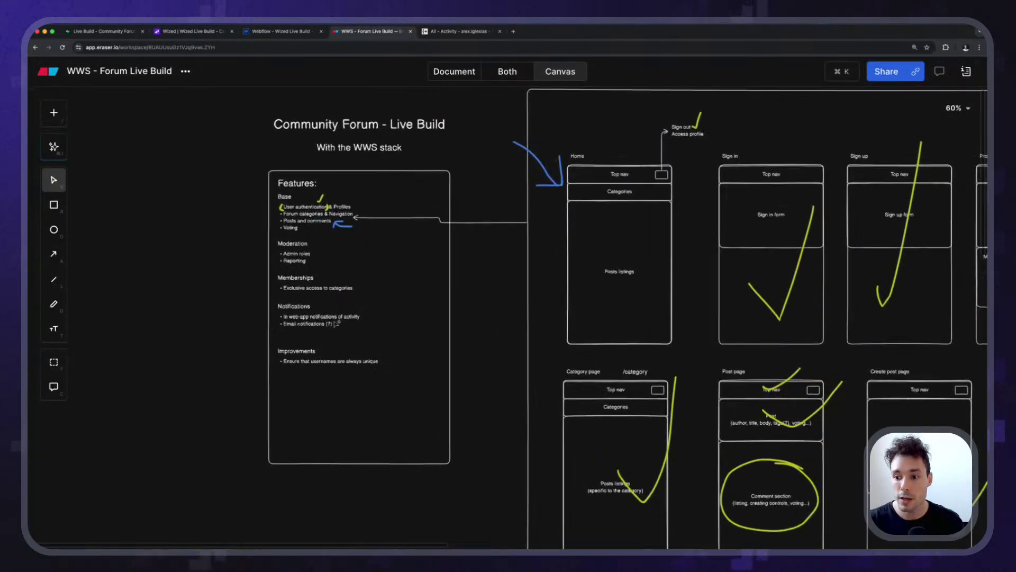
scroll(332, 316, up, 4)
scroll(294, 289, up, 3)
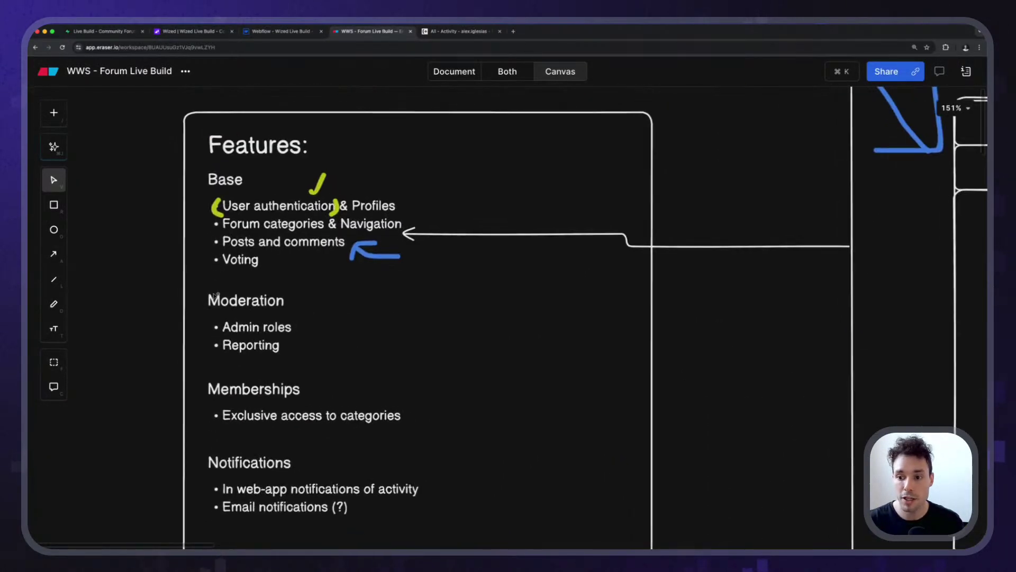
scroll(271, 279, up, 4)
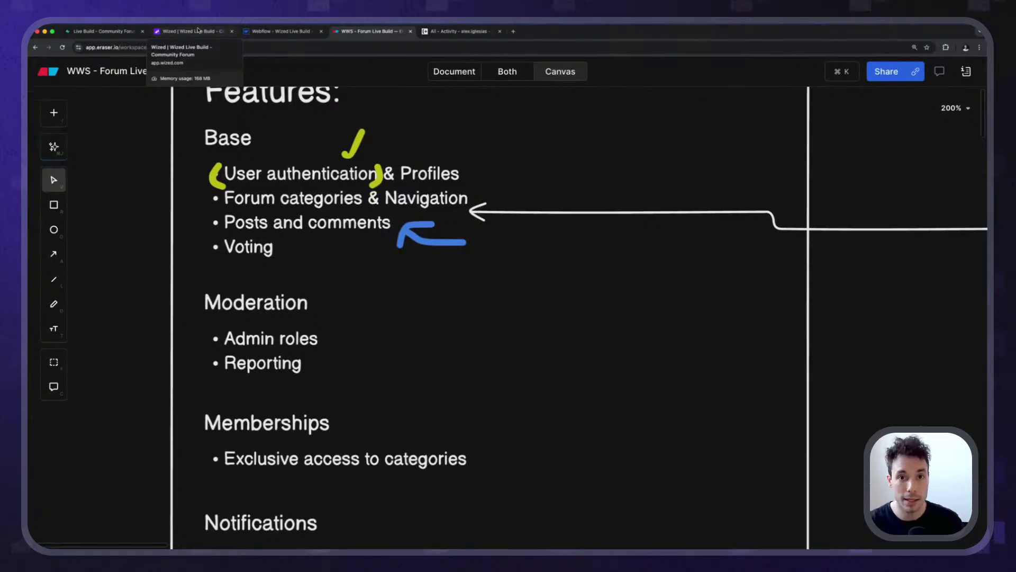
Scroll the Wized /post canvas to review the post, its like count and comments.
click(198, 30)
scroll(234, 176, up, 5)
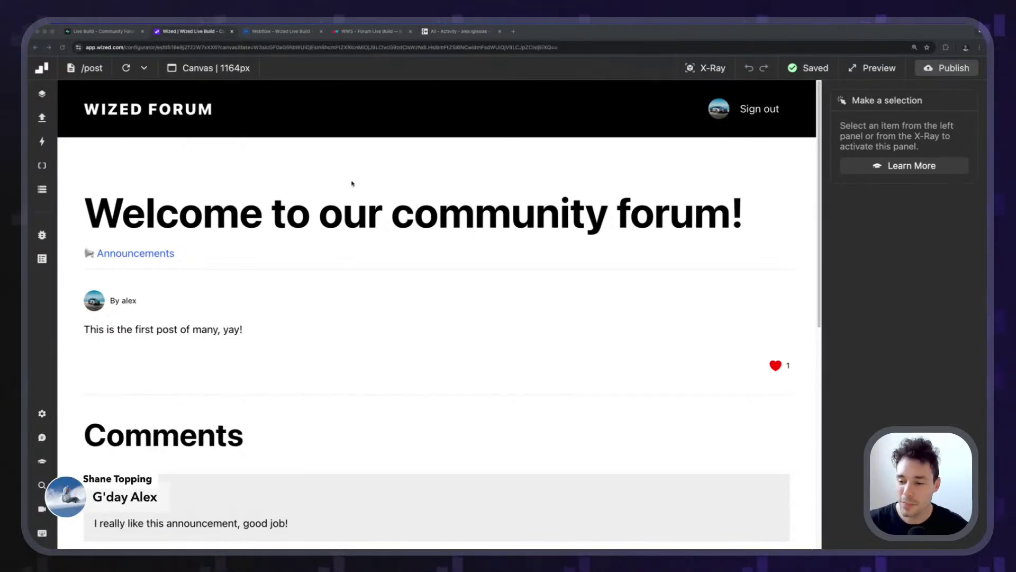
scroll(349, 191, down, 8)
scroll(343, 214, up, 3)
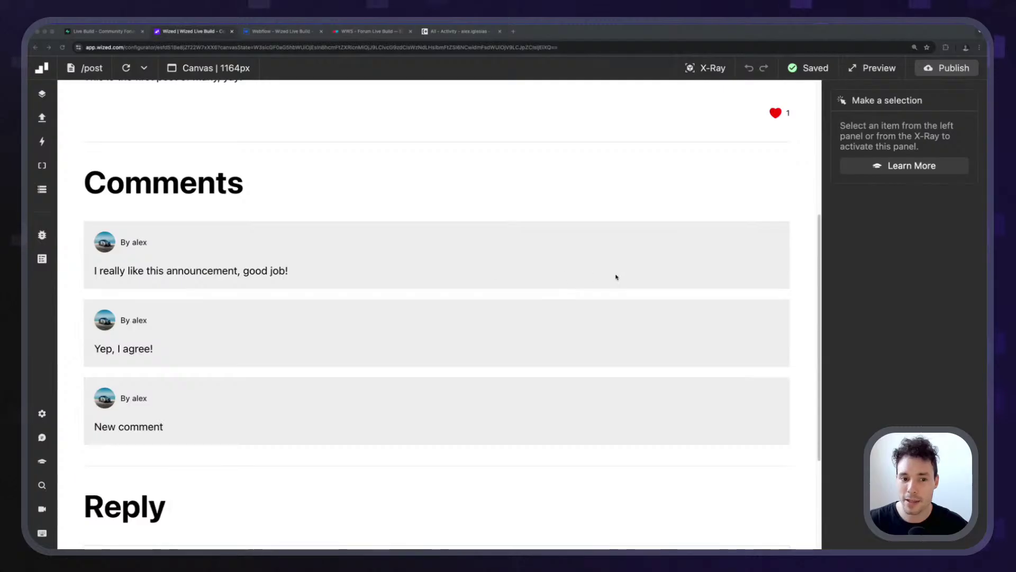
scroll(658, 274, up, 2)
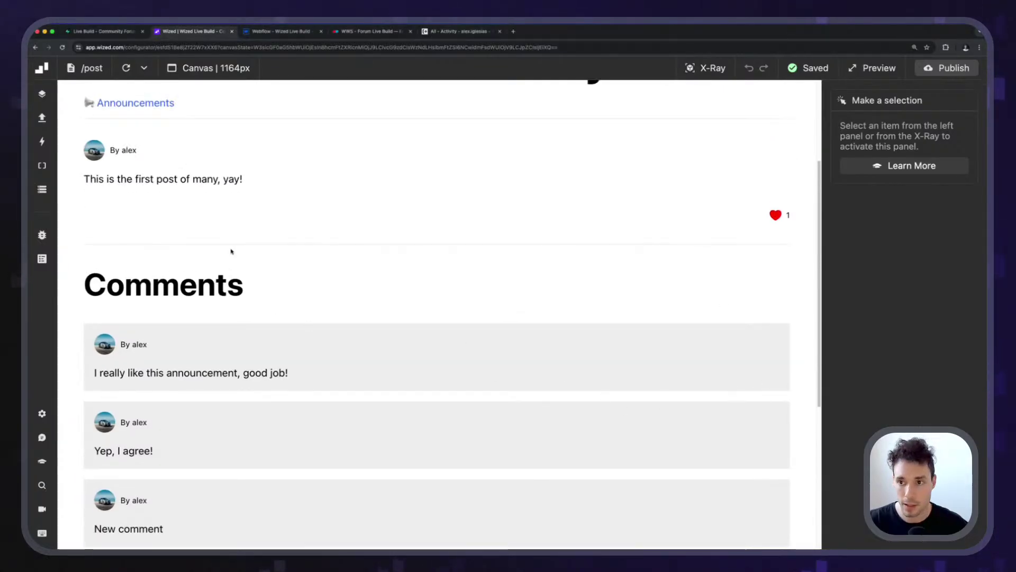
scroll(251, 263, up, 3)
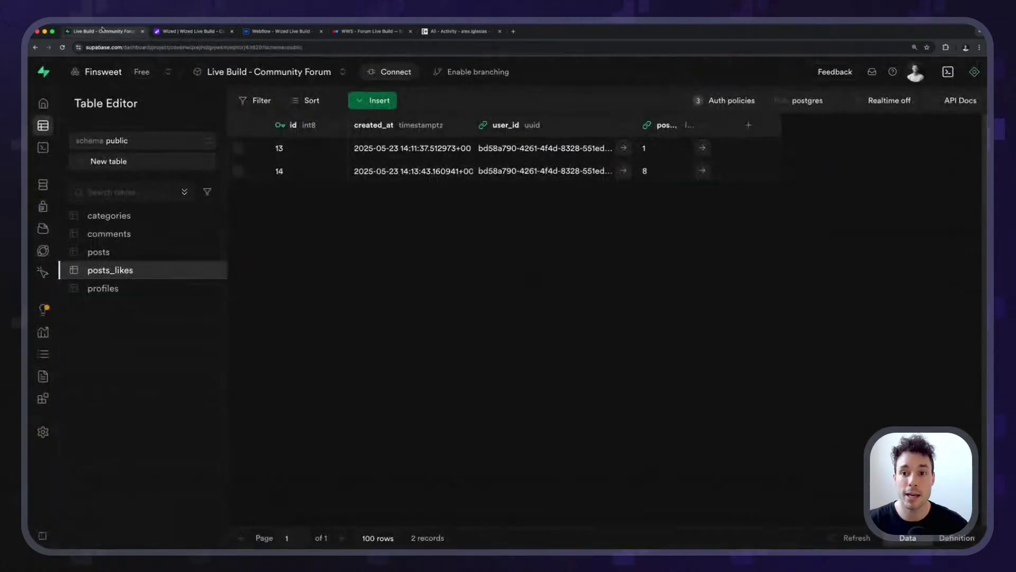
Inspect the posts_likes column definitions (id, created_at, user_id, post_id) via Edit table, then close the panel.
key(super+1)
scroll(119, 271, up, 5)
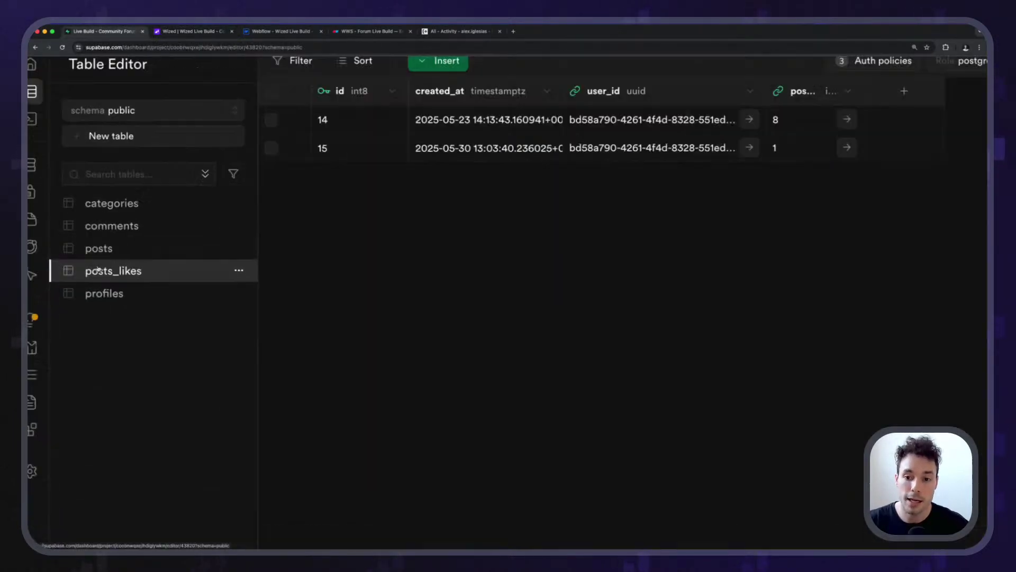
scroll(247, 283, down, 5)
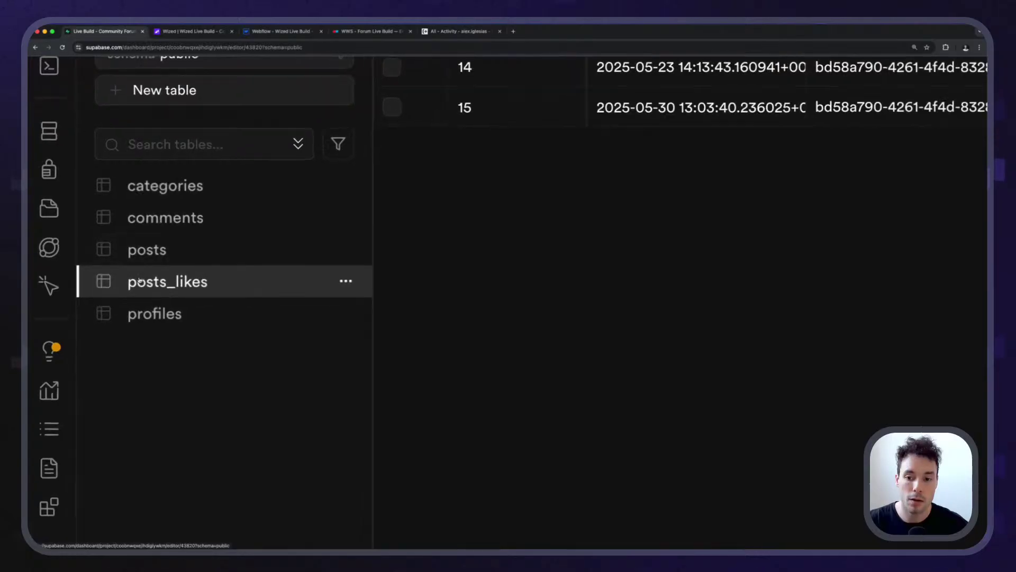
click(211, 270)
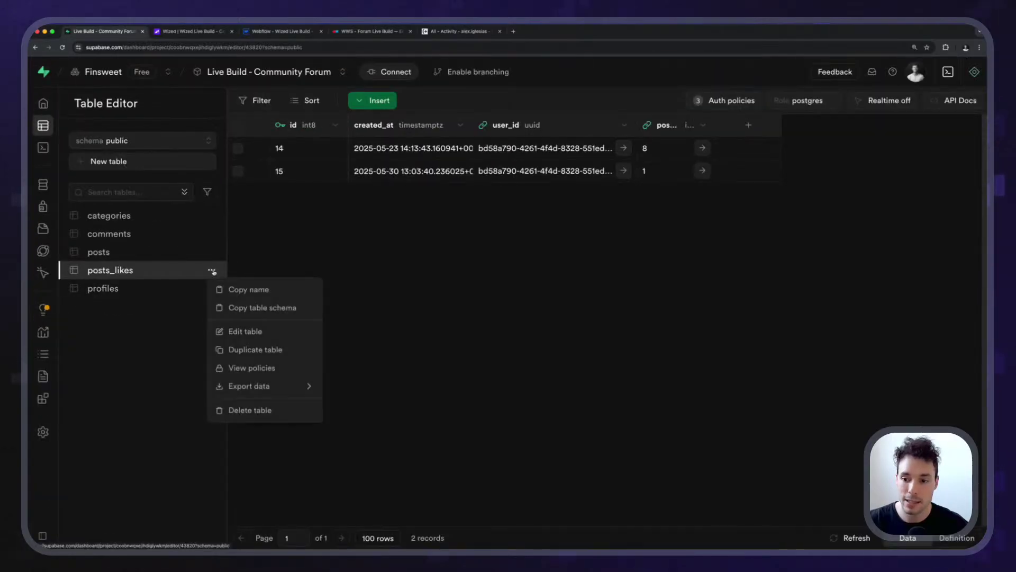
click(252, 332)
scroll(659, 207, down, 6)
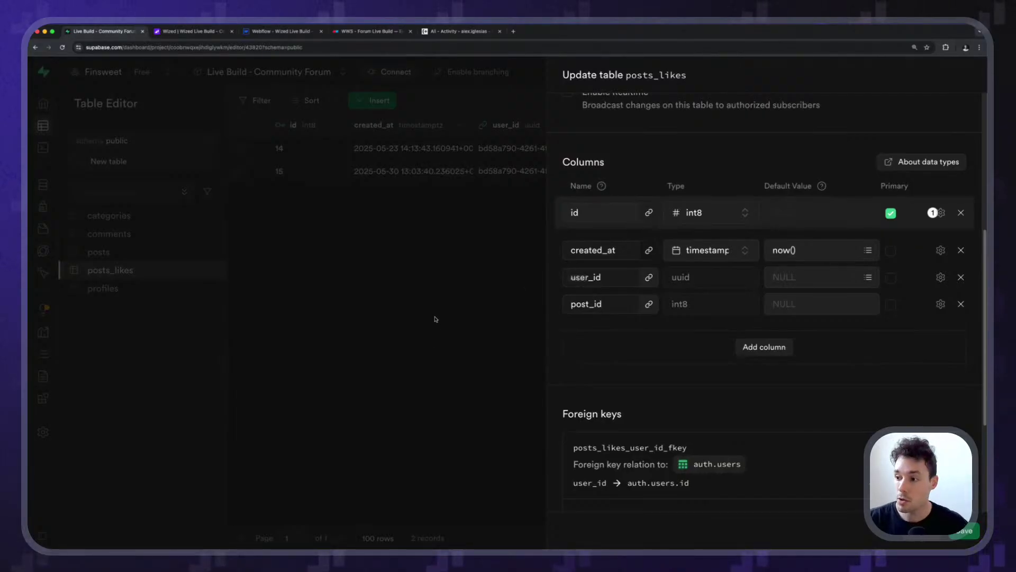
click(450, 301)
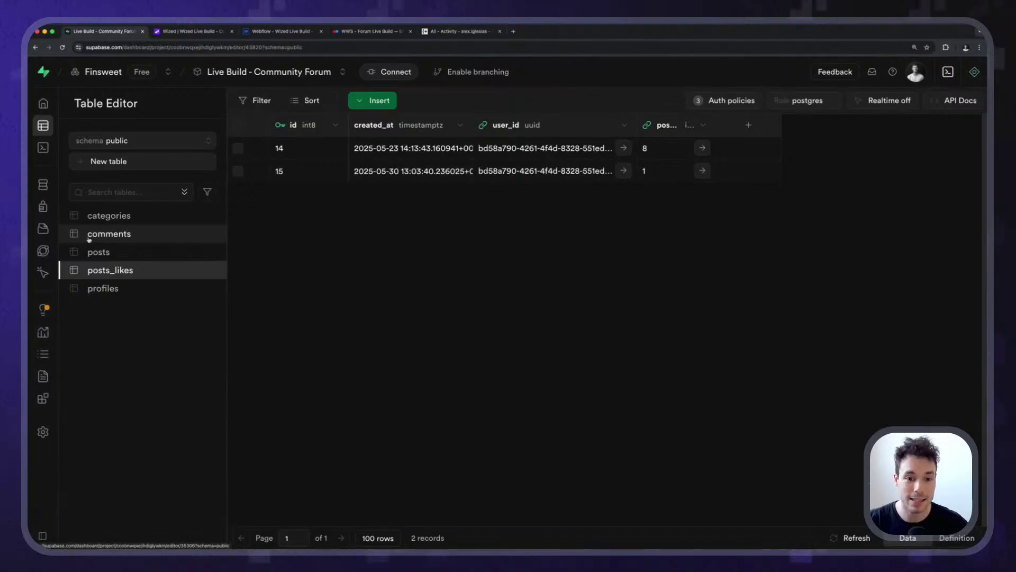
Name a new Supabase table comments_likes and add user_id and comment_id columns.
click(108, 161)
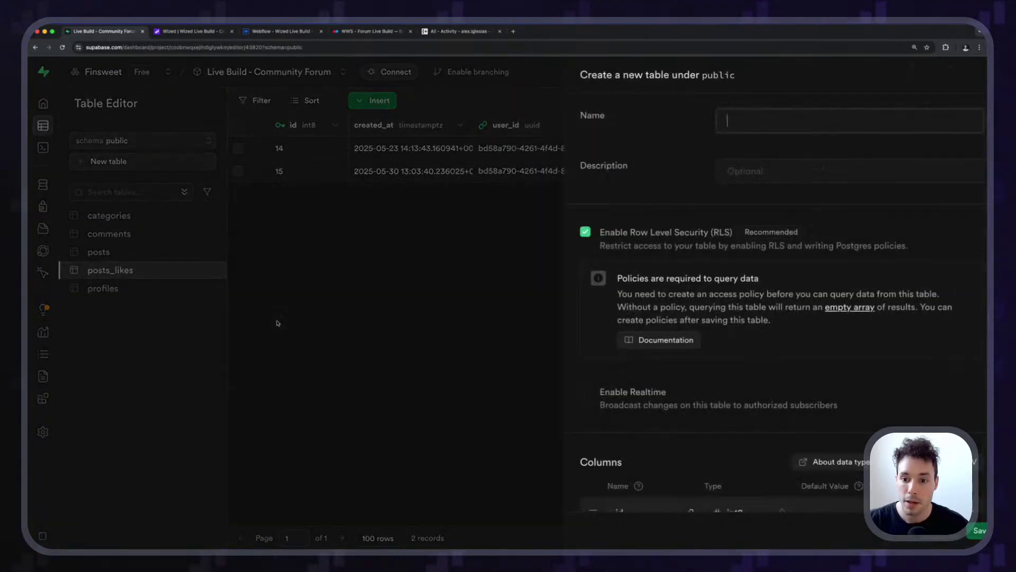
text(comm)
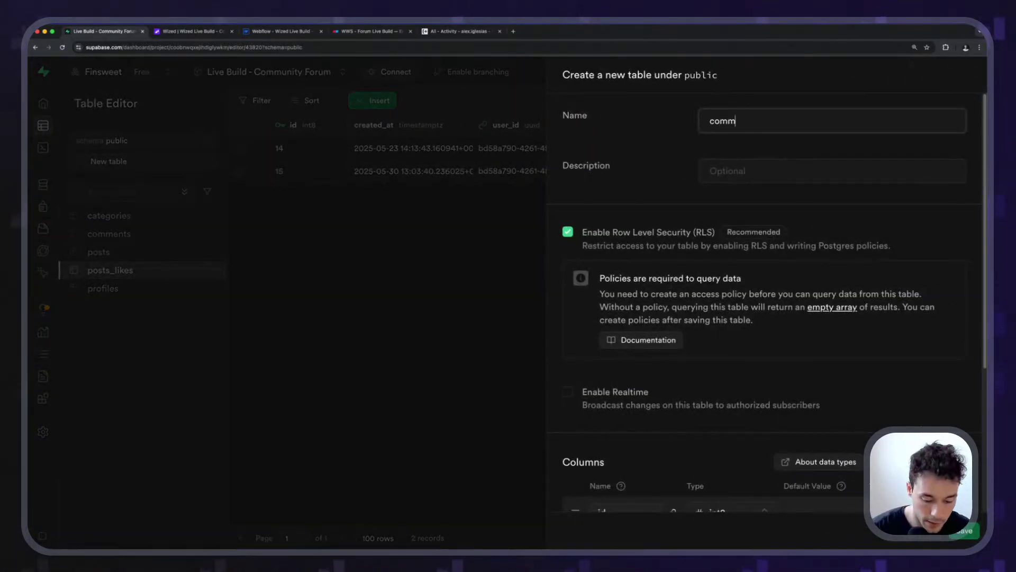
text(ents_likes)
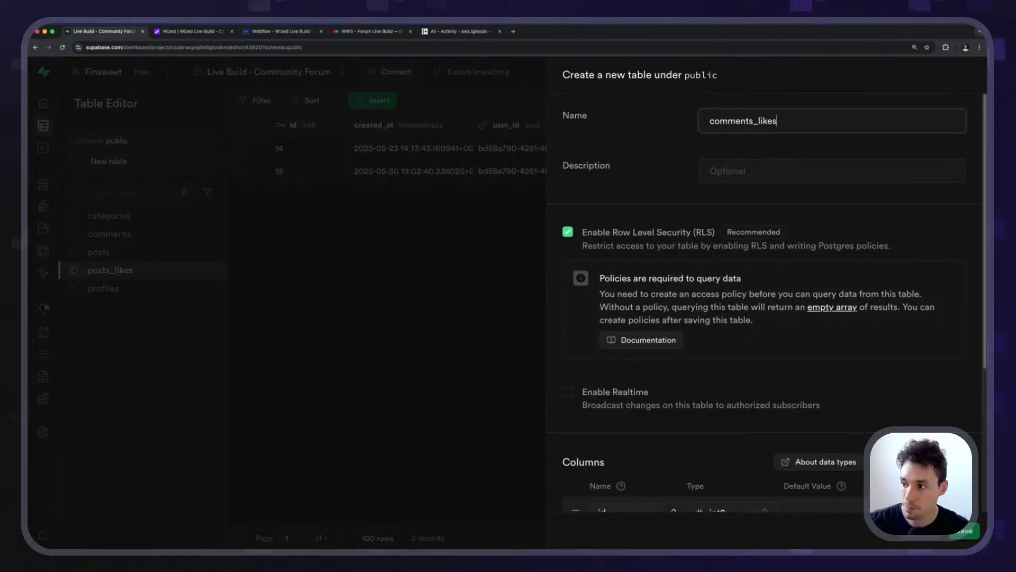
scroll(660, 184, down, 4)
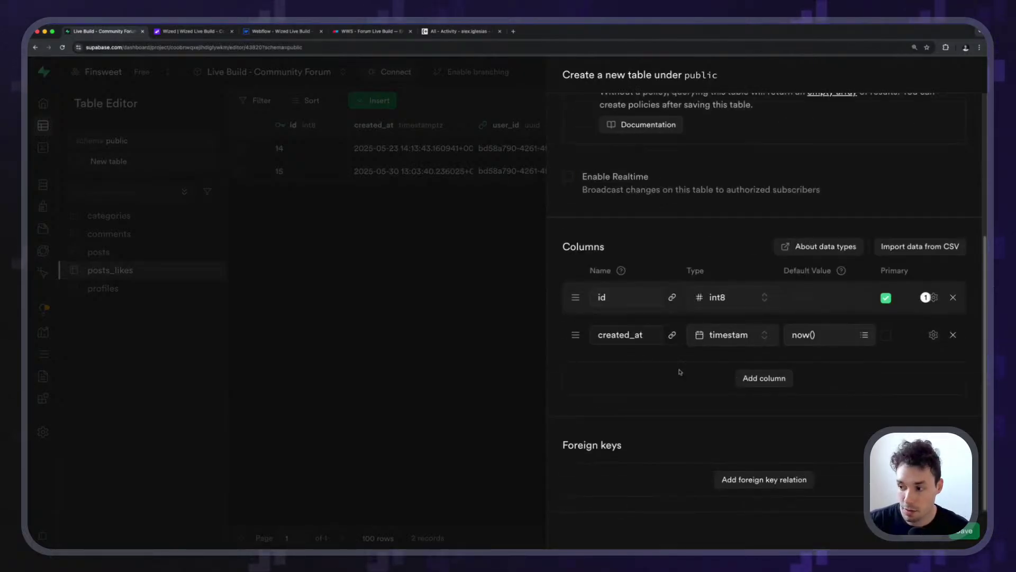
click(767, 379)
click(643, 363)
text(user_id)
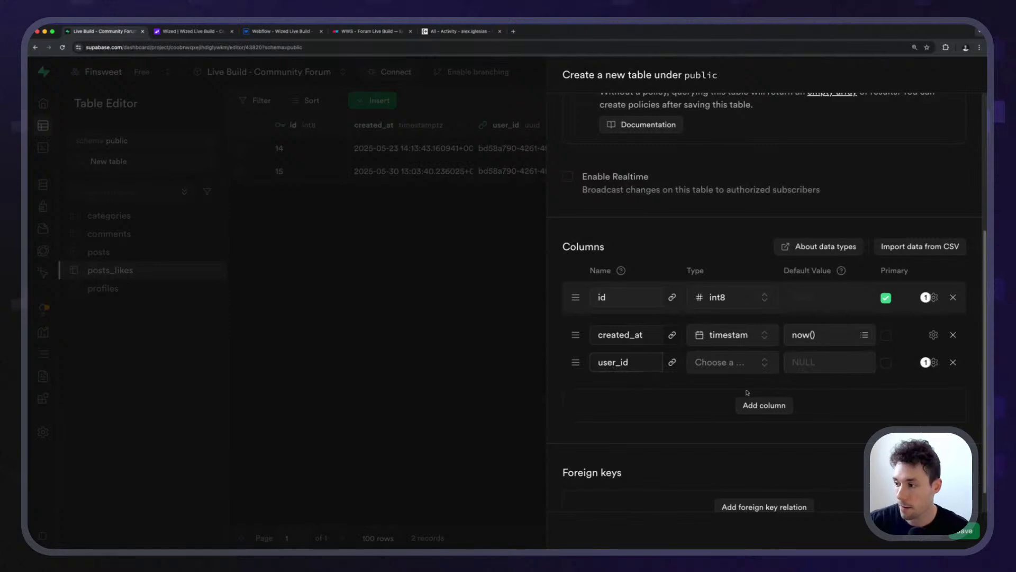
click(758, 409)
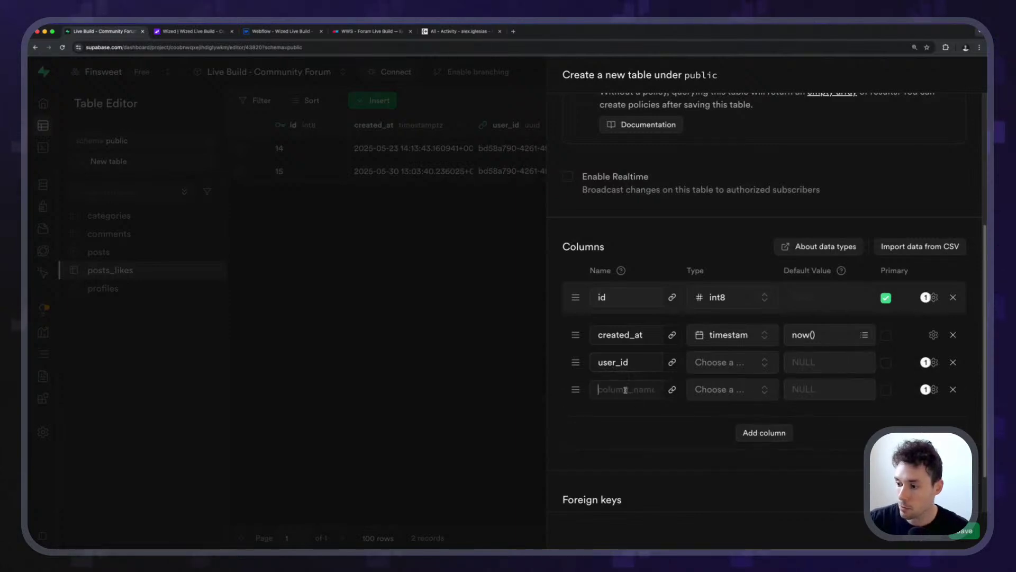
text(comment)
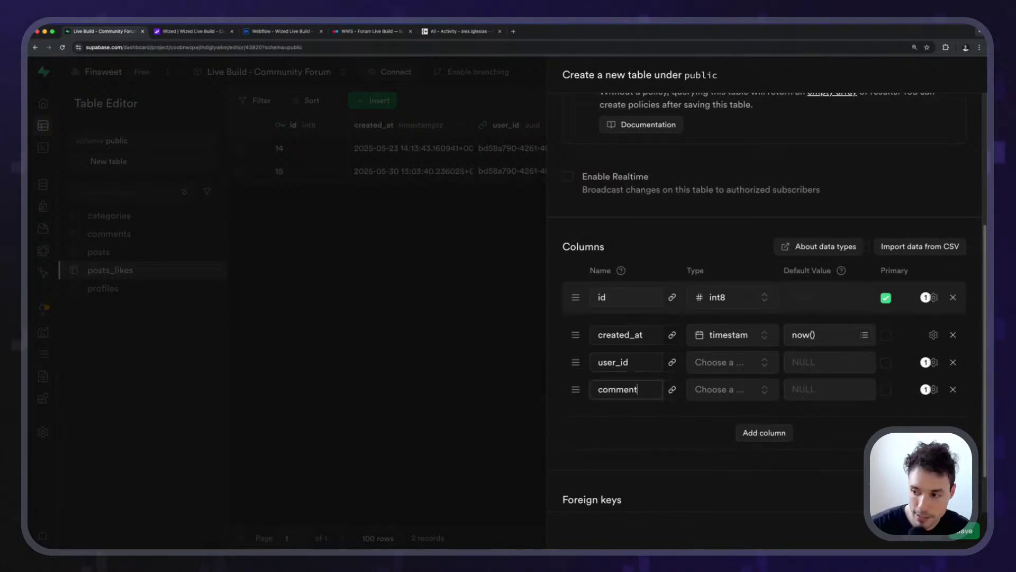
text(_id)
scroll(697, 416, down, 2)
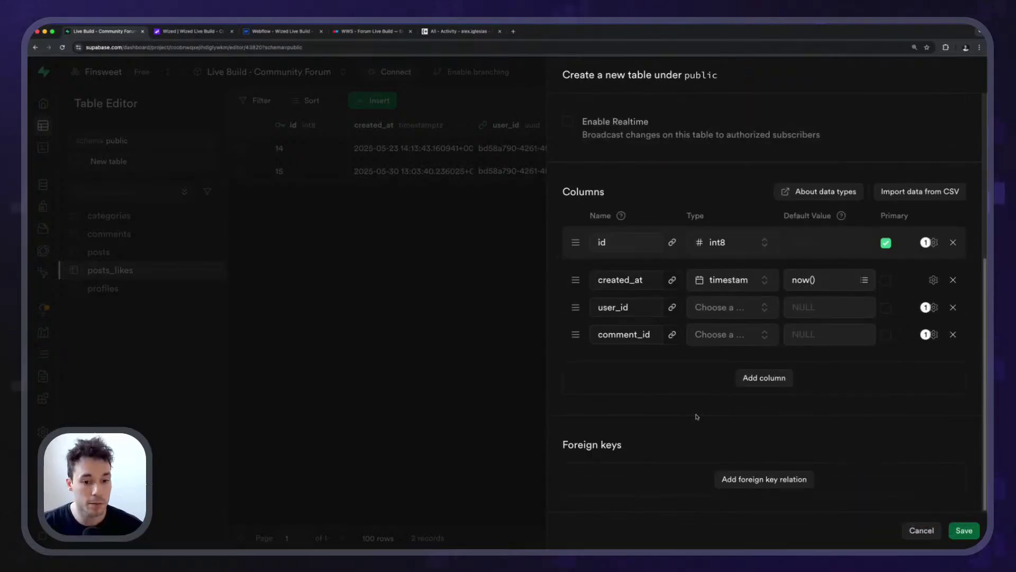
click(759, 479)
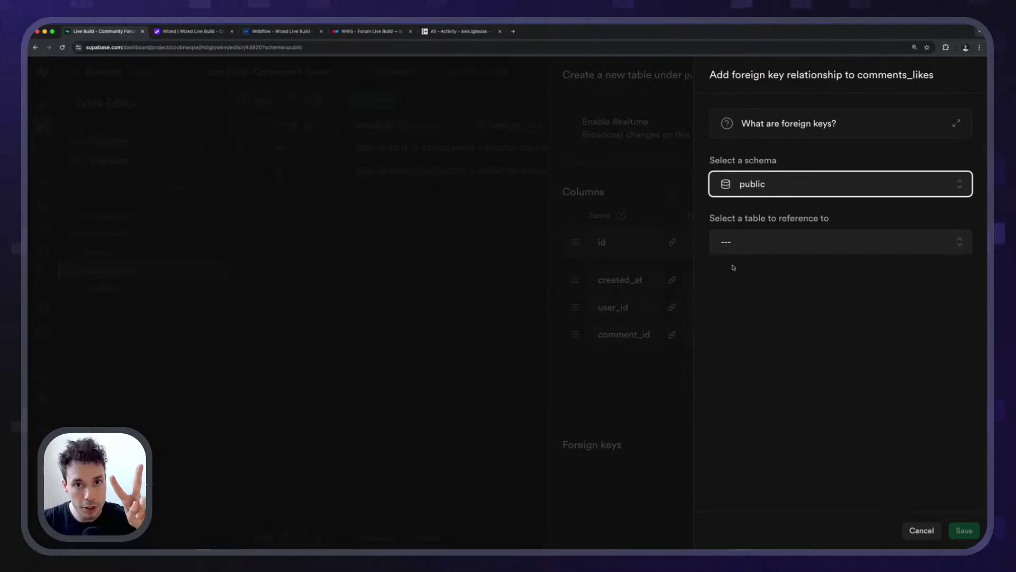
Save a foreign key linking comments_likes.user_id to the auth schema's users.id column.
click(772, 249)
click(762, 190)
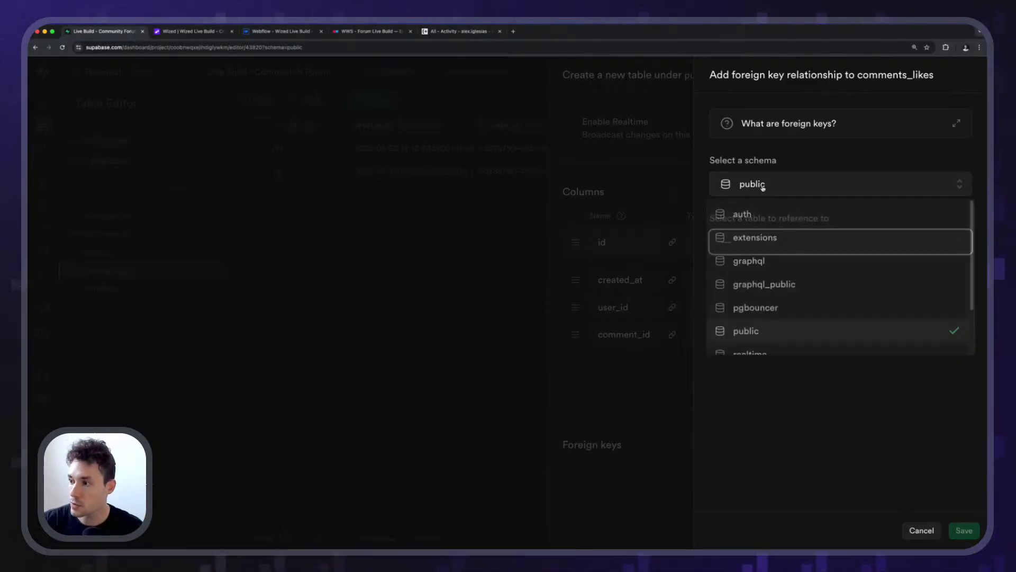
click(758, 216)
click(756, 248)
scroll(764, 349, down, 5)
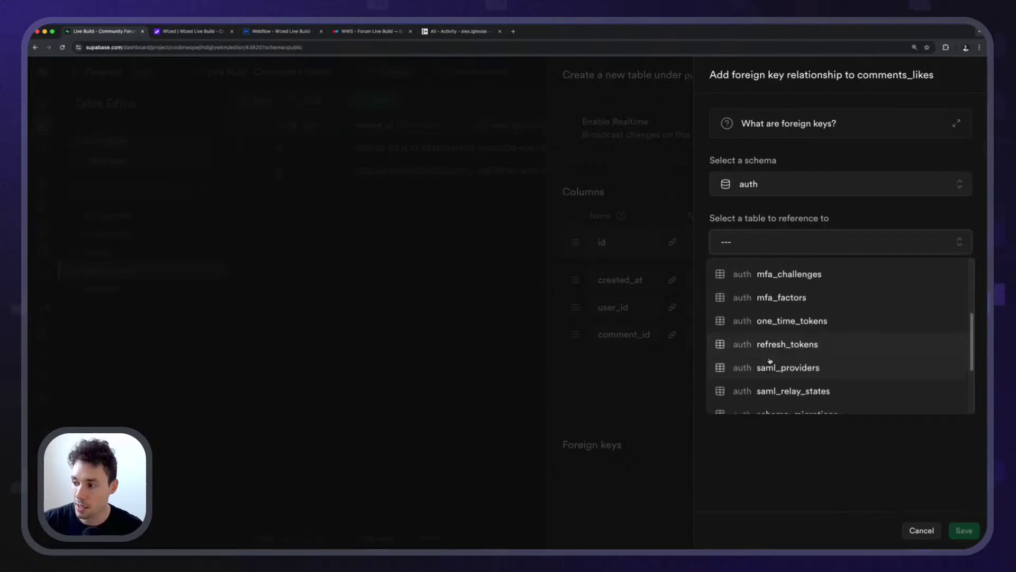
click(768, 400)
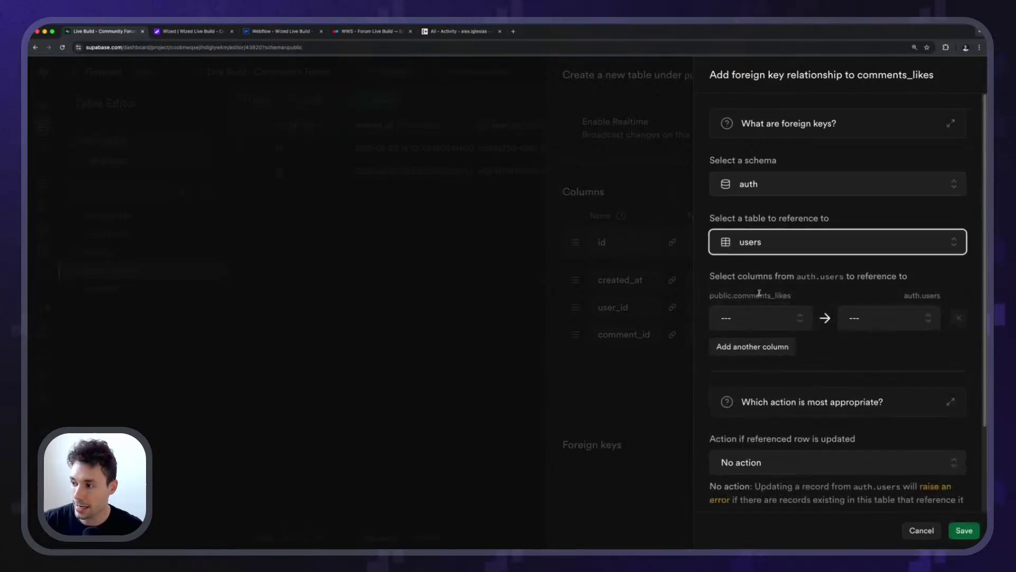
click(758, 318)
click(726, 419)
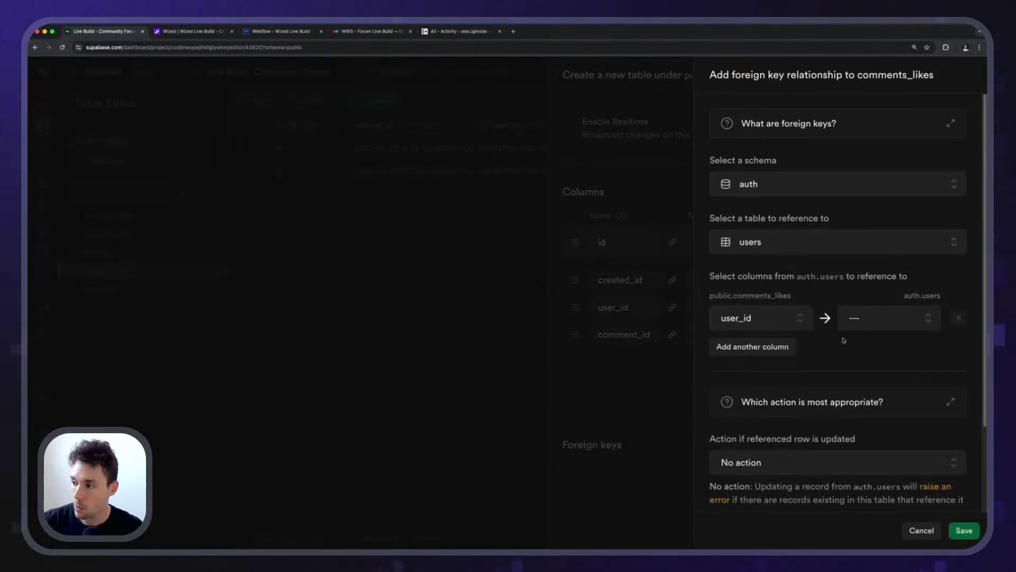
click(860, 319)
click(850, 396)
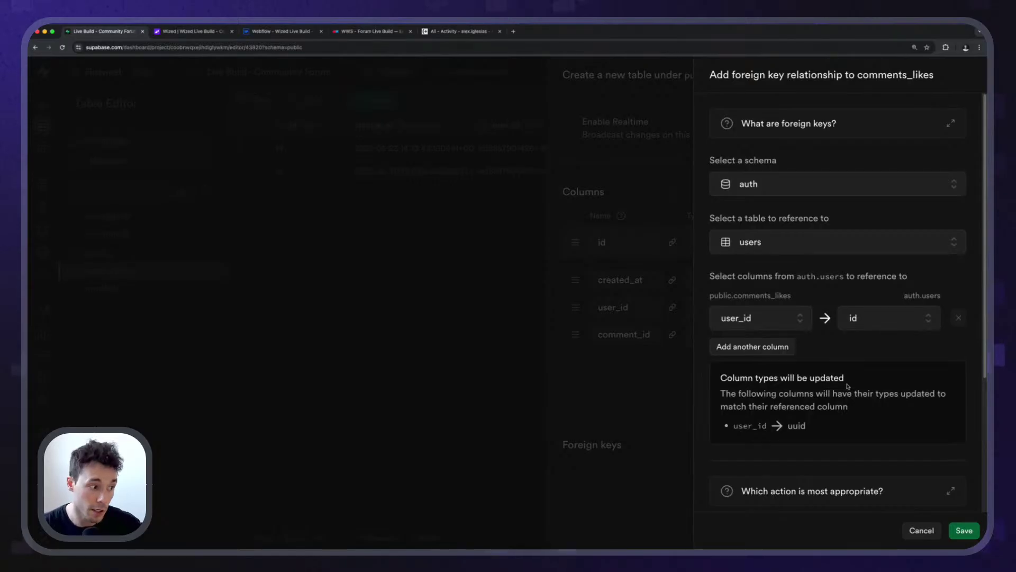
scroll(839, 389, down, 4)
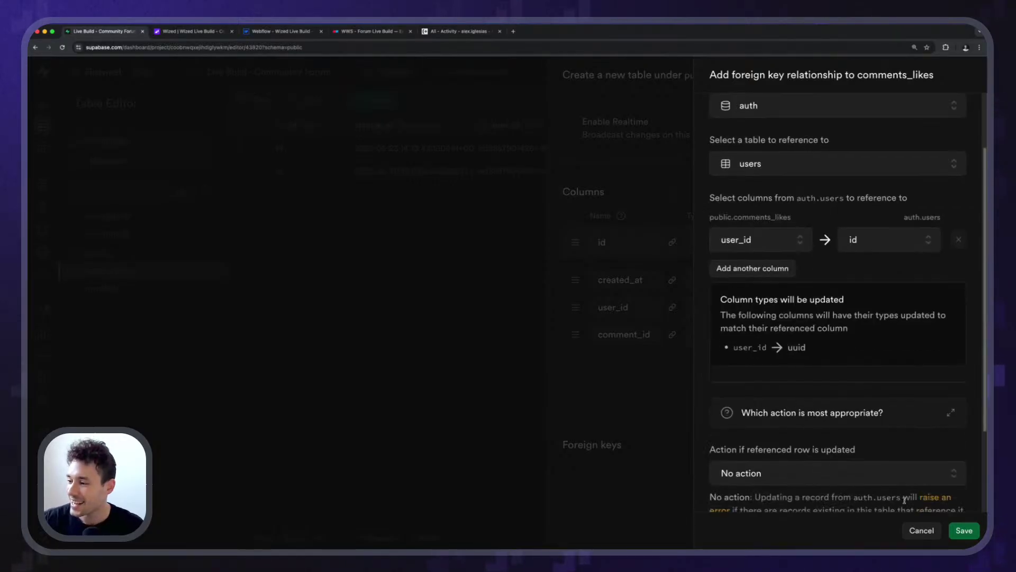
click(963, 530)
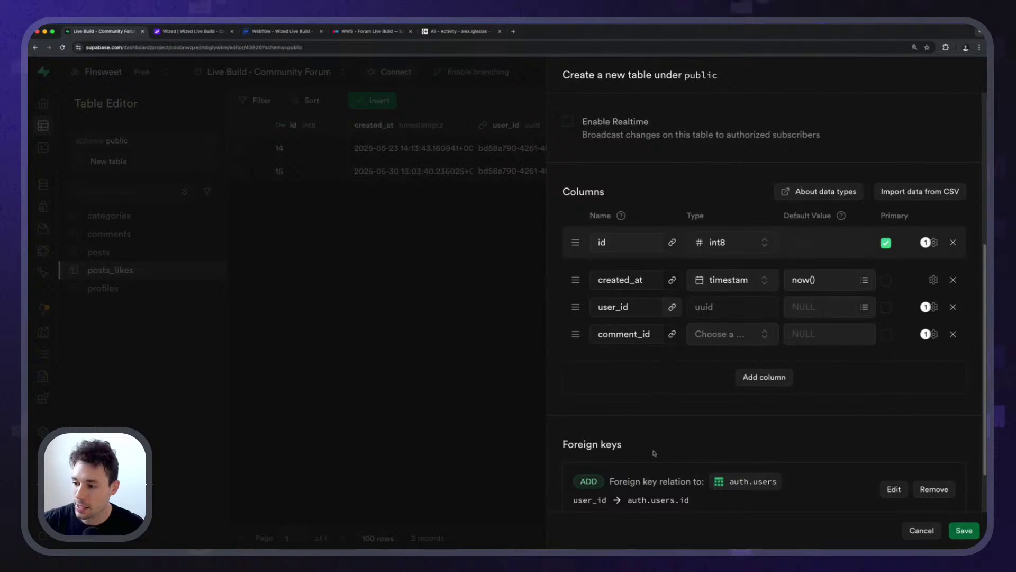
scroll(656, 434, down, 2)
Add a second foreign key linking user_id to public.profiles.id.
click(762, 547)
click(759, 244)
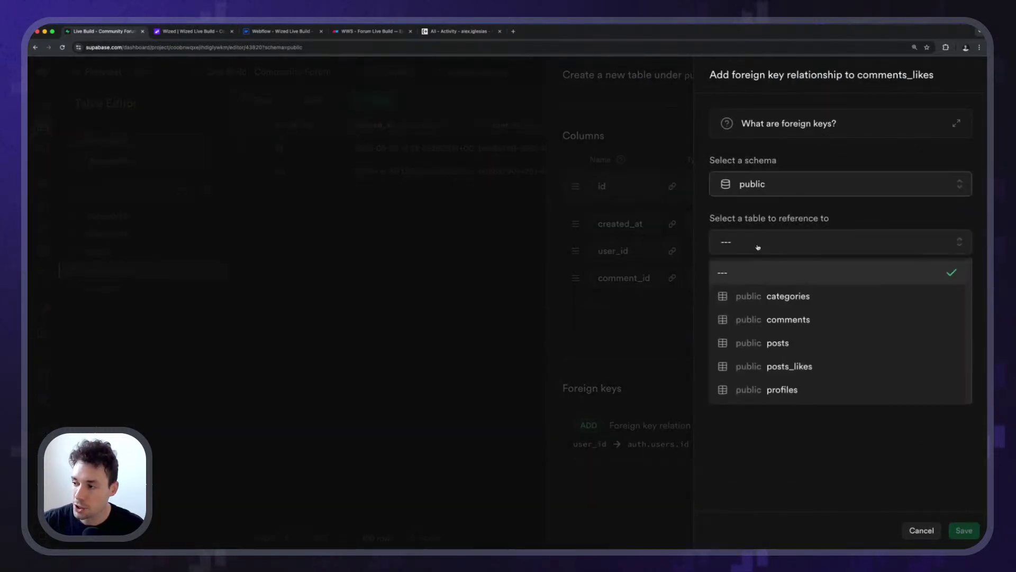
click(783, 390)
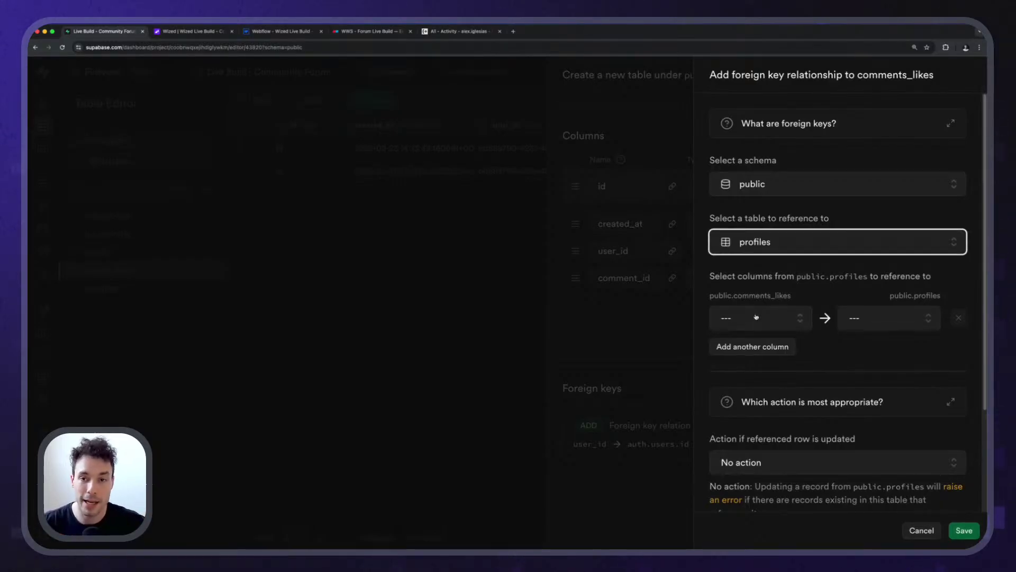
scroll(756, 316, down, 3)
click(760, 248)
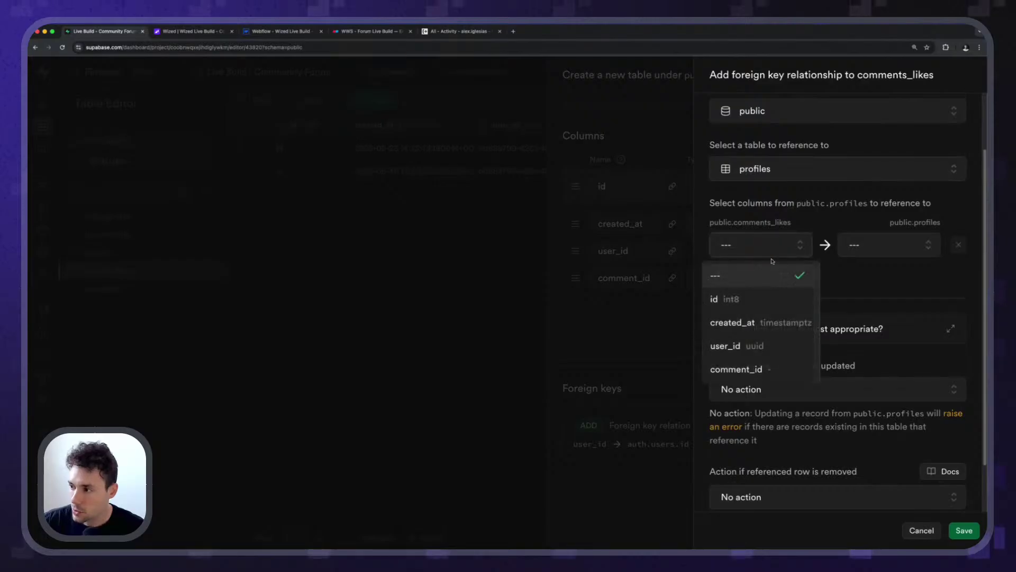
click(741, 347)
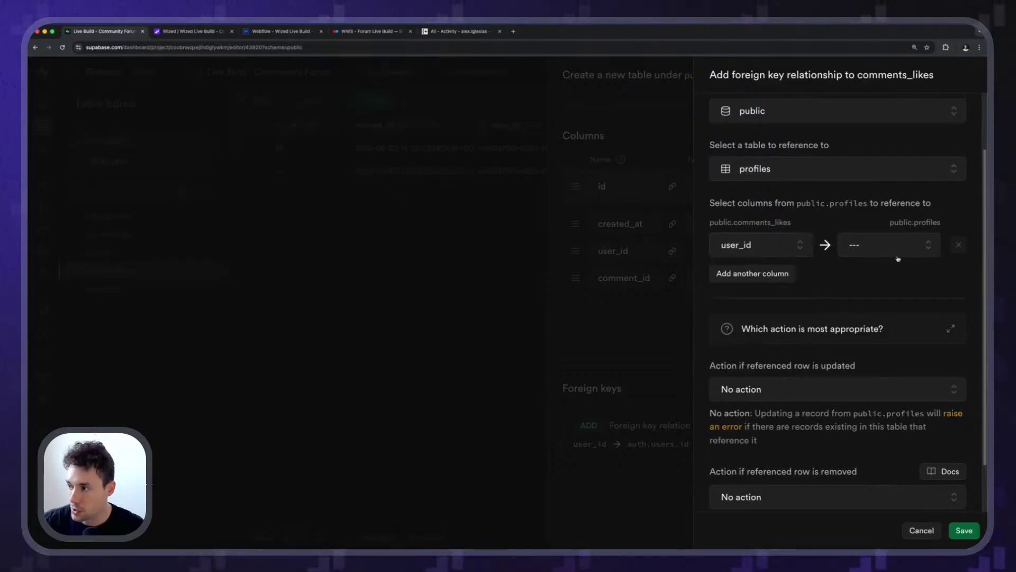
click(896, 250)
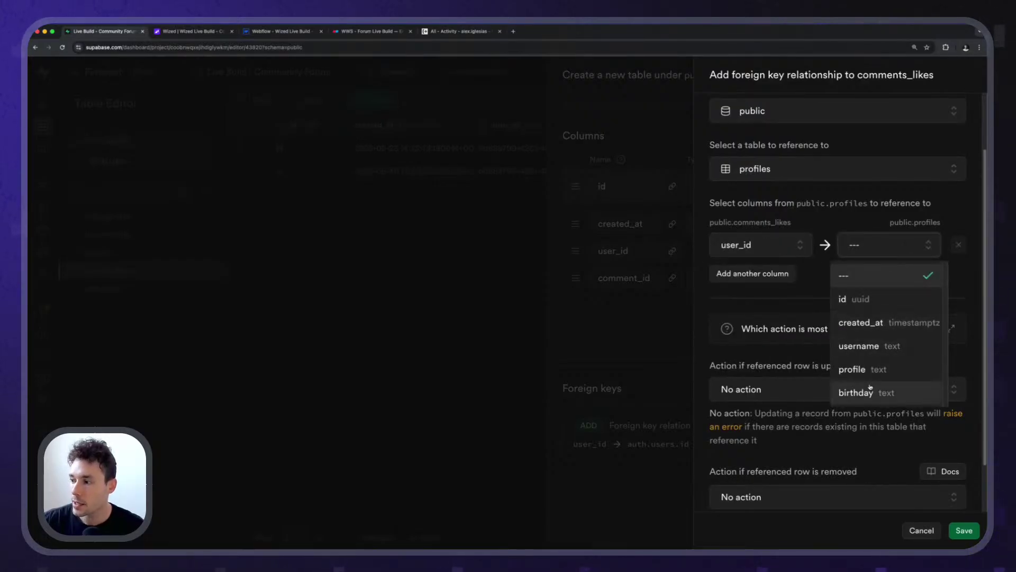
click(859, 300)
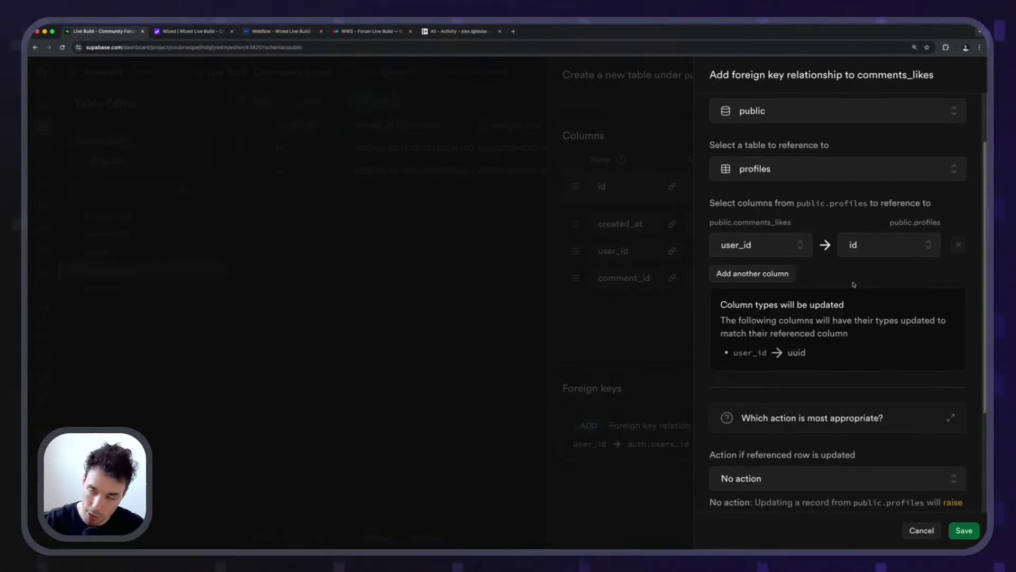
click(963, 530)
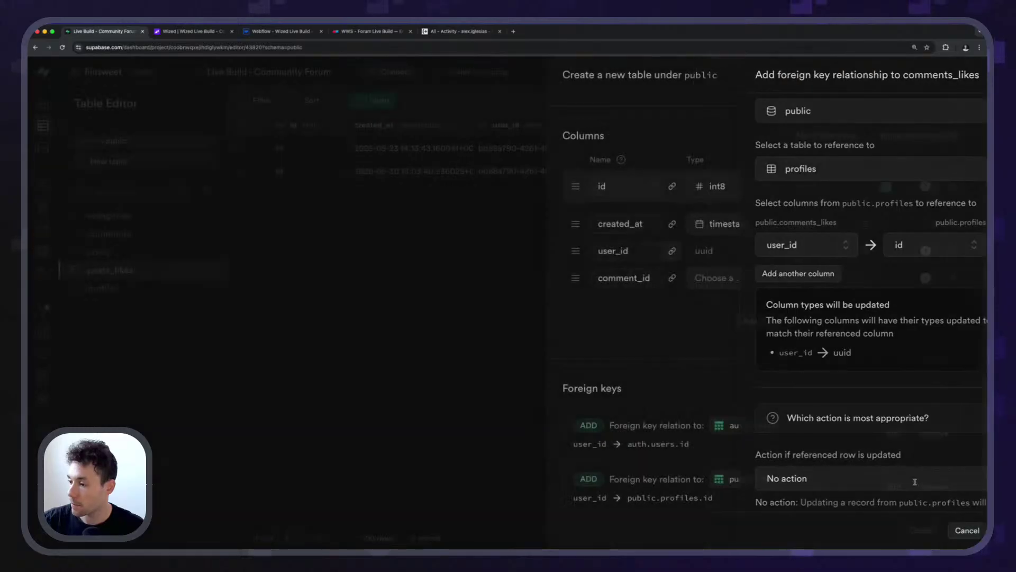
scroll(713, 370, down, 2)
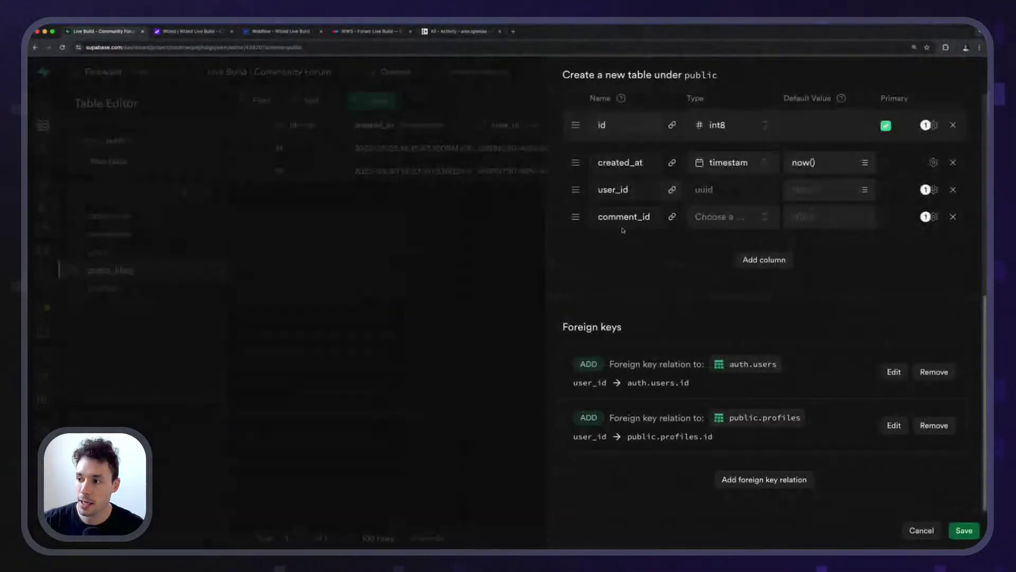
Link comment_id to public.comments.id, save the comments_likes table, and return to posts_likes.
click(761, 483)
click(740, 241)
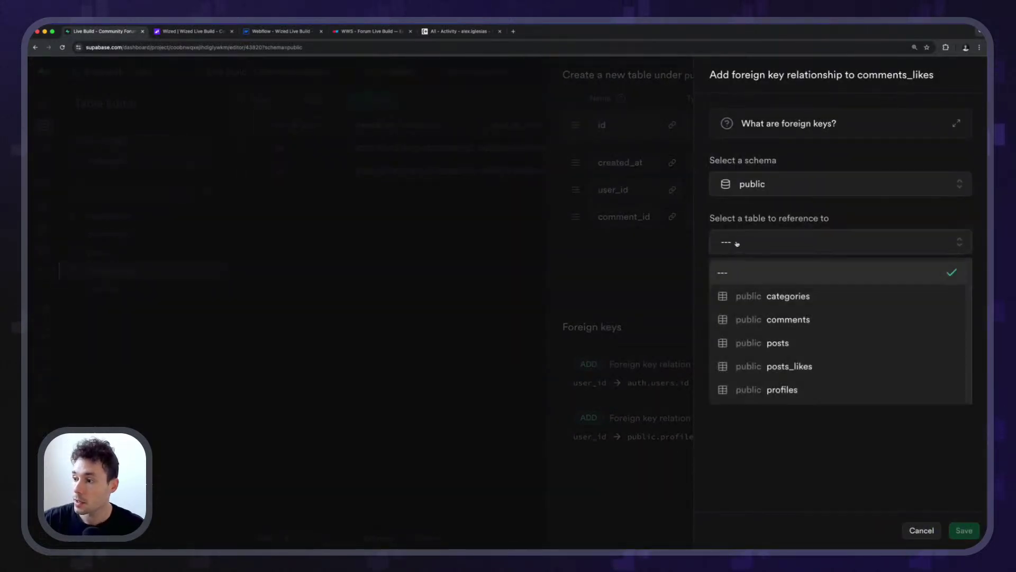
click(791, 319)
click(757, 320)
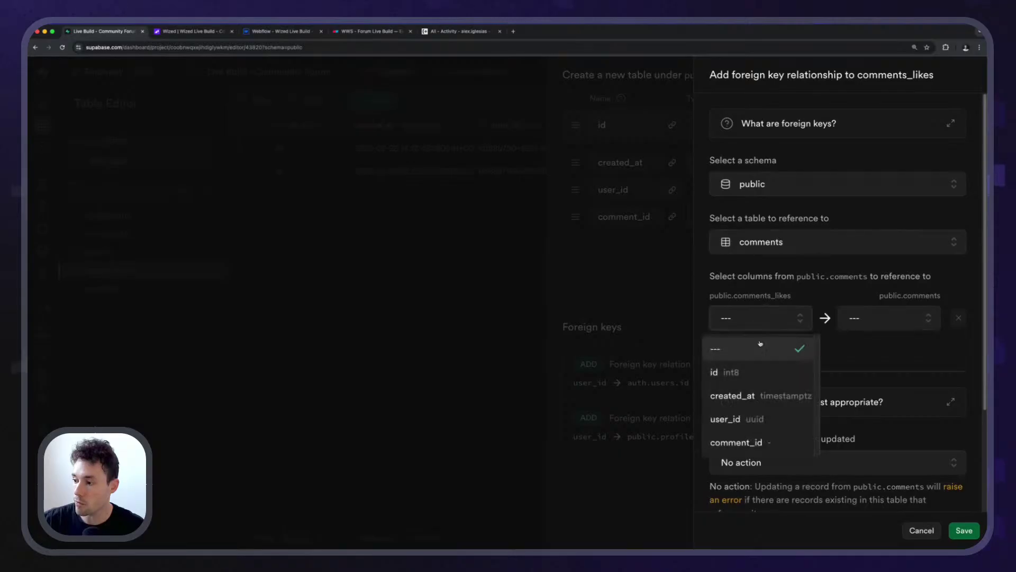
click(756, 447)
click(877, 327)
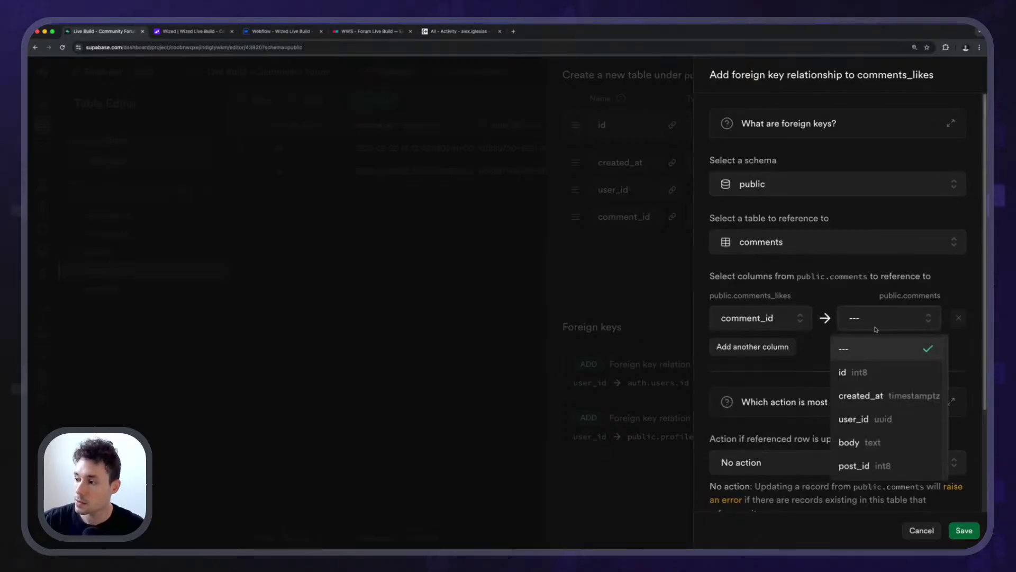
click(863, 376)
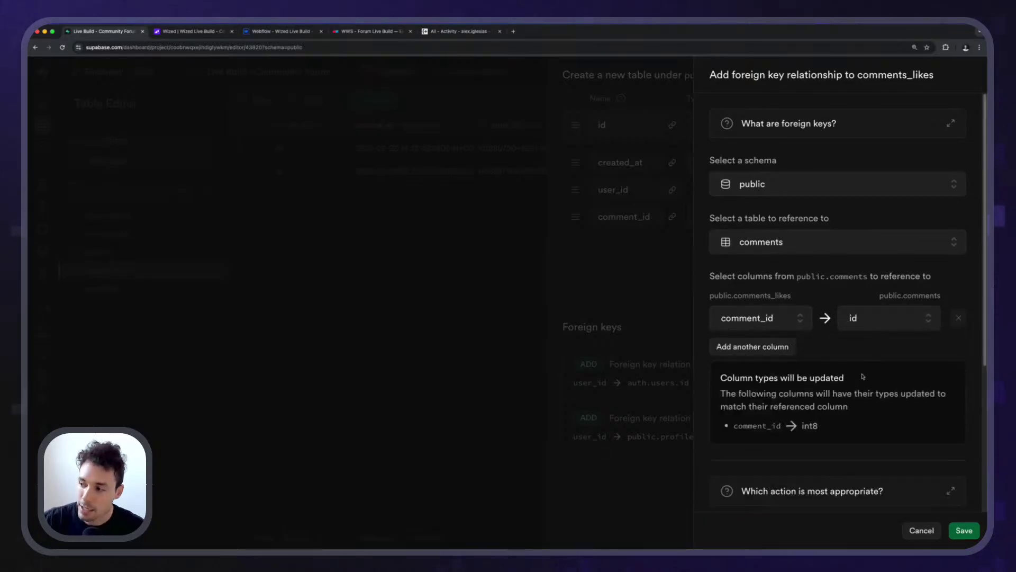
scroll(863, 376, down, 2)
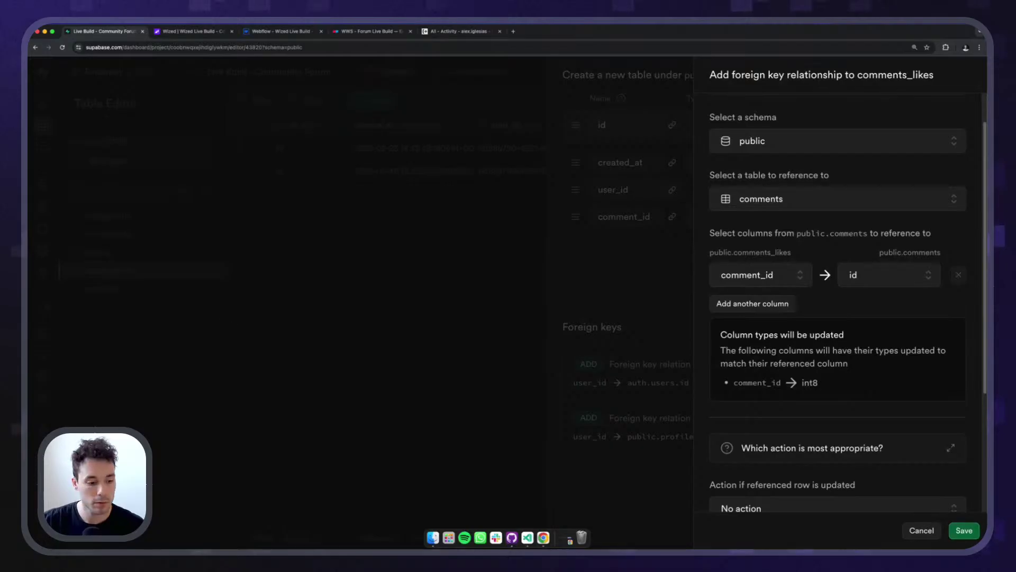
click(964, 530)
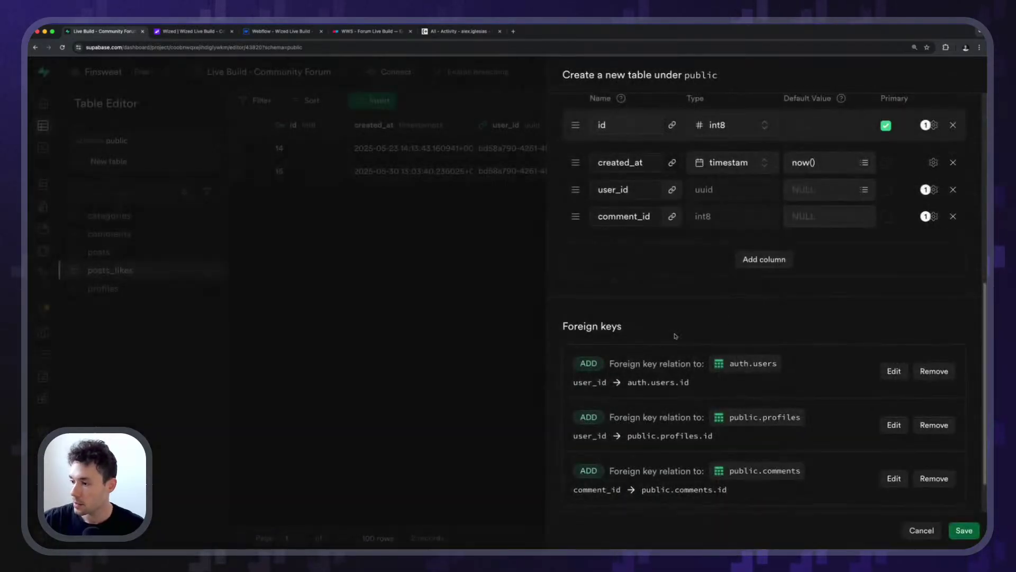
scroll(858, 397, up, 5)
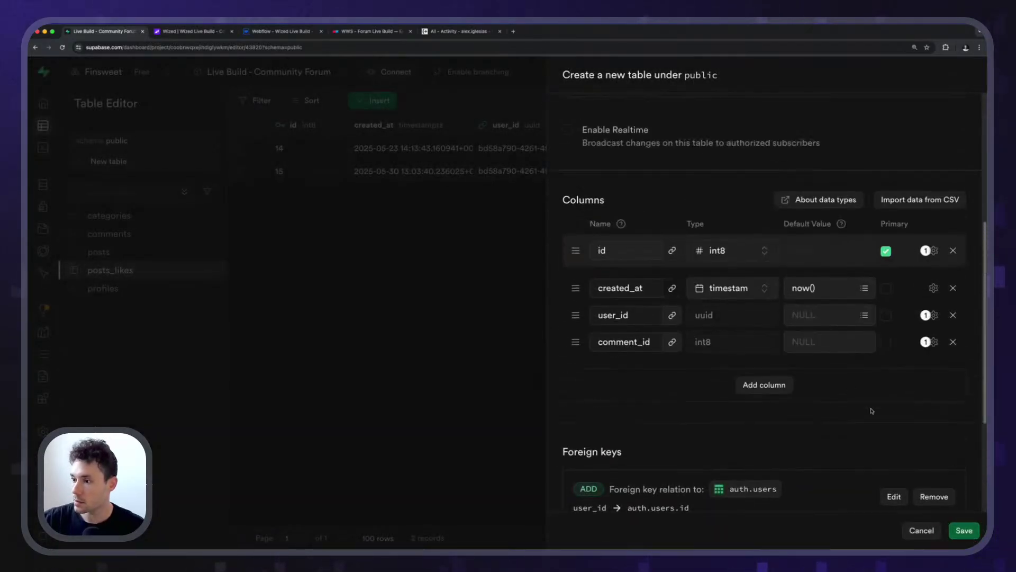
click(963, 529)
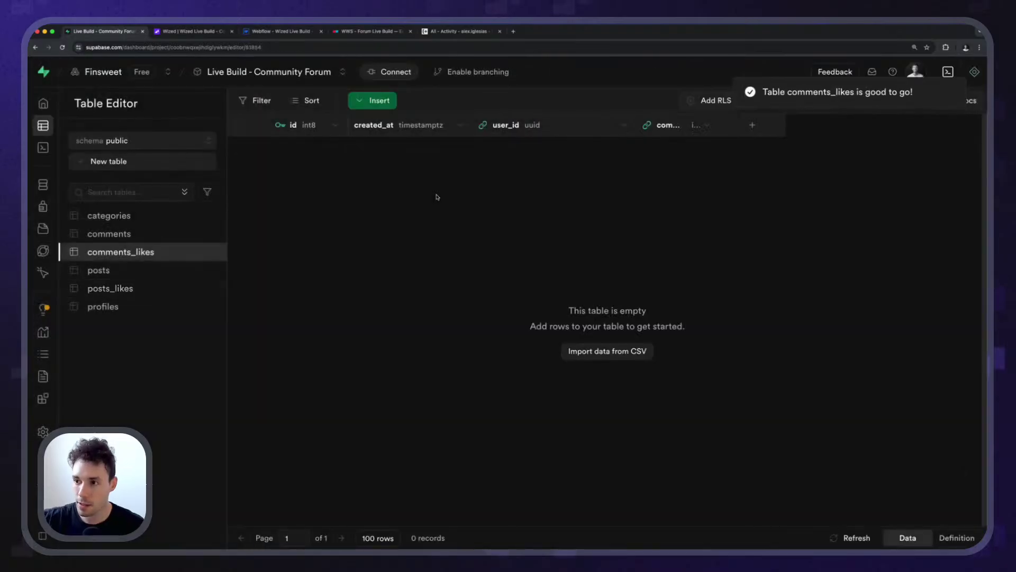
click(110, 288)
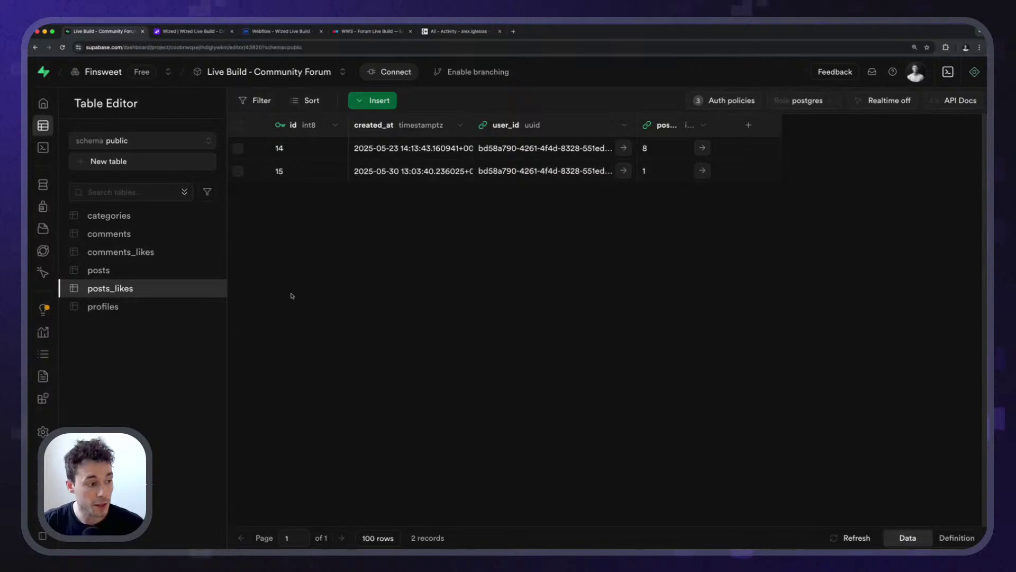
Check the empty comments_likes table and its security policies page.
click(87, 252)
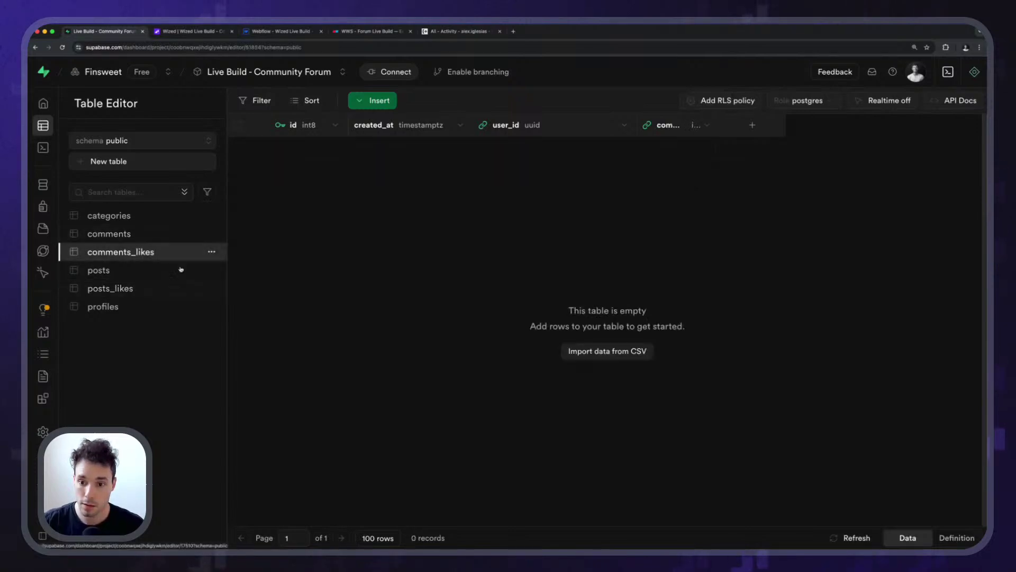
click(720, 103)
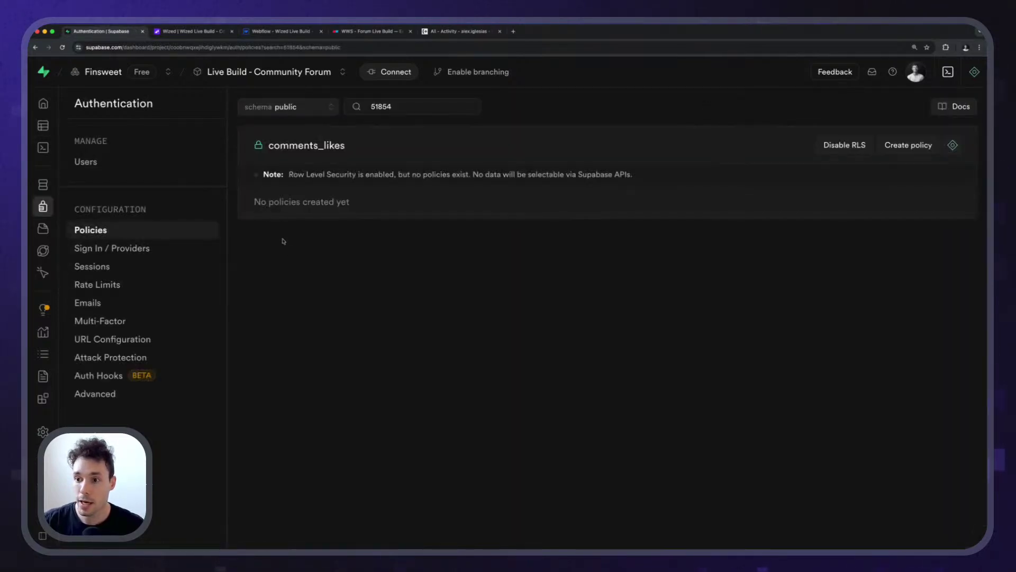
click(35, 47)
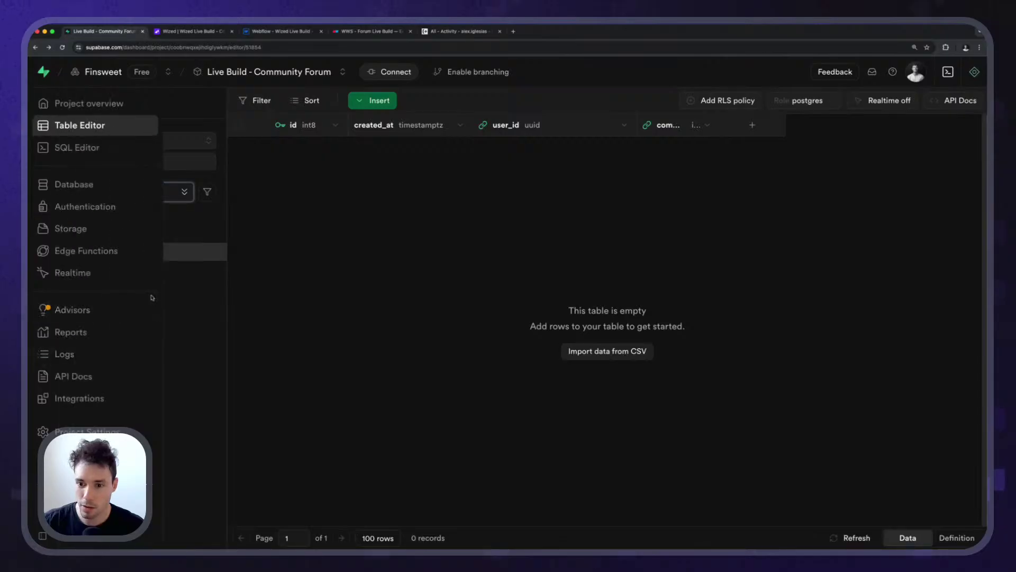
Review posts_likes' three RLS policies, then bring up comments_likes' policies page.
click(196, 289)
click(725, 100)
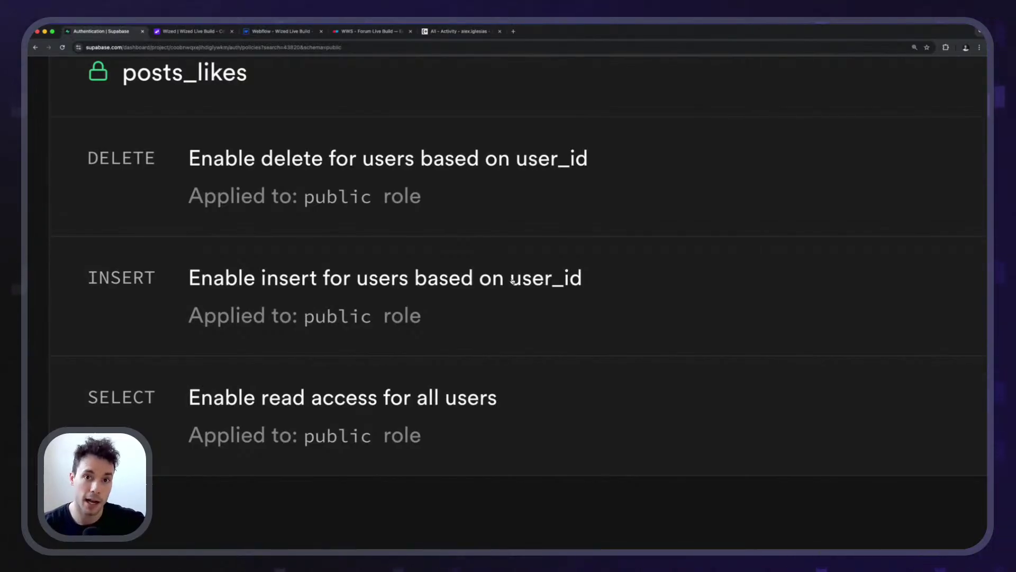
scroll(512, 281, up, 3)
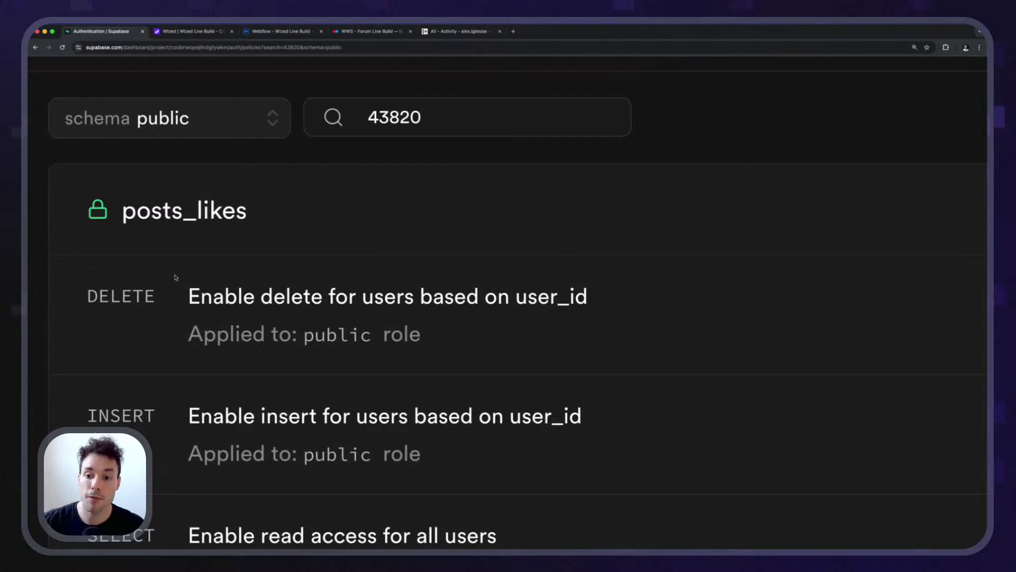
scroll(308, 207, down, 5)
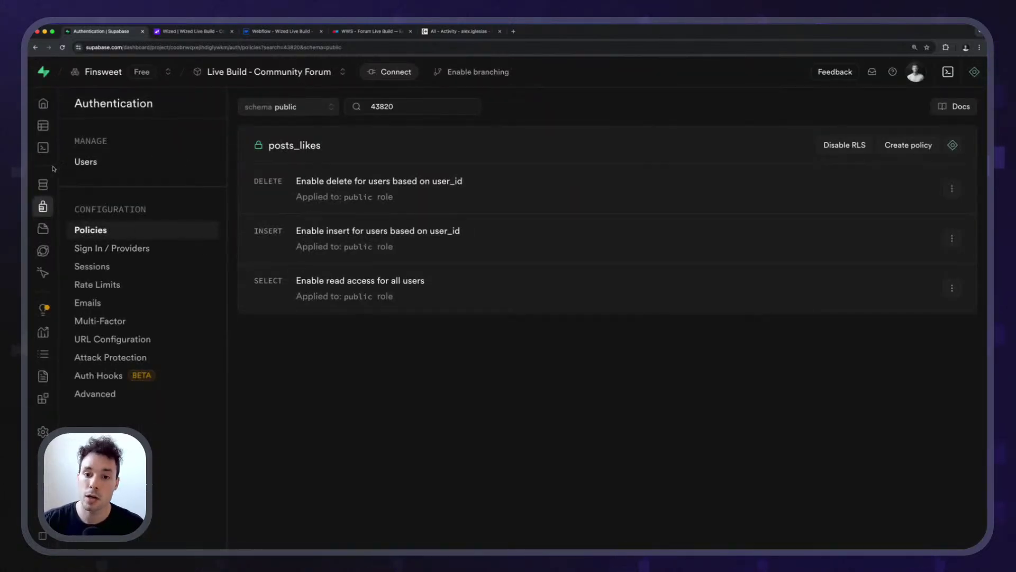
click(64, 125)
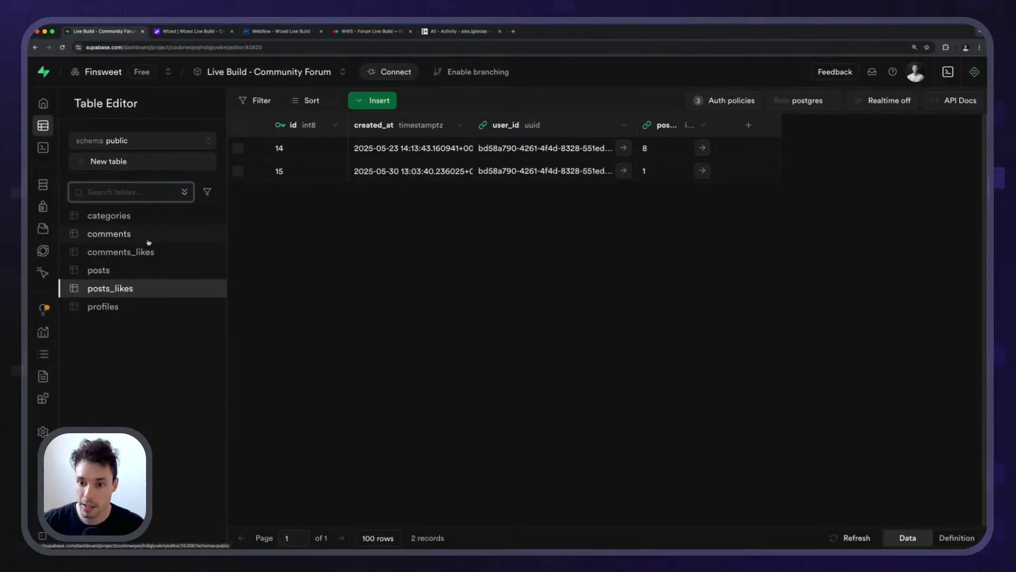
click(150, 250)
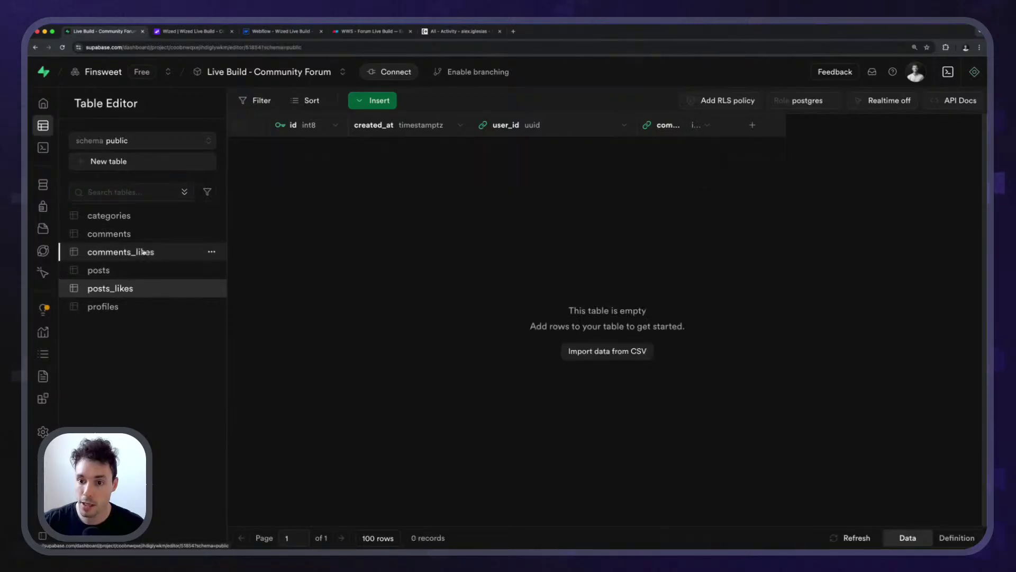
click(707, 101)
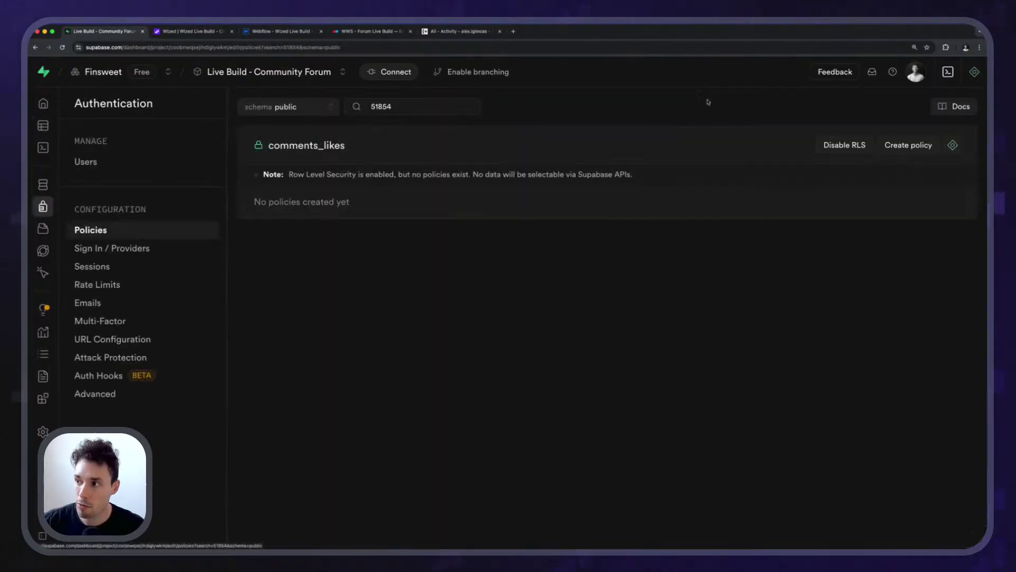
Add three comments_likes policies from templates: read for all users, insert and delete by user_id.
click(905, 146)
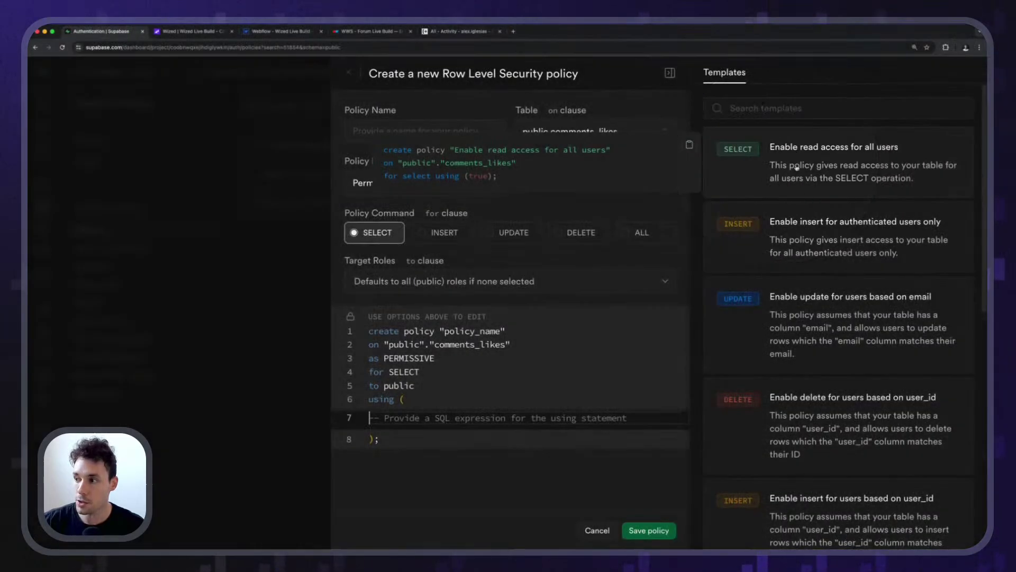
click(780, 164)
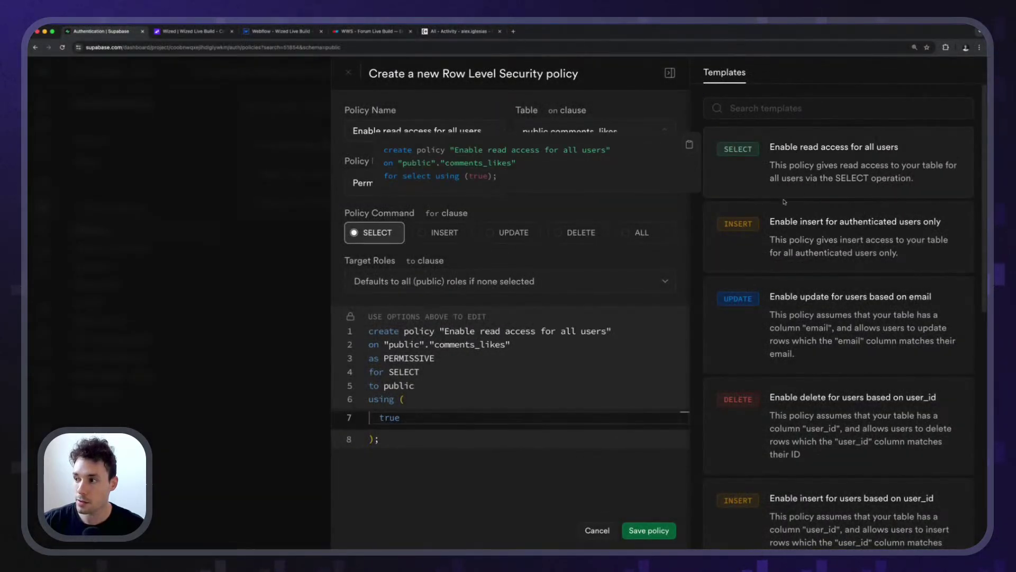
click(652, 530)
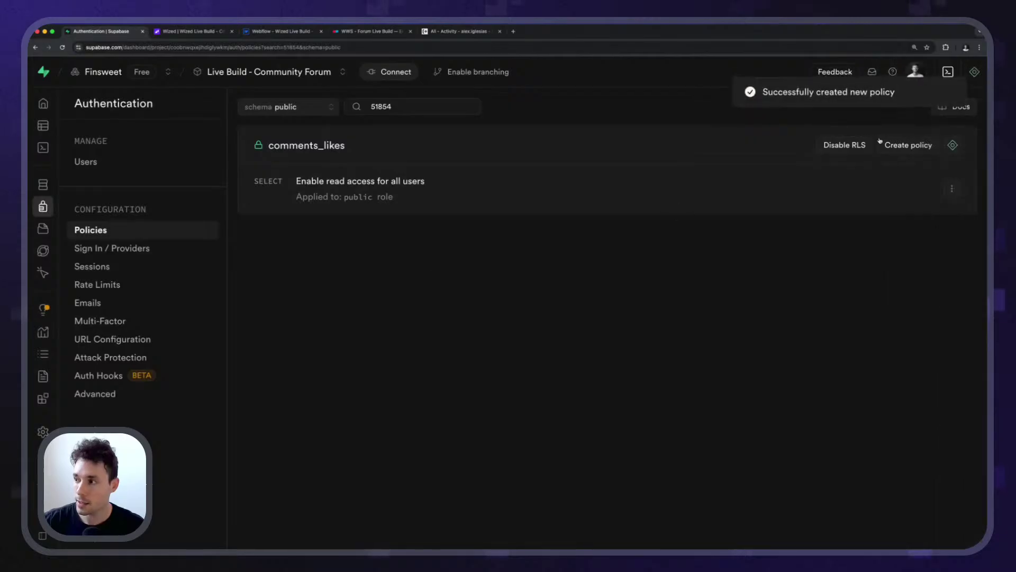
click(893, 145)
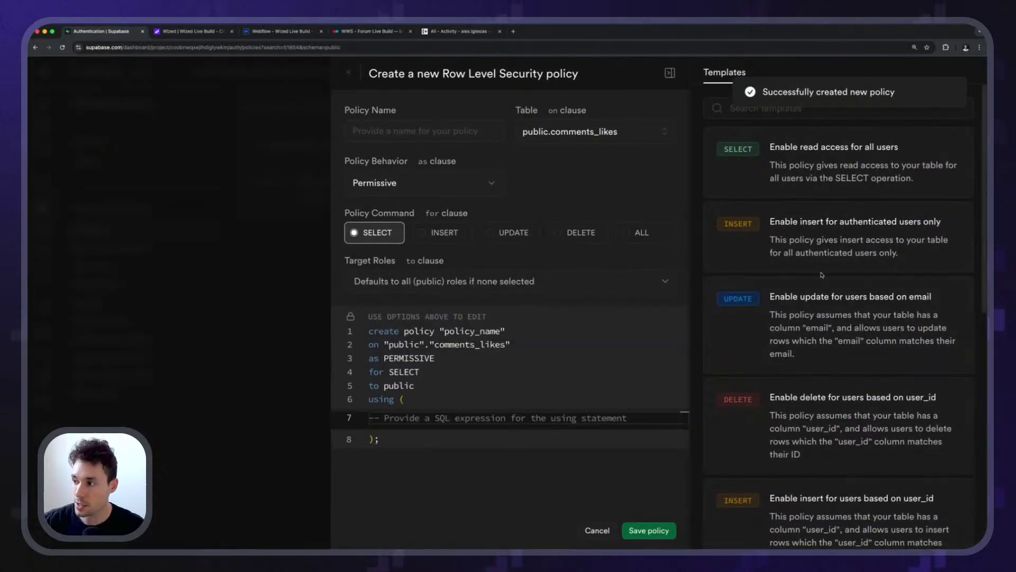
scroll(843, 305, down, 4)
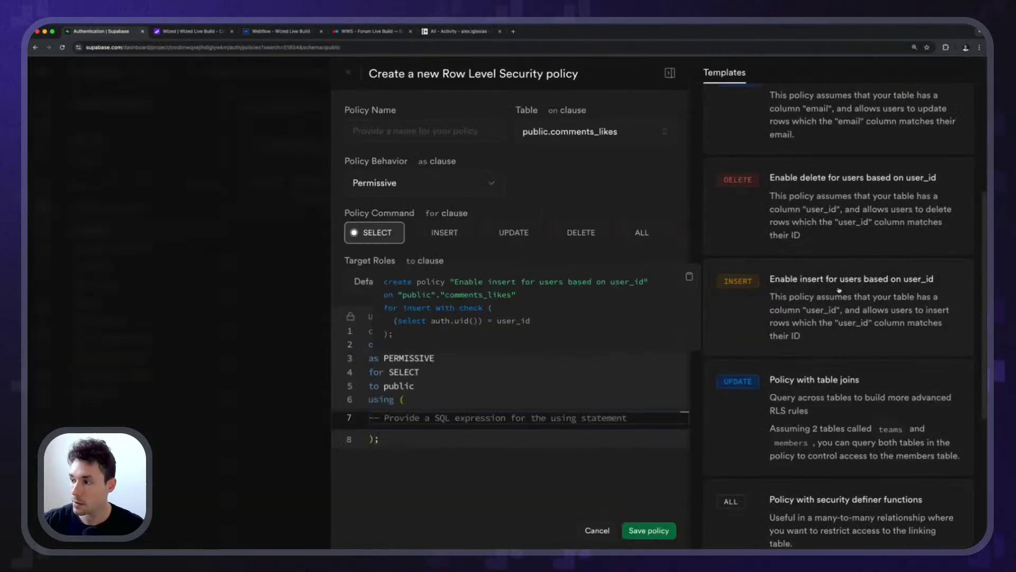
click(662, 309)
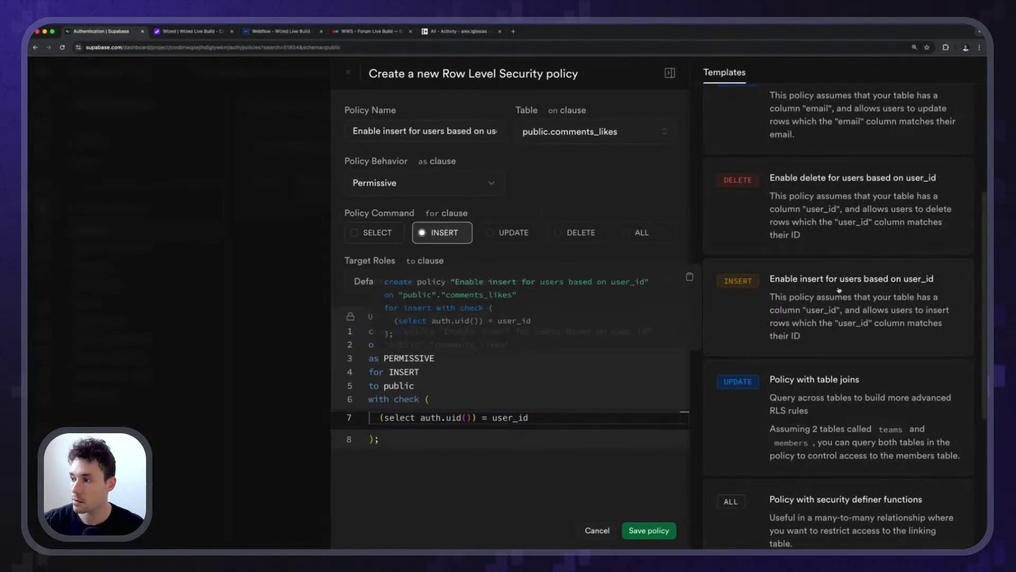
click(648, 530)
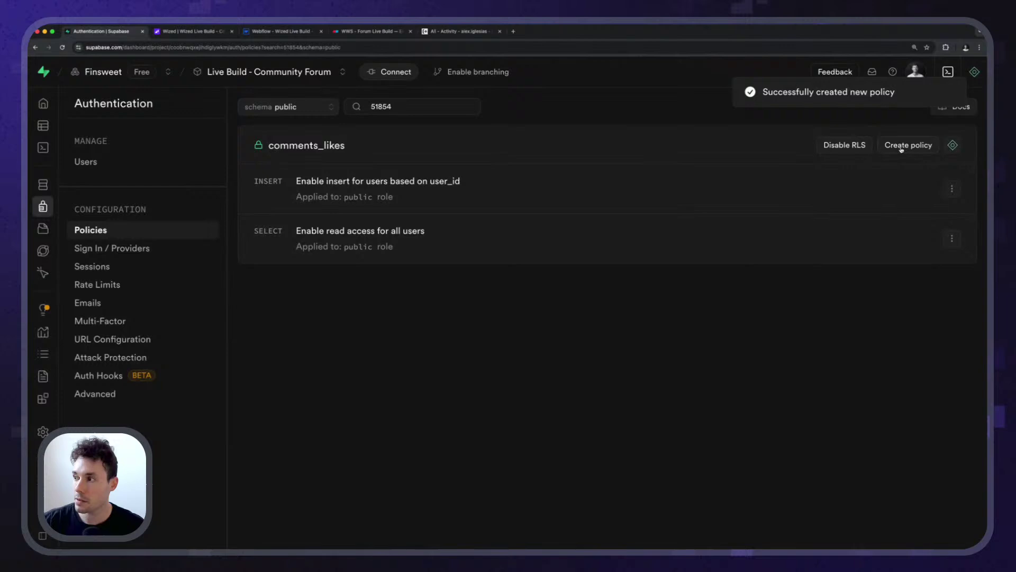
click(901, 147)
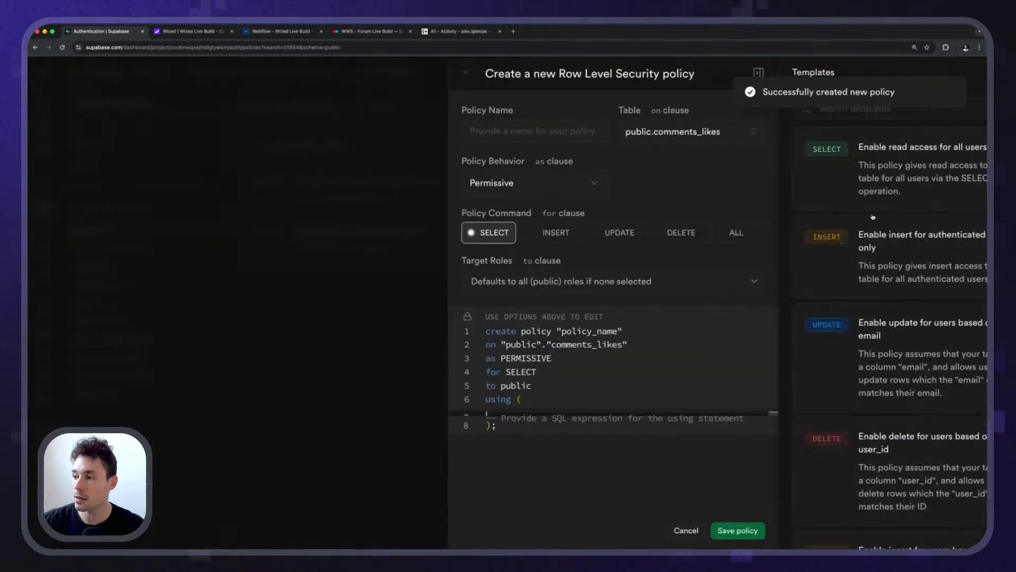
scroll(900, 325, down, 3)
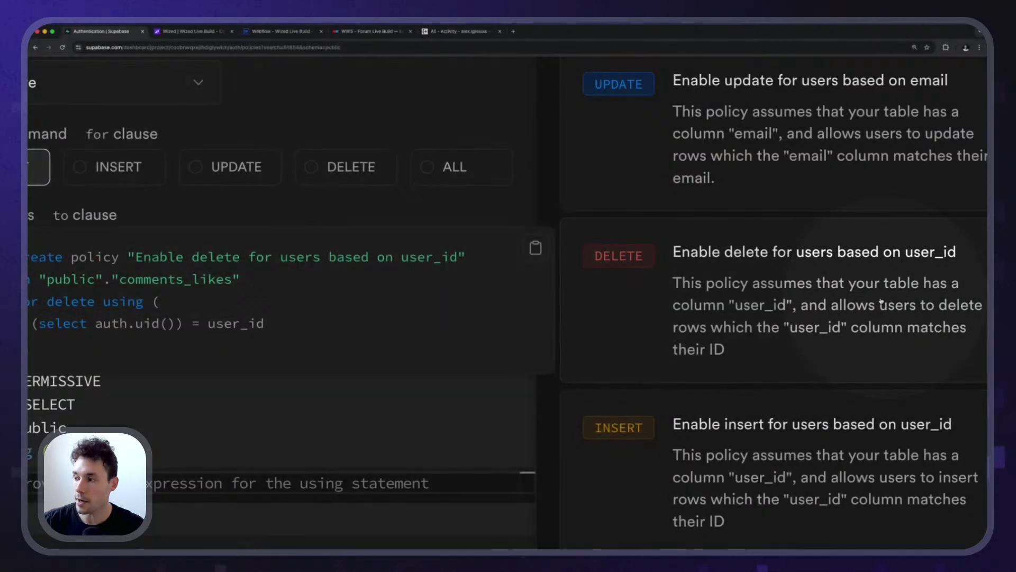
click(881, 302)
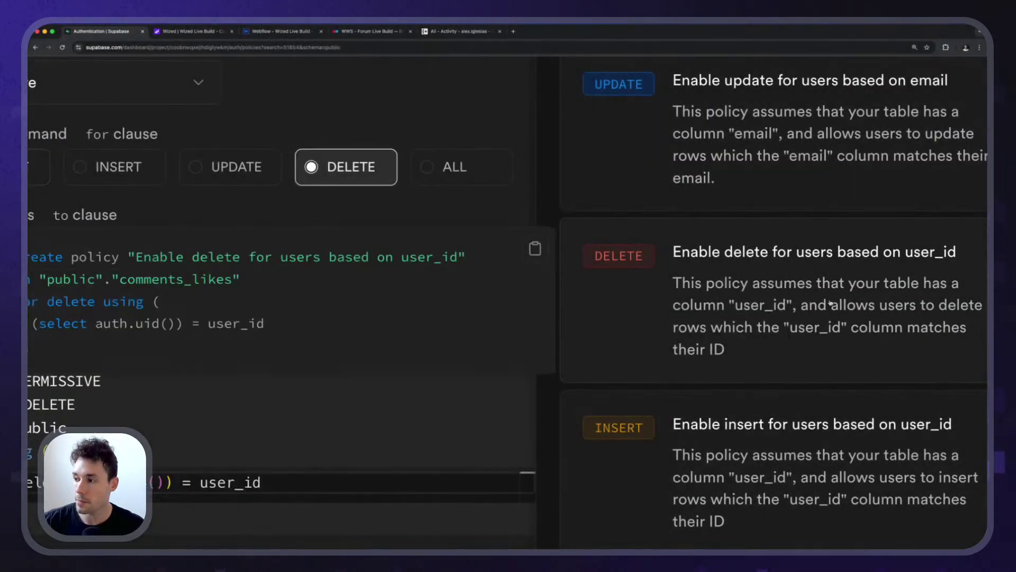
click(644, 529)
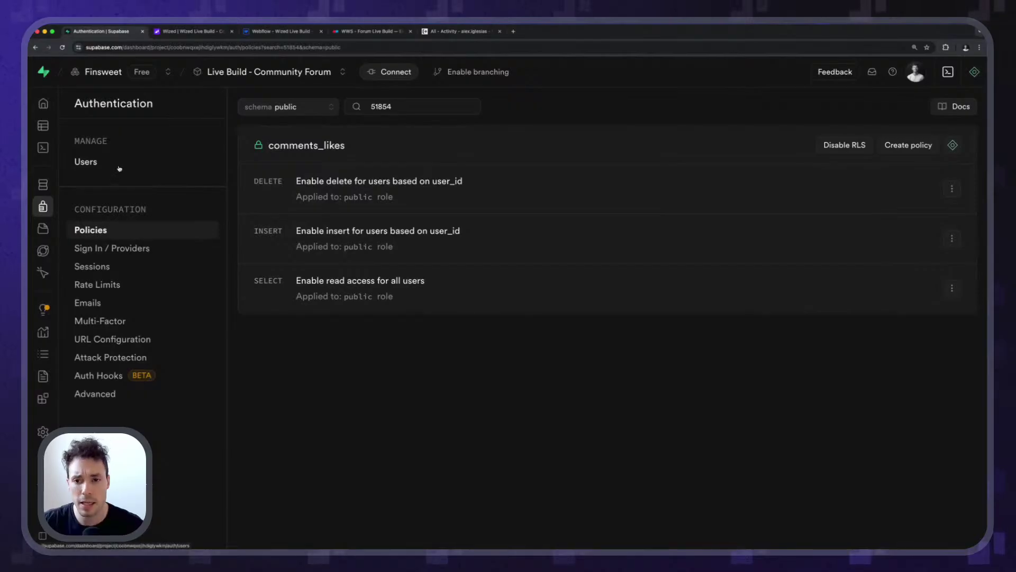
Insert a new comments_likes row with user_id set to the only registered user.
click(80, 125)
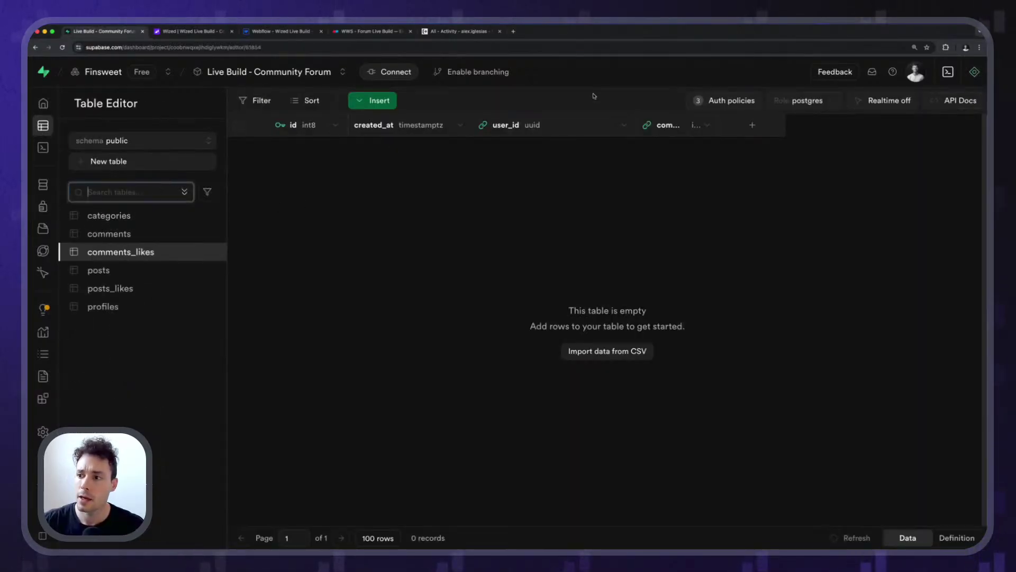
scroll(604, 105, up, 5)
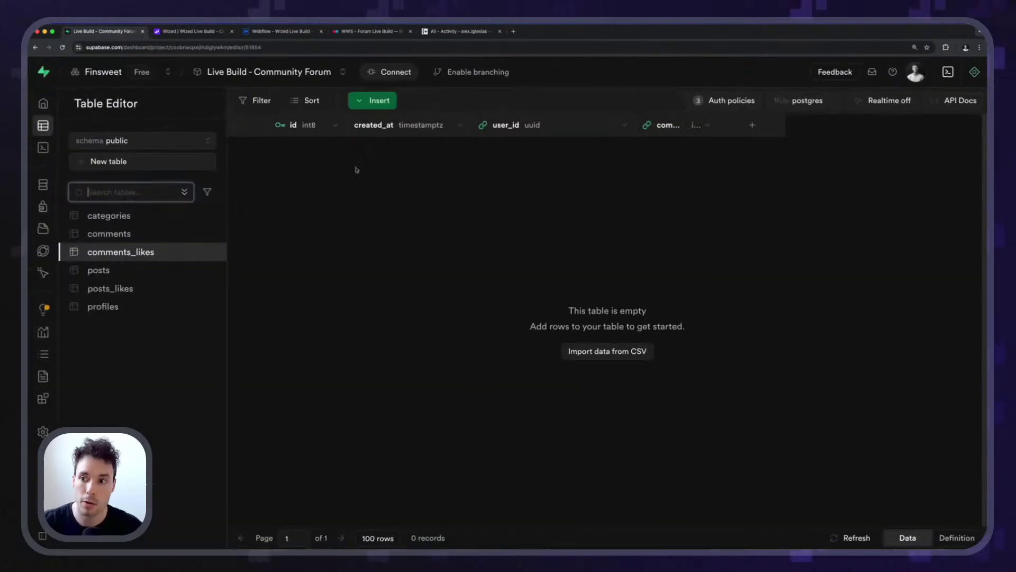
click(367, 176)
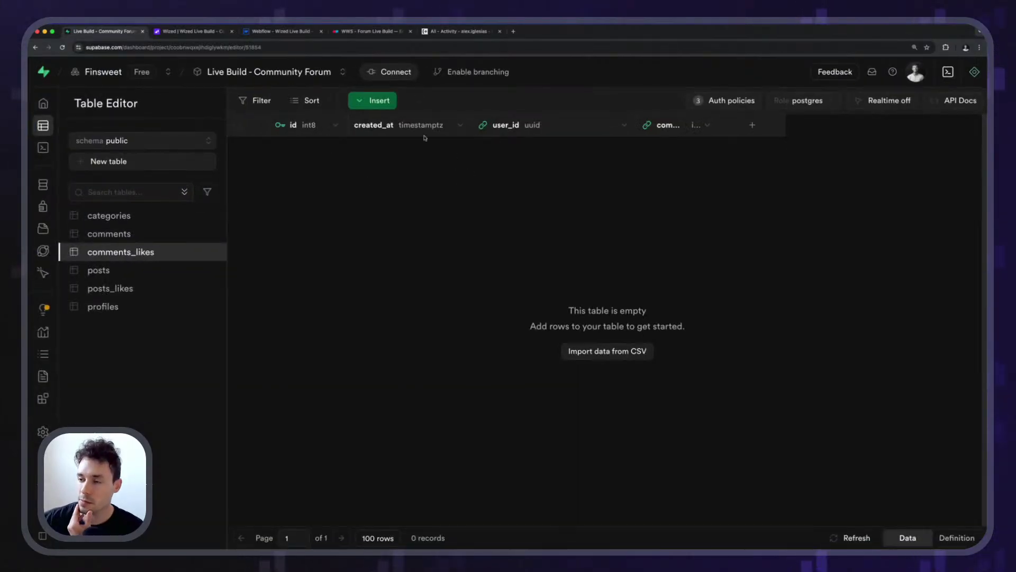
click(373, 100)
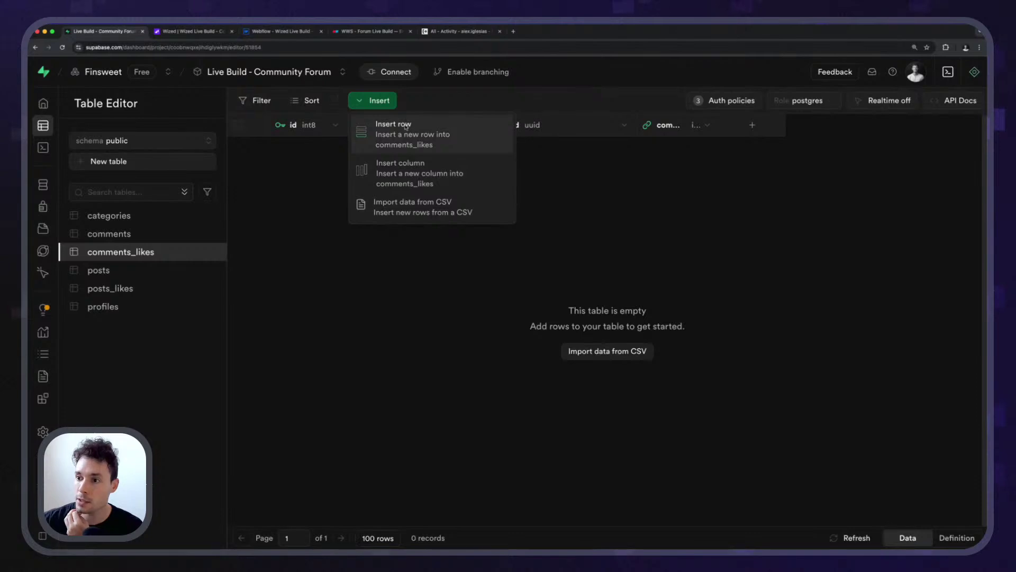
click(406, 127)
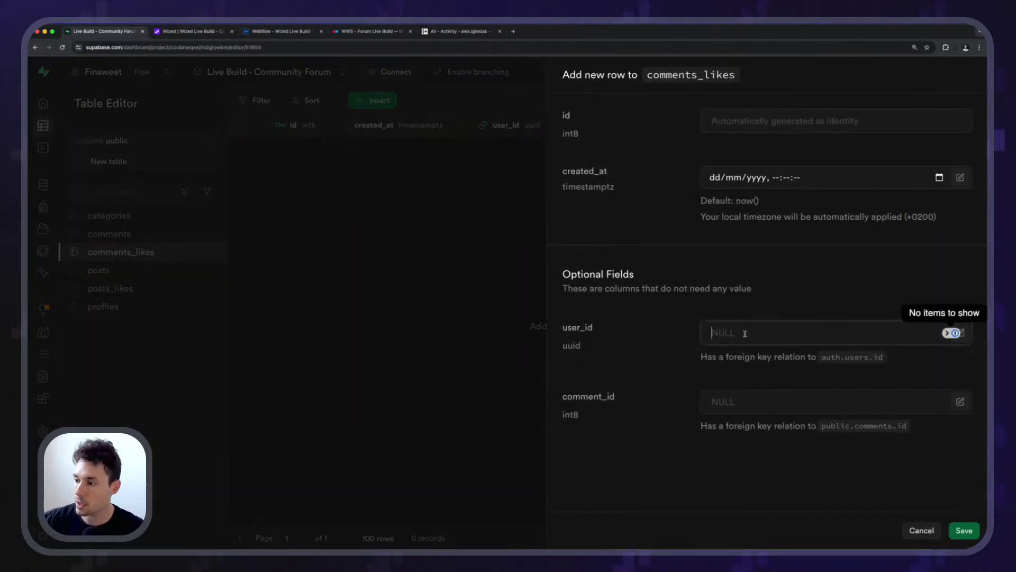
click(960, 333)
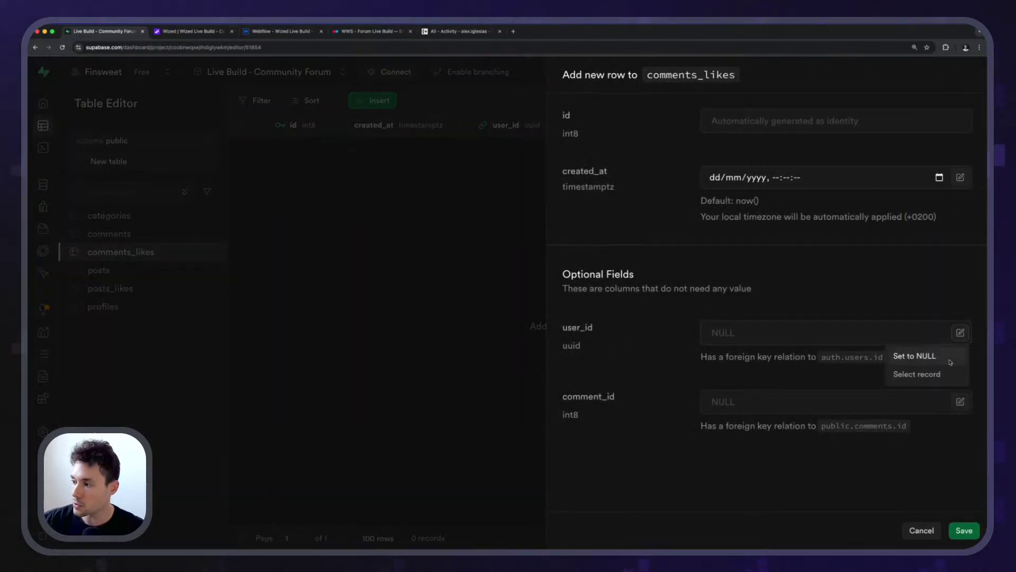
click(918, 374)
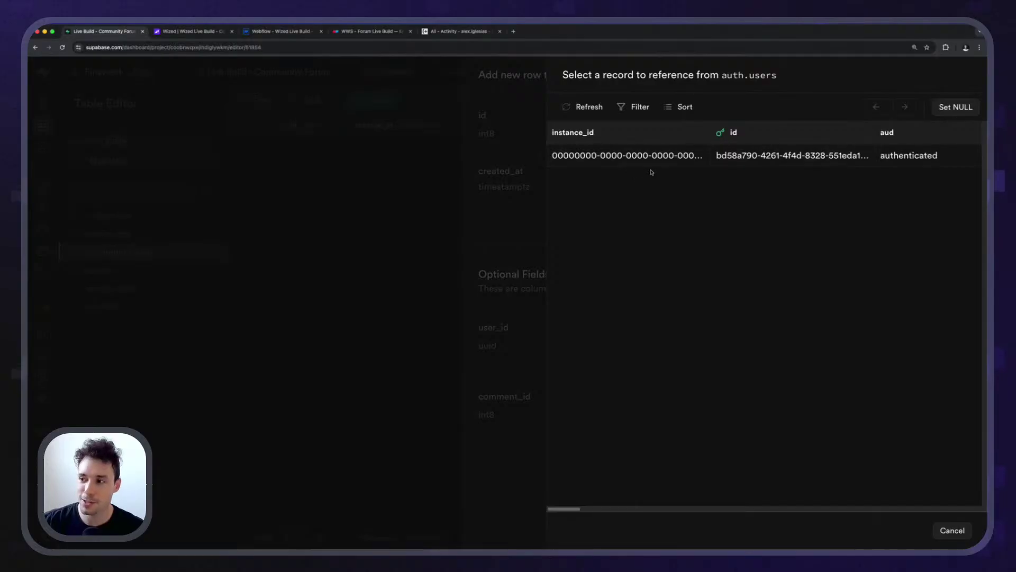
click(651, 164)
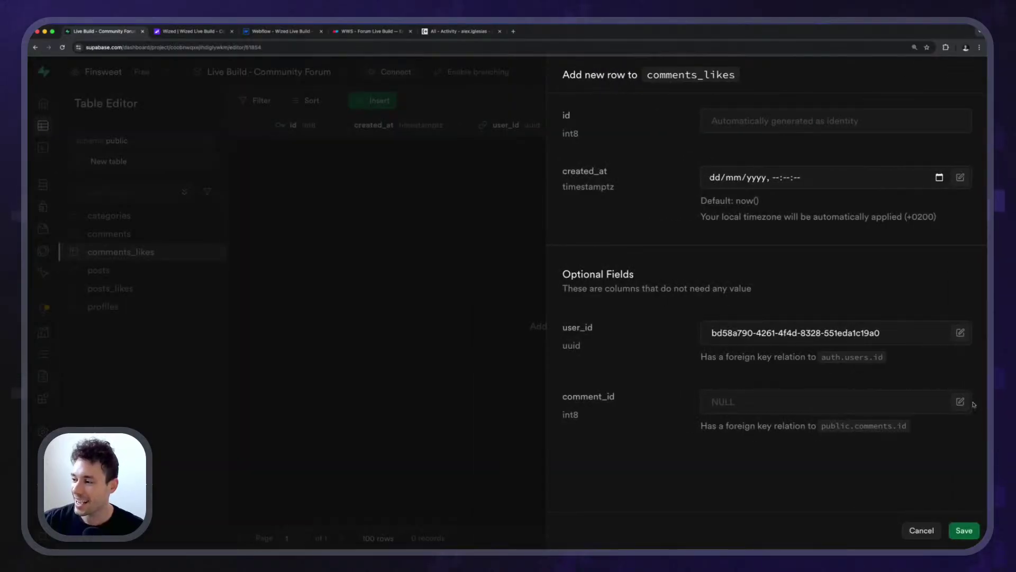
Check the first comment on the Wized post page to confirm which comment to like.
click(222, 32)
scroll(226, 286, down, 5)
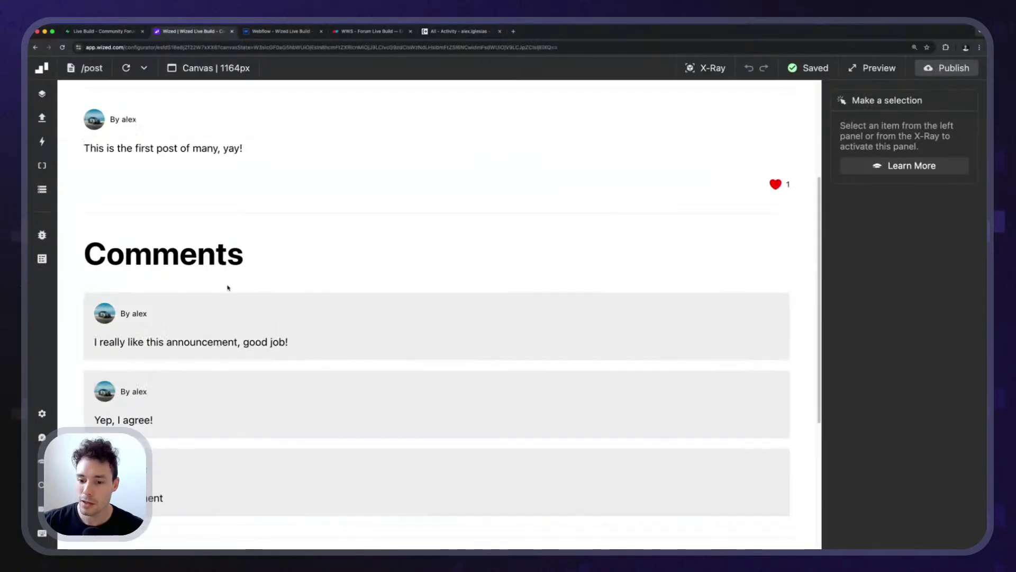
drag(87, 233, 42, 229)
click(302, 236)
click(180, 194)
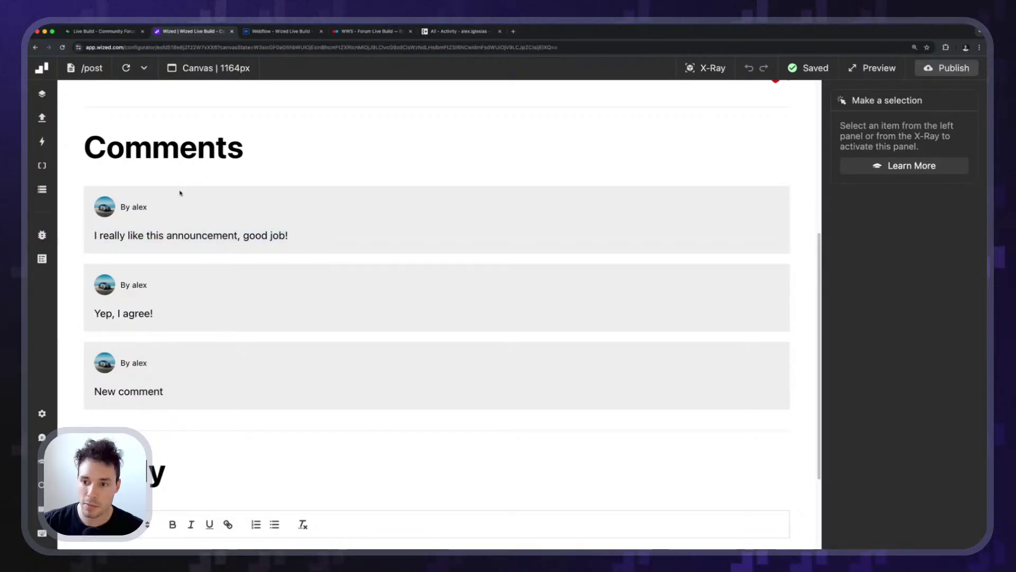
Set the row's comment_id to comment 1 and save the like record.
click(106, 33)
click(961, 403)
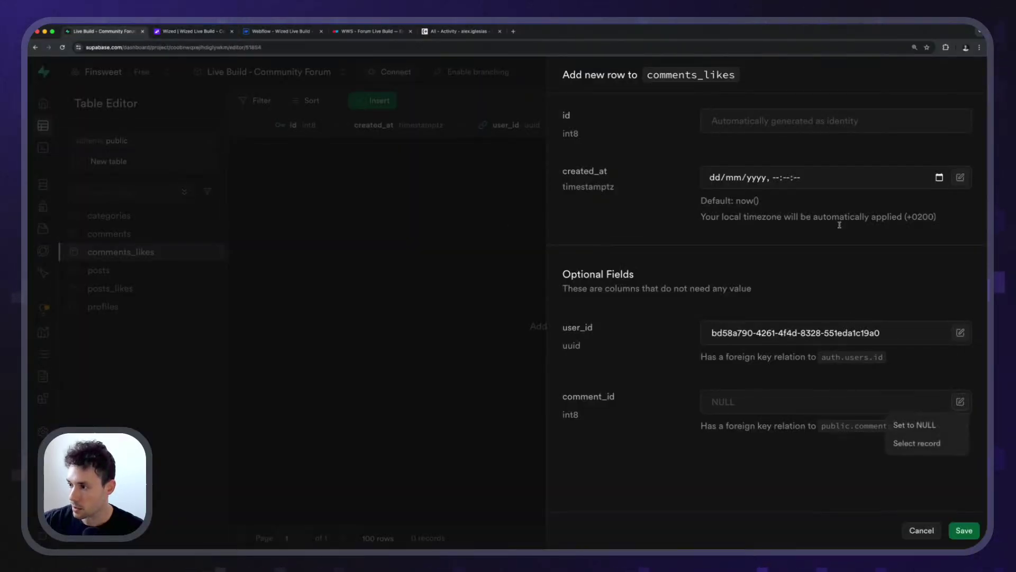
click(917, 443)
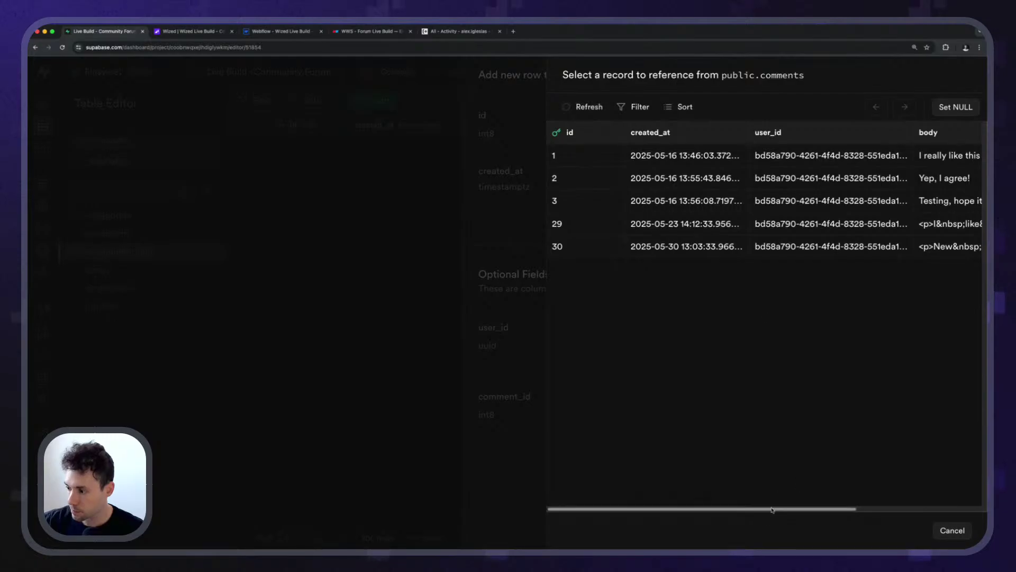
scroll(899, 500, right, 5)
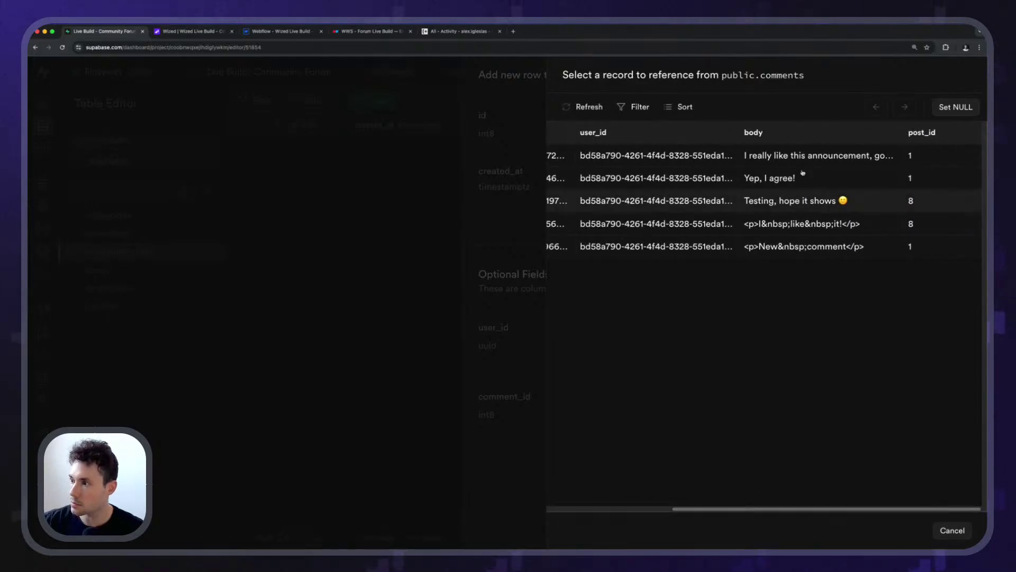
click(740, 177)
click(959, 531)
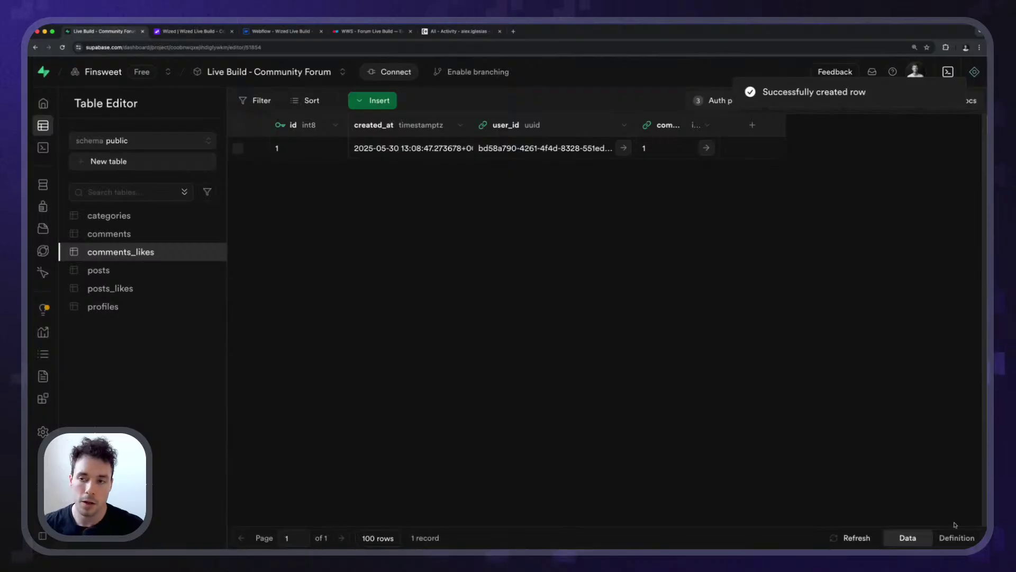
Review the first comment on the Wized /post canvas, then bring up the forum's Webflow Designer Home page.
click(199, 31)
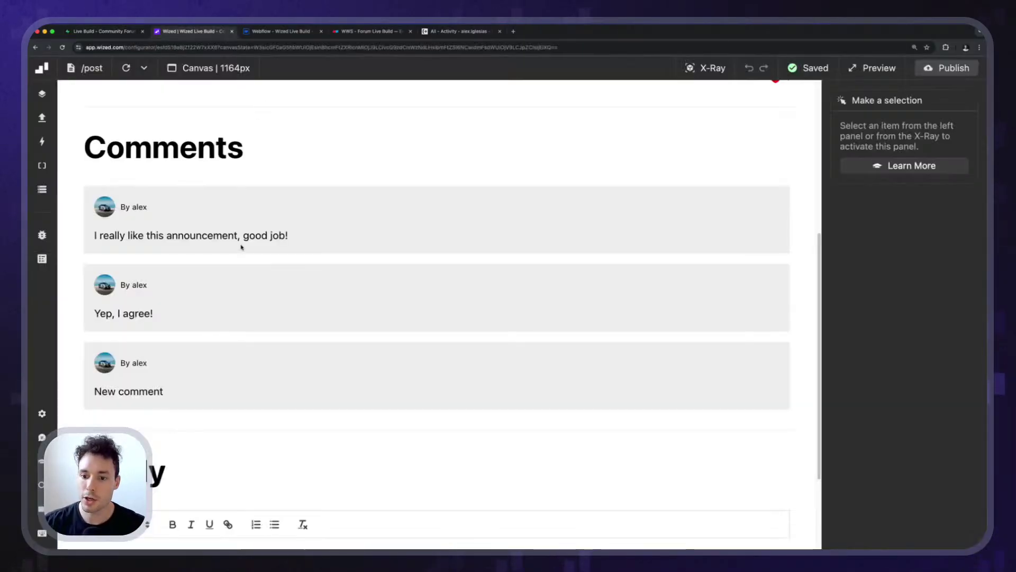
scroll(222, 259, up, 3)
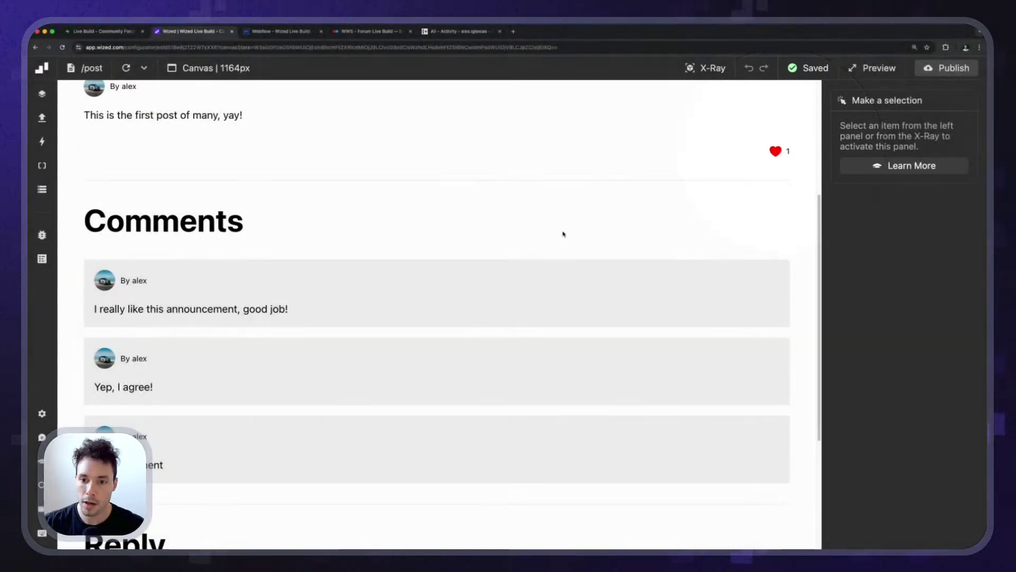
drag(199, 283, 374, 317)
click(244, 300)
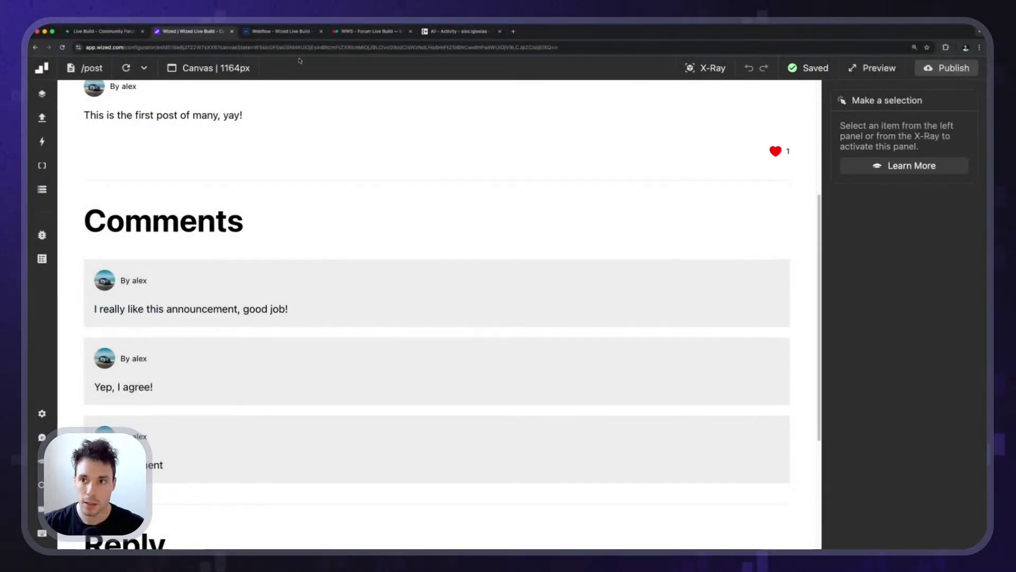
click(289, 33)
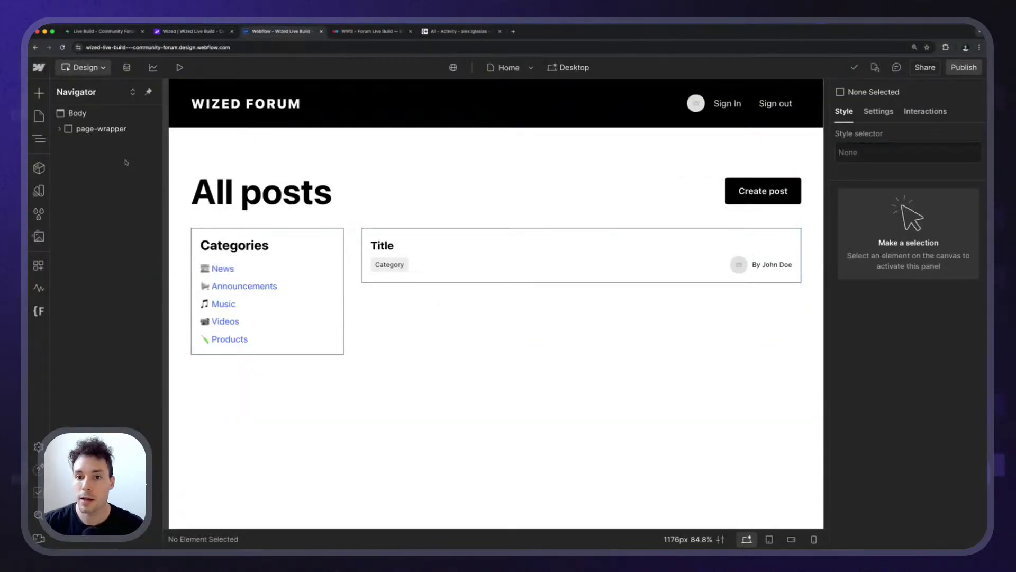
Go to the Post page and select the post's like_component in the Navigator.
key(p)
click(82, 240)
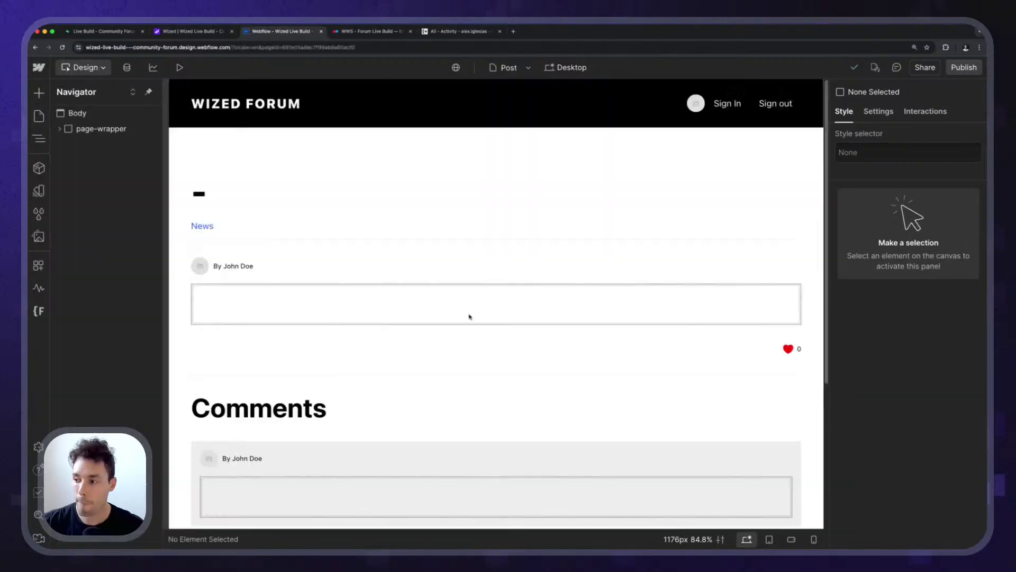
click(797, 351)
scroll(582, 339, down, 2)
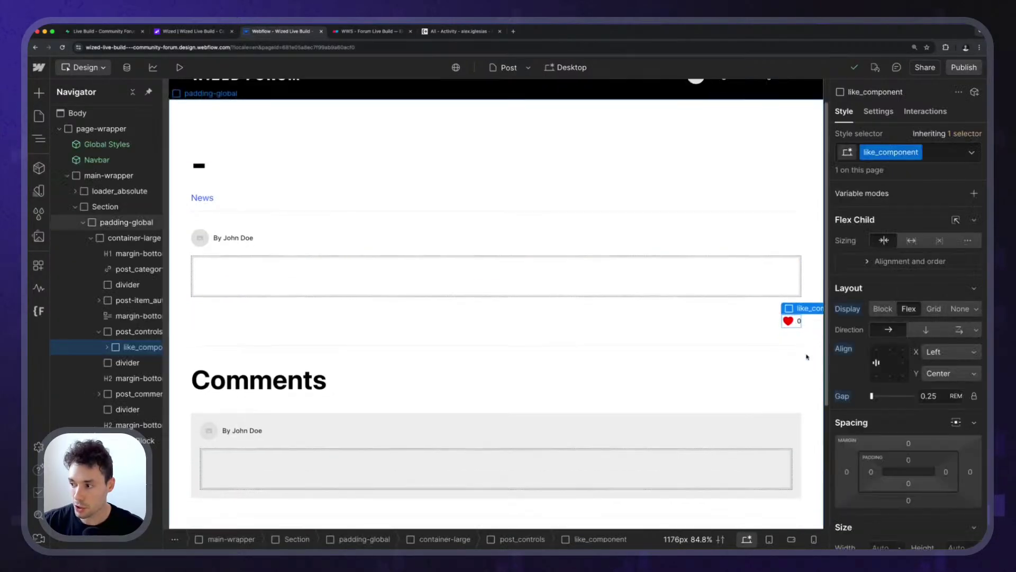
drag(165, 353, 180, 353)
Convert like_component into a reusable component named Like.
right_click(808, 268)
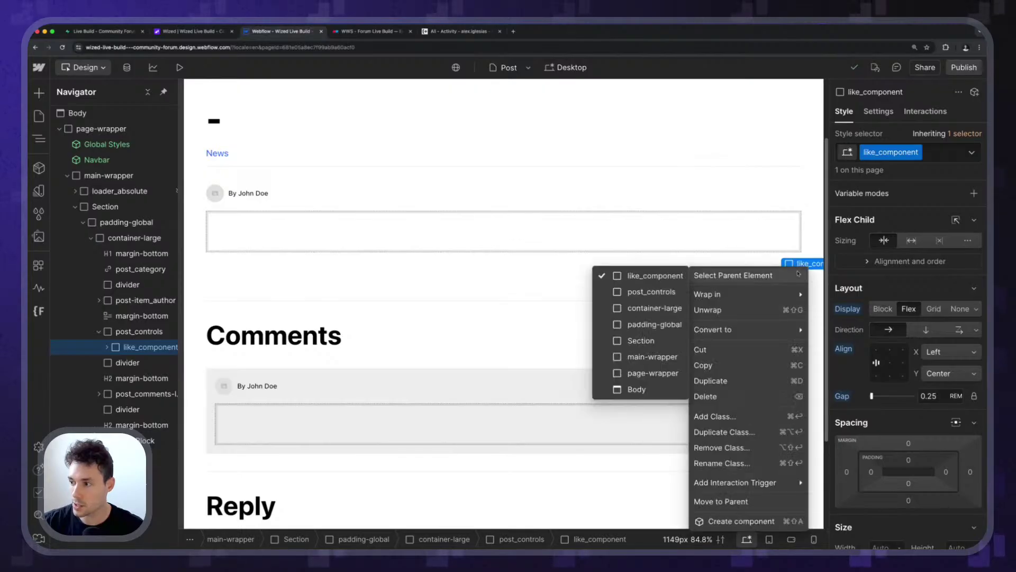
mouse_move(767, 329)
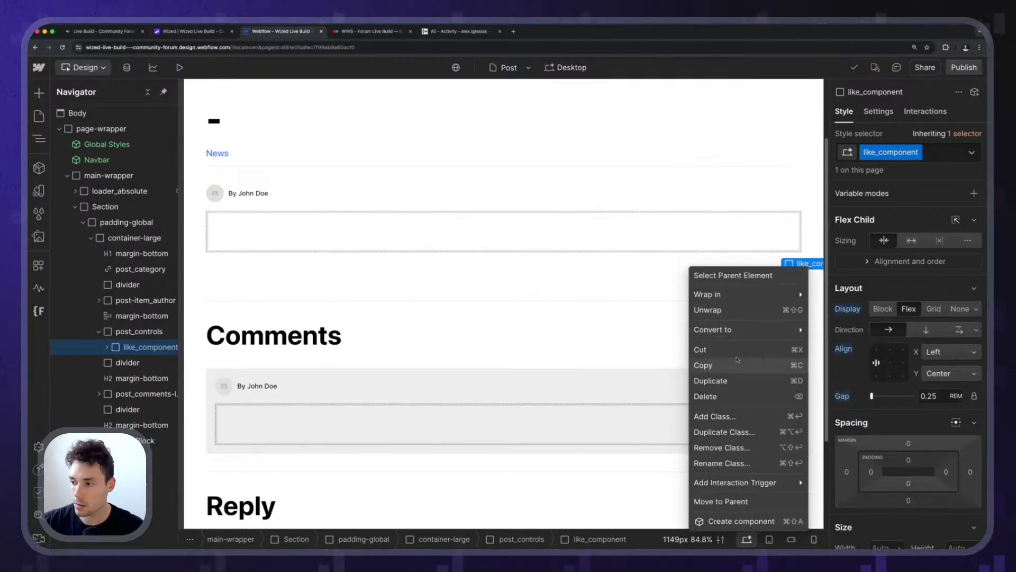
click(741, 521)
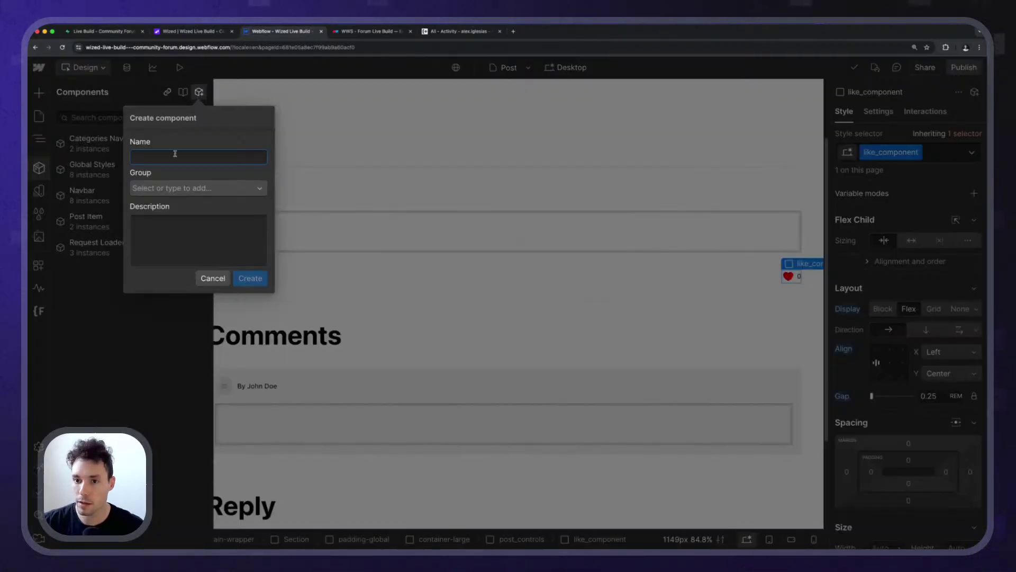
text(Like)
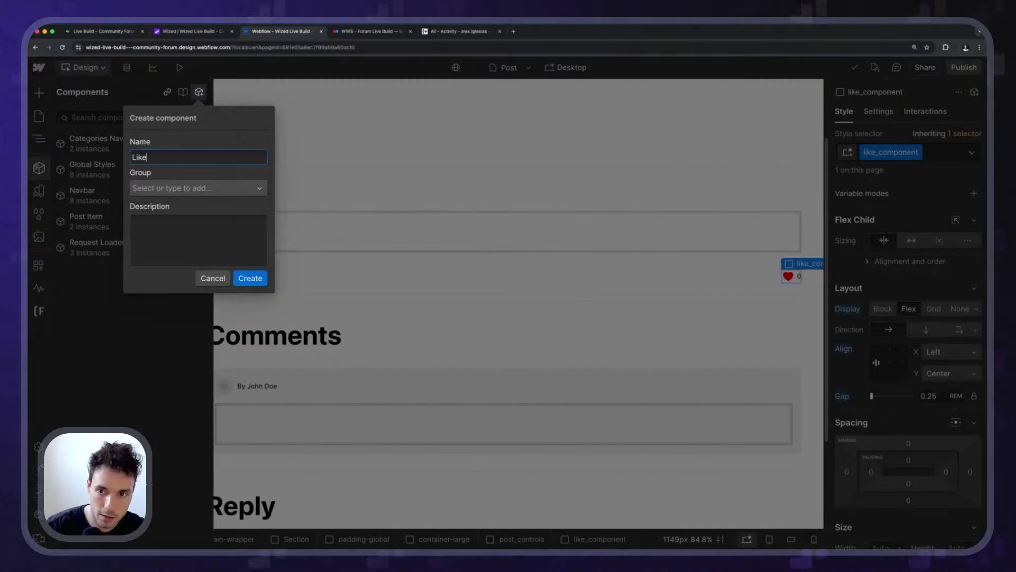
key(Return)
Open the Like component instance for editing.
click(359, 181)
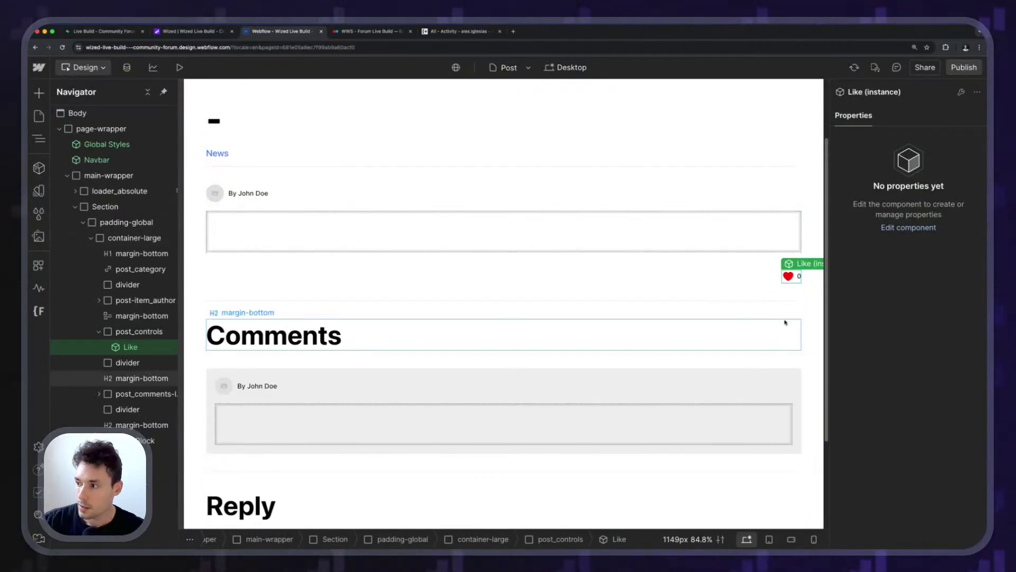
double_click(791, 279)
key(Escape)
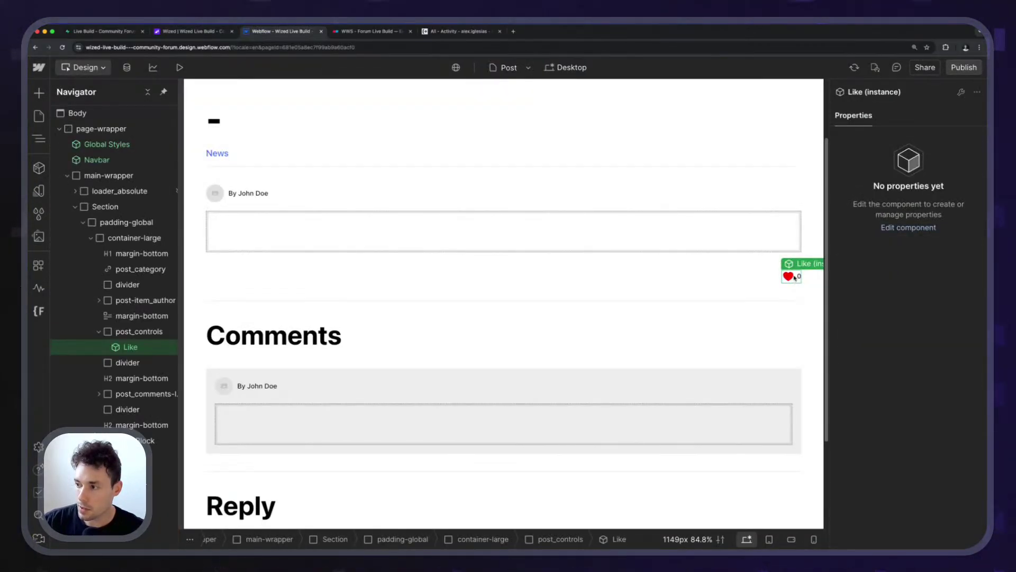
double_click(795, 277)
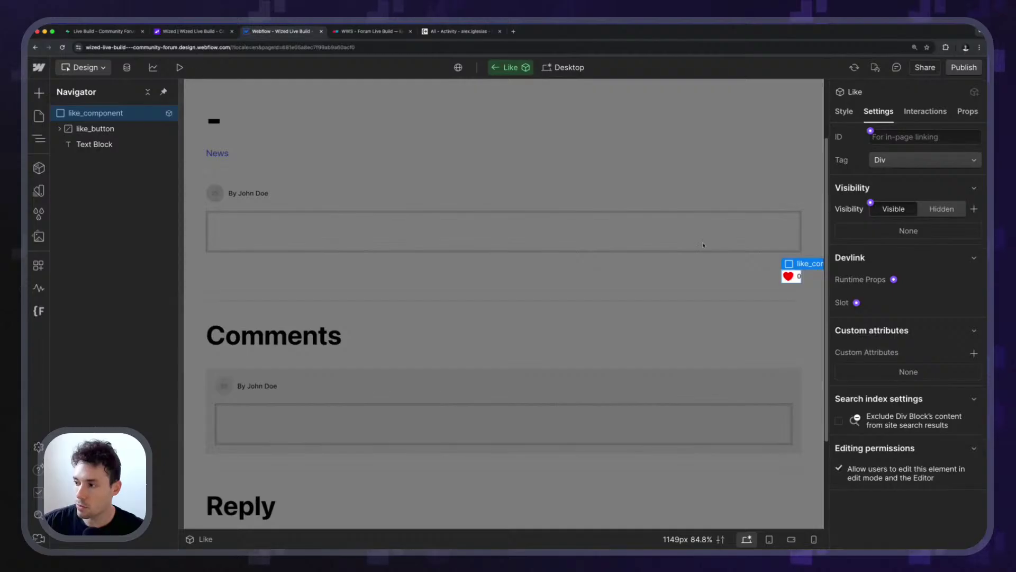
Inspect the like icon, count text and like_button, checking the post page in Wized.
click(790, 278)
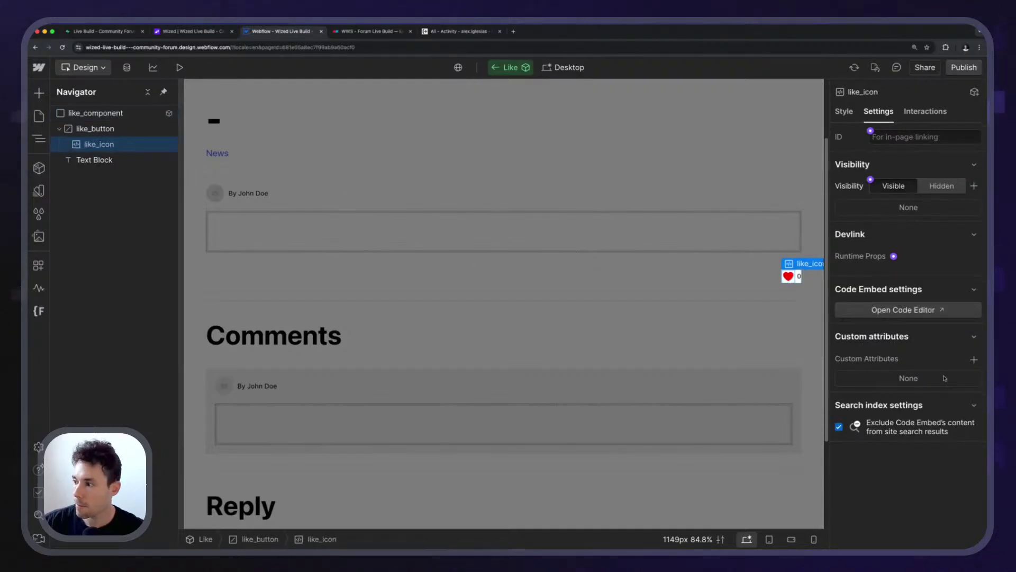
click(63, 160)
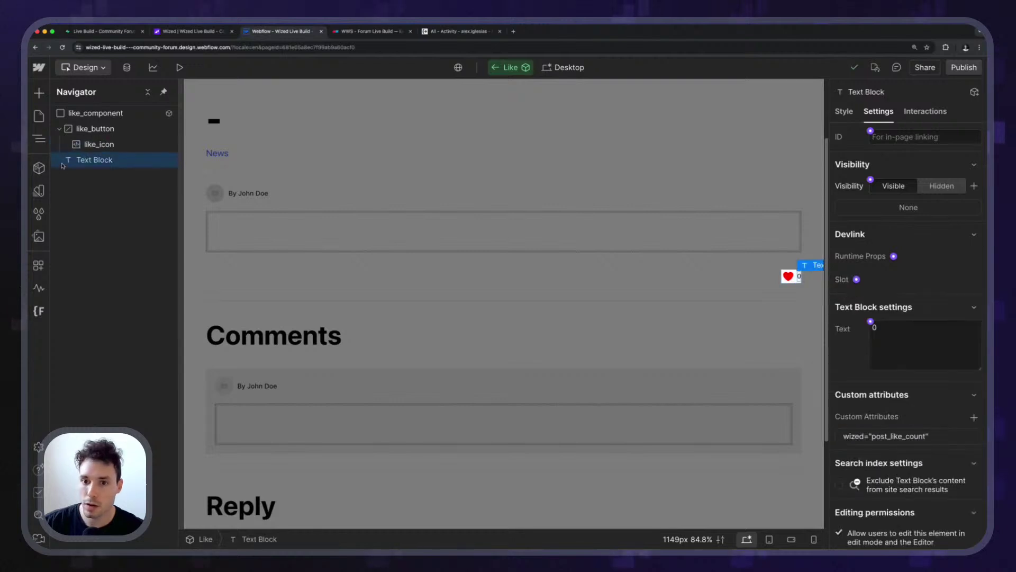
click(91, 130)
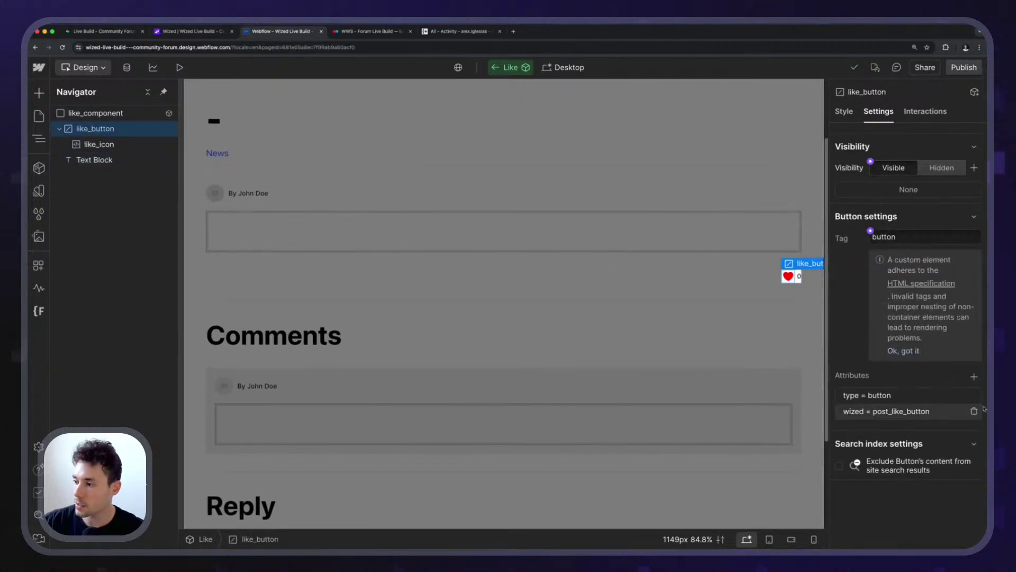
scroll(888, 416, up, 5)
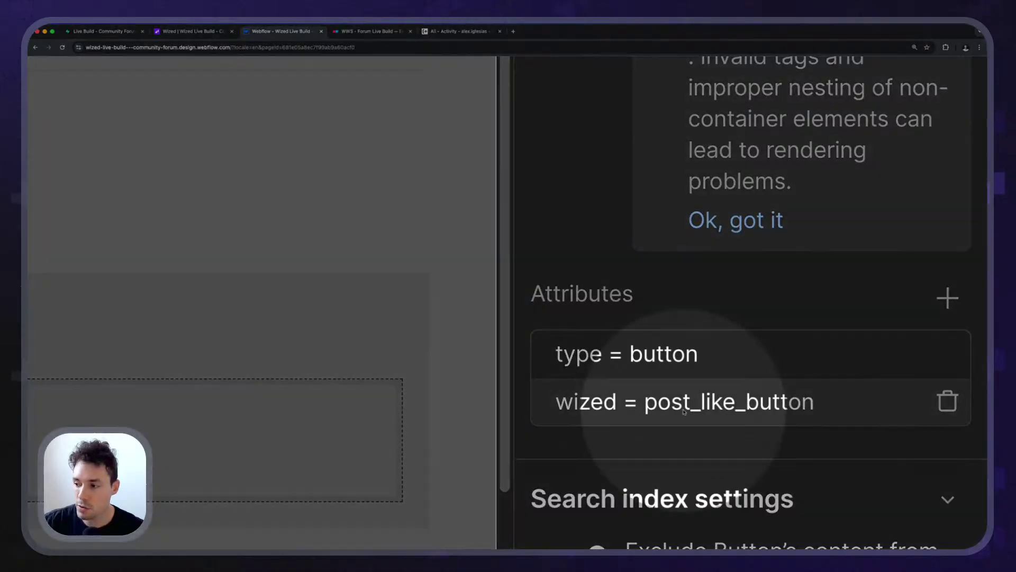
scroll(743, 406, down, 5)
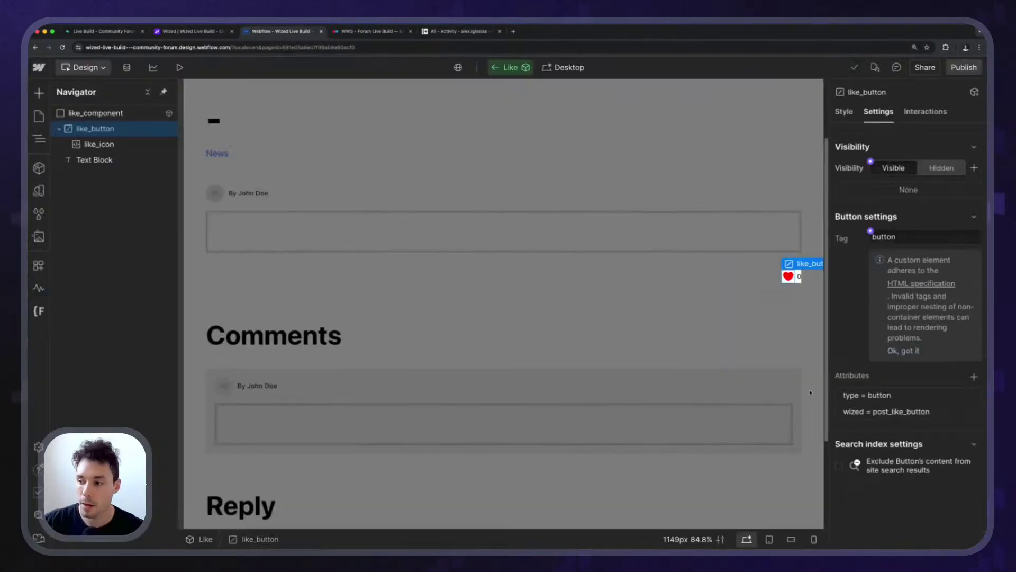
click(190, 31)
scroll(361, 294, up, 5)
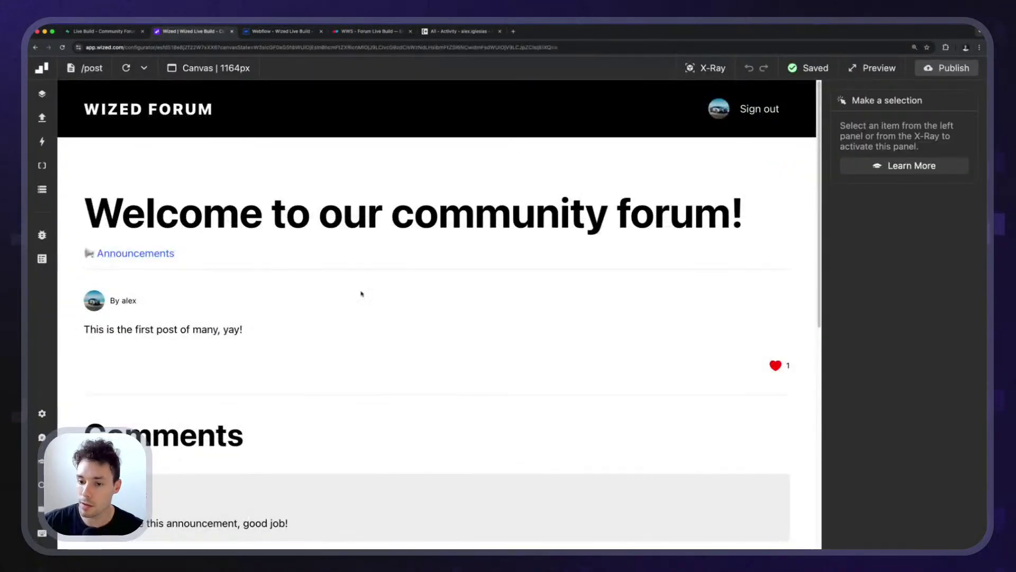
click(304, 31)
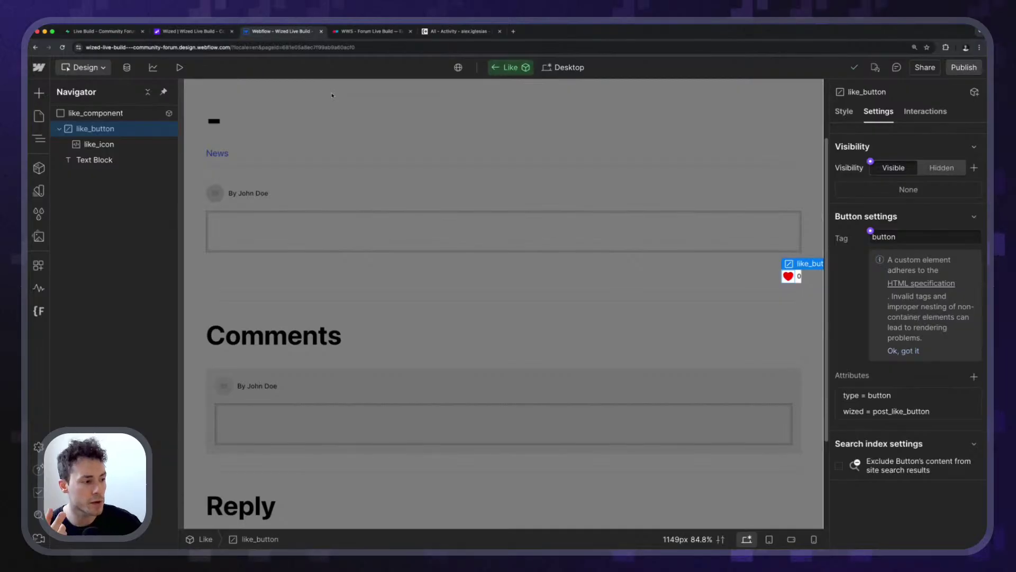
Bind like_button's wized attribute value to a new property named Wized Element.
click(885, 413)
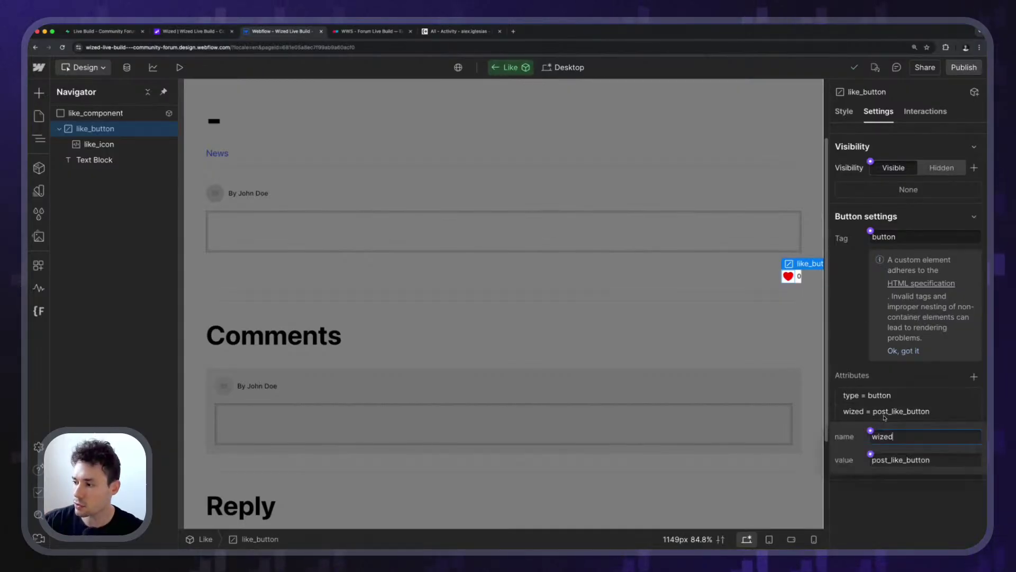
click(870, 453)
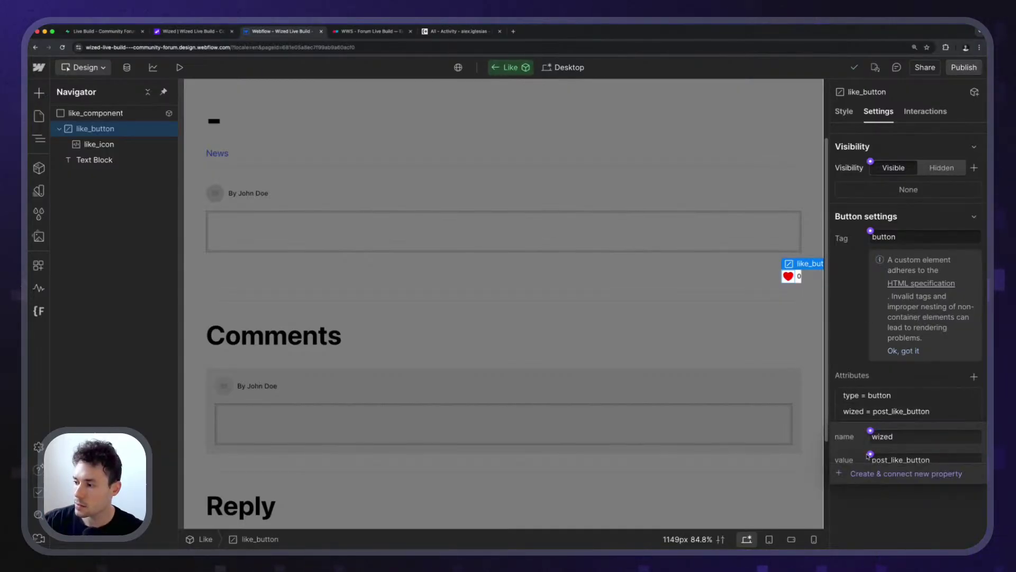
click(900, 473)
double_click(894, 350)
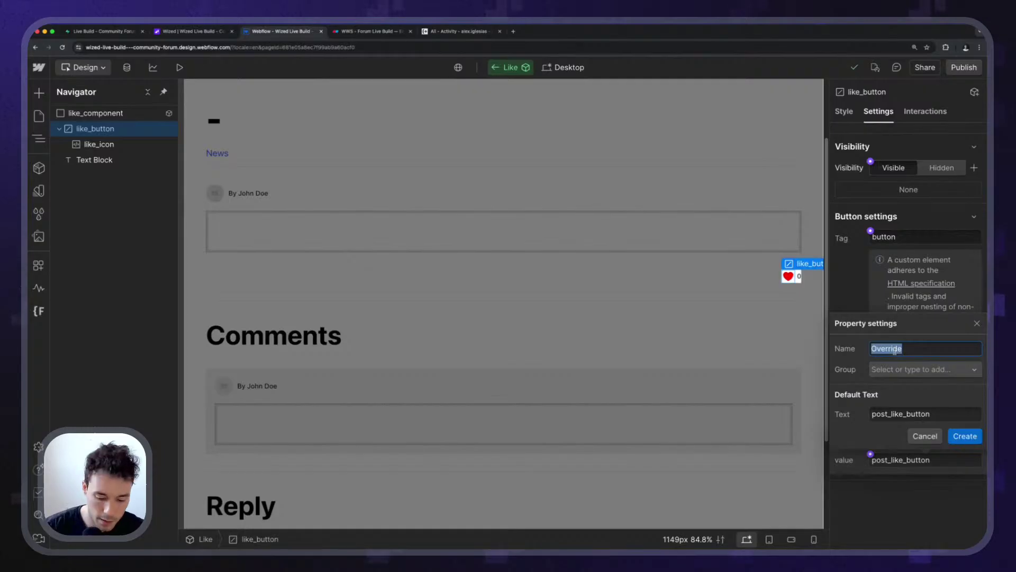
text(Wized Element)
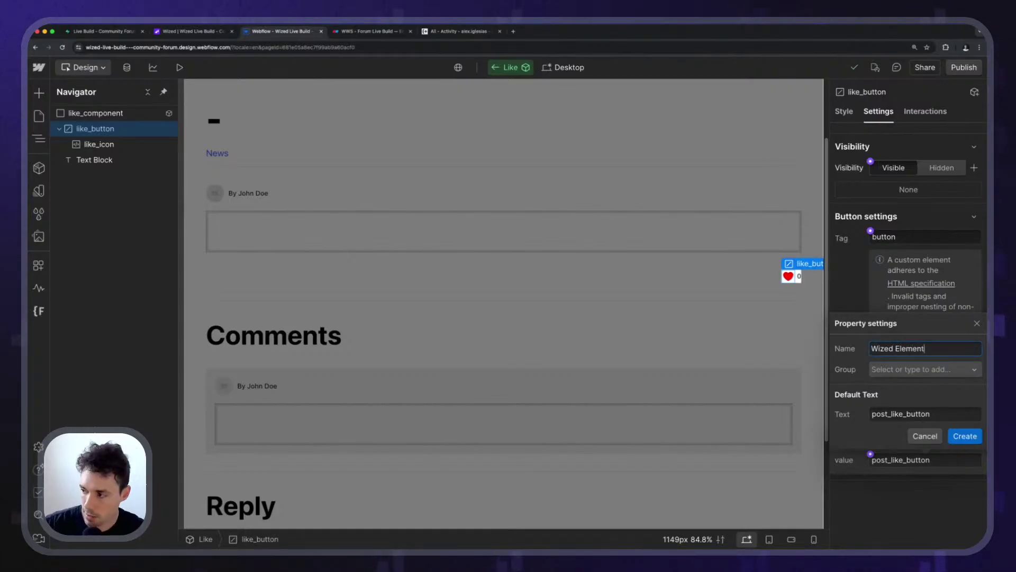
double_click(915, 413)
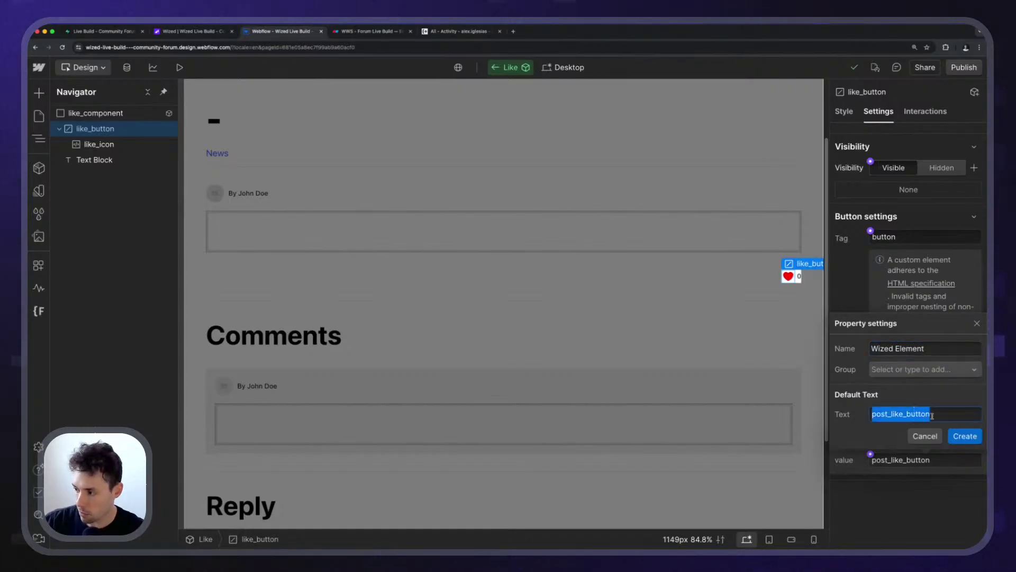
click(962, 435)
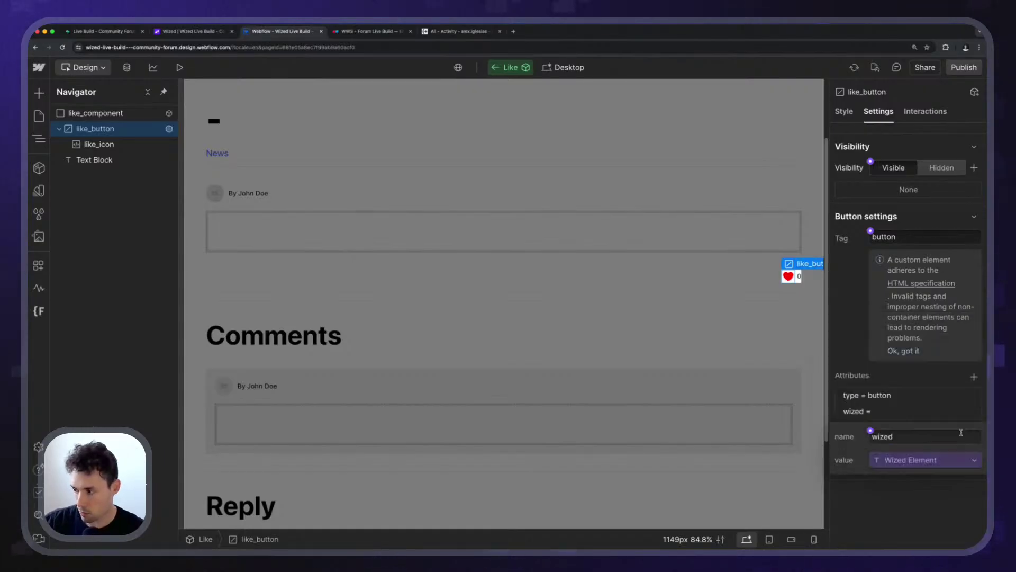
Reopen the wized attribute to confirm it is bound to the Wized Element property.
click(913, 502)
click(900, 416)
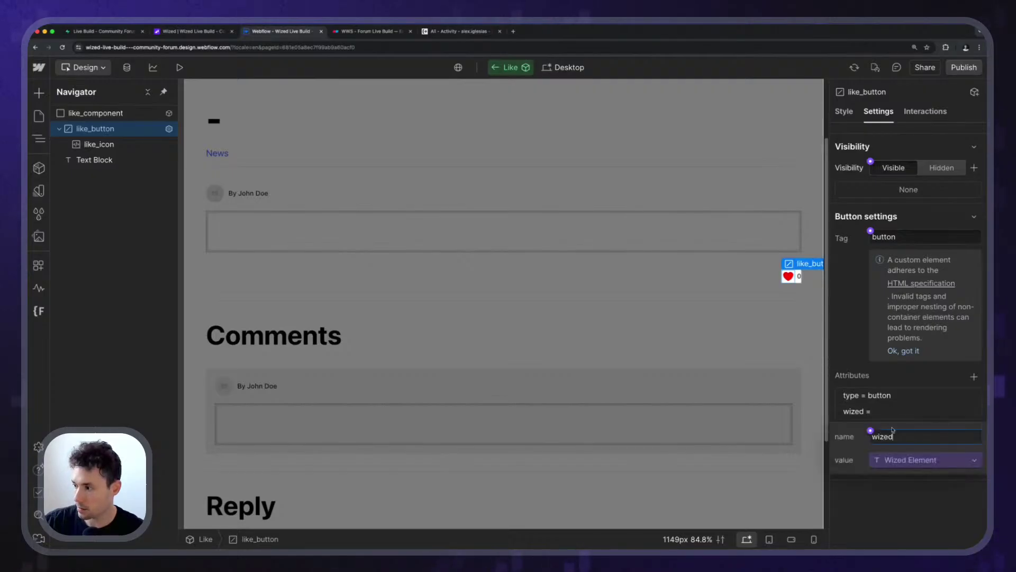
click(916, 508)
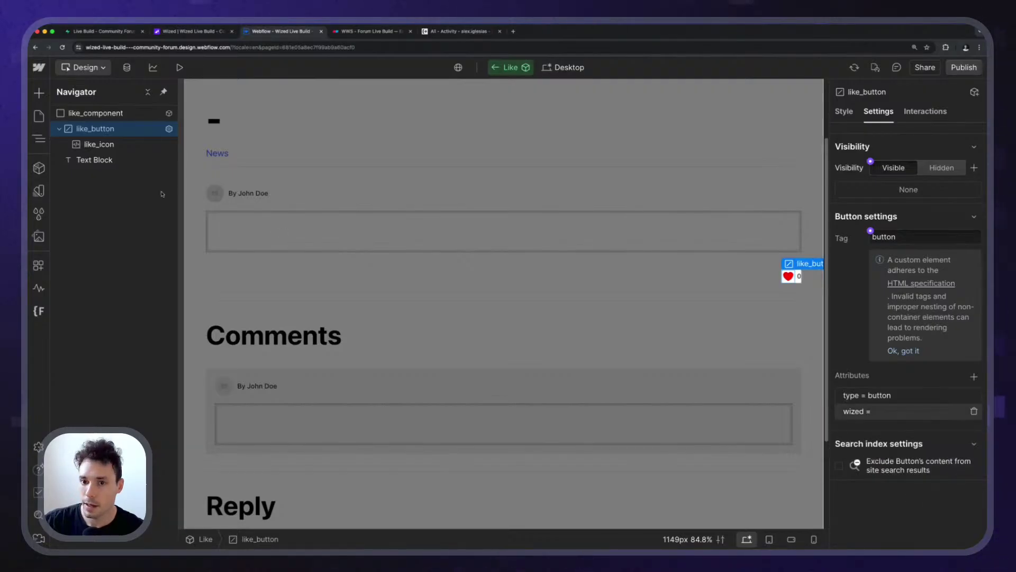
click(888, 415)
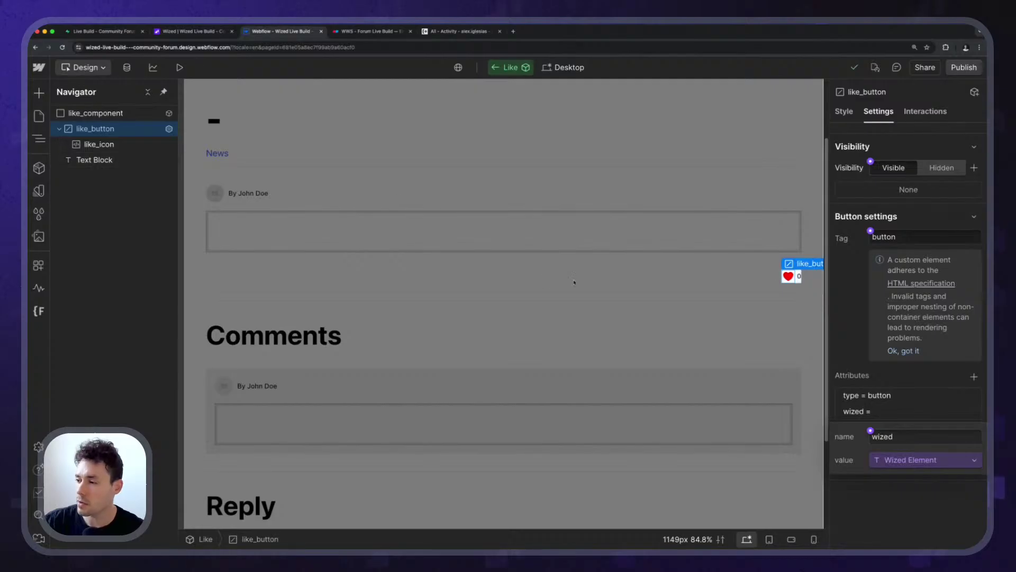
Select the like-count Text Block and inspect its post_like_count wized attribute.
click(117, 147)
click(101, 160)
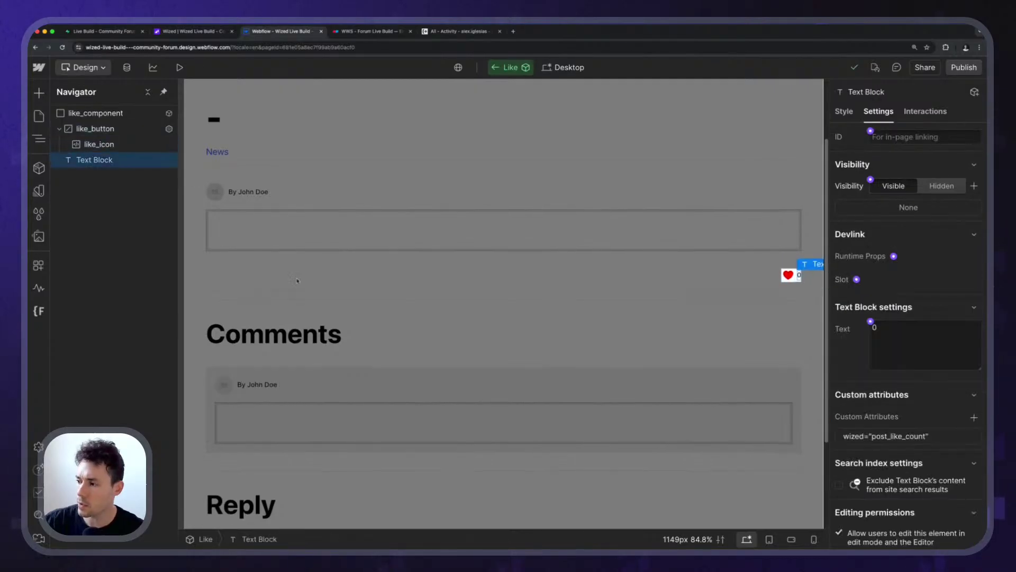
click(905, 433)
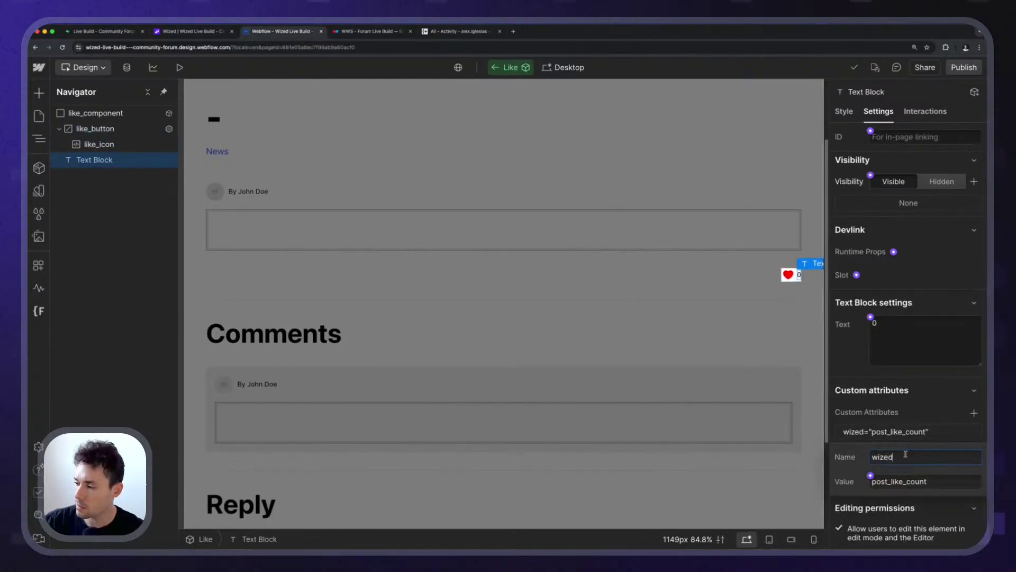
double_click(938, 486)
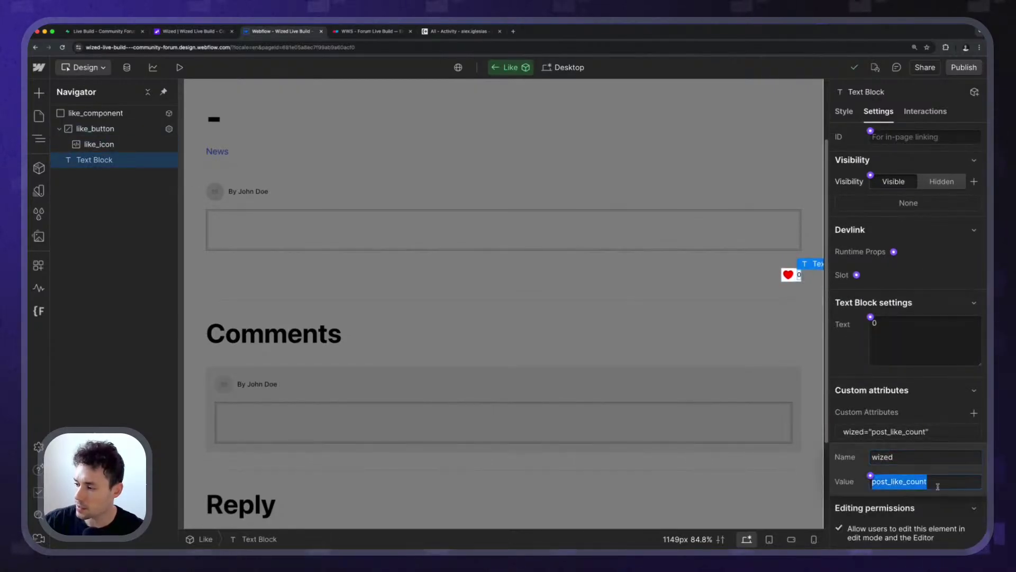
click(926, 427)
click(924, 432)
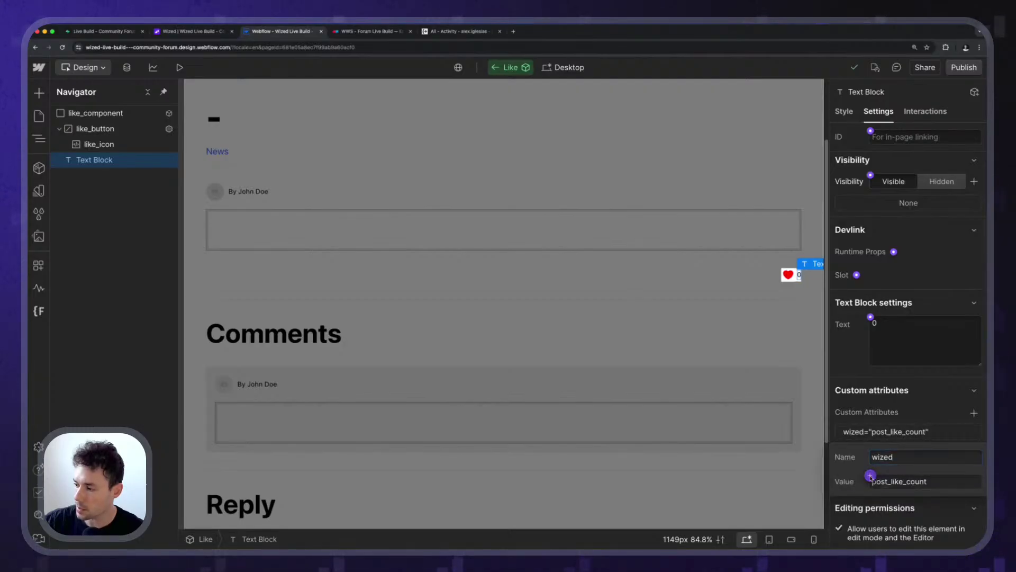
Bind the count's wized value to a new property 'Wized Element - Like Count'.
click(870, 475)
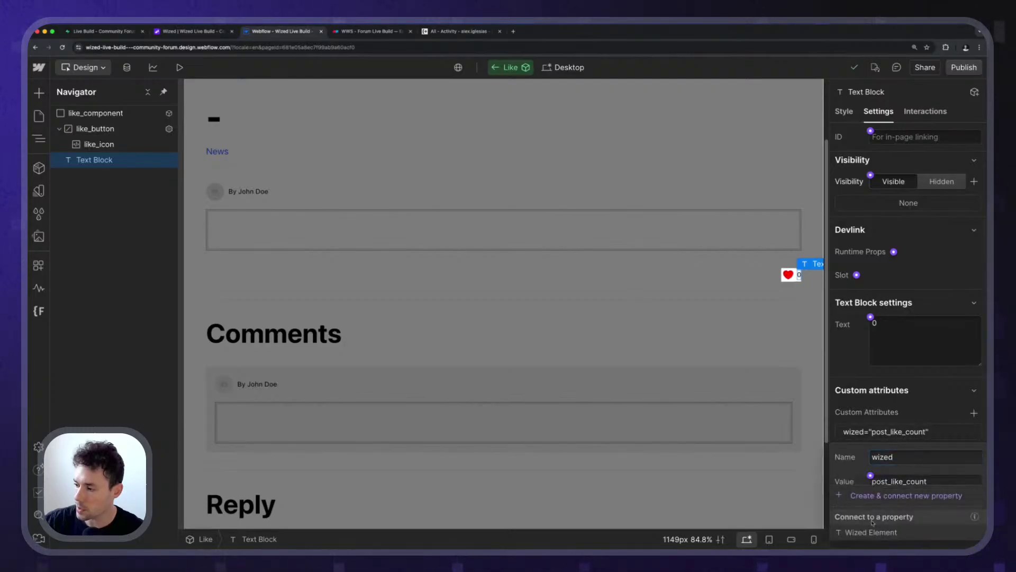
click(889, 496)
double_click(909, 372)
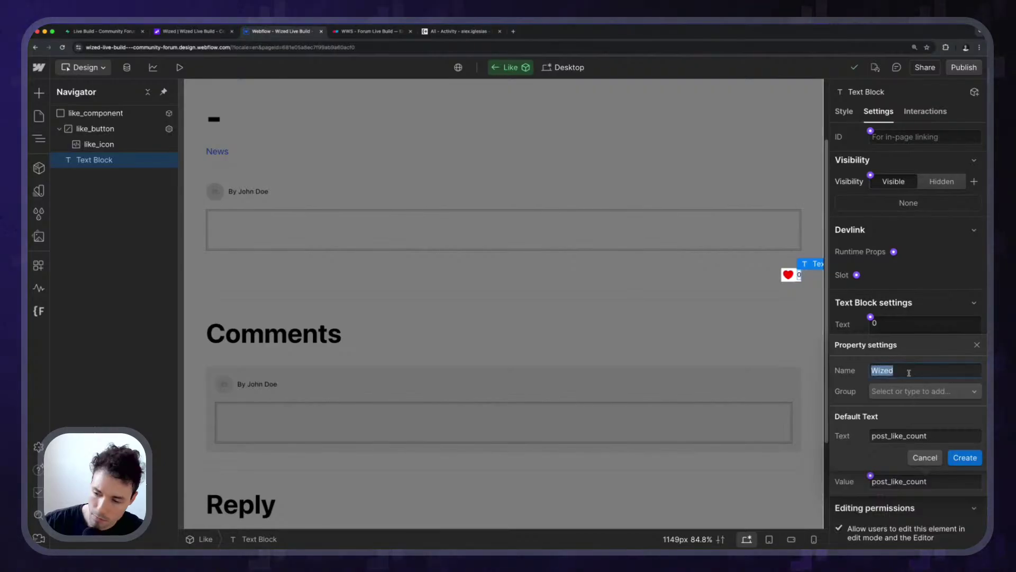
text(Wized E)
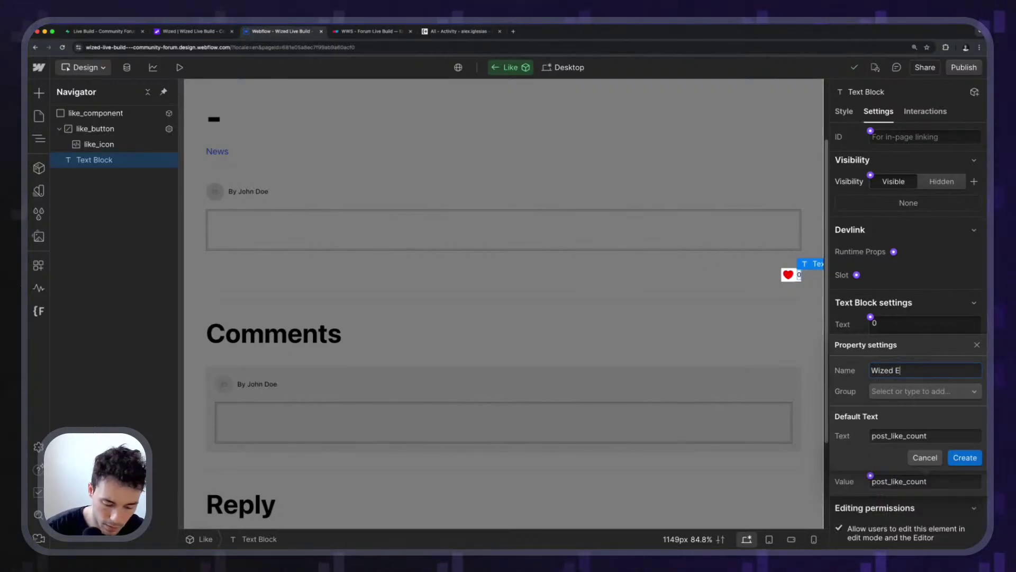
text(lement - Like Count)
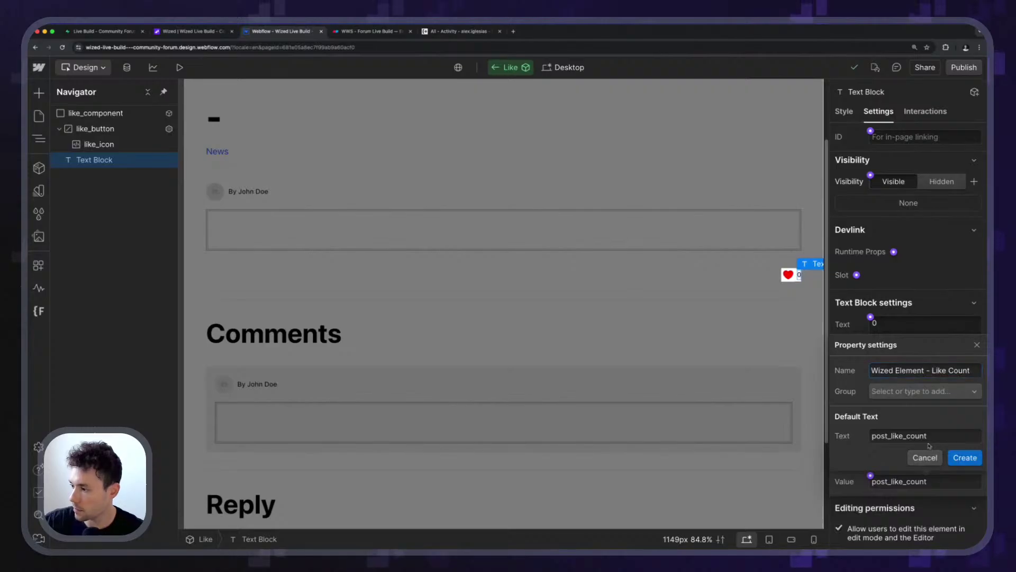
click(965, 457)
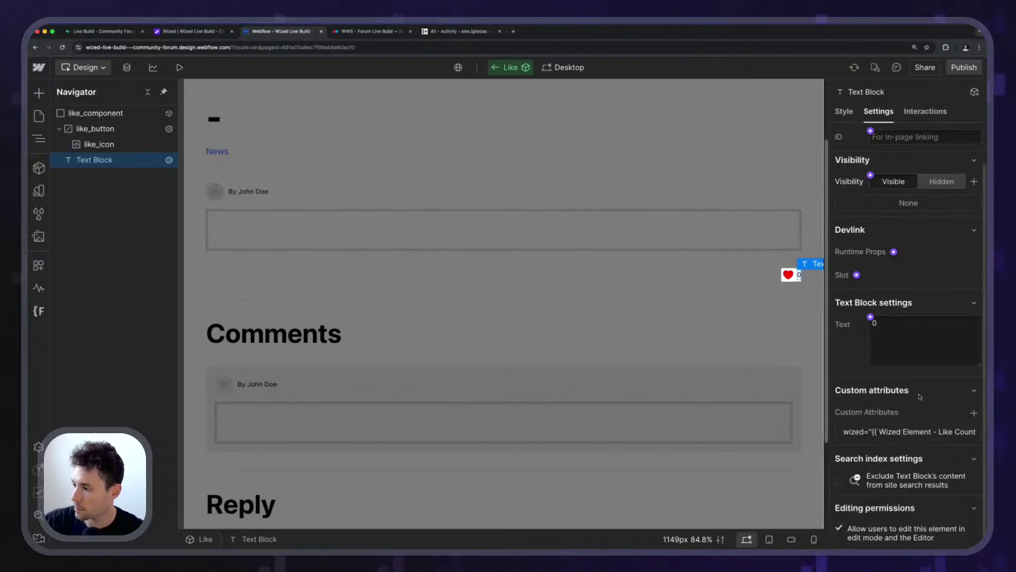
Review the like button and count text attributes, then select the whole like_component.
click(95, 129)
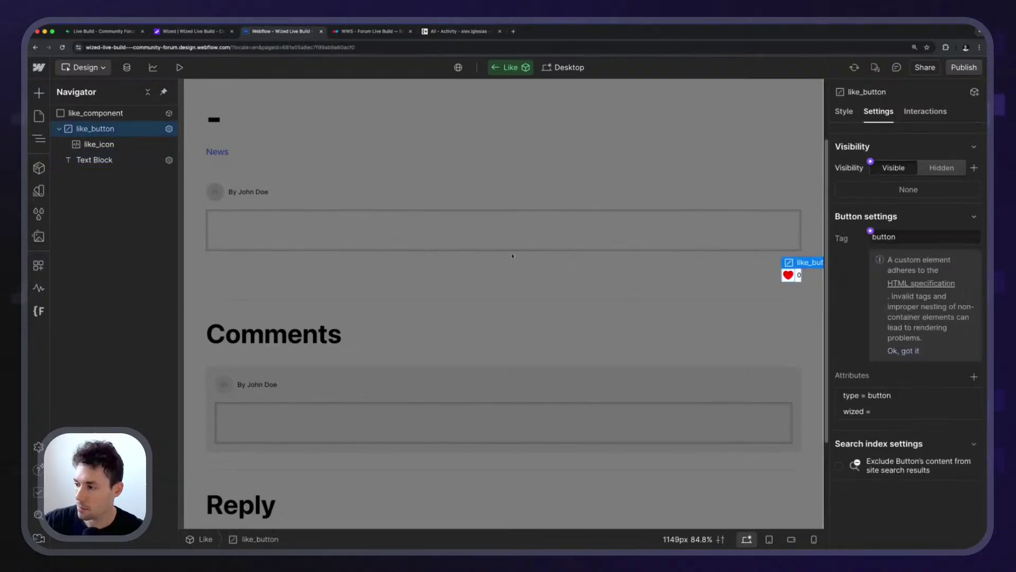
click(110, 161)
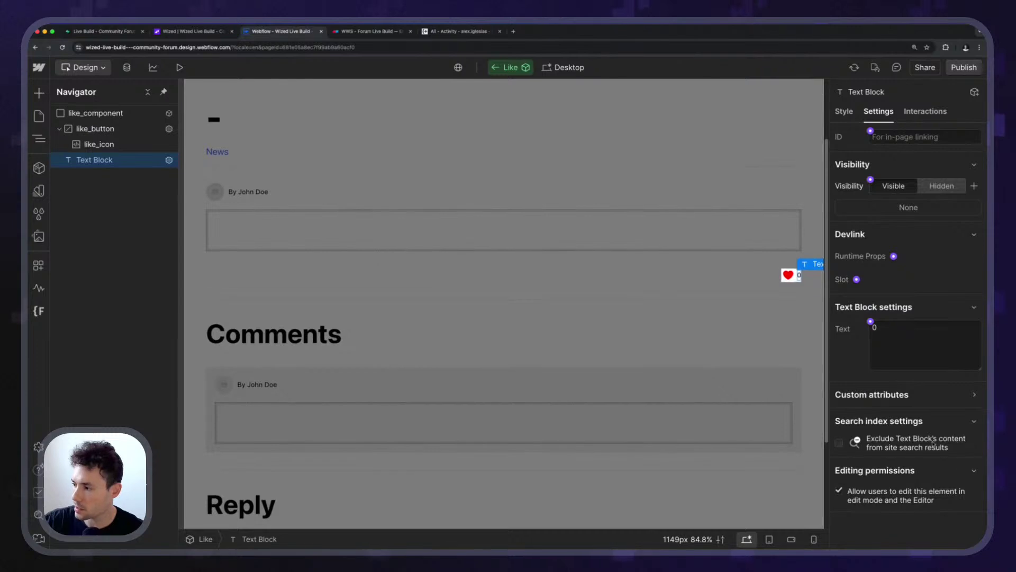
click(947, 405)
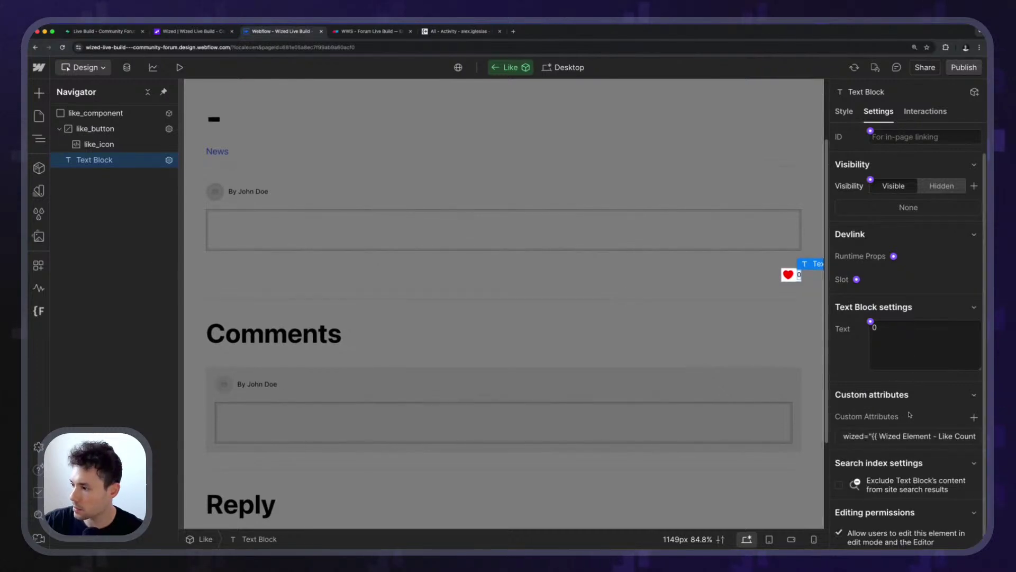
click(906, 441)
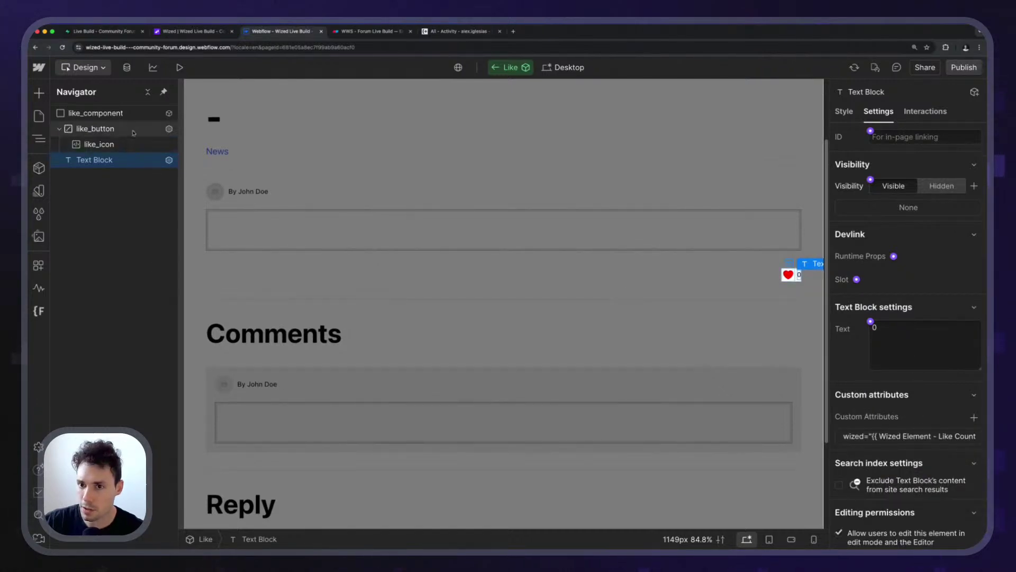
click(96, 128)
click(910, 411)
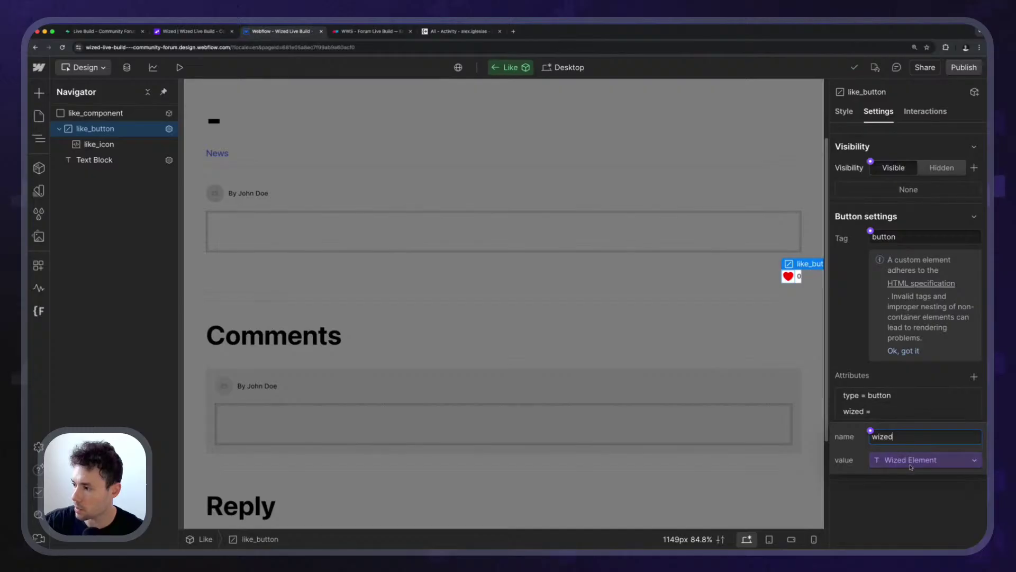
click(901, 367)
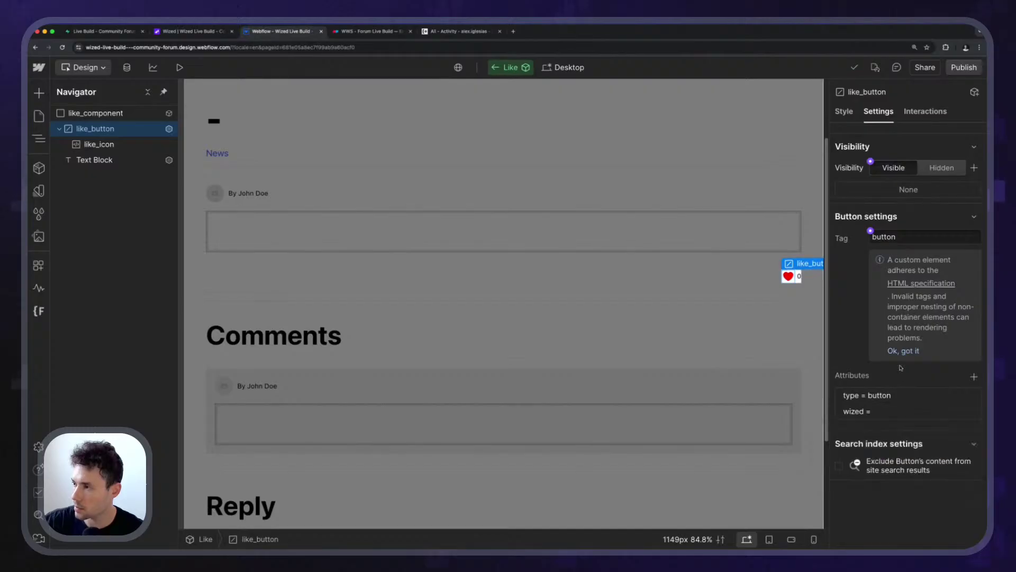
click(108, 114)
Rename the Wized Element property to 'Wized Element - Wrapper'.
click(979, 115)
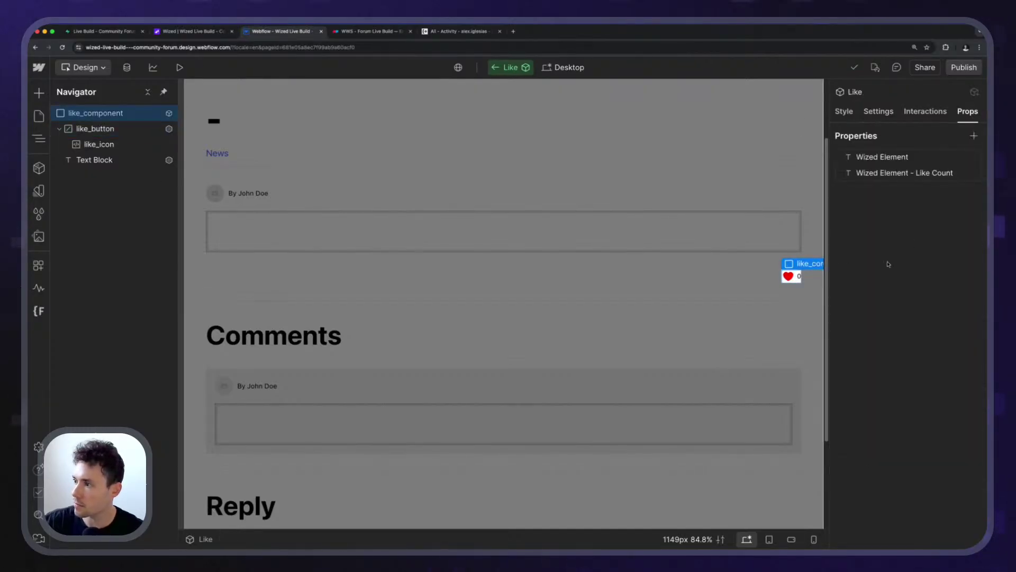
click(900, 157)
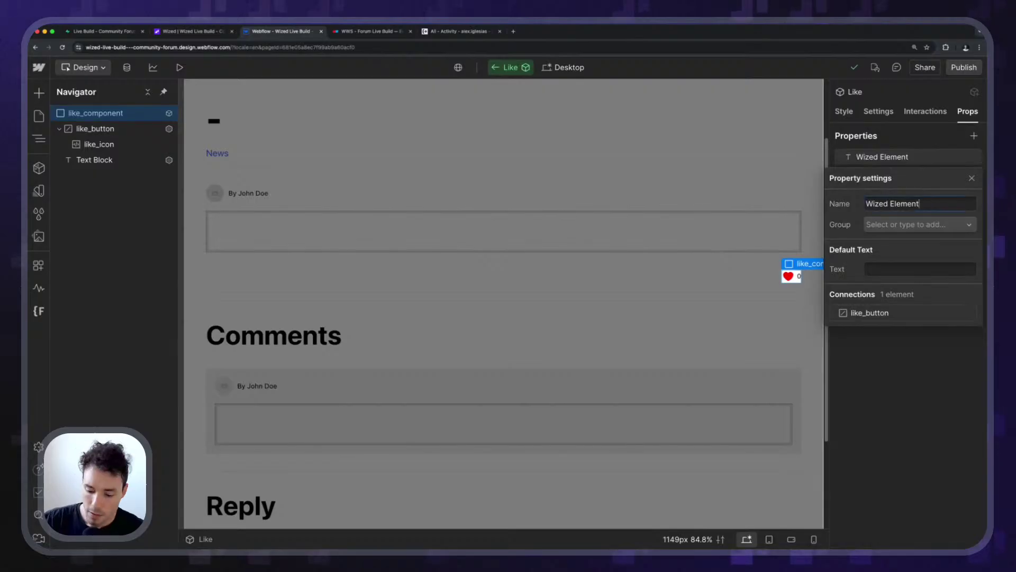
text(- Wrapper)
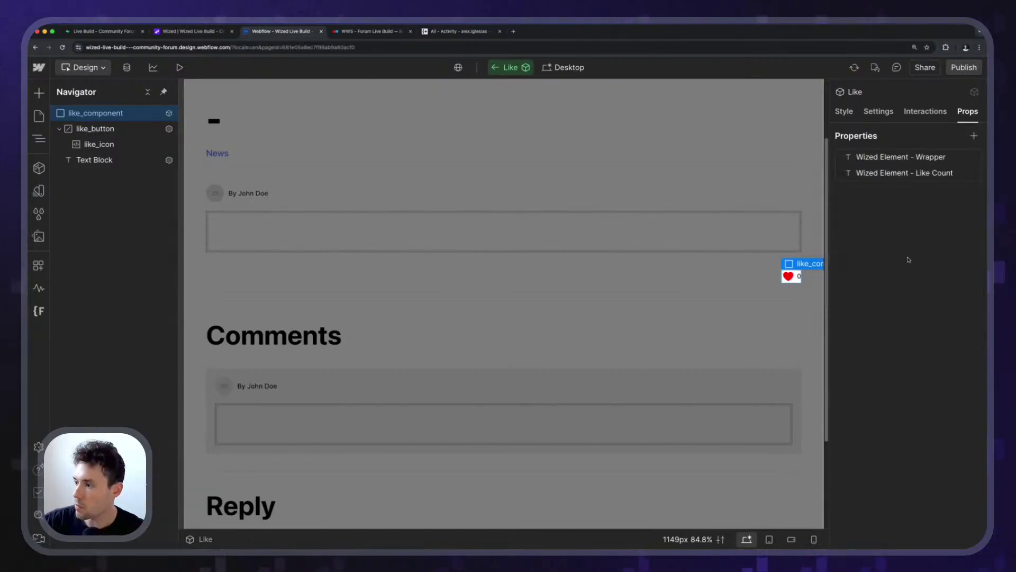
Review the Wrapper and Like Count property settings, then select the count text.
click(894, 174)
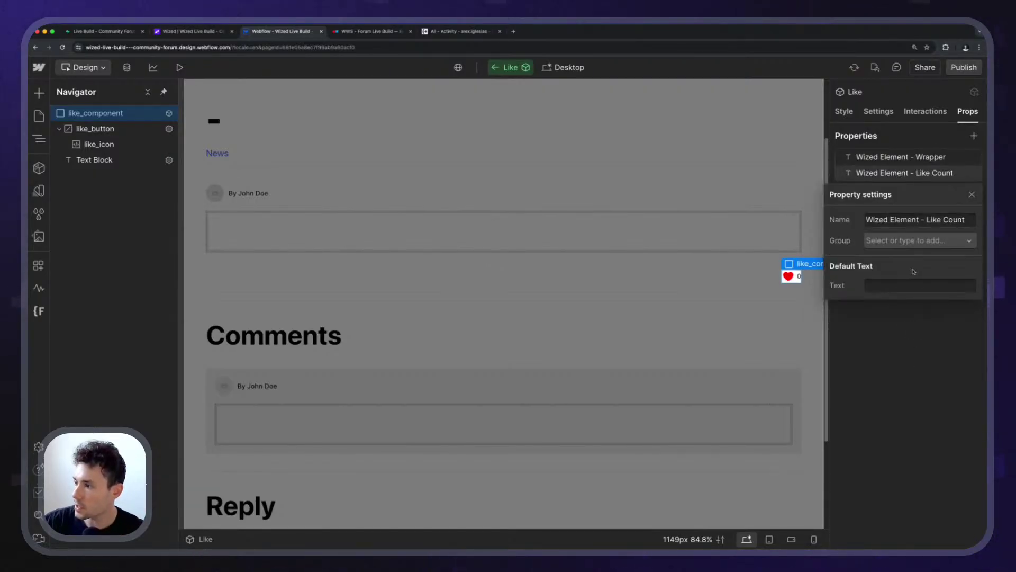
click(910, 172)
click(910, 172)
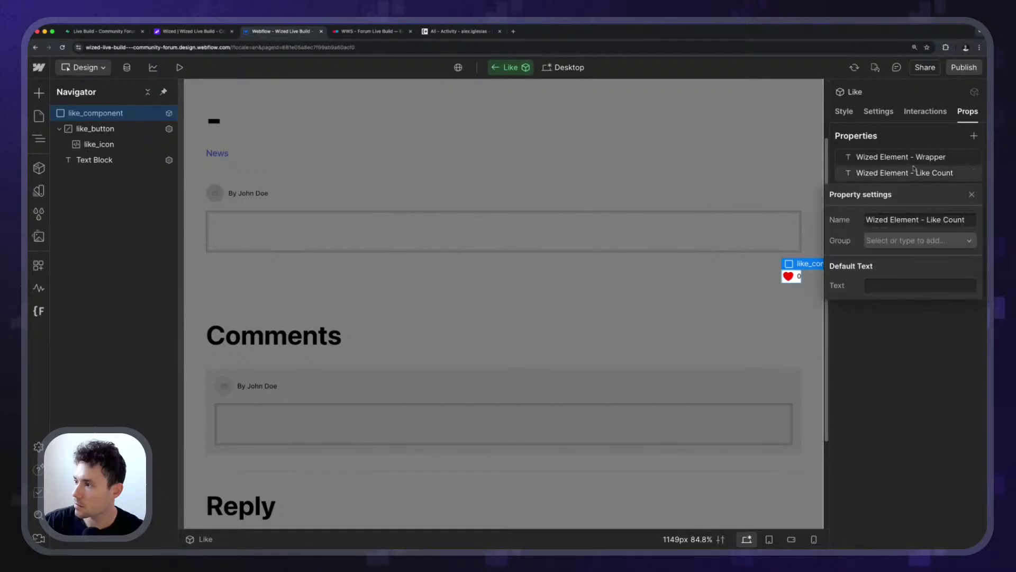
click(914, 156)
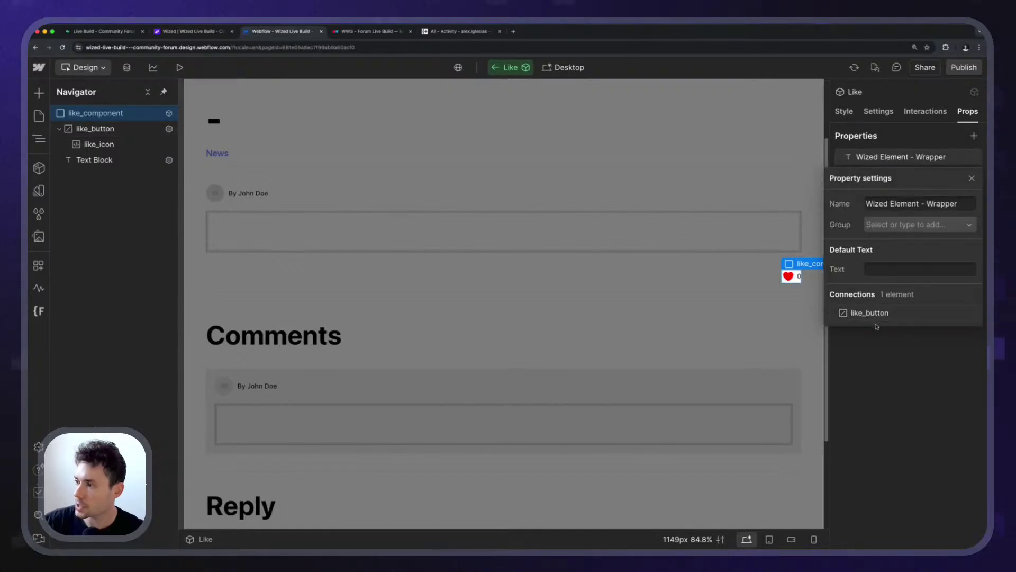
click(878, 333)
click(920, 174)
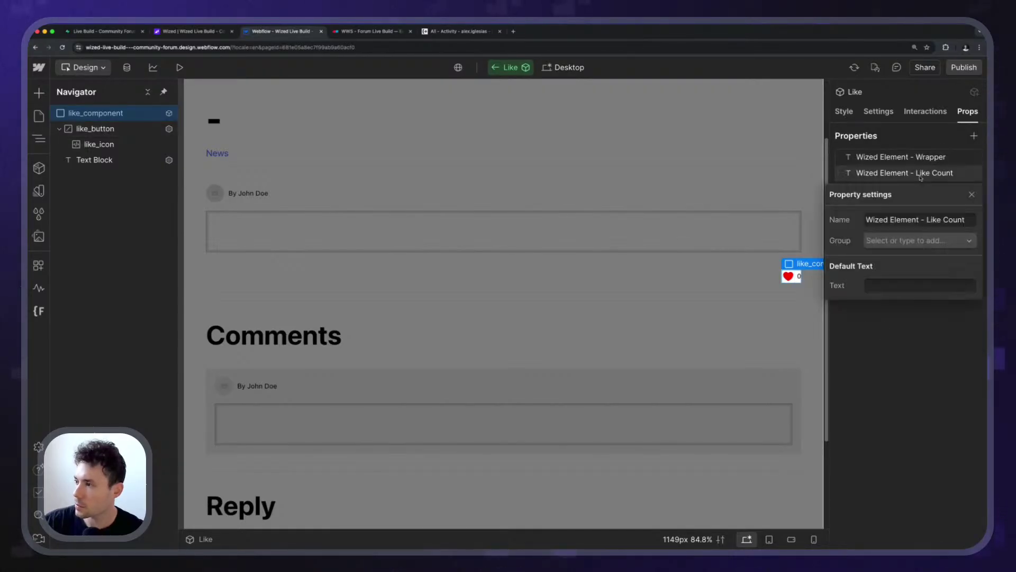
click(891, 338)
click(105, 160)
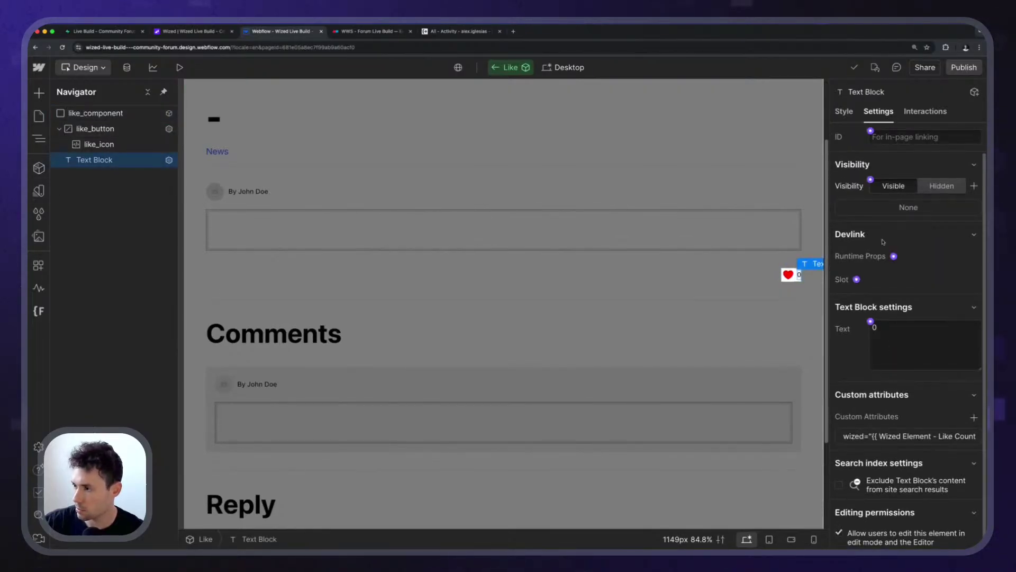
Fill the Like instance's Wrapper with post_like_button and Like Count with post_like_count.
click(745, 181)
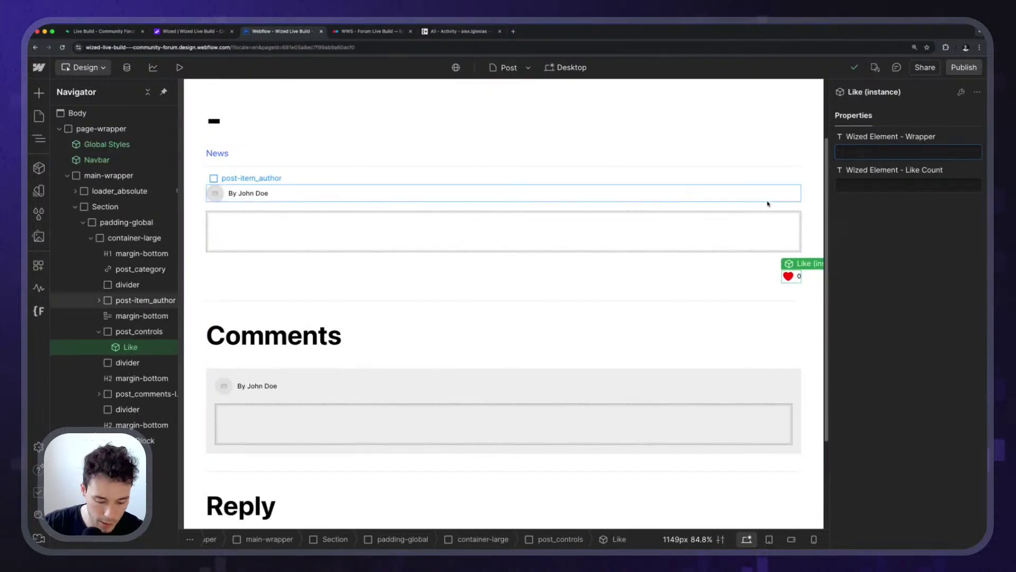
key(super+Tab)
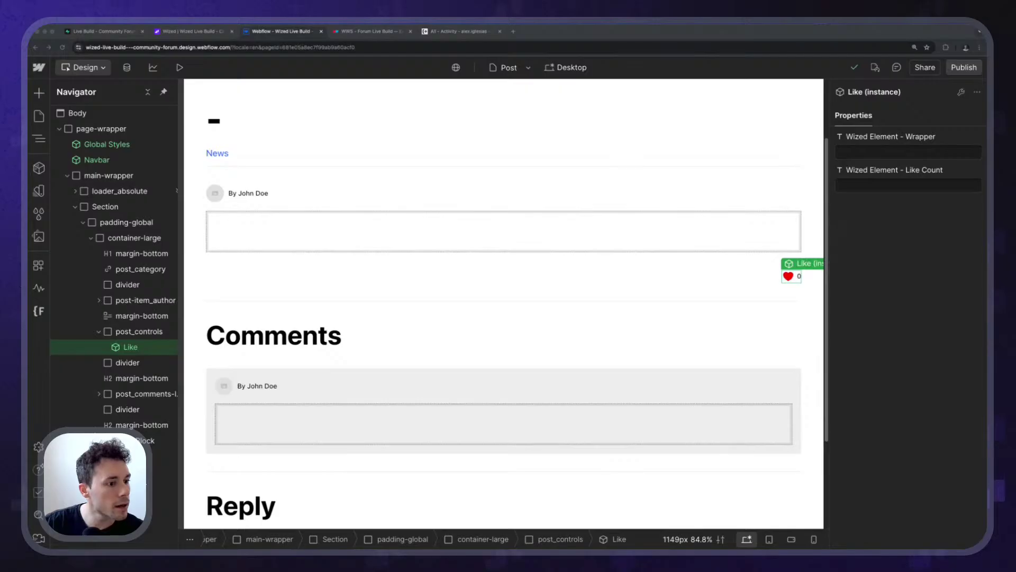
click(901, 151)
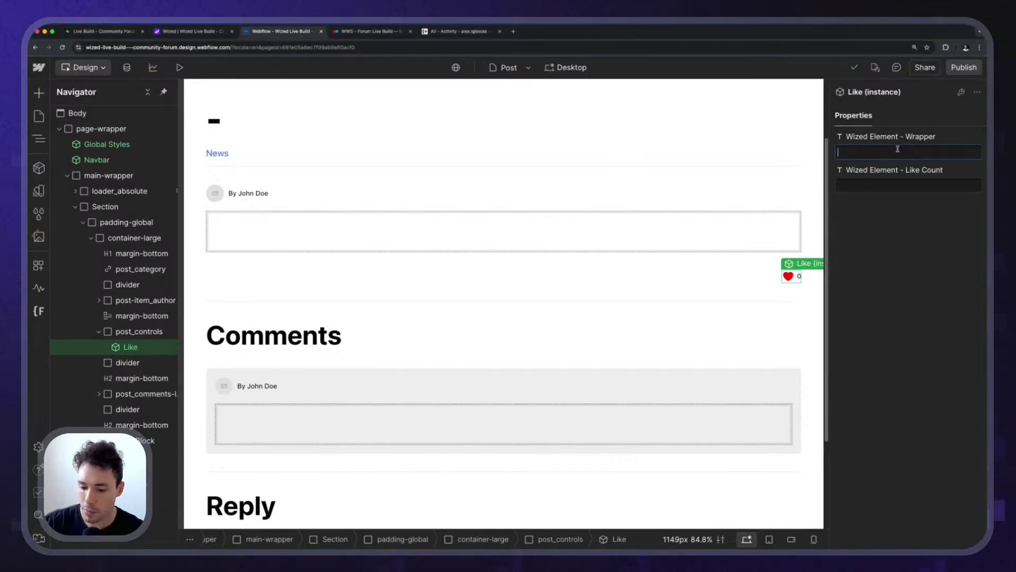
key(super+shift+v)
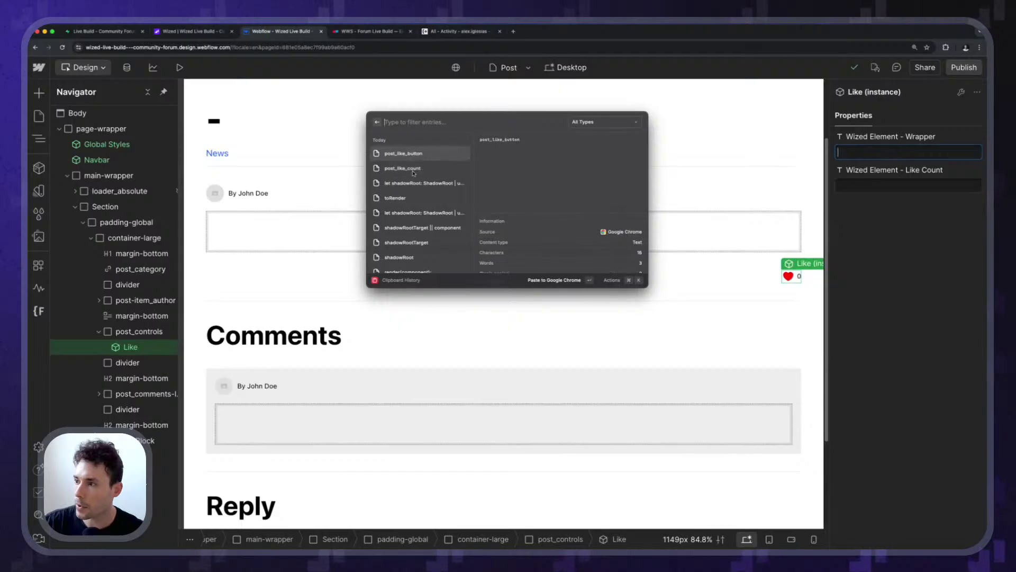
key(Return)
key(Tab)
key(super+shift+v)
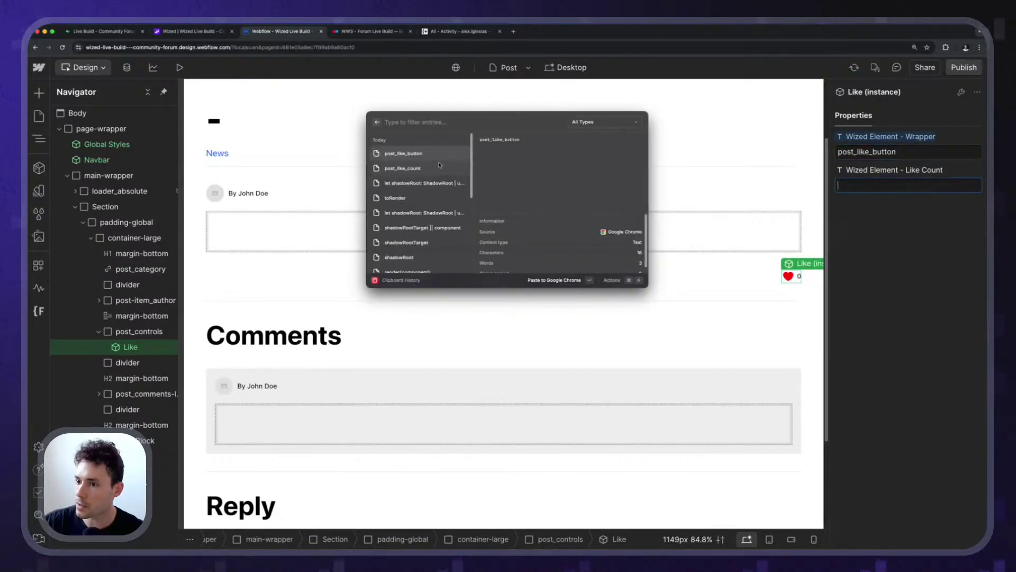
double_click(439, 167)
scroll(531, 250, down, 2)
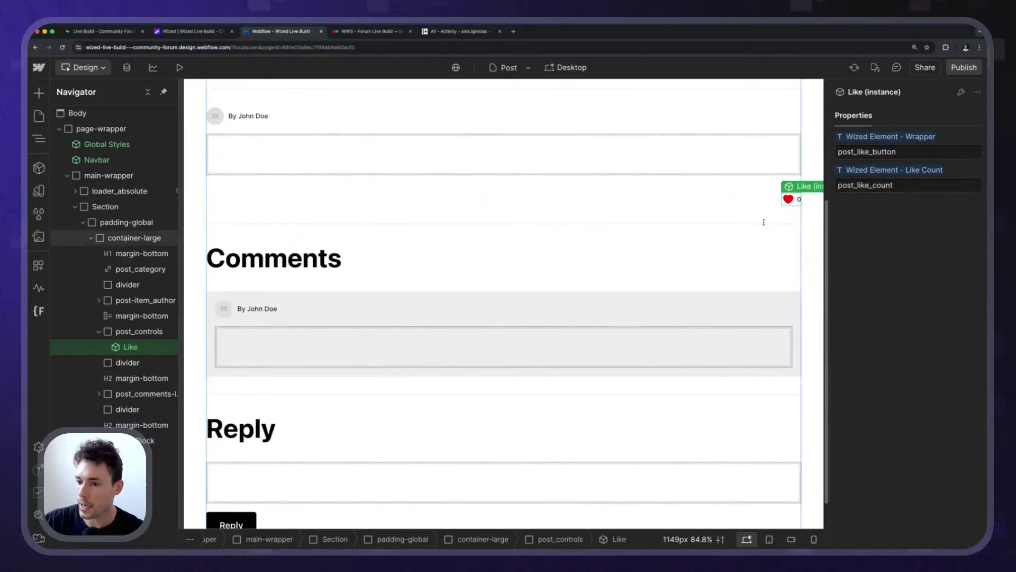
scroll(503, 302, up, 2)
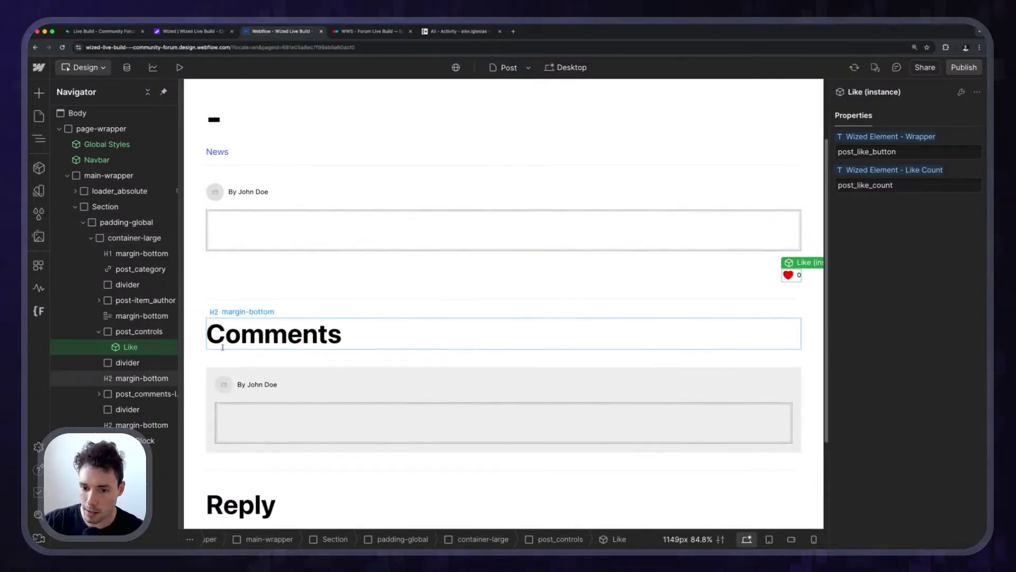
Copy post_controls and paste it into post_comments-list.
click(131, 331)
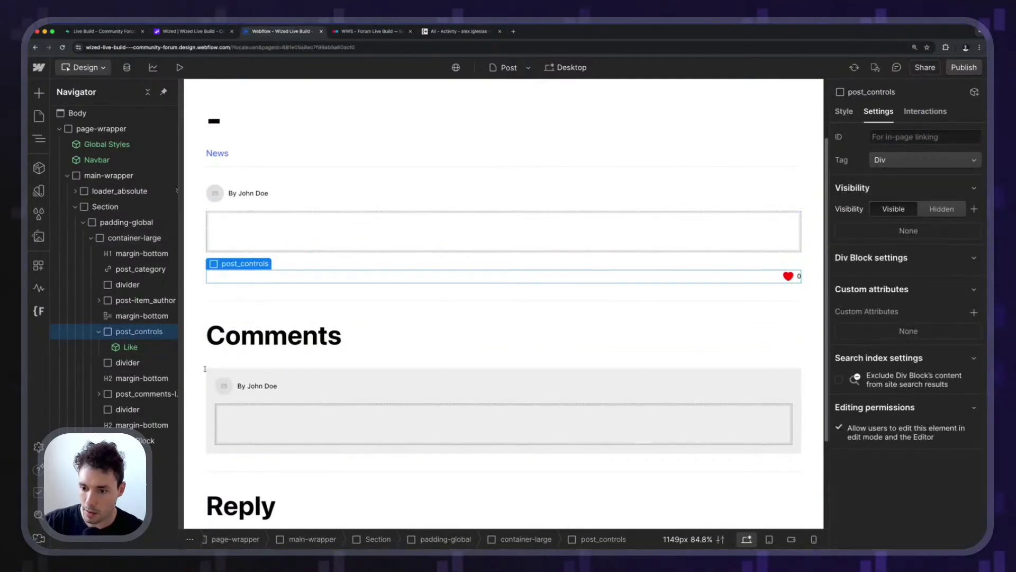
click(363, 398)
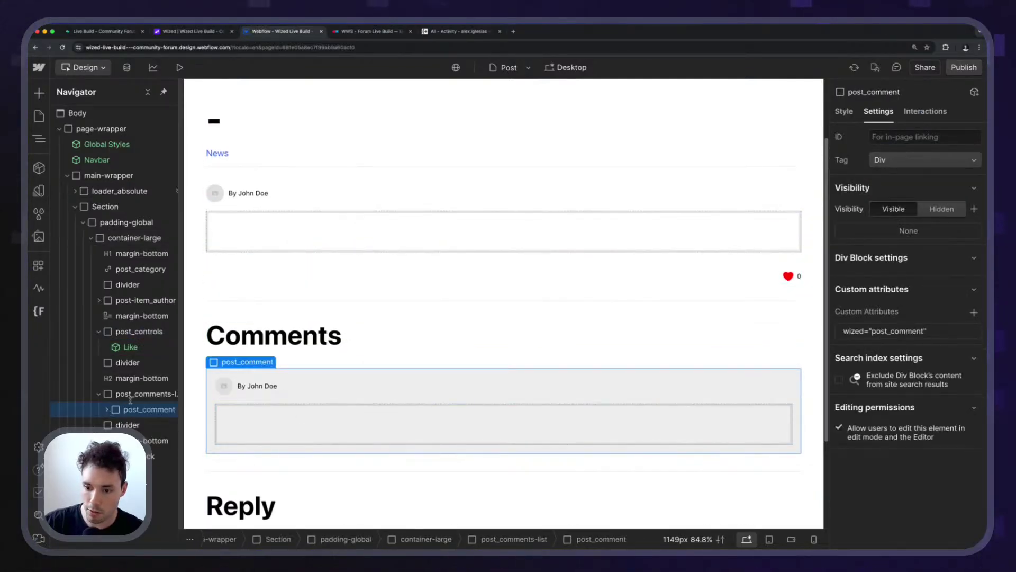
click(137, 332)
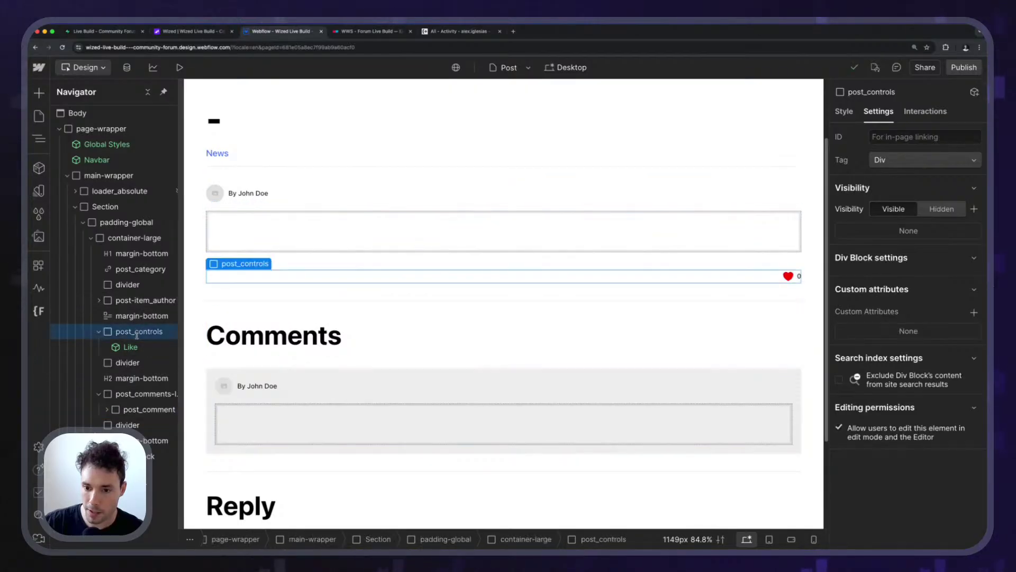
click(136, 394)
click(136, 406)
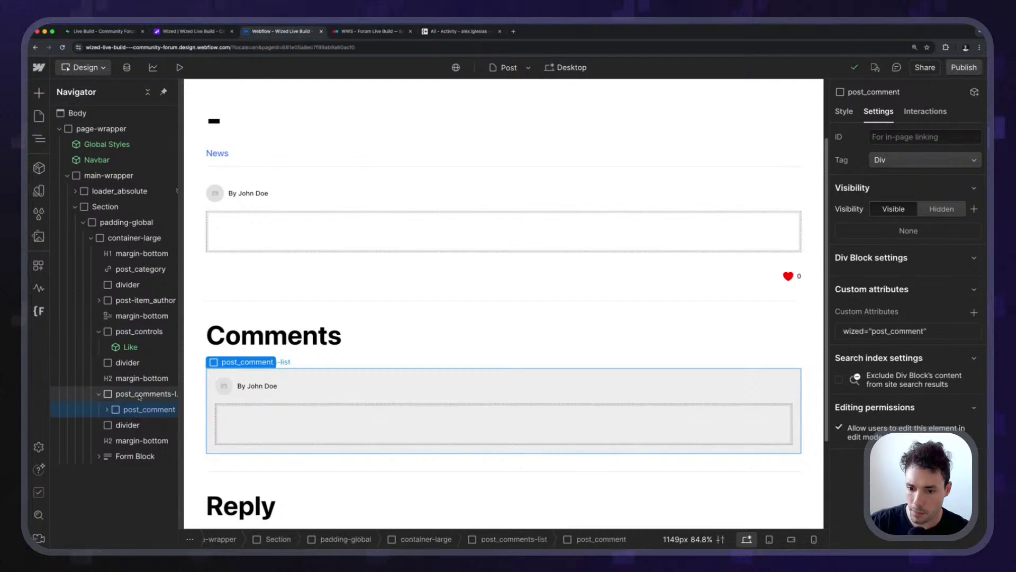
click(137, 394)
key(super+v)
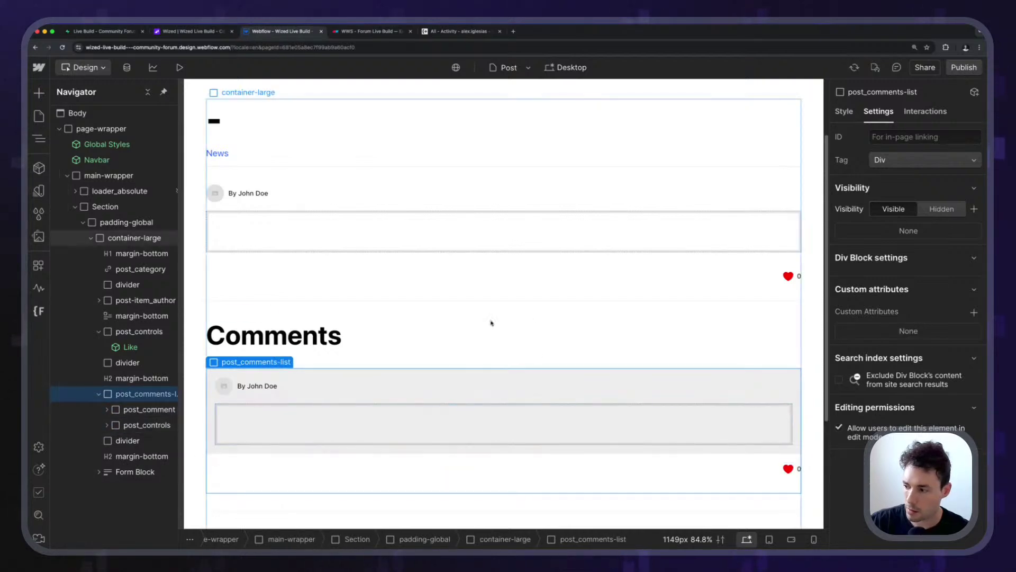
Move the pasted post_controls copy inside post_comment.
click(107, 409)
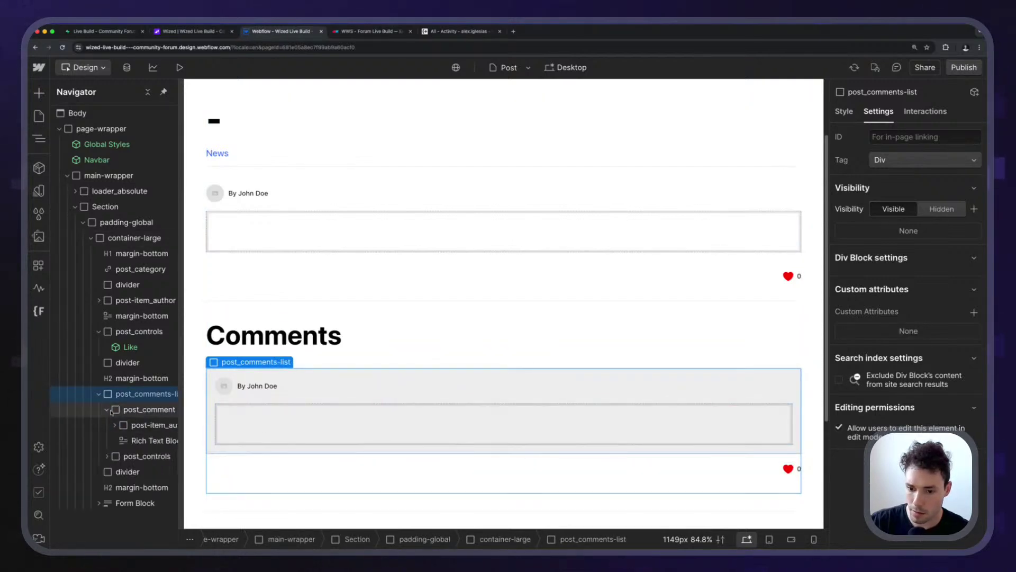
click(152, 456)
drag(152, 454, 164, 452)
Remove the margin-bottom and margin-medium combo classes from the comment's controls row.
click(439, 305)
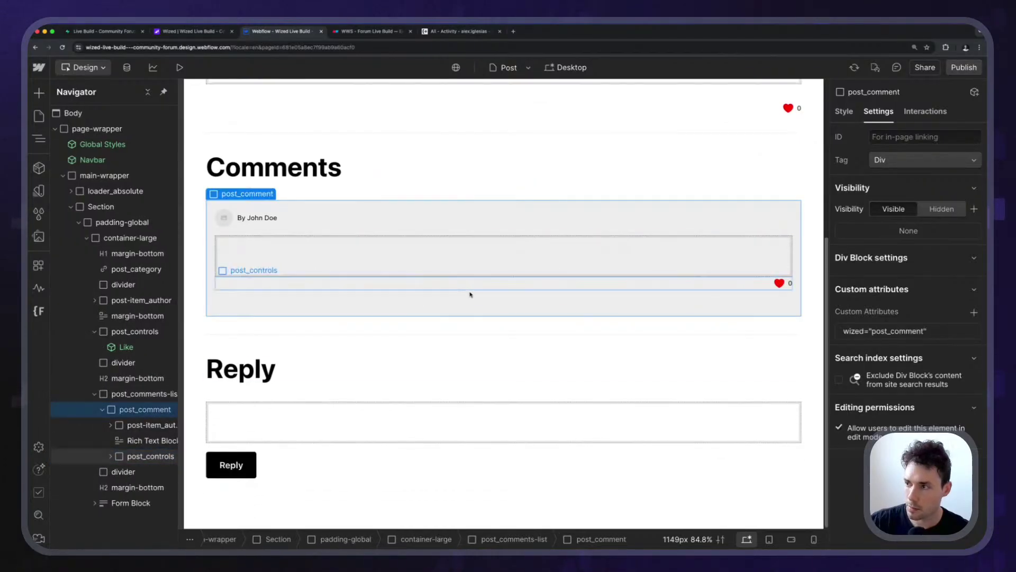
click(762, 108)
click(847, 112)
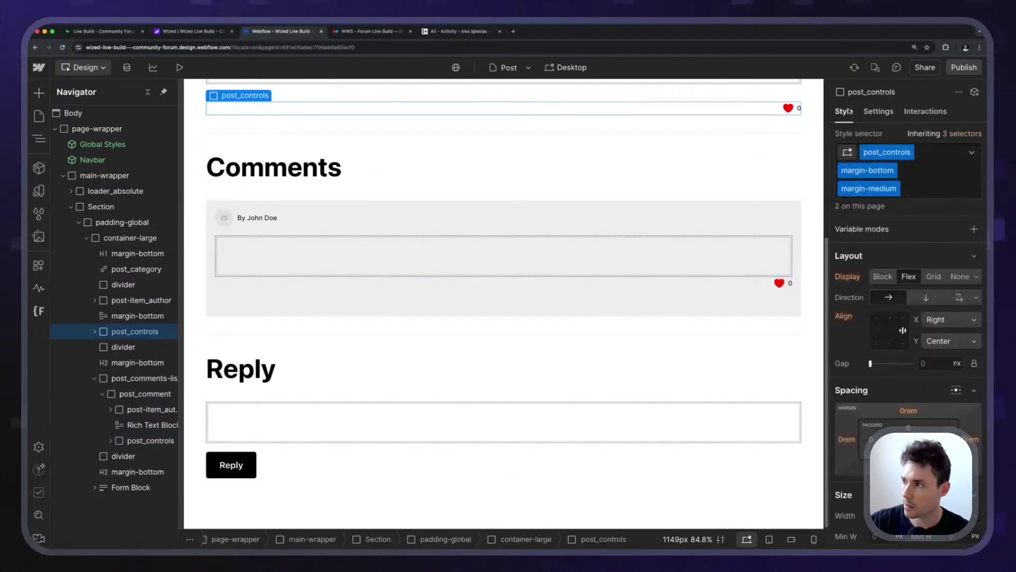
scroll(699, 304, up, 3)
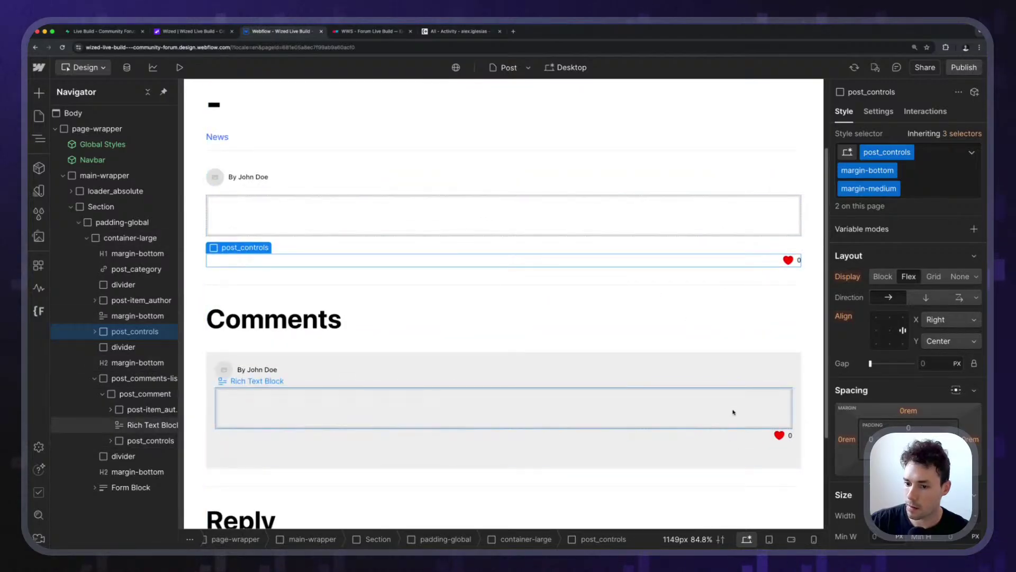
click(752, 434)
click(928, 192)
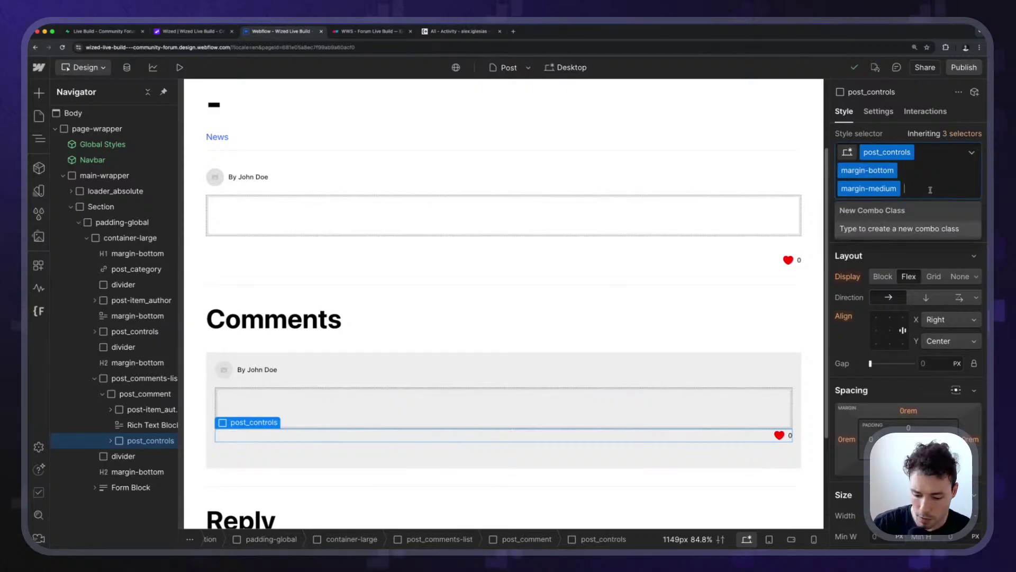
key(BackSpace)
key(BackSpace)
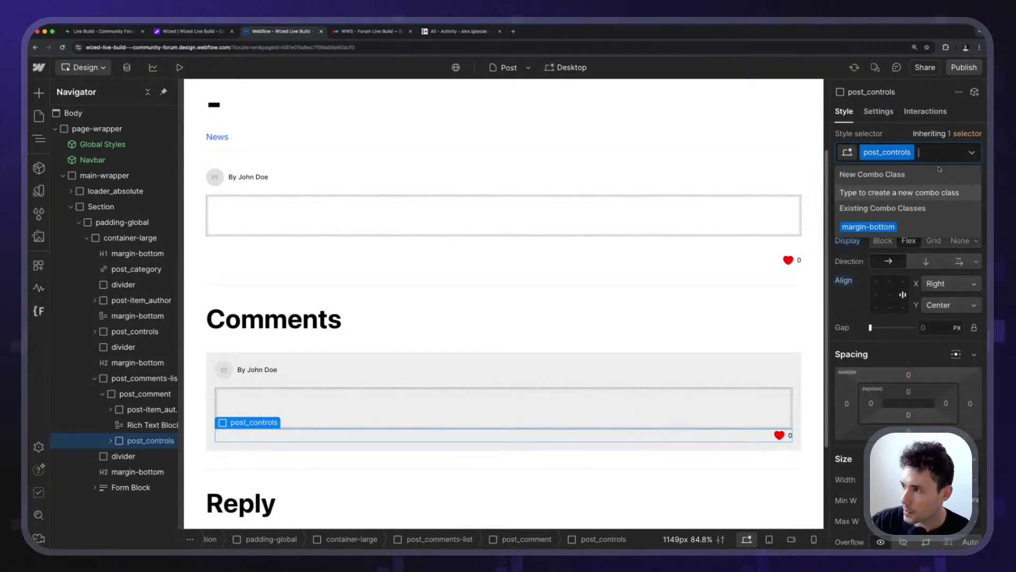
key(Escape)
Duplicate the post_controls class as a new class named post_comment-controls.
click(908, 153)
click(905, 186)
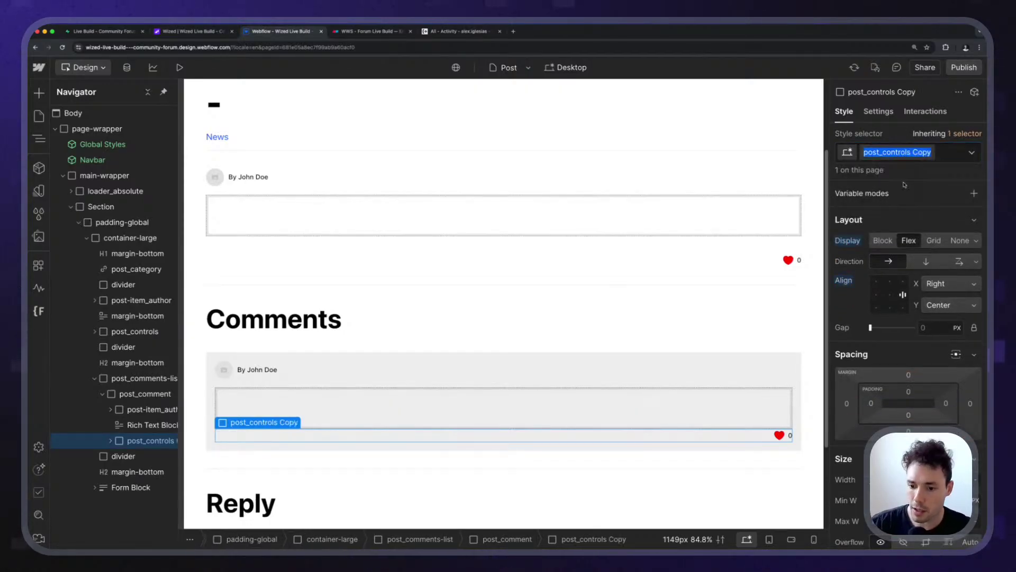
text(pos)
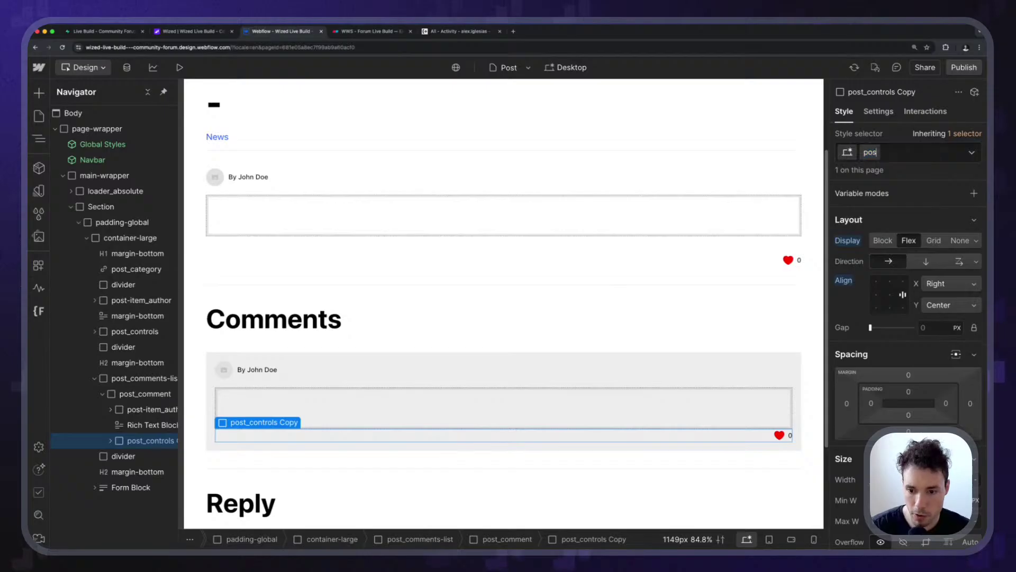
text(t_comment)
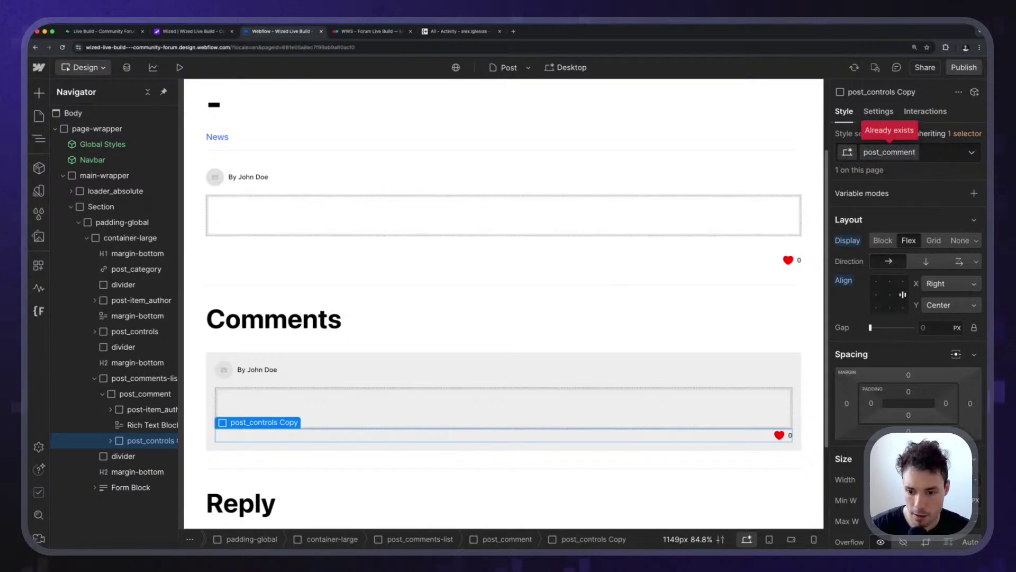
text(-contr)
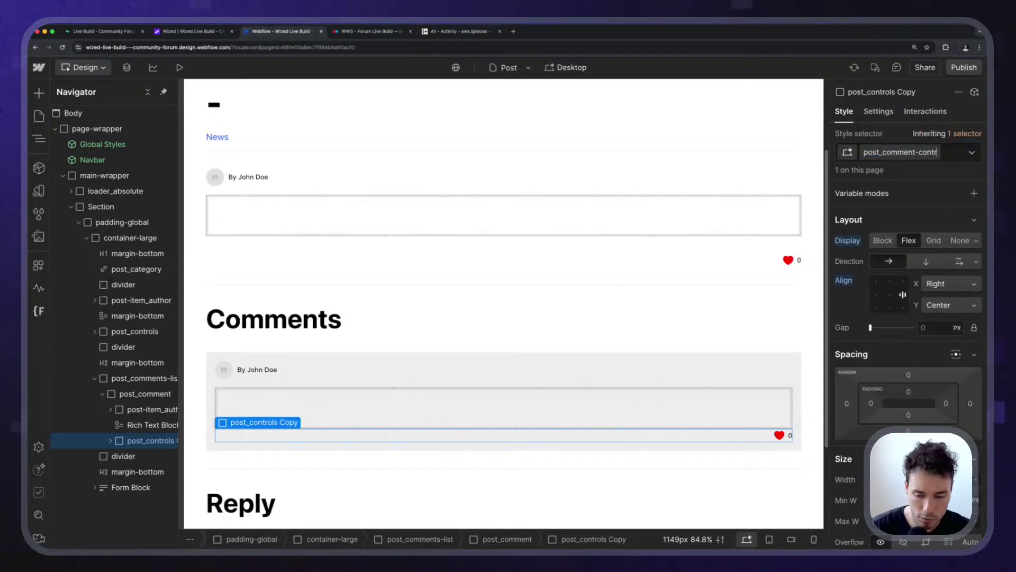
text(ols)
key(Return)
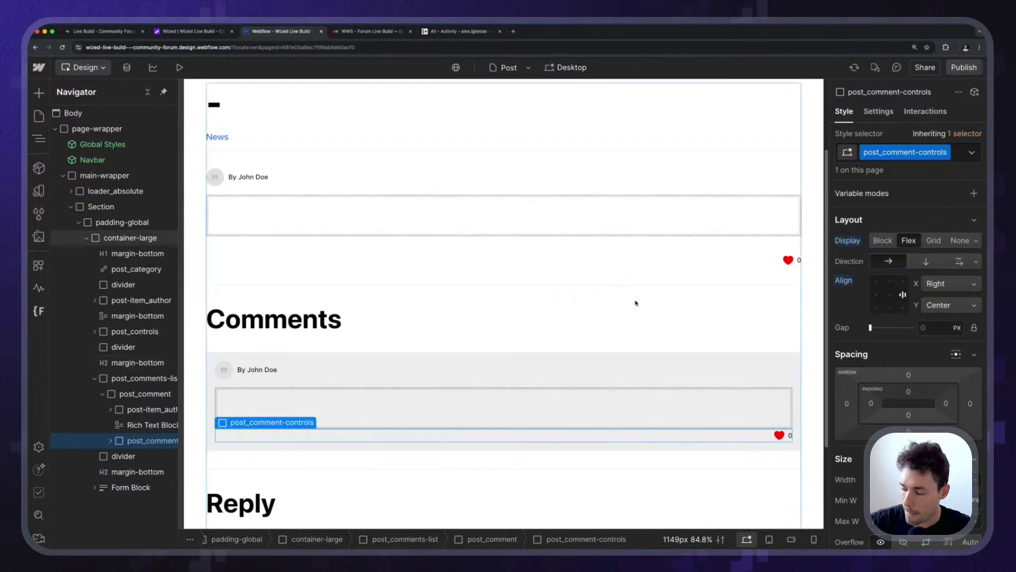
Add class margin-bottom with combo class margin-small to the comment's Rich Text Block.
click(437, 391)
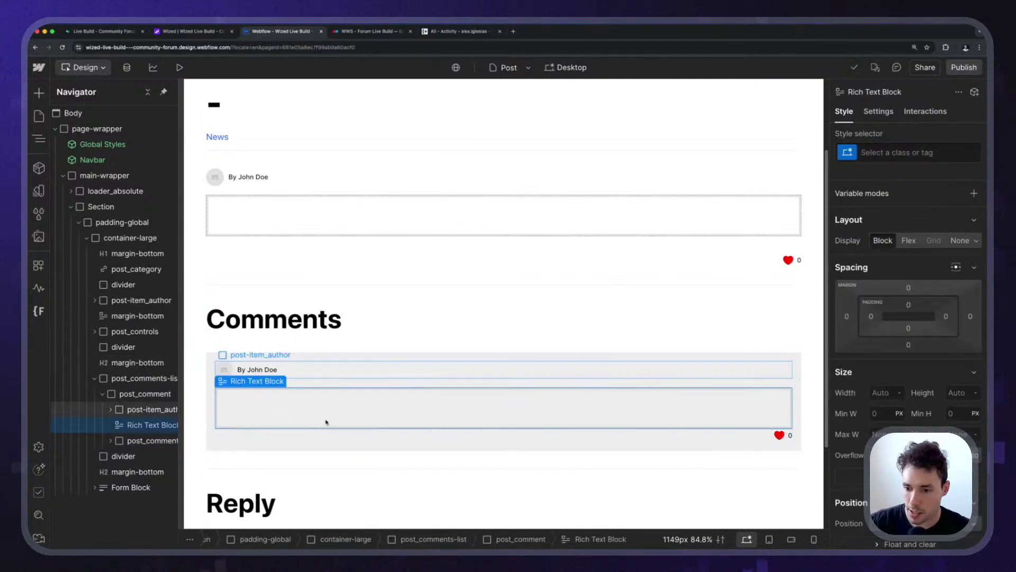
click(899, 152)
text(mar)
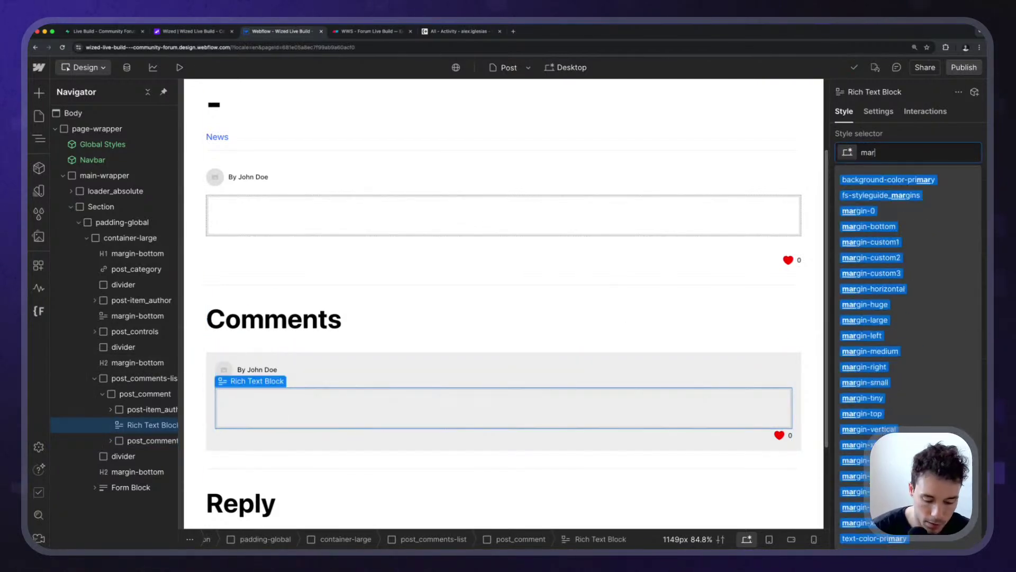
text(ing)
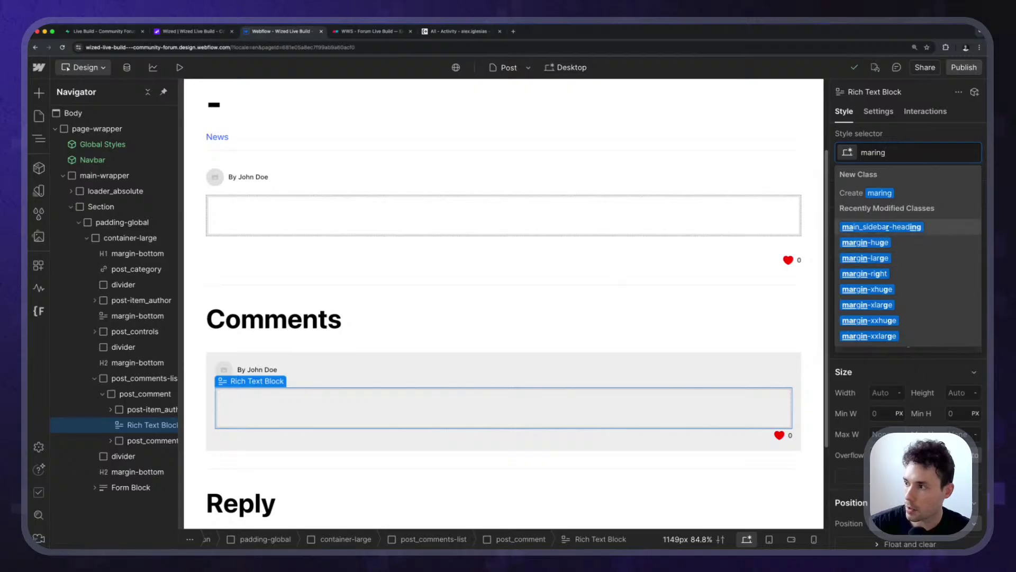
key(BackSpace)
key(BackSpace)
key(BackSpace)
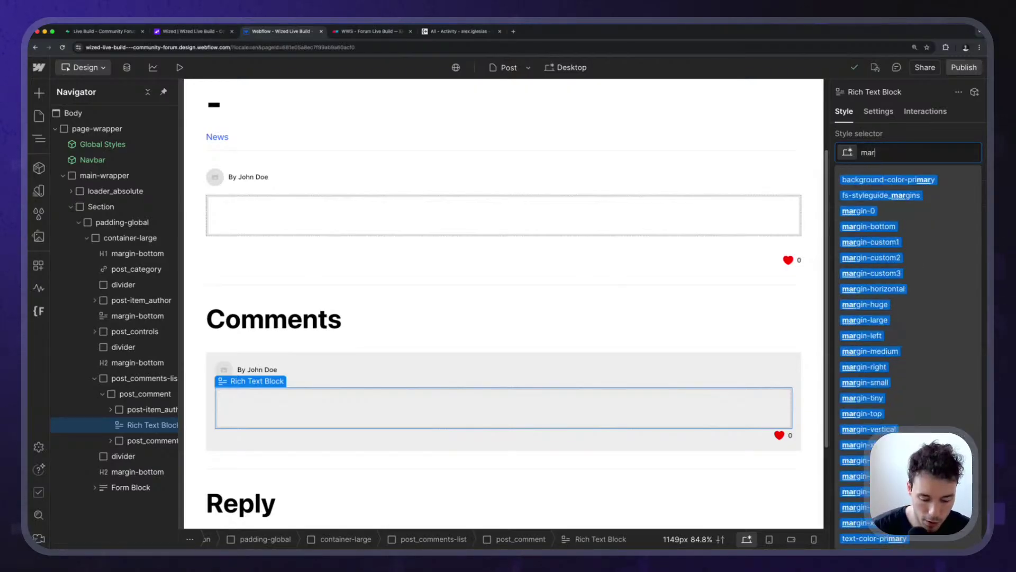
text(gin-bottom)
key(Return)
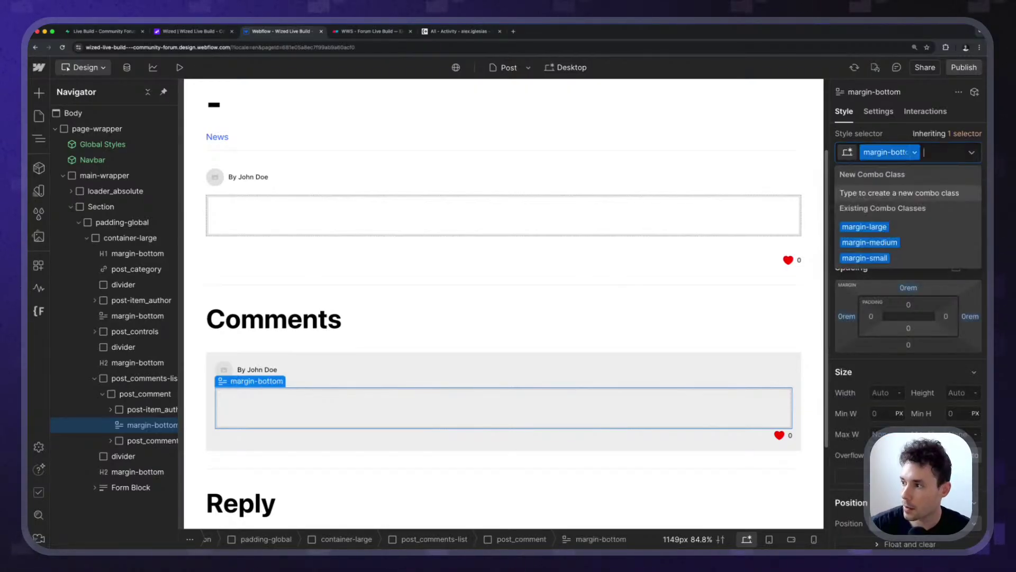
key(Down)
key(Return)
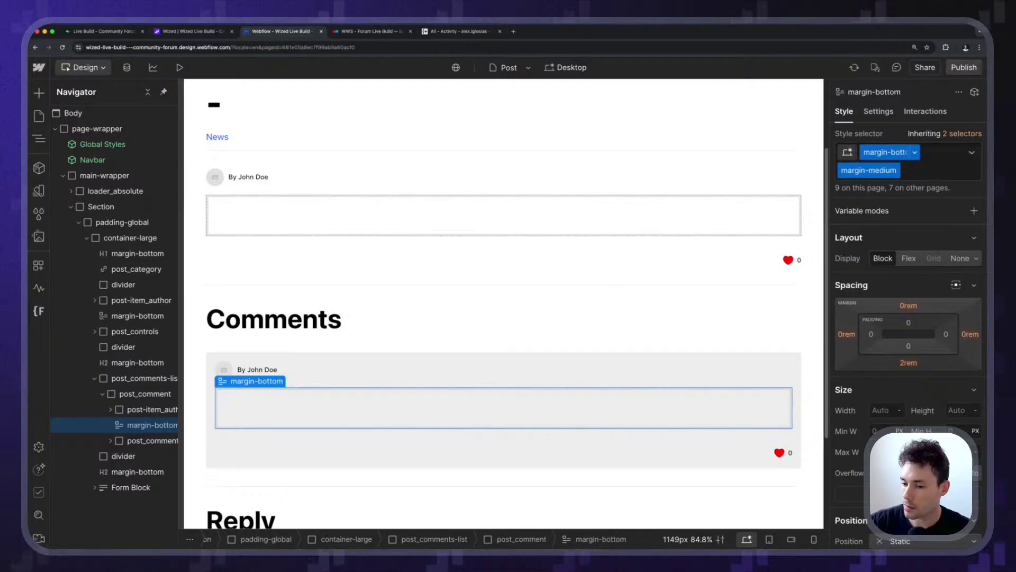
key(BackSpace)
text(m)
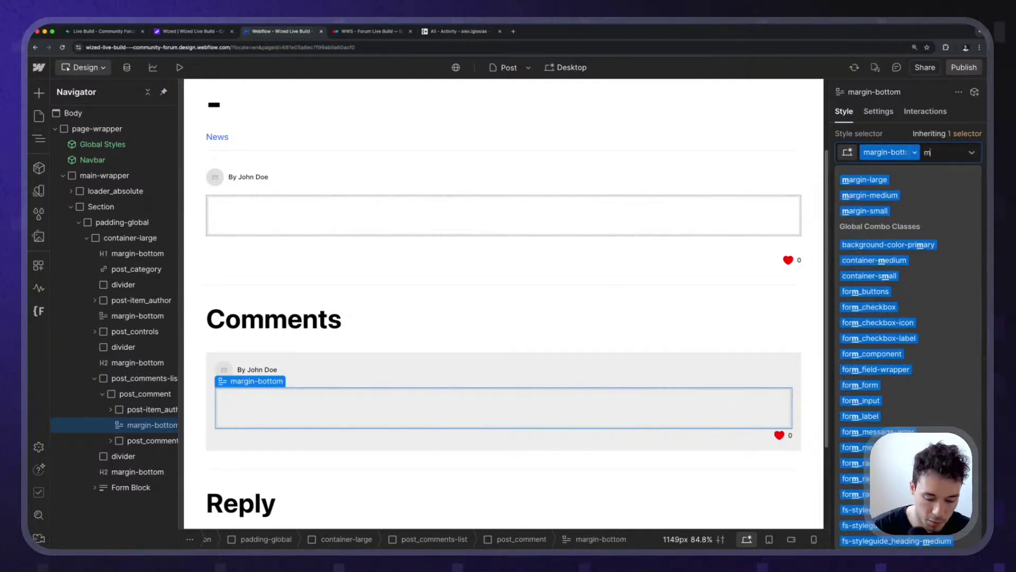
text(argin-small)
key(Return)
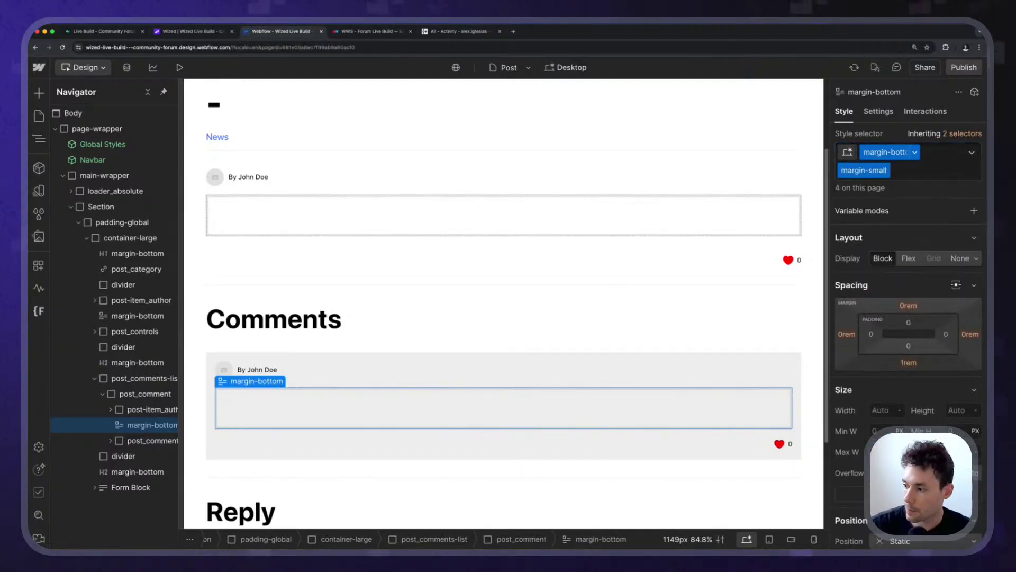
Select the comment's controls row and like heart, and inspect the comment block's settings.
click(676, 447)
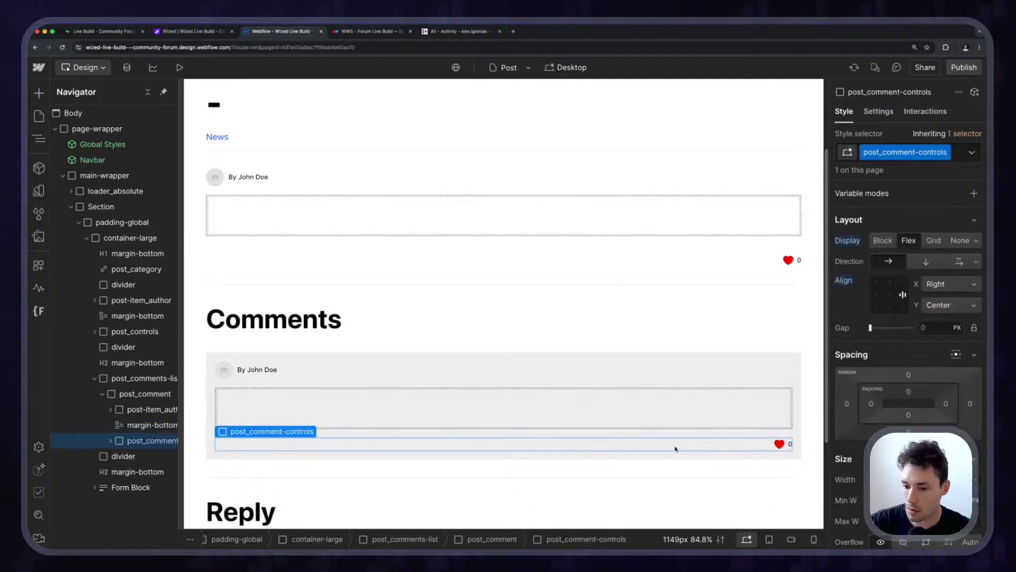
scroll(386, 272, down, 1)
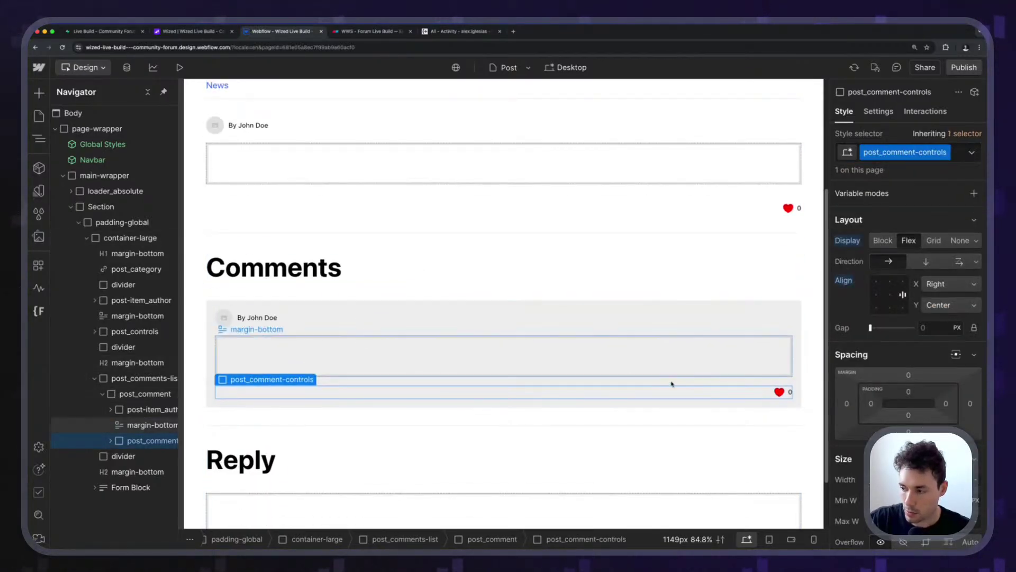
click(780, 391)
scroll(779, 392, down, 2)
scroll(914, 140, up, 5)
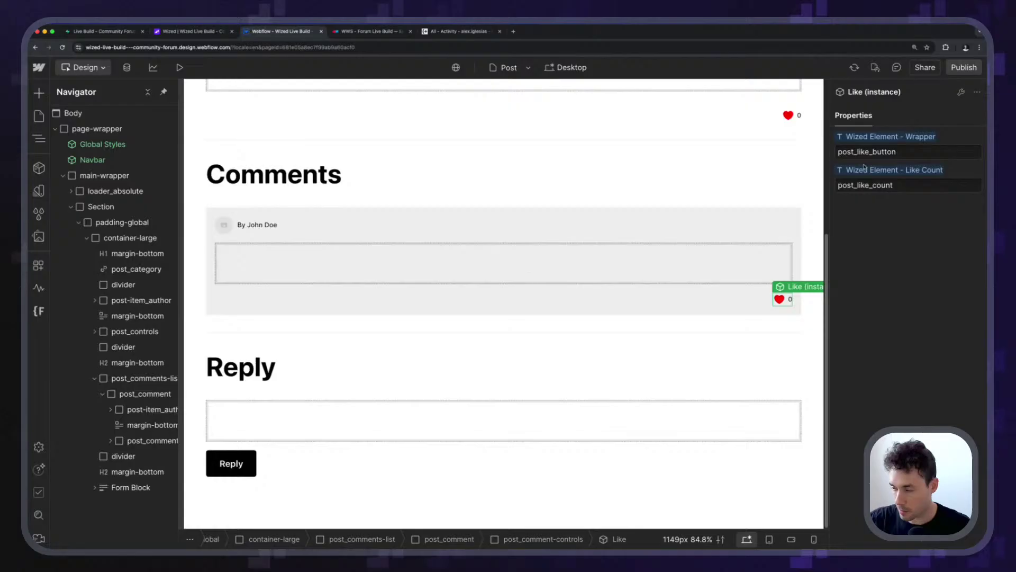
scroll(18, 377, up, 5)
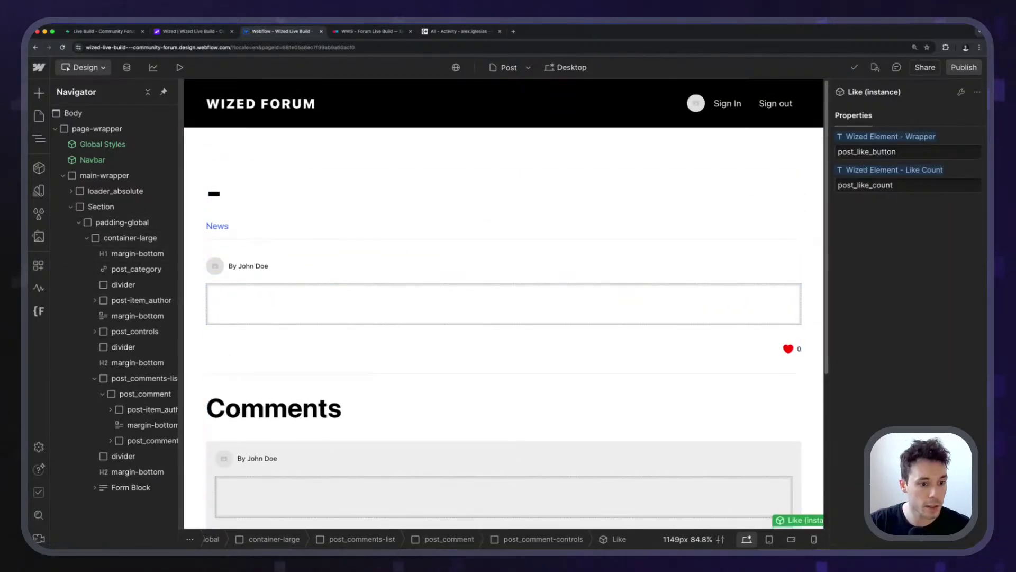
scroll(563, 379, down, 5)
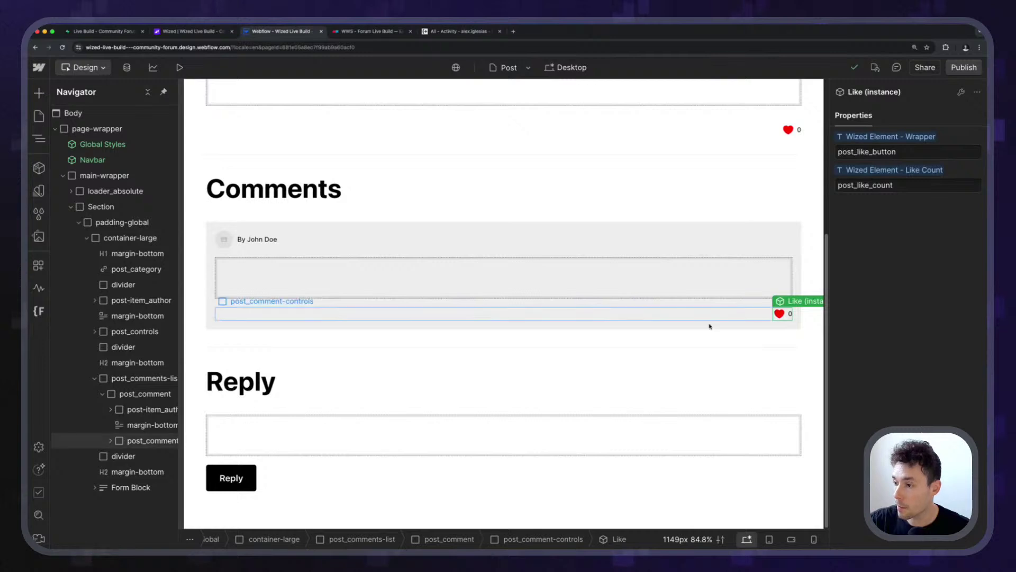
click(352, 228)
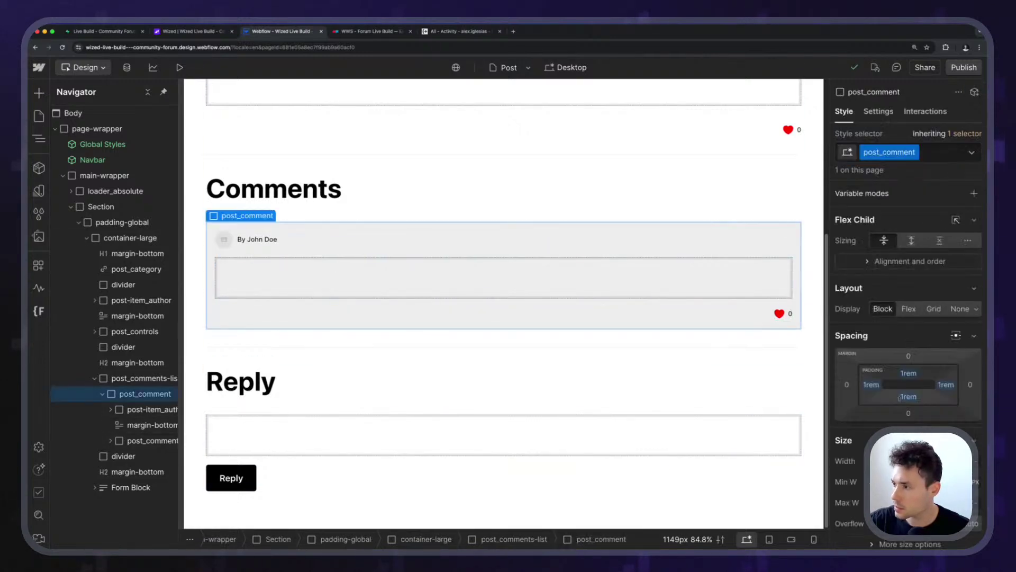
click(889, 112)
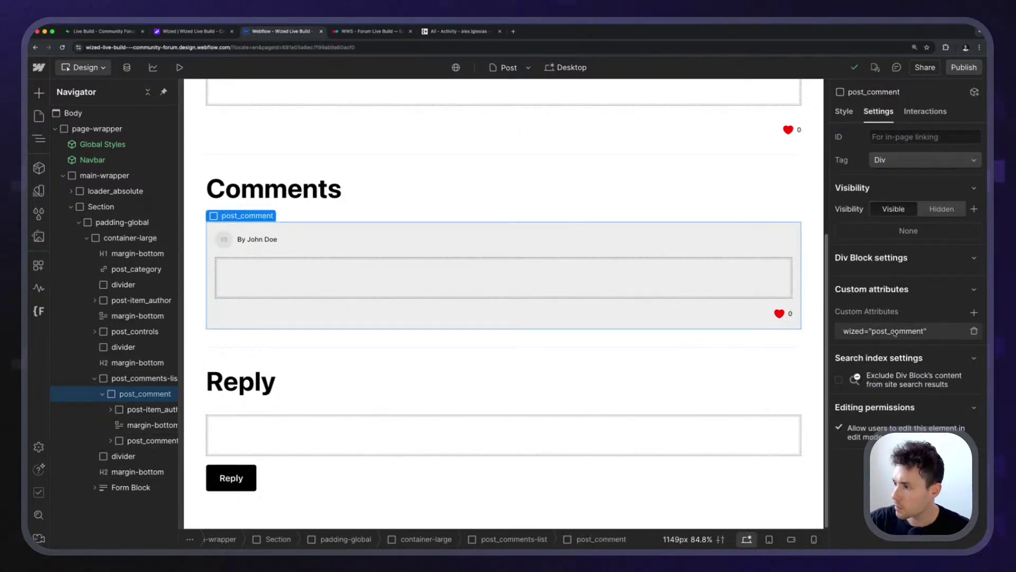
Set the comment Like's properties to post_comment_like_button and post_comment_like_count.
click(781, 312)
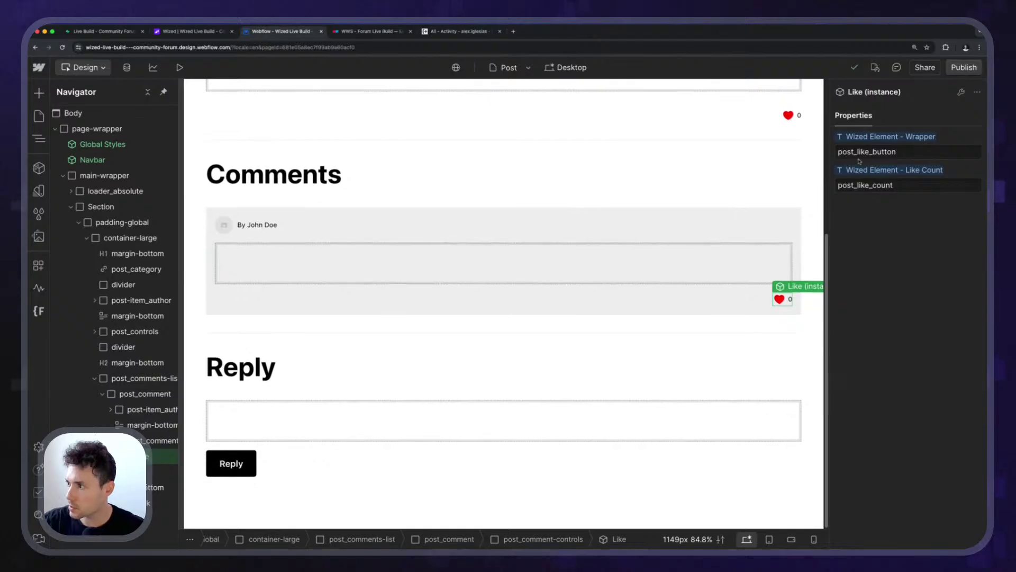
text(commen)
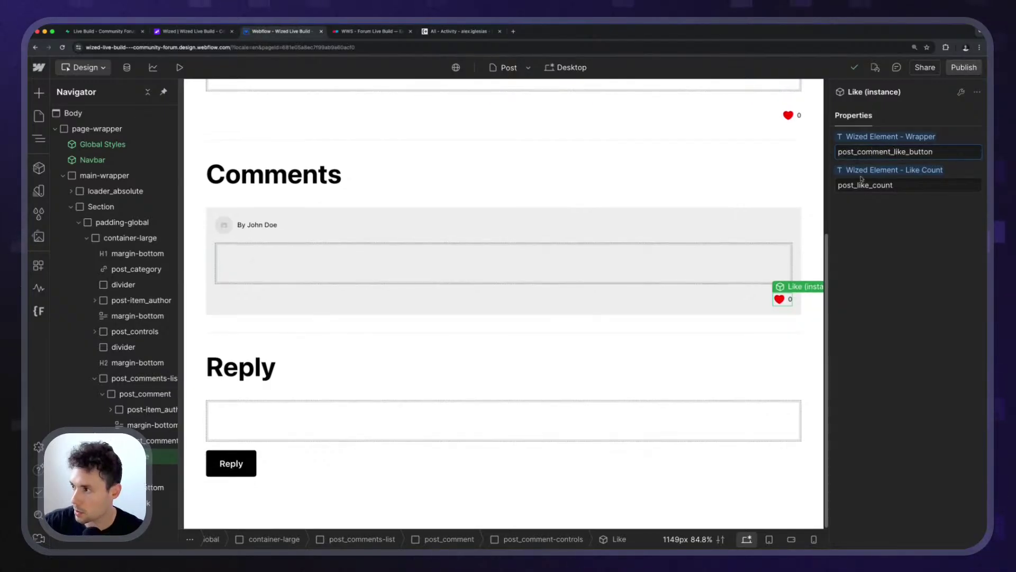
click(940, 182)
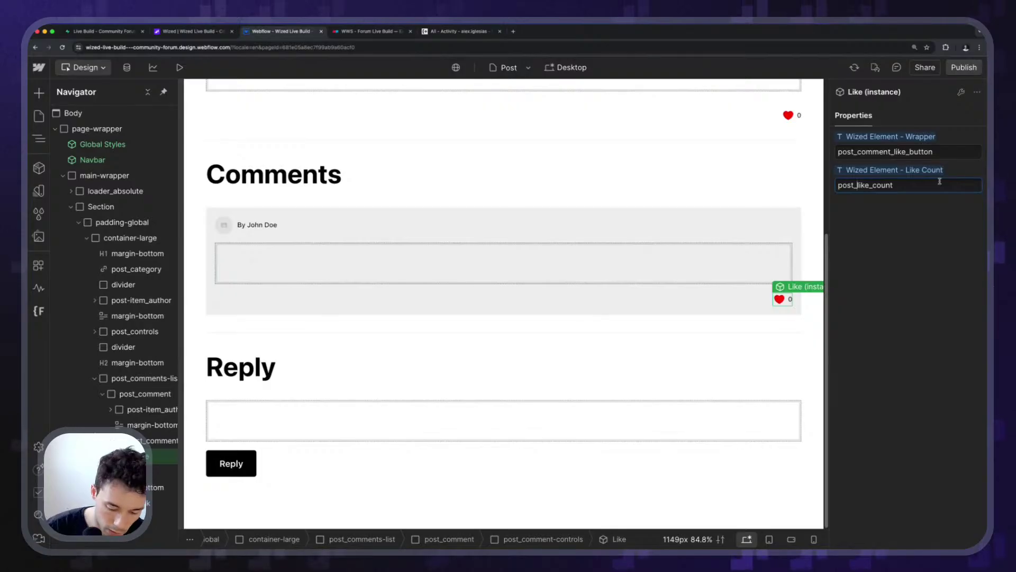
text(comment_)
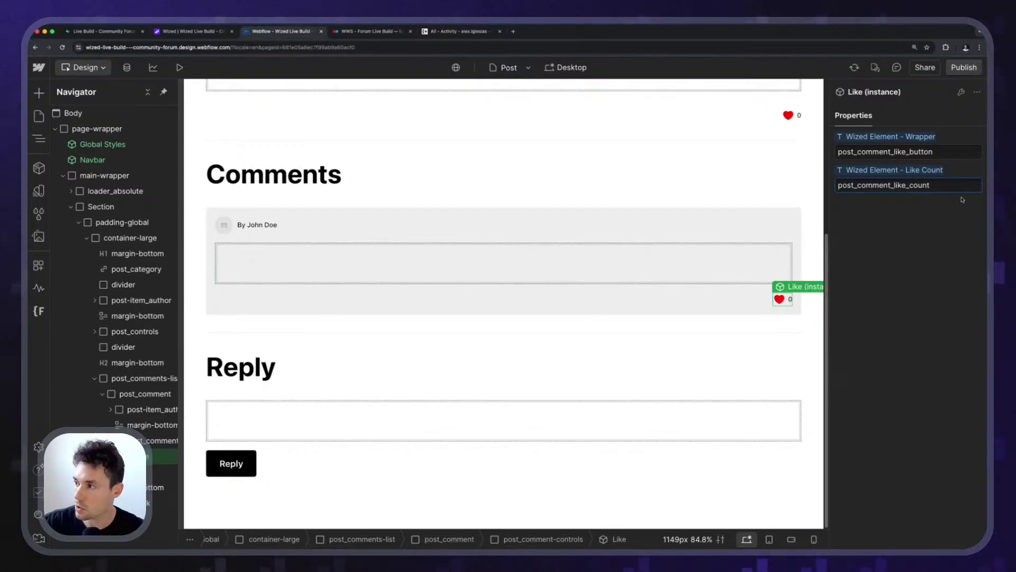
Publish the Webflow site.
click(963, 67)
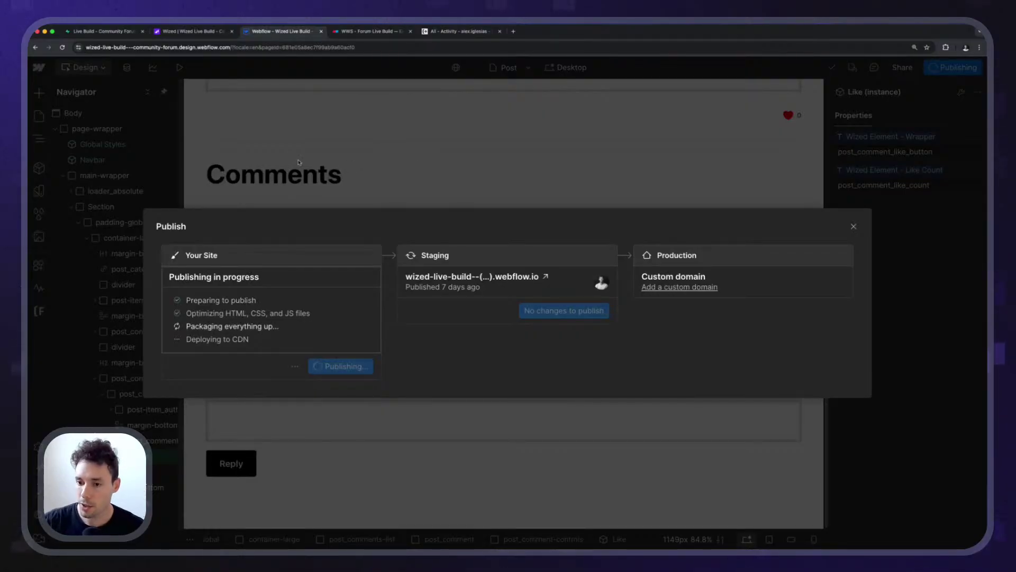
click(191, 32)
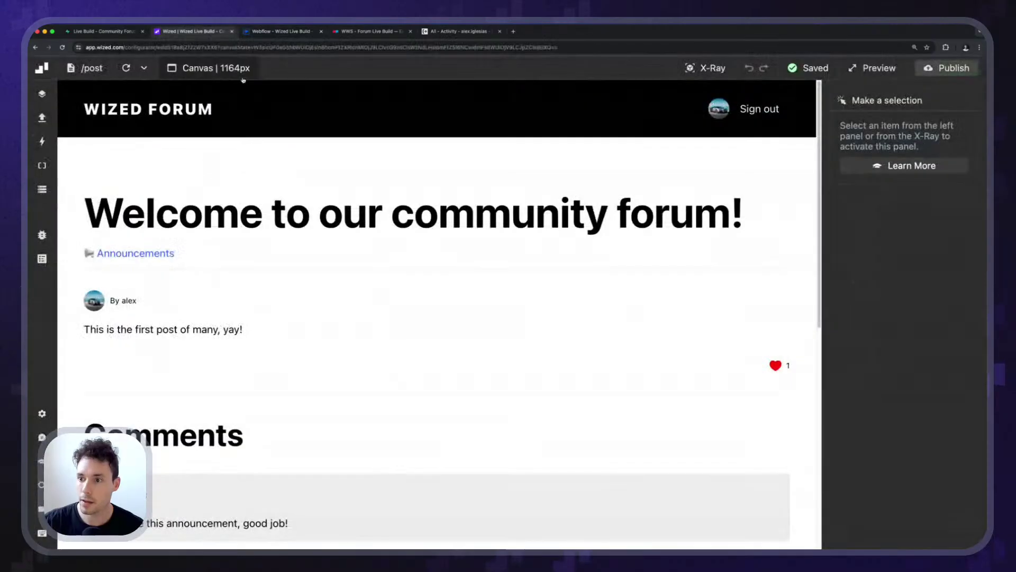
click(125, 68)
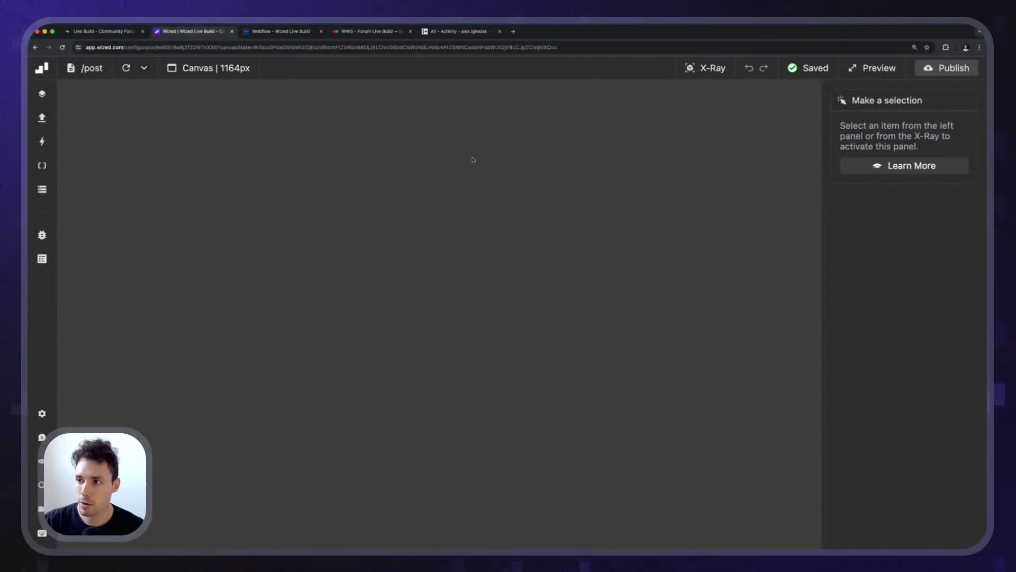
scroll(685, 86, down, 8)
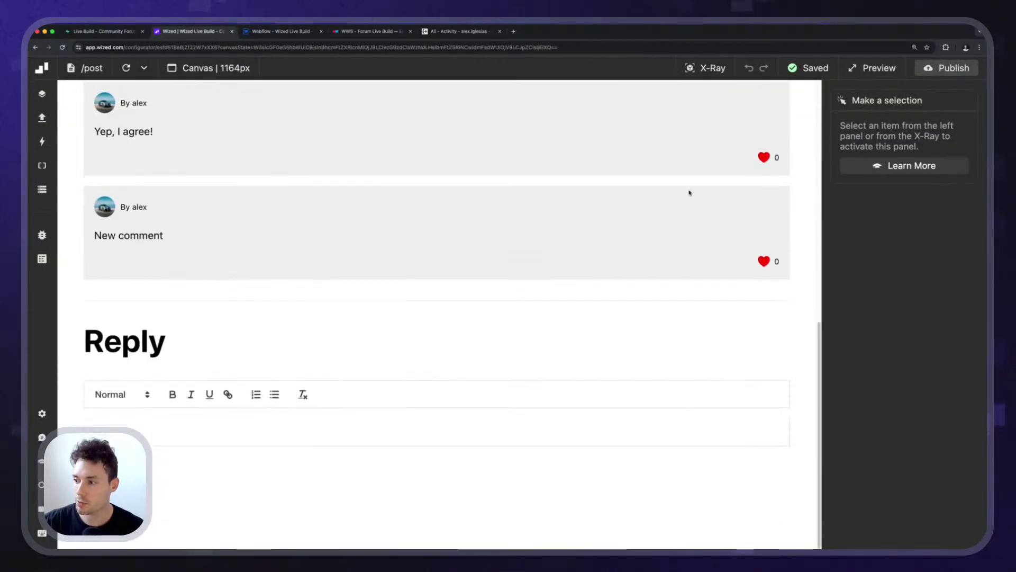
key(x)
scroll(688, 159, up, 2)
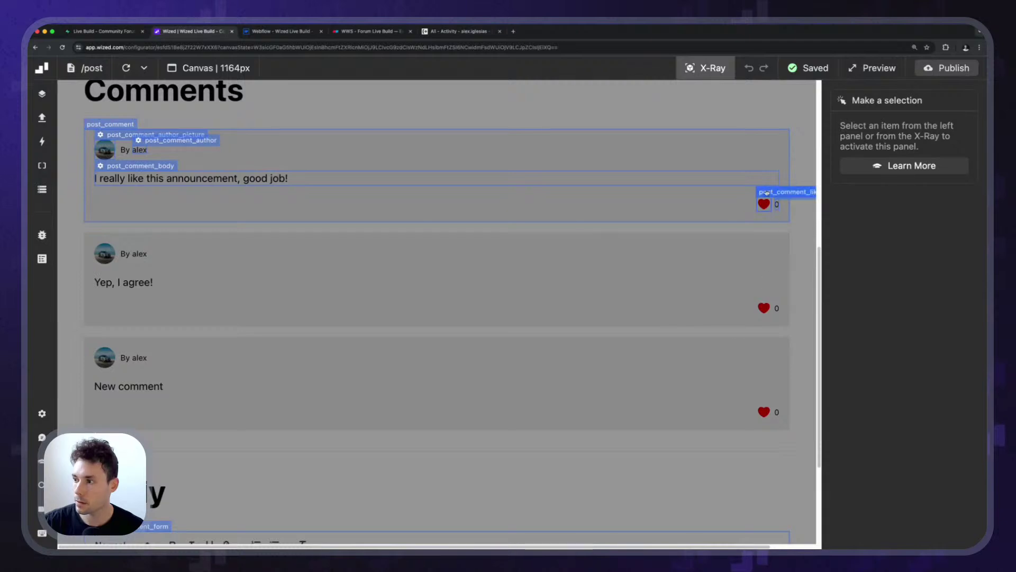
scroll(797, 199, up, 4)
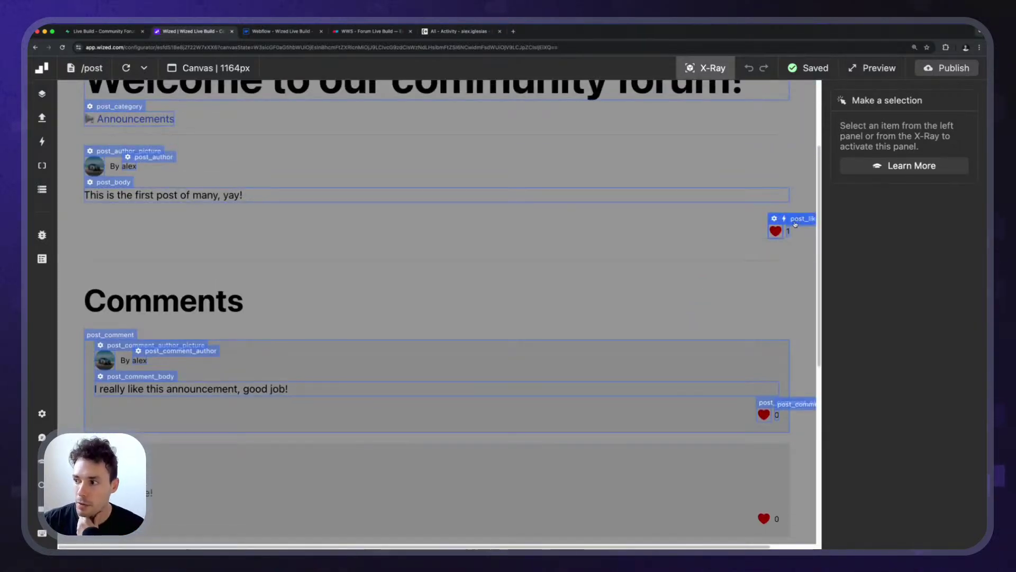
click(707, 71)
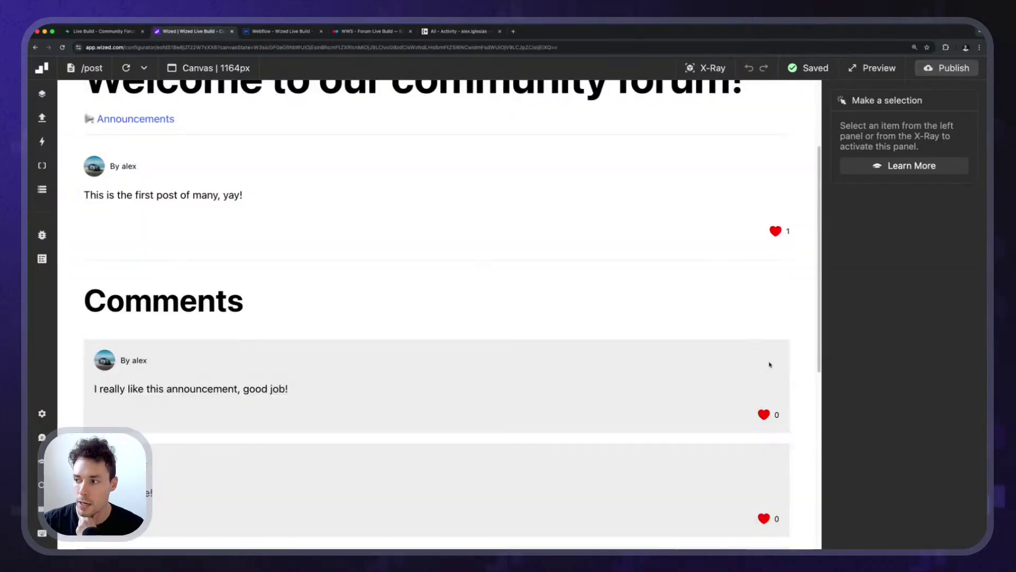
scroll(858, 254, up, 5)
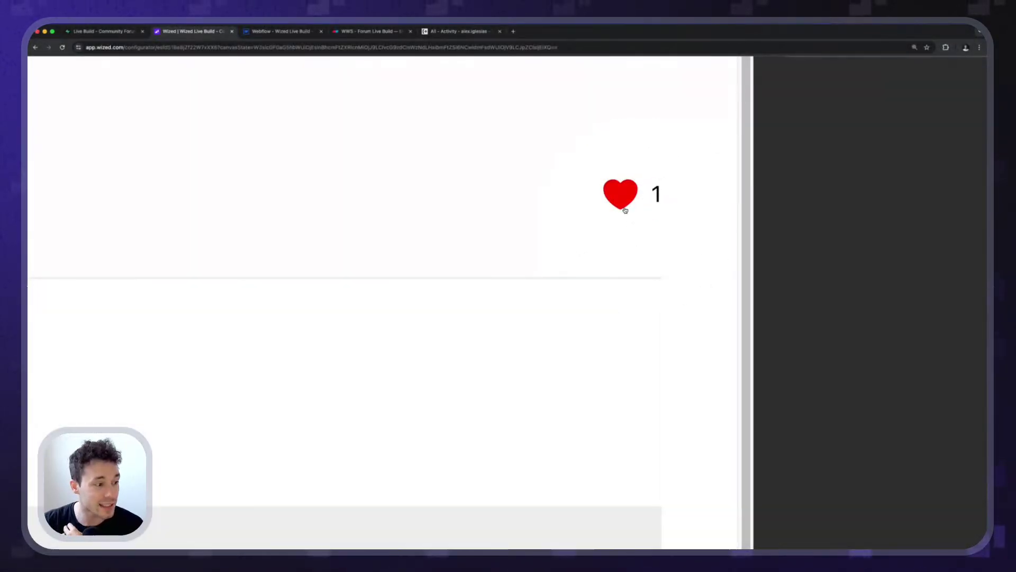
scroll(638, 217, down, 5)
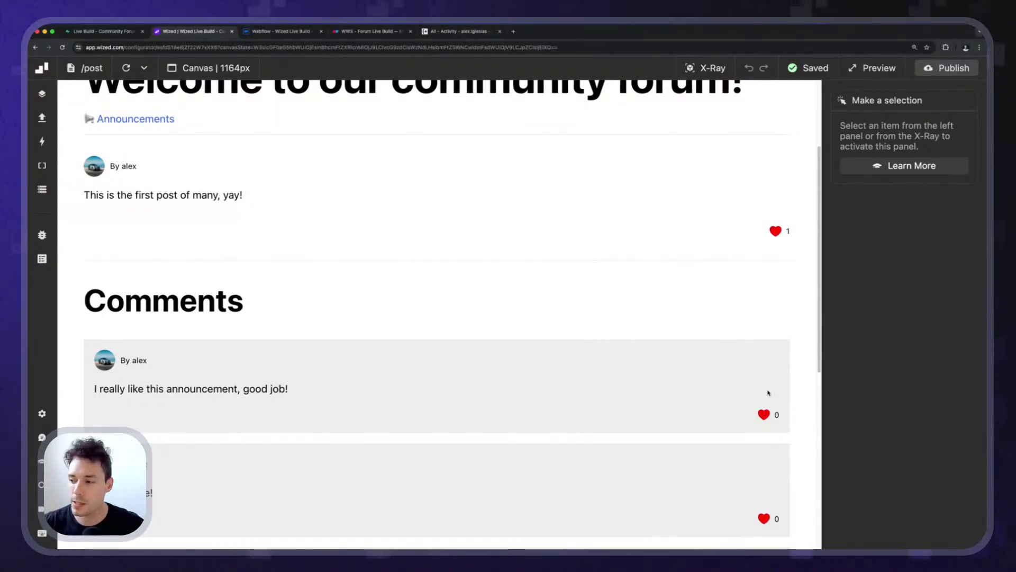
scroll(778, 262, up, 1)
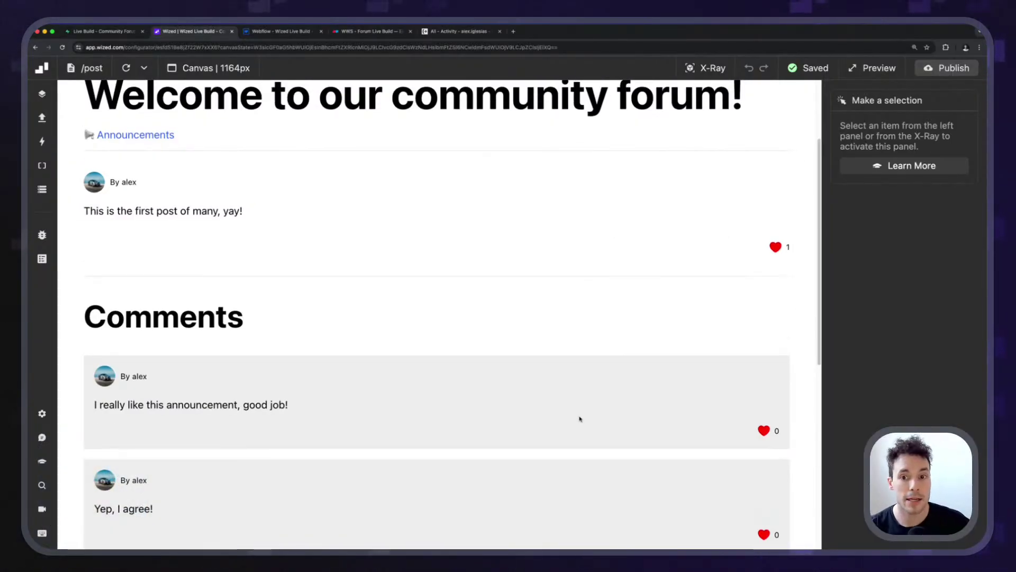
scroll(263, 337, up, 3)
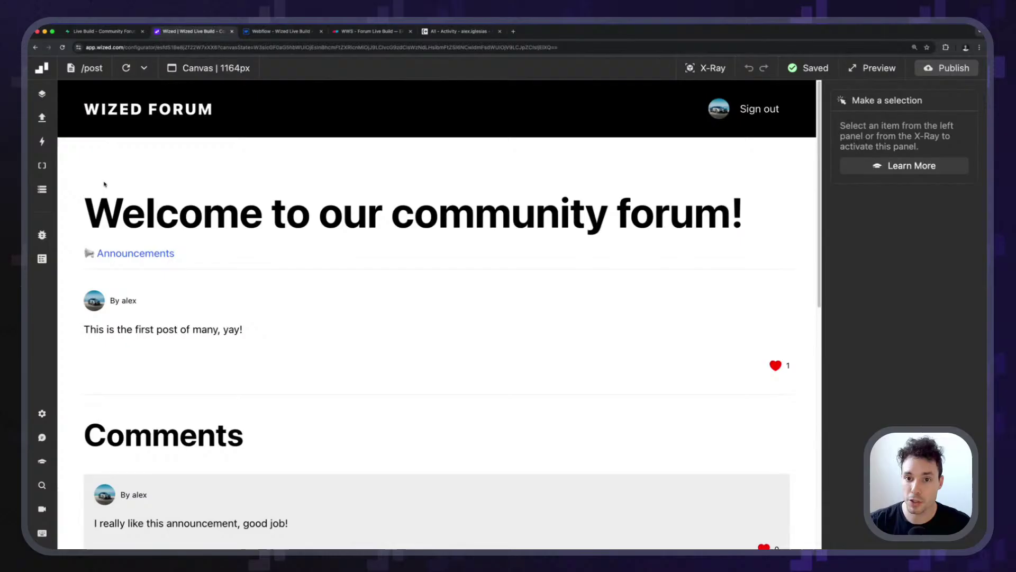
Copy the posts_likes ( id, user_id ) column expression from the get_post request.
click(42, 118)
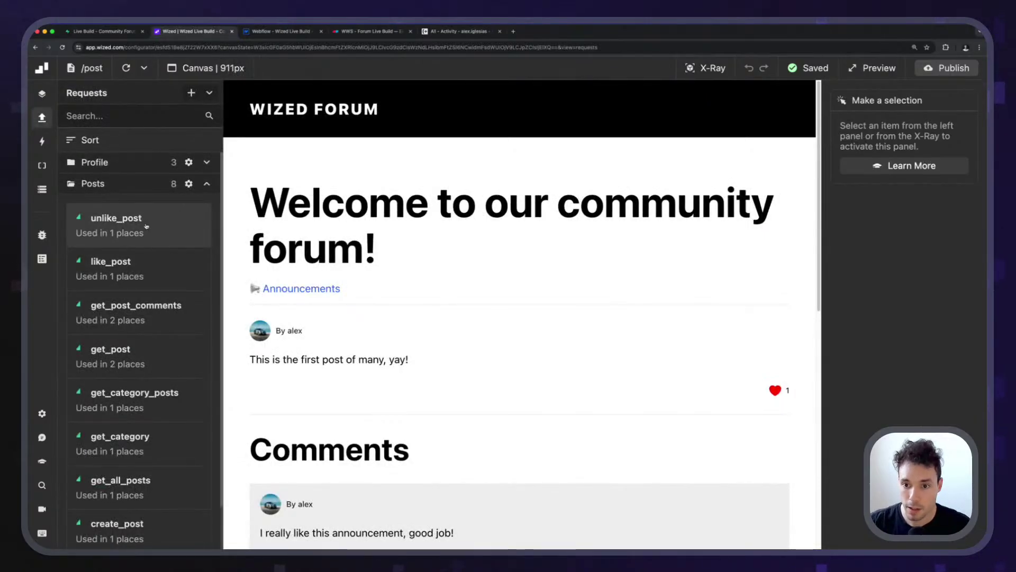
scroll(165, 252, down, 3)
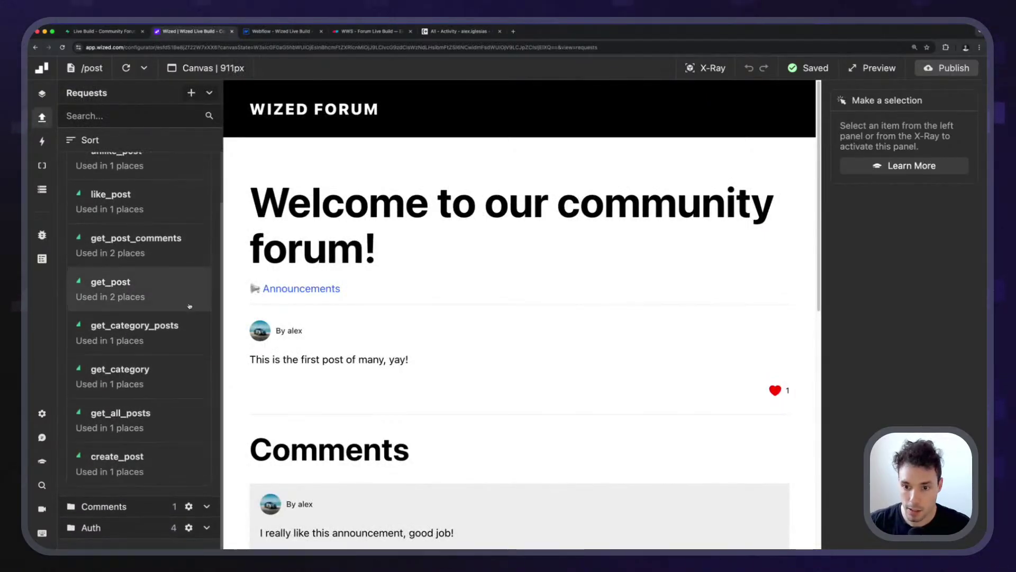
click(195, 288)
scroll(949, 367, down, 5)
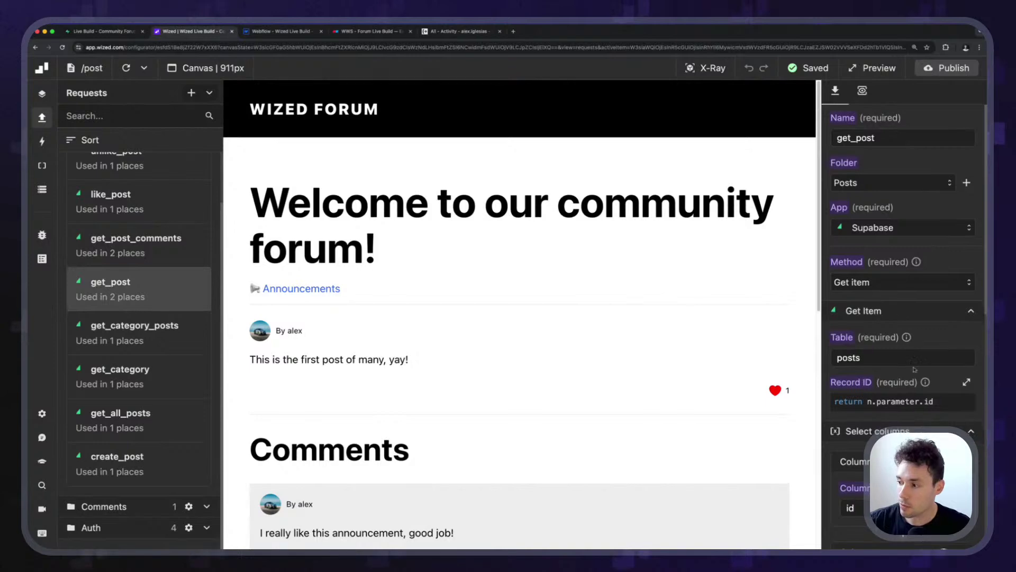
scroll(949, 367, up, 5)
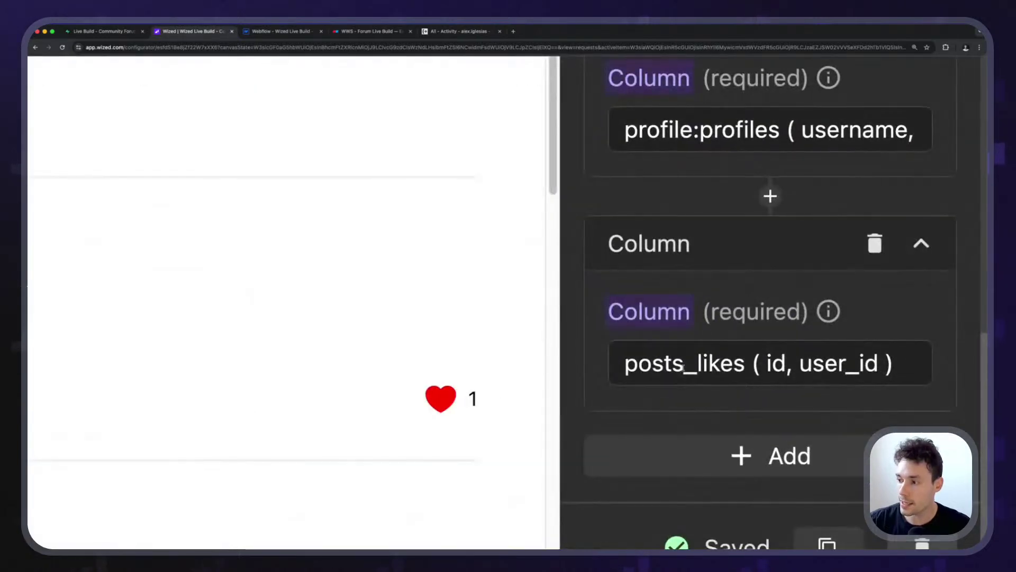
click(764, 367)
key(super+a)
key(ctrl+c)
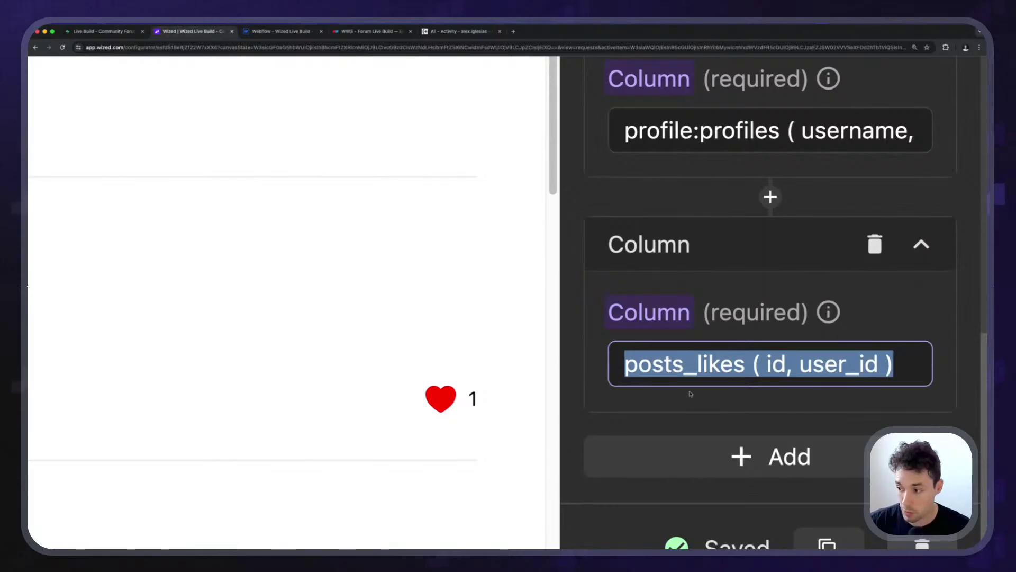
click(689, 395)
Bring up the get_post_comments request's settings.
scroll(757, 375, down, 5)
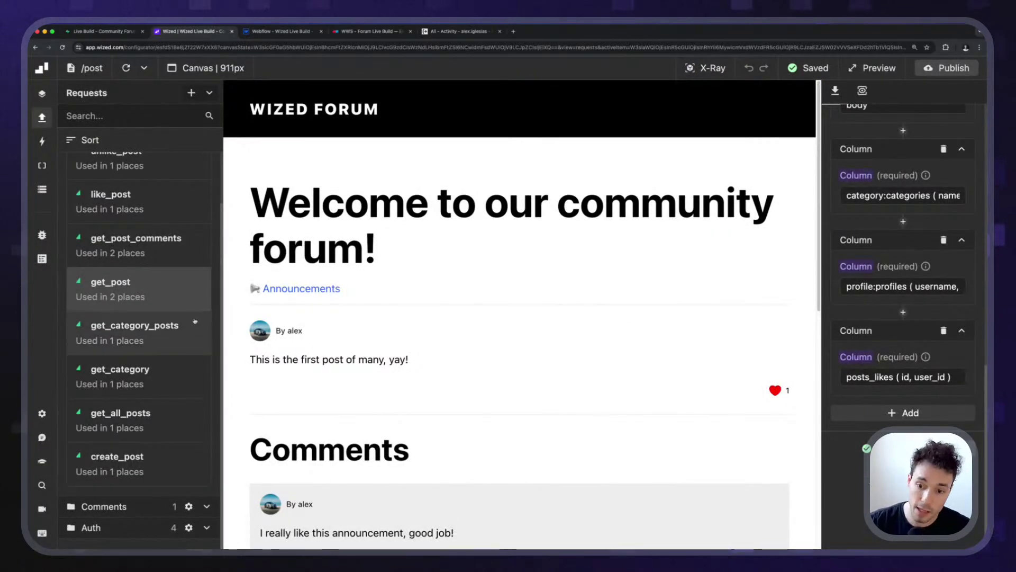
scroll(159, 344, up, 1)
scroll(138, 370, up, 1)
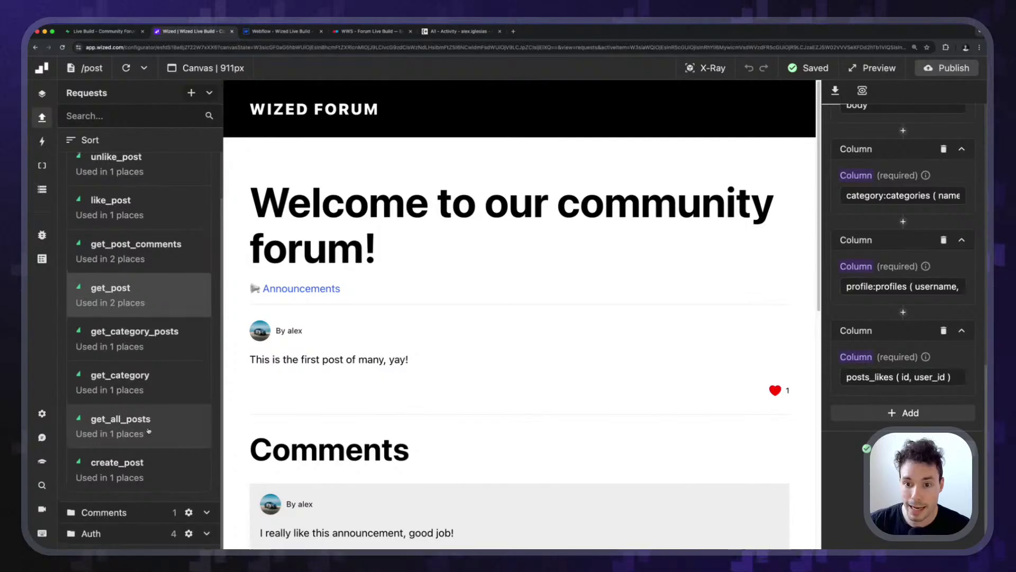
click(136, 278)
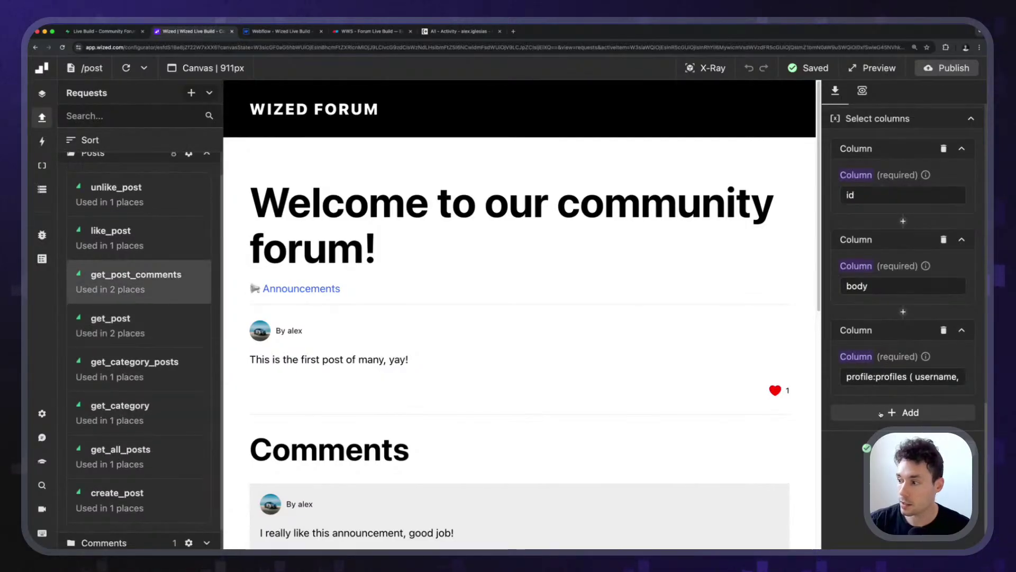
Add a comments_likes ( id, user_id ) column to get_post_comments by pasting and renaming posts.
click(904, 413)
click(869, 469)
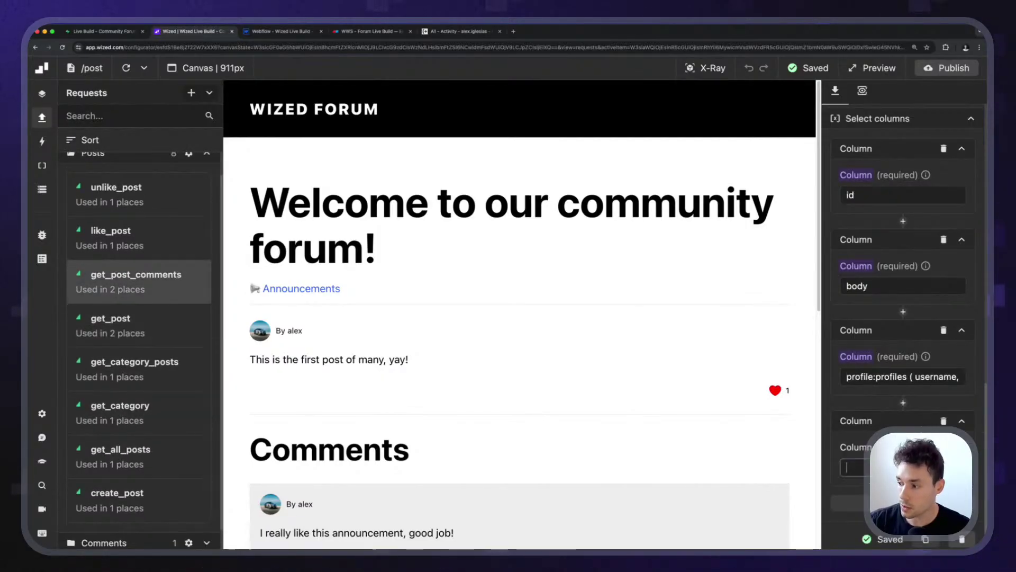
key(ctrl+v)
drag(758, 481, 664, 476)
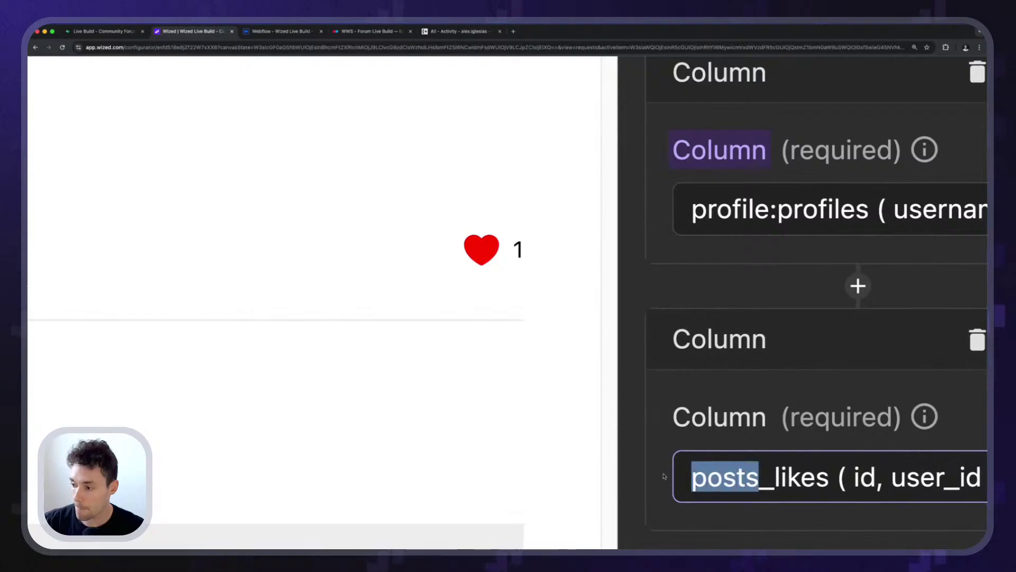
text(comments)
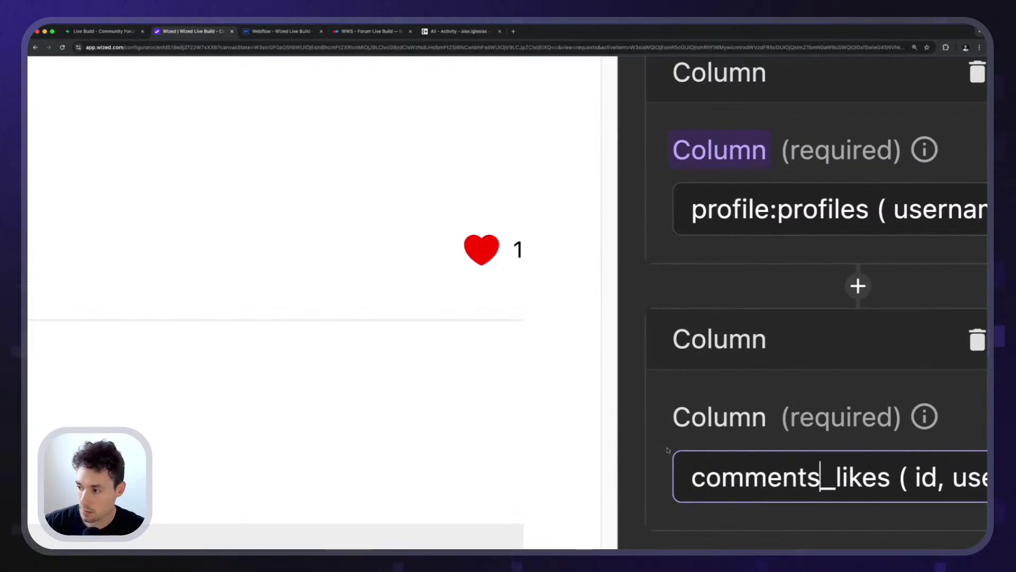
click(703, 388)
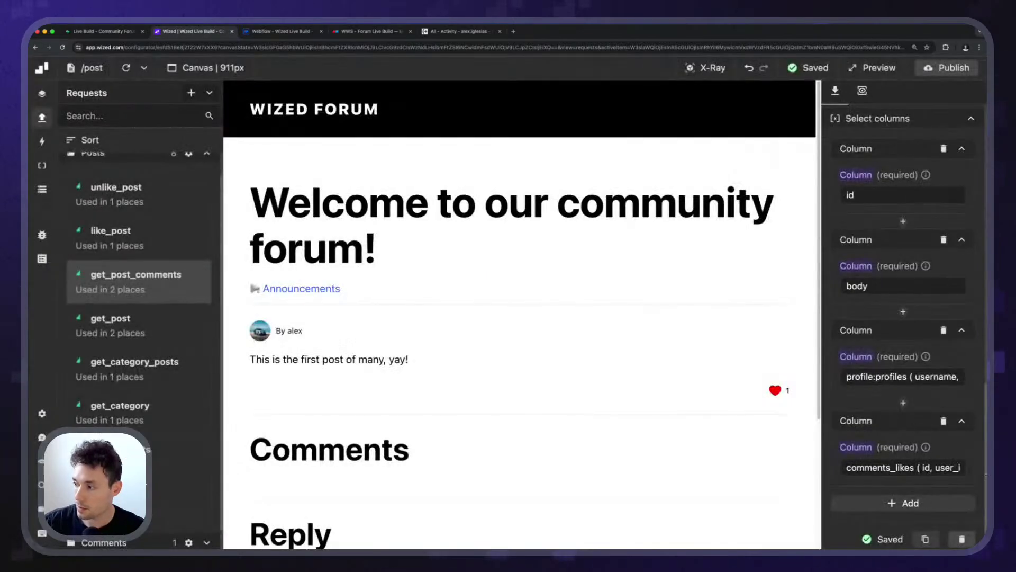
Check the request's column list, then bring up the Data Store of request results.
scroll(903, 318, down, 2)
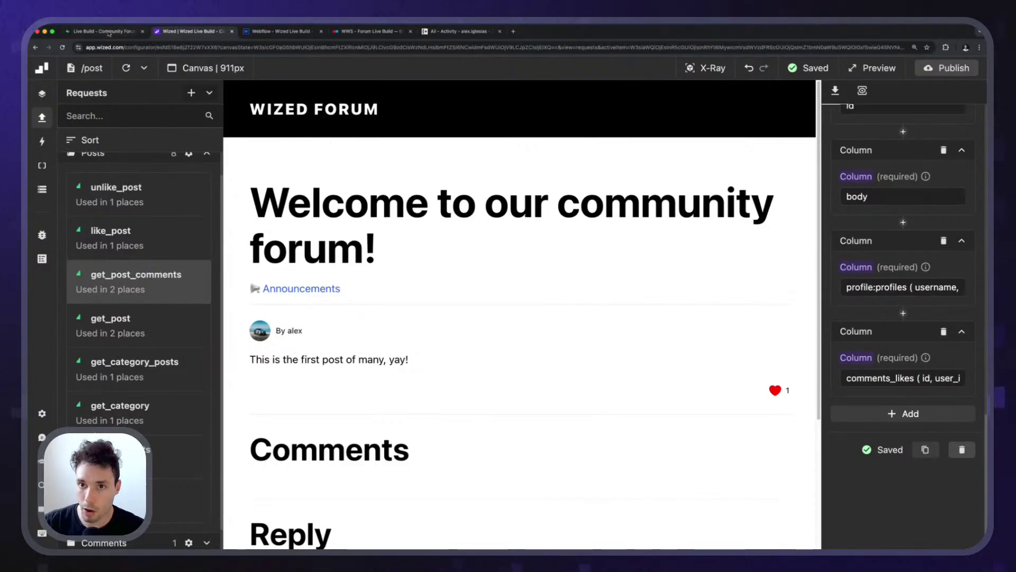
scroll(312, 198, down, 4)
scroll(386, 317, up, 3)
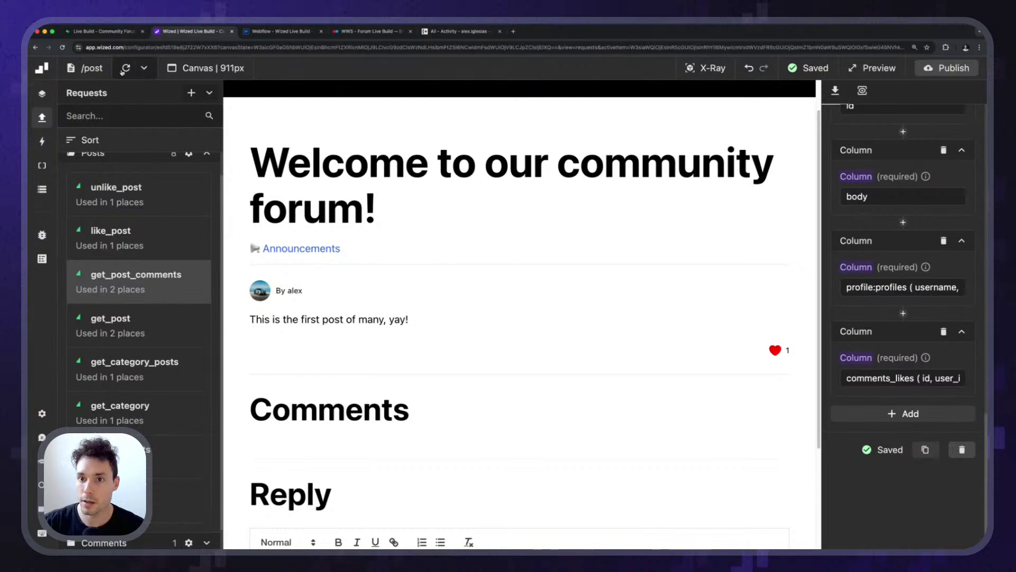
scroll(385, 391, down, 3)
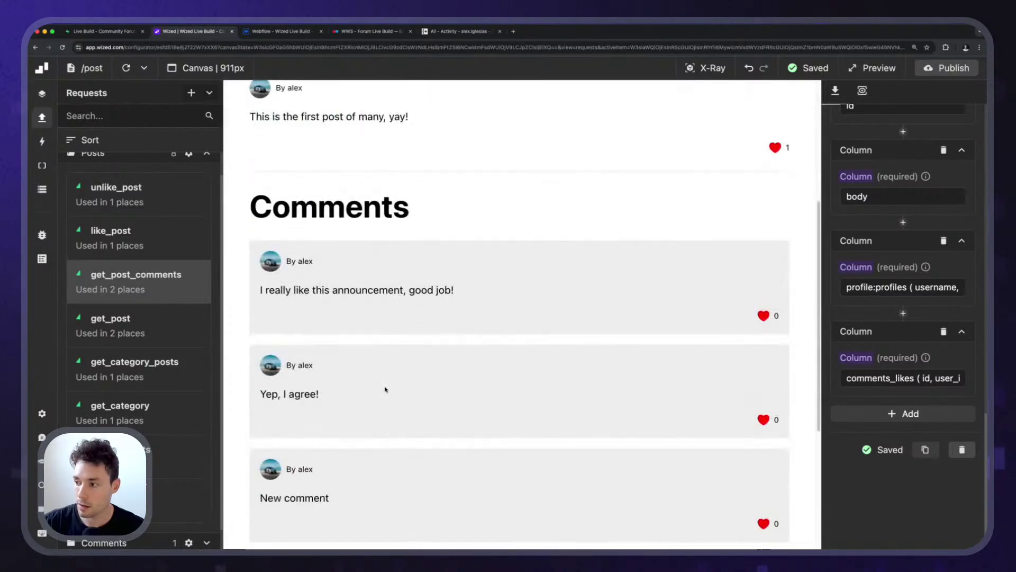
click(42, 189)
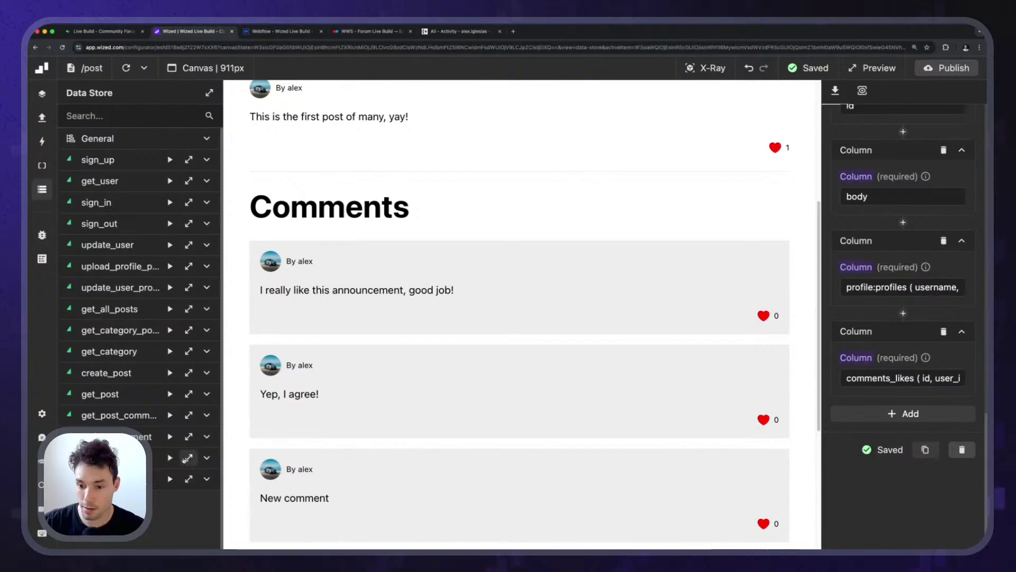
Expand the get_post_comments response down to the first two comments' comments_likes lists.
click(206, 415)
click(189, 415)
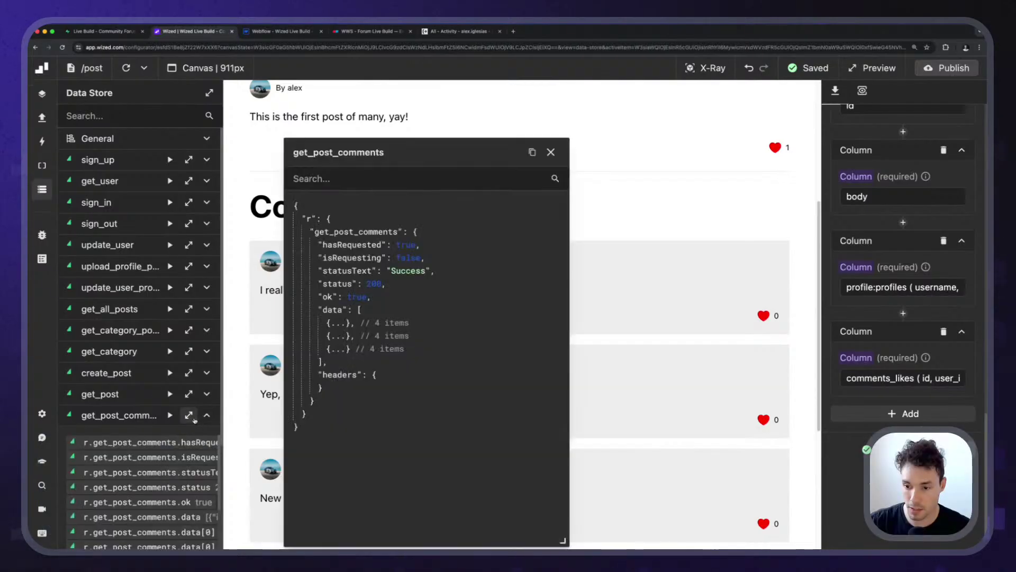
click(405, 326)
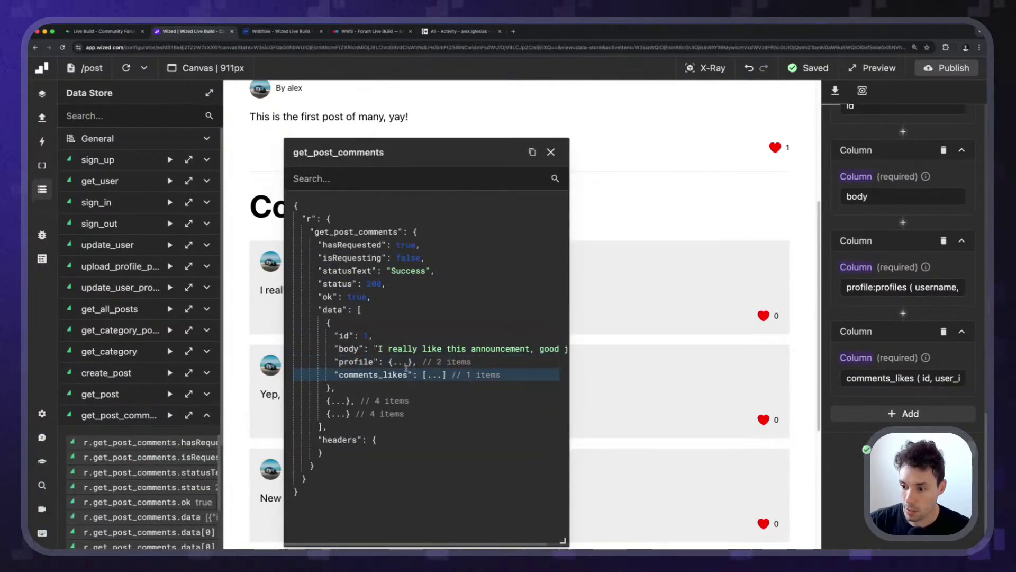
click(435, 375)
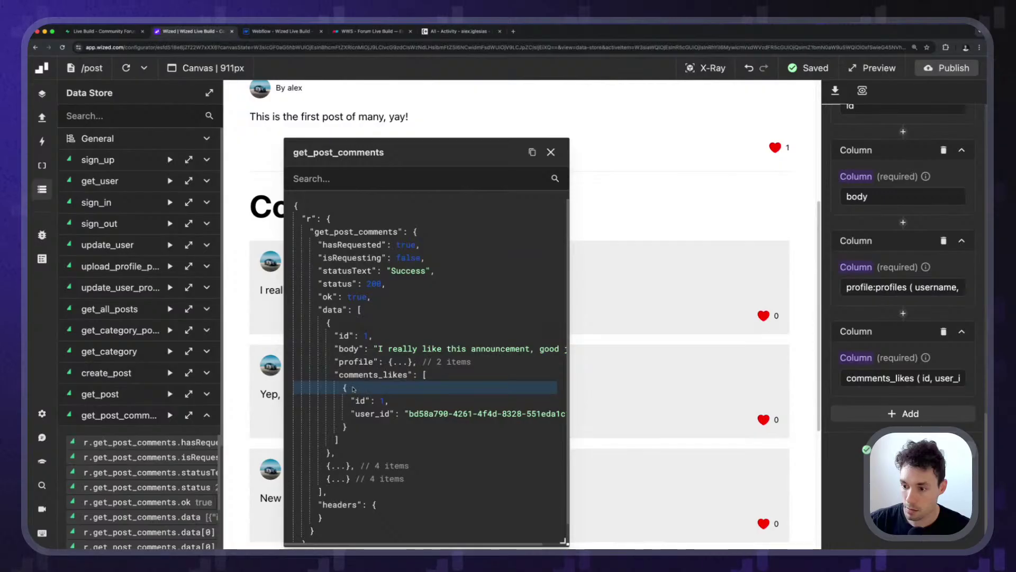
scroll(349, 430, down, 1)
click(347, 445)
click(378, 498)
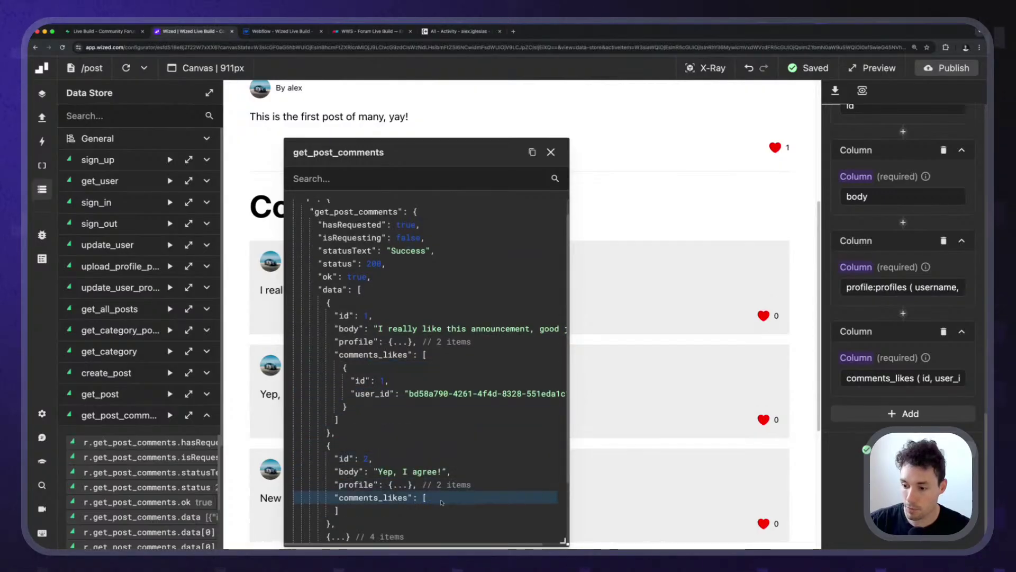
Reposition and widen the response viewer to read each like's user_id, then return to Supabase.
drag(402, 152, 255, 95)
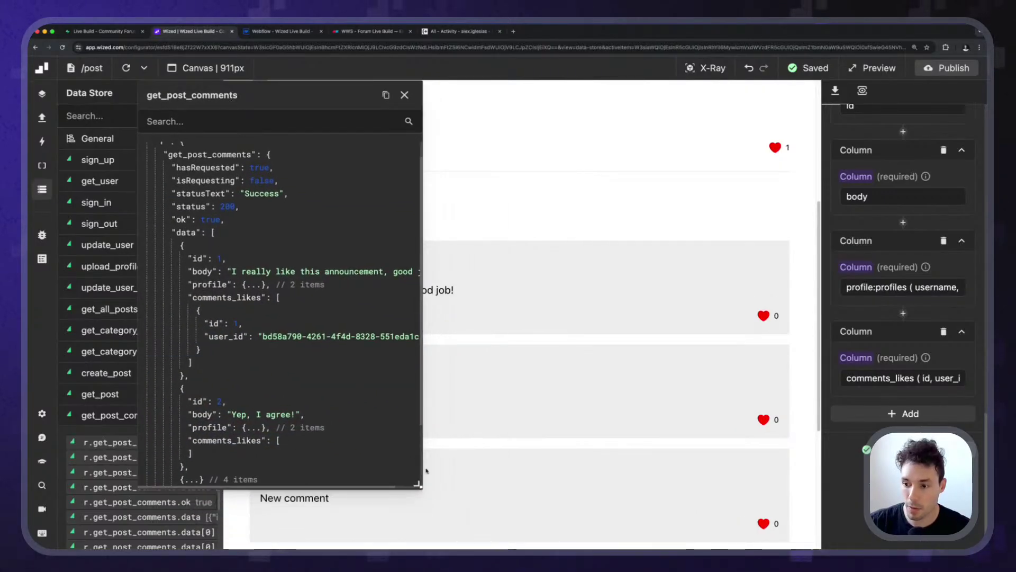
drag(418, 484, 612, 477)
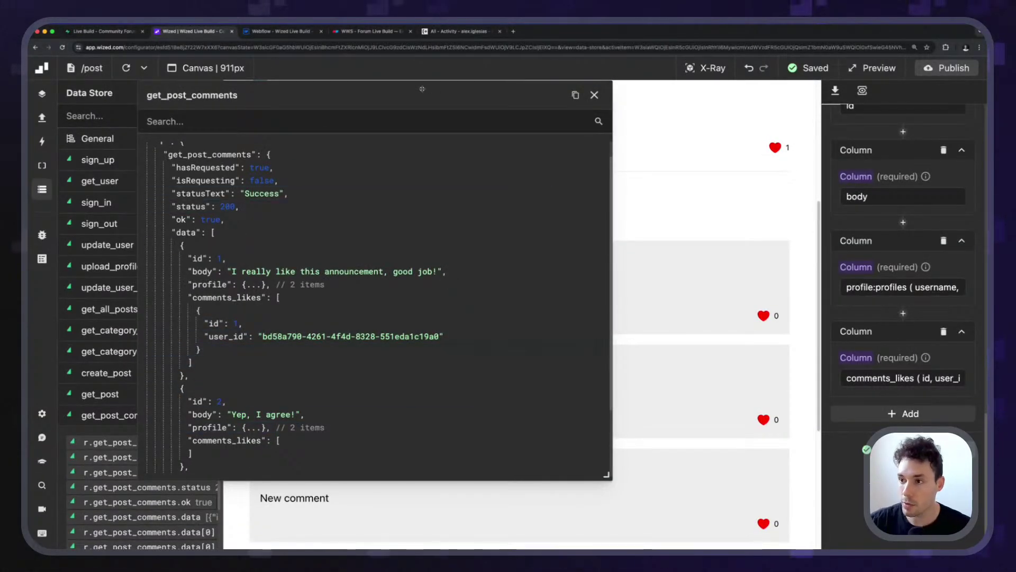
drag(418, 91, 350, 128)
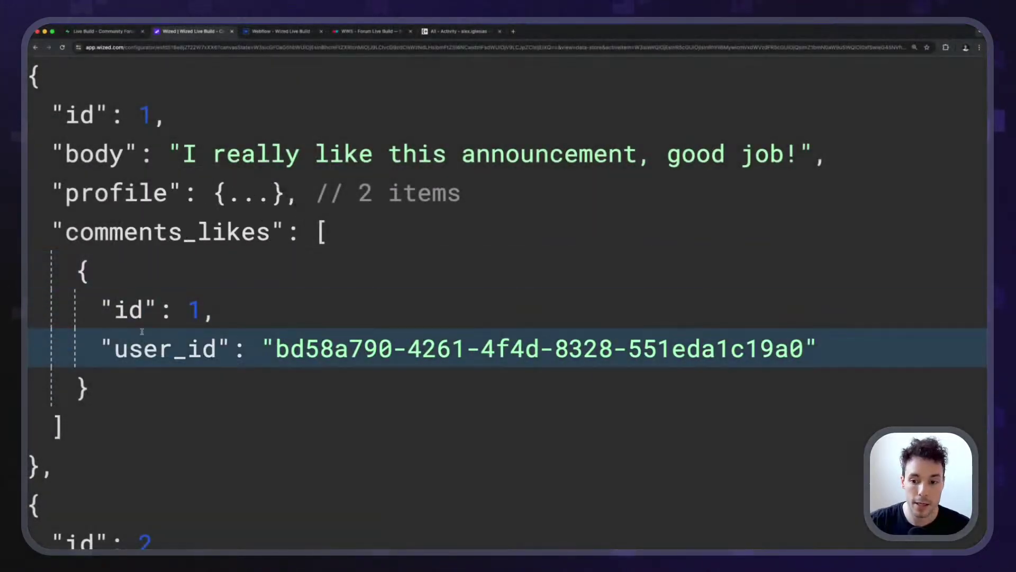
drag(114, 347, 217, 348)
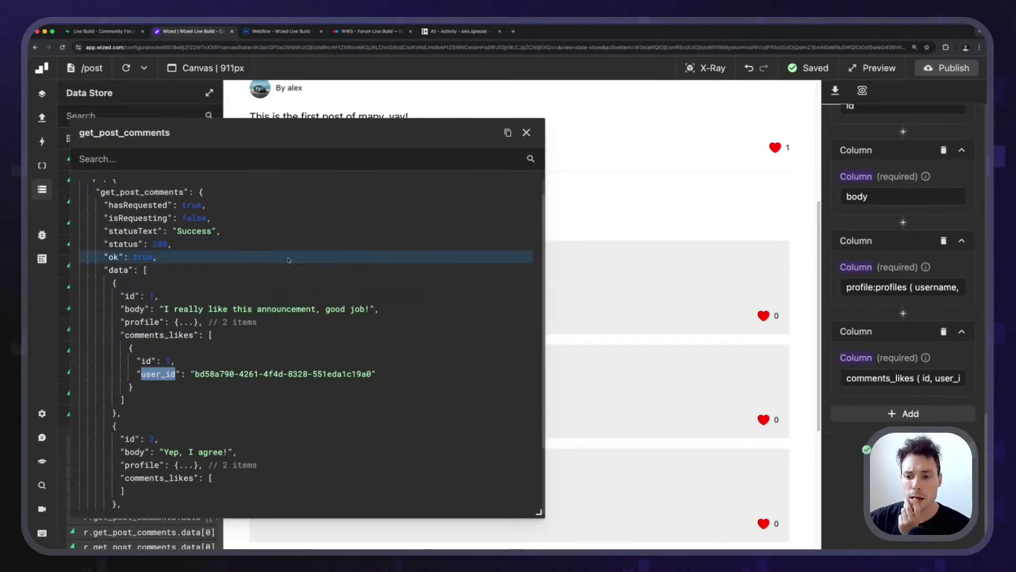
click(228, 336)
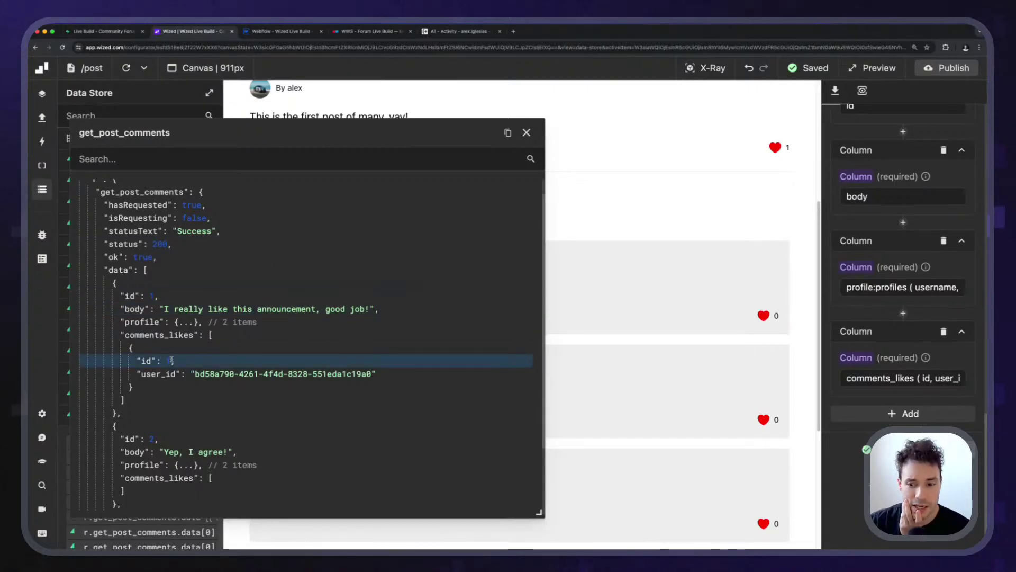
click(116, 33)
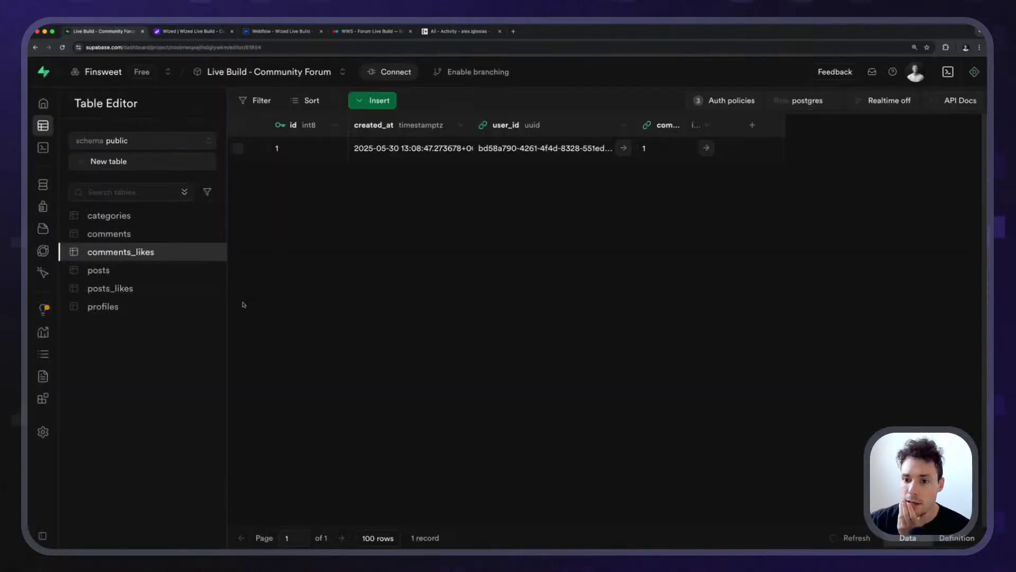
Show posts_likes with a wider post_id column, zoomed out to see the whole dashboard.
click(110, 287)
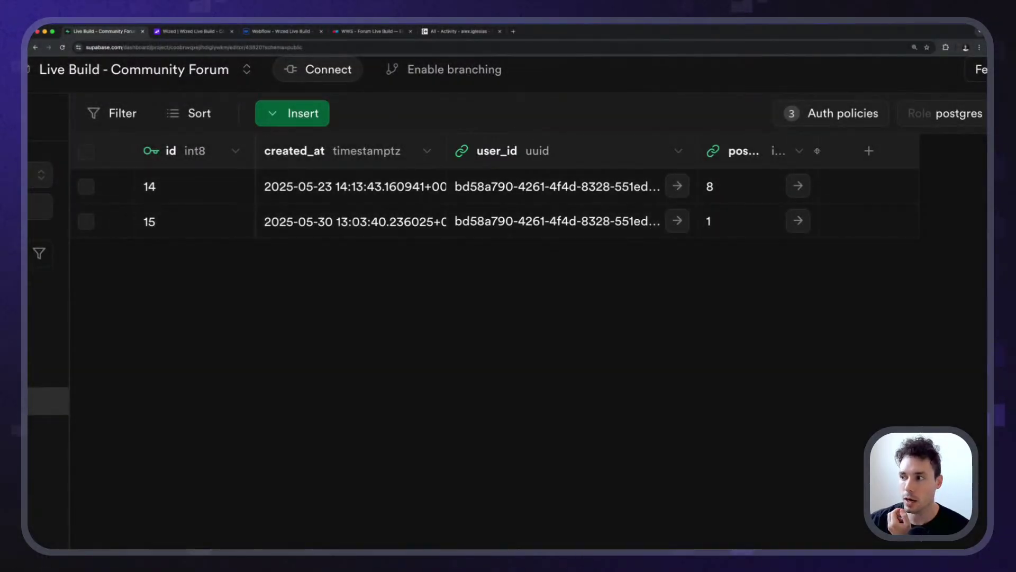
drag(817, 151, 877, 151)
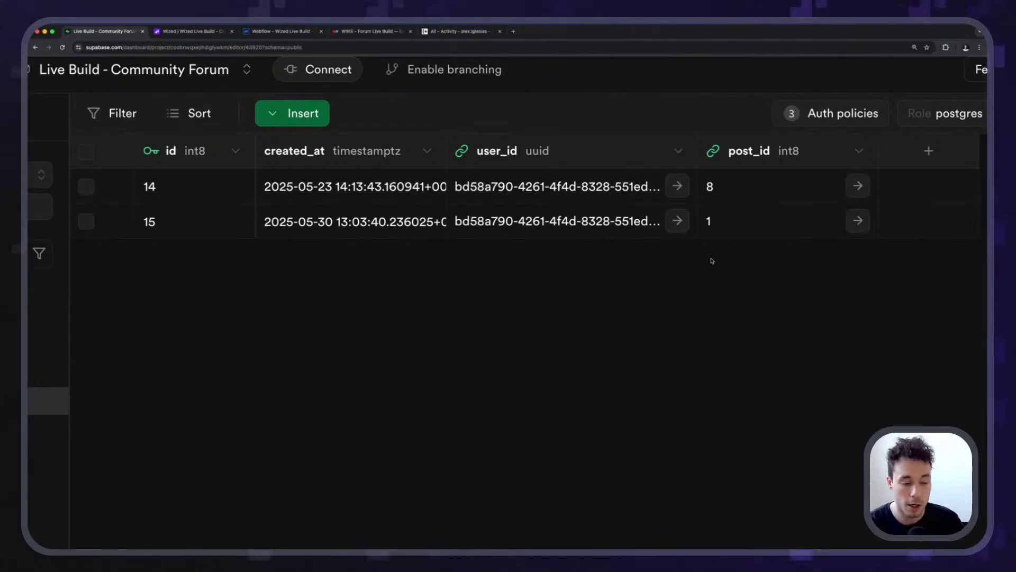
key(super+minus)
key(super+minus)
key(super+minus)
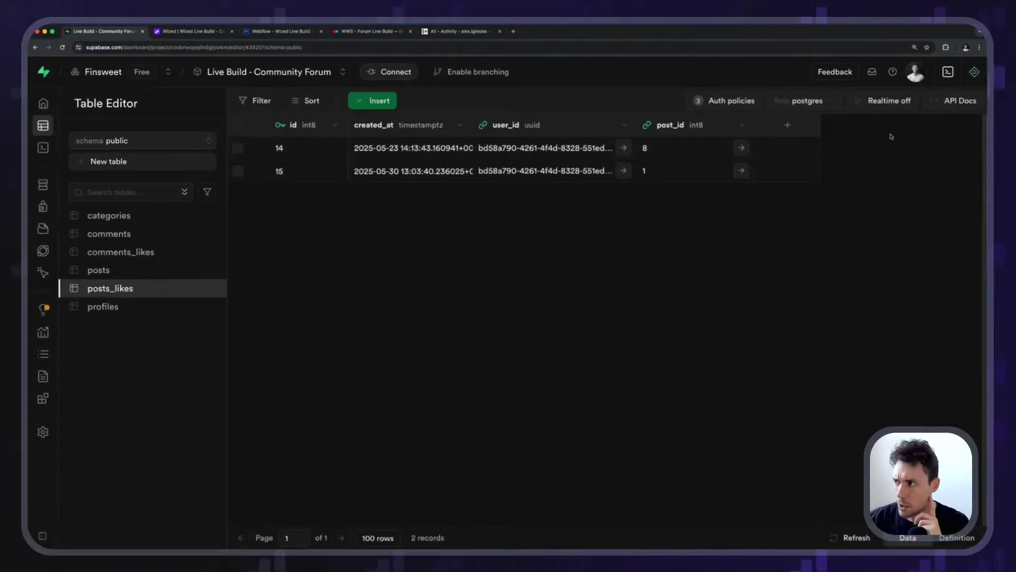
Review the Assistant's ALTER TABLE posts_likes ADD CONSTRAINT unique_user_post UNIQUE (user_id, post_id) answer.
click(974, 71)
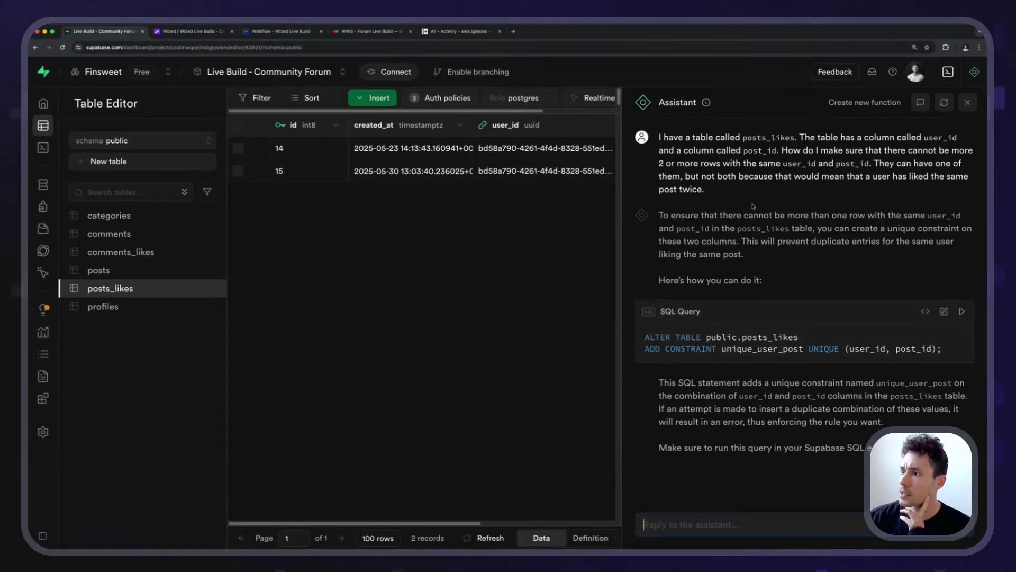
drag(657, 138, 688, 138)
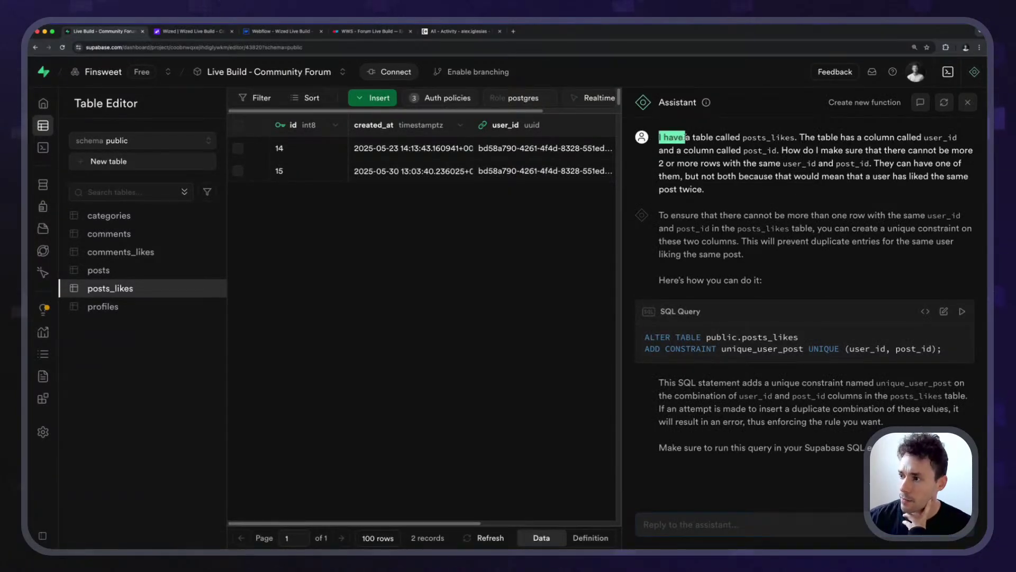
click(738, 134)
scroll(939, 135, up, 5)
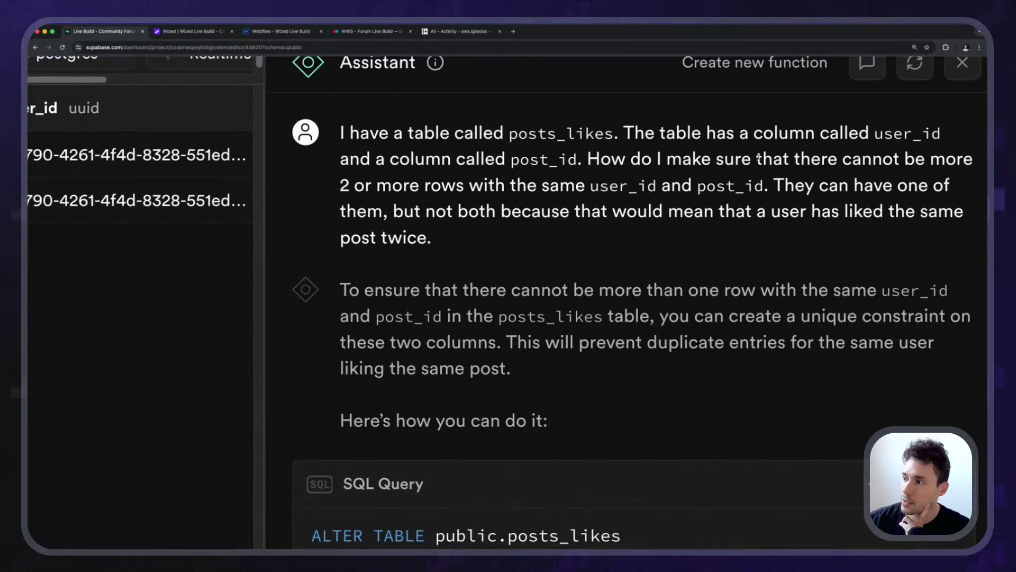
drag(339, 185, 484, 185)
click(649, 193)
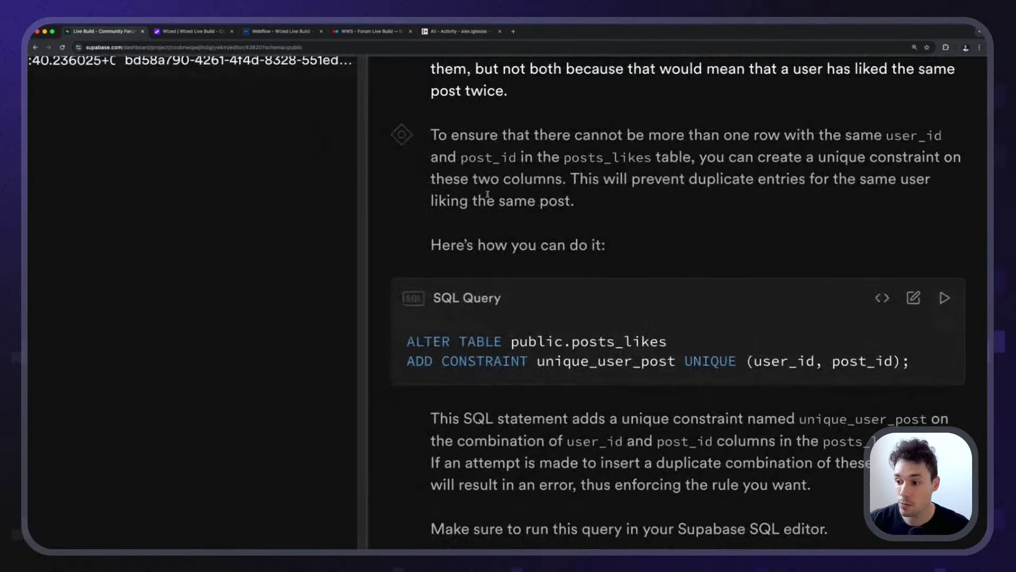
scroll(540, 302, down, 1)
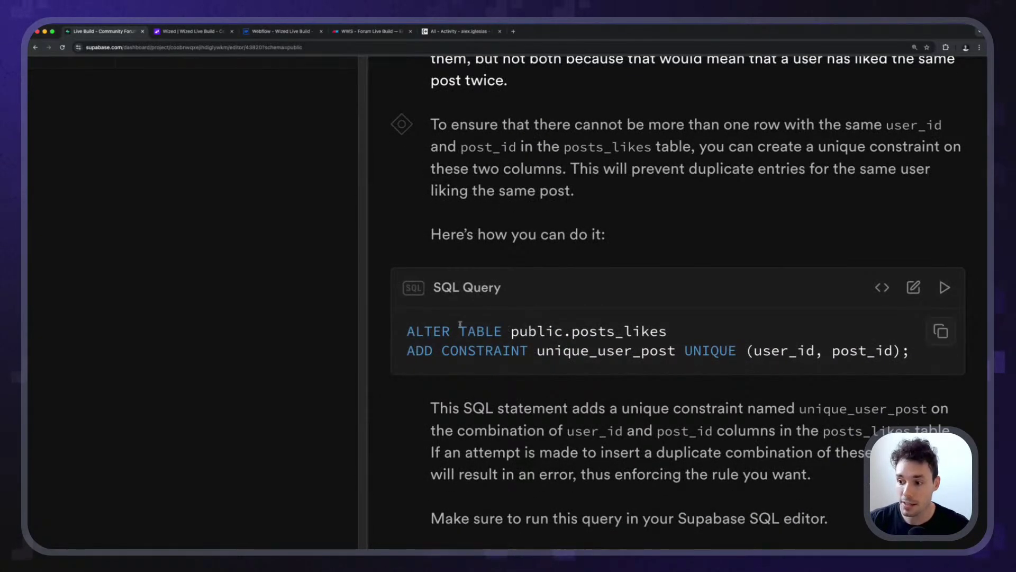
drag(449, 331, 510, 331)
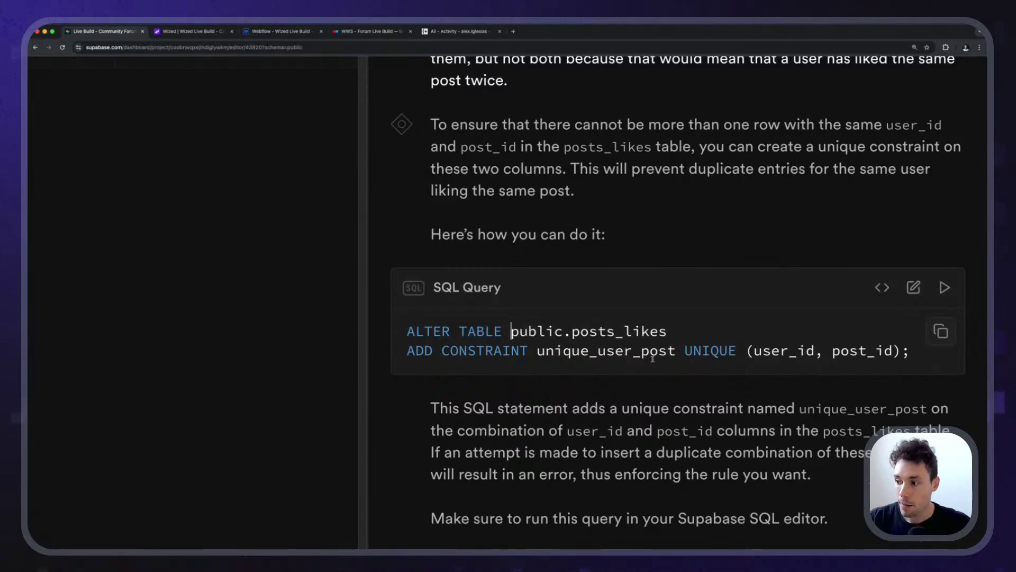
drag(679, 352, 816, 352)
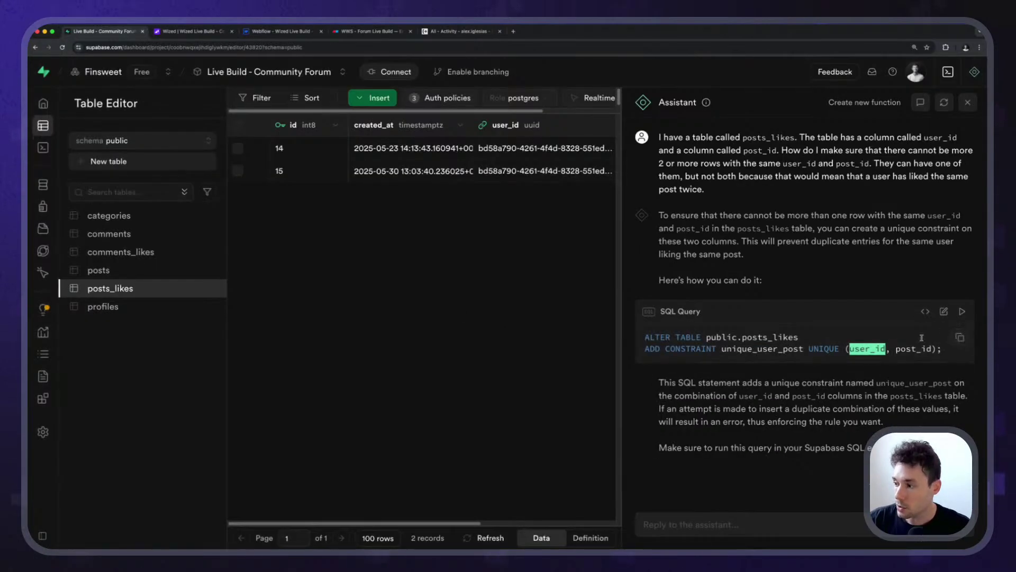
click(831, 368)
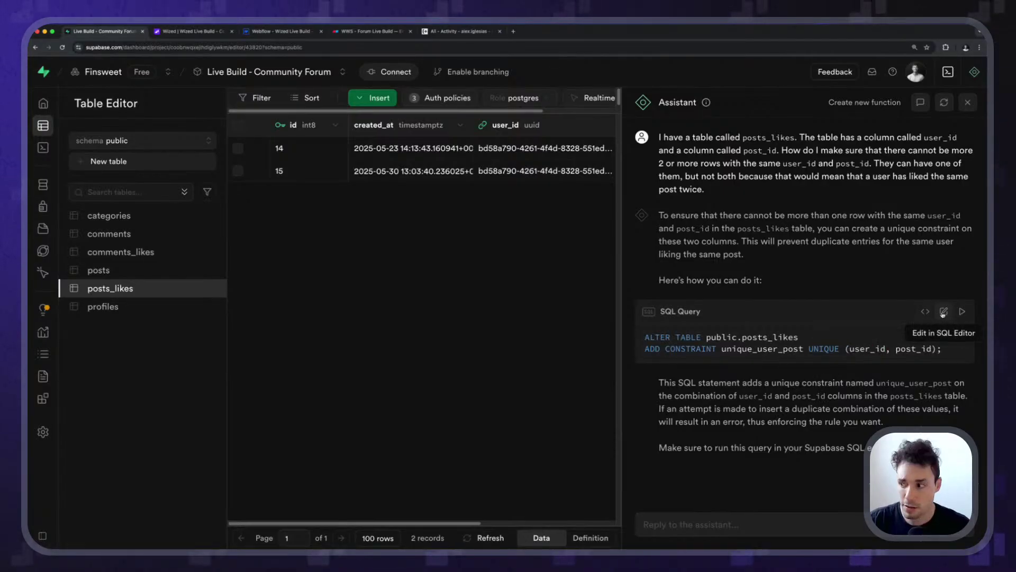
Turn the suggested query into unique_user_comment on comments_likes over (user_id, comment_id).
click(943, 311)
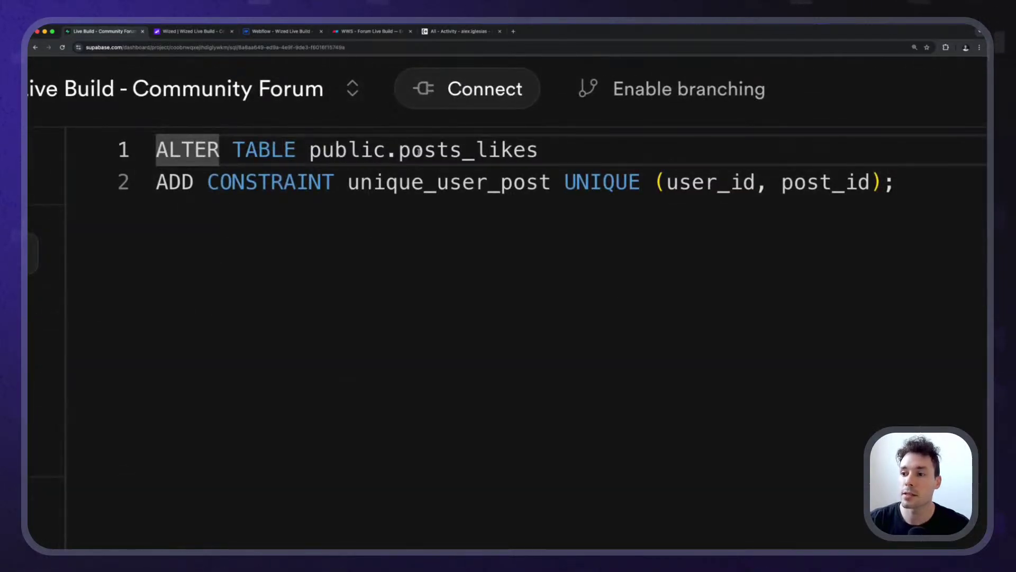
drag(399, 150, 538, 150)
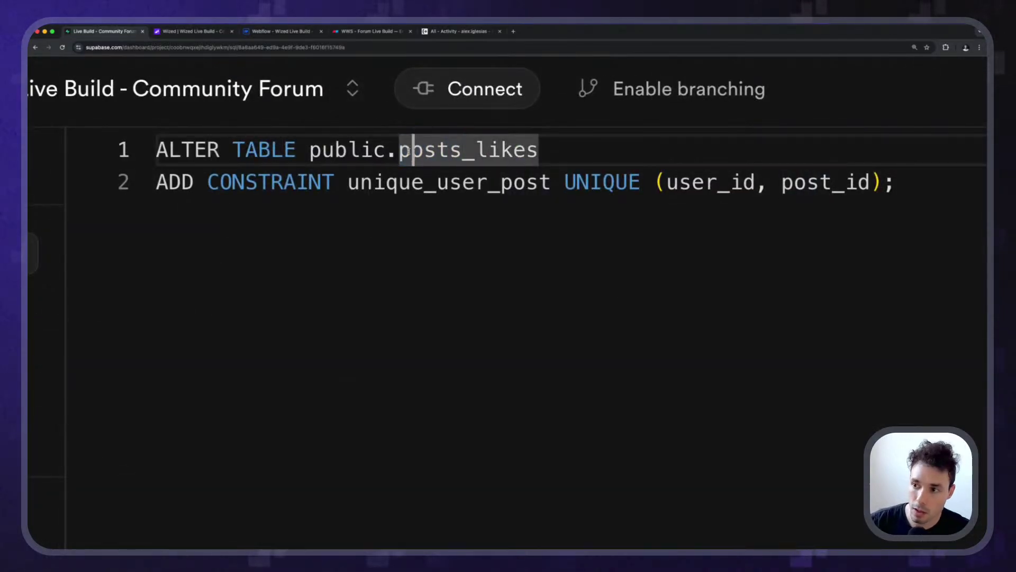
drag(400, 150, 451, 149)
key(super+d)
key(super+d)
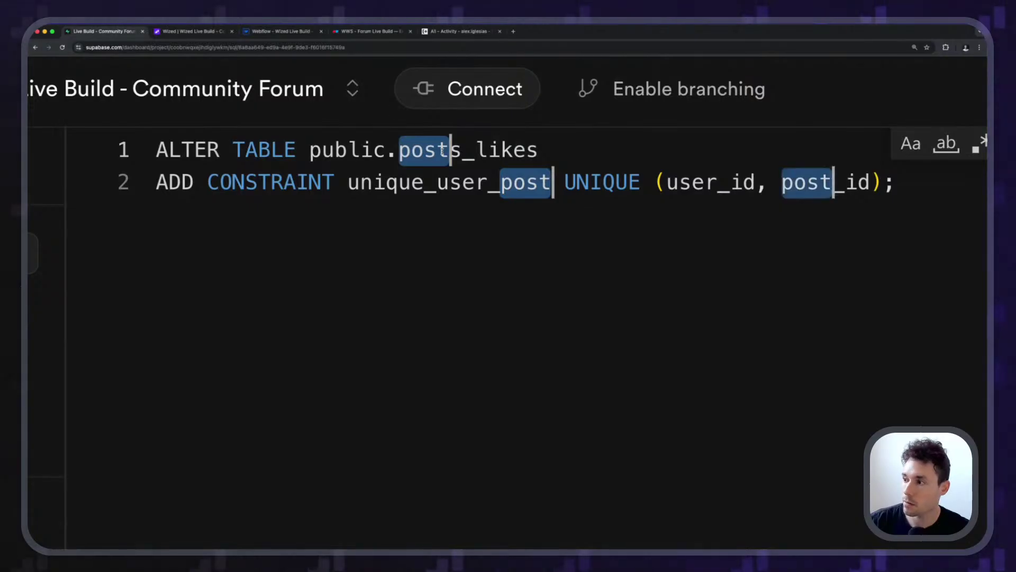
text(comment)
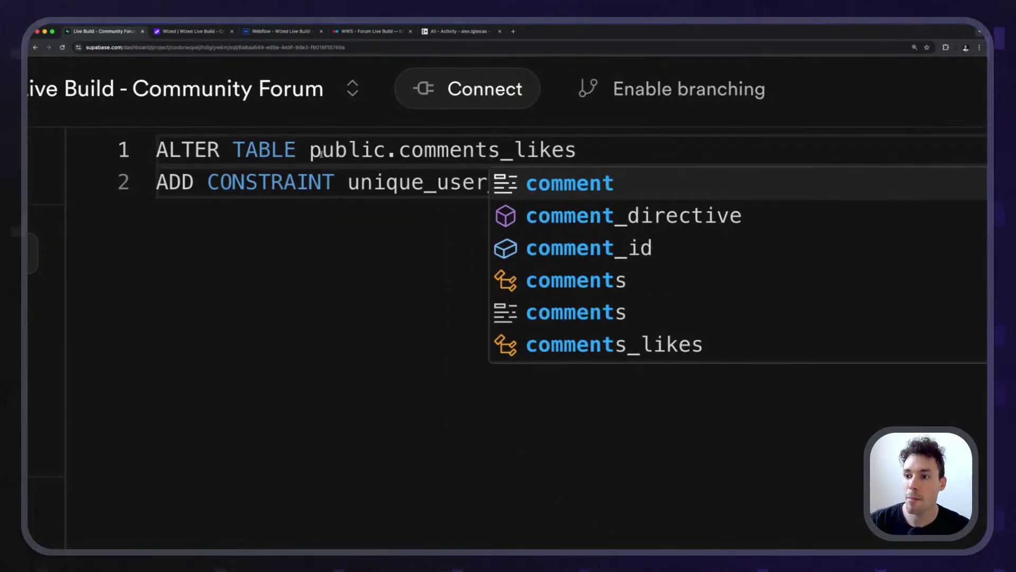
key(Escape)
click(464, 182)
scroll(416, 173, down, 1)
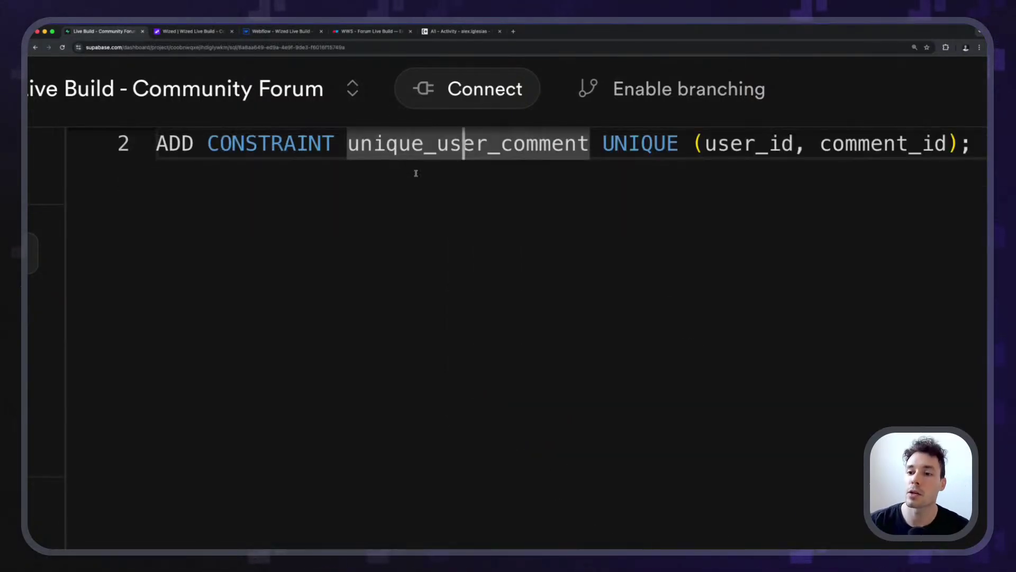
scroll(472, 174, up, 1)
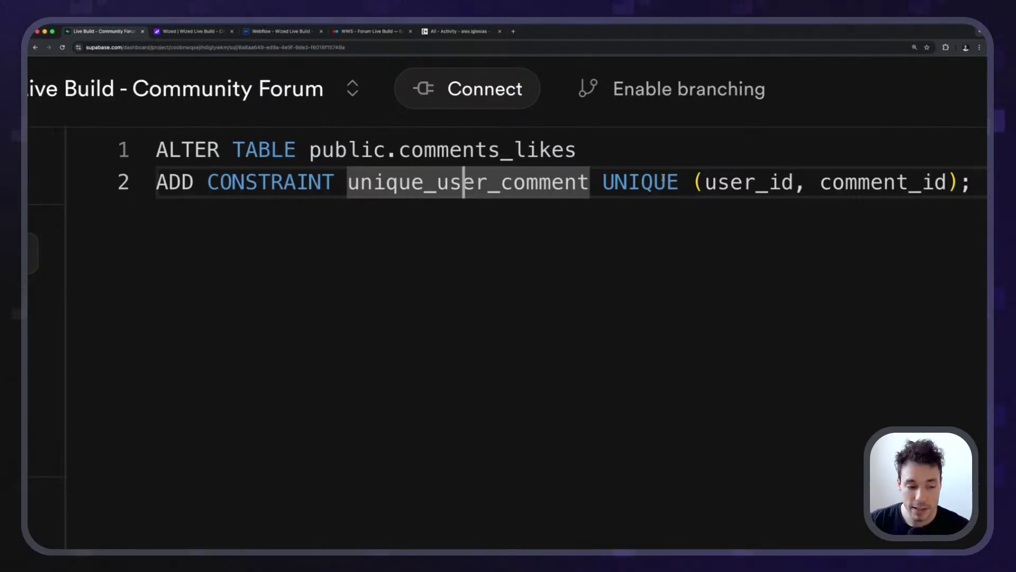
drag(704, 181, 940, 183)
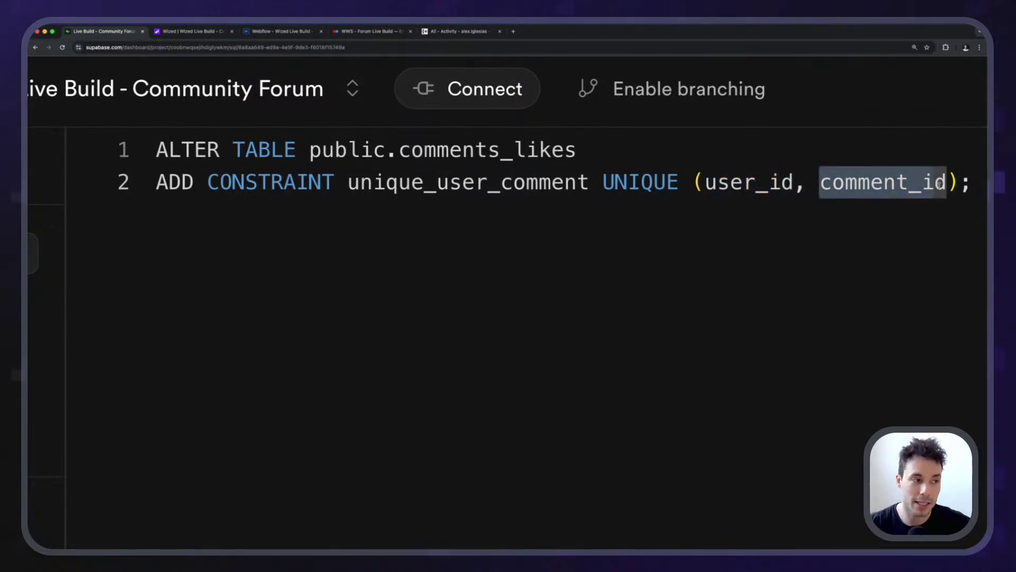
scroll(511, 94, down, 5)
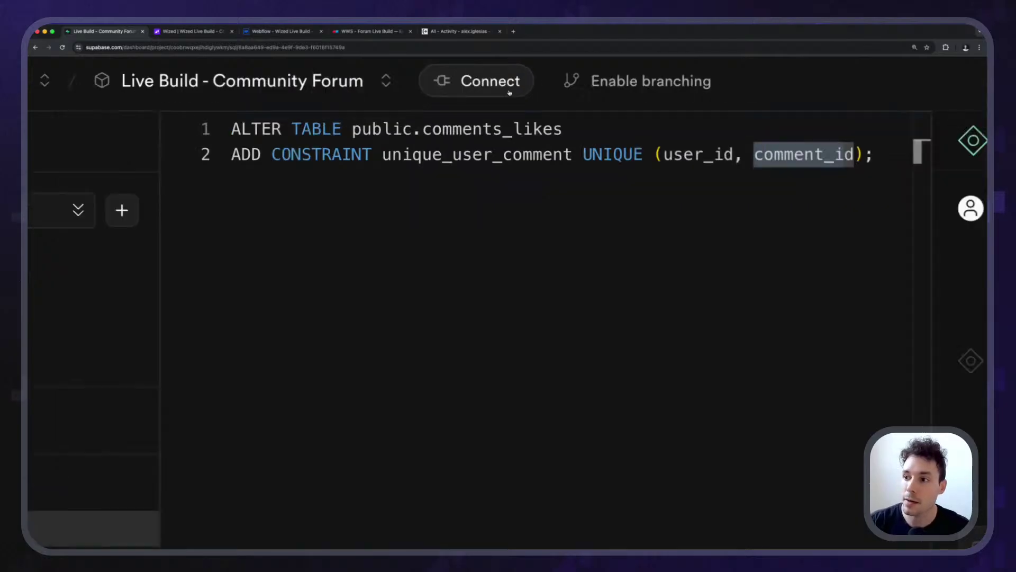
Run the comments_likes unique-constraint query and inspect its lines after it fails.
scroll(571, 238, down, 1)
click(601, 332)
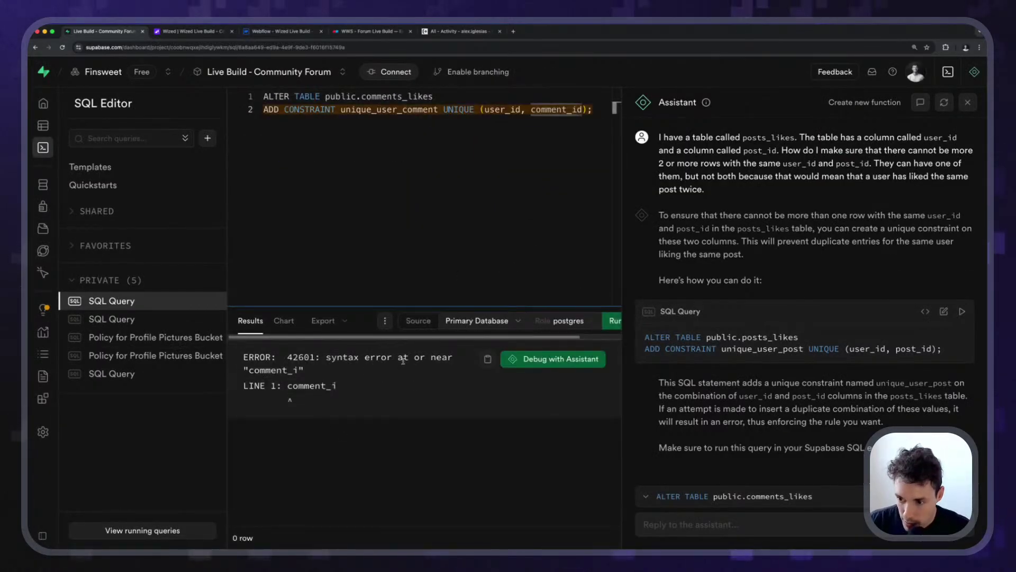
scroll(498, 109, down, 2)
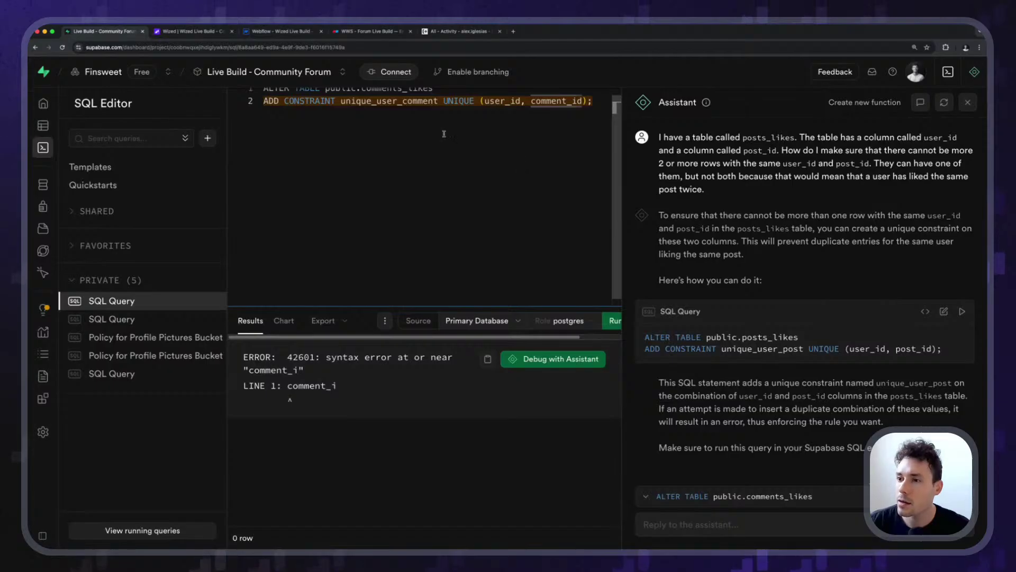
scroll(459, 118, up, 2)
click(451, 98)
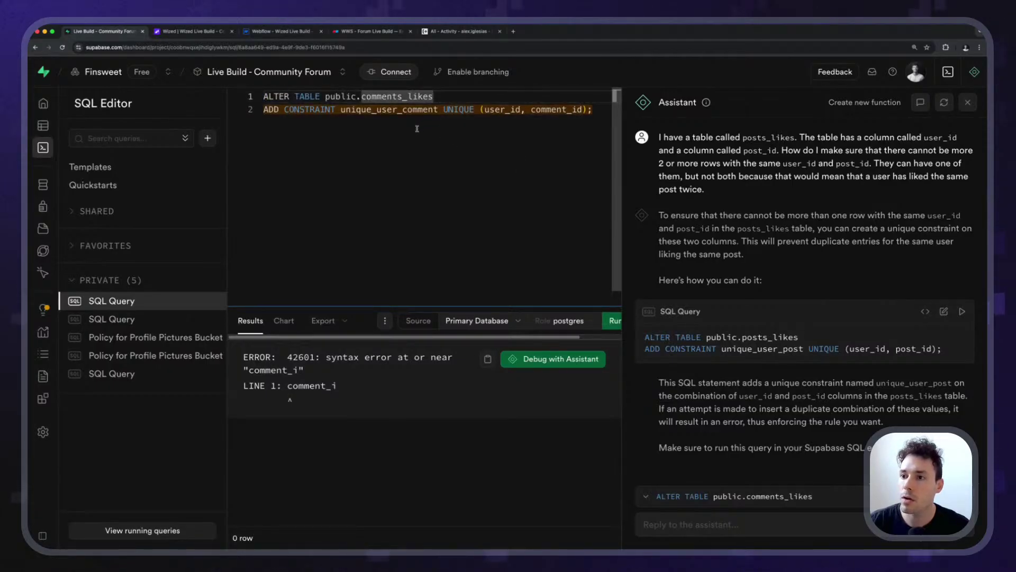
click(525, 116)
click(596, 110)
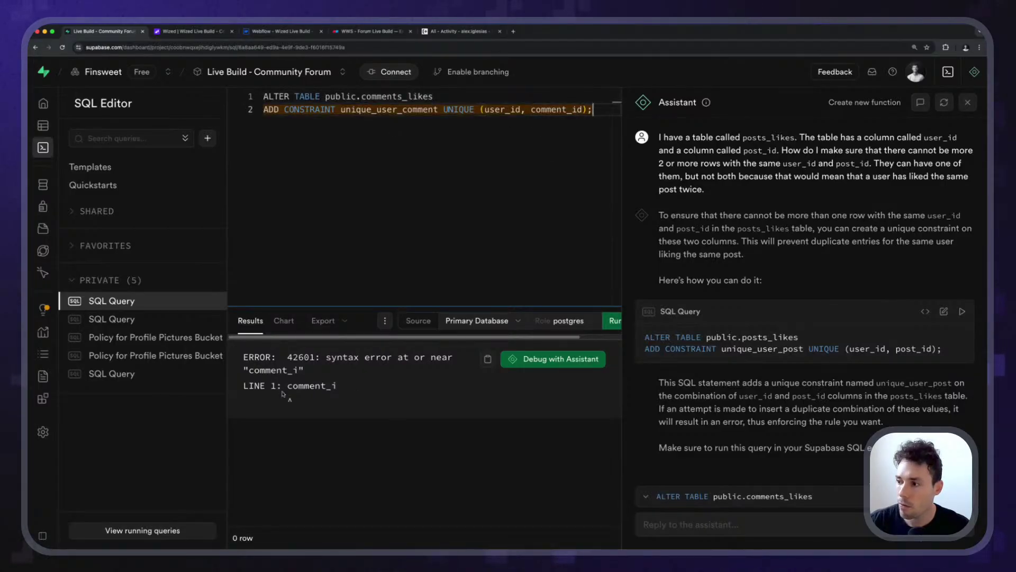
Show comments_likes in a new Table Editor tab with its comment_id column widened.
super+click(43, 125)
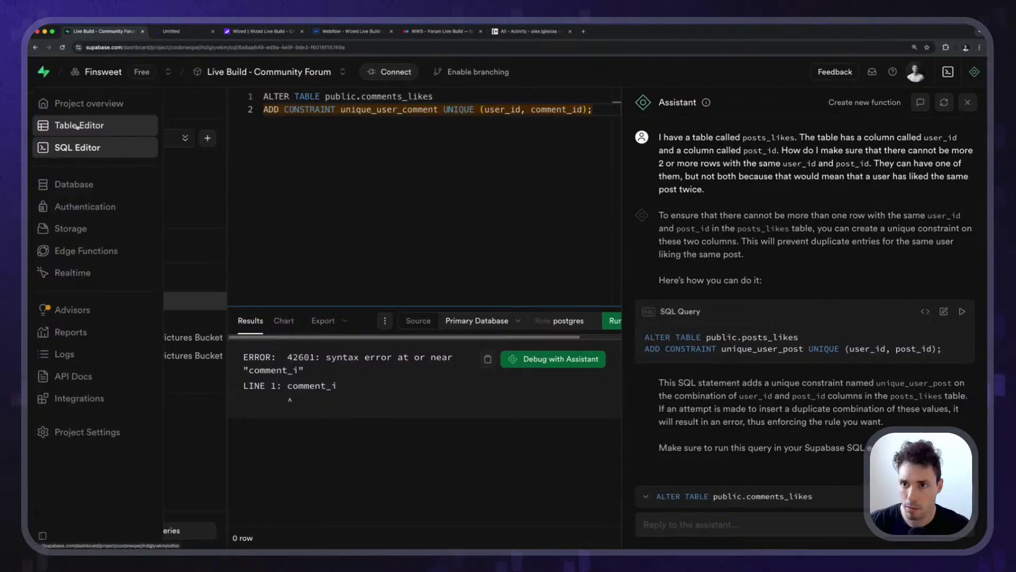
click(199, 34)
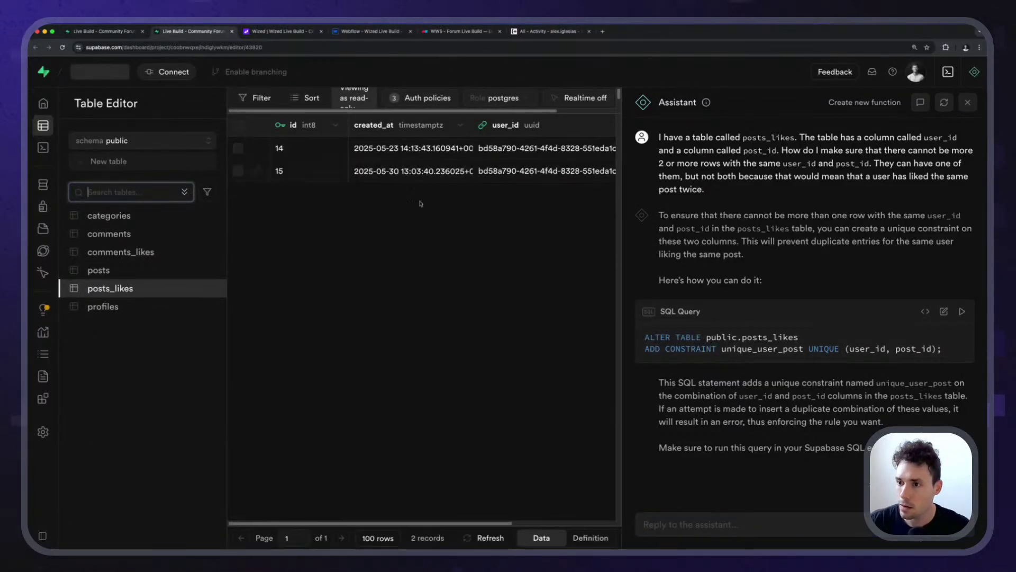
click(121, 252)
scroll(508, 238, right, 5)
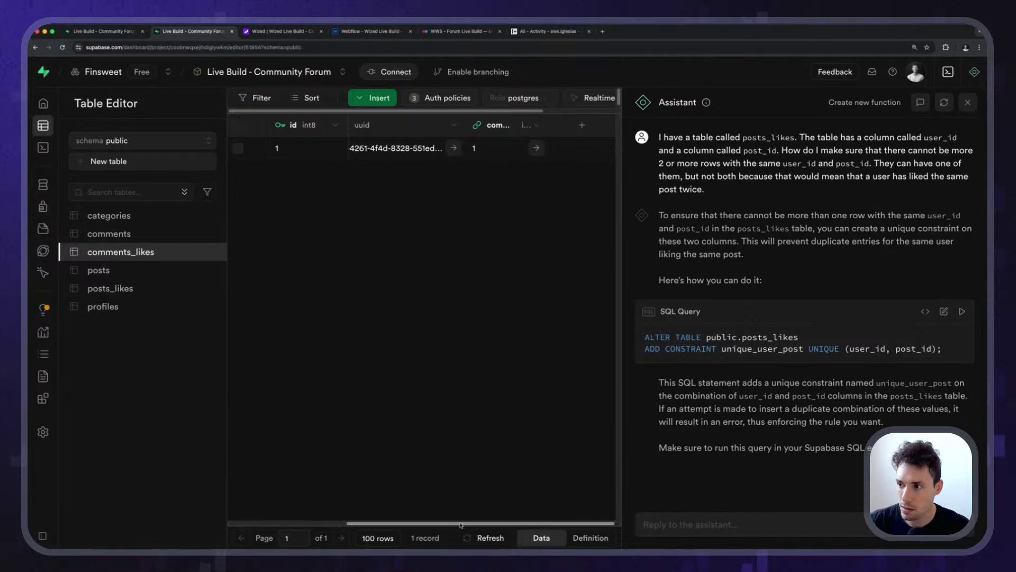
drag(578, 126, 614, 133)
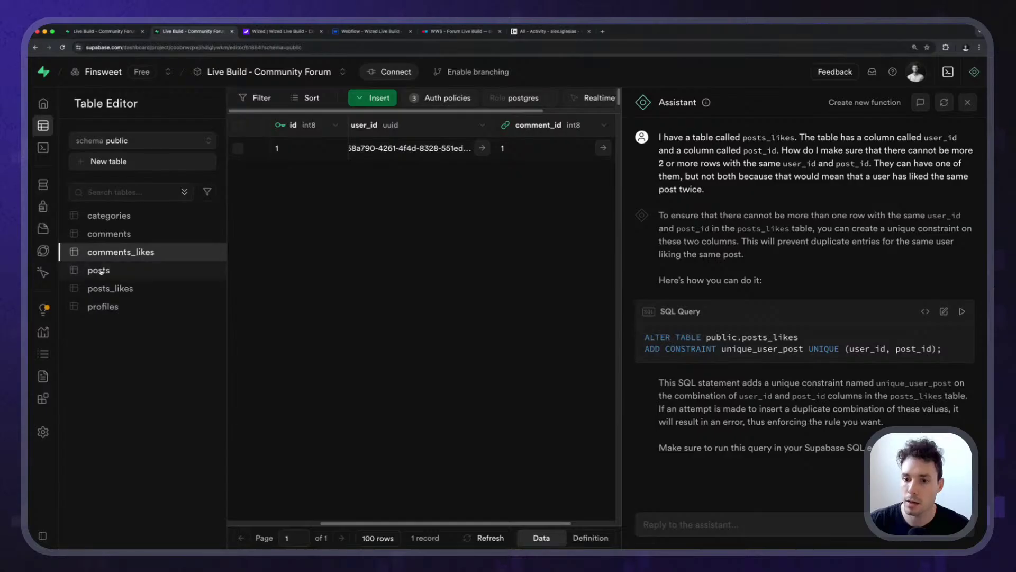
Have the Assistant debug the query's 42601 syntax error.
click(103, 31)
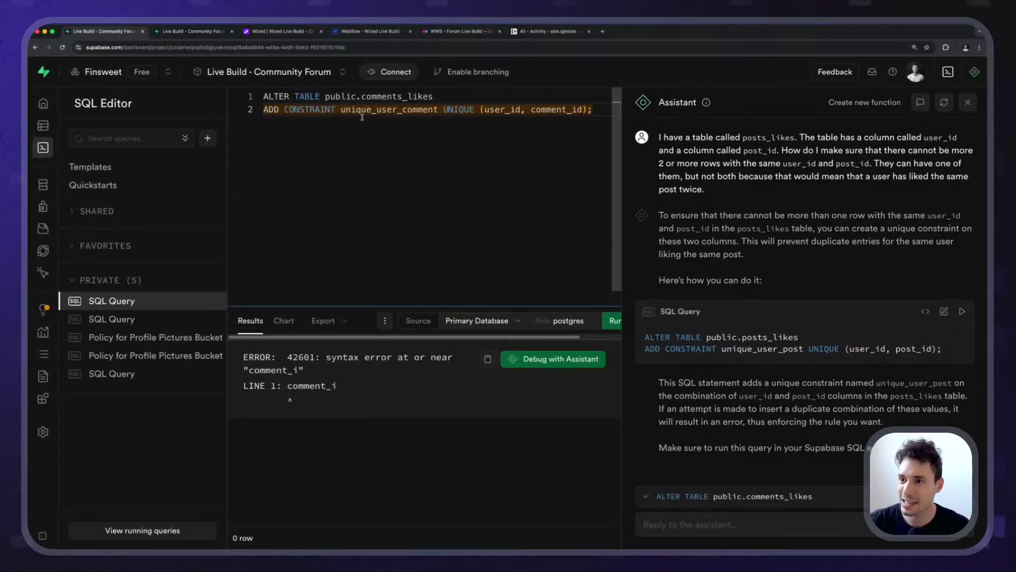
click(197, 31)
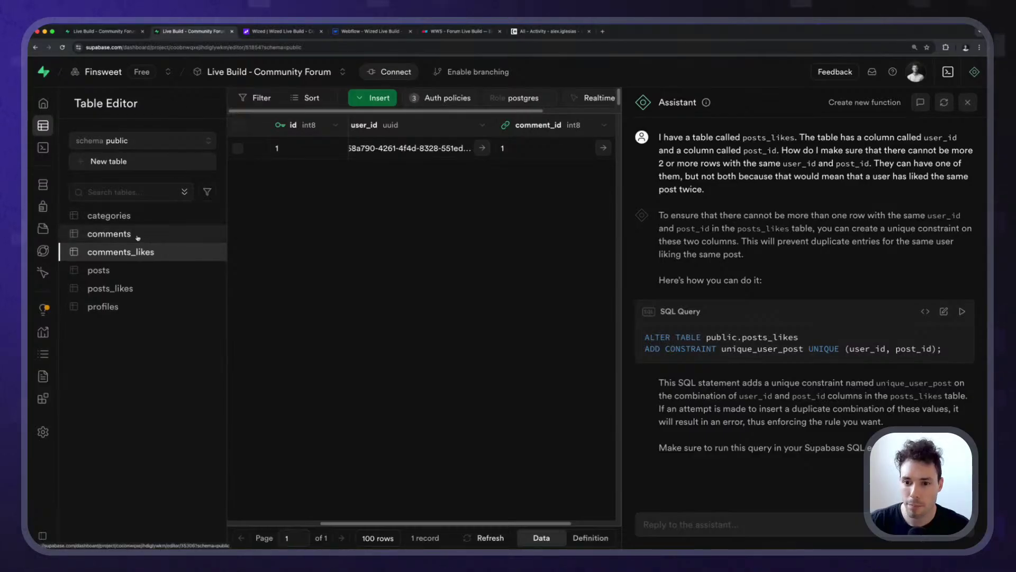
click(104, 31)
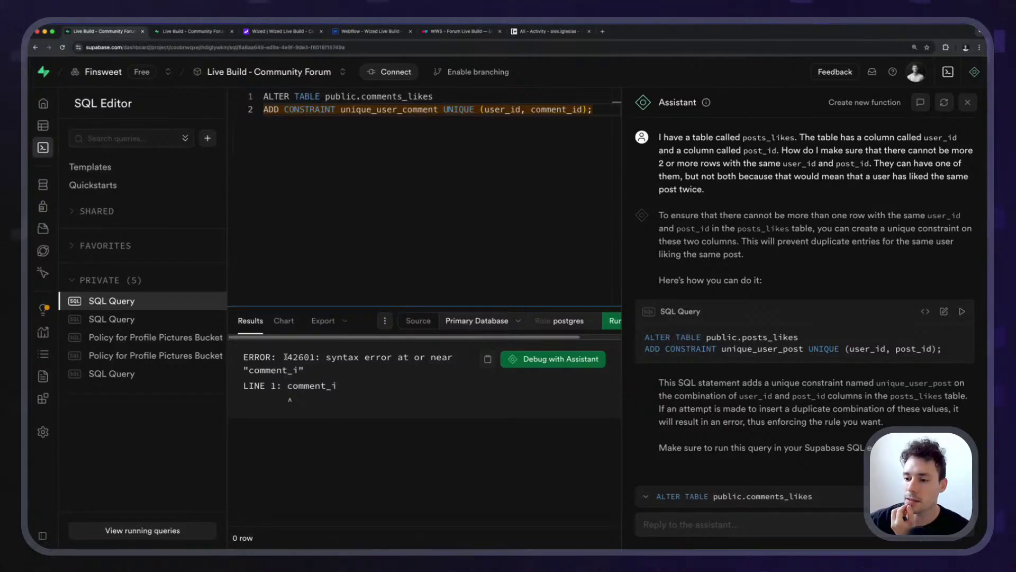
drag(286, 356, 387, 358)
click(385, 361)
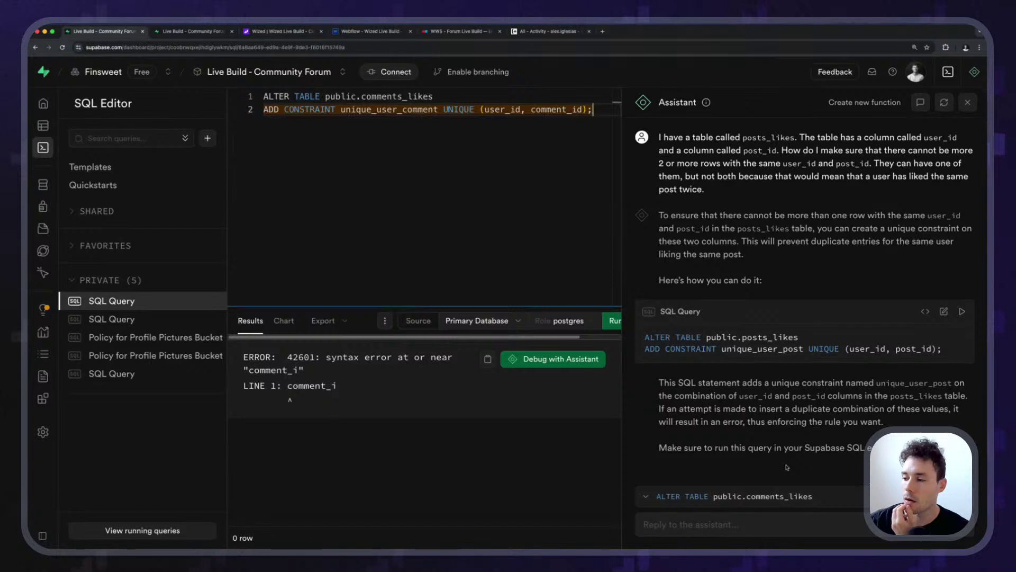
click(536, 359)
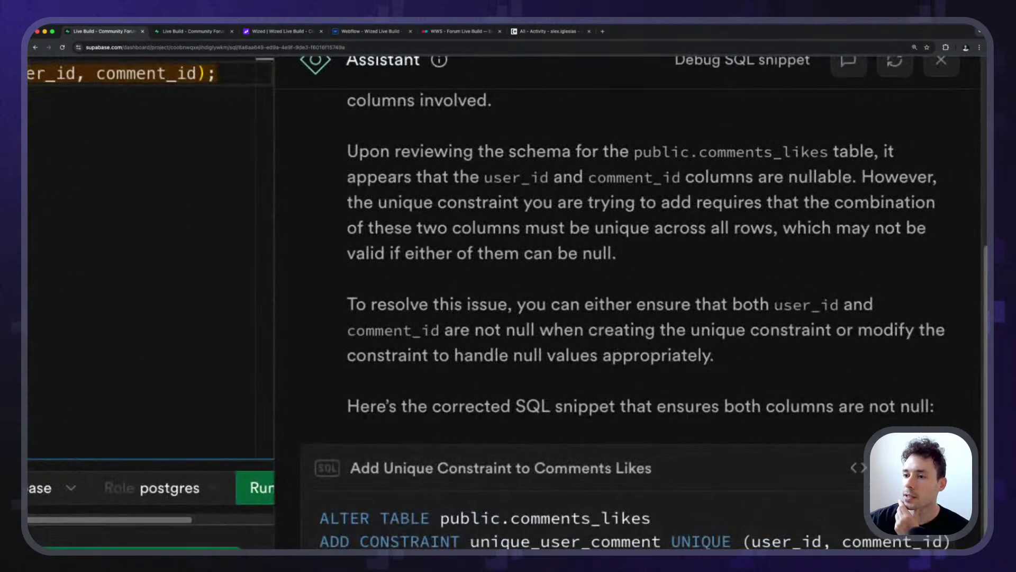
Read the Assistant's note that nullable user_id and comment_id columns break the constraint, then go to the Table Editor.
drag(674, 162, 763, 163)
click(608, 177)
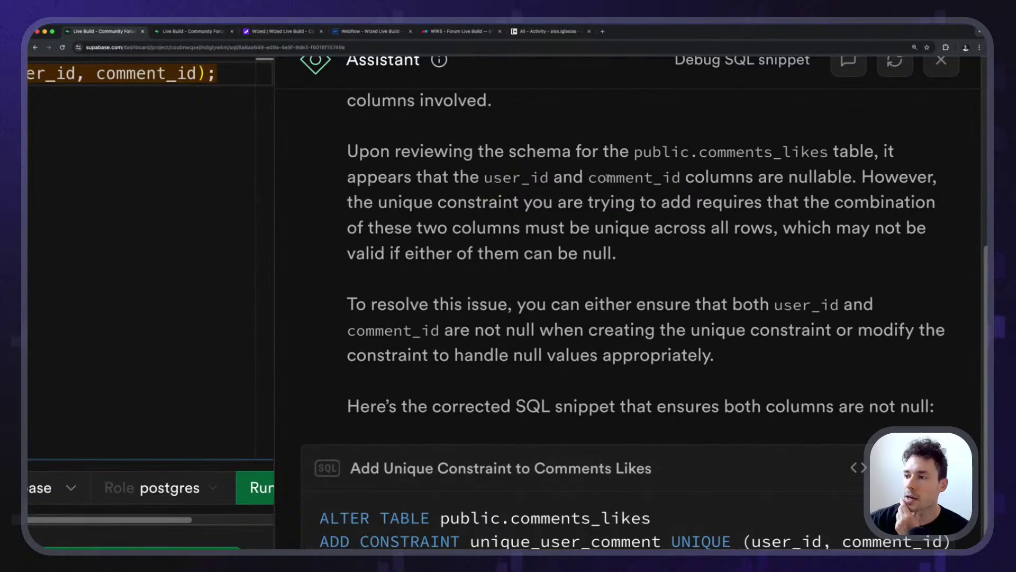
drag(695, 177, 919, 177)
click(868, 178)
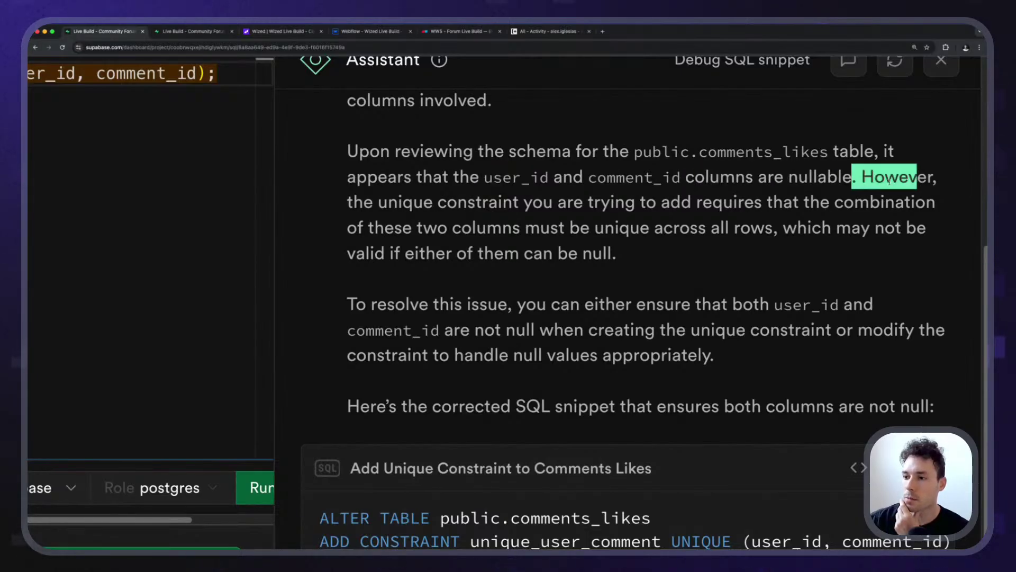
click(462, 198)
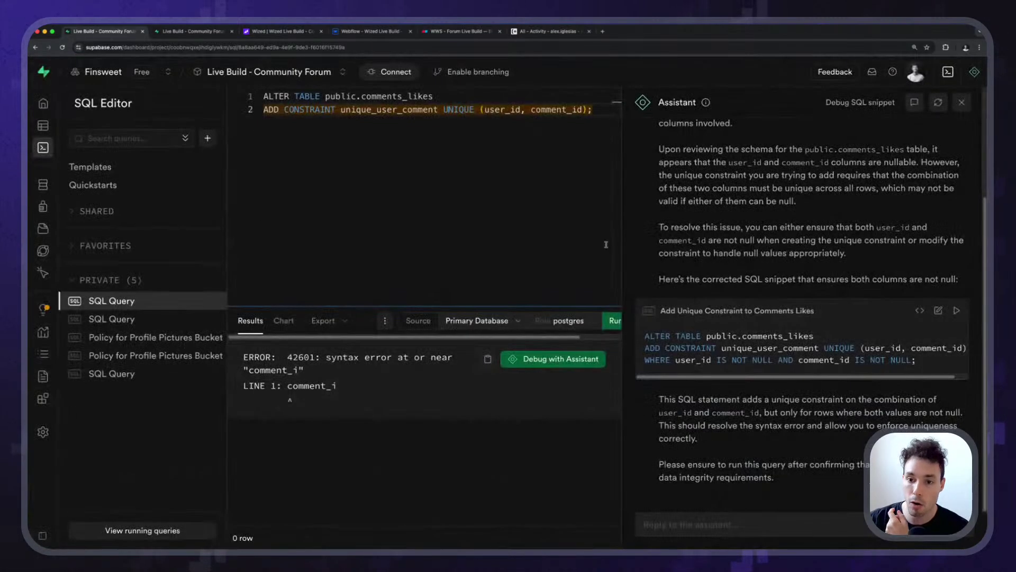
mouse_move(79, 103)
click(80, 126)
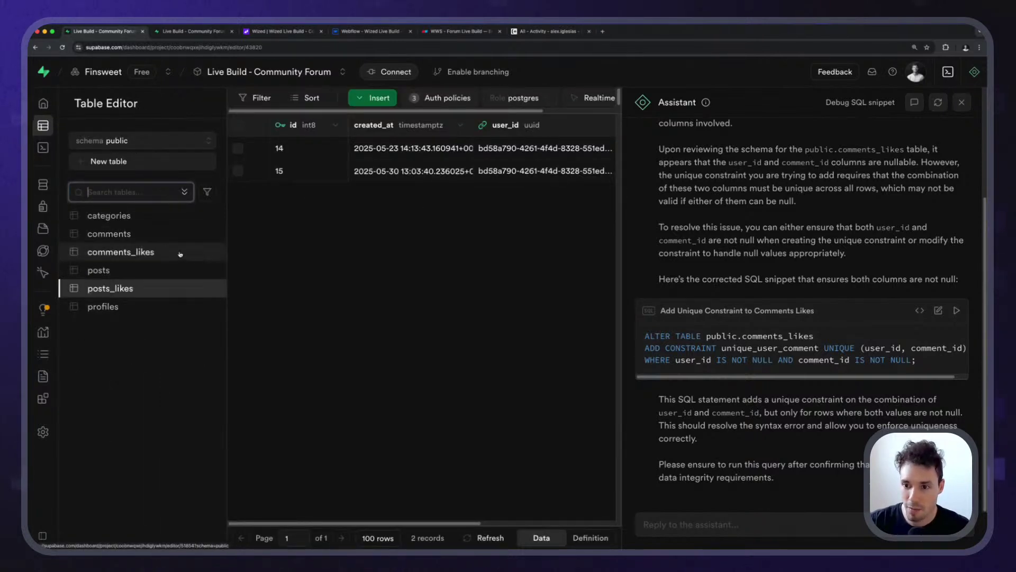
Uncheck Is Nullable for user_id and comment_id in comments_likes, save, and return to SQL Editor.
click(180, 252)
click(212, 252)
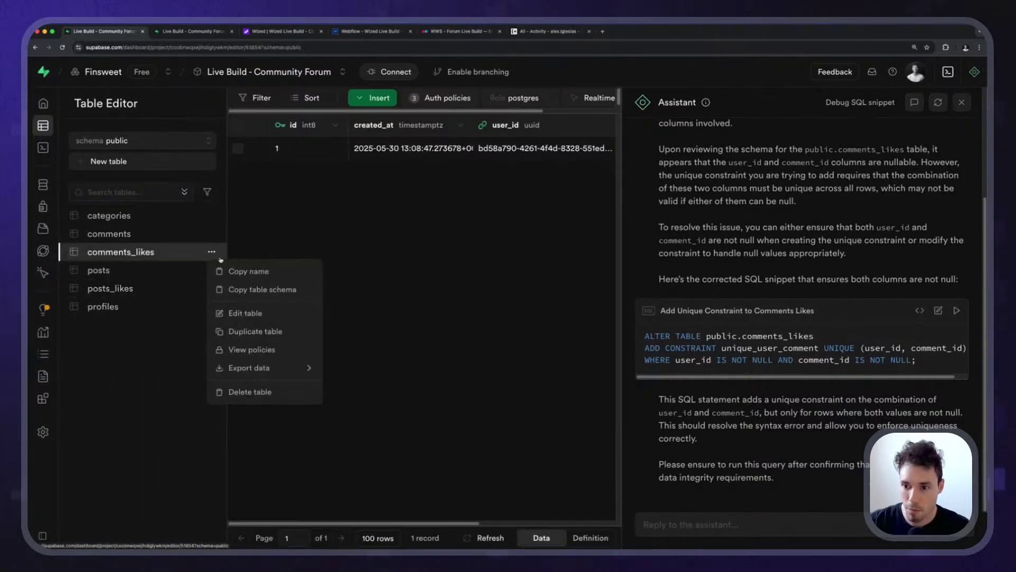
click(275, 316)
scroll(942, 346, down, 5)
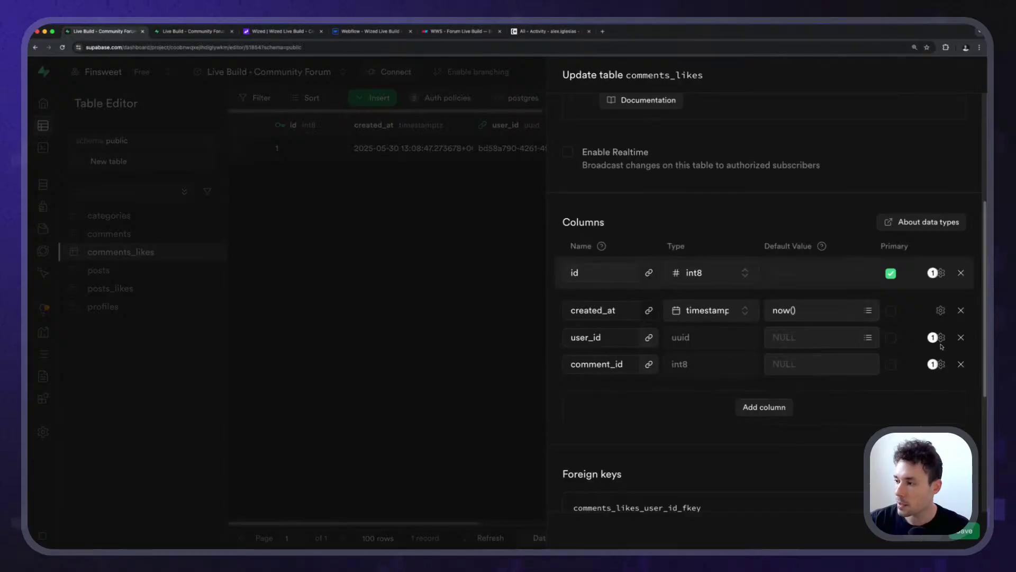
click(941, 338)
click(710, 161)
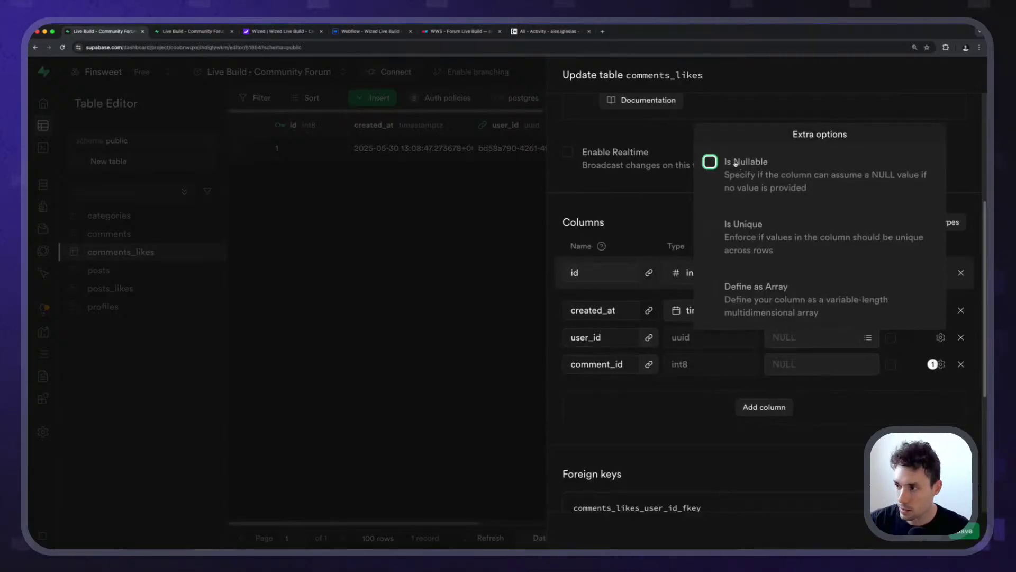
click(907, 382)
click(941, 364)
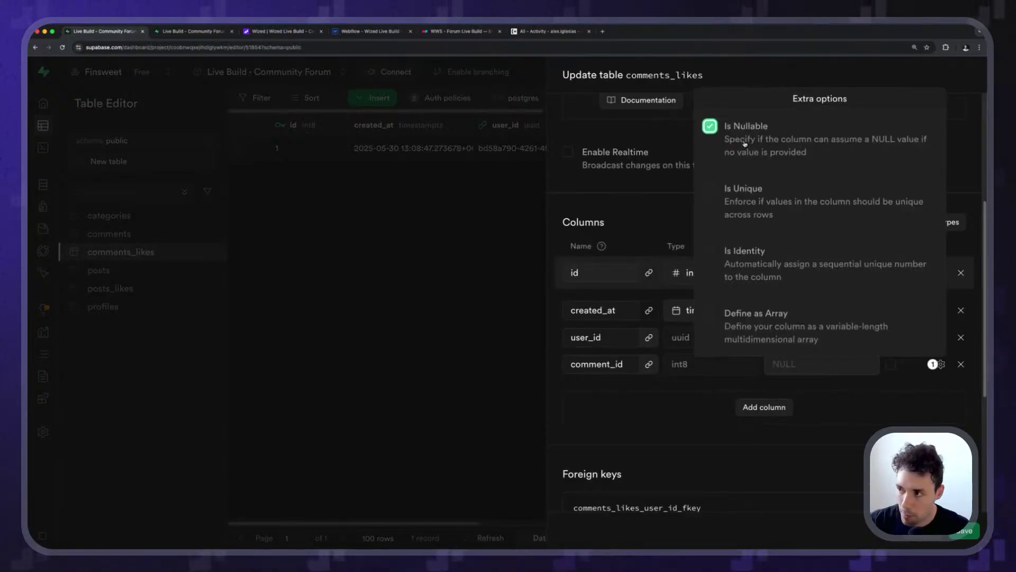
click(887, 387)
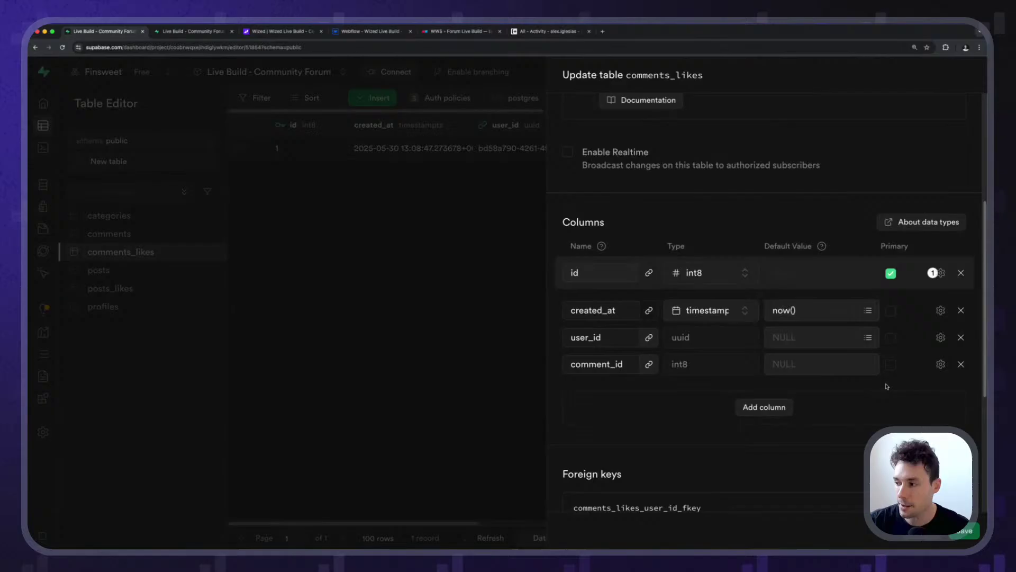
click(962, 531)
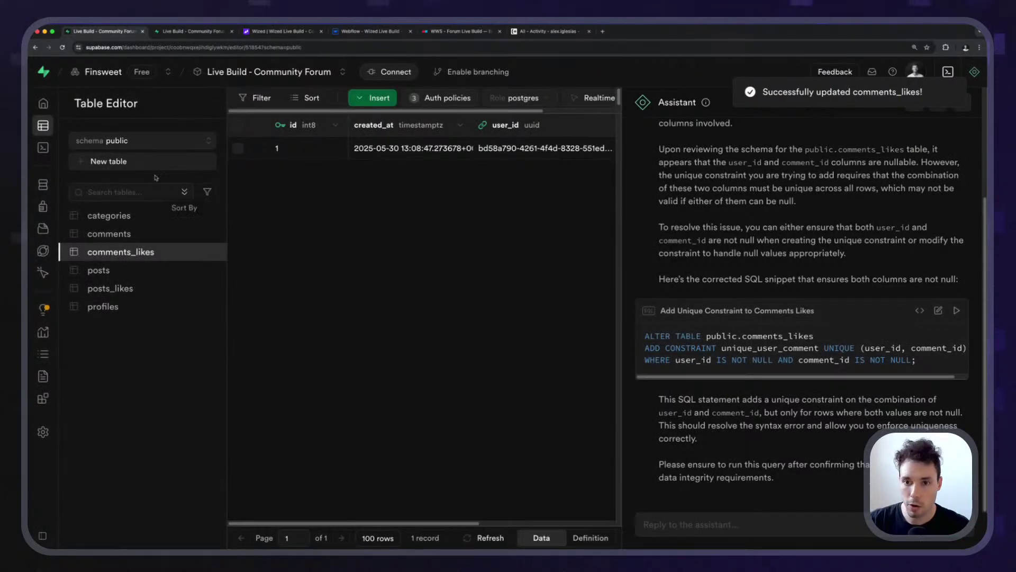
click(78, 149)
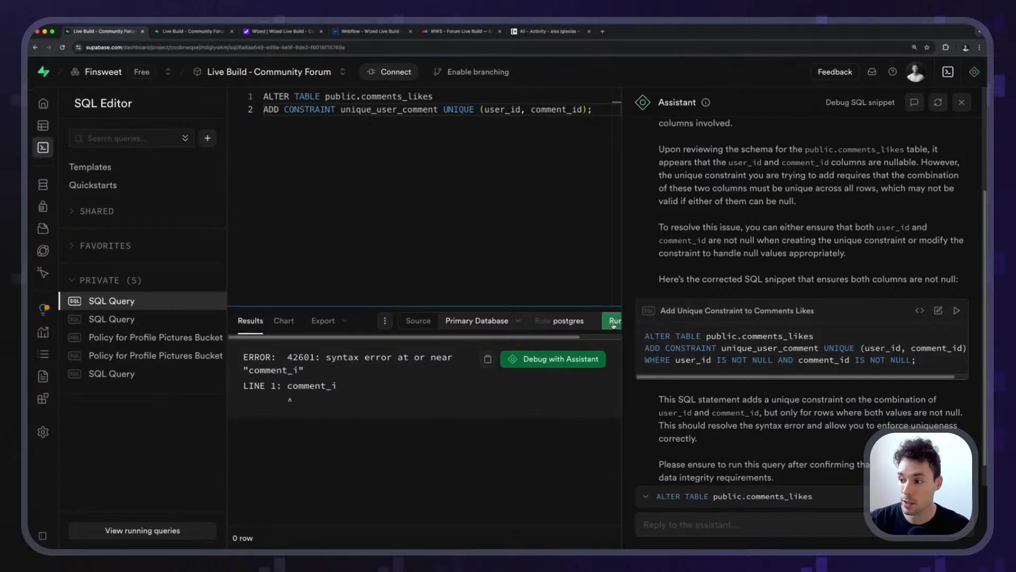
Run the unique_user_comment constraint query and view the comments_likes table full width.
key(super+Return)
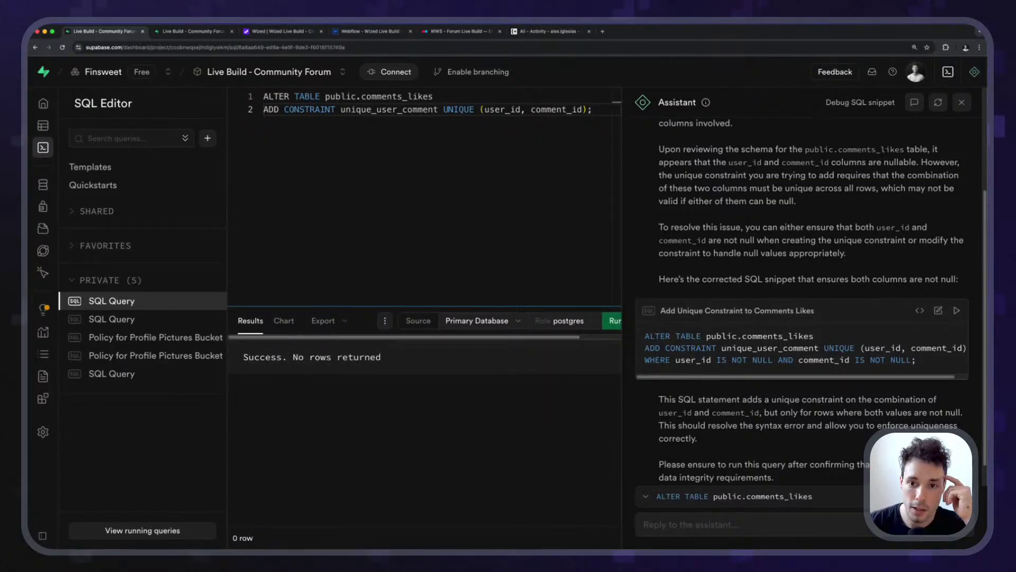
click(80, 125)
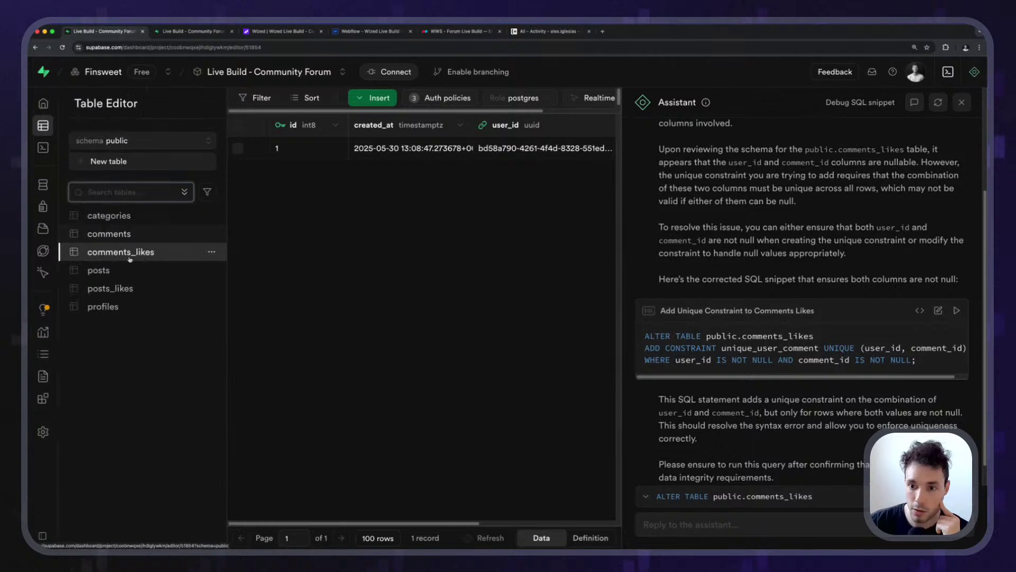
click(961, 102)
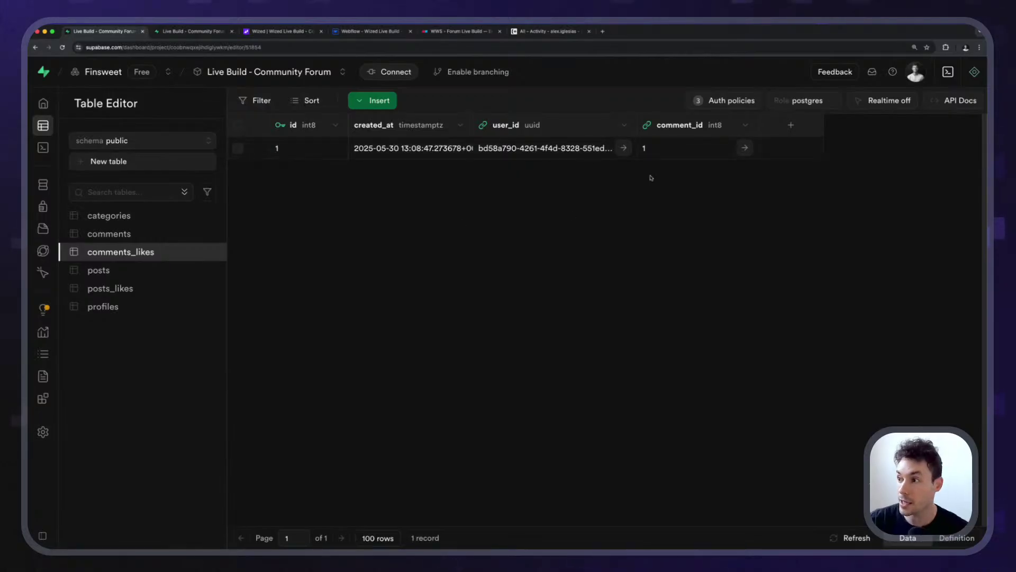
Insert and save a duplicate comments_likes row for the existing user and comment 1.
click(372, 100)
click(394, 131)
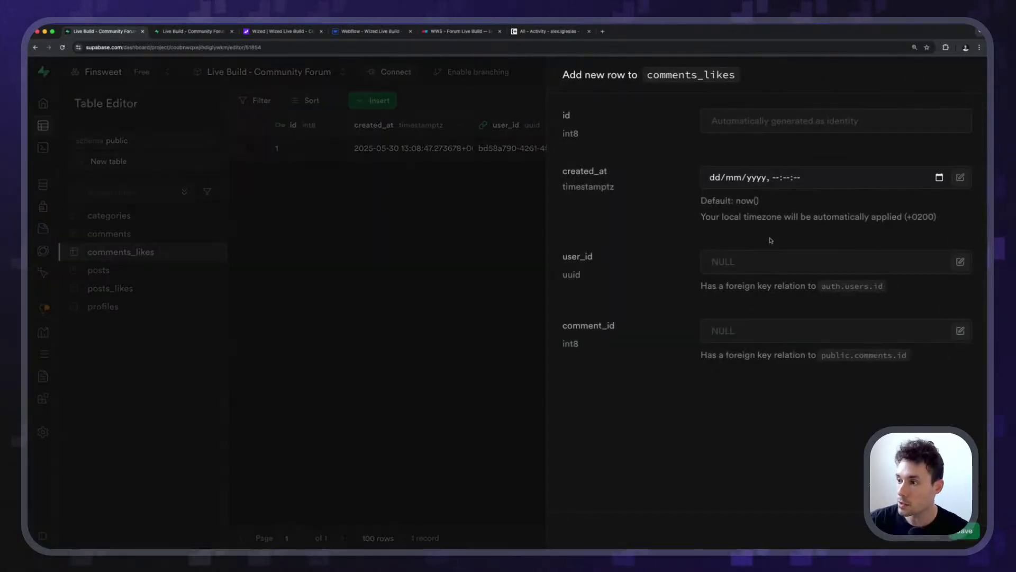
click(923, 286)
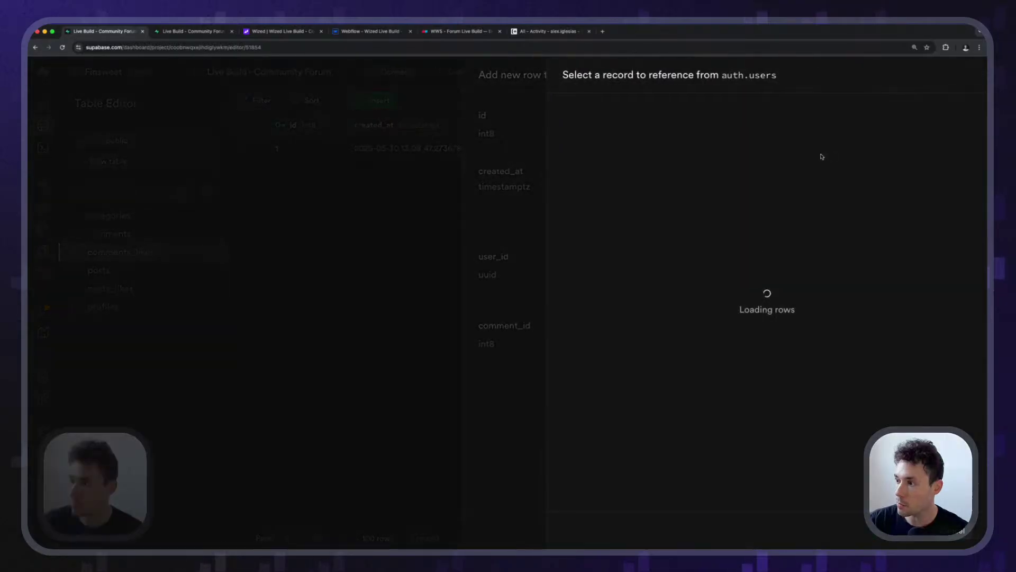
click(825, 157)
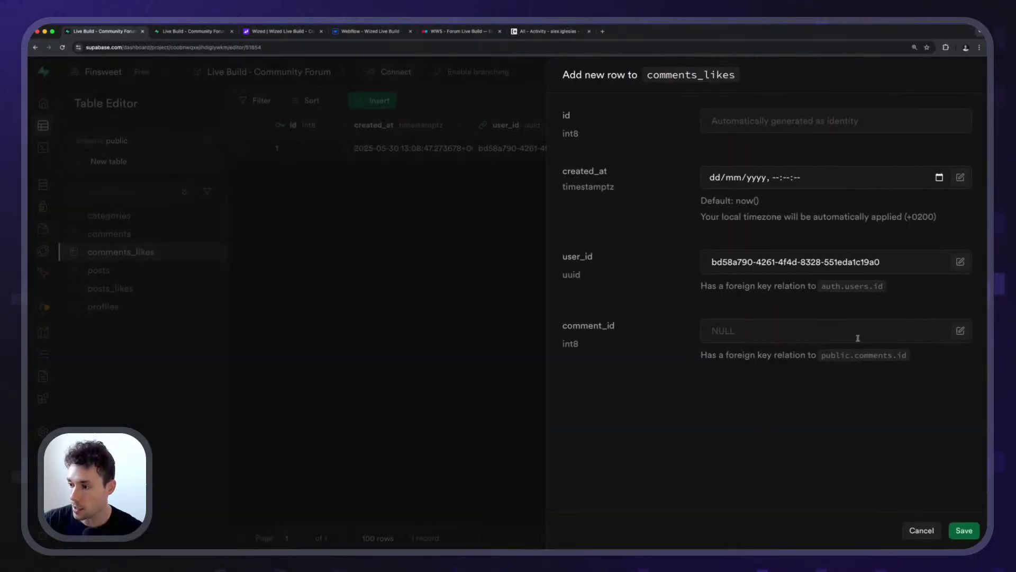
click(960, 332)
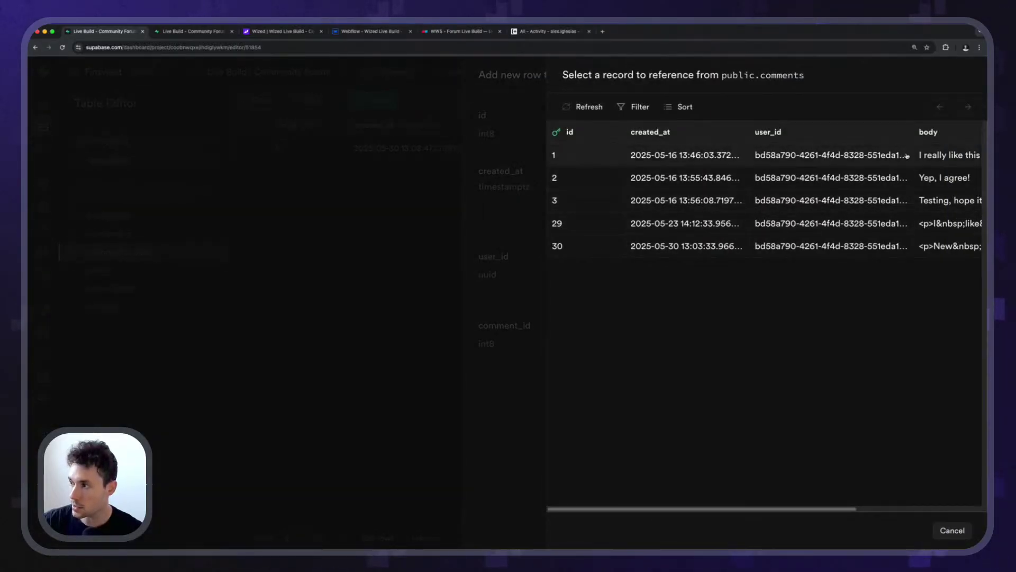
click(962, 157)
click(964, 529)
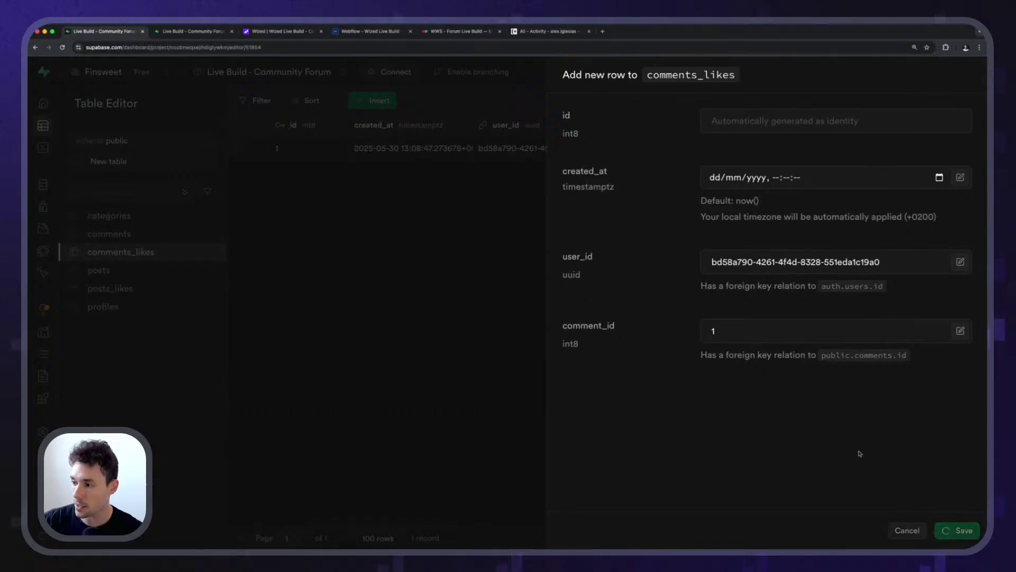
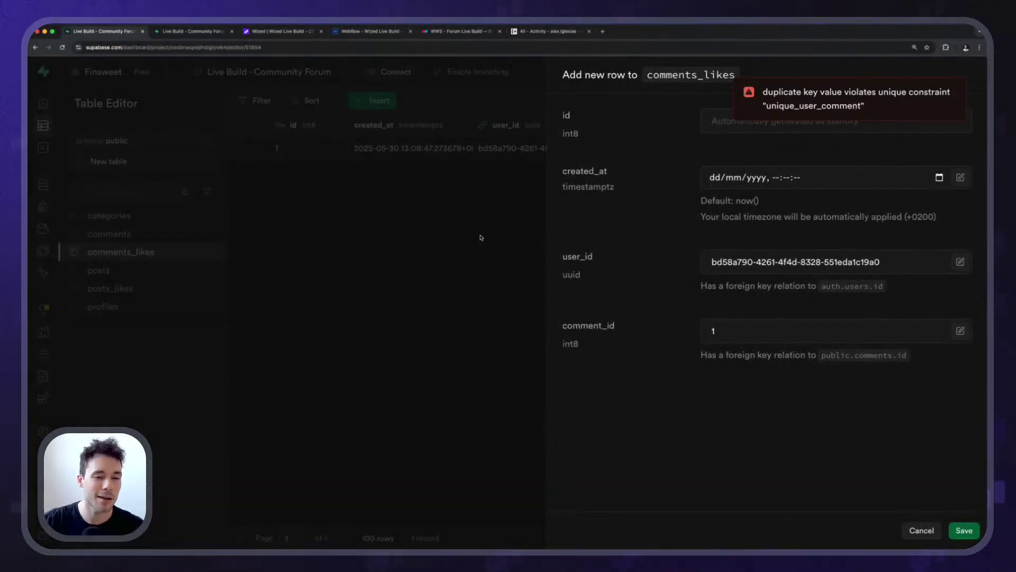
Discard the duplicate comments_likes row and dismiss the table's options menu unchanged.
click(481, 236)
click(559, 341)
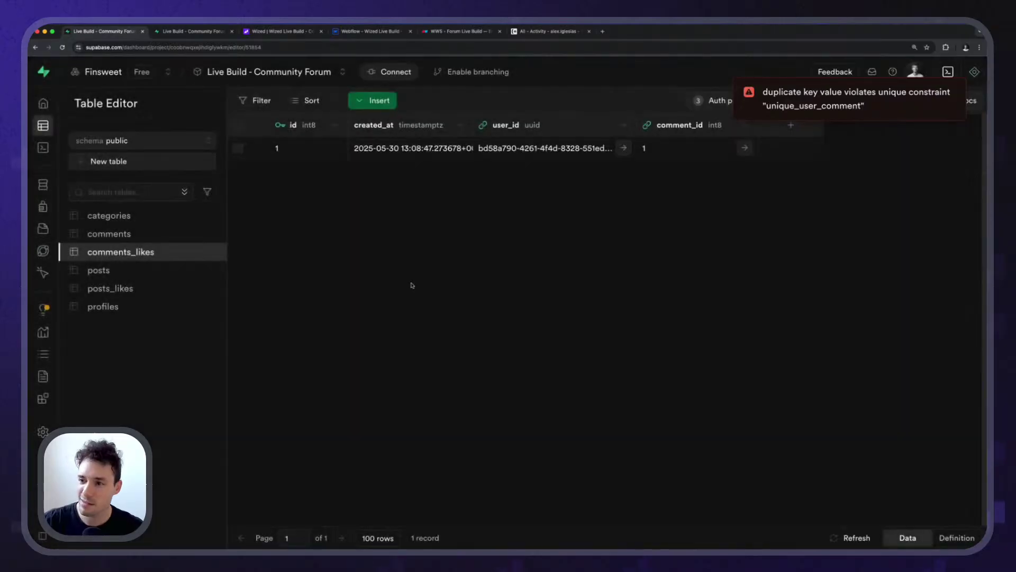
click(215, 254)
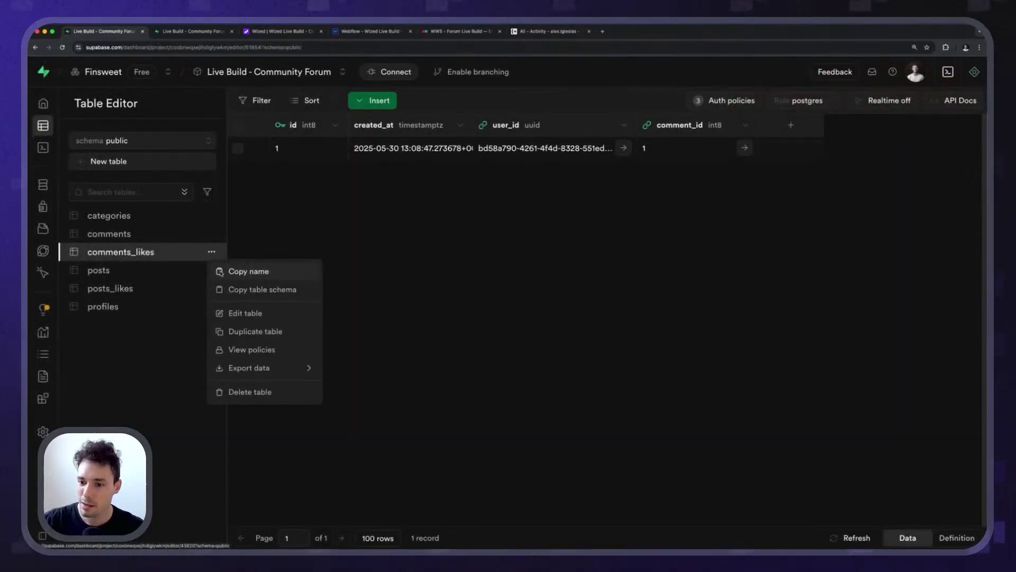
mouse_move(281, 363)
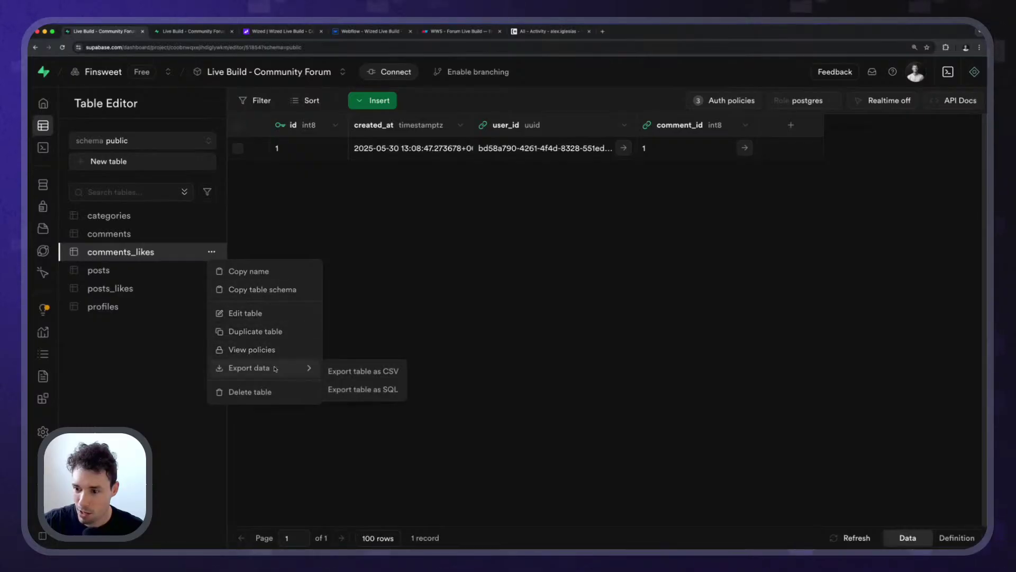
click(677, 445)
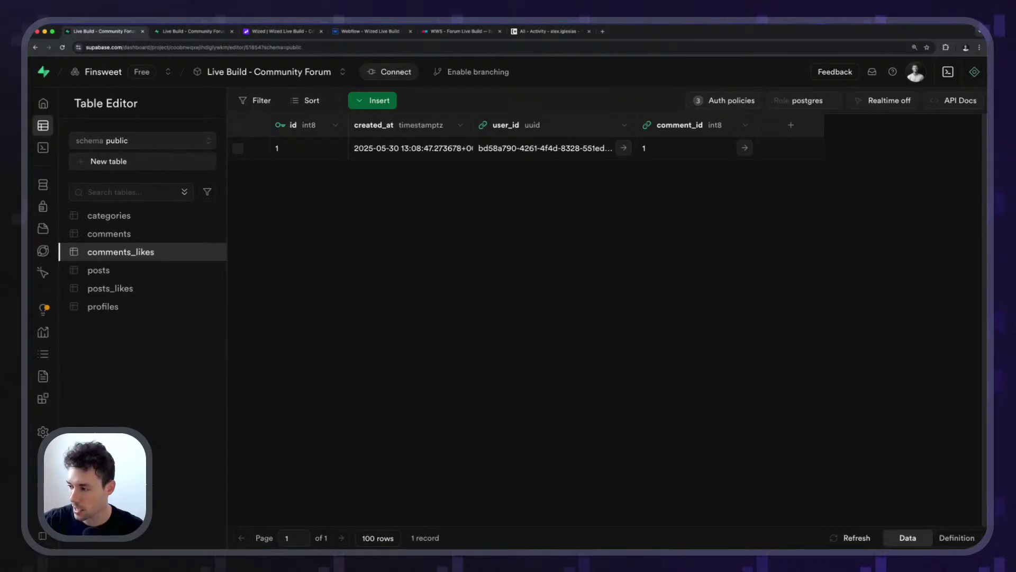
Review the unique_user_comment constraint in the comments_likes SQL definition, then go to the Assistant tab.
click(948, 538)
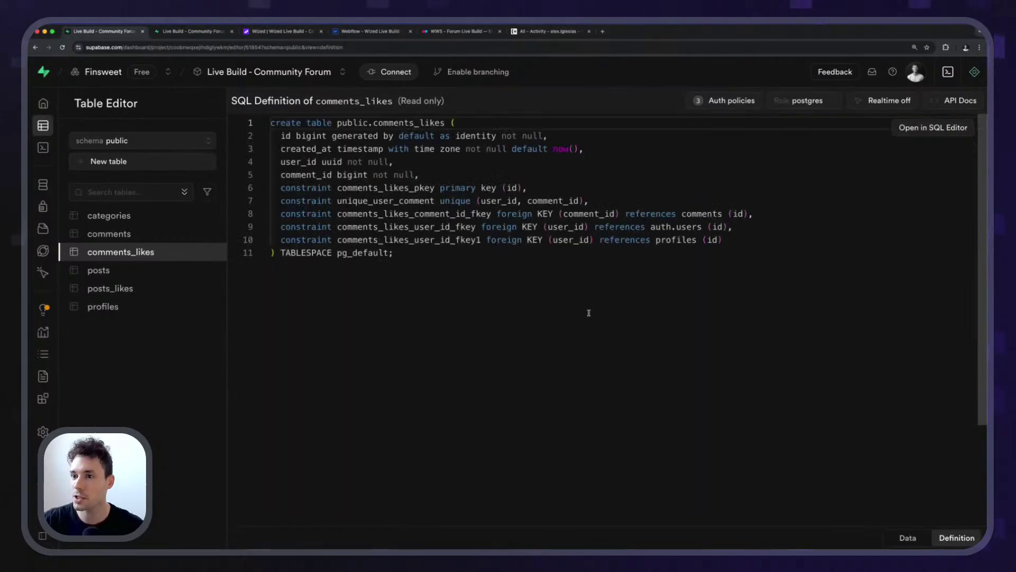
click(427, 356)
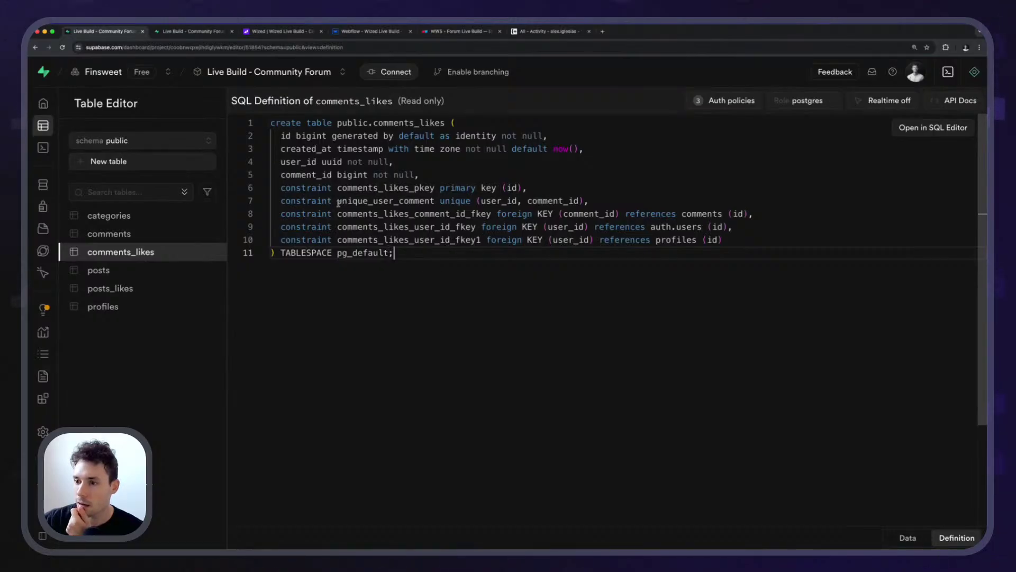
drag(338, 204, 435, 201)
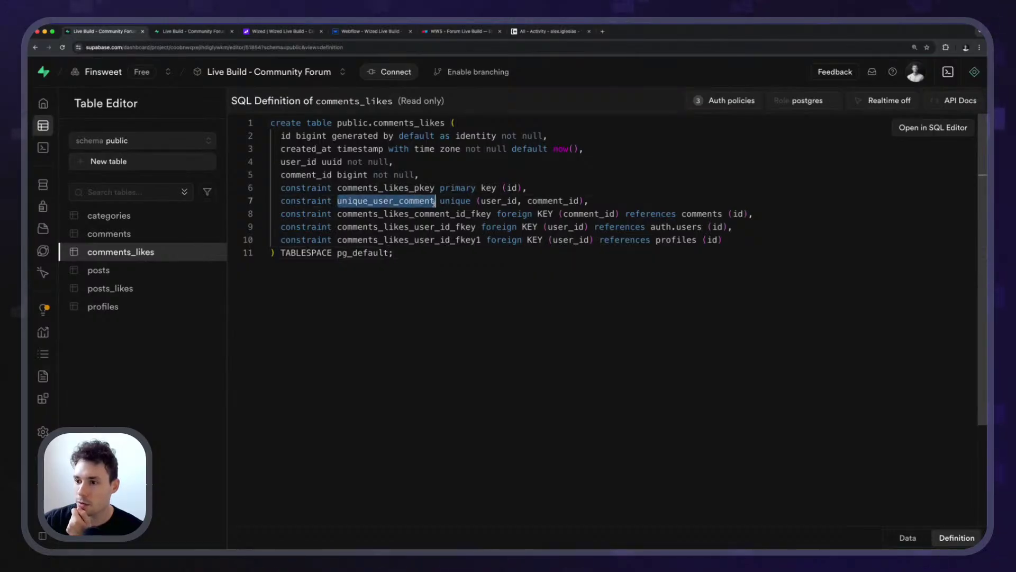
click(358, 226)
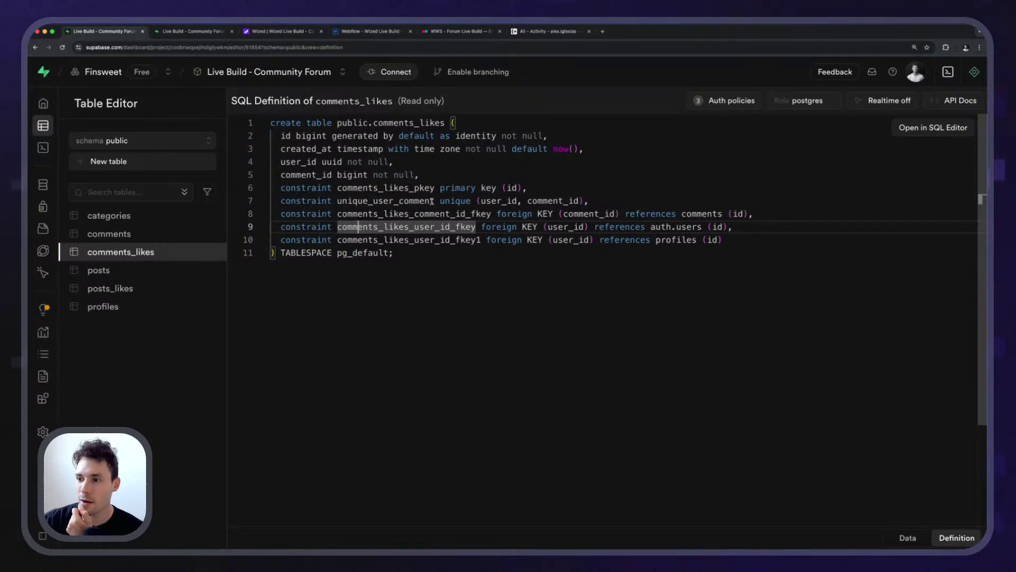
double_click(390, 203)
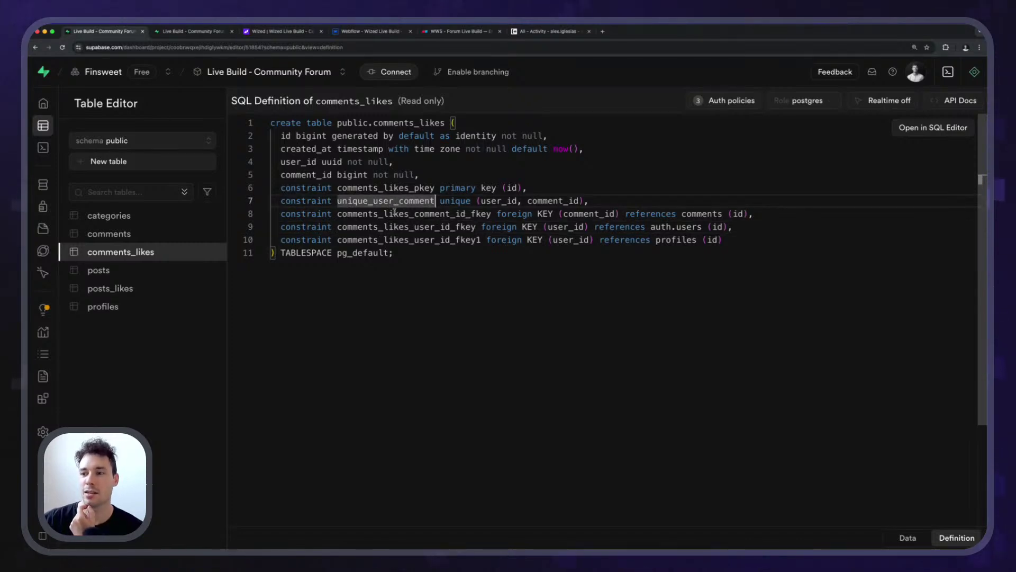
click(436, 199)
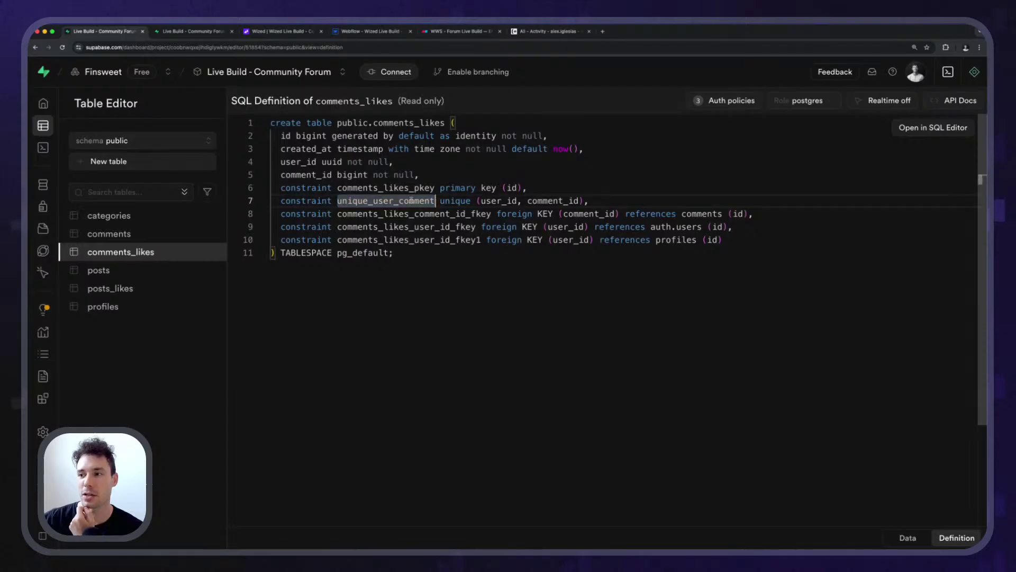
double_click(436, 200)
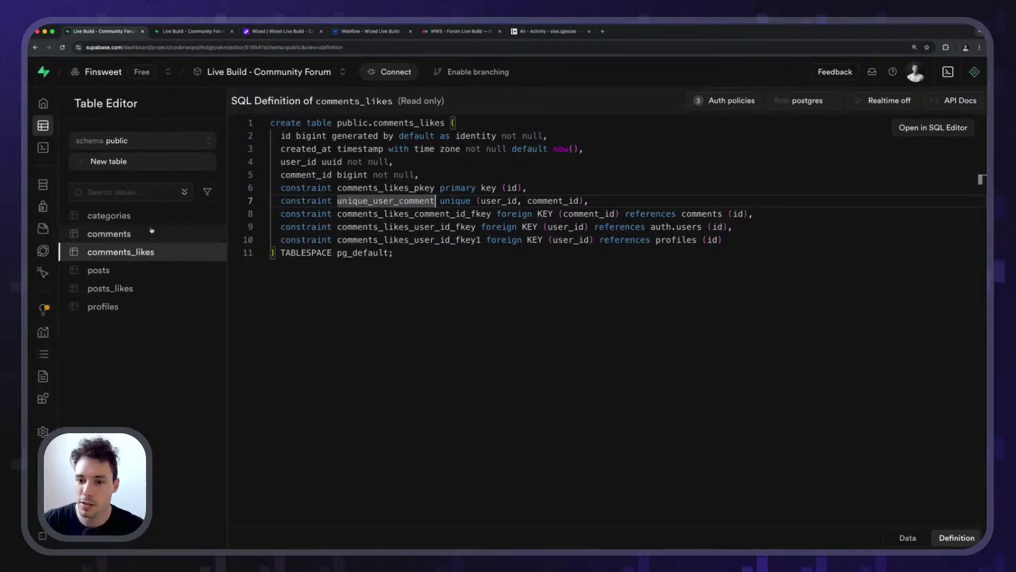
click(199, 31)
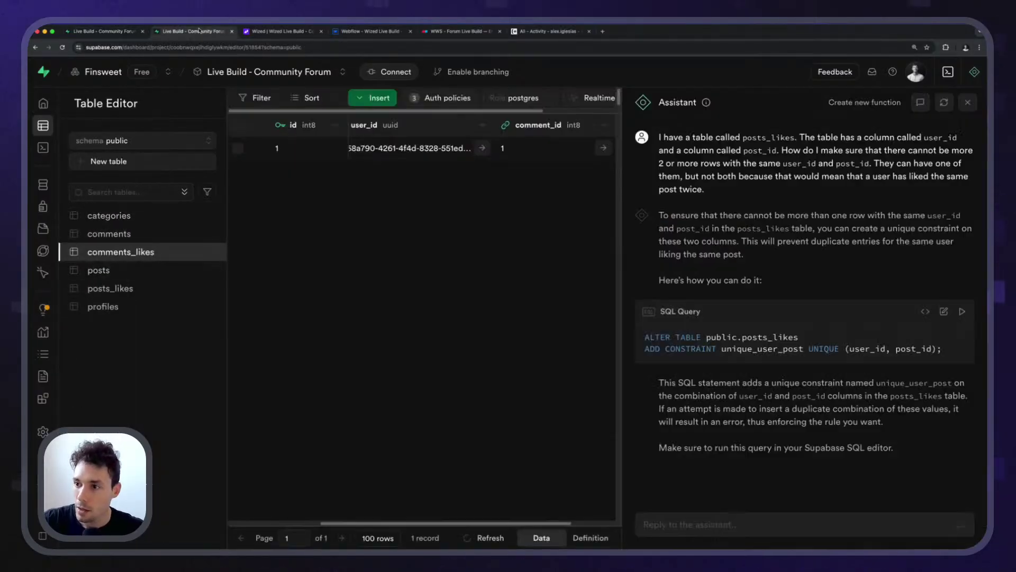
Return to Wized, close the get_post_comments data preview, and enable X-Ray outlines.
click(286, 32)
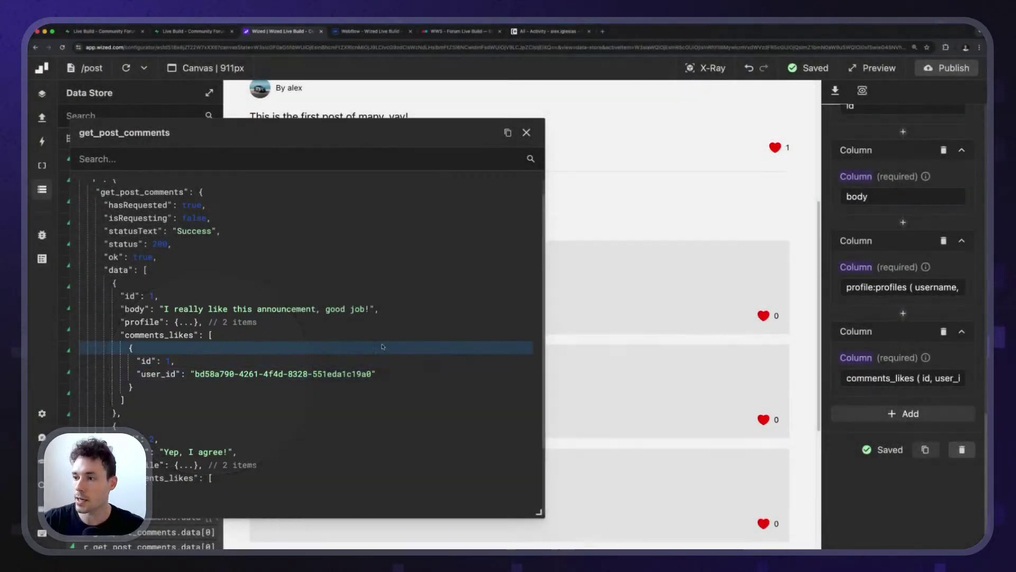
click(526, 132)
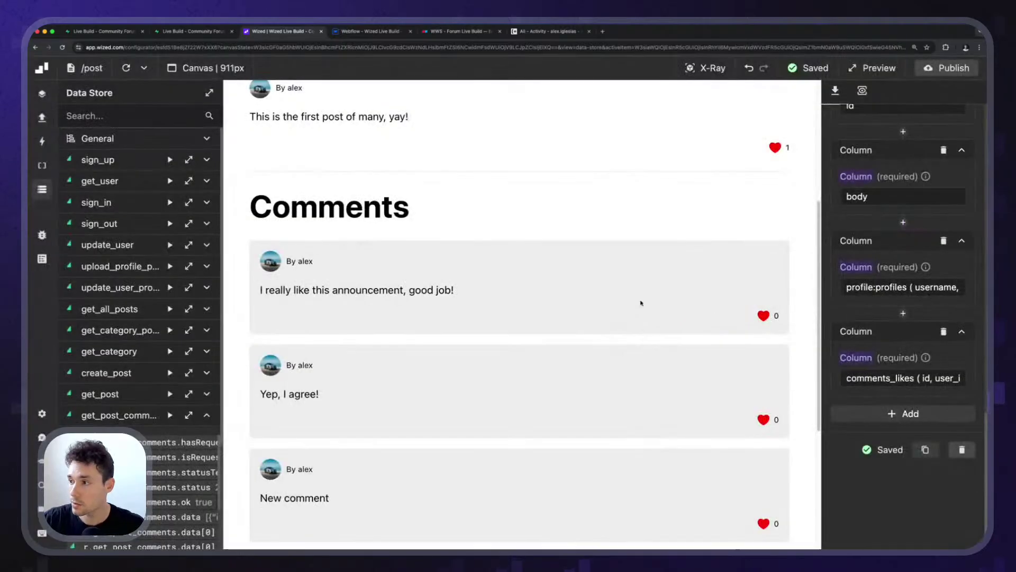
click(721, 64)
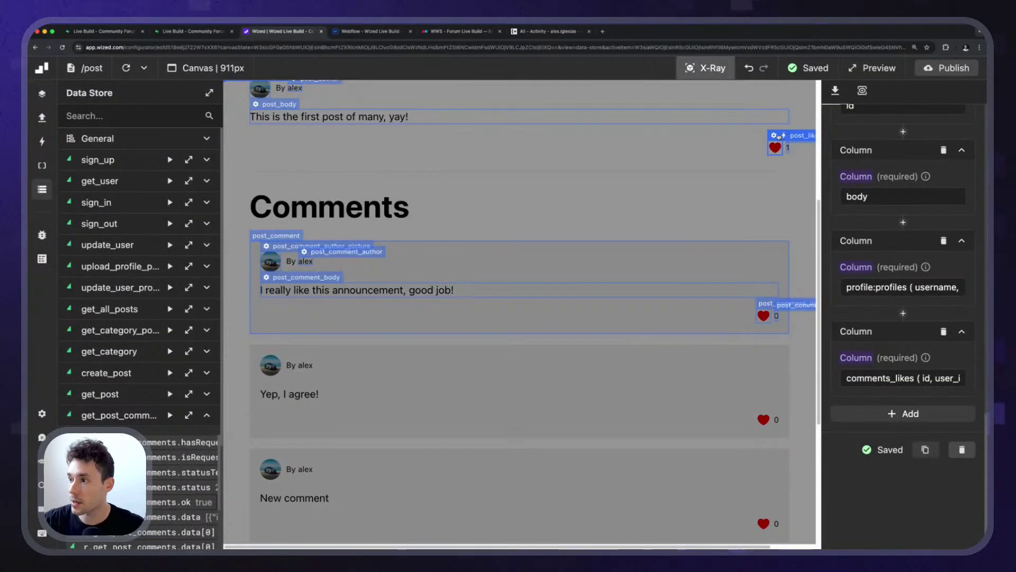
Inspect post_like_button's settings and locate the unlinked element in the Elements list.
click(779, 136)
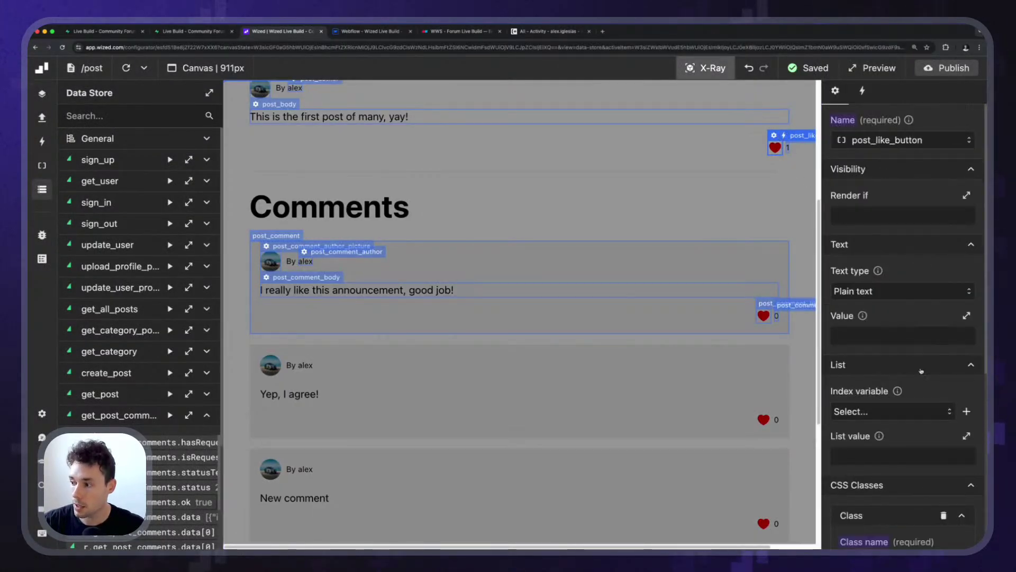
scroll(921, 371, down, 6)
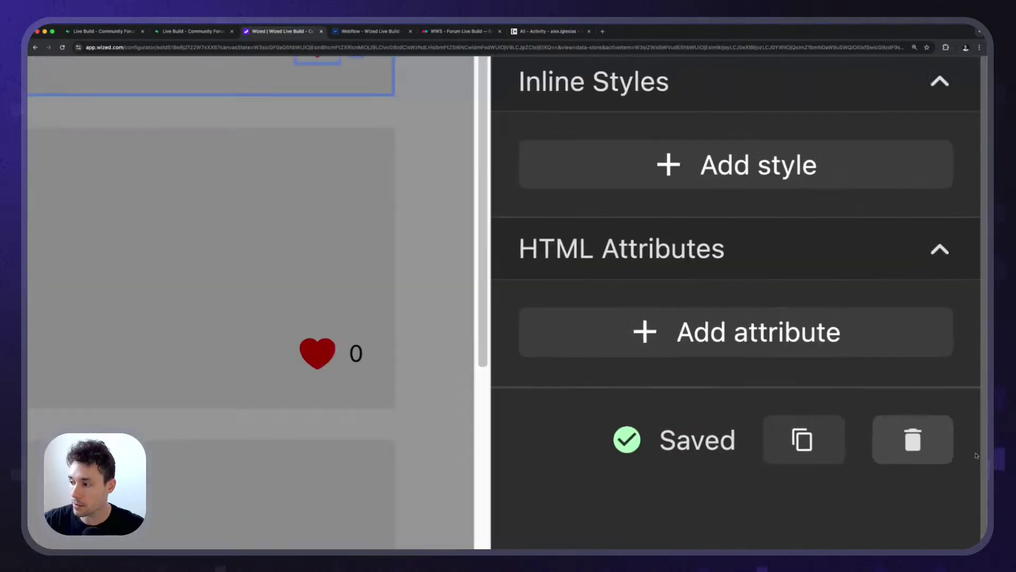
click(925, 449)
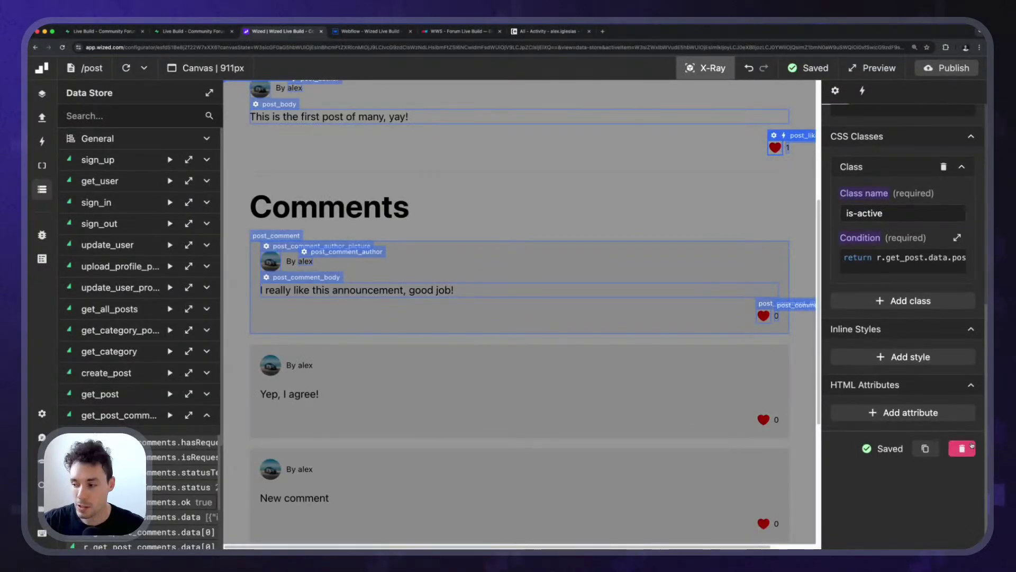
scroll(952, 457, up, 1)
scroll(927, 455, up, 8)
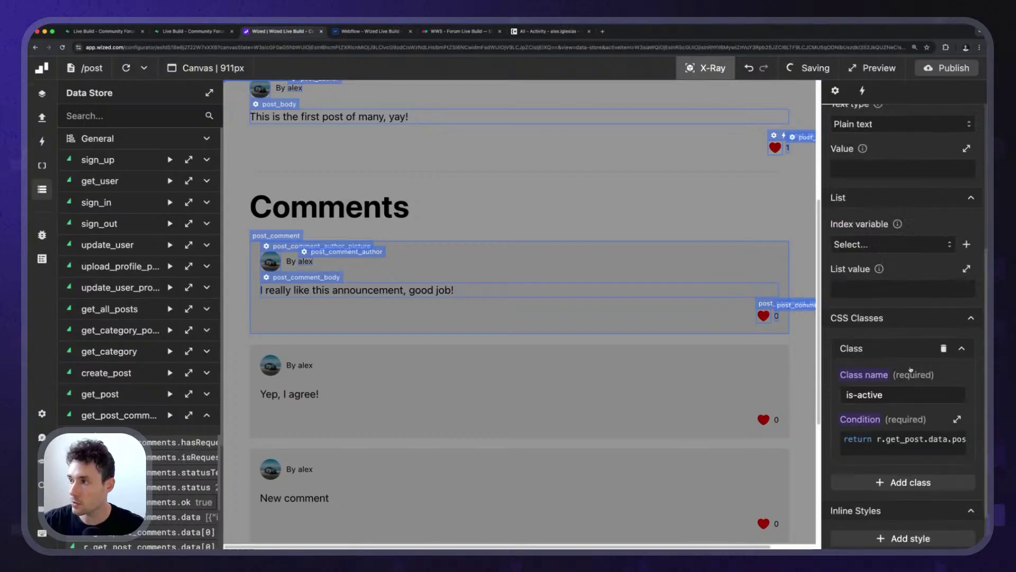
click(42, 165)
scroll(99, 382, down, 10)
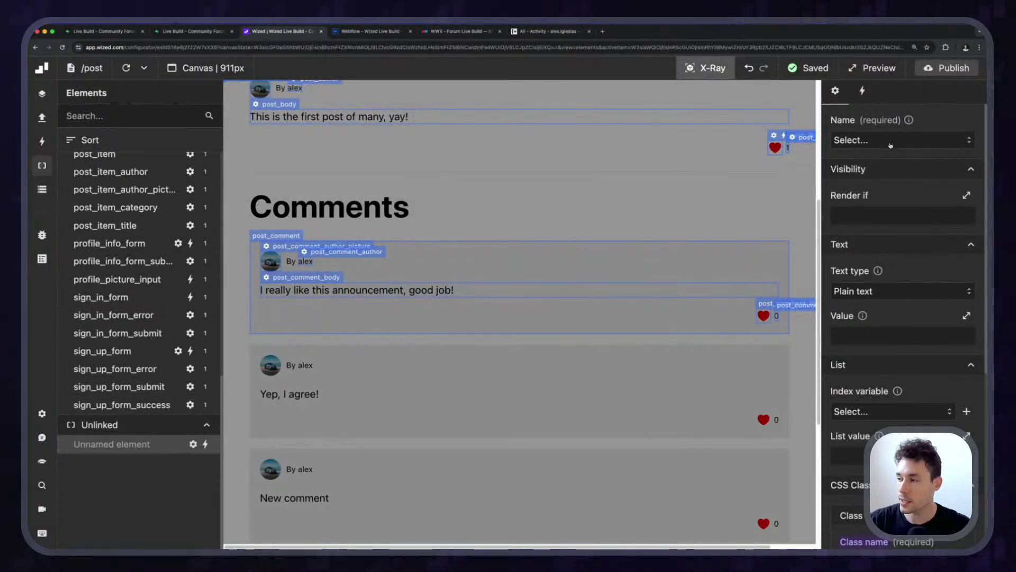
Name the unlinked element post_comment_like and review its is-active condition code.
click(874, 140)
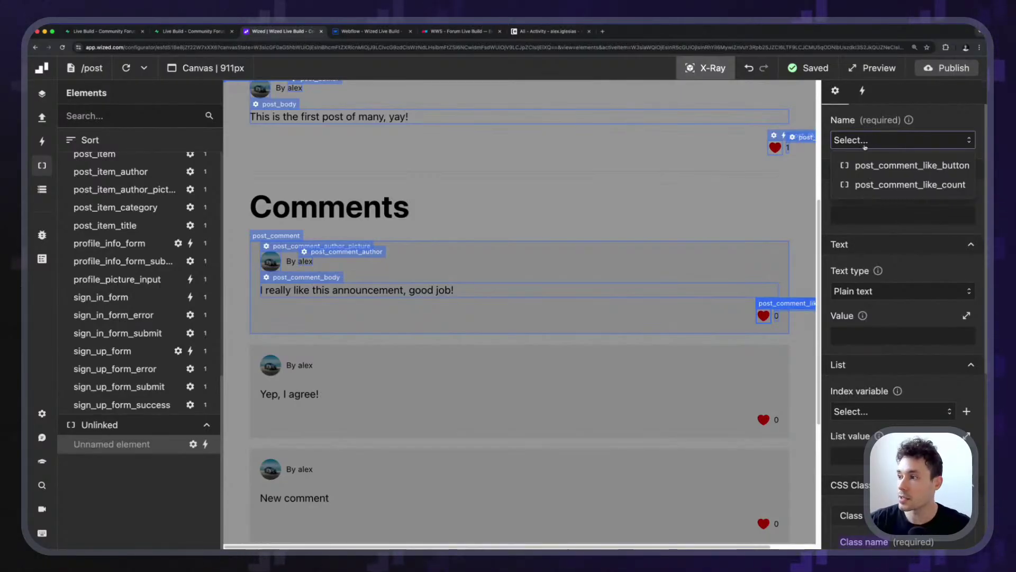
click(890, 166)
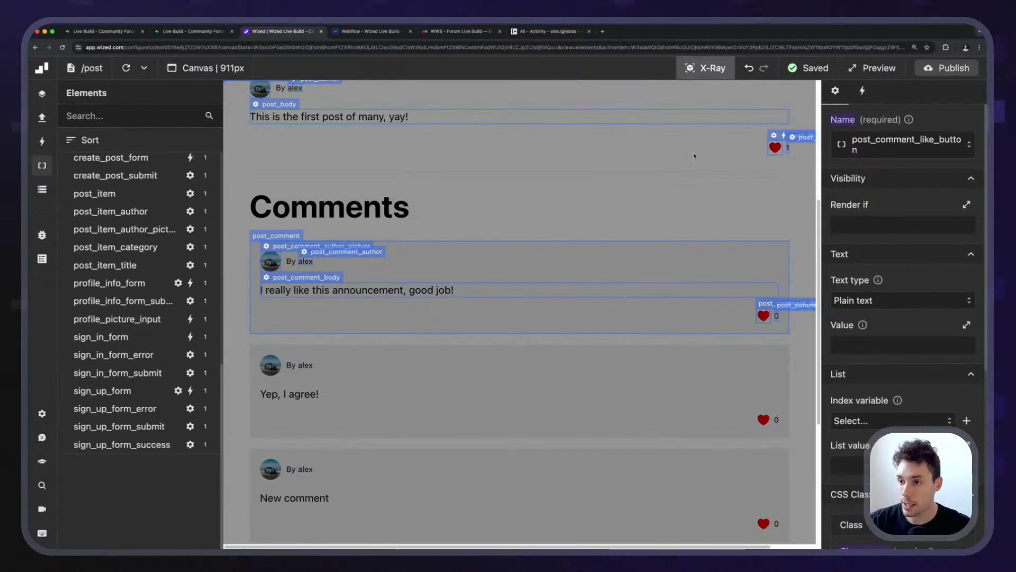
scroll(900, 211, down, 6)
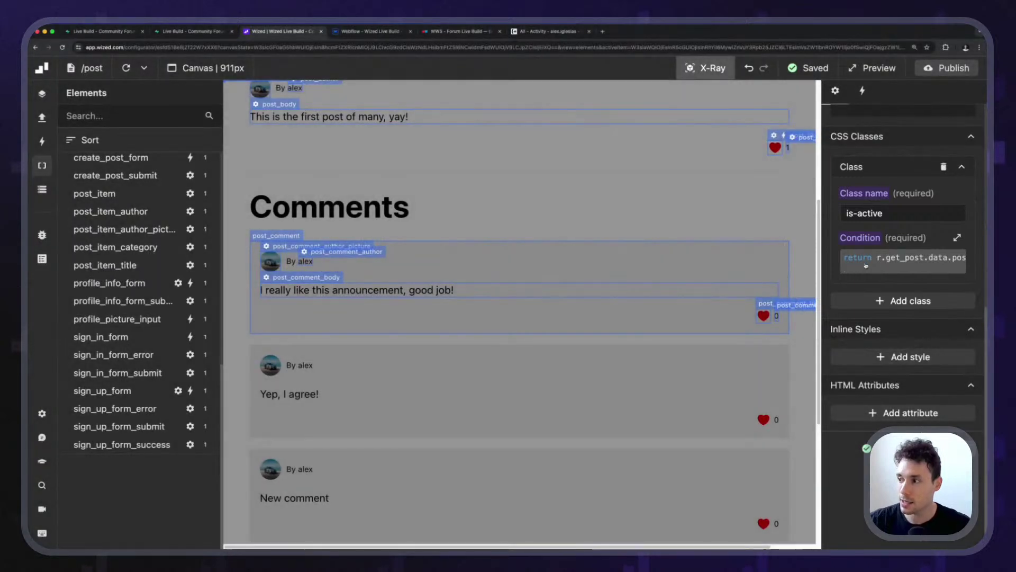
click(866, 266)
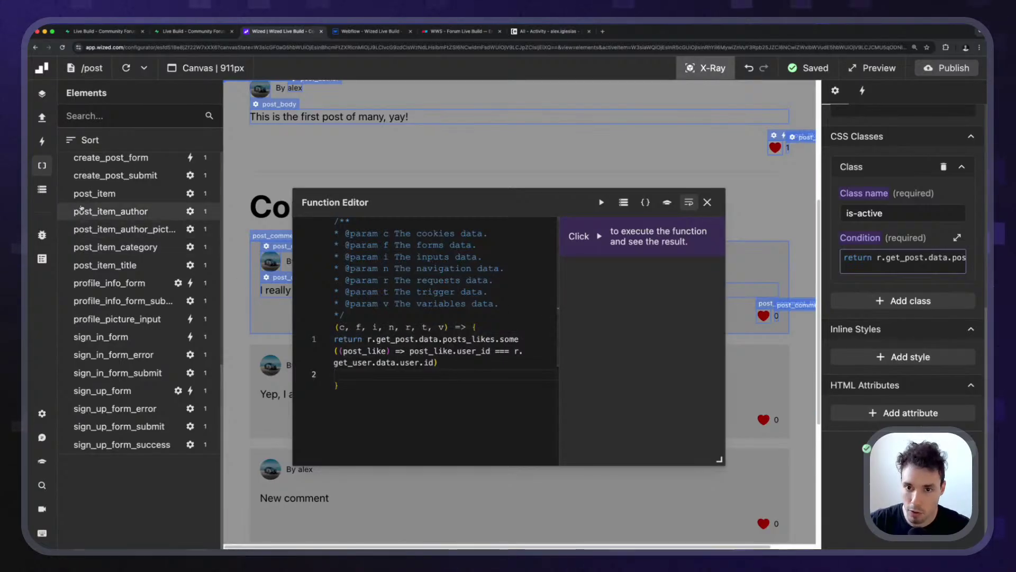
click(707, 202)
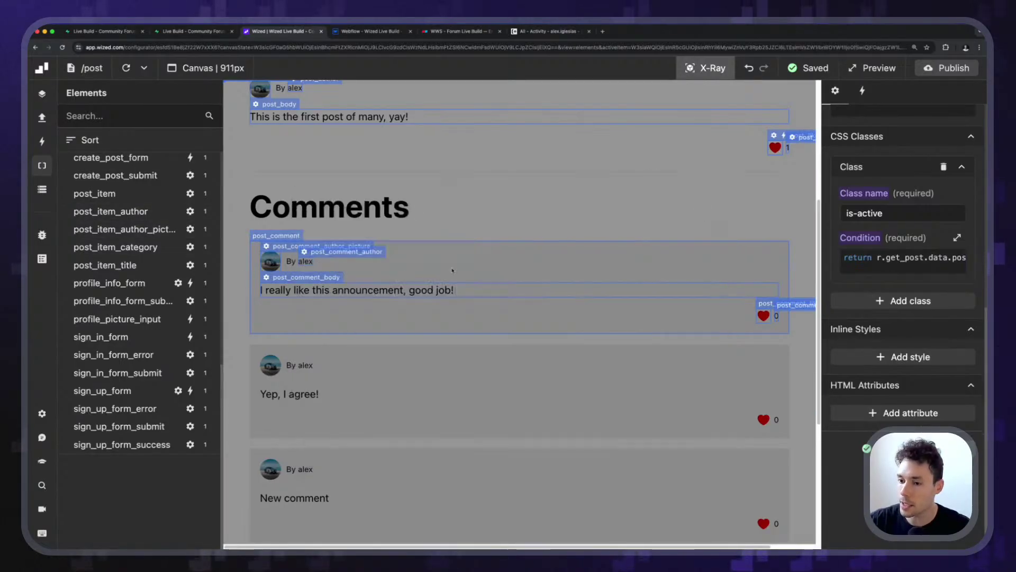
click(705, 68)
click(706, 67)
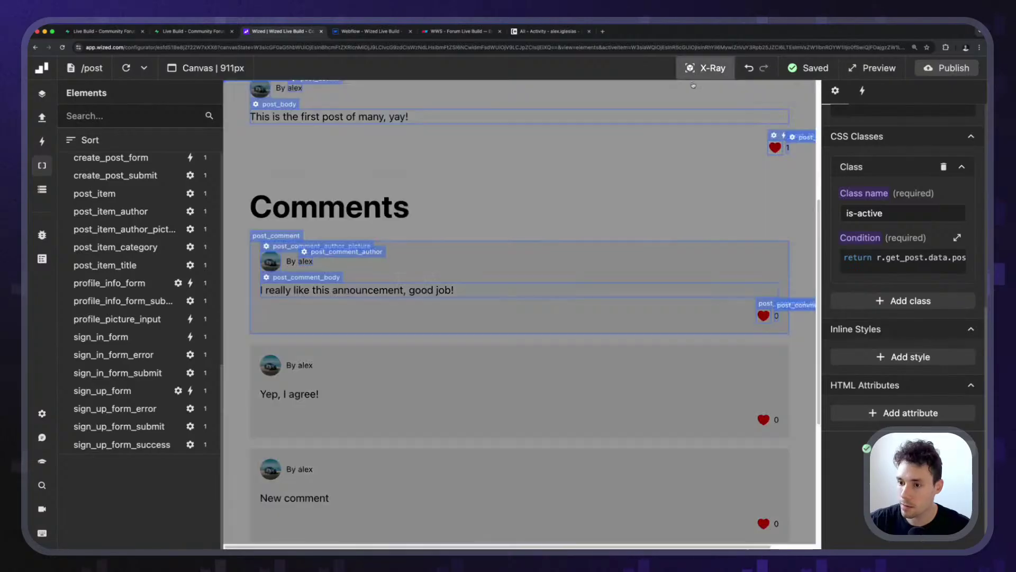
Copy r.get_post_comments.data[v.index] from post_comment_body's text value and select the like counter.
click(268, 235)
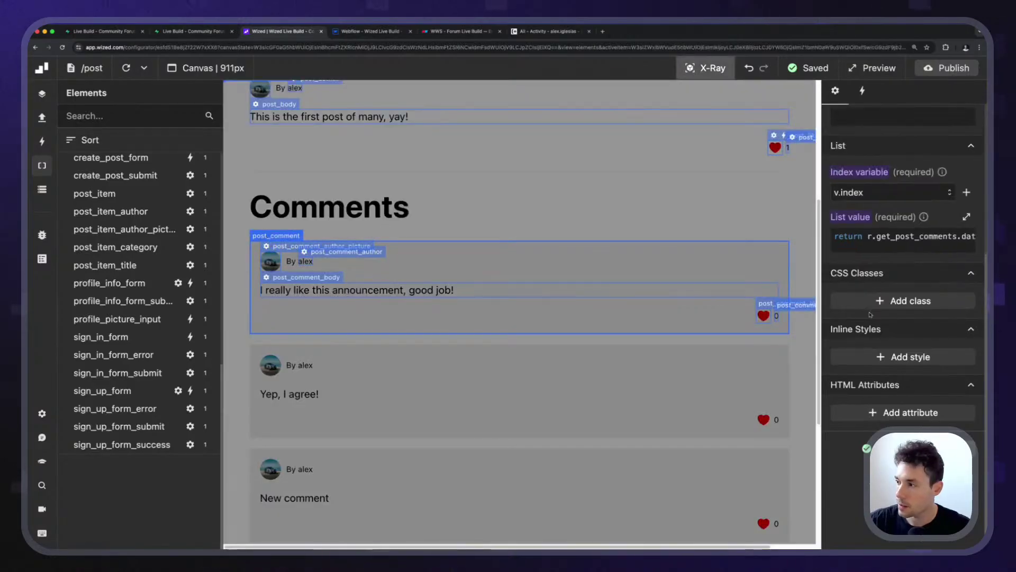
click(900, 236)
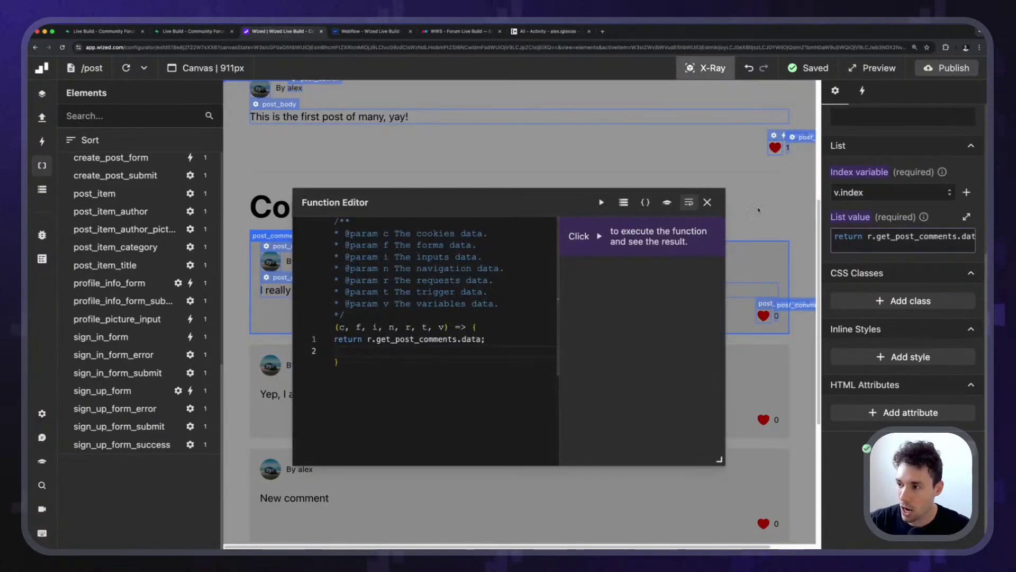
click(707, 202)
click(715, 69)
click(714, 69)
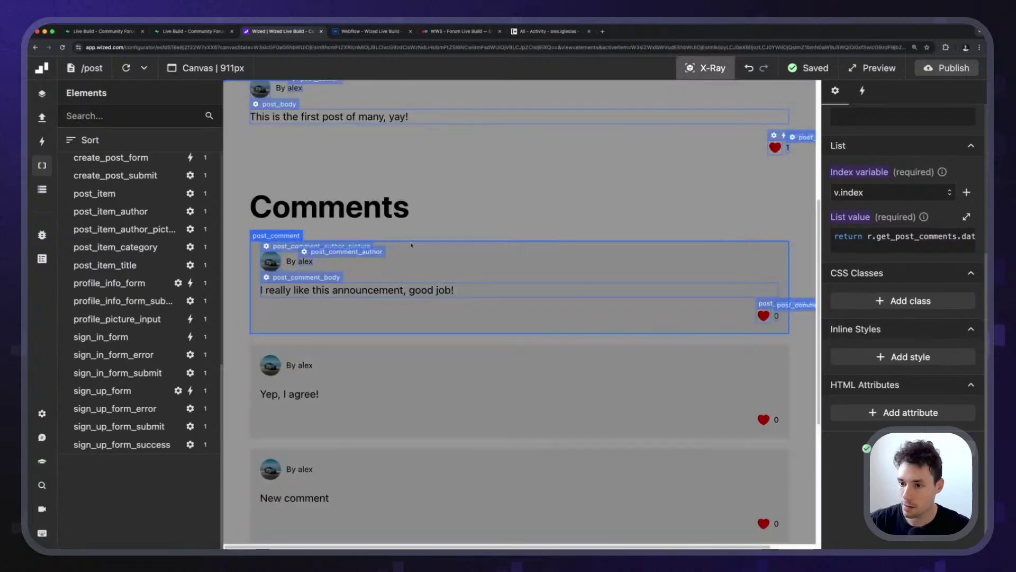
click(306, 285)
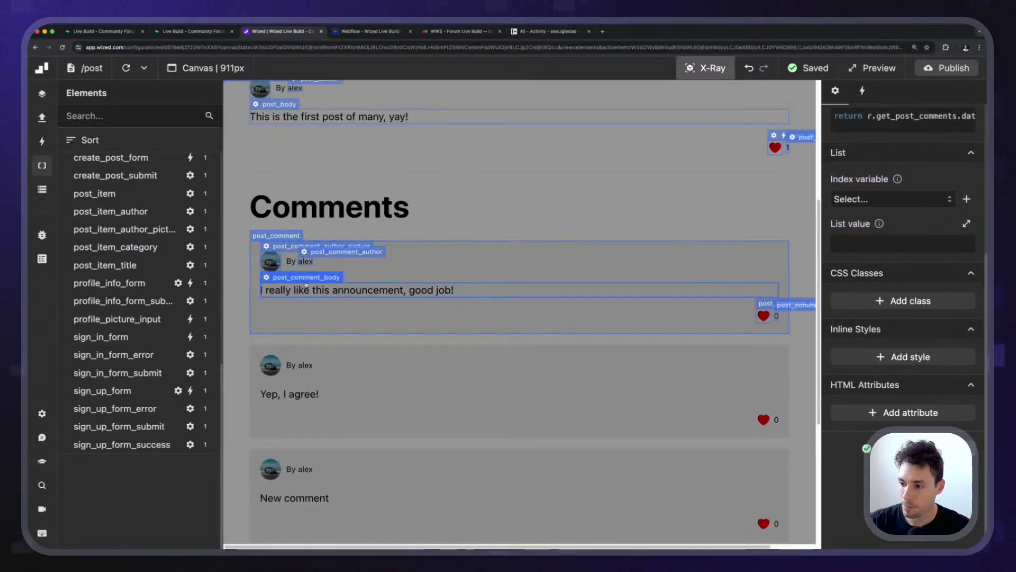
scroll(899, 235, up, 2)
click(900, 237)
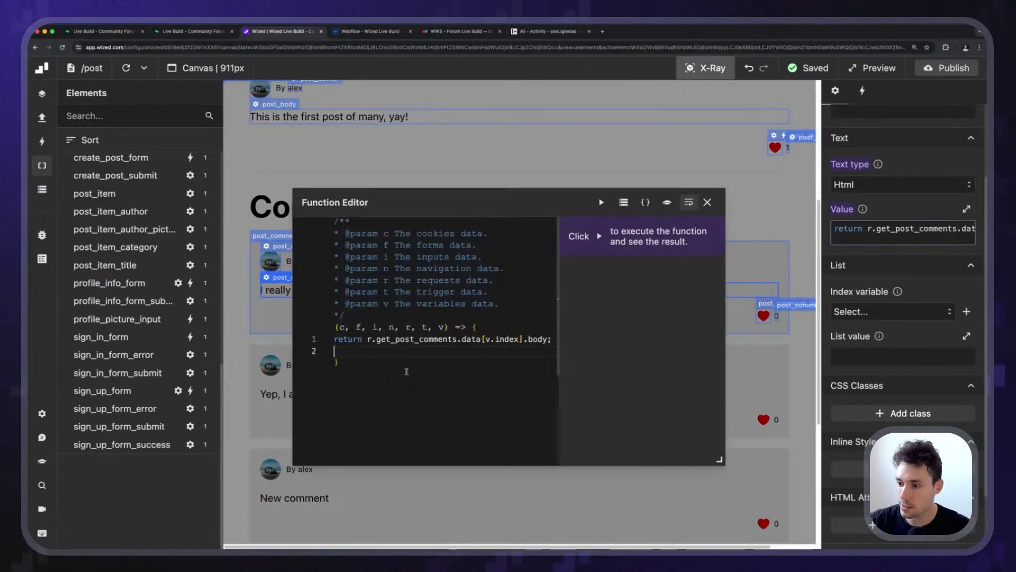
drag(367, 338, 524, 339)
key(super+c)
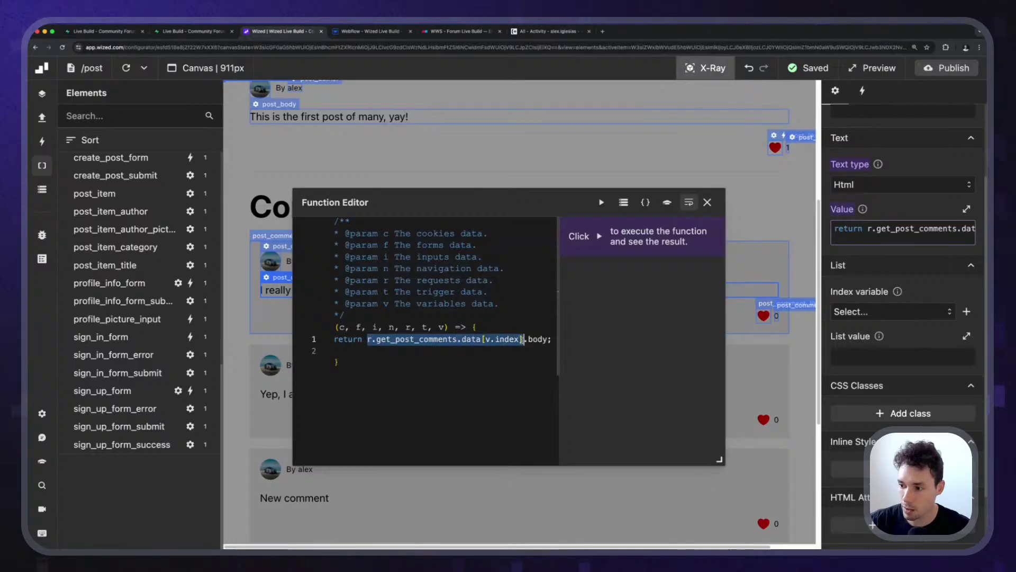
click(707, 202)
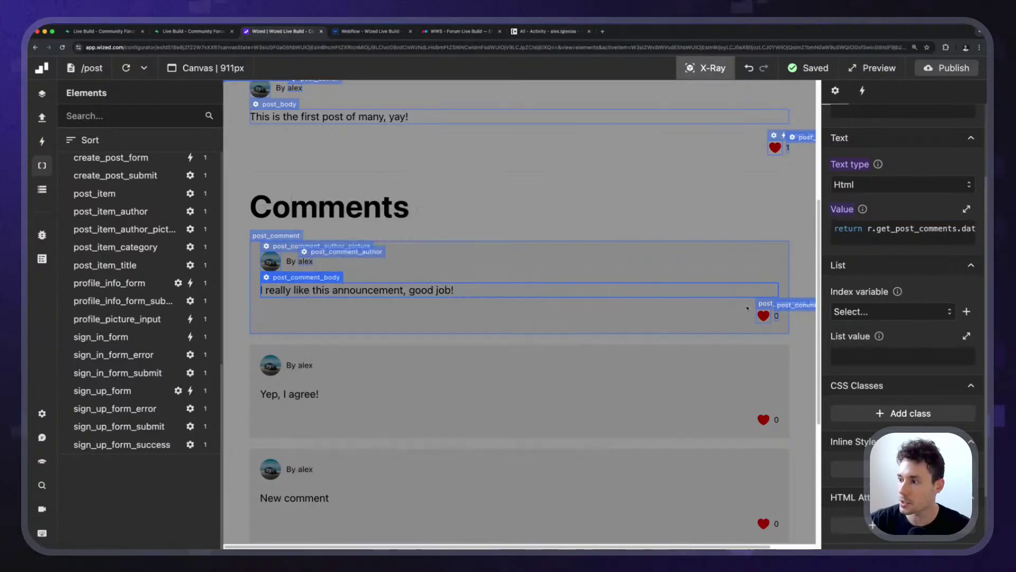
click(809, 303)
Point the is-active condition at r.get_post_comments.data[v.index].comments_likes, then format and run it.
click(854, 500)
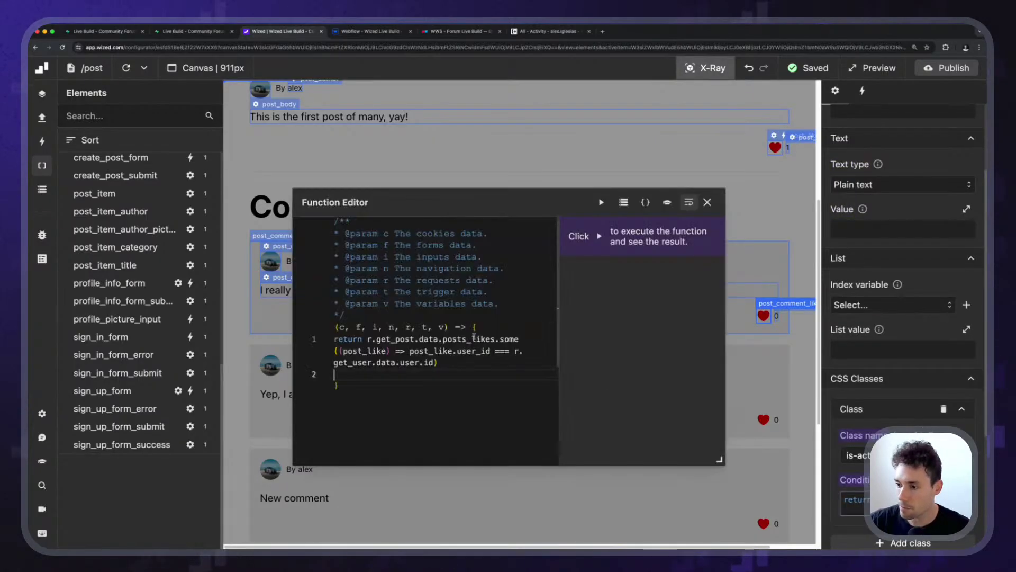
drag(368, 338, 499, 339)
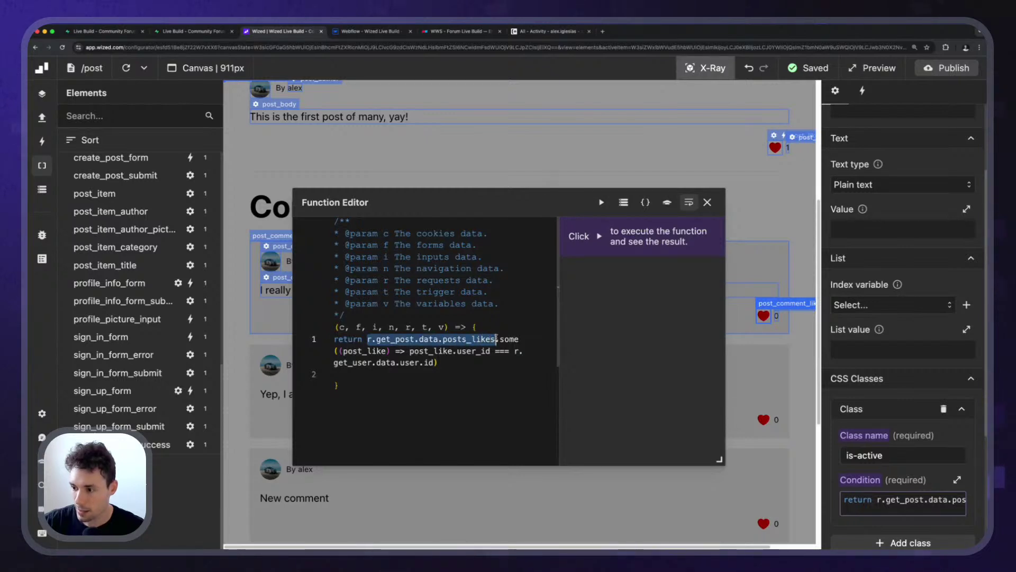
key(super+v)
text(.c)
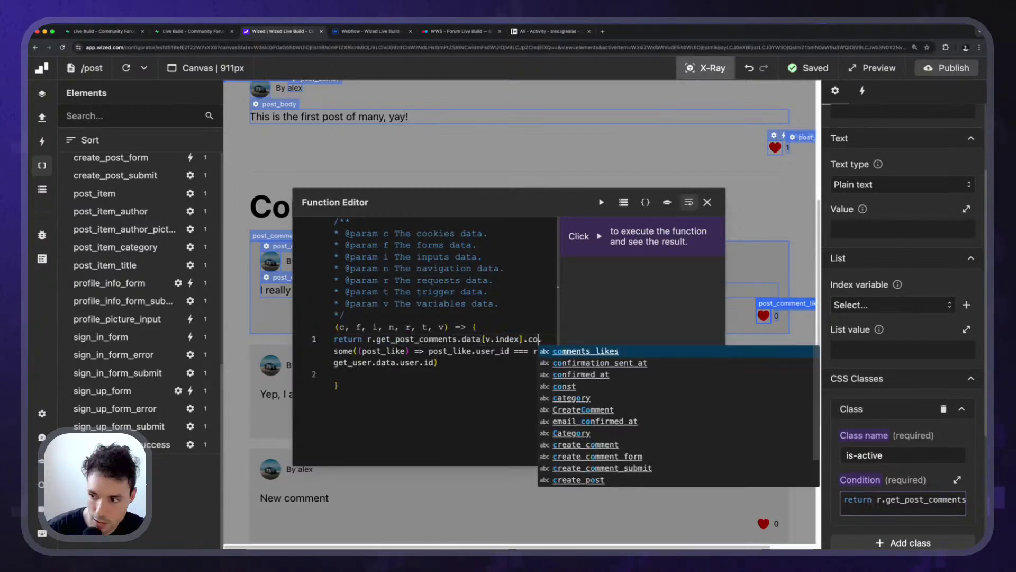
key(Return)
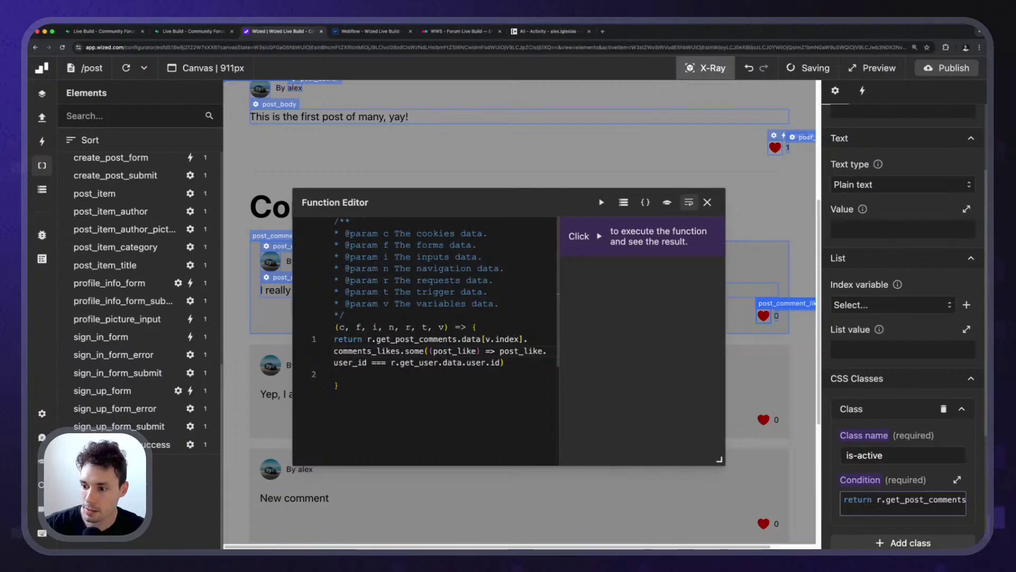
click(645, 202)
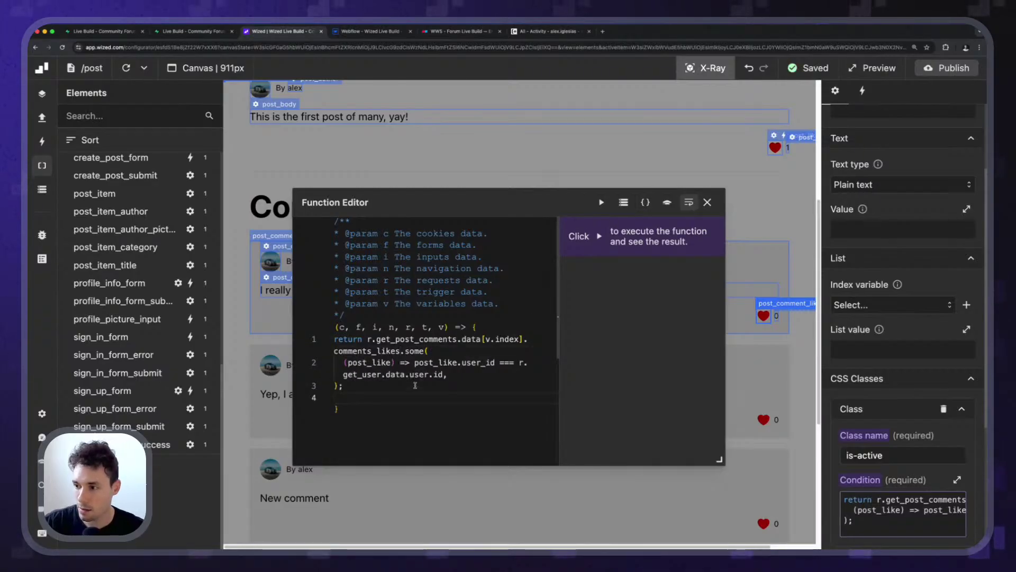
click(604, 201)
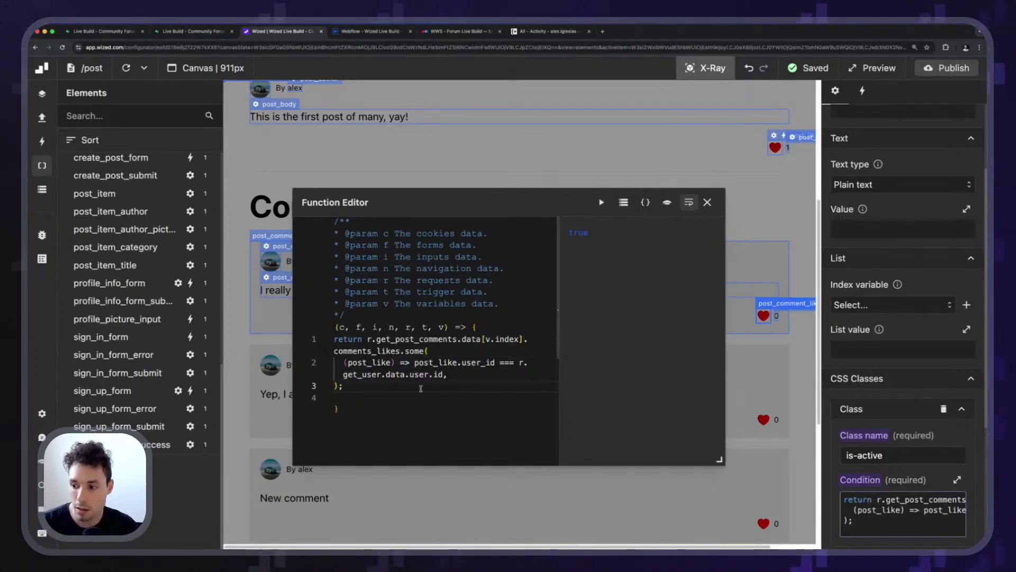
Rename the condition's post_like parameter to comment_like.
click(366, 362)
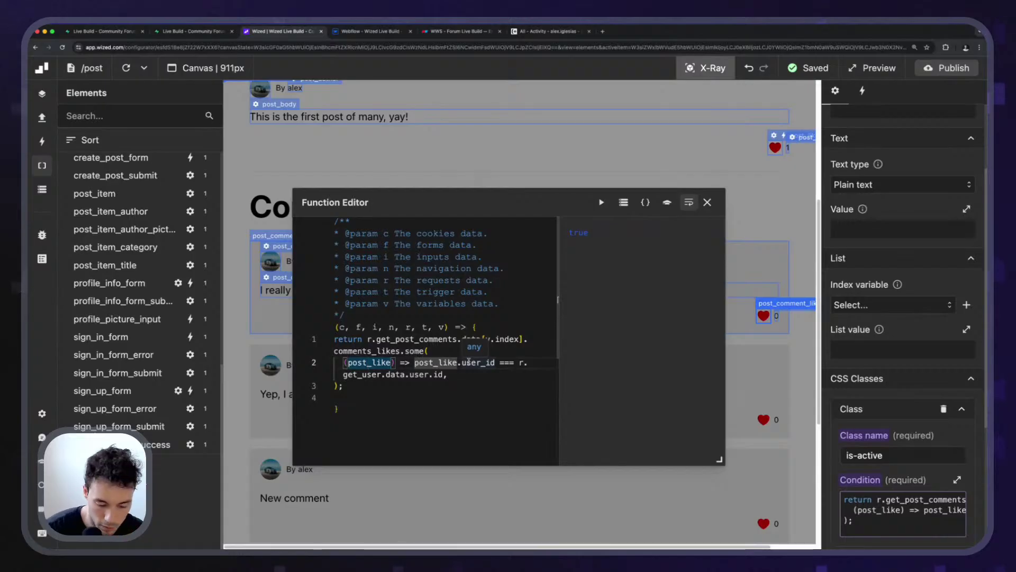
key(F2)
text(comment_like) => comment_like.user_id ===)
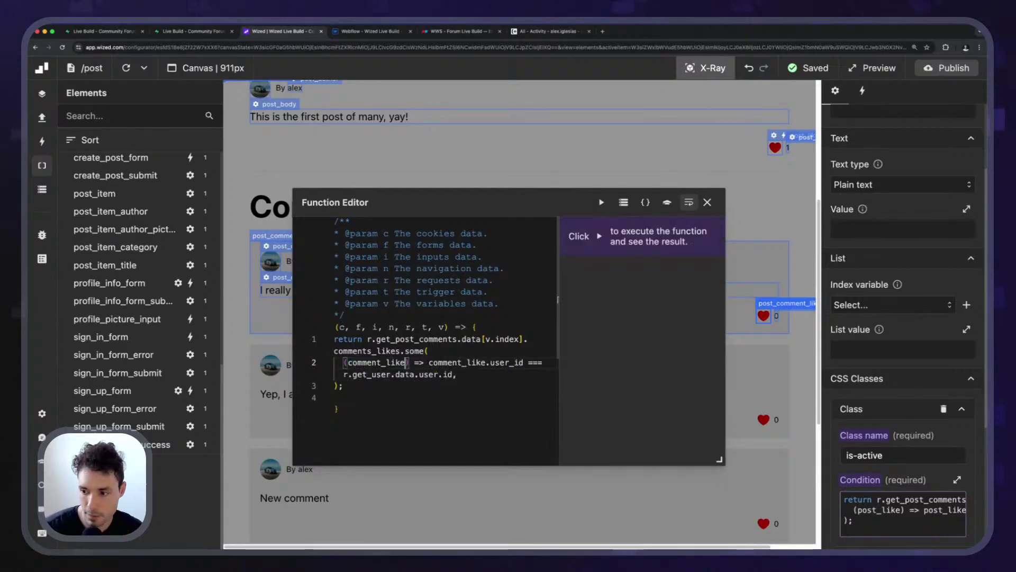
key(Return)
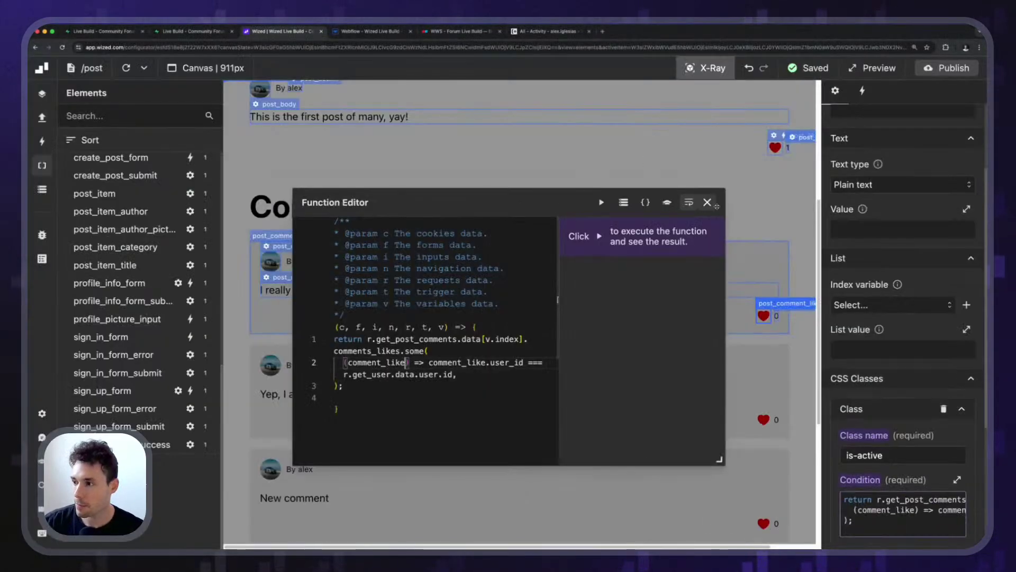
Close the editor, turn off X-Ray, and confirm only the first comment's heart is active.
click(707, 202)
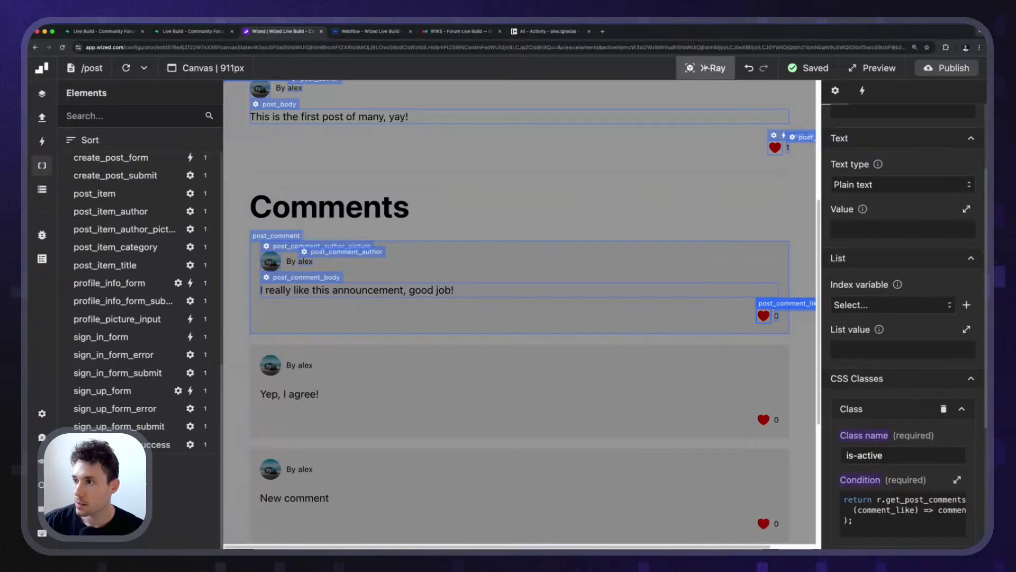
click(704, 67)
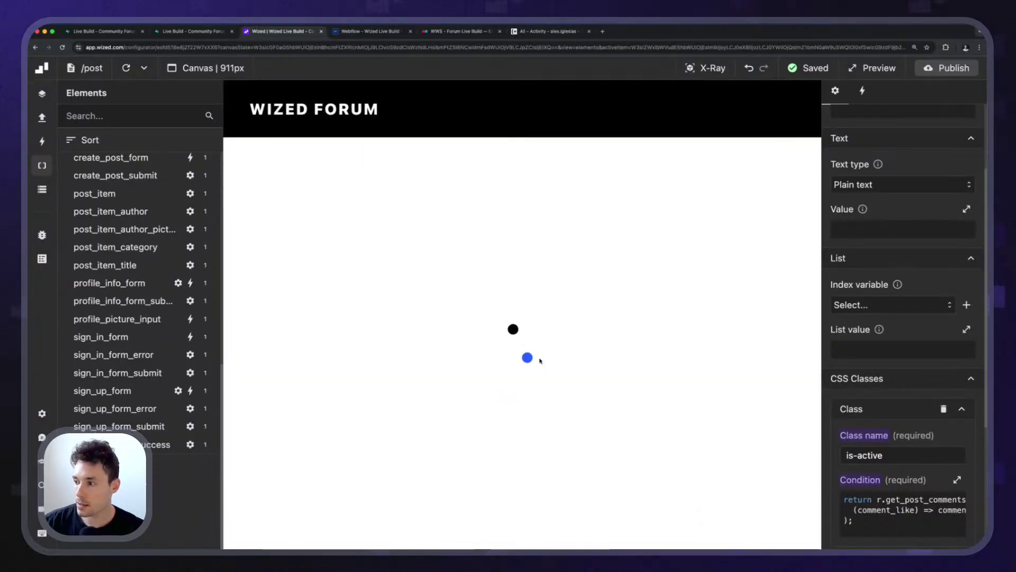
scroll(540, 363, up, 2)
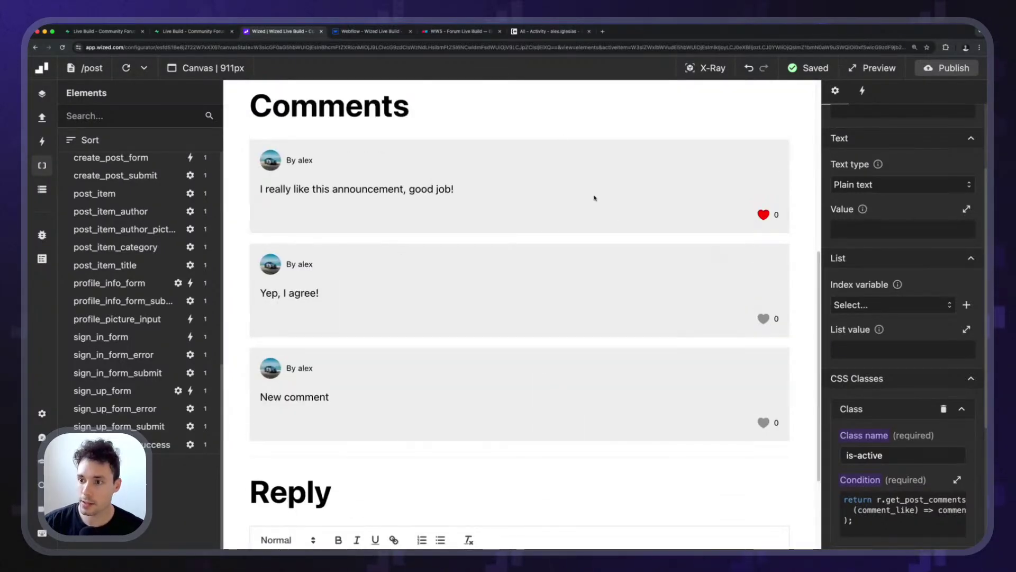
drag(265, 189, 783, 208)
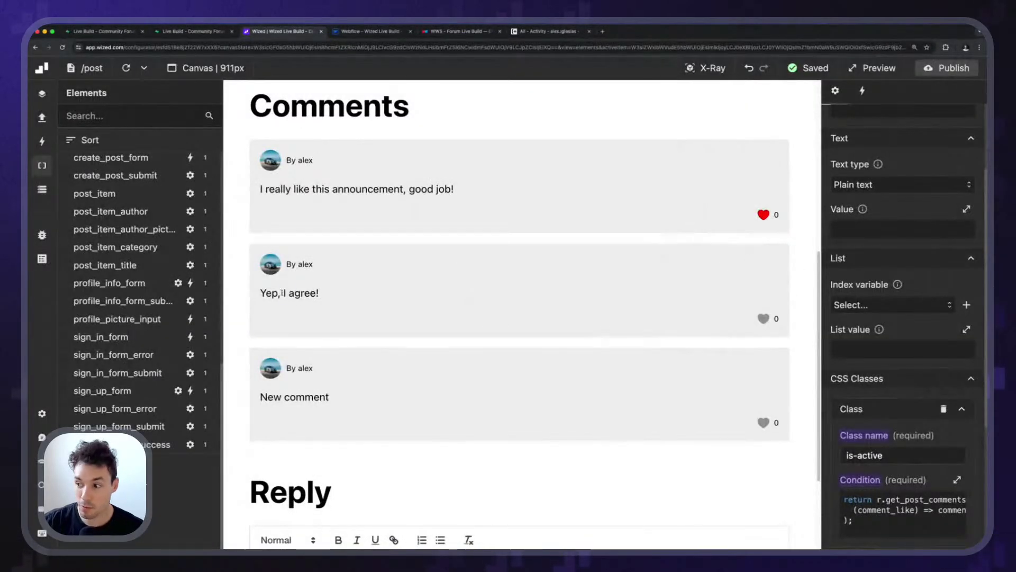
drag(283, 292, 321, 294)
click(414, 343)
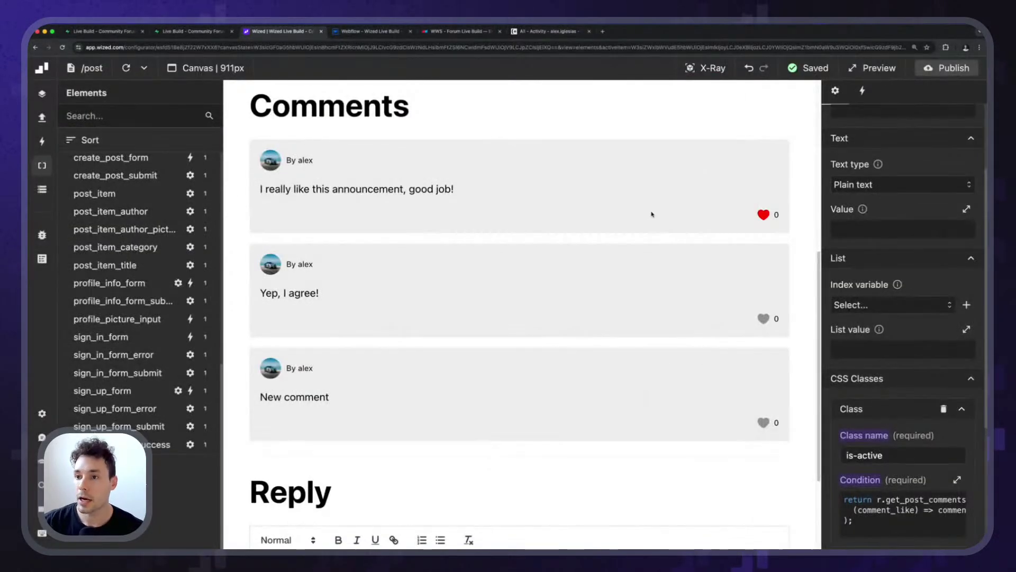
Show the like element's click actions running like_post or unlike_post conditionally.
scroll(653, 216, up, 3)
click(713, 68)
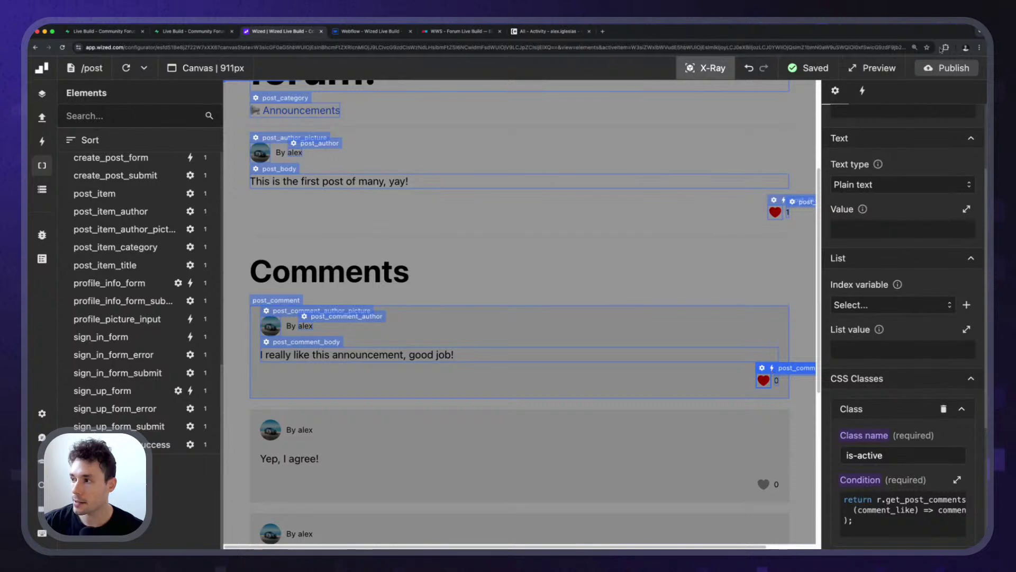
click(862, 91)
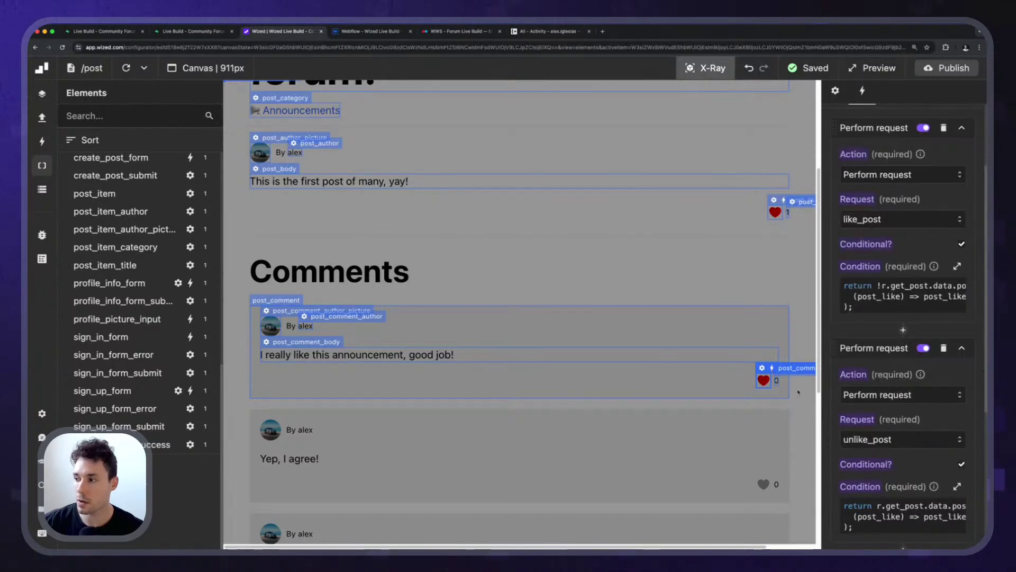
scroll(911, 264, up, 2)
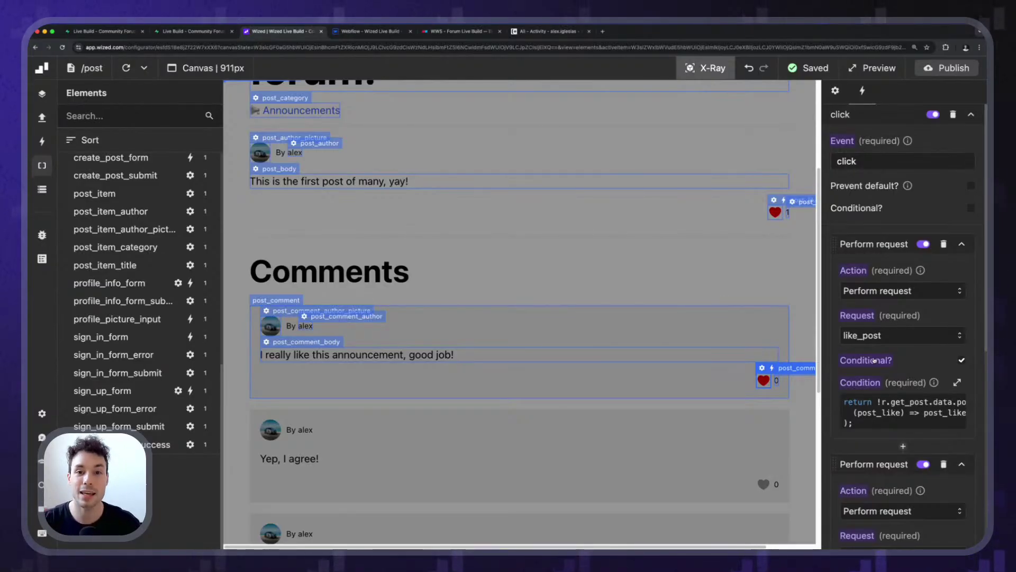
Duplicate the like_post request and name the copy like_comment.
click(42, 117)
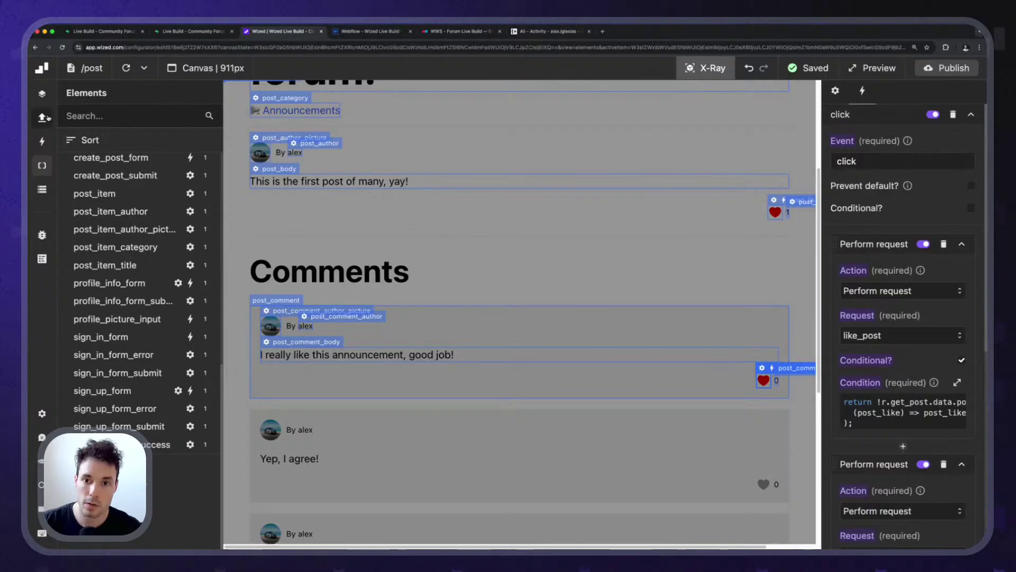
click(143, 263)
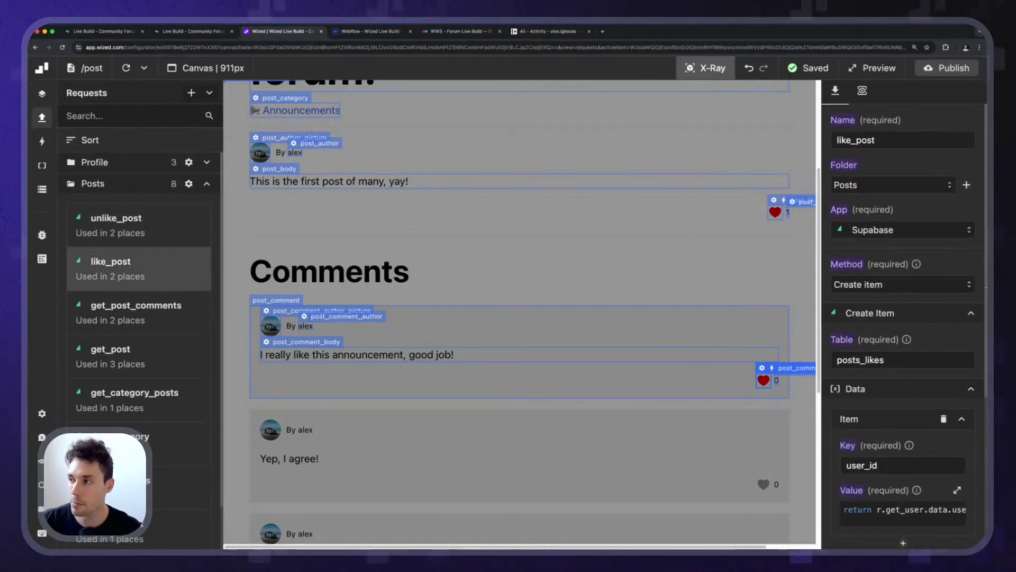
scroll(946, 330, down, 5)
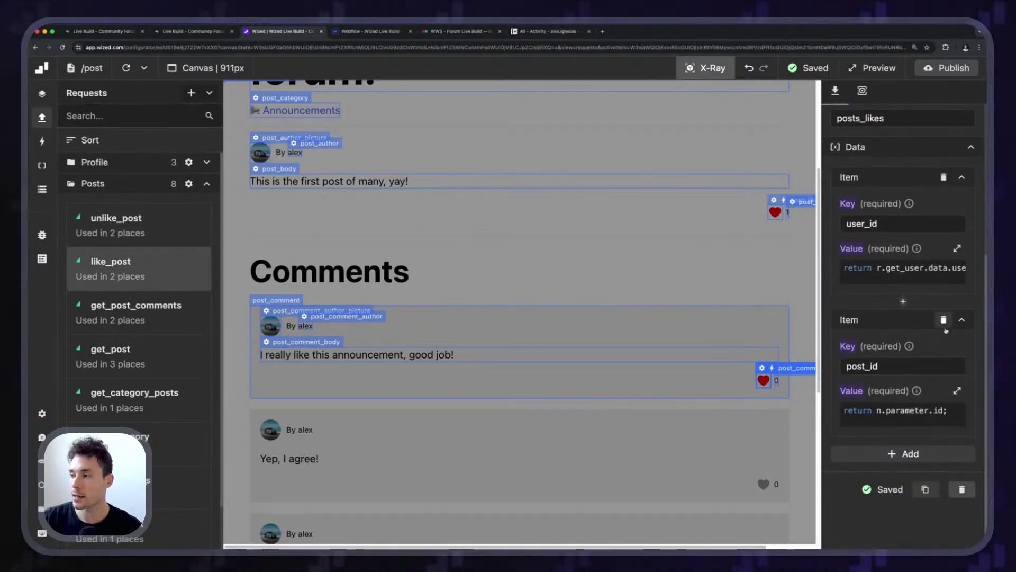
scroll(945, 331, up, 5)
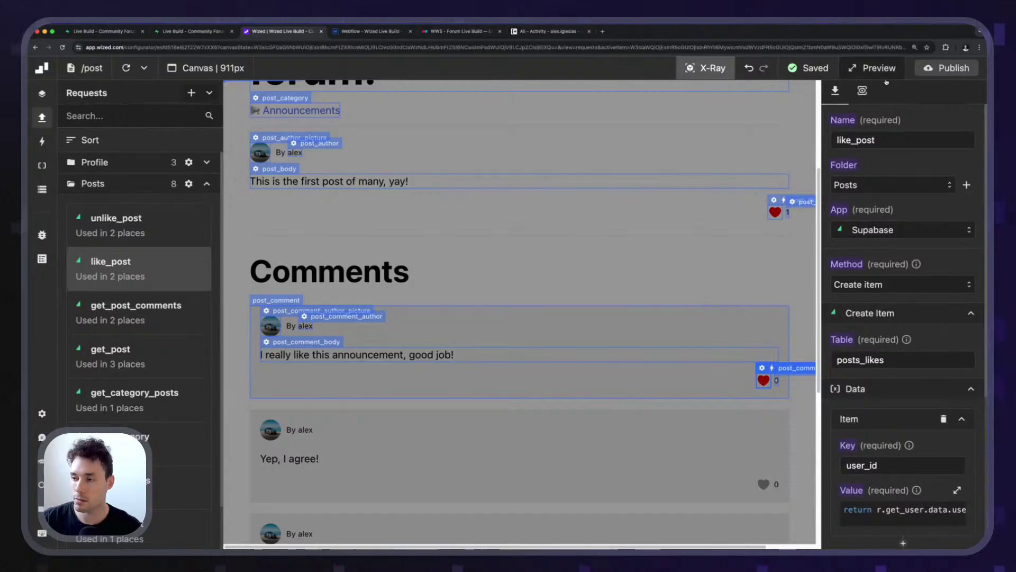
scroll(910, 344, down, 5)
click(924, 449)
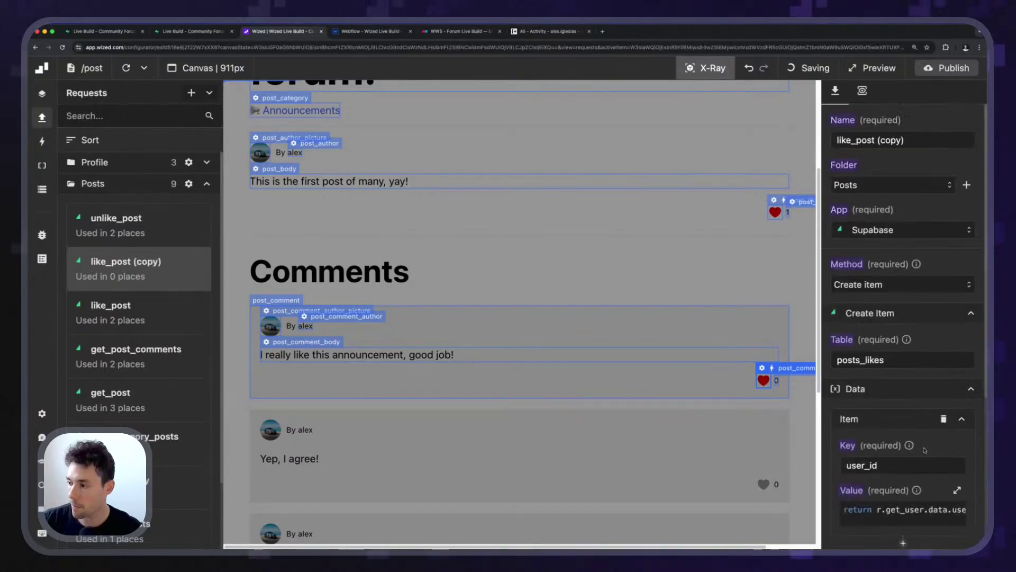
triple_click(862, 139)
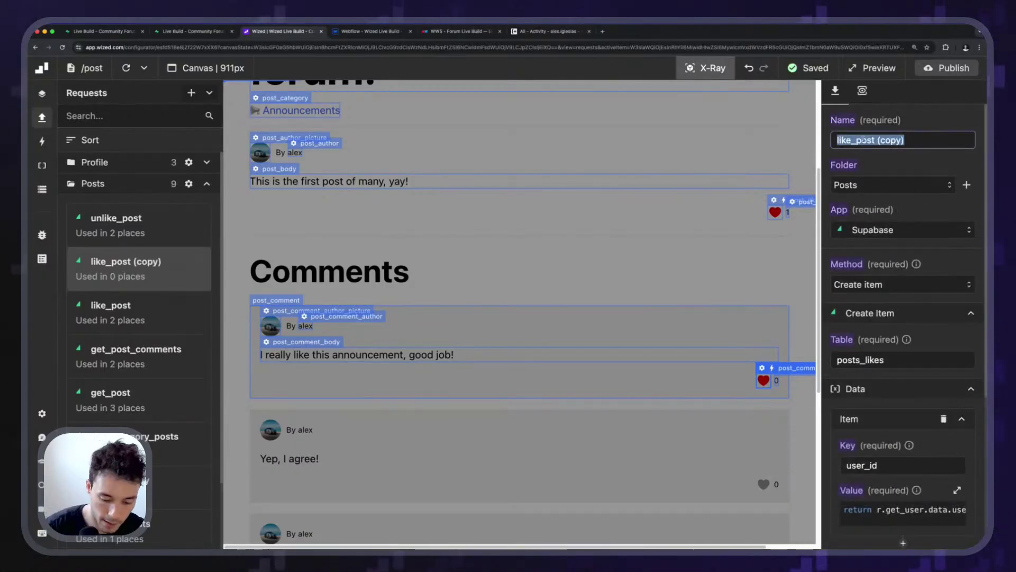
text(list_co)
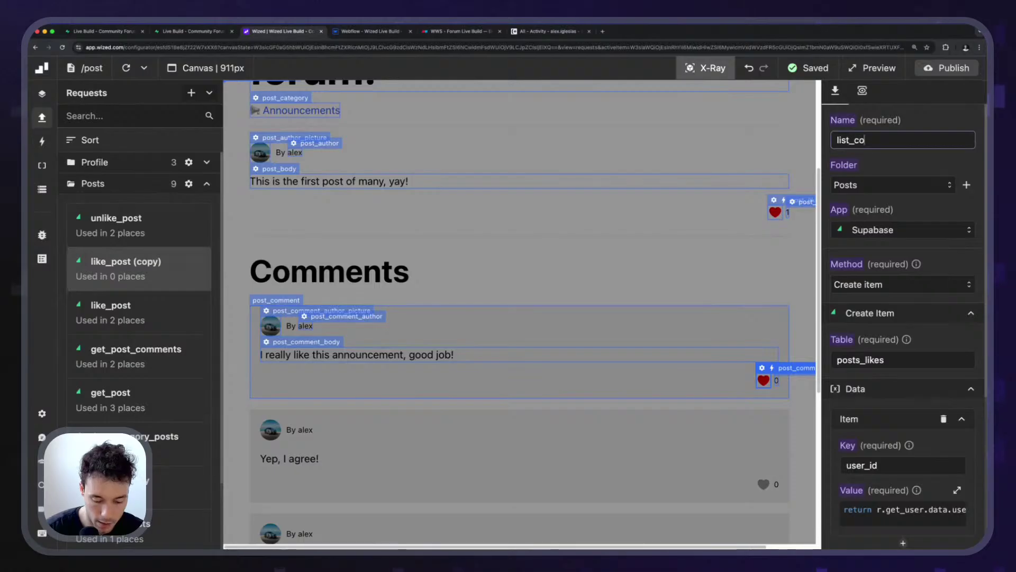
text(mment)
double_click(893, 140)
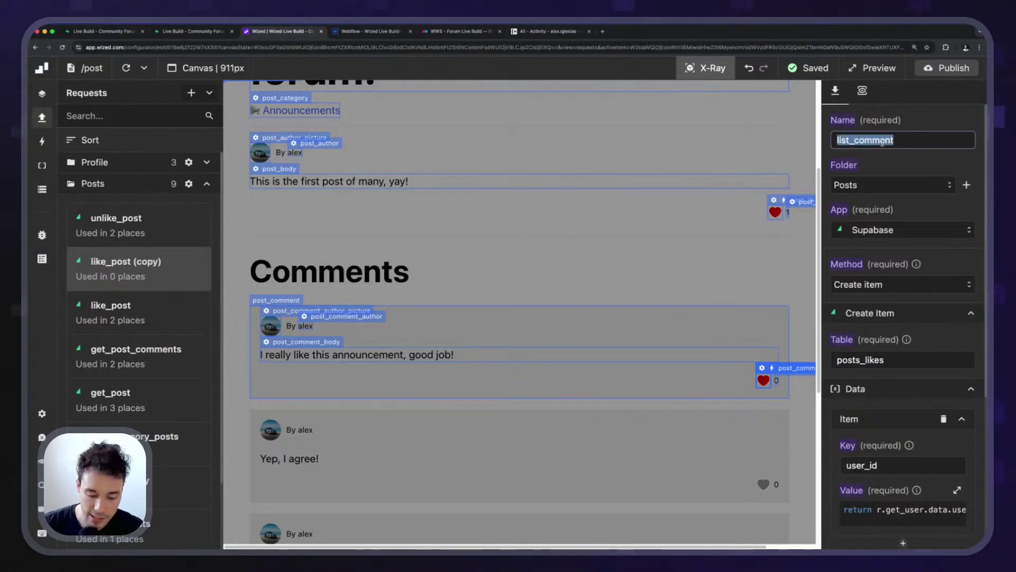
text(like_comment)
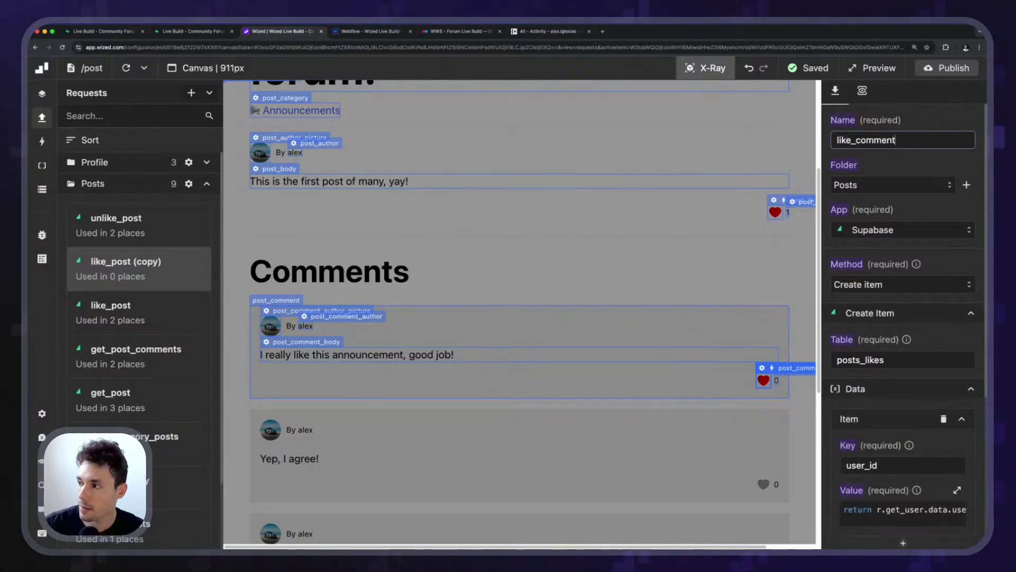
Set like_comment's table to comments_likes and rename its second key to comment_id.
scroll(900, 211, down, 3)
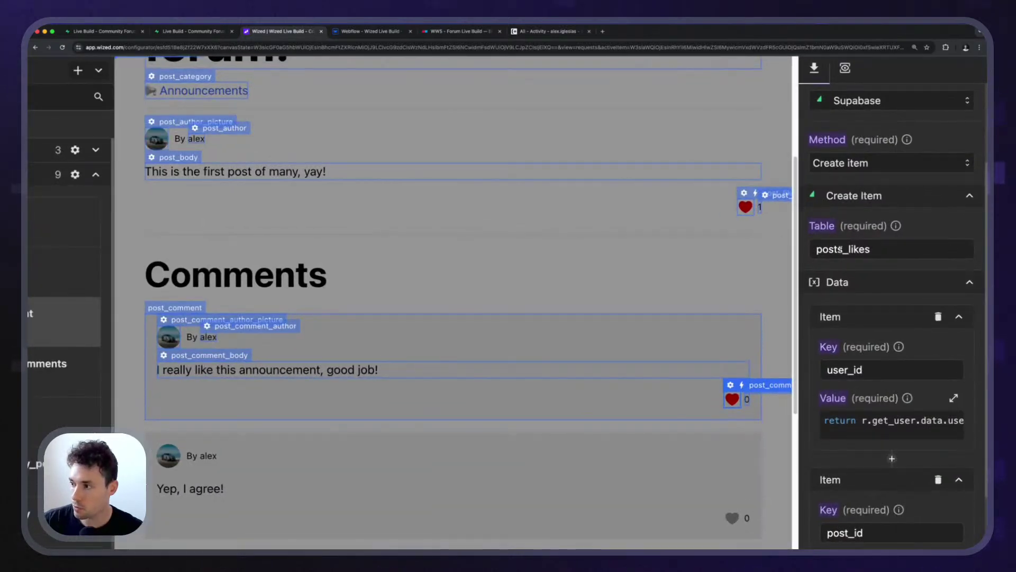
drag(841, 249, 816, 249)
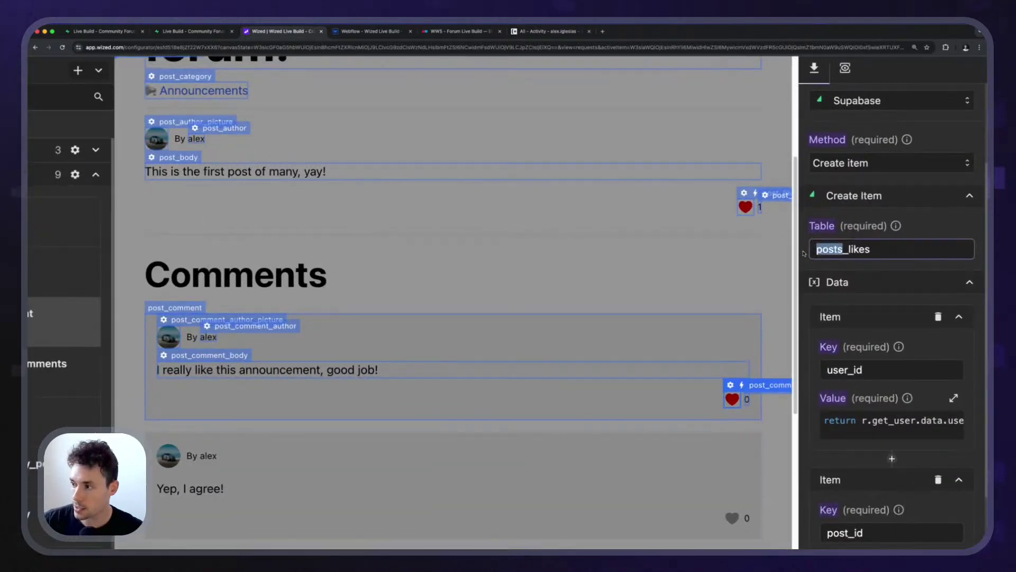
text(comments)
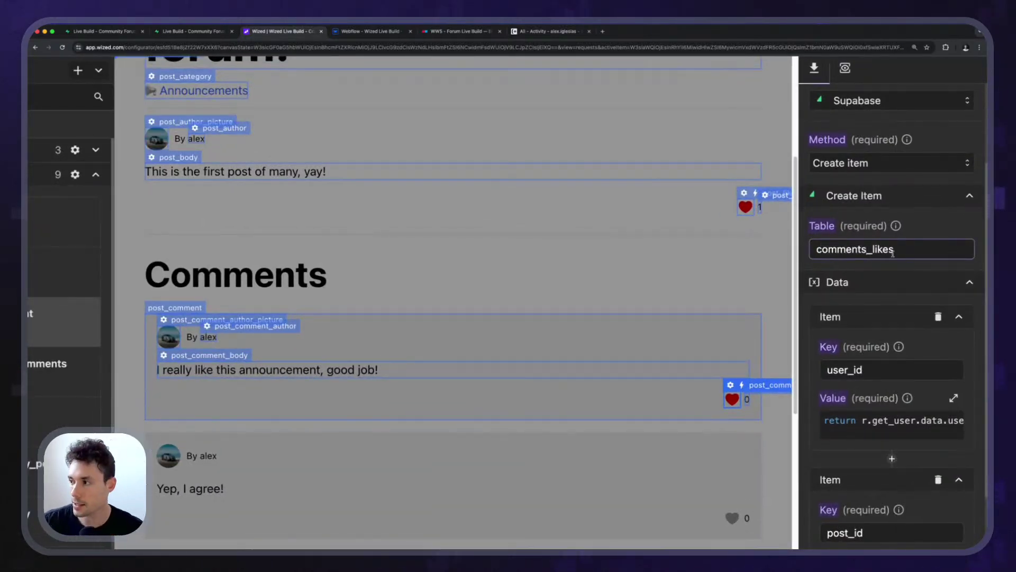
scroll(893, 254, down, 3)
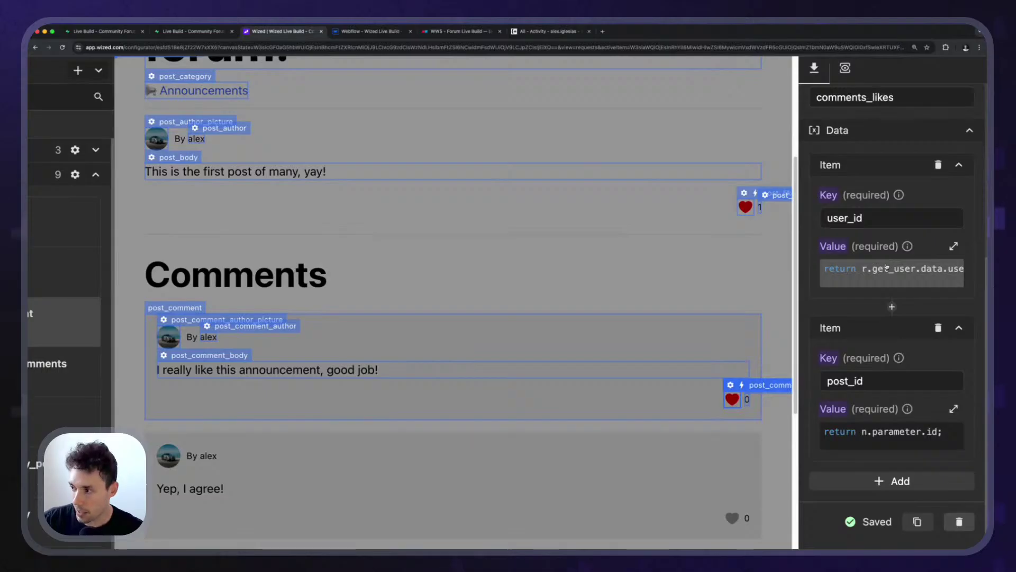
drag(849, 381, 808, 382)
text(comment)
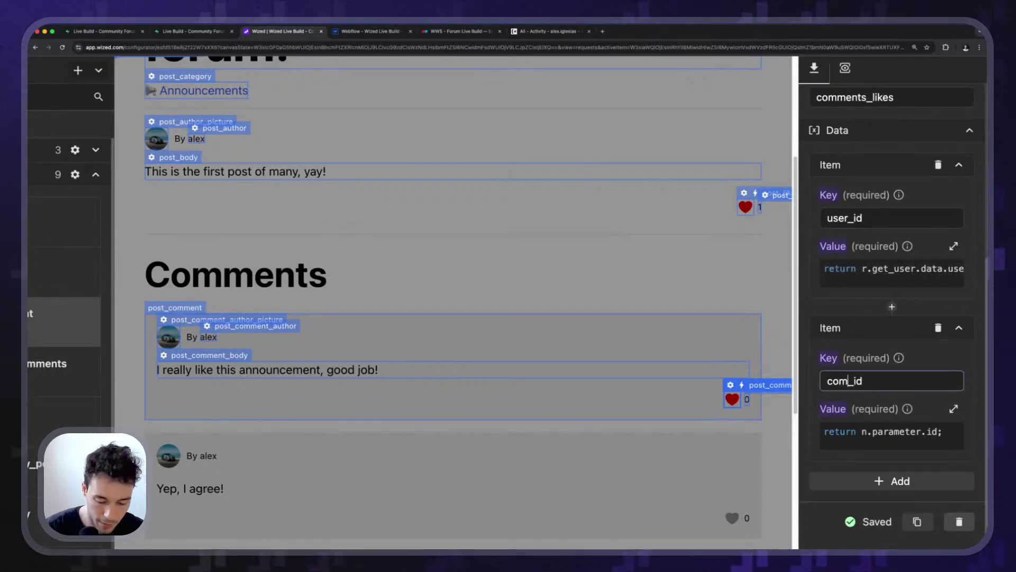
click(881, 445)
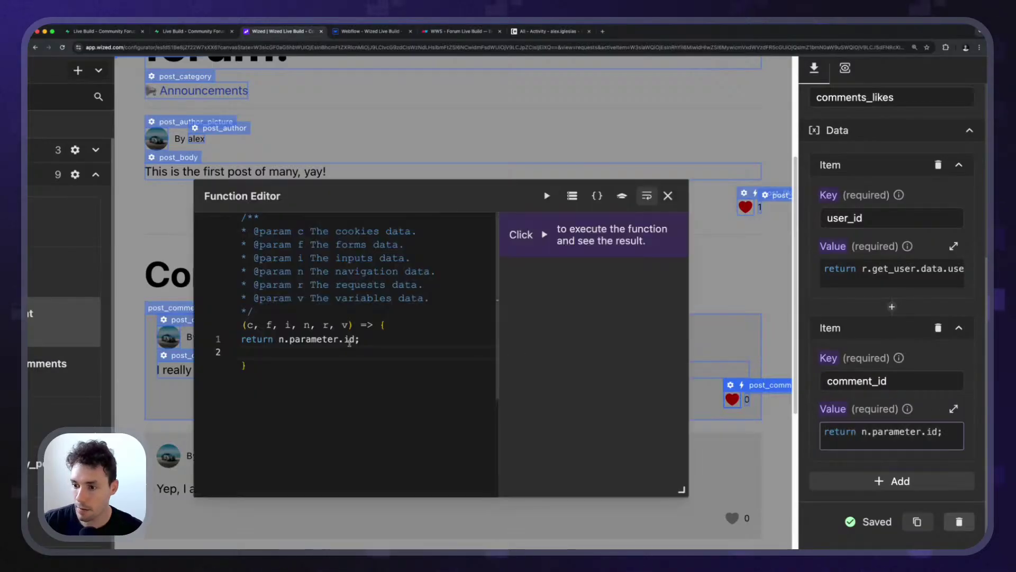
Make comment_id return r.get_post_comments.data[v.index].id; and verify it by running.
drag(361, 339, 279, 341)
text(r.get_post_comments.data[v.index])
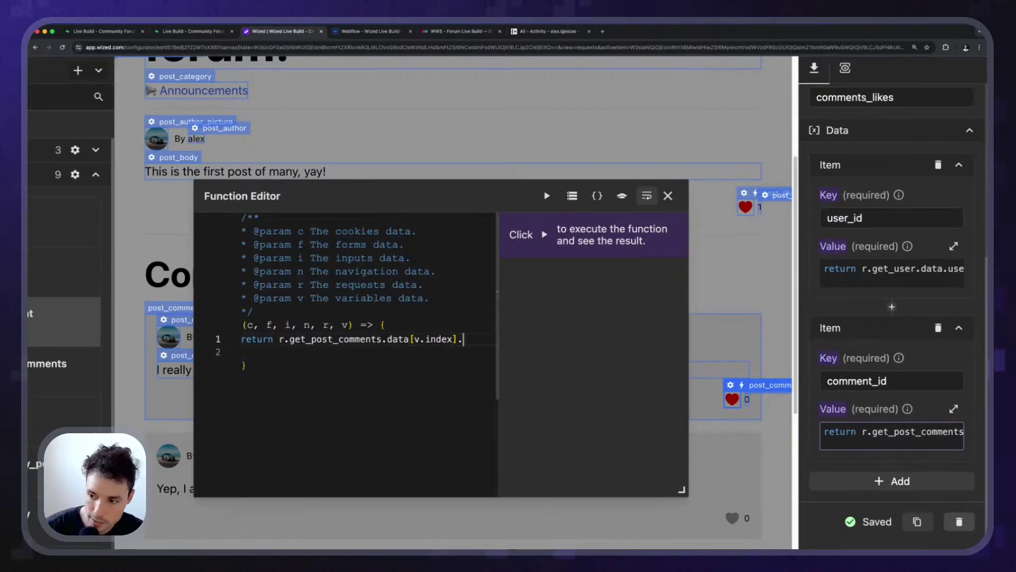
text(.id)
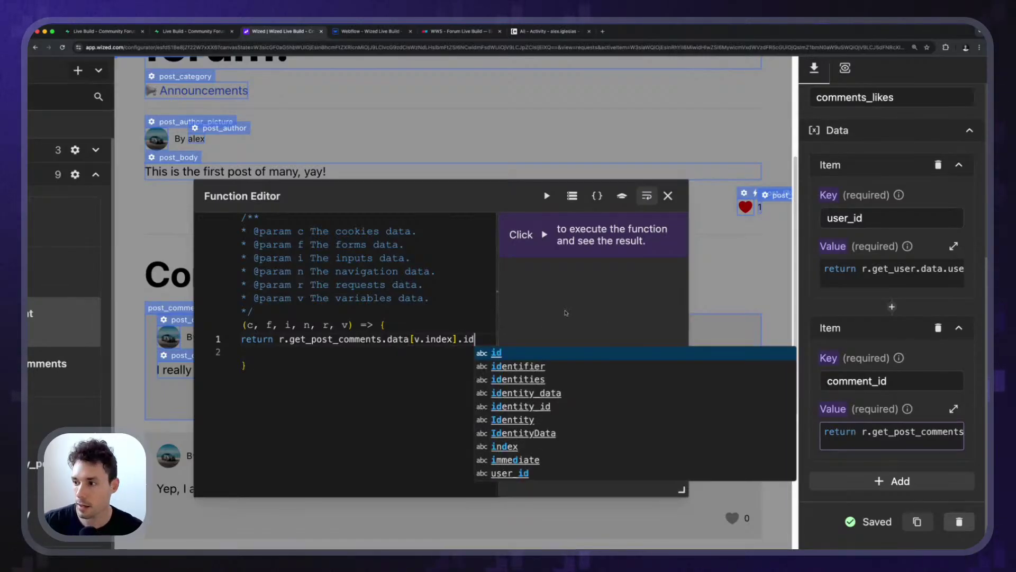
click(547, 196)
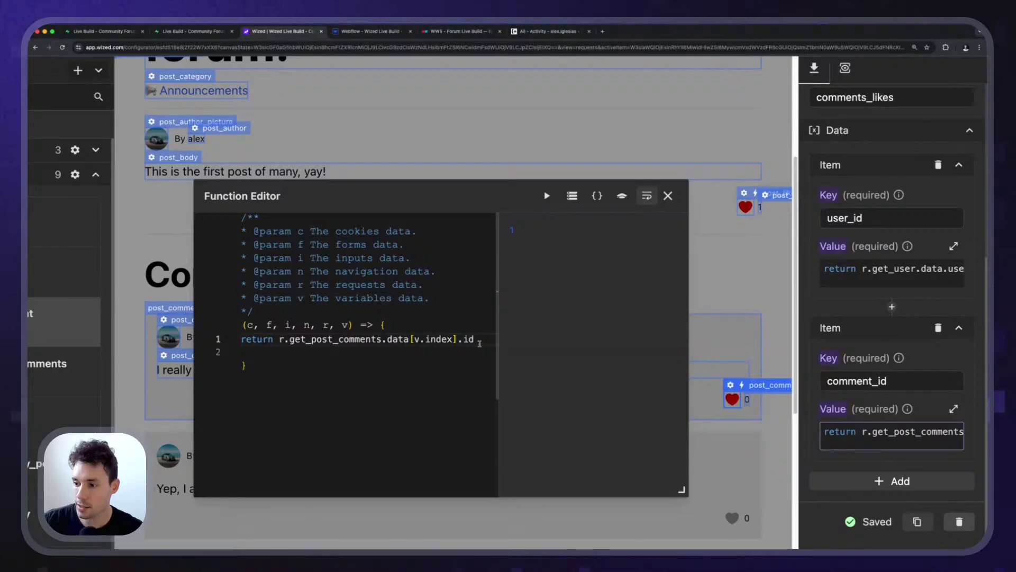
text(;)
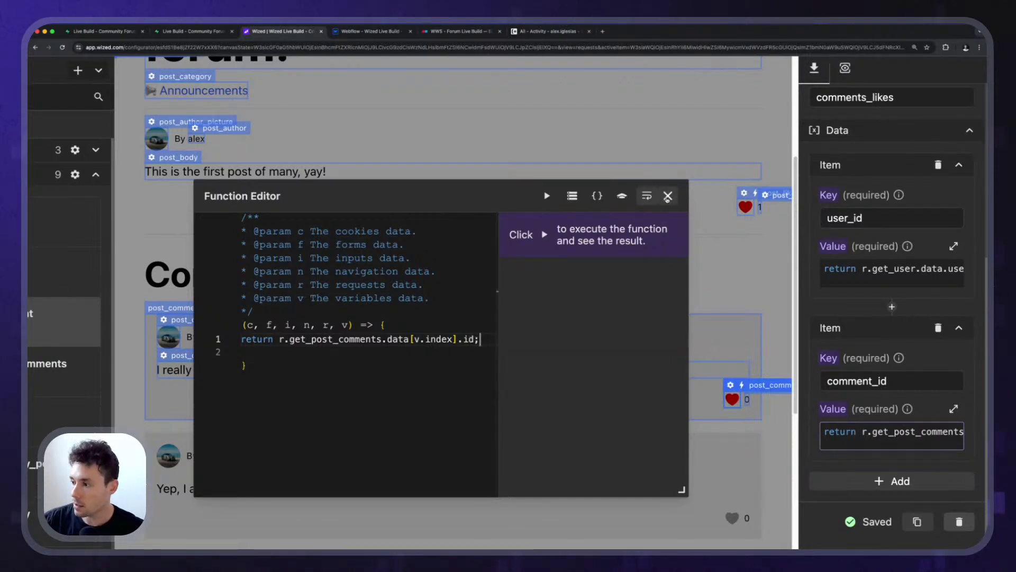
click(668, 196)
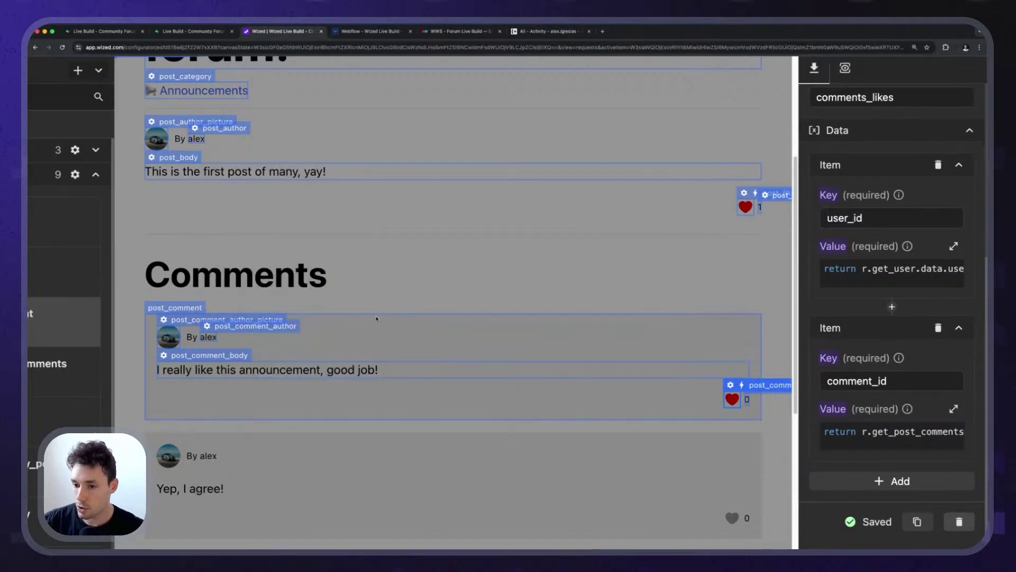
Duplicate the unlike_post request and name the copy unlike_comment.
scroll(340, 331, up, 5)
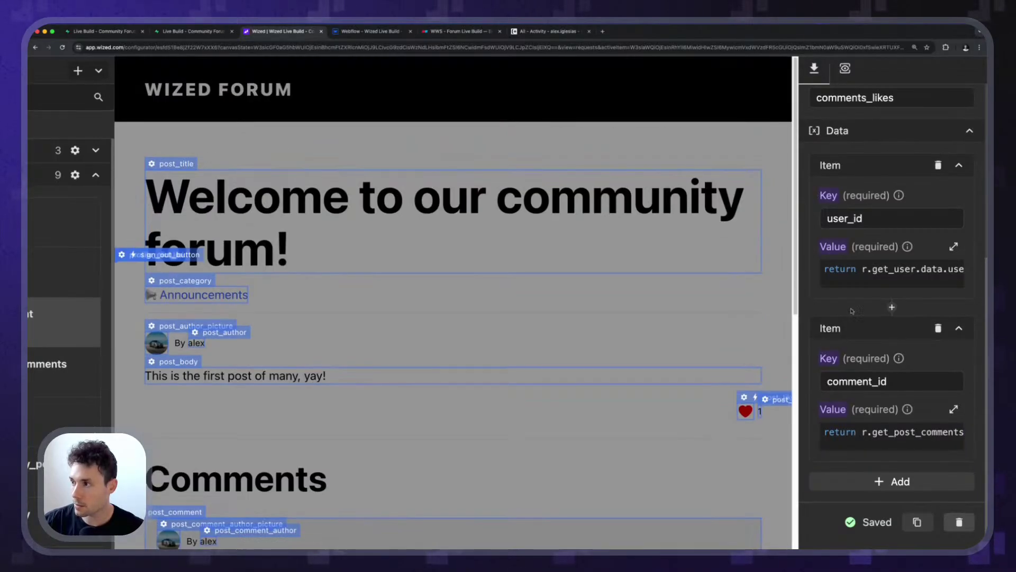
scroll(890, 331, up, 5)
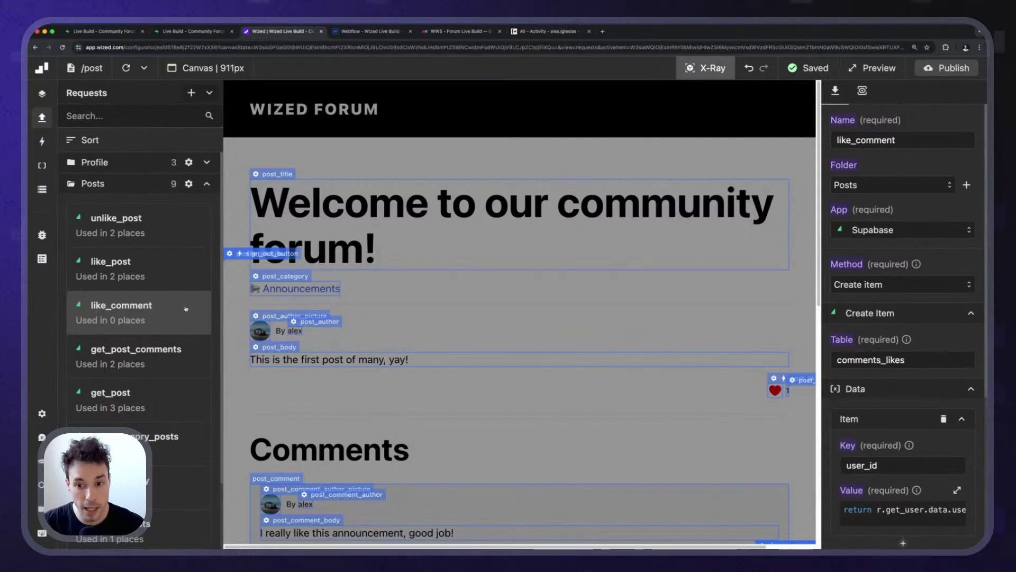
scroll(185, 309, down, 4)
scroll(164, 350, up, 3)
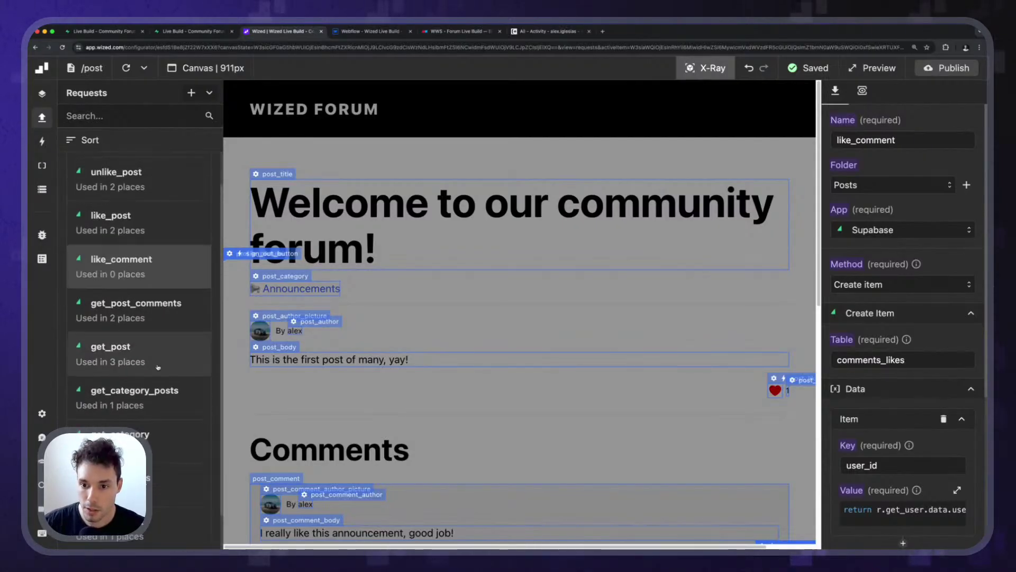
scroll(158, 365, up, 1)
click(162, 179)
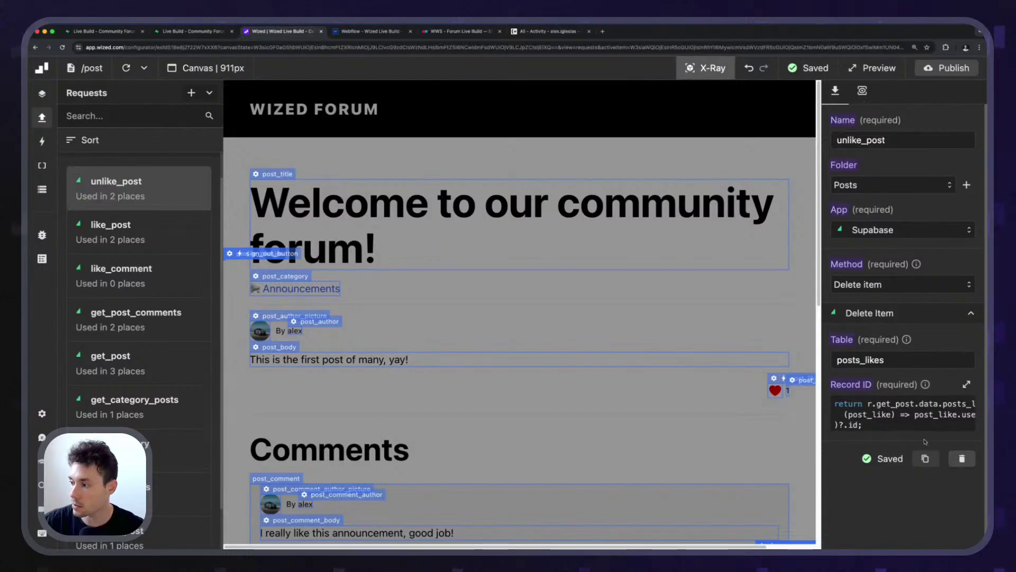
click(925, 458)
triple_click(902, 140)
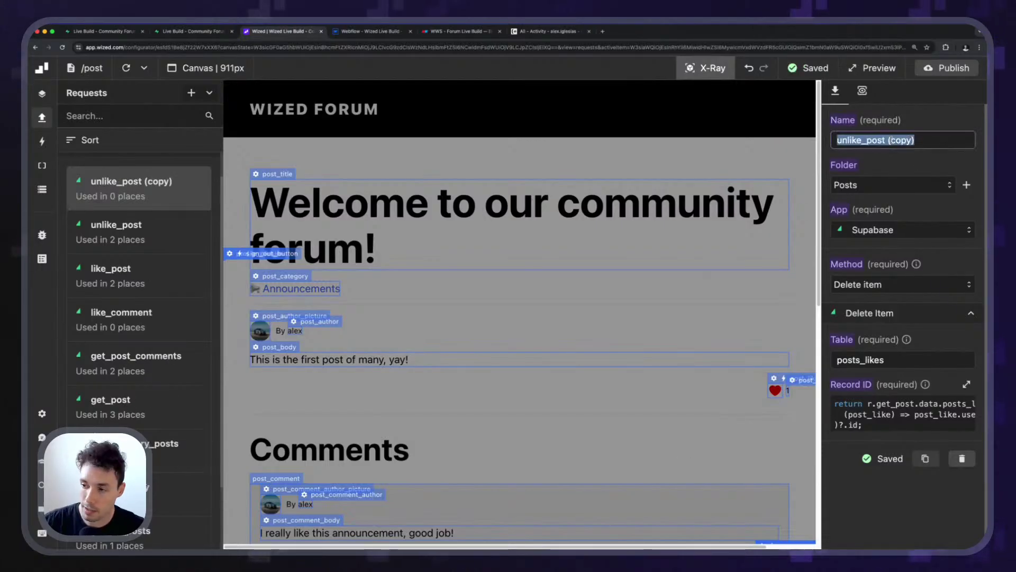
text(unlik)
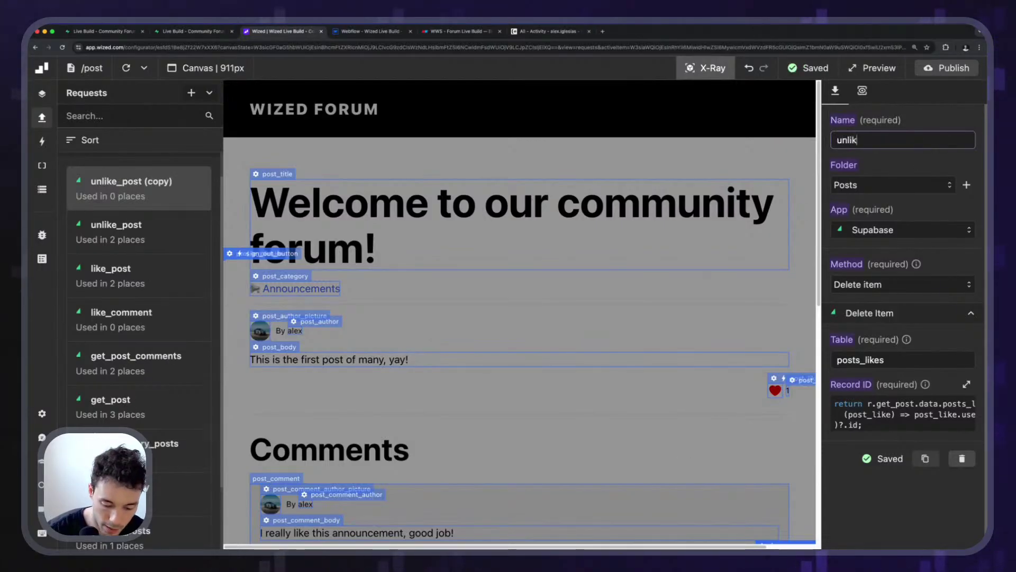
text(e_comment)
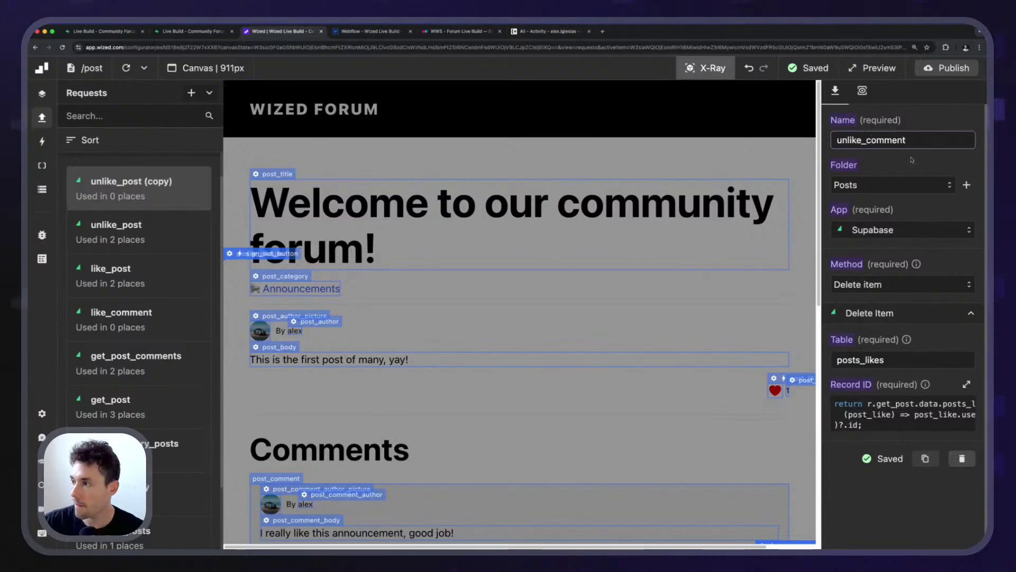
click(911, 160)
Set unlike_comment's table to comments_likes and open its Record ID code.
scroll(868, 347, down, 1)
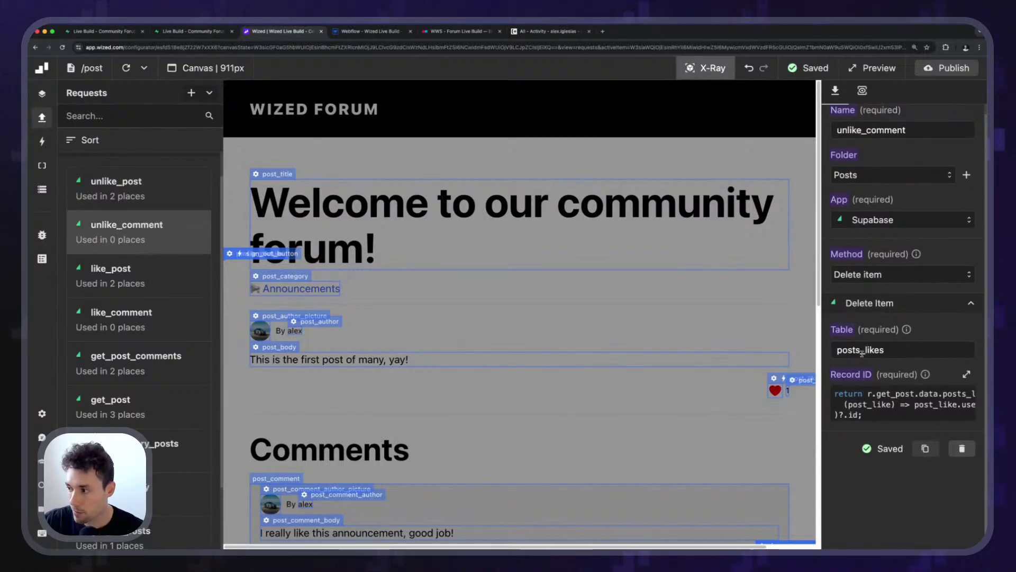
drag(859, 350, 831, 348)
text(comments)
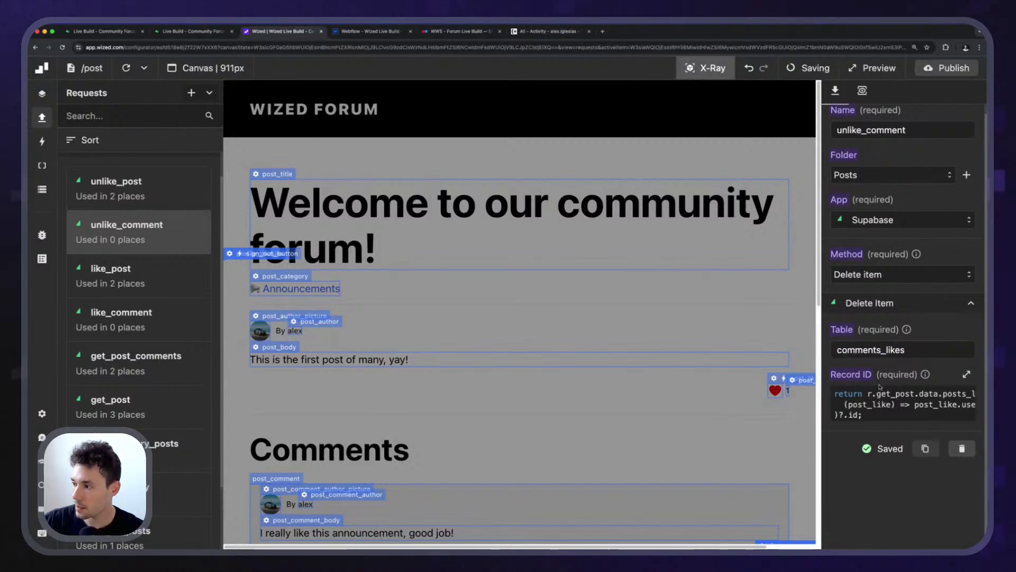
click(900, 404)
mouse_move(372, 330)
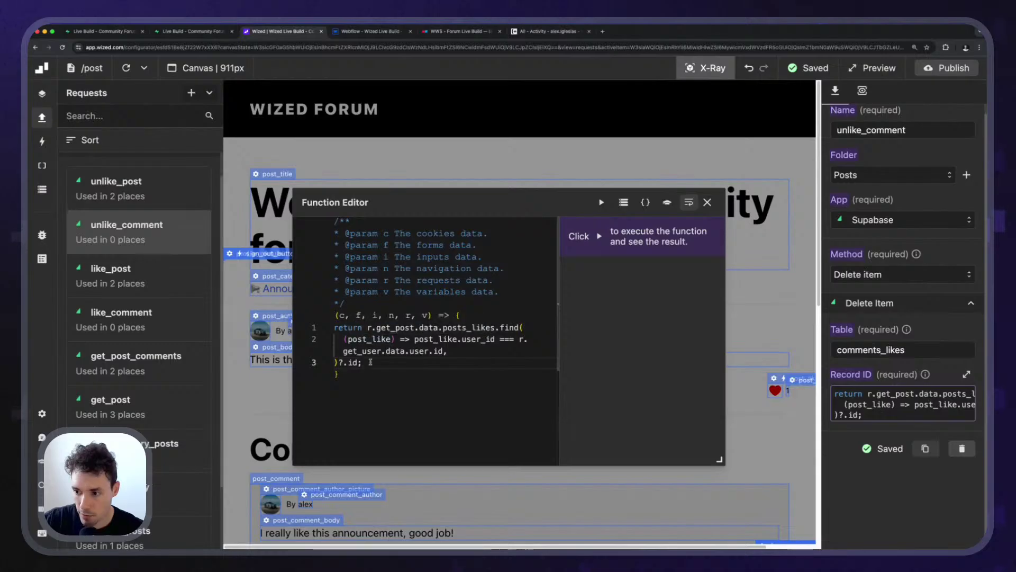
In unlike_comment's Record ID code, use the current comment's data reference and the comments_likes table.
drag(367, 328, 439, 328)
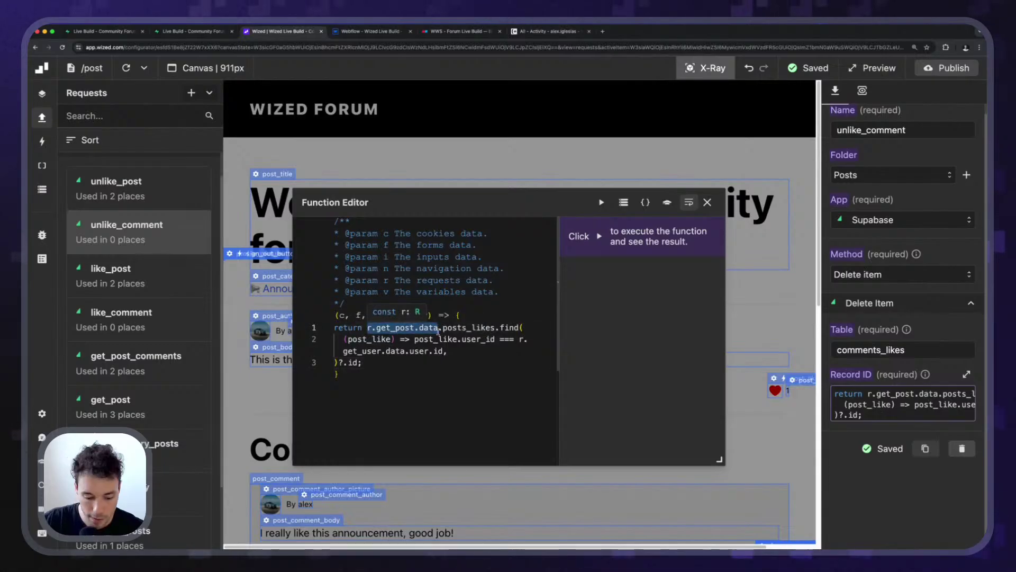
text(r.get_post_comments.data[v.index])
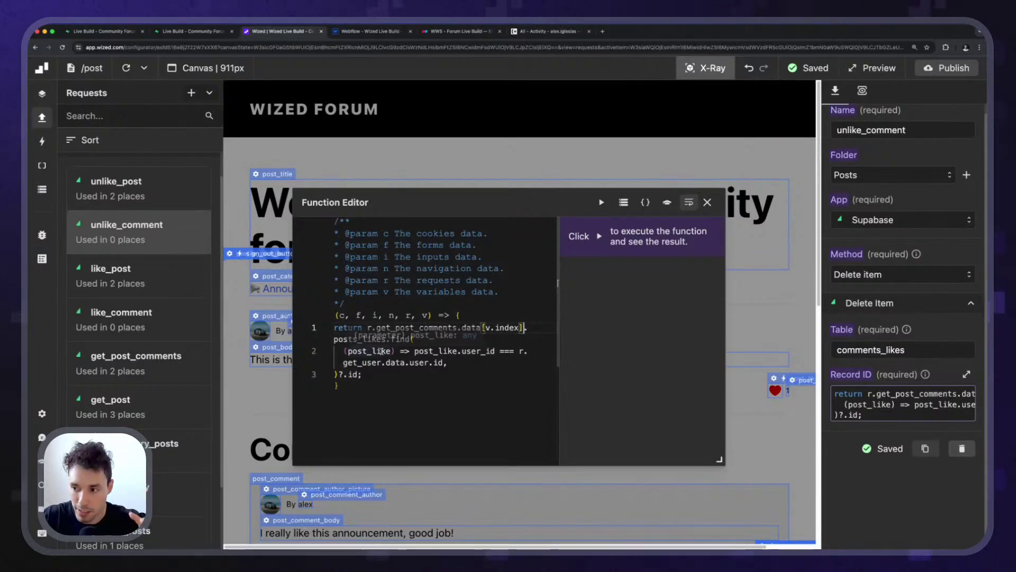
double_click(360, 338)
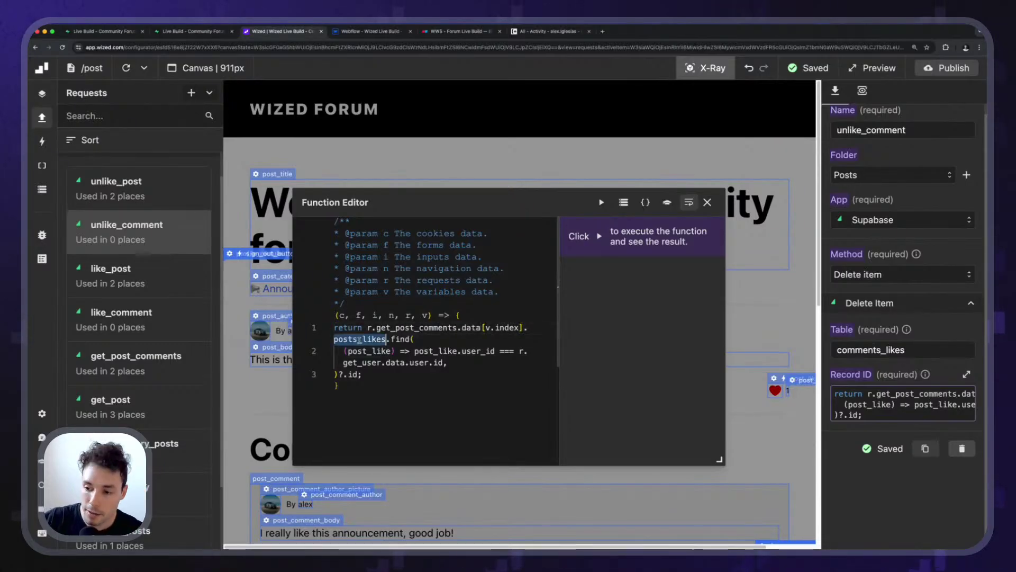
text(comme)
text(nts_likes)
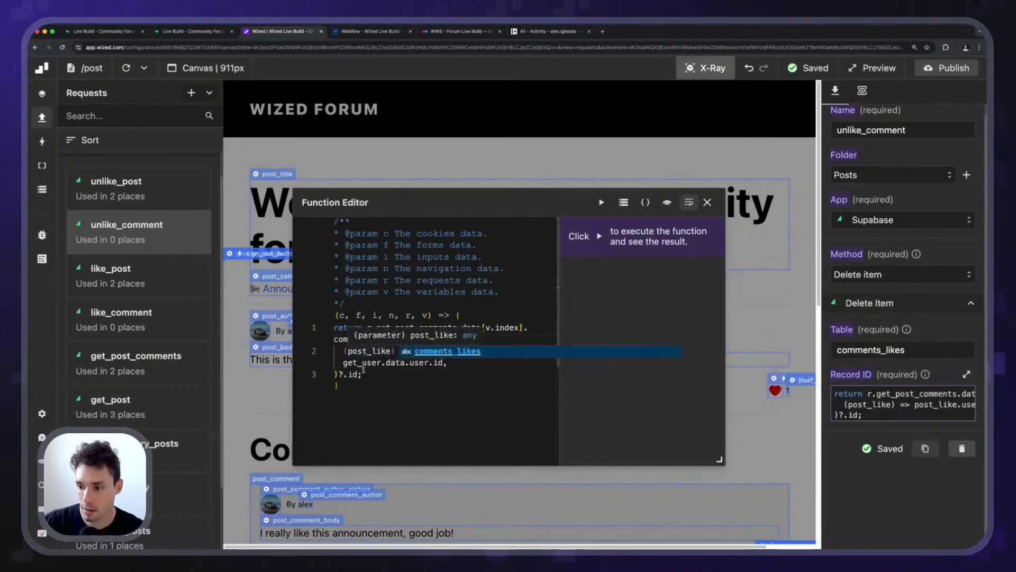
Rename the post_like parameter to comment_like everywhere and run the function to check its result.
click(367, 350)
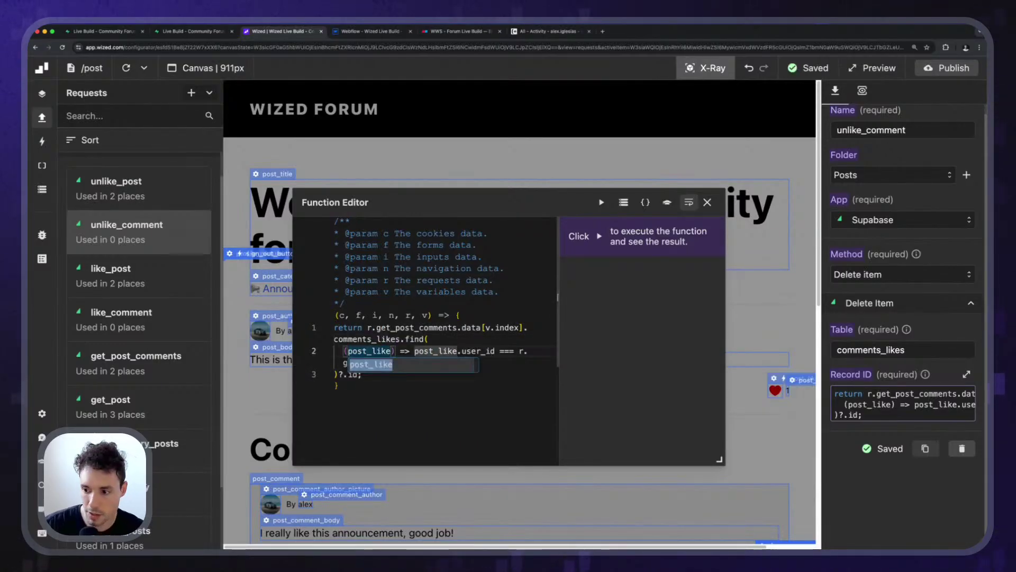
key(BackSpace)
key(BackSpace)
key(BackSpace)
key(BackSpace)
text(commen)
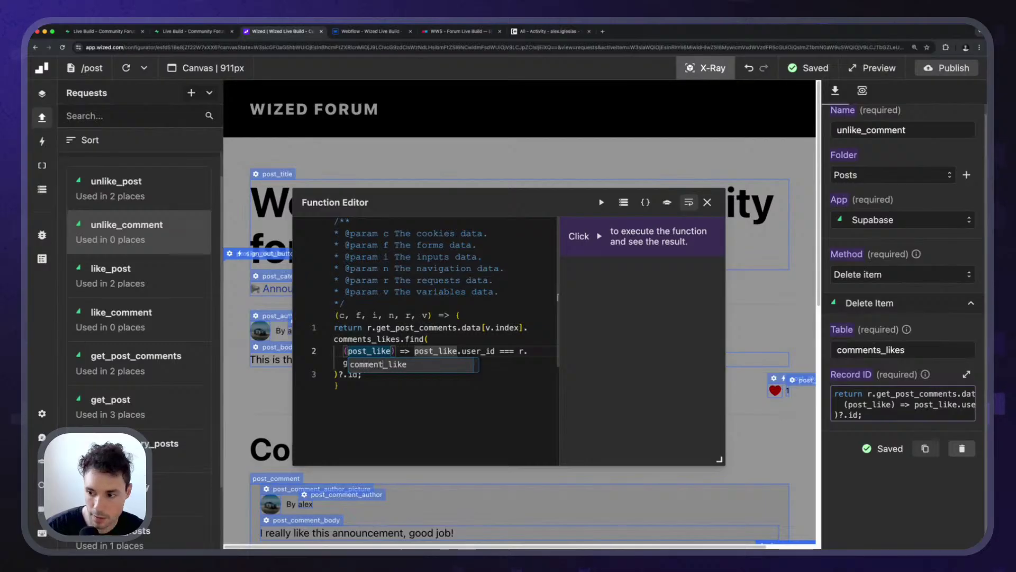
key(Return)
click(601, 201)
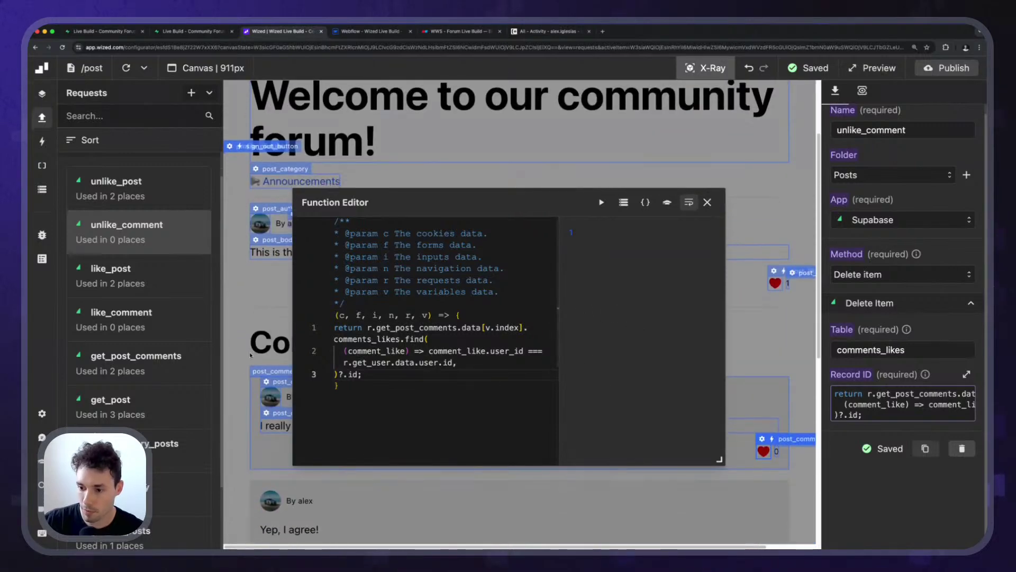
click(343, 426)
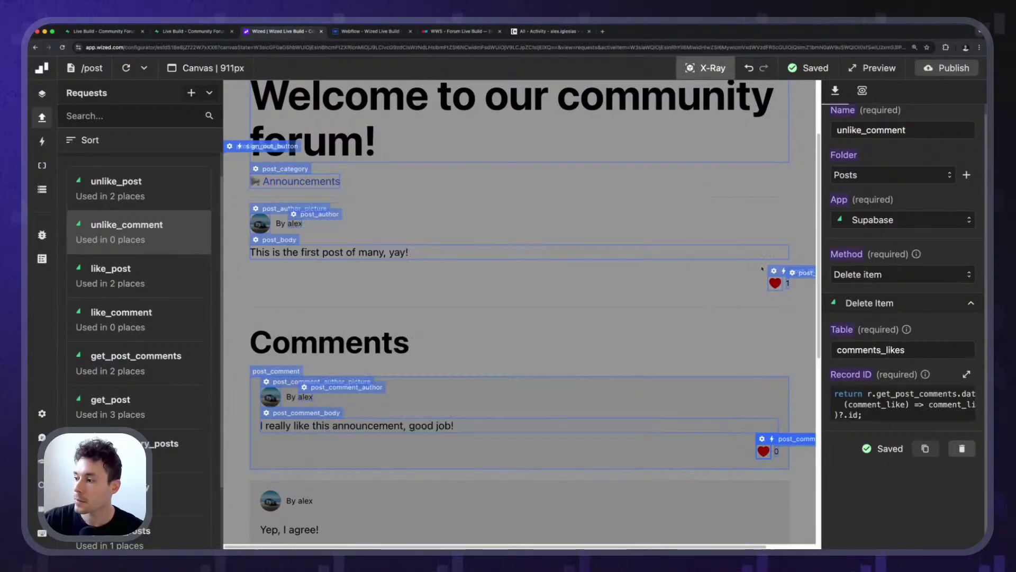
Change the first comment heart's click action to perform the like_comment request.
click(707, 203)
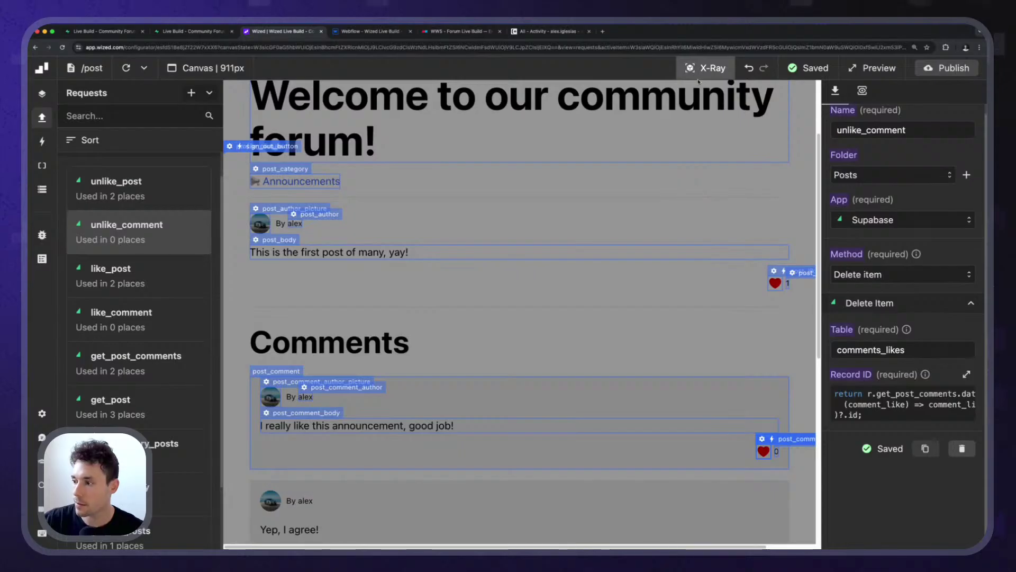
scroll(711, 157, down, 2)
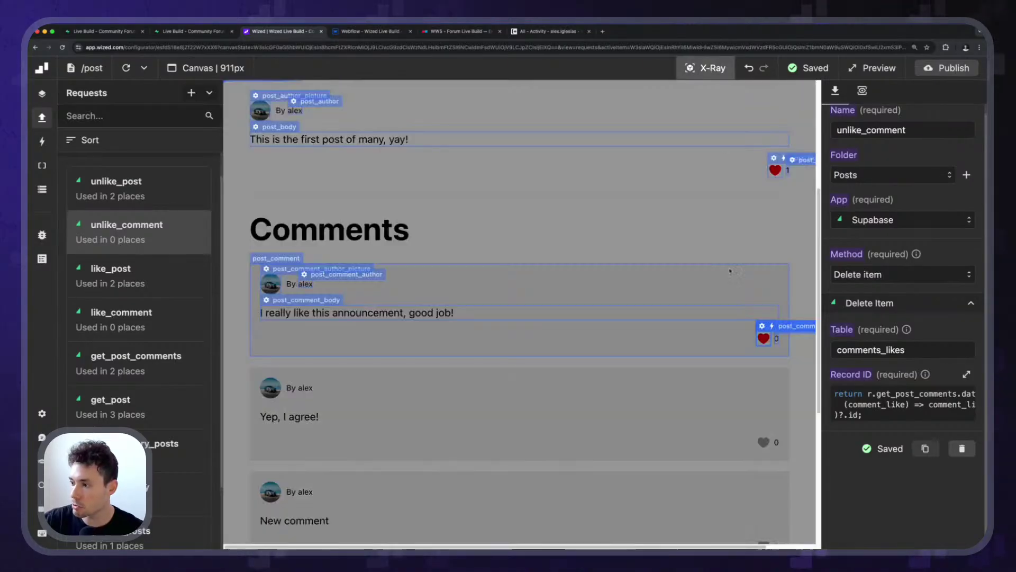
click(761, 332)
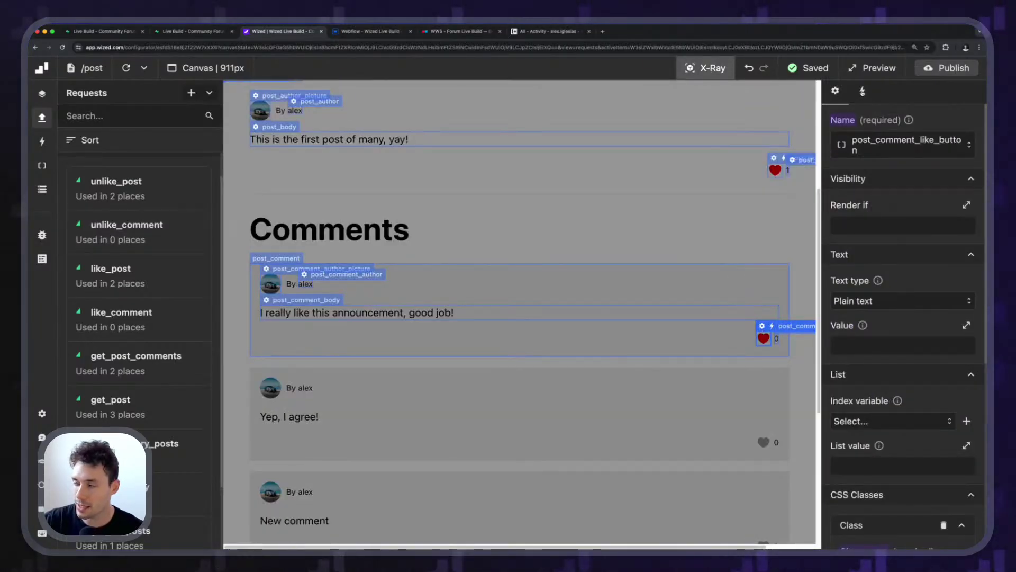
click(862, 91)
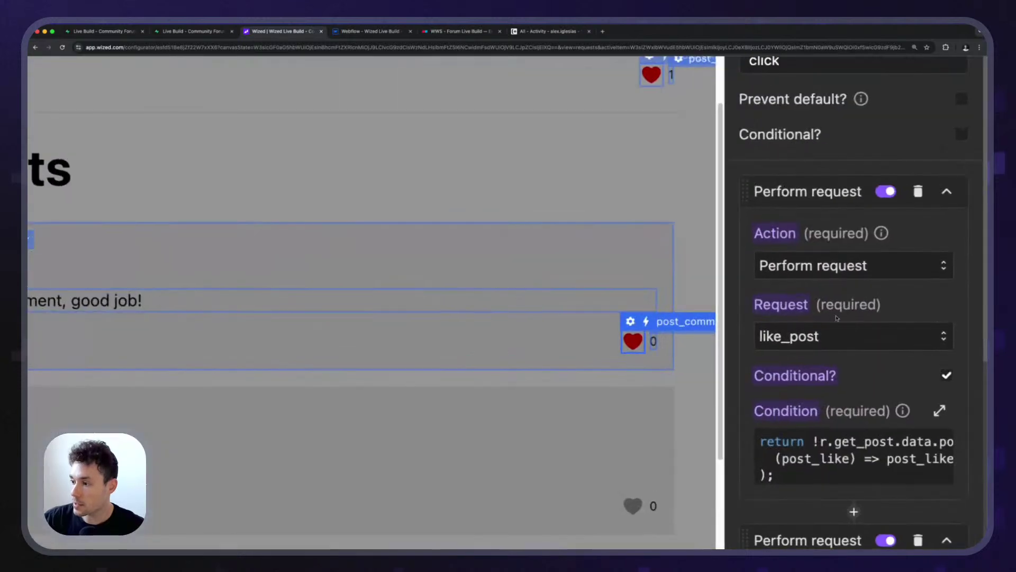
click(841, 284)
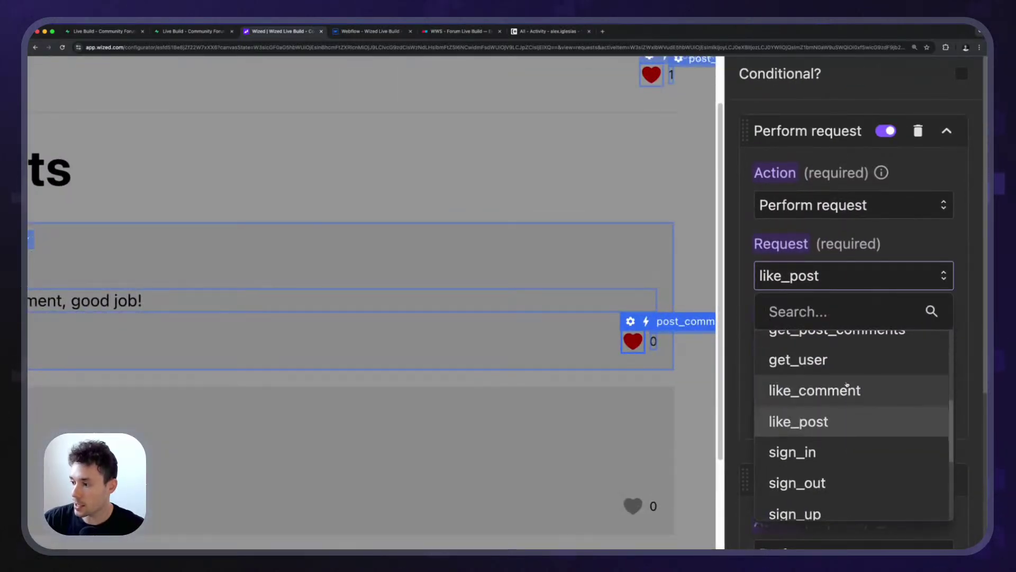
click(812, 388)
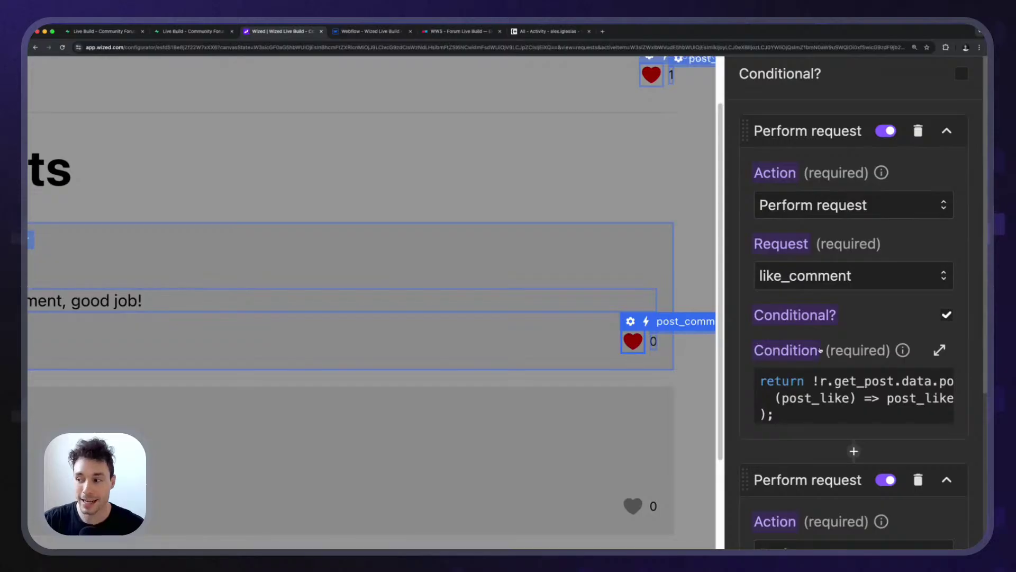
click(825, 387)
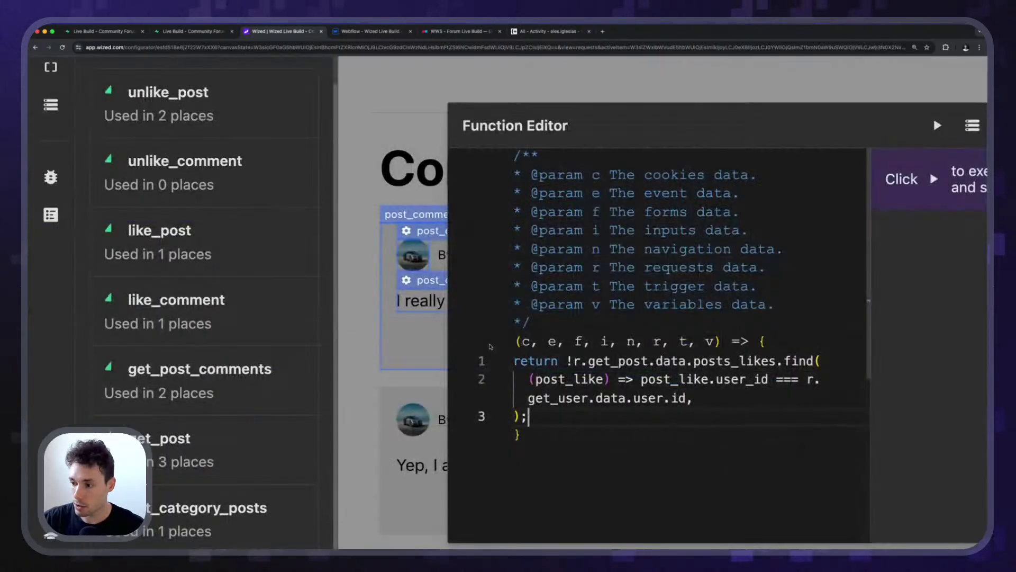
In the like condition, replace r.get_post.data with the current comment's reference and posts_likes with comments_likes.
drag(575, 360, 679, 361)
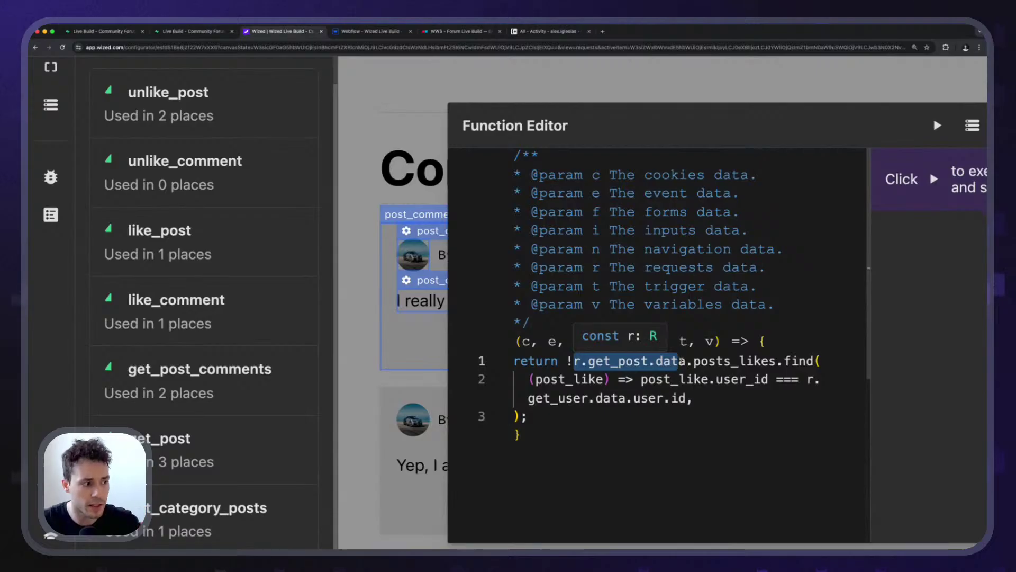
drag(679, 361, 682, 361)
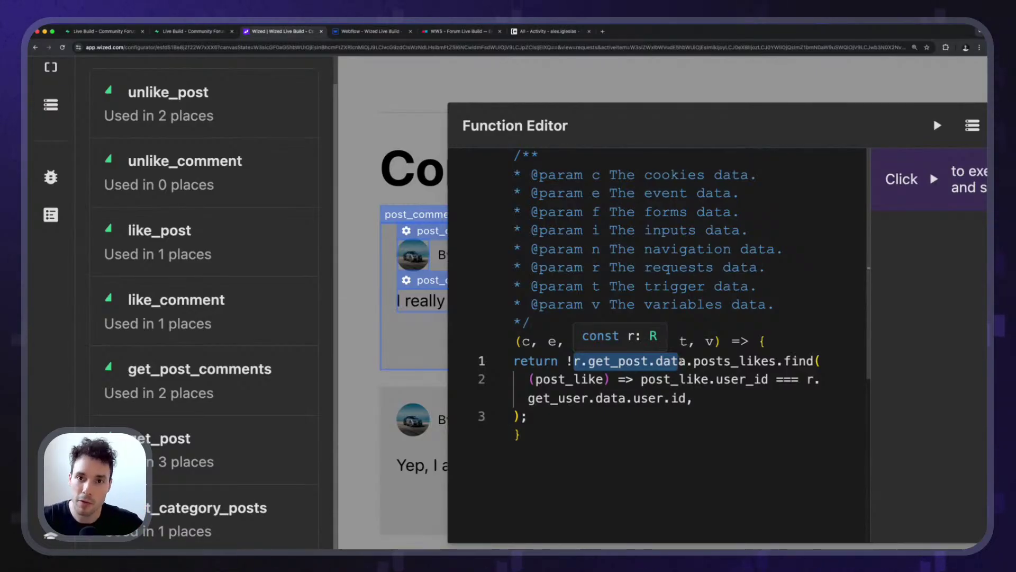
drag(679, 361, 687, 361)
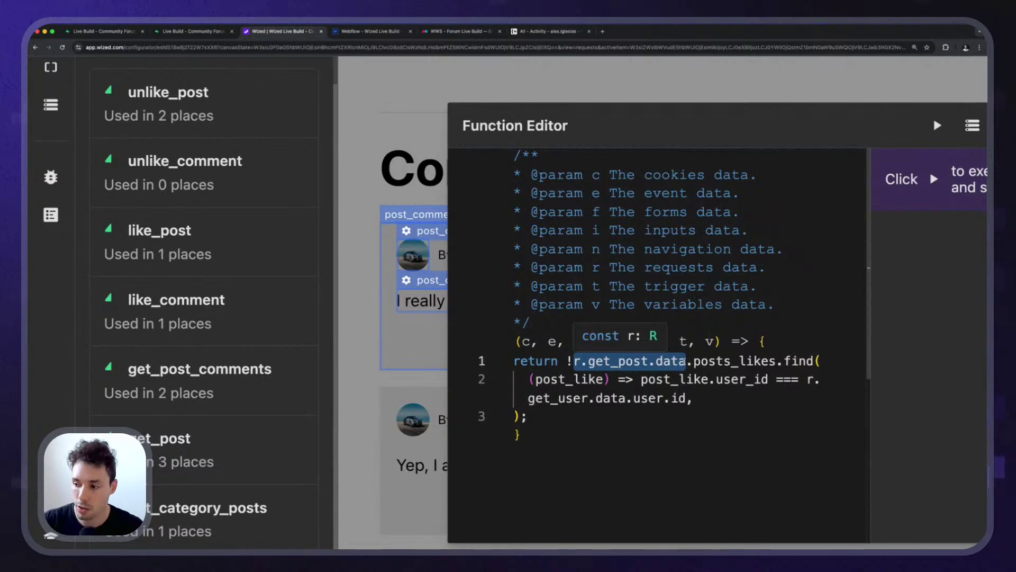
click(624, 379)
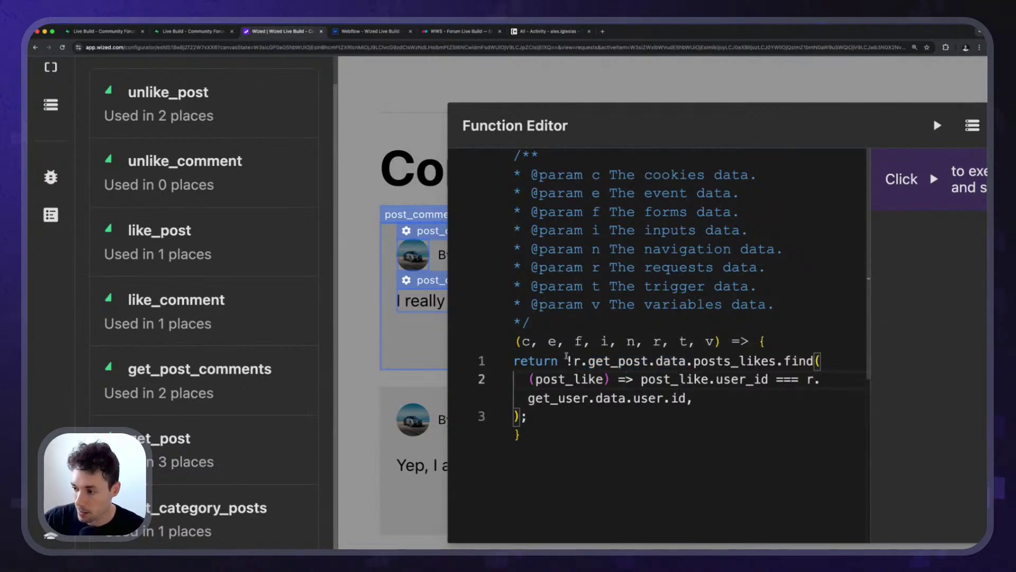
drag(574, 361, 680, 361)
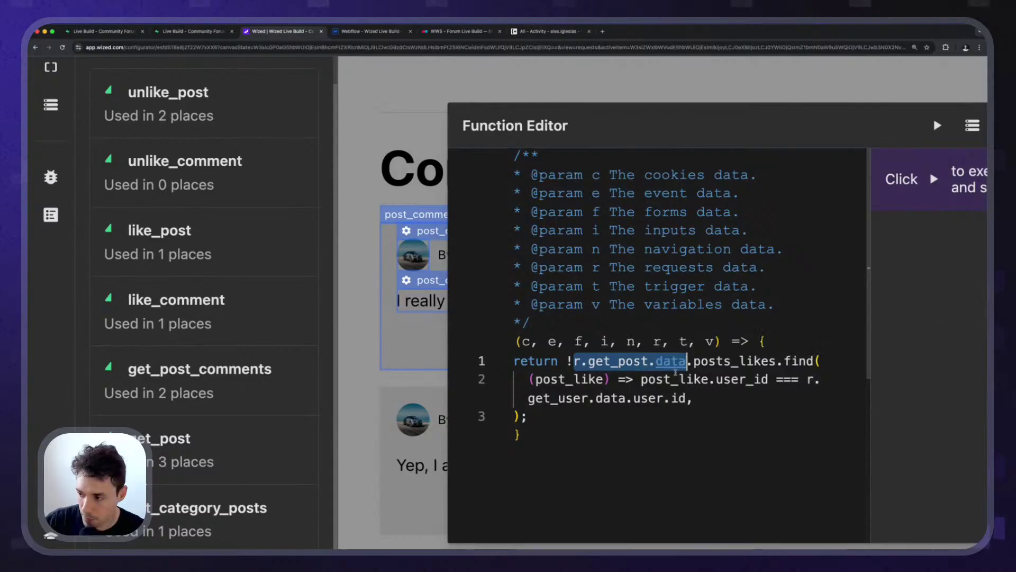
text(r.get_post_comments.data[v.index])
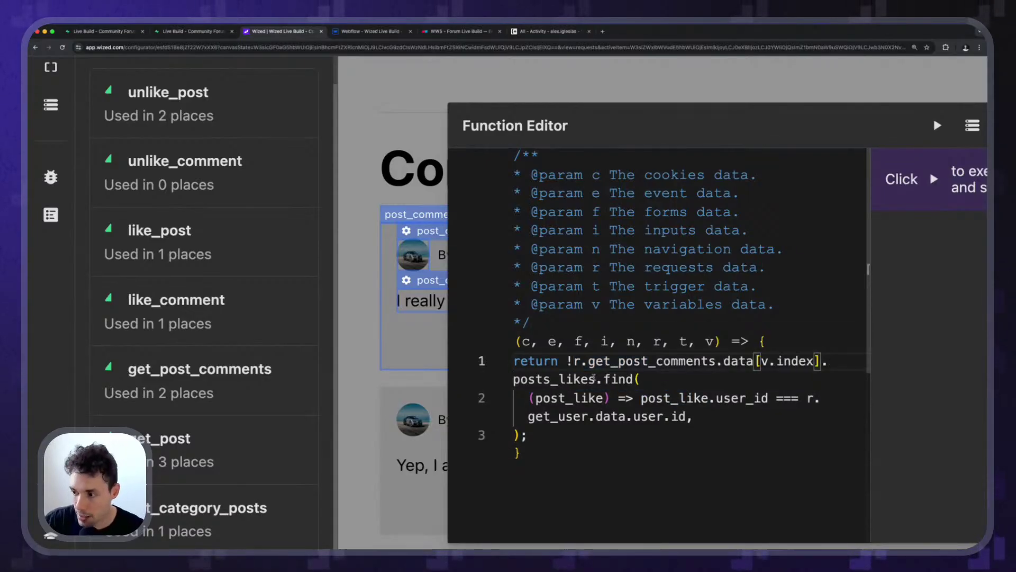
double_click(551, 379)
text(comments_l)
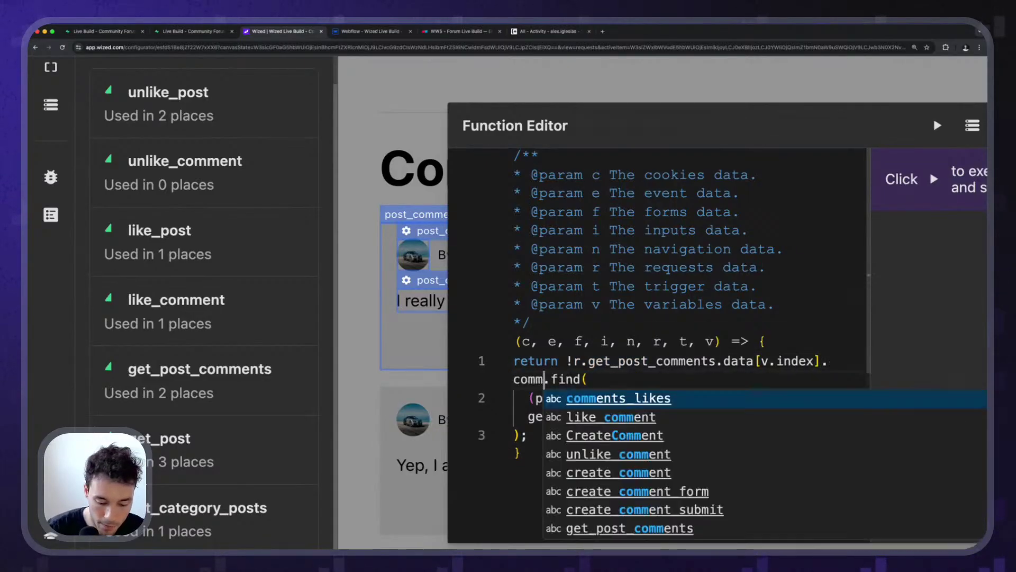
text(ikes)
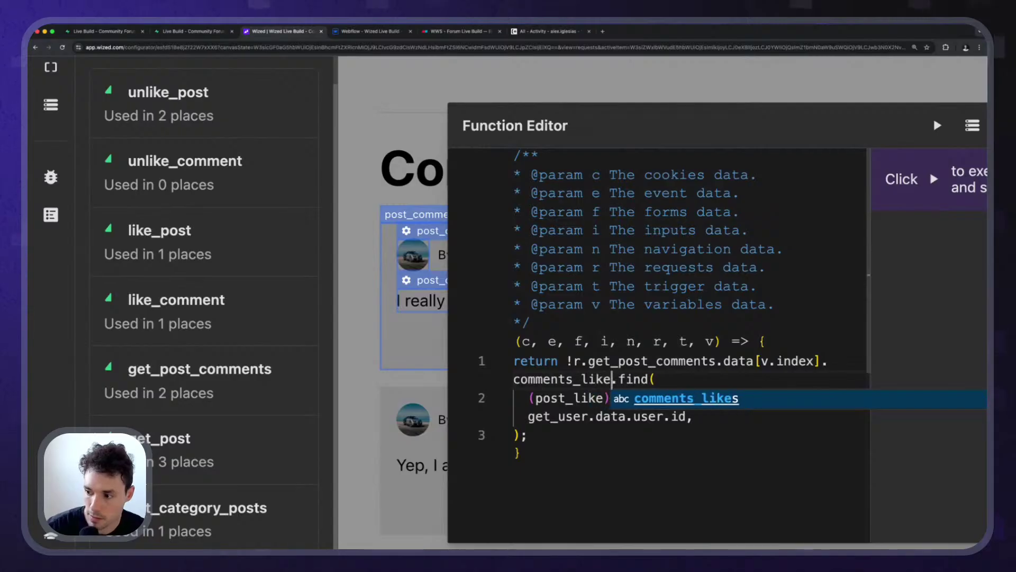
Rename the condition's post_like parameter to comment_like everywhere and move the code editor aside.
click(537, 400)
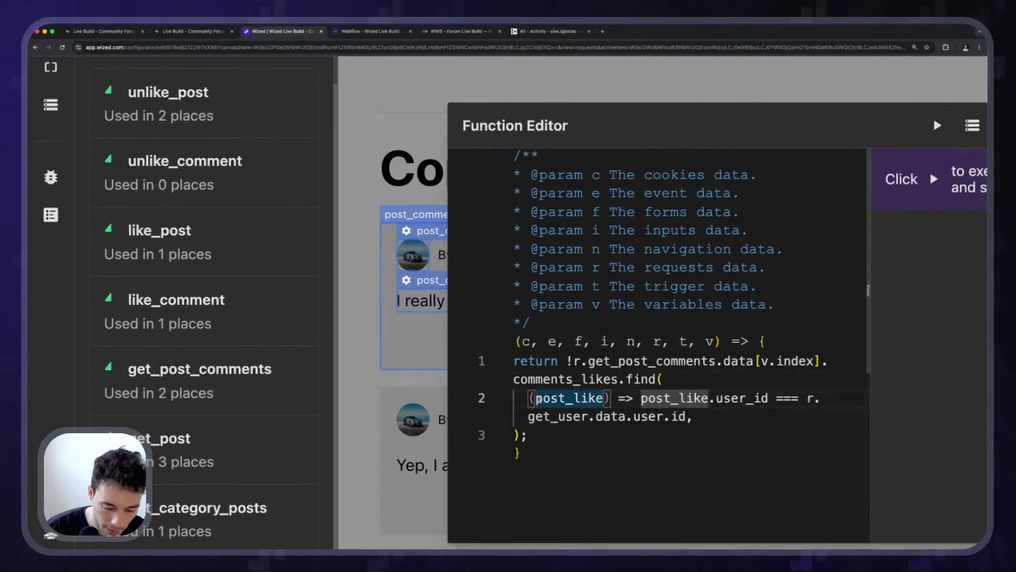
key(F2)
key(Home)
key(Delete)
key(Delete)
key(Delete)
text(commen)
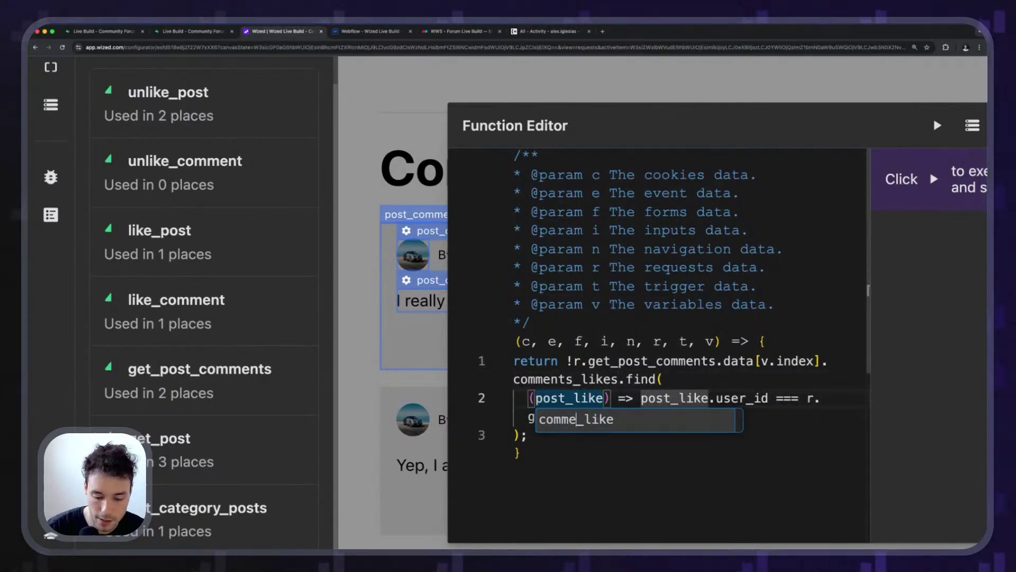
key(Return)
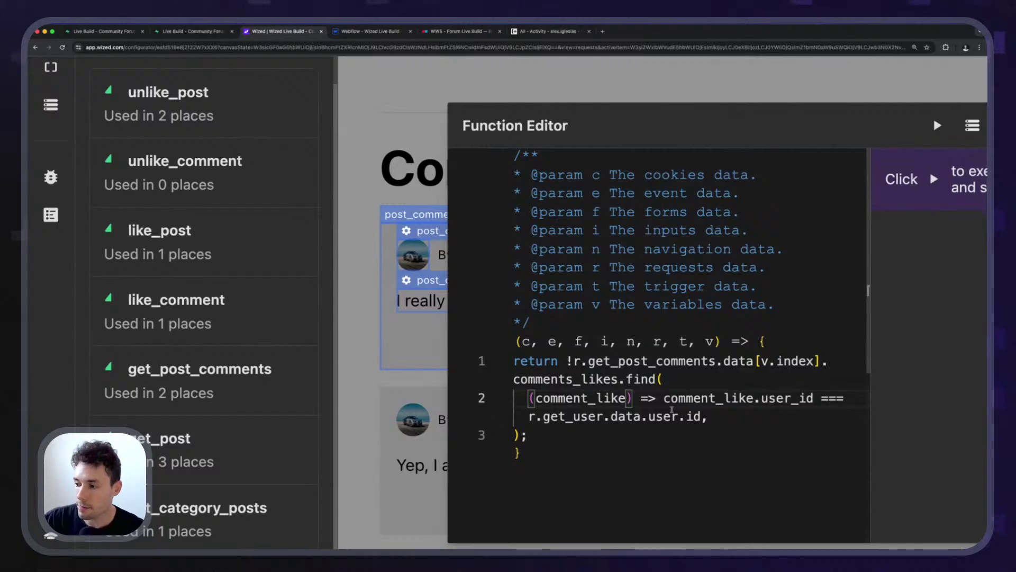
mouse_move(676, 405)
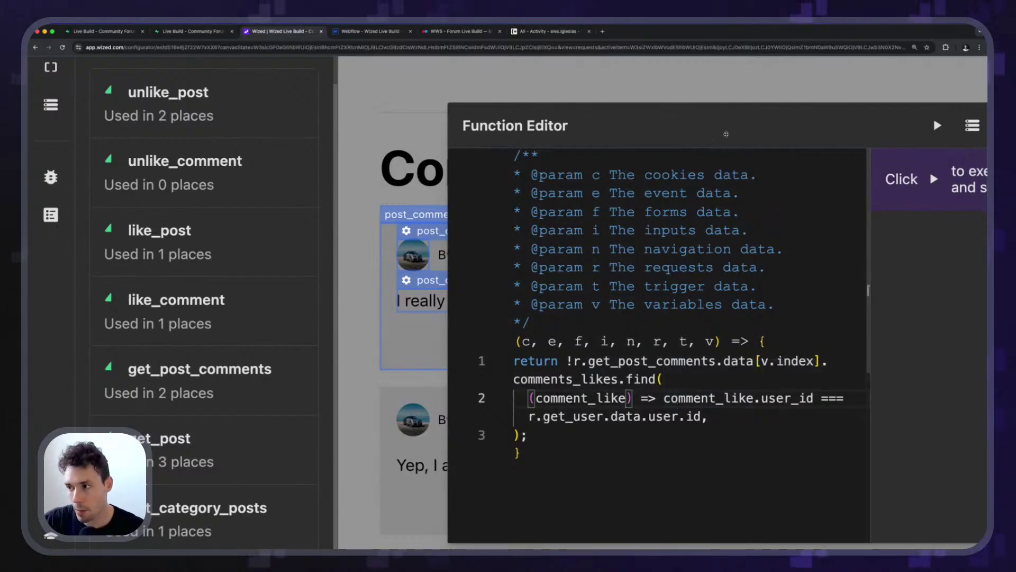
drag(724, 132, 609, 109)
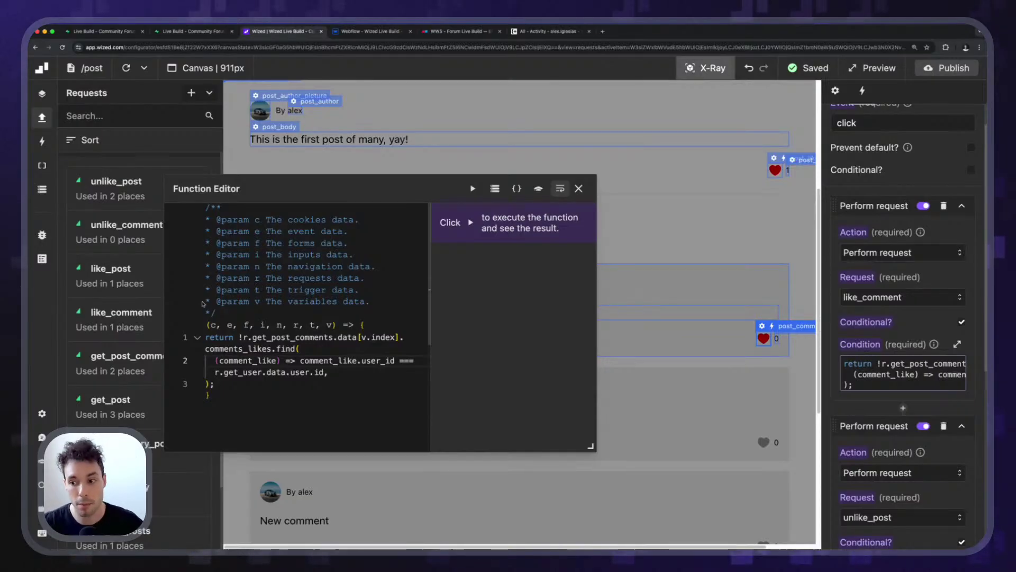
Run the like_comment condition to check its result, which reads false.
drag(214, 384, 242, 337)
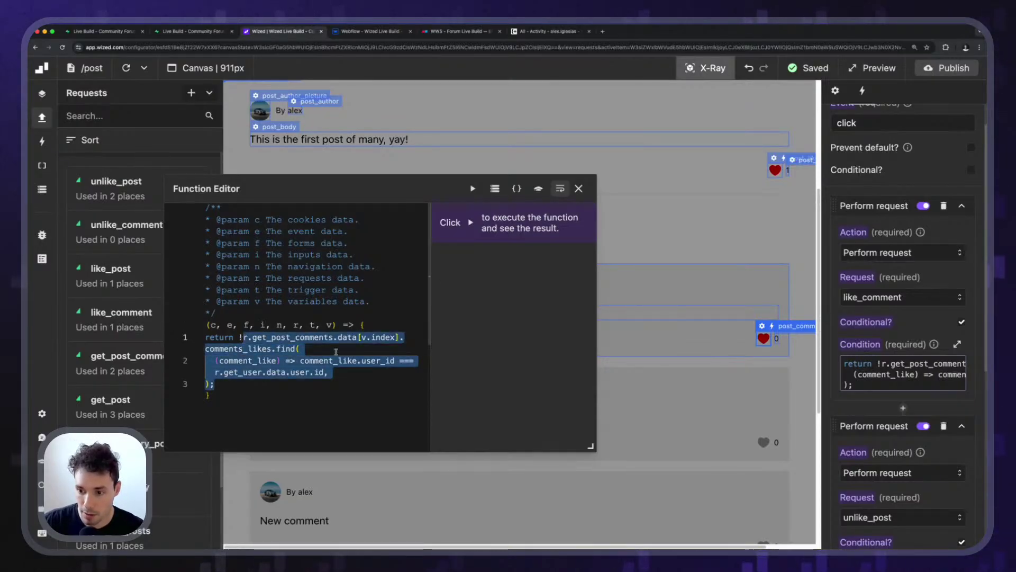
click(578, 189)
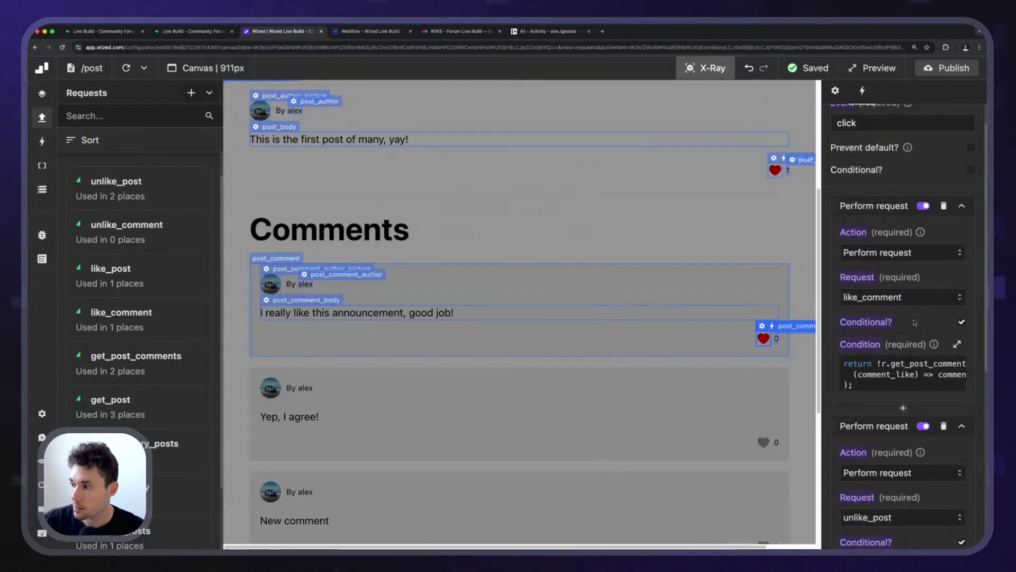
scroll(915, 323, down, 3)
click(957, 210)
click(473, 189)
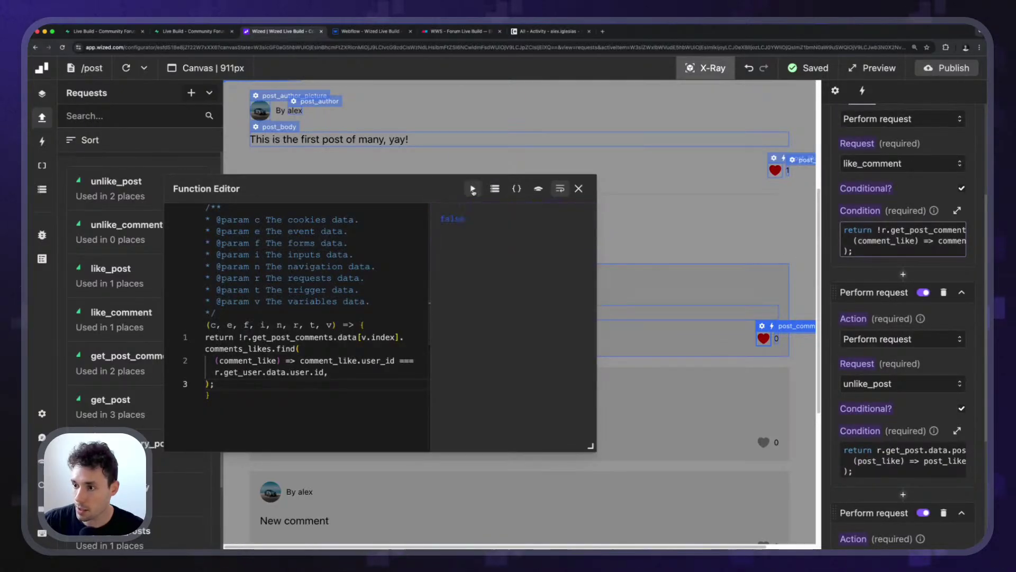
click(441, 219)
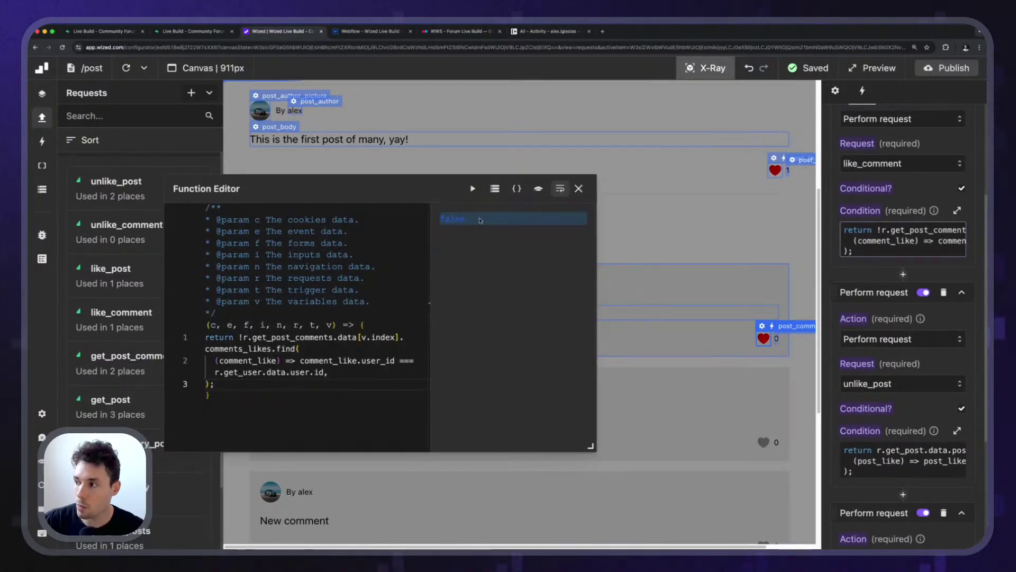
drag(446, 219, 437, 221)
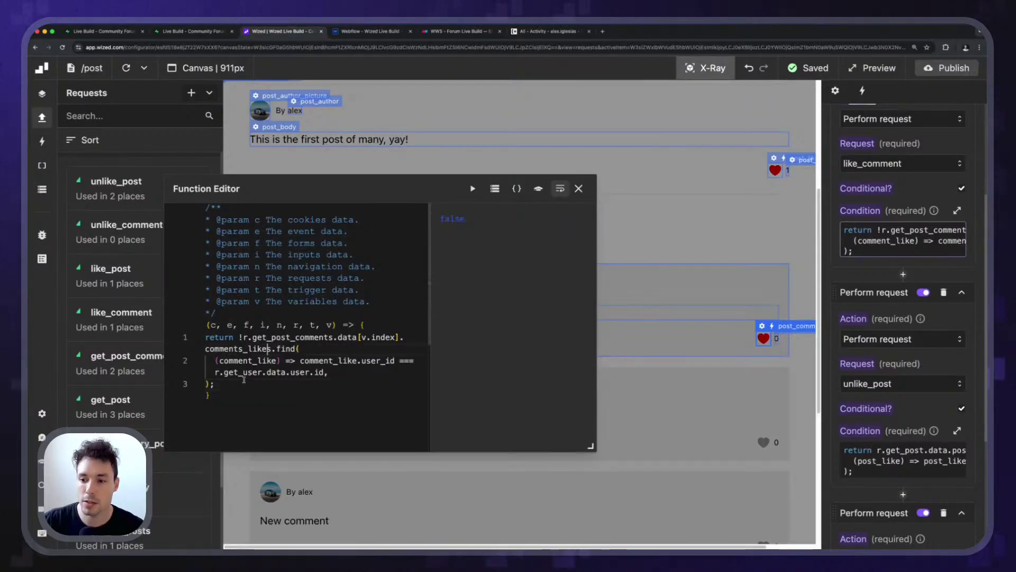
Select the full like_comment condition expression, then bring up the second action's Request choices.
drag(215, 383, 239, 337)
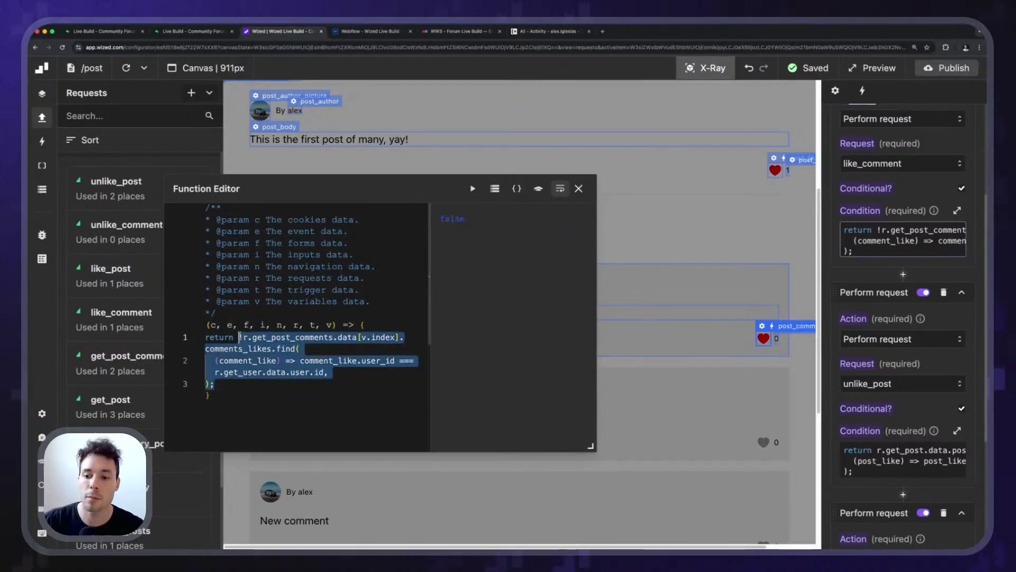
click(467, 311)
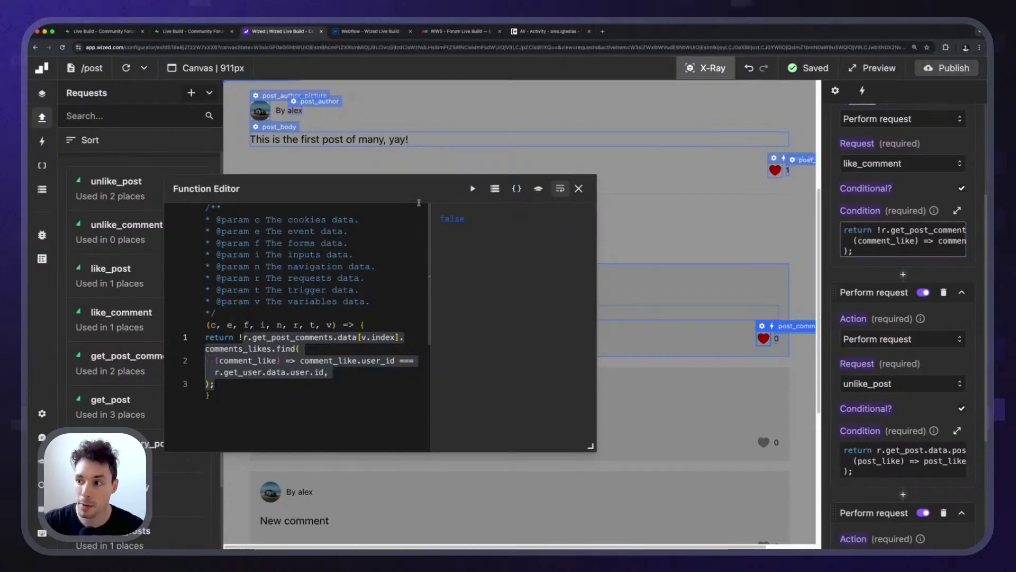
click(578, 188)
scroll(932, 371, down, 3)
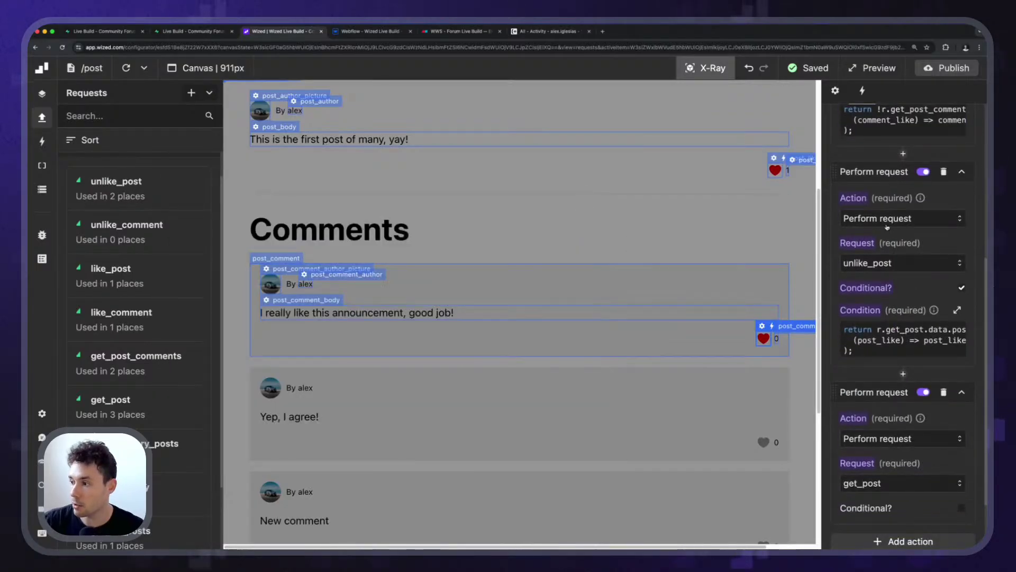
scroll(900, 286, up, 2)
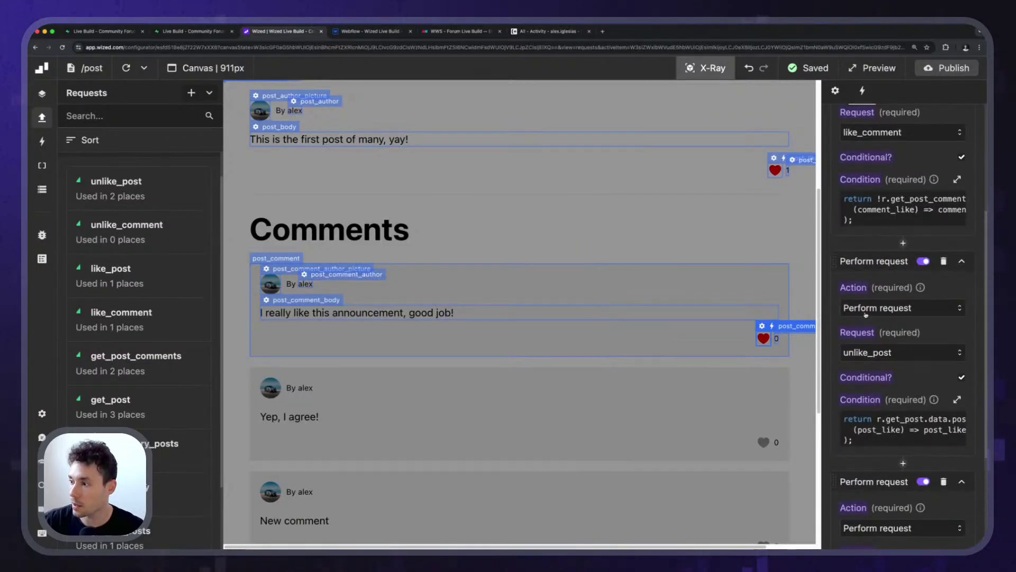
click(900, 352)
Switch the second action to unlike_comment and replace its condition with the comment-like lookup code.
click(889, 427)
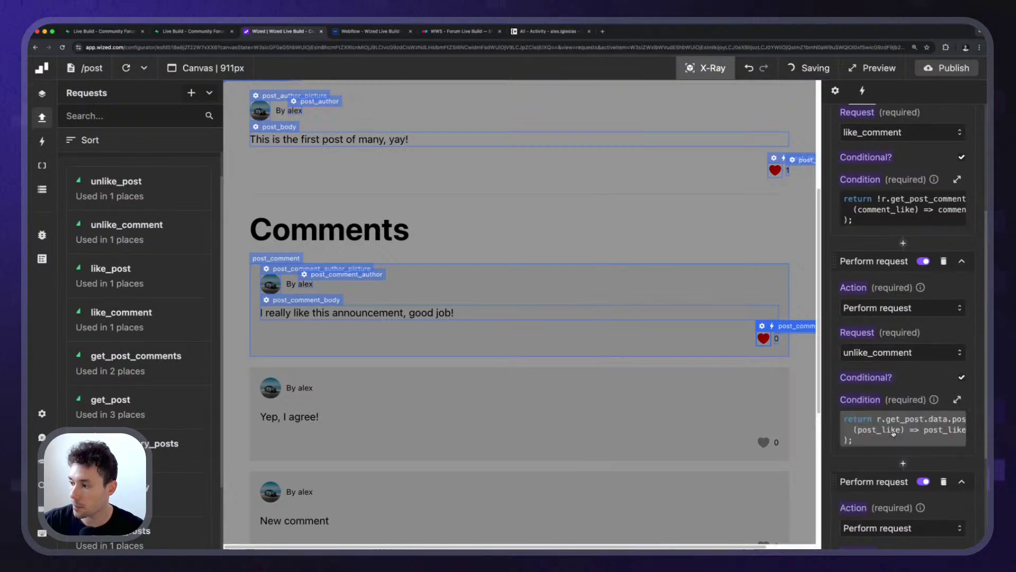
scroll(893, 432, down, 3)
click(900, 318)
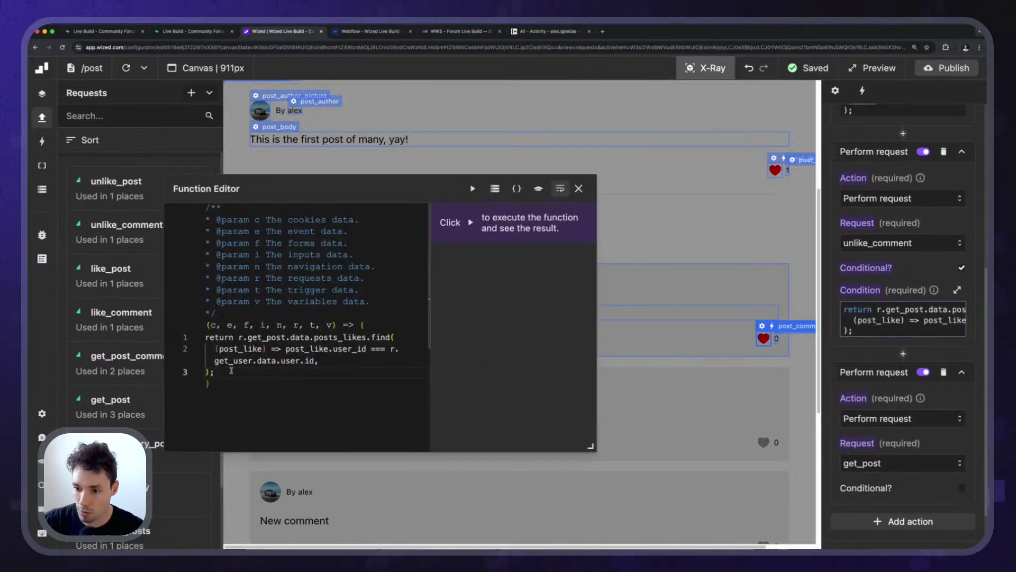
drag(231, 371, 206, 335)
text(return r.get_post_comments.data[v.index].comments_likes.find(   (comment_like) => comment_like.user_id === r.get_user.data.user.id, );)
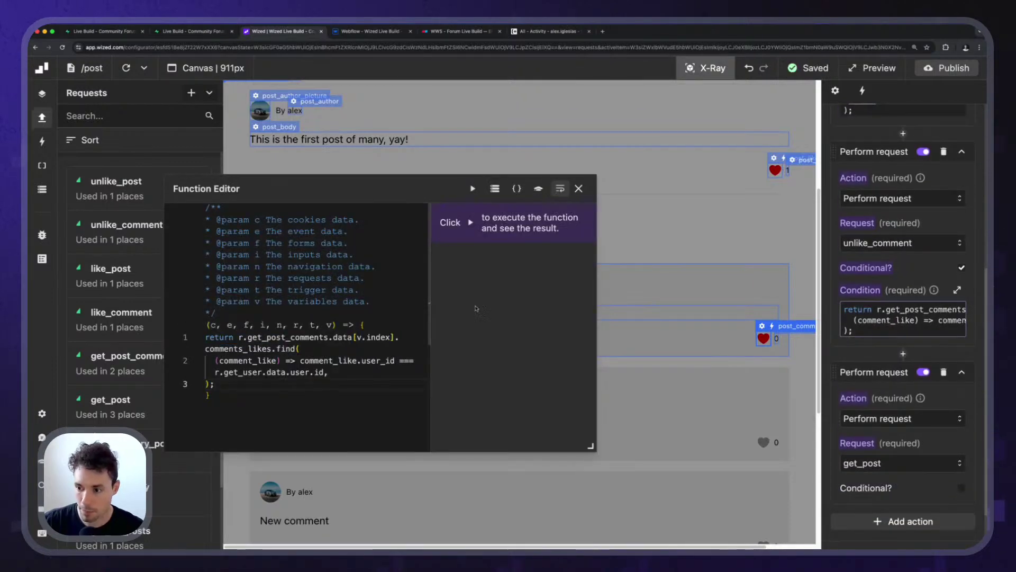
click(578, 189)
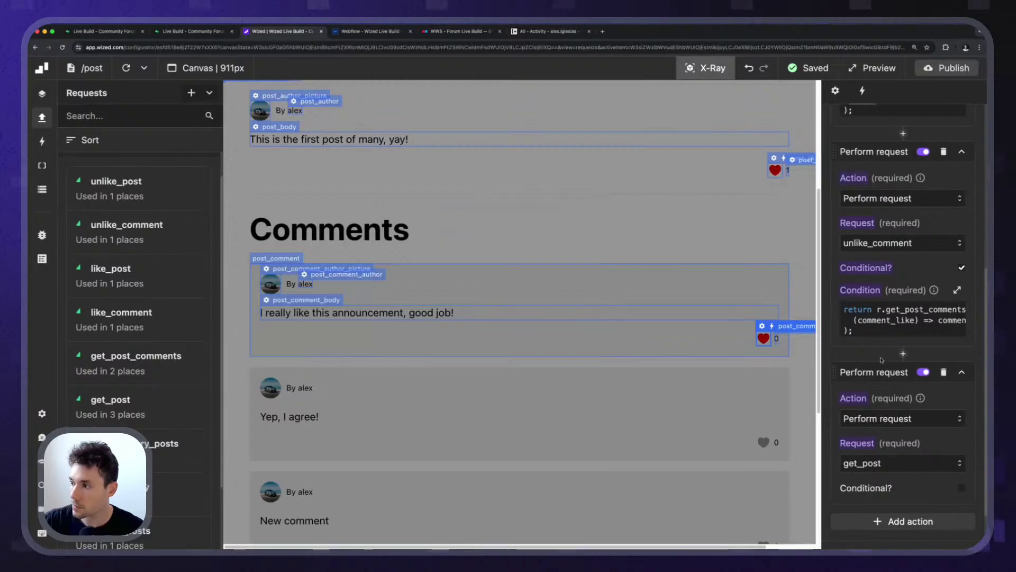
Run the unlike_comment condition and inspect its comments_likes find call.
click(909, 310)
click(472, 189)
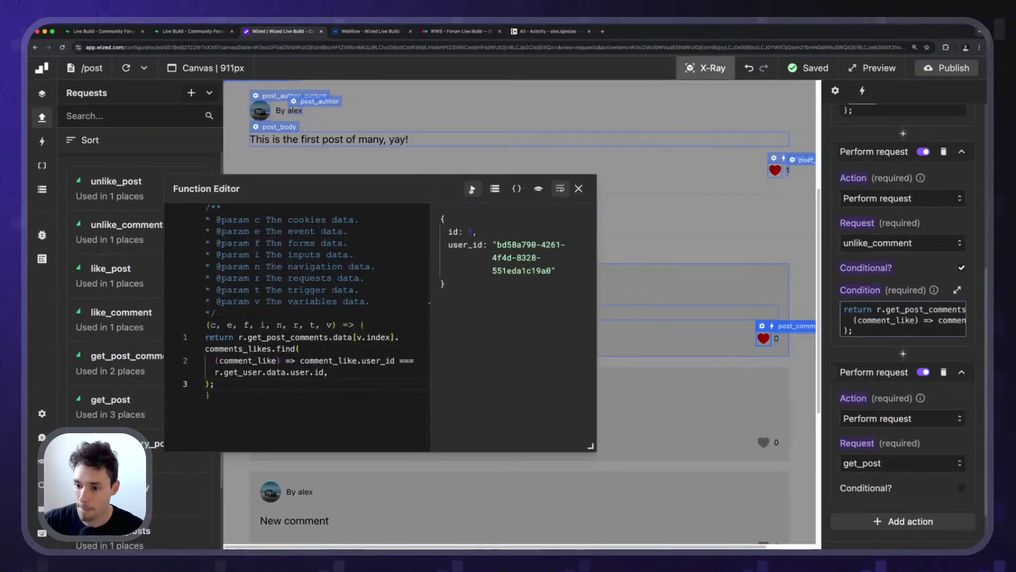
click(331, 346)
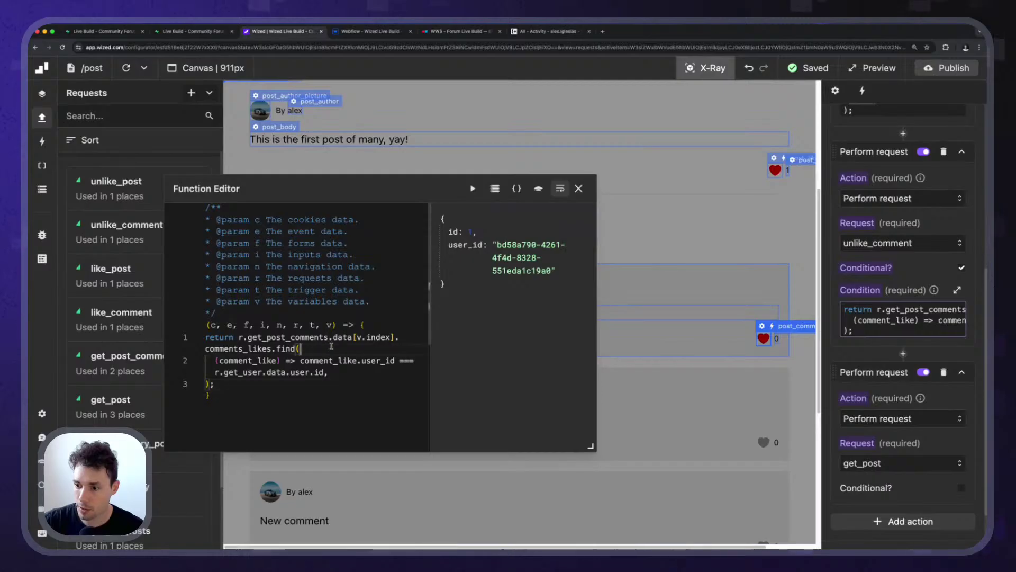
scroll(875, 302, down, 3)
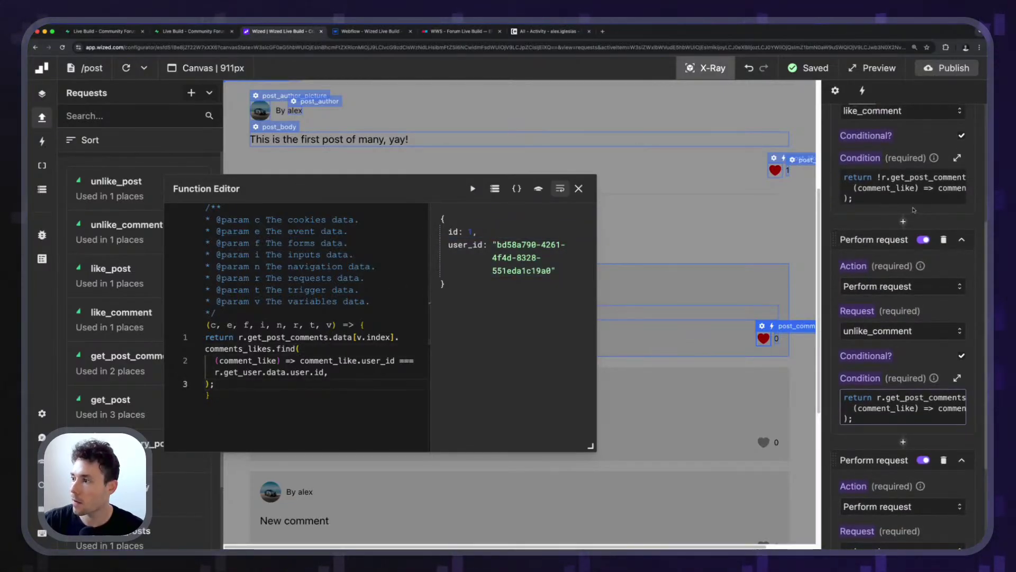
scroll(883, 286, up, 1)
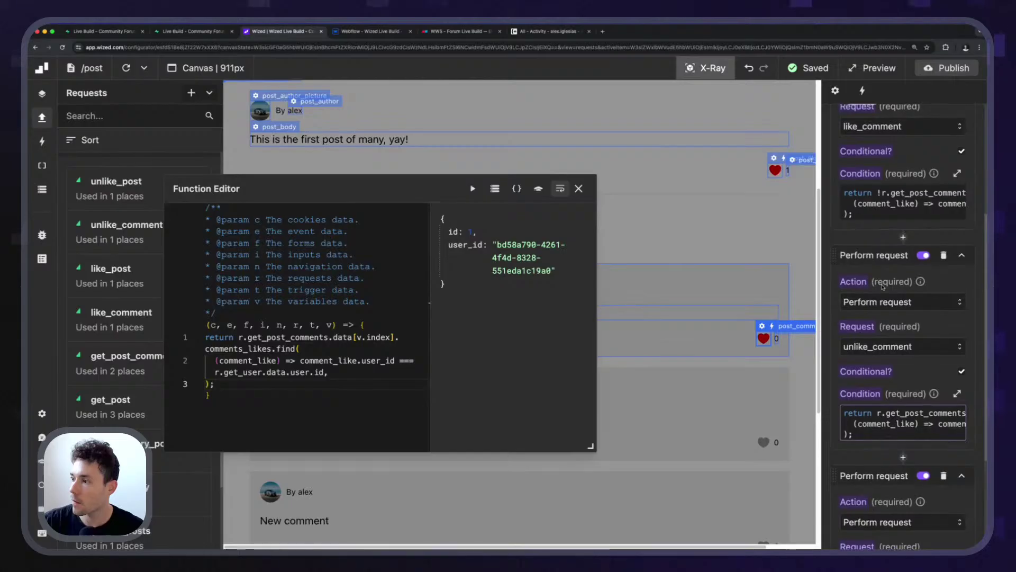
scroll(883, 286, down, 2)
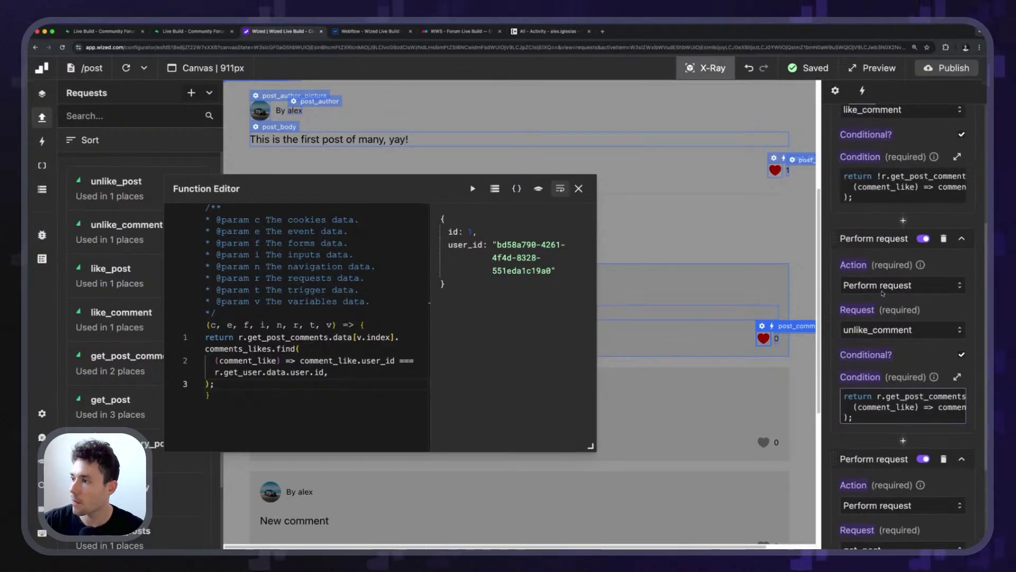
scroll(883, 292, down, 5)
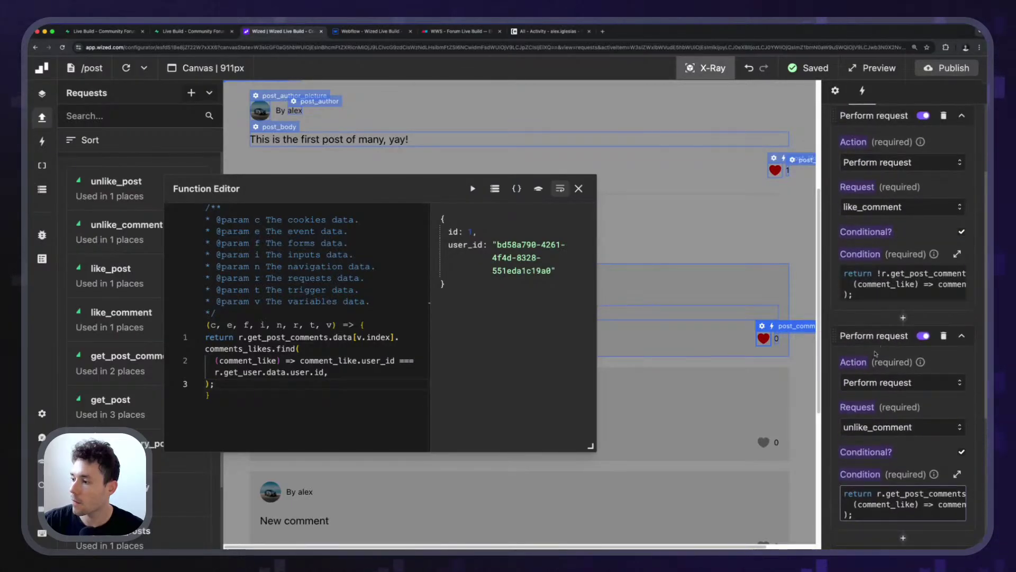
scroll(875, 352, down, 2)
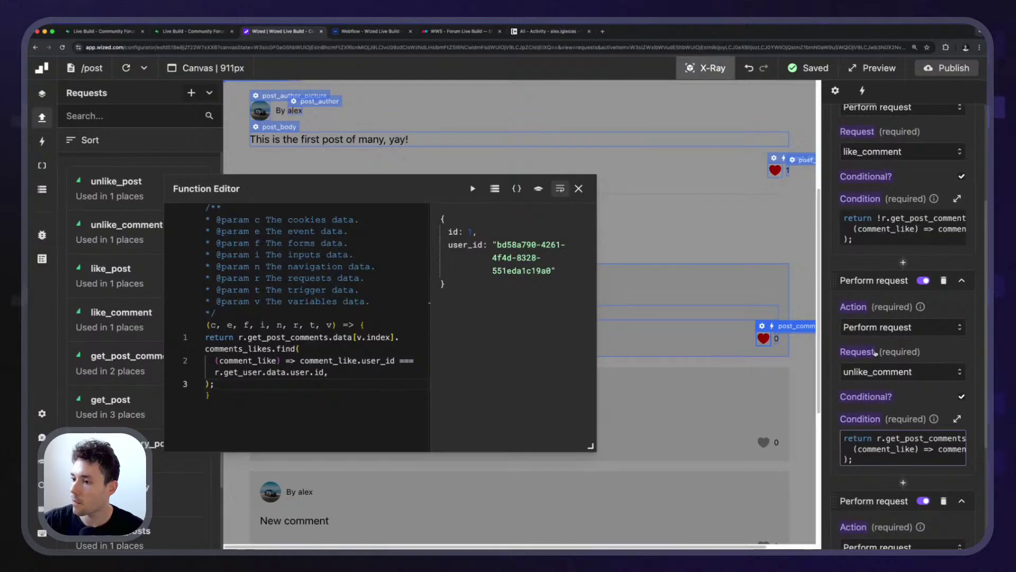
scroll(875, 352, up, 3)
Compare against the like_comment condition's return expression before returning to the unlike_comment condition.
click(900, 306)
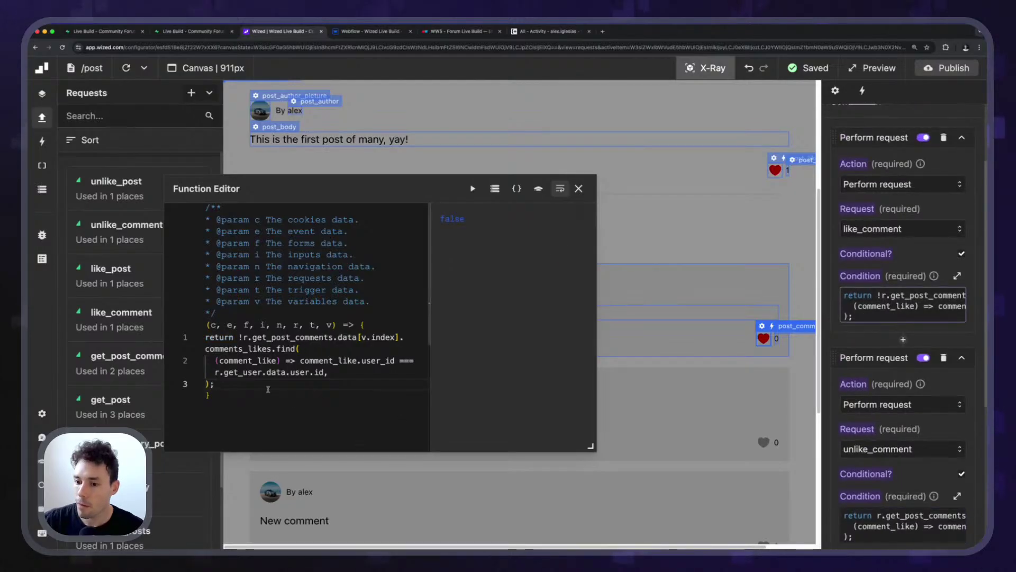
drag(246, 385, 239, 339)
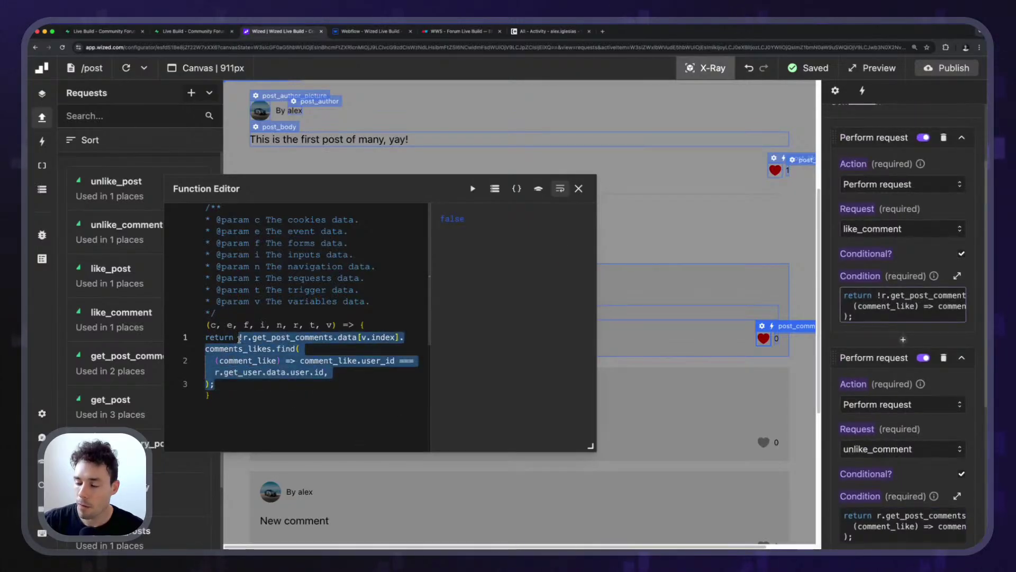
click(579, 190)
scroll(900, 317, down, 3)
click(902, 405)
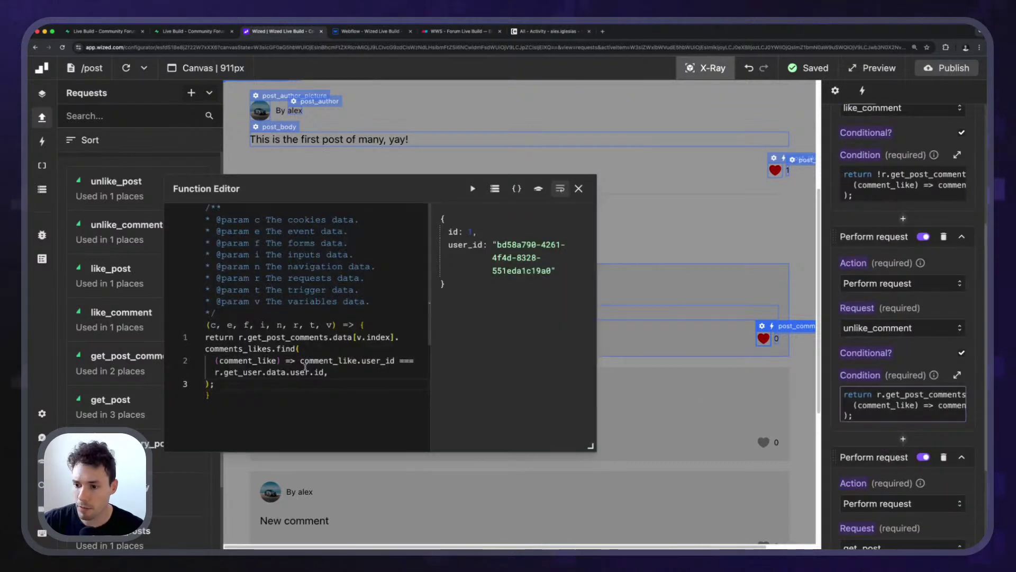
Test the unlike_comment condition with a temporary '!!' prefix, then remove it and rerun.
click(238, 337)
text(!!)
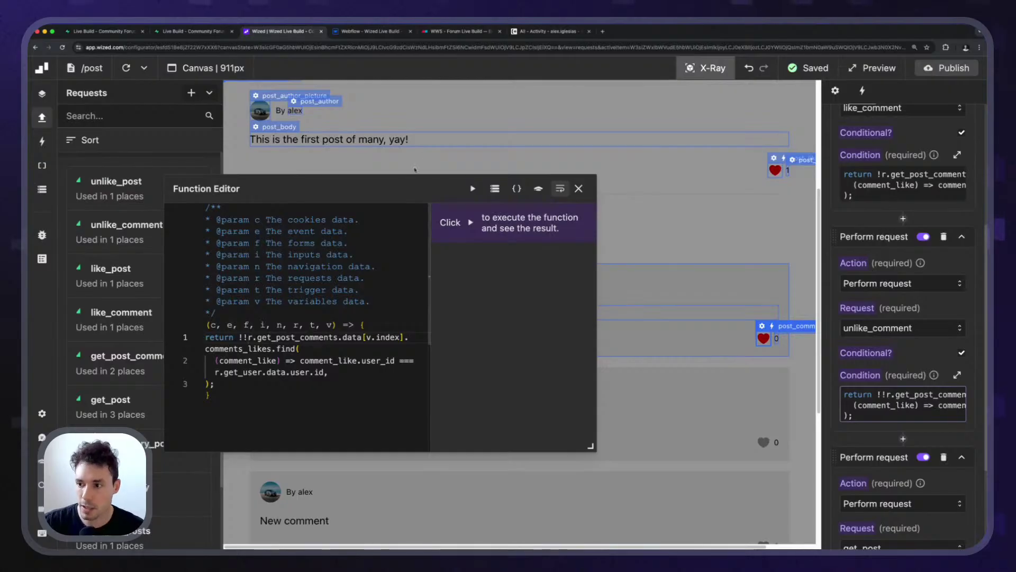
click(472, 189)
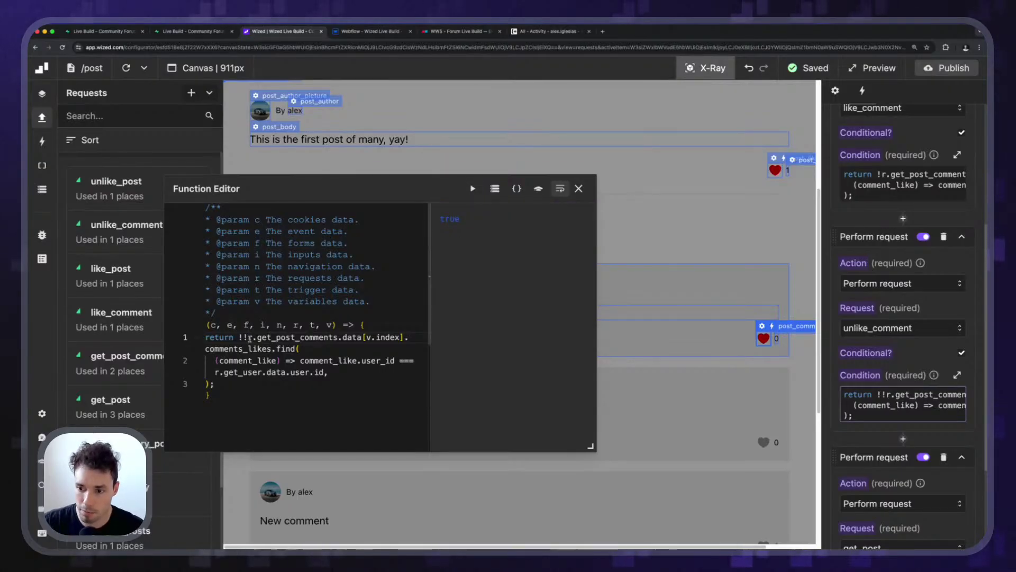
key(BackSpace)
key(BackSpace)
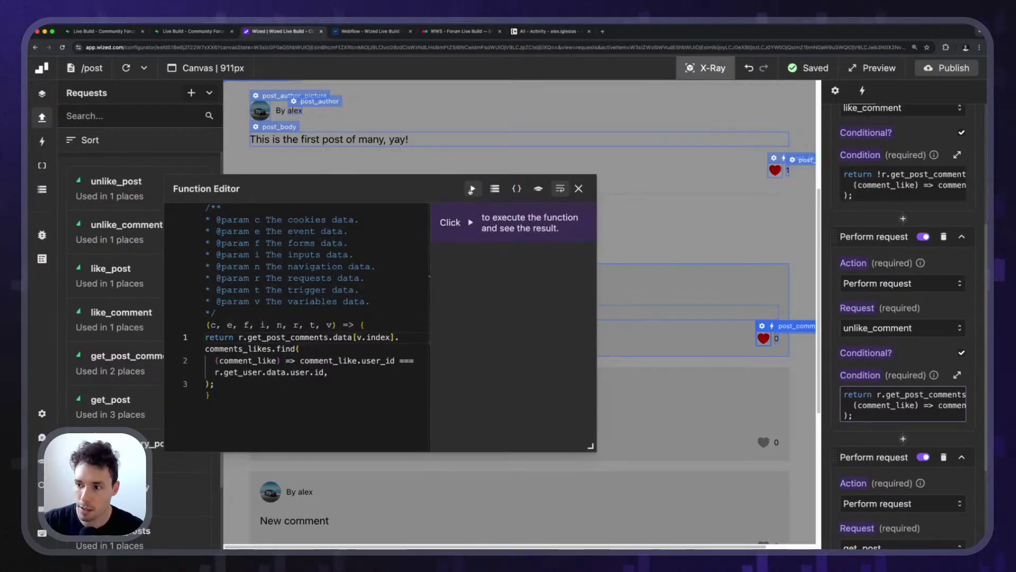
click(471, 190)
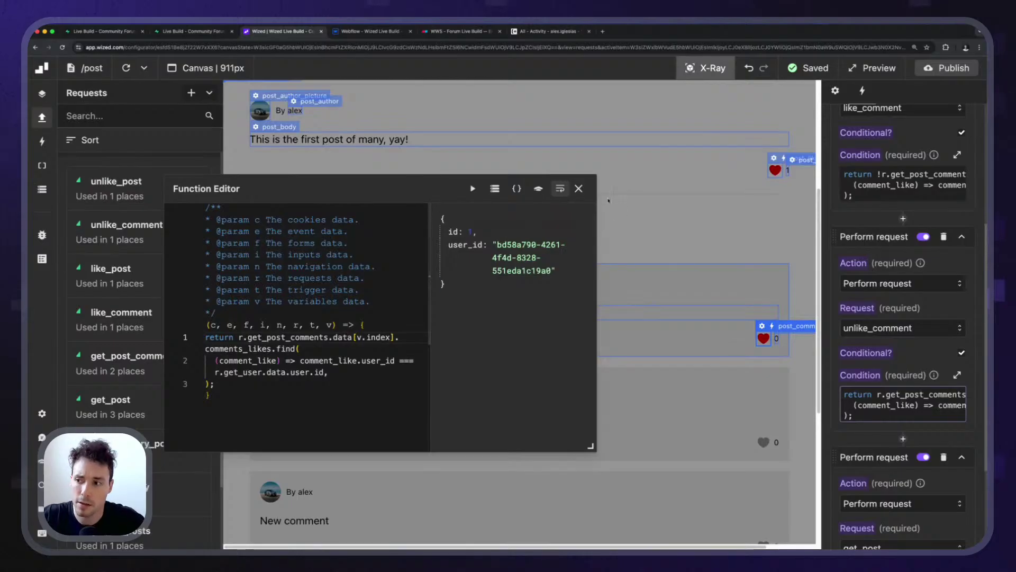
click(578, 188)
scroll(918, 311, down, 4)
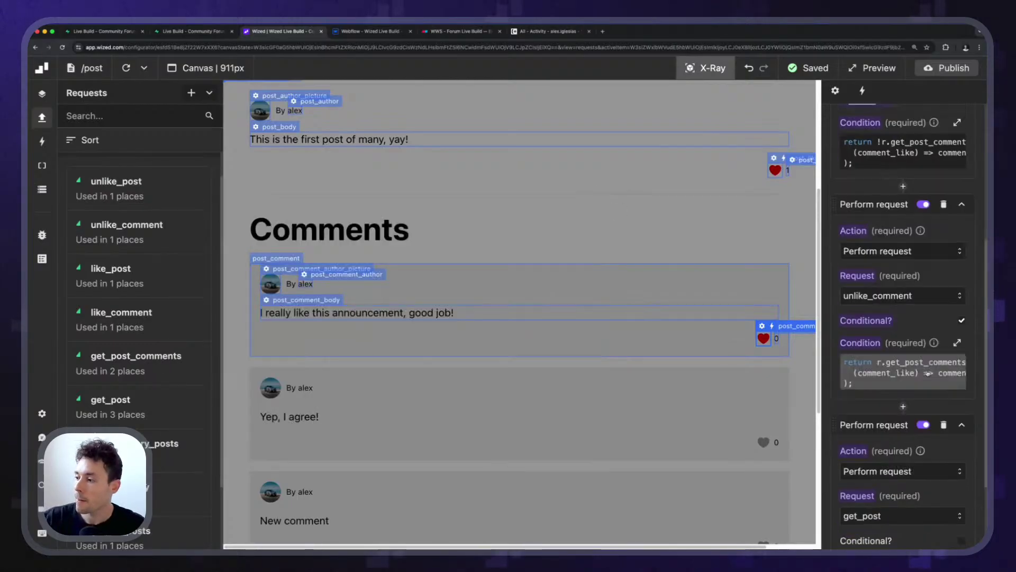
Set the third action to refetch get_post_comments, turn off X-Ray, and reload the canvas page.
click(890, 353)
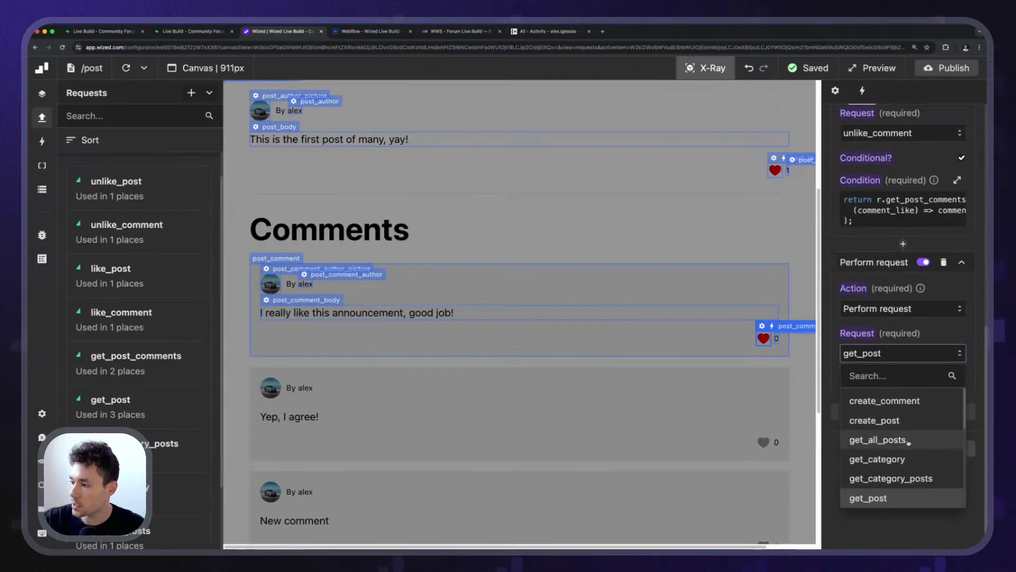
scroll(899, 461, up, 1)
scroll(903, 479, down, 1)
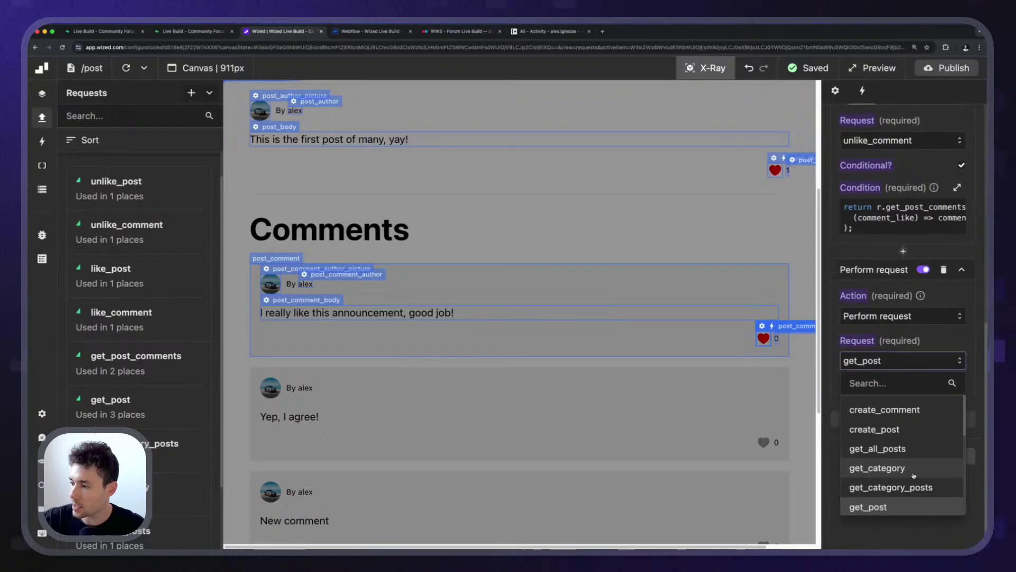
scroll(907, 429, down, 2)
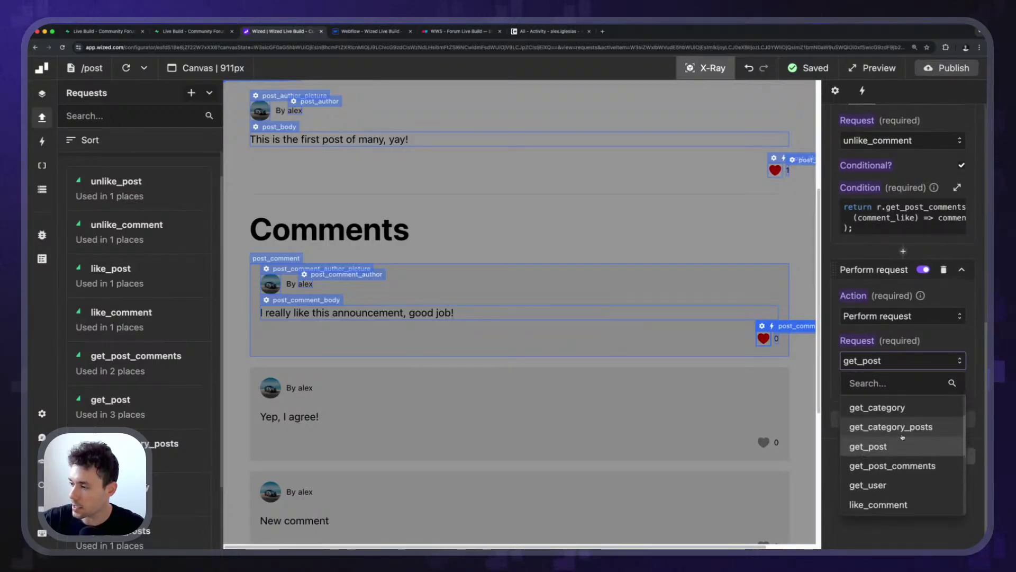
click(903, 455)
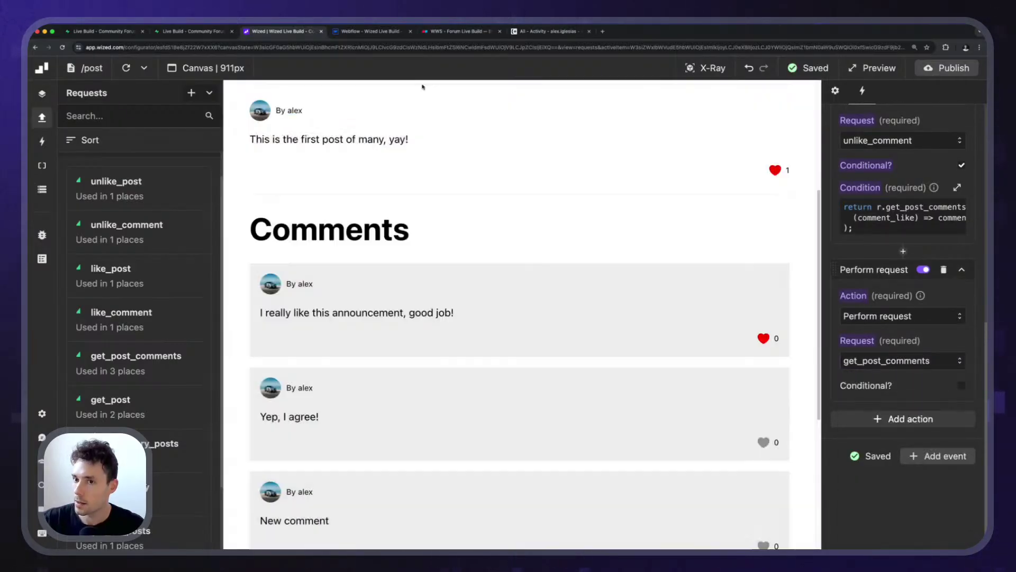
click(705, 68)
click(117, 68)
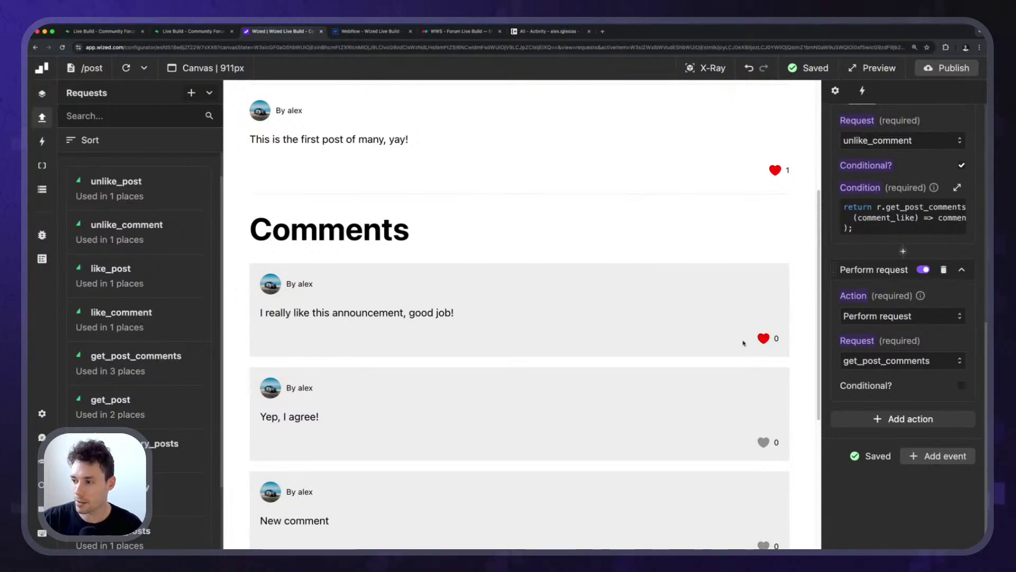
With the Data Store showing, like the first comment and select its like count, which still reads 0.
click(42, 189)
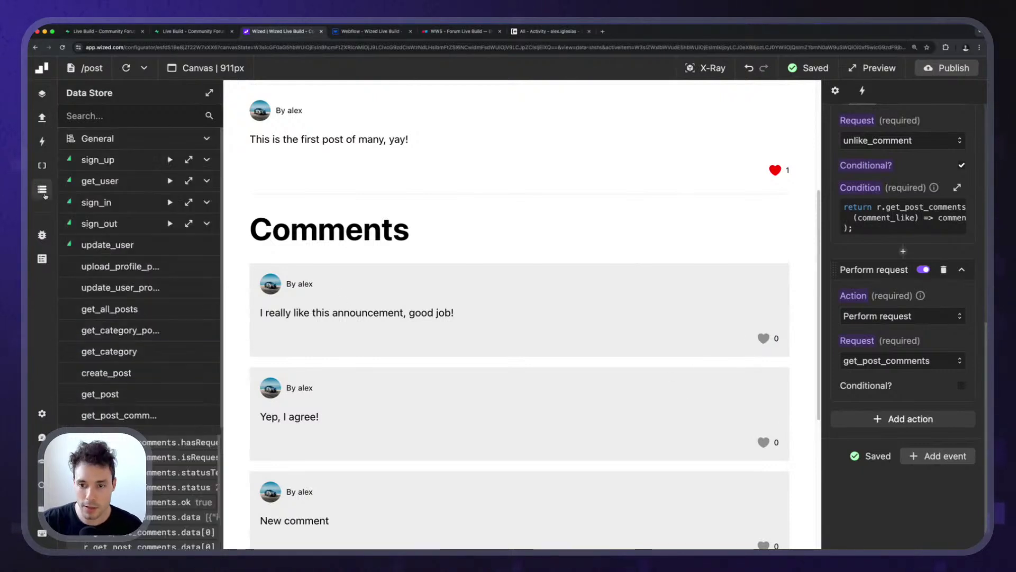
scroll(140, 317, down, 3)
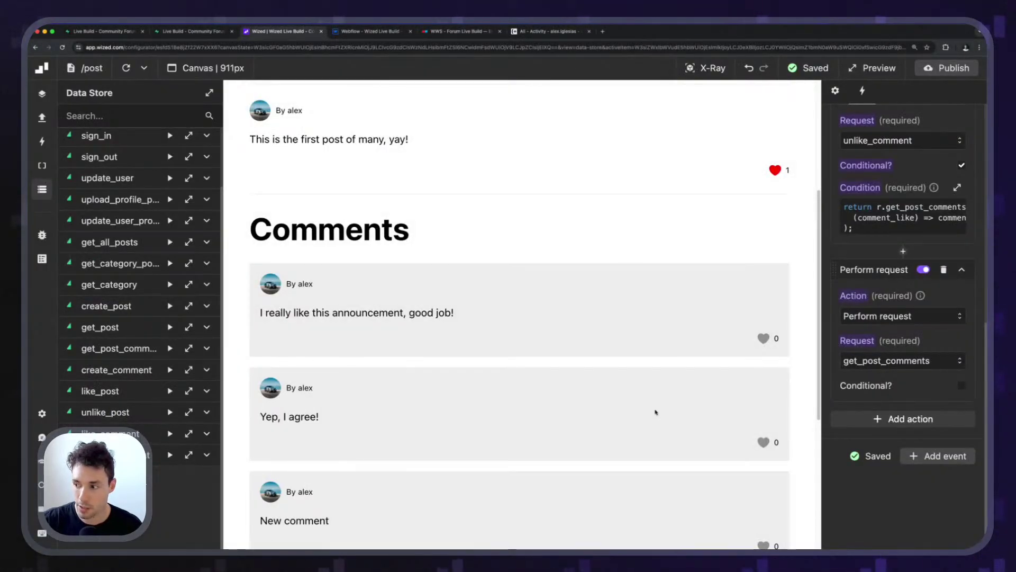
click(763, 339)
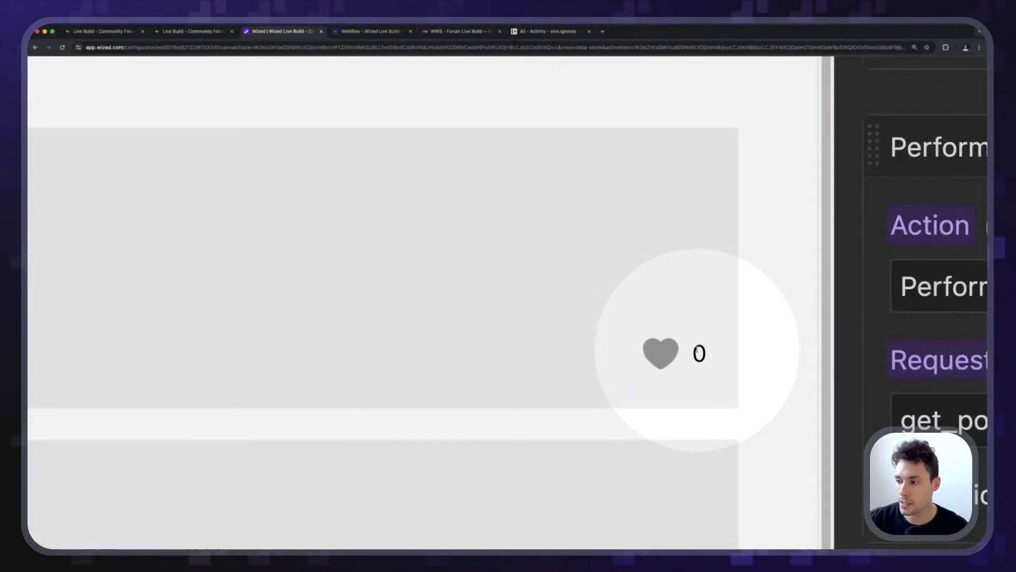
double_click(710, 353)
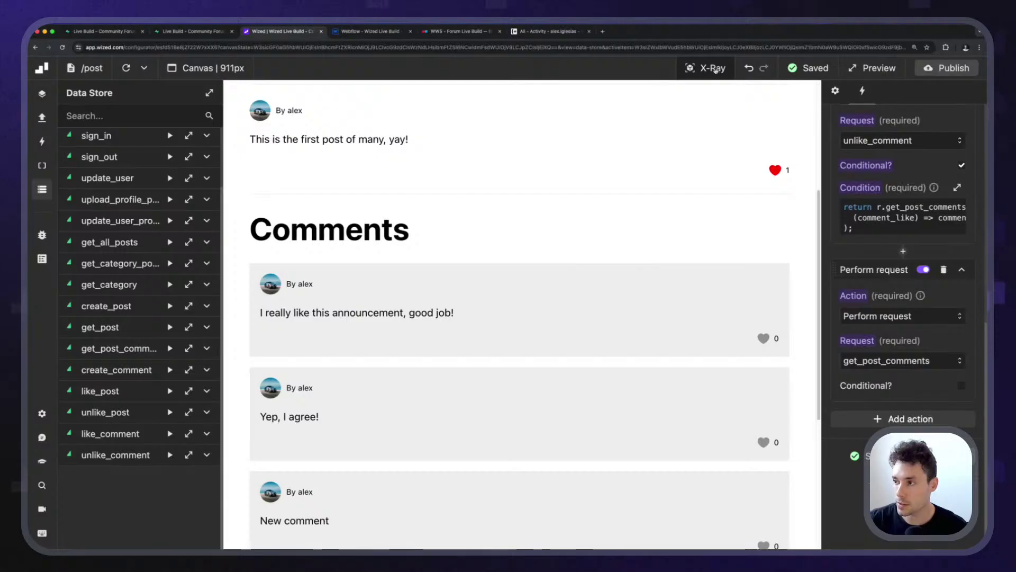
With X-Ray on, name the comment's like-count text element post_comment_like_count.
click(706, 68)
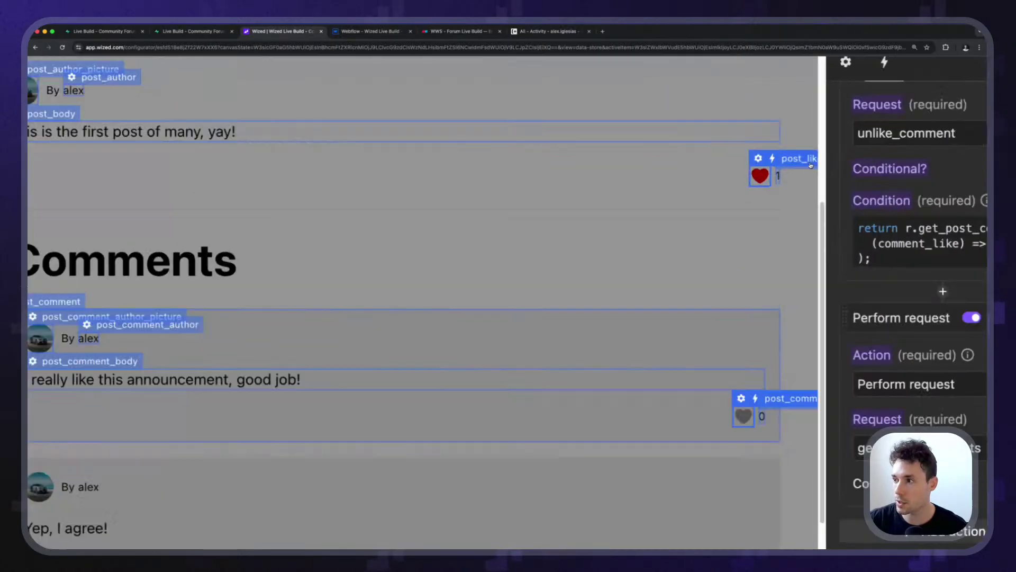
click(746, 166)
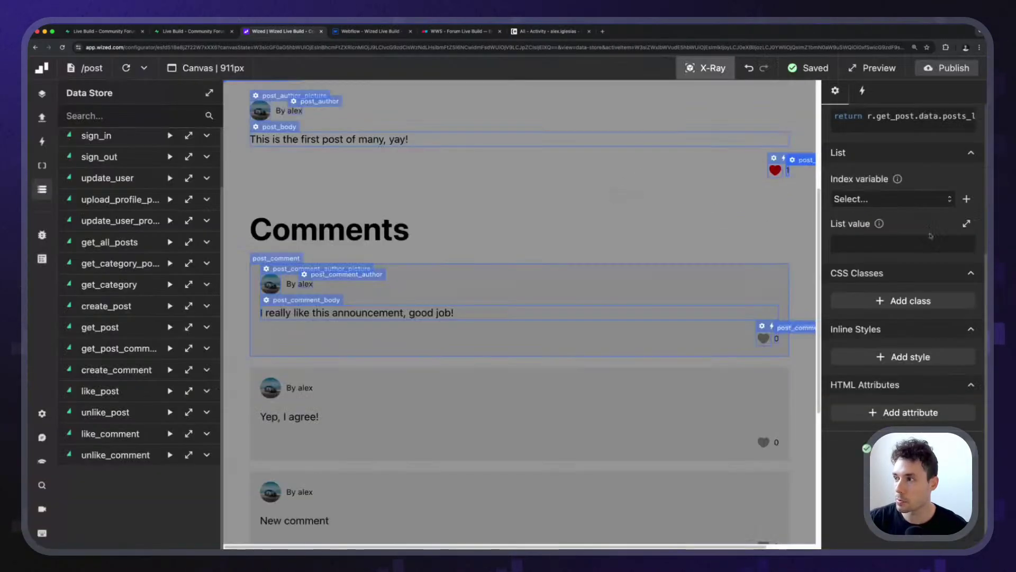
scroll(903, 344, up, 4)
scroll(903, 344, down, 4)
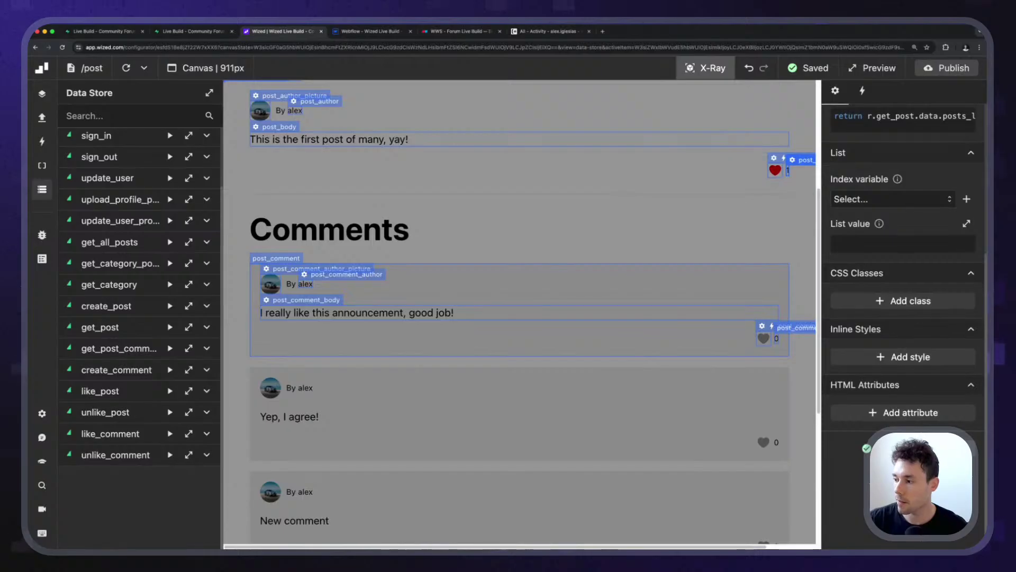
scroll(887, 412, up, 4)
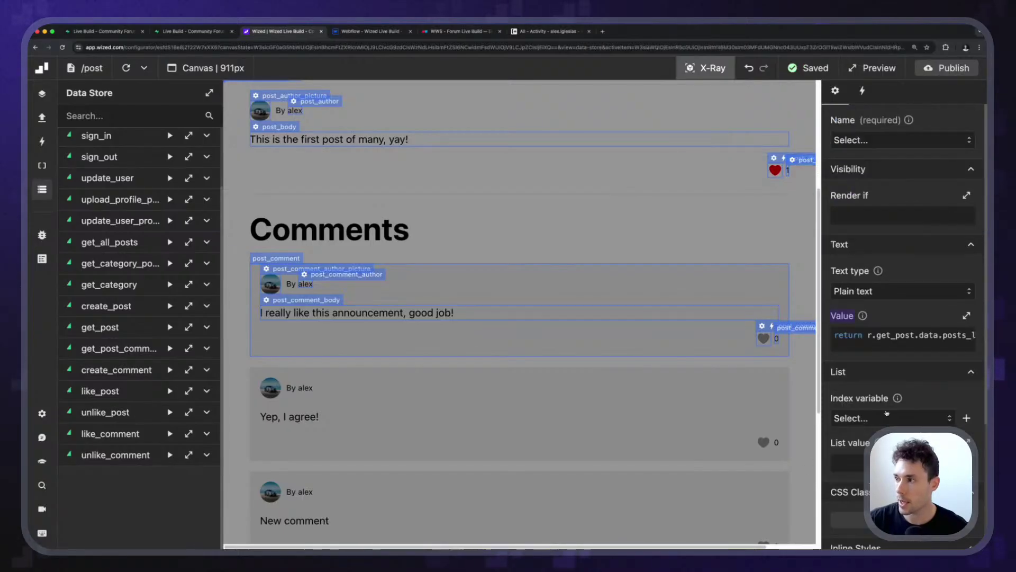
click(875, 140)
click(875, 166)
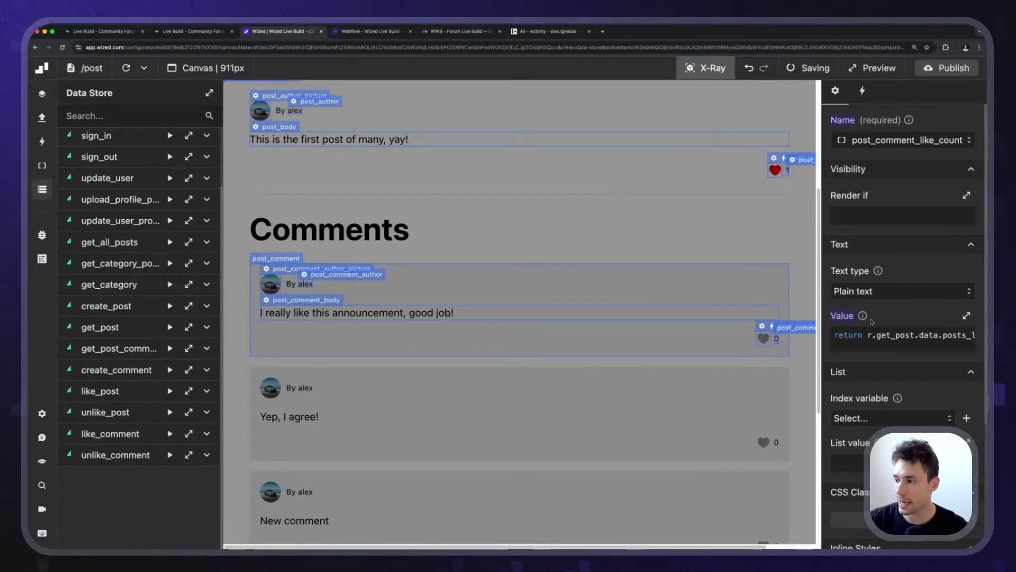
Set its Value to return r.get_post_comments.data[v.index].comments_likes.length;.
click(900, 336)
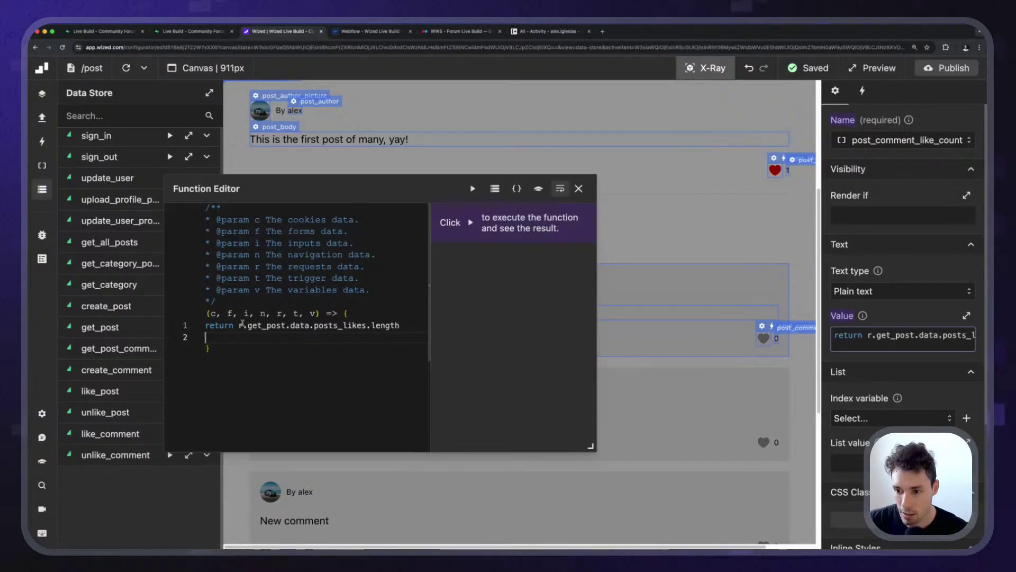
drag(239, 324, 401, 323)
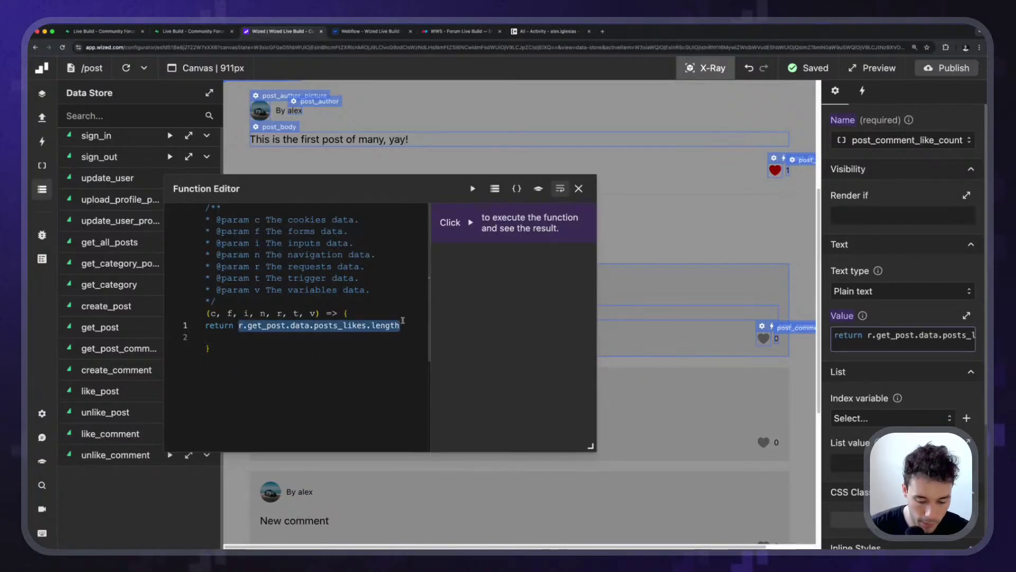
key(BackSpace)
key(super+shift+v)
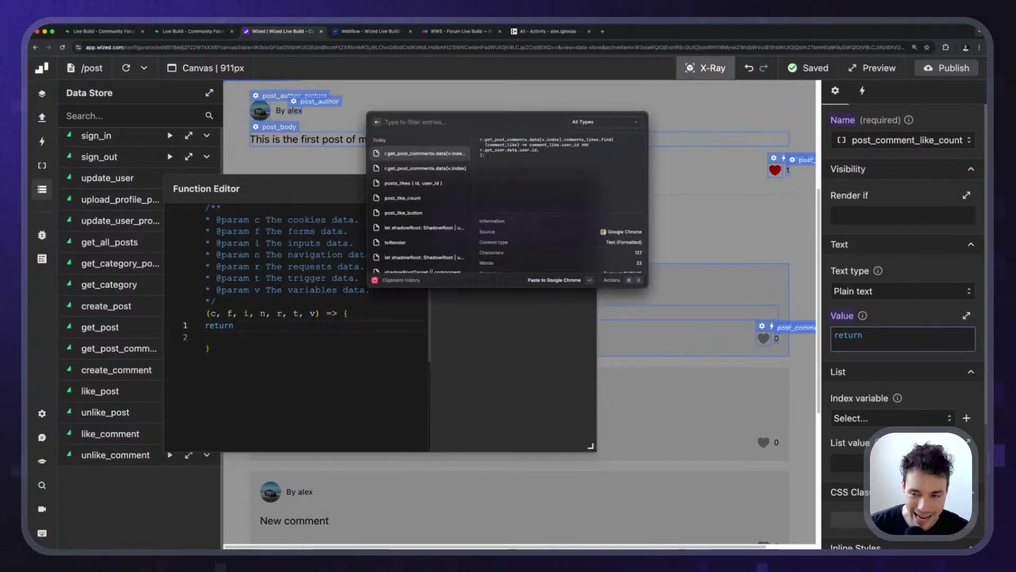
click(424, 170)
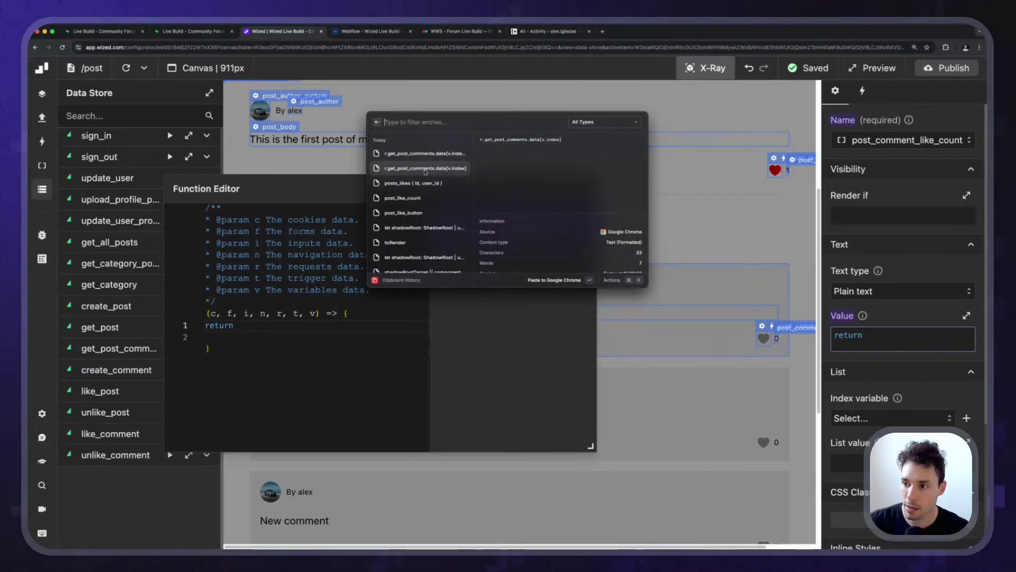
key(Return)
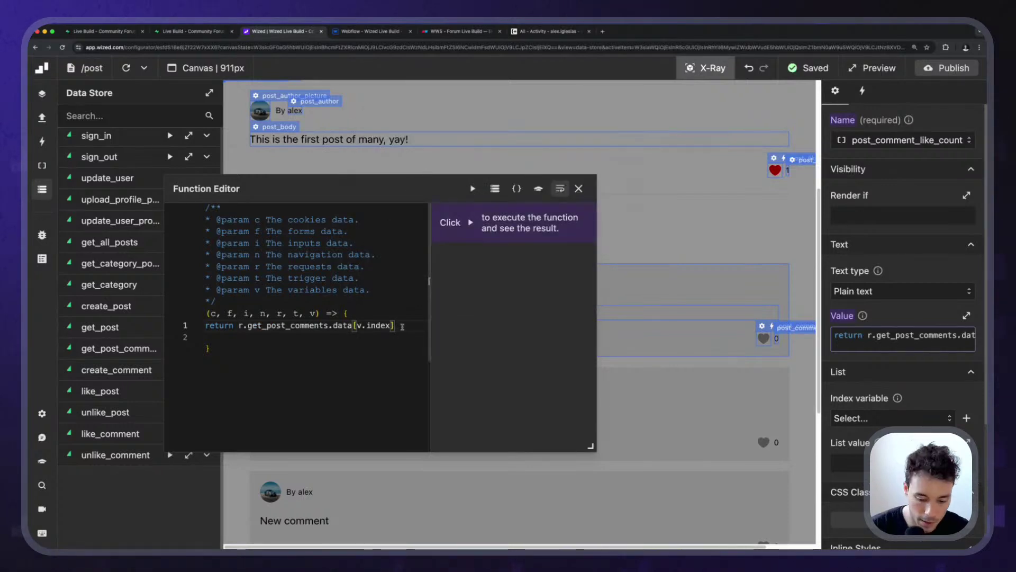
text(.comments)
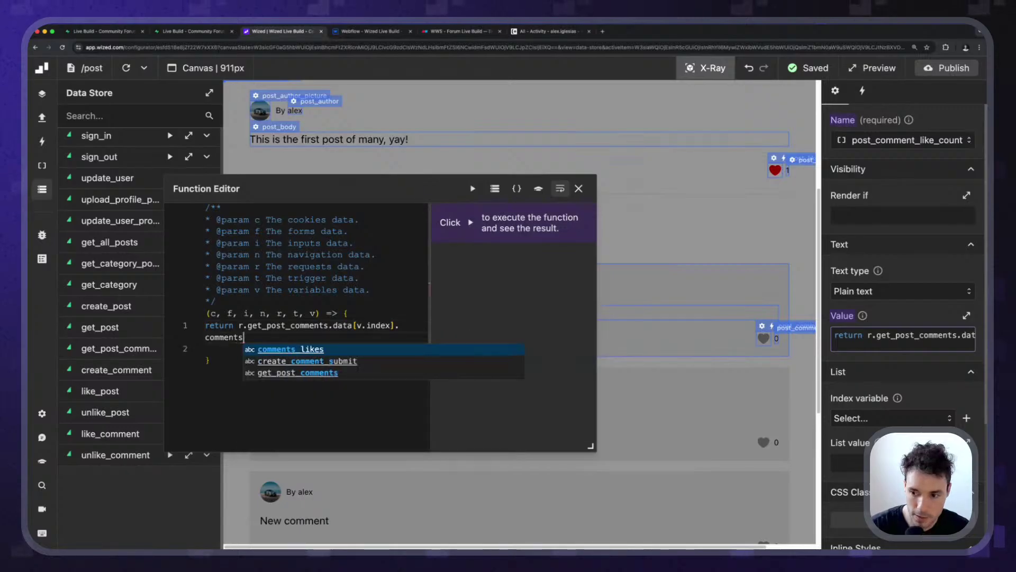
text(_likes)
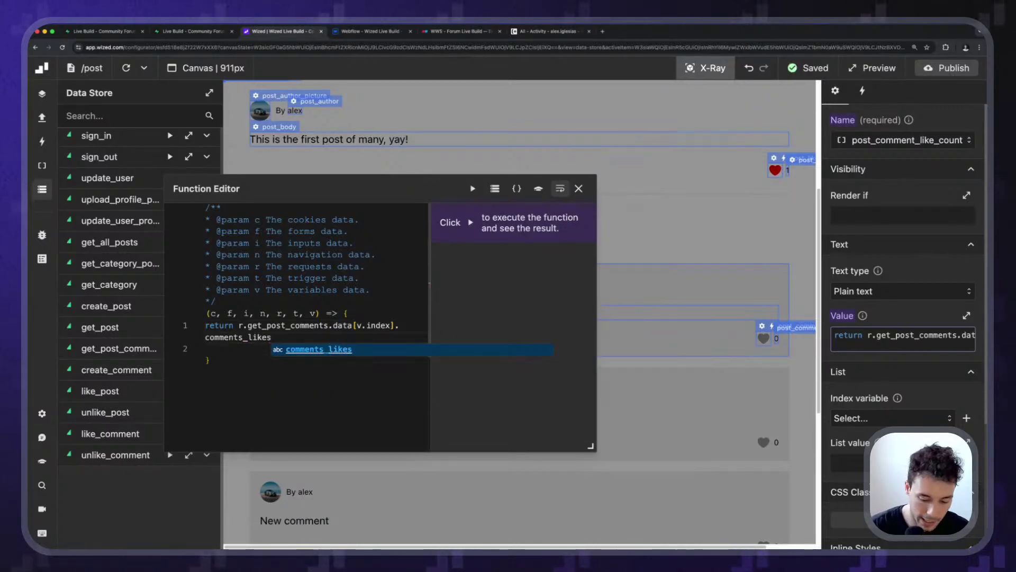
text(.length;)
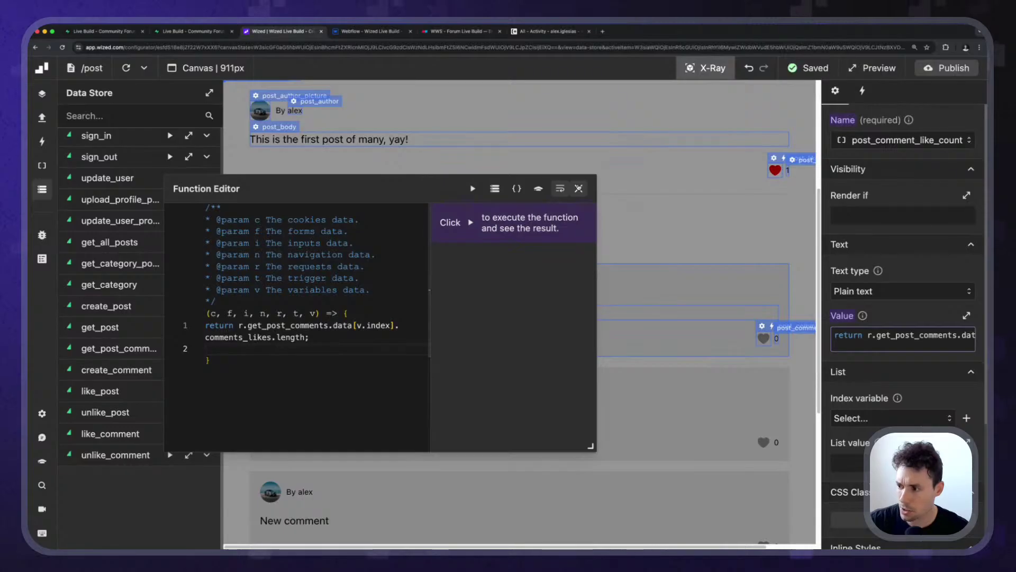
click(578, 189)
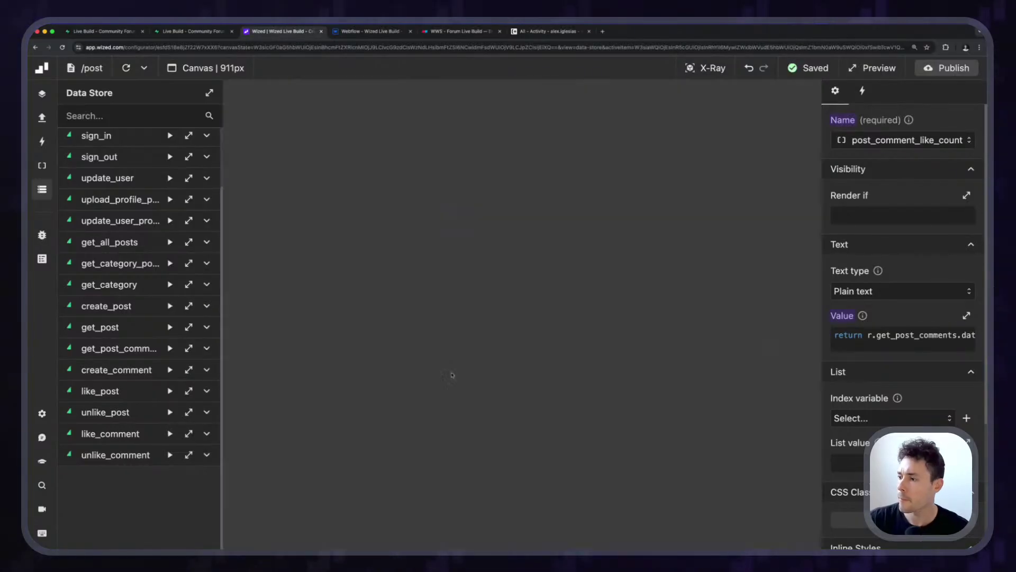
scroll(504, 358, down, 5)
Like and unlike the first, second and third comments, then switch to the Supabase tab.
click(763, 337)
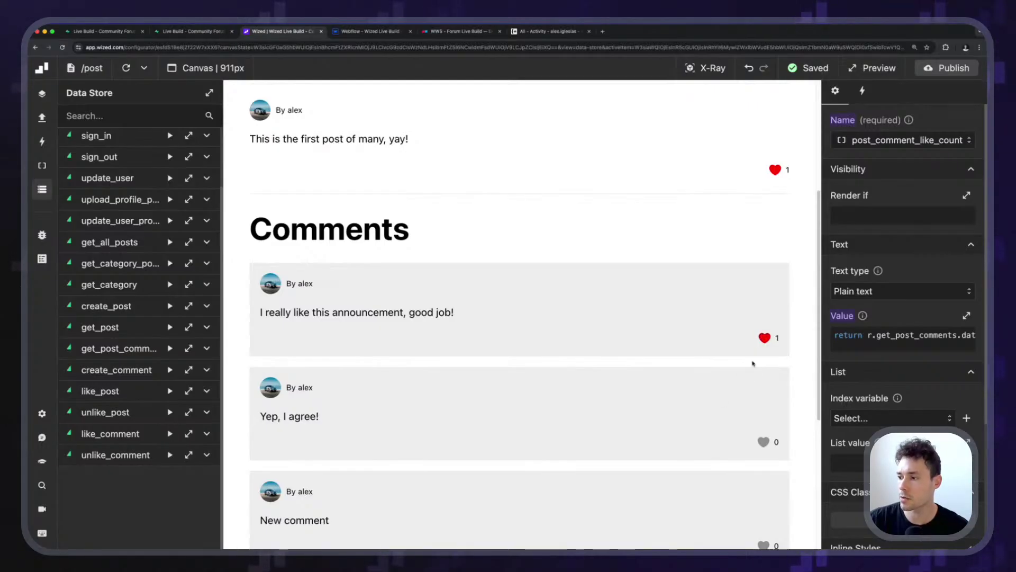
click(763, 337)
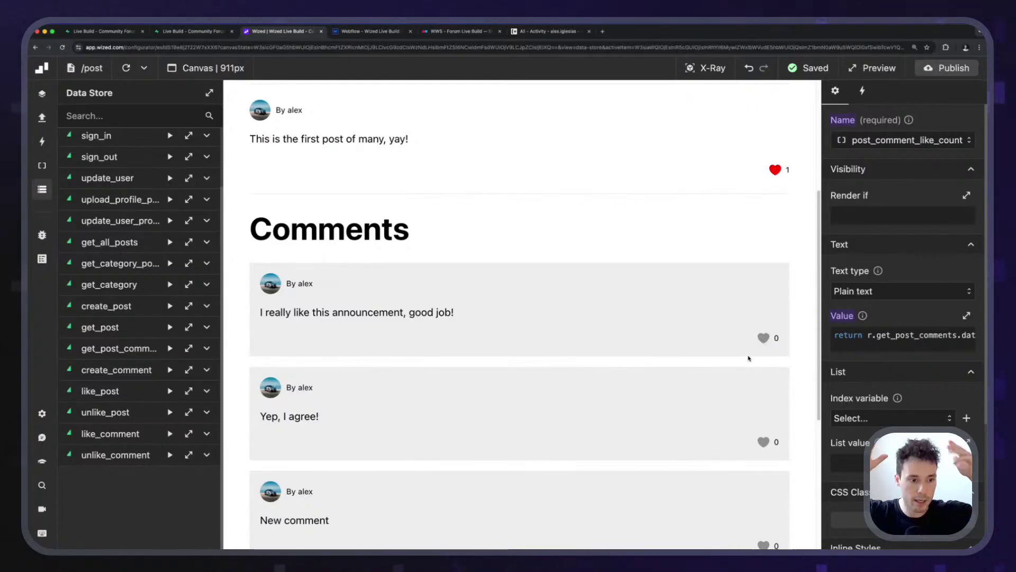
click(763, 338)
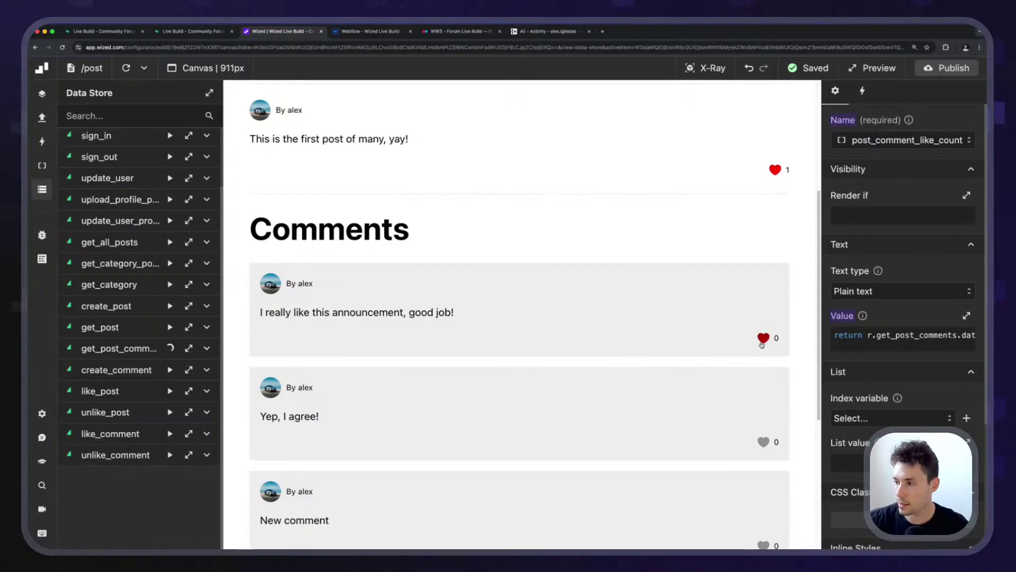
scroll(767, 344, down, 2)
click(764, 369)
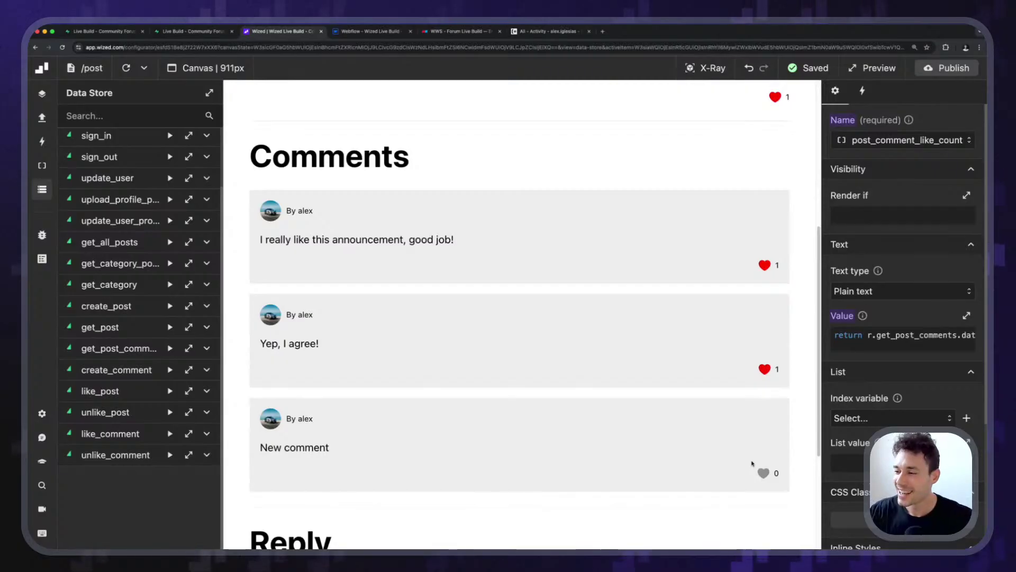
click(764, 370)
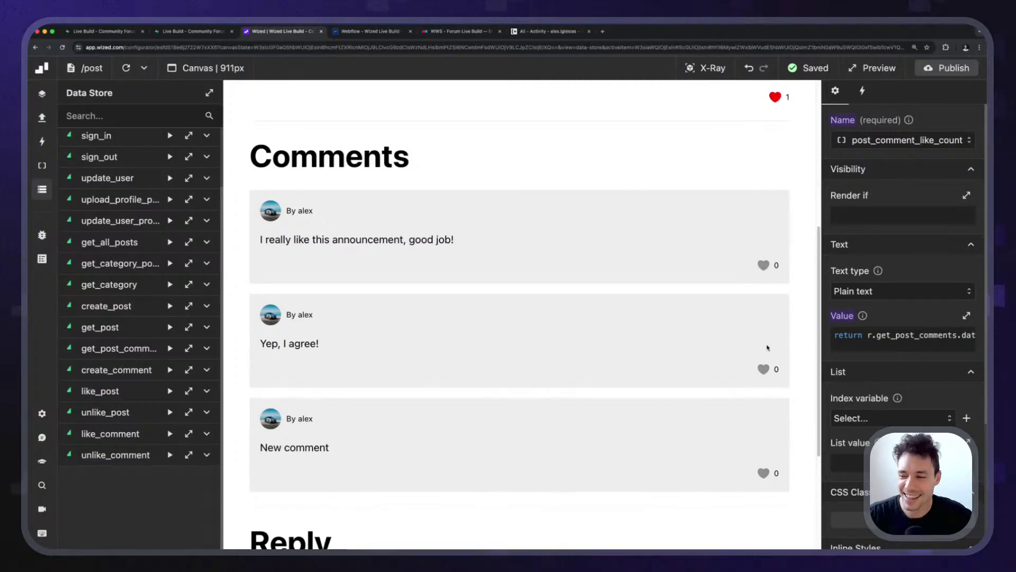
click(764, 473)
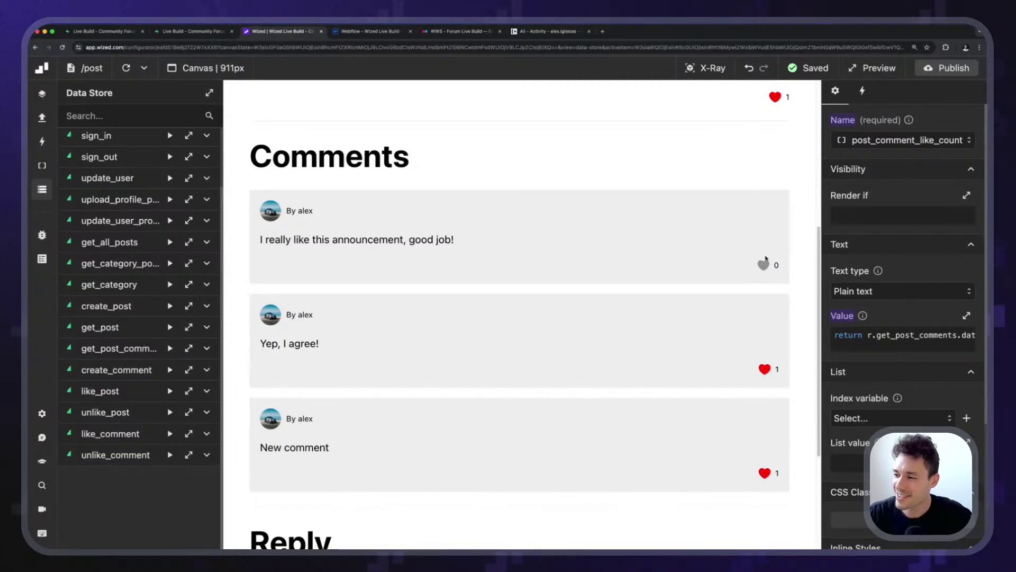
click(210, 32)
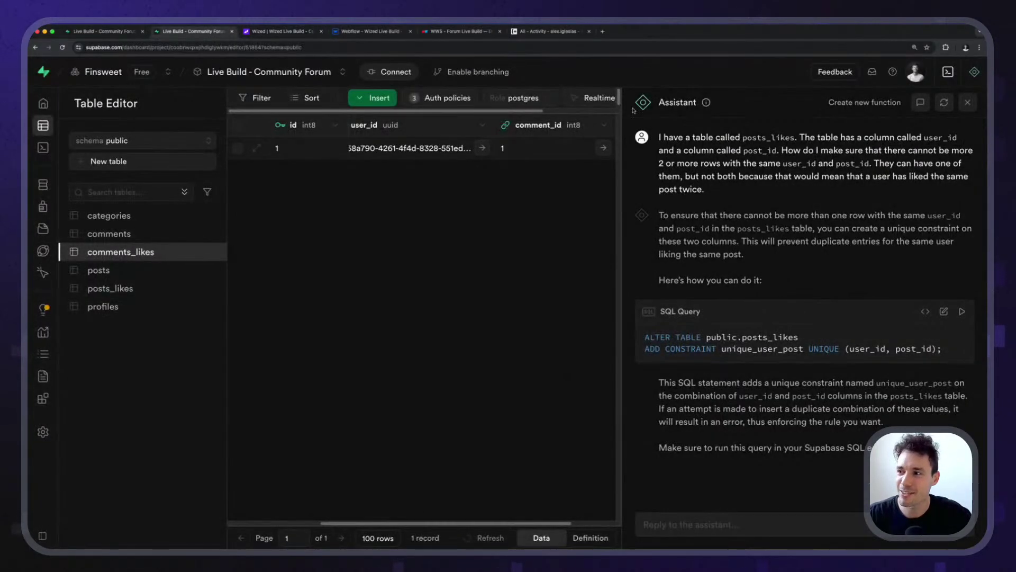
Close Supabase's Assistant panel, reload the comments_likes table to check its records, and return to Wized.
click(967, 102)
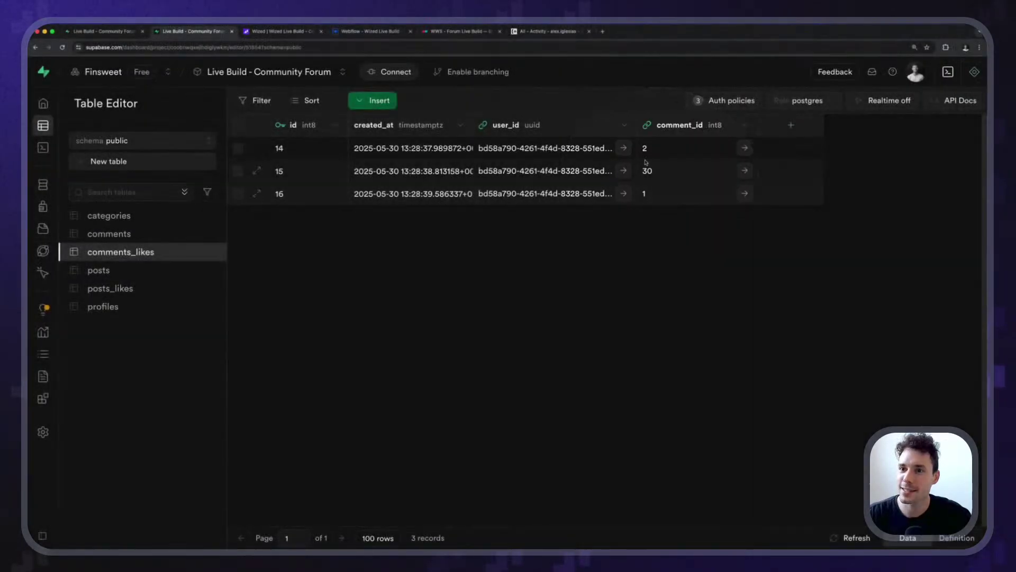
click(281, 32)
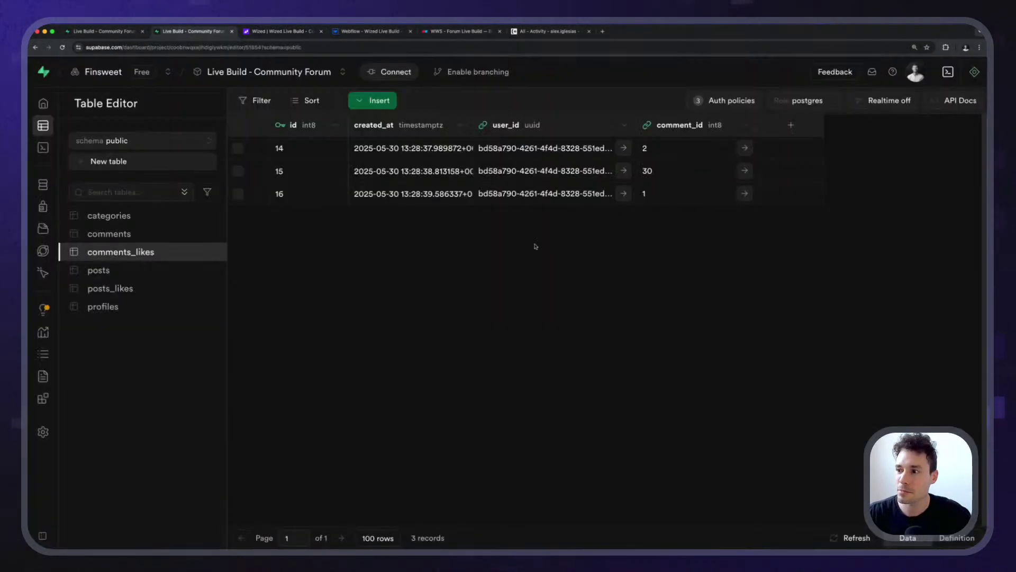
click(183, 32)
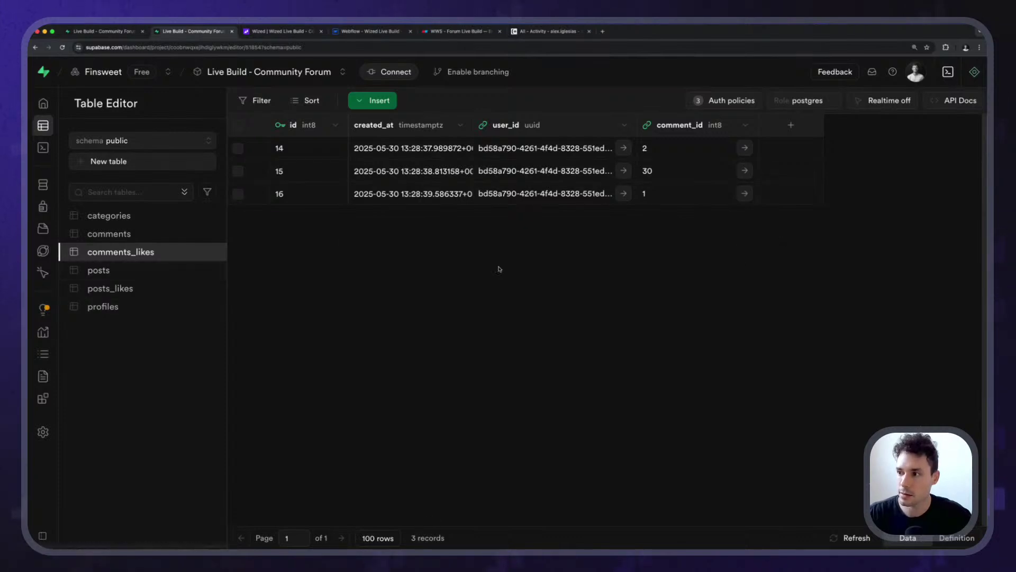
click(63, 47)
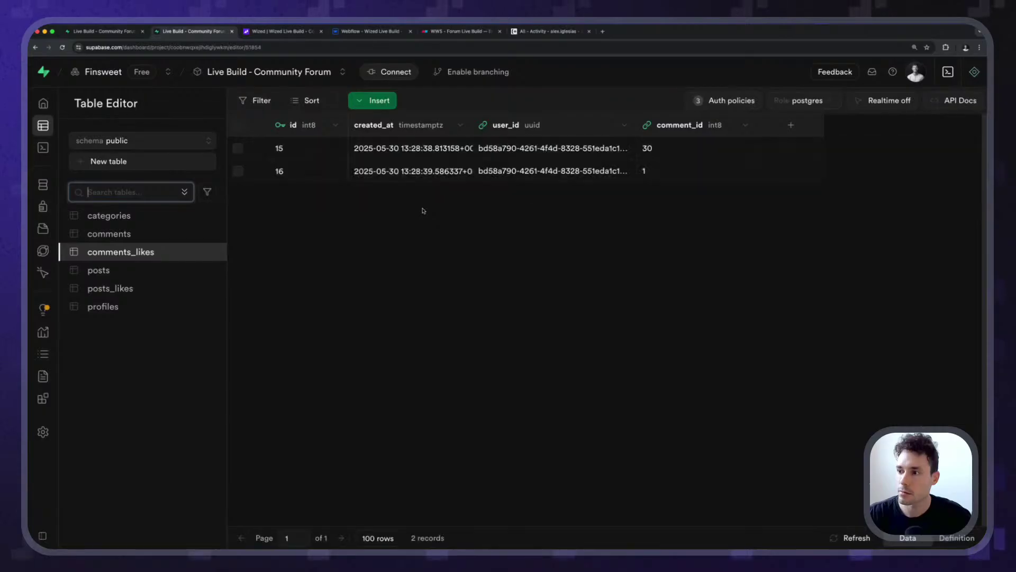
click(276, 32)
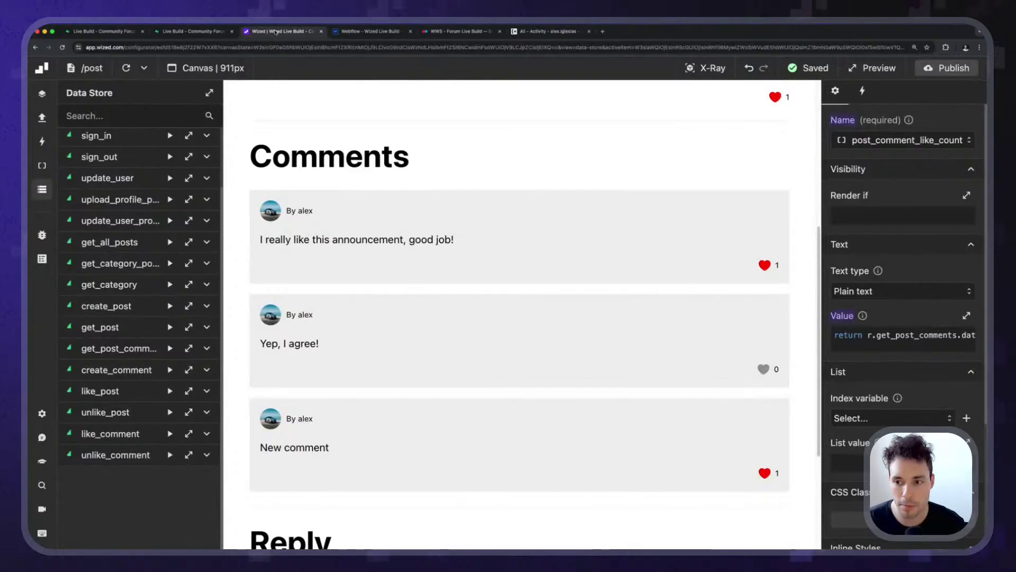
Review the comment like counts on the Wized canvas, then move to the Webflow project.
scroll(341, 215, down, 5)
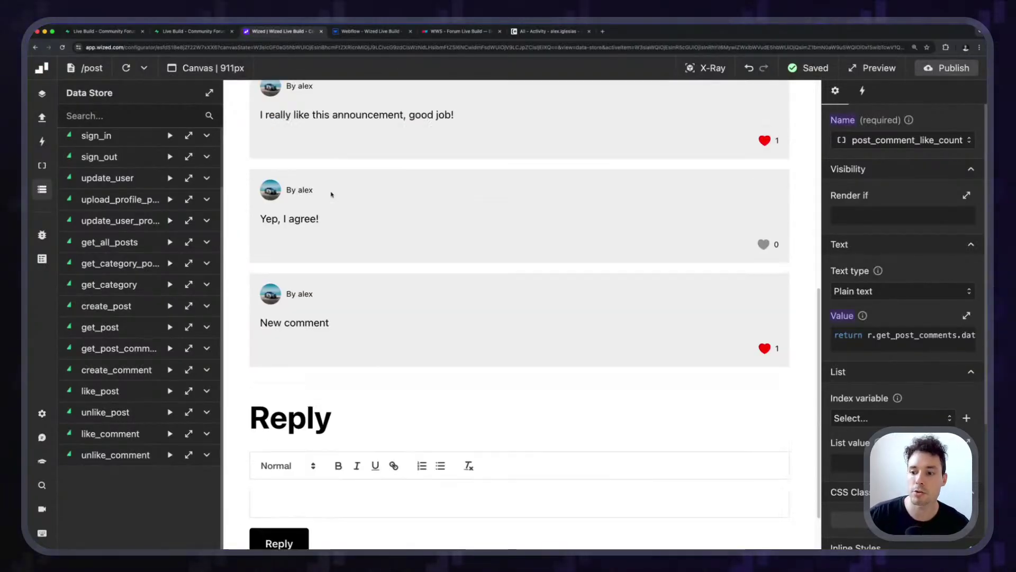
scroll(334, 193, up, 10)
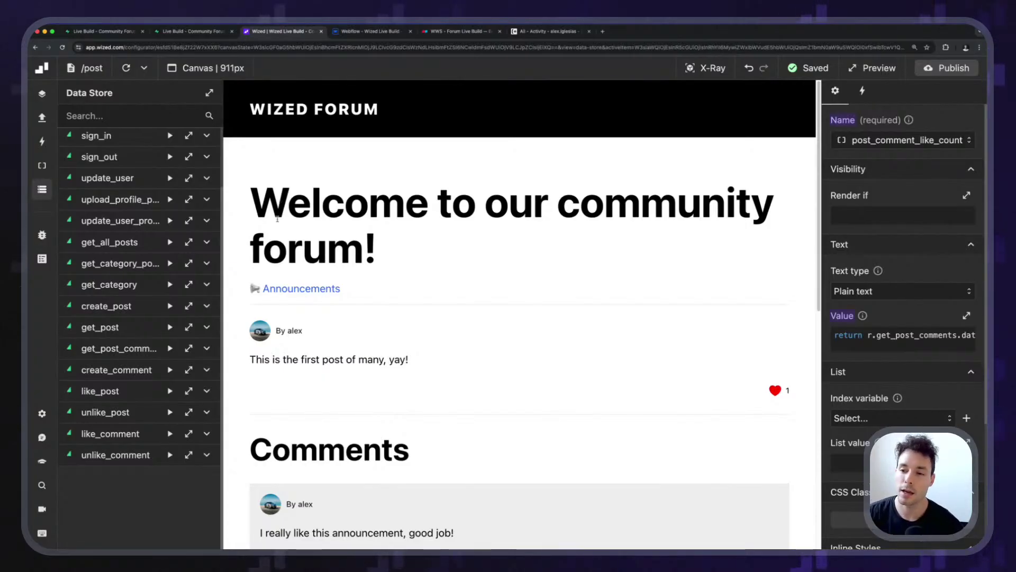
scroll(515, 400, down, 6)
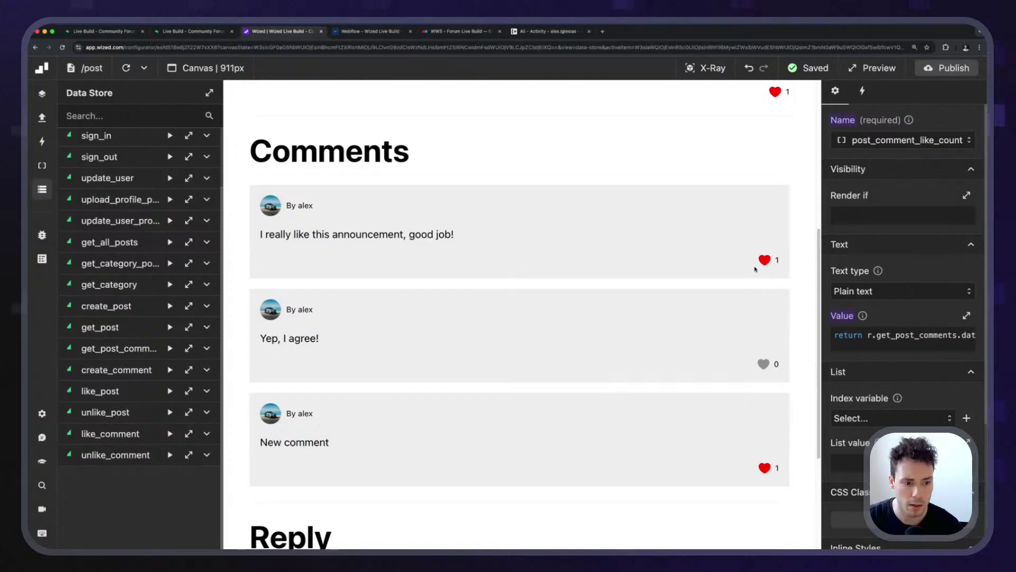
click(367, 34)
Dismiss the Publish dialog, review the comment's Like component, then return to the Supabase comments_likes table.
click(643, 140)
scroll(714, 316, up, 3)
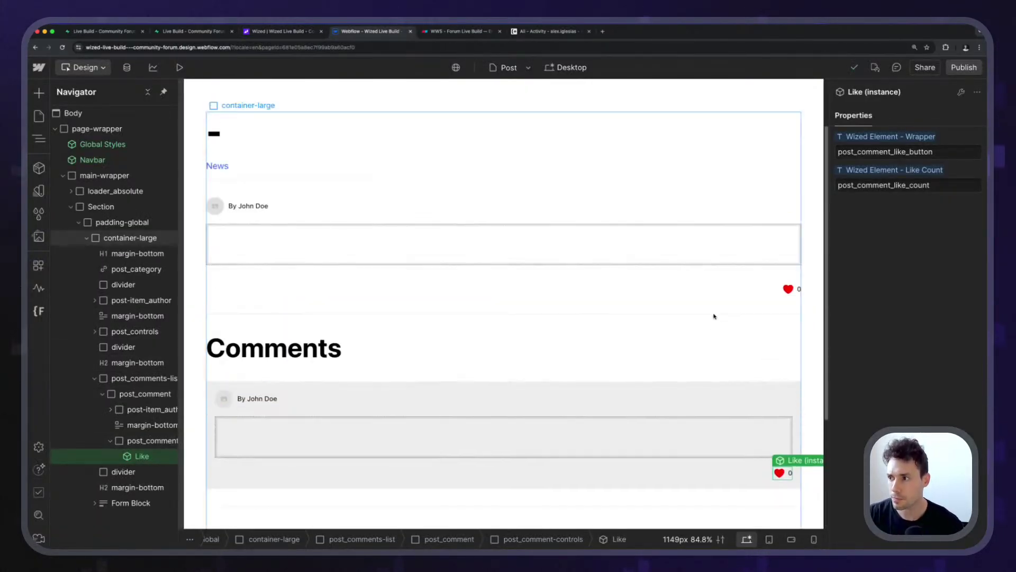
scroll(741, 310, down, 5)
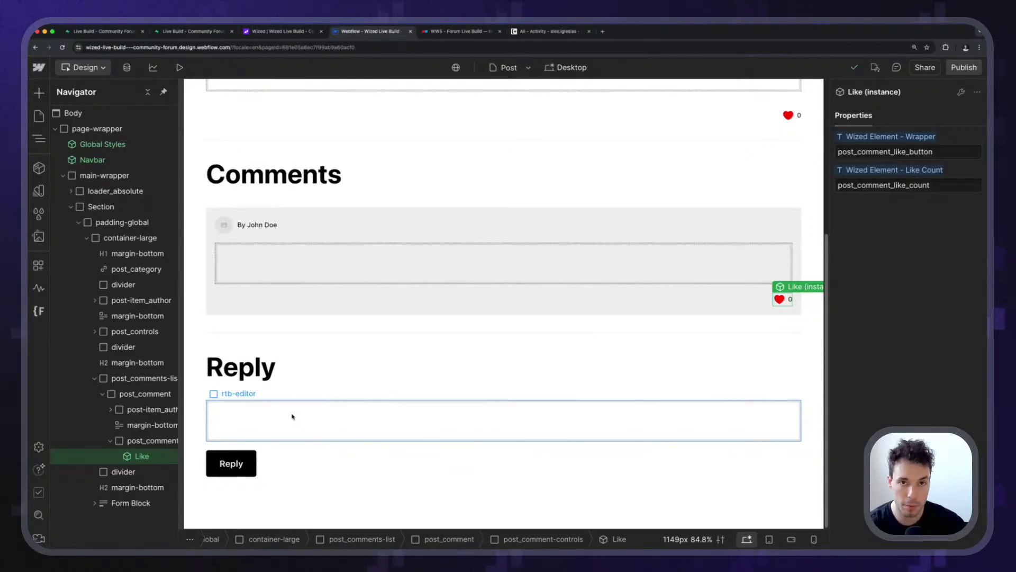
click(184, 31)
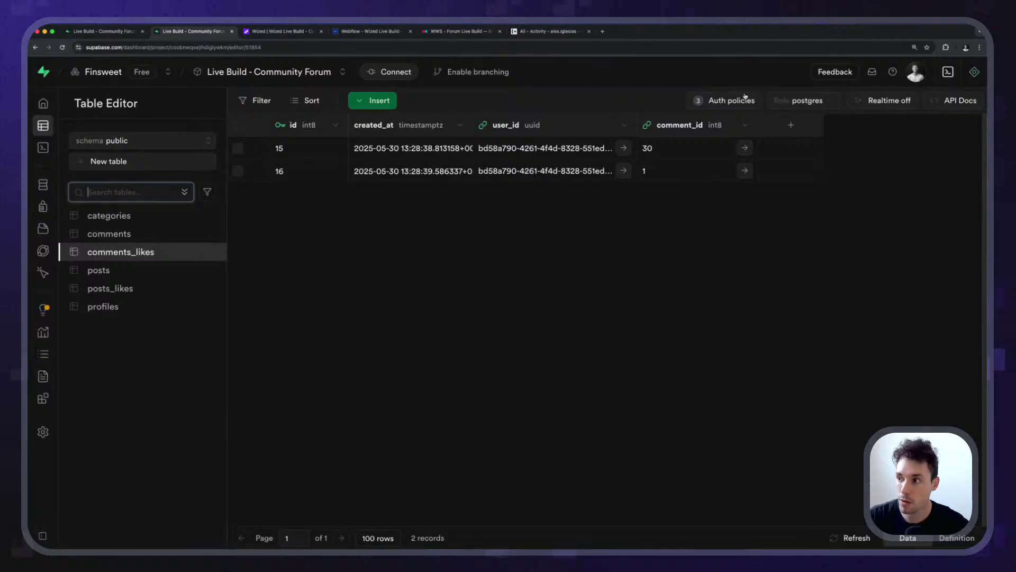
Save an 'Enable delete for users based on user_id' policy on the comments table.
click(153, 233)
click(715, 105)
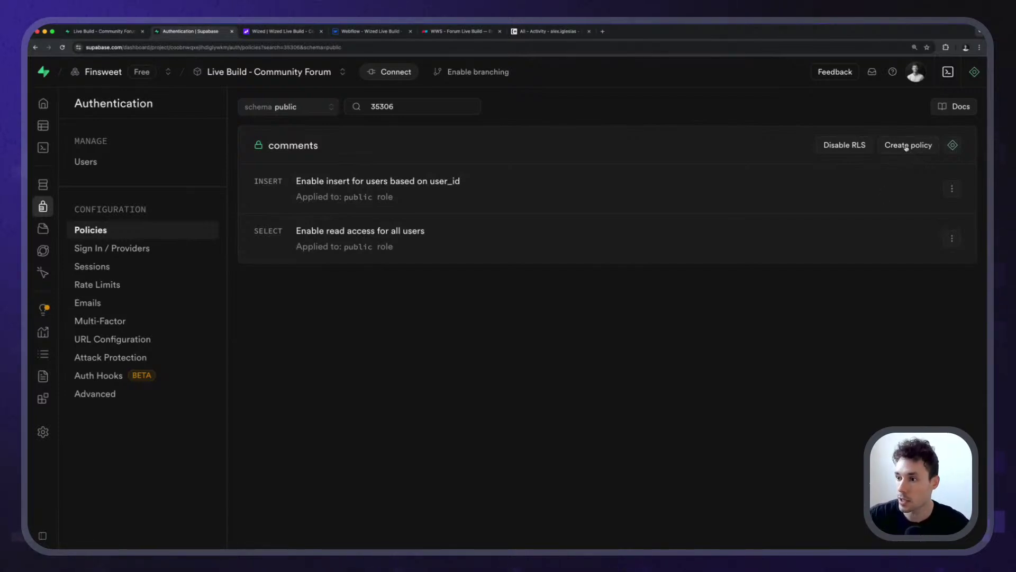
click(907, 148)
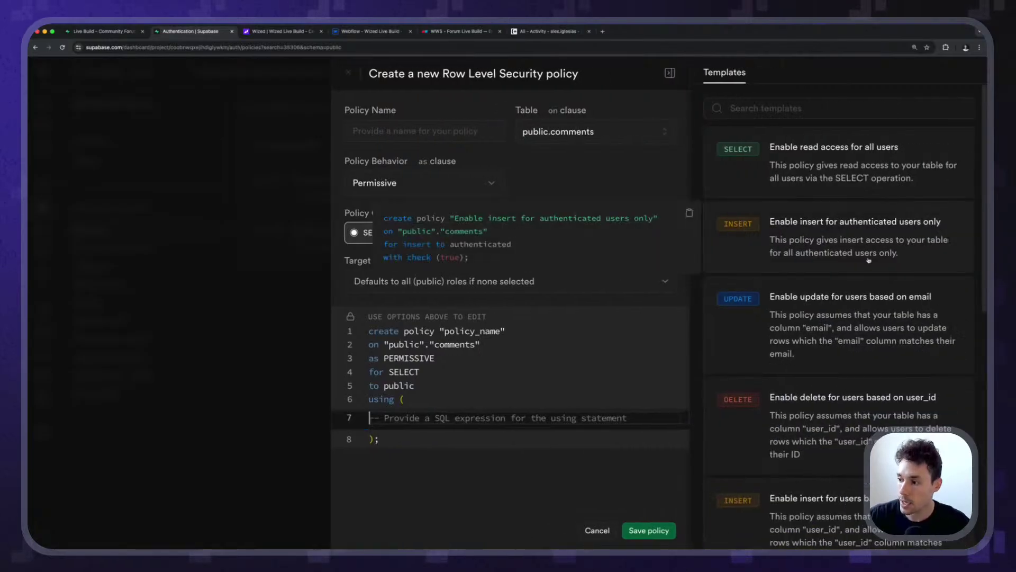
scroll(847, 264, down, 4)
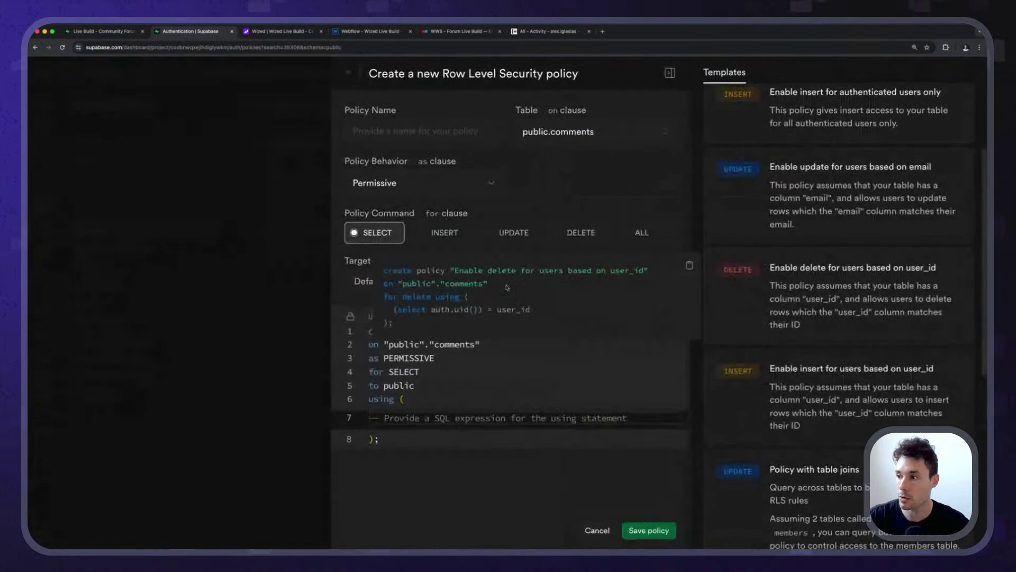
click(810, 287)
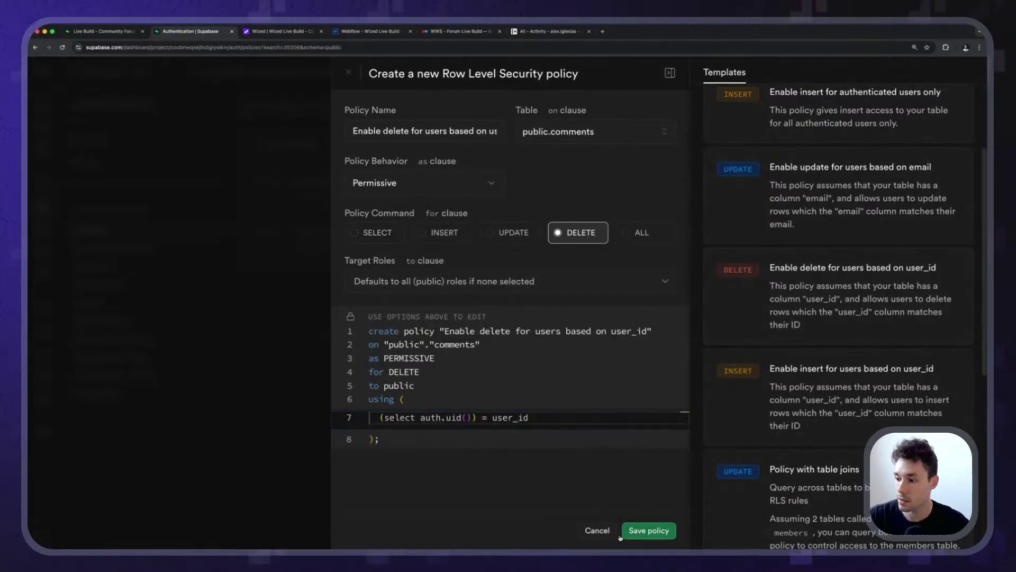
click(636, 536)
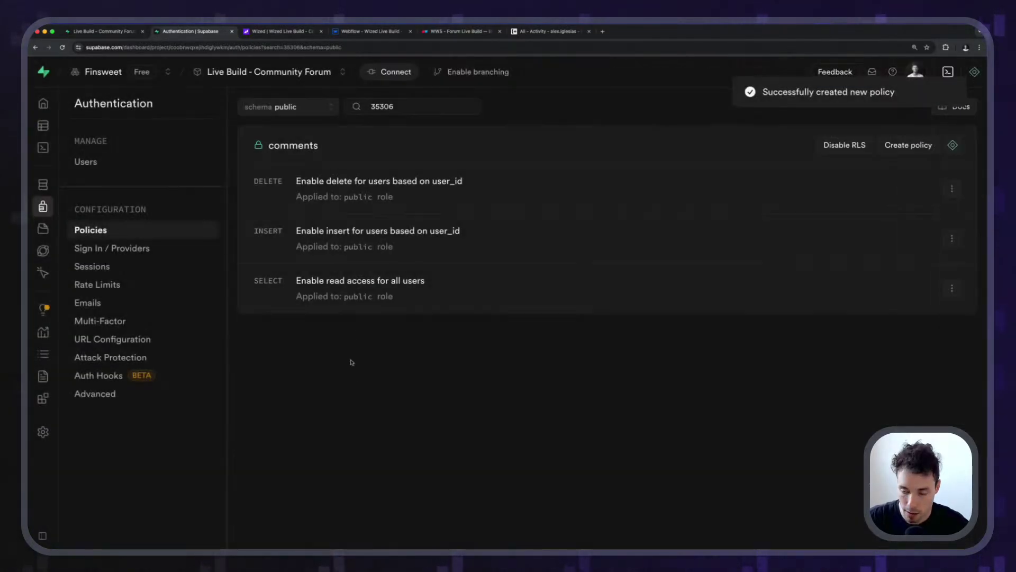
click(348, 31)
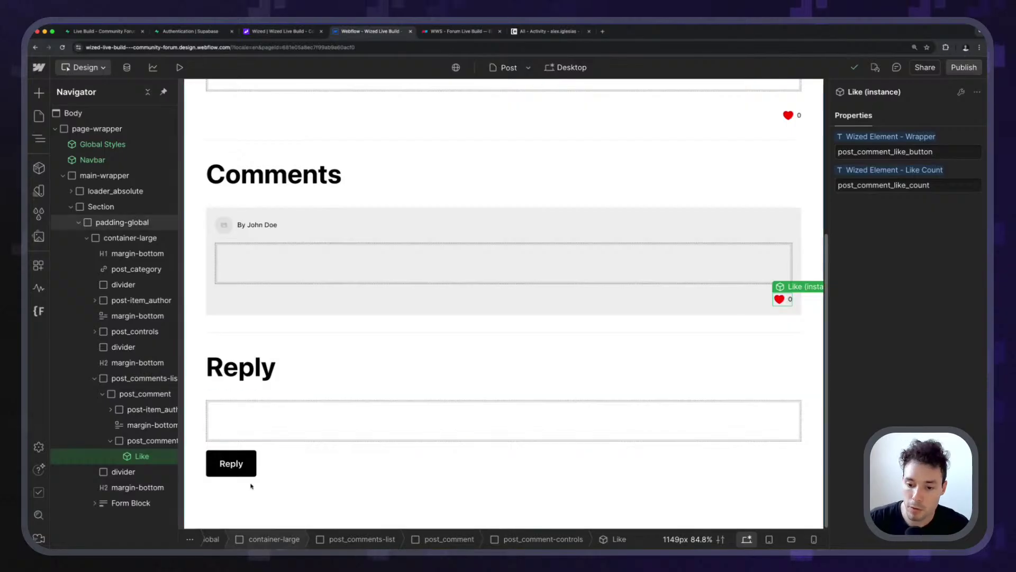
Add a Custom Element button tag with attribute type=button after the comment's Like component.
click(161, 440)
key(super+k)
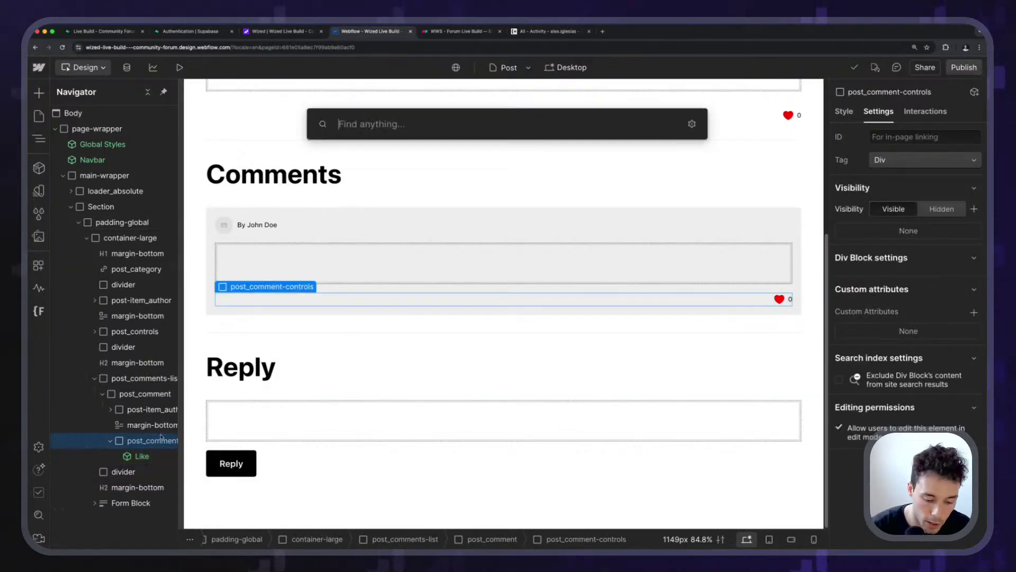
text(custom)
key(Return)
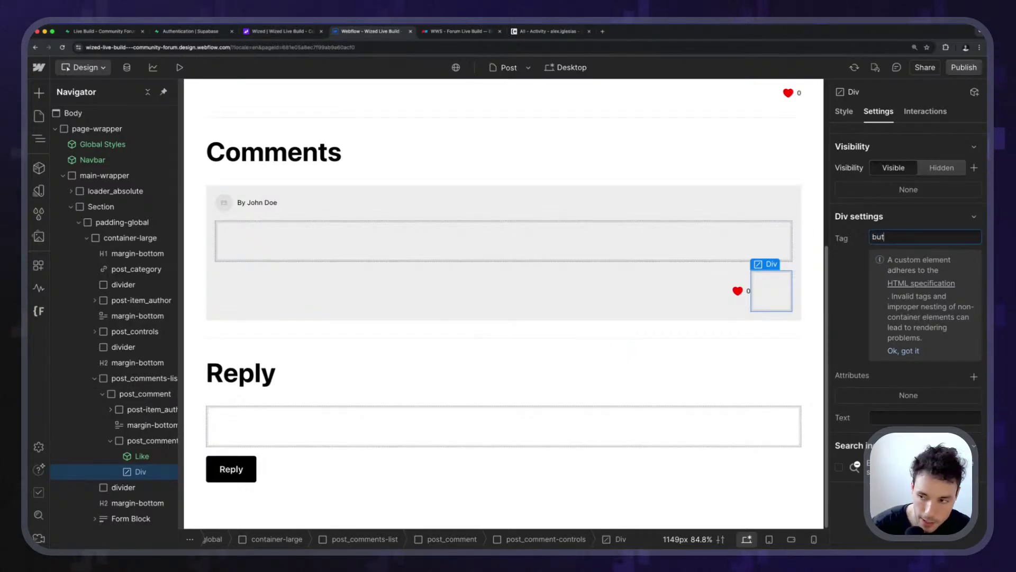
key(Return)
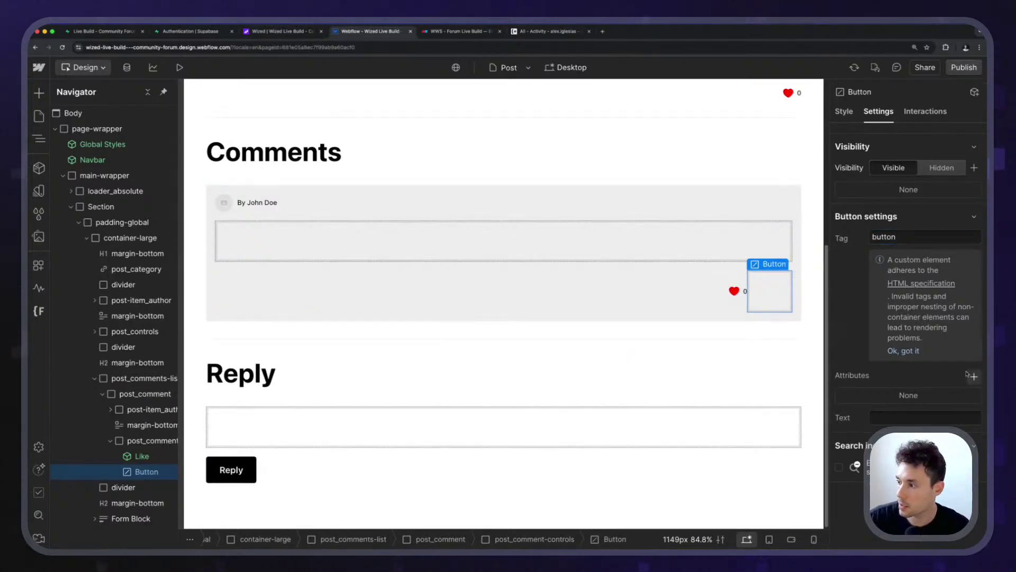
click(971, 376)
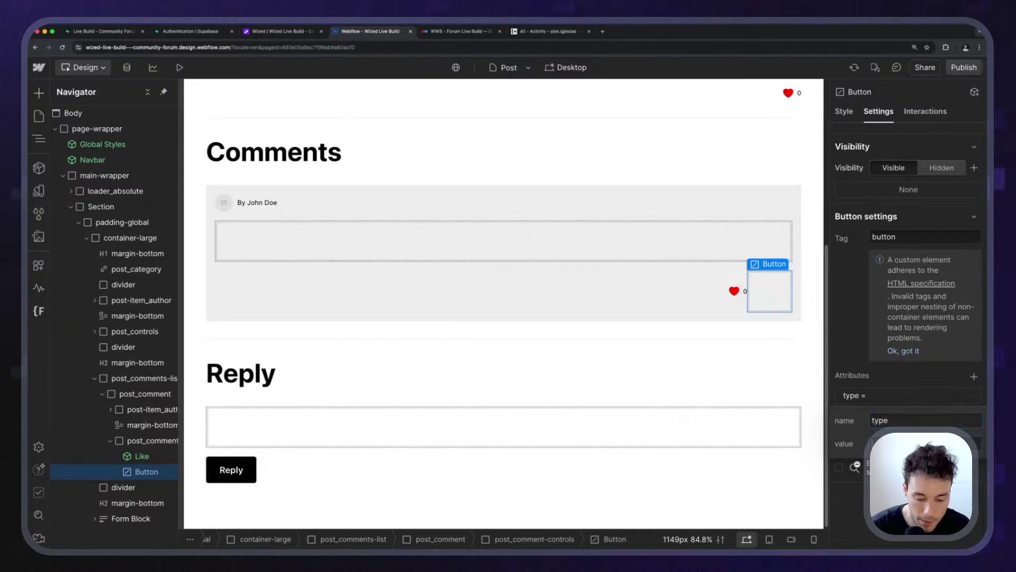
key(Return)
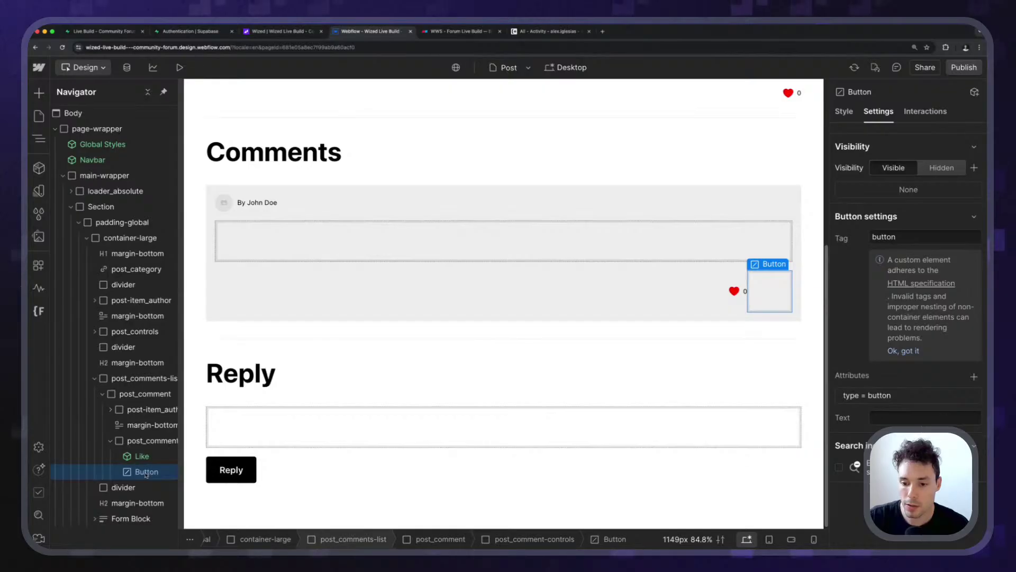
Inside the Like component, rename the heart icon's like_icon class to icon.
double_click(142, 455)
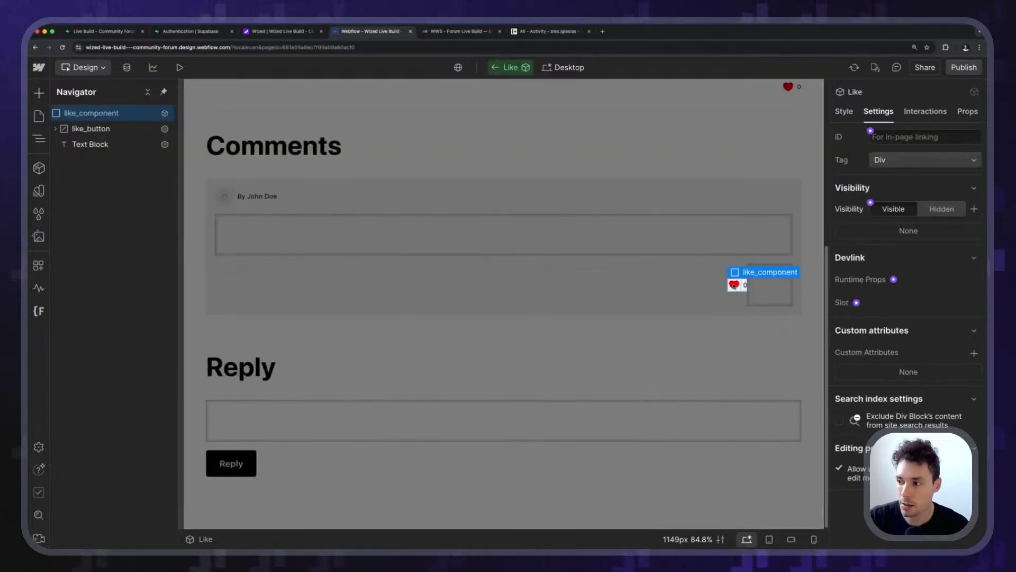
click(734, 288)
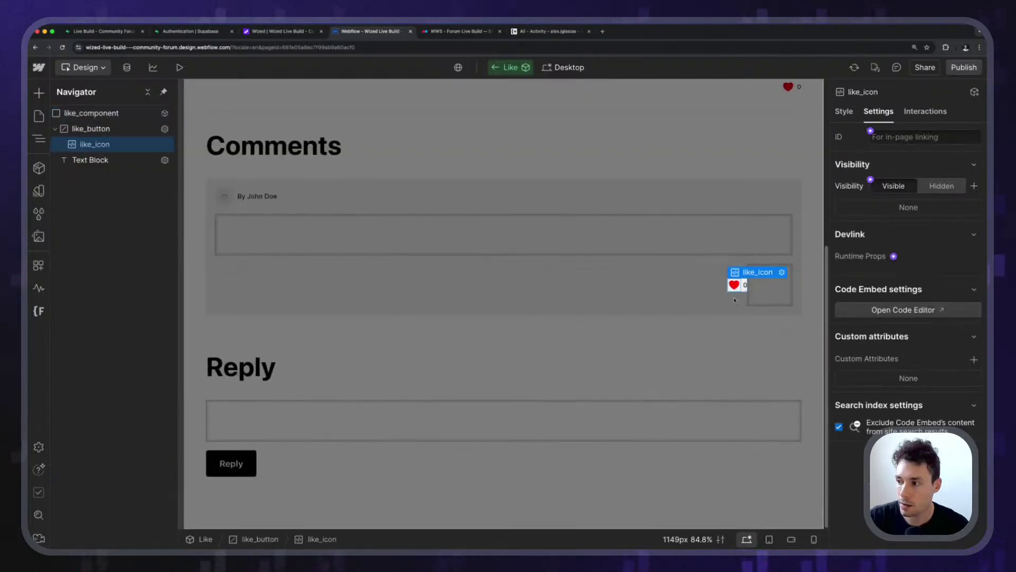
click(843, 111)
scroll(896, 419, down, 3)
scroll(896, 419, down, 10)
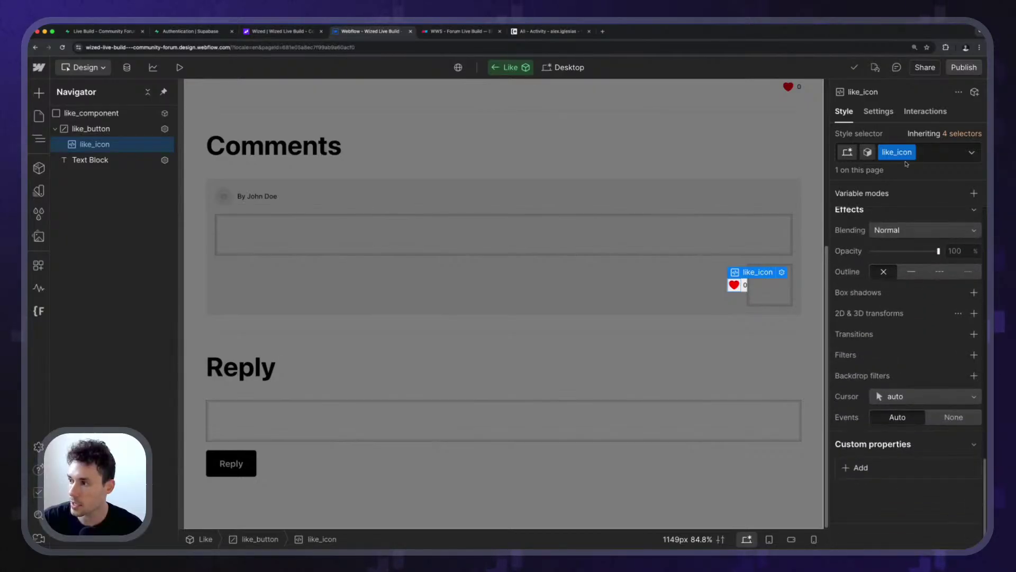
double_click(898, 152)
text(icon)
key(Return)
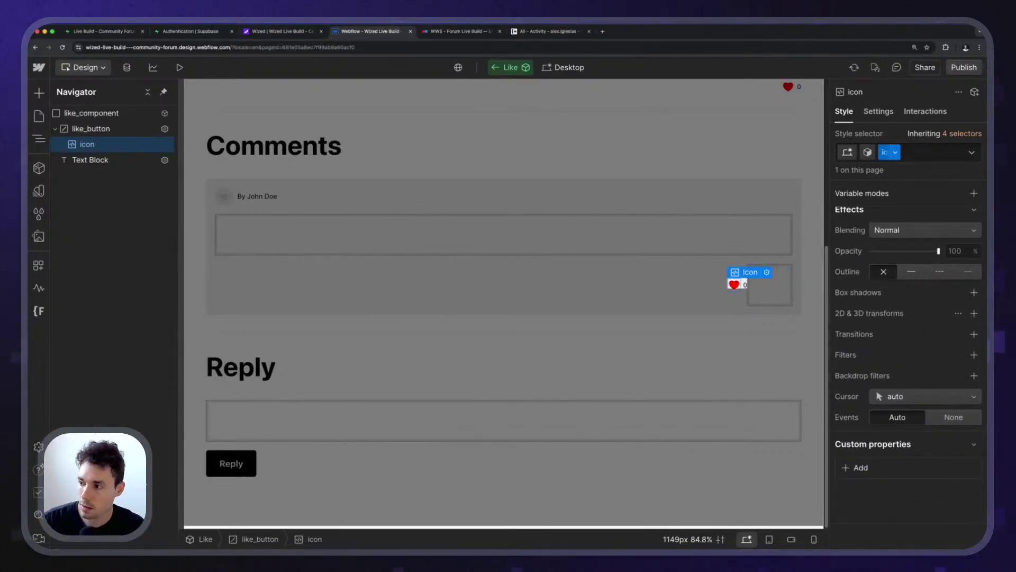
Copy the heart icon into the new button, leaving the button without a class.
click(739, 285)
click(739, 286)
double_click(769, 291)
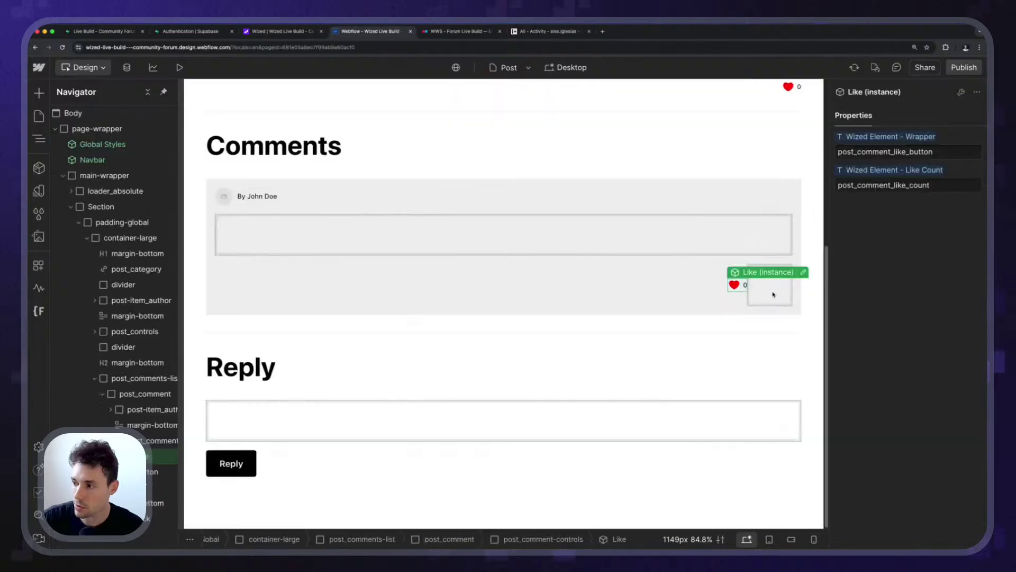
click(773, 292)
double_click(773, 295)
key(Escape)
key(ctrl+v)
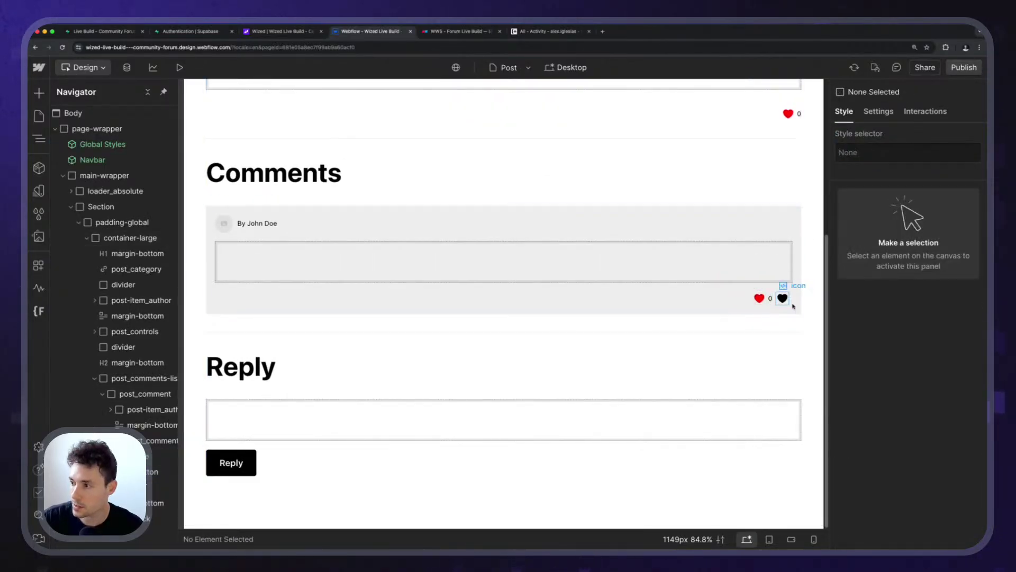
click(788, 300)
key(ctrl+Return)
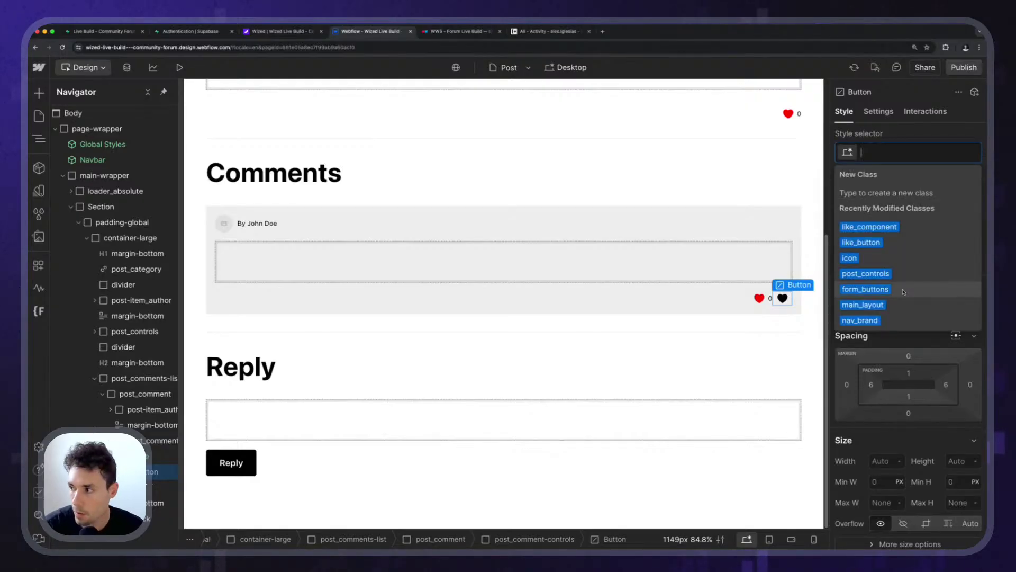
text(button)
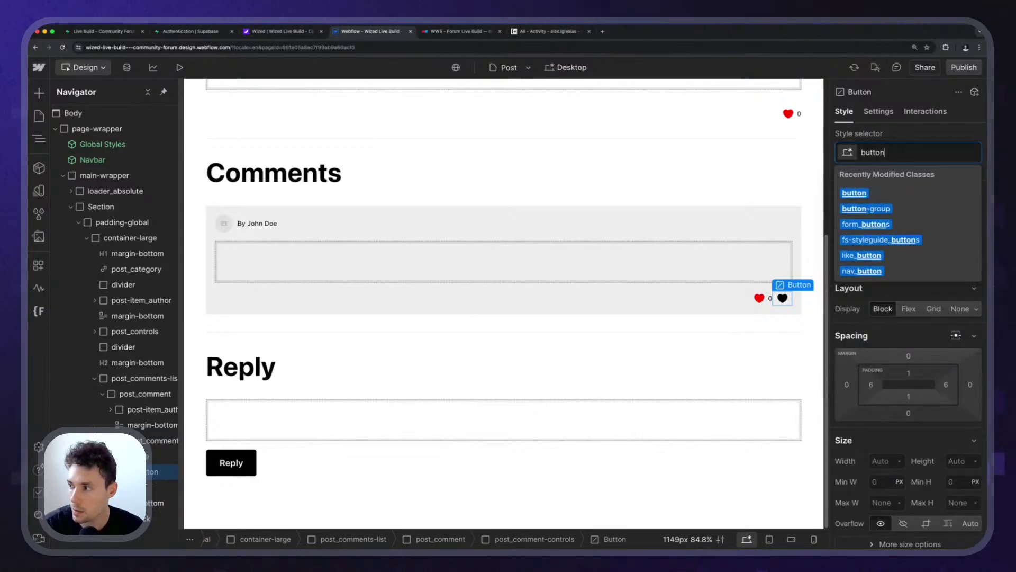
key(BackSpace)
key(BackSpace)
key(BackSpace)
key(BackSpace)
key(BackSpace)
key(BackSpace)
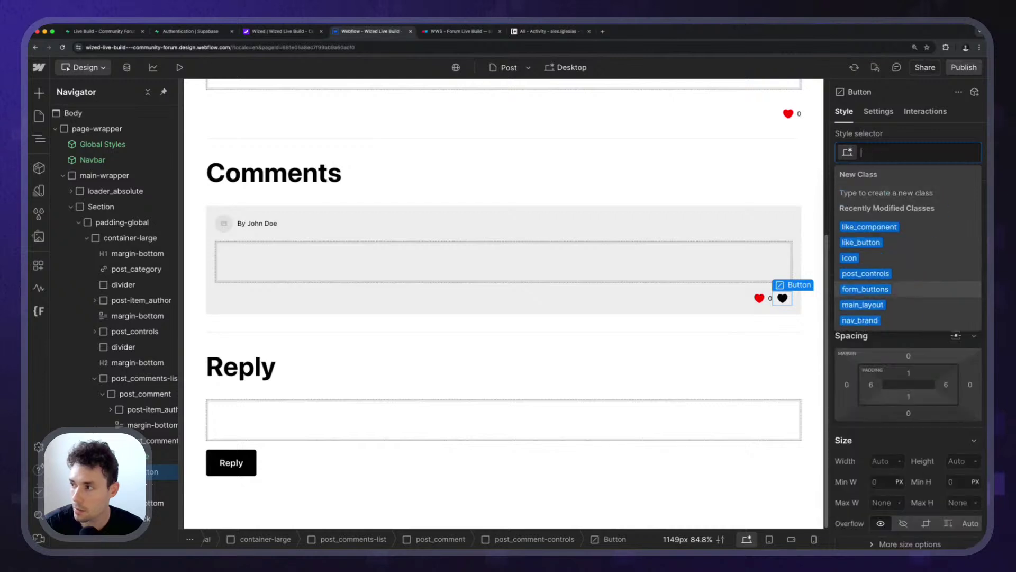
key(Escape)
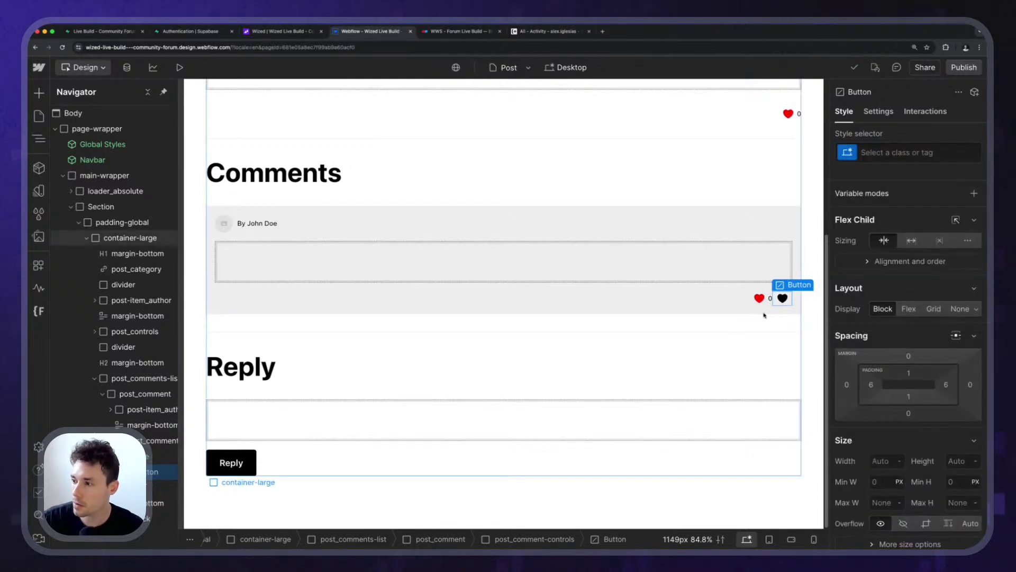
Reopen the Like component and inspect the like_button layer's active-state styles.
click(788, 113)
scroll(794, 159, up, 3)
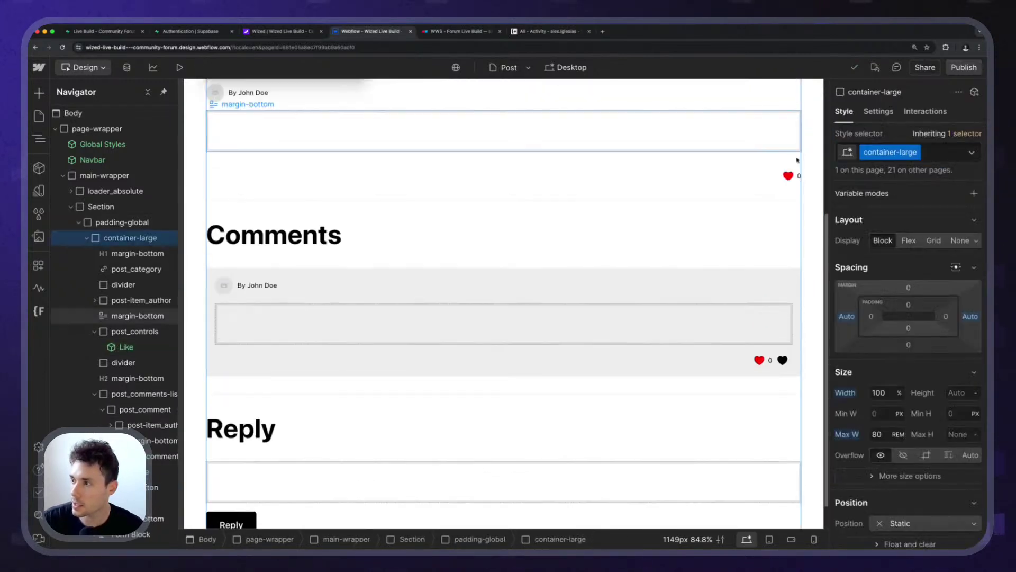
click(790, 189)
double_click(788, 218)
click(788, 219)
double_click(789, 219)
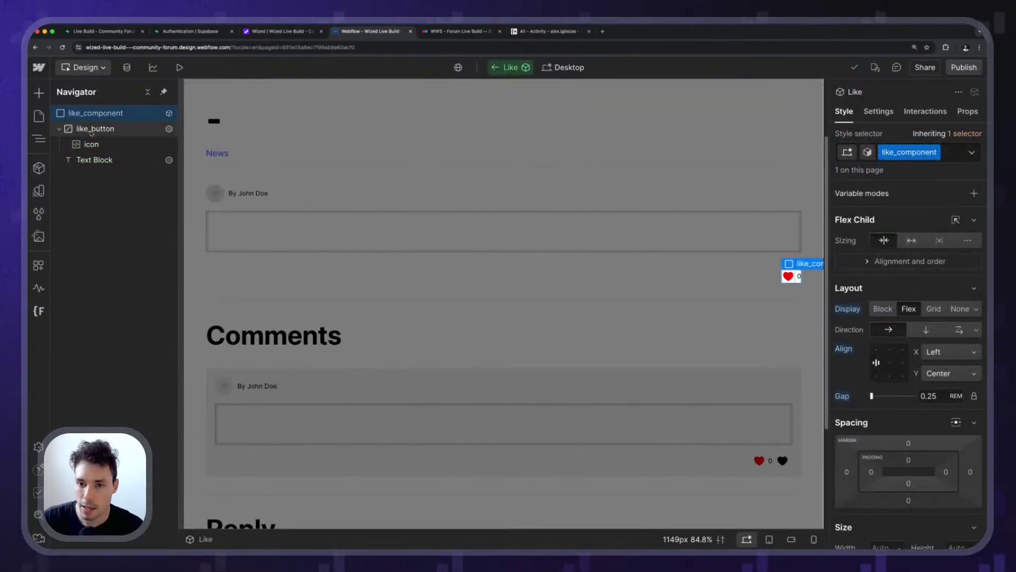
scroll(891, 244, down, 2)
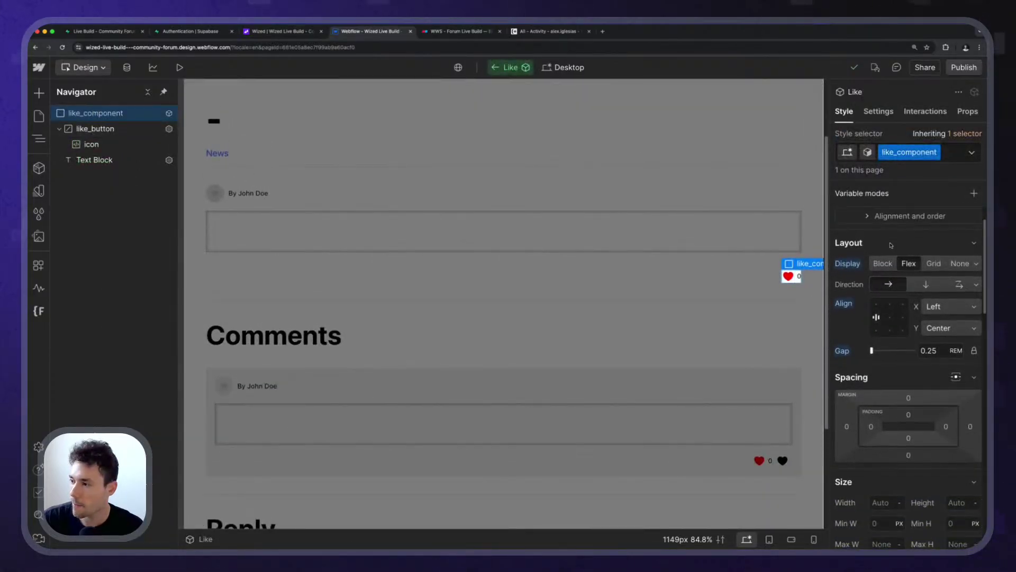
click(59, 128)
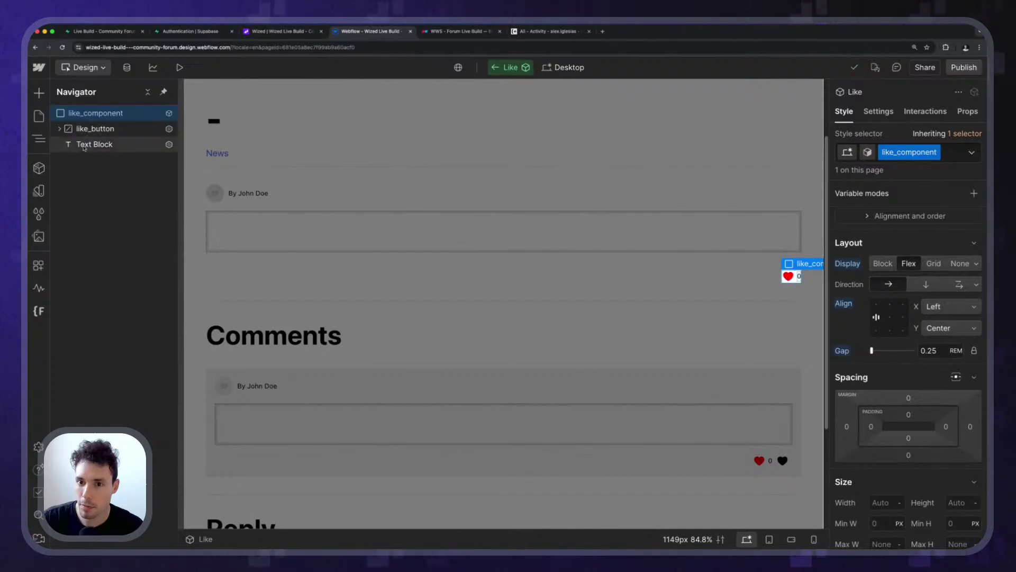
click(90, 128)
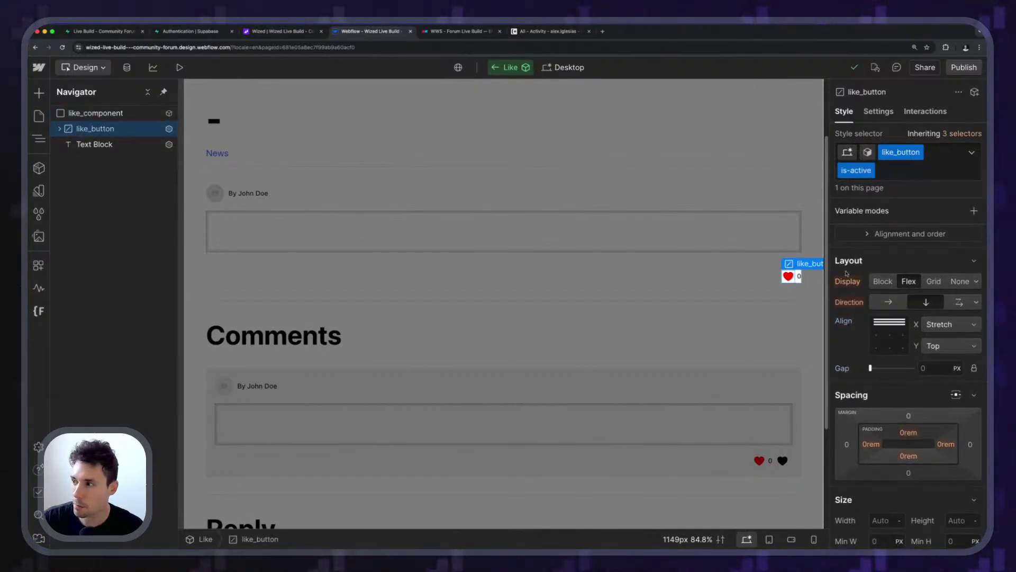
Return to the full post page and select the comment's black heart icon.
scroll(902, 282, down, 10)
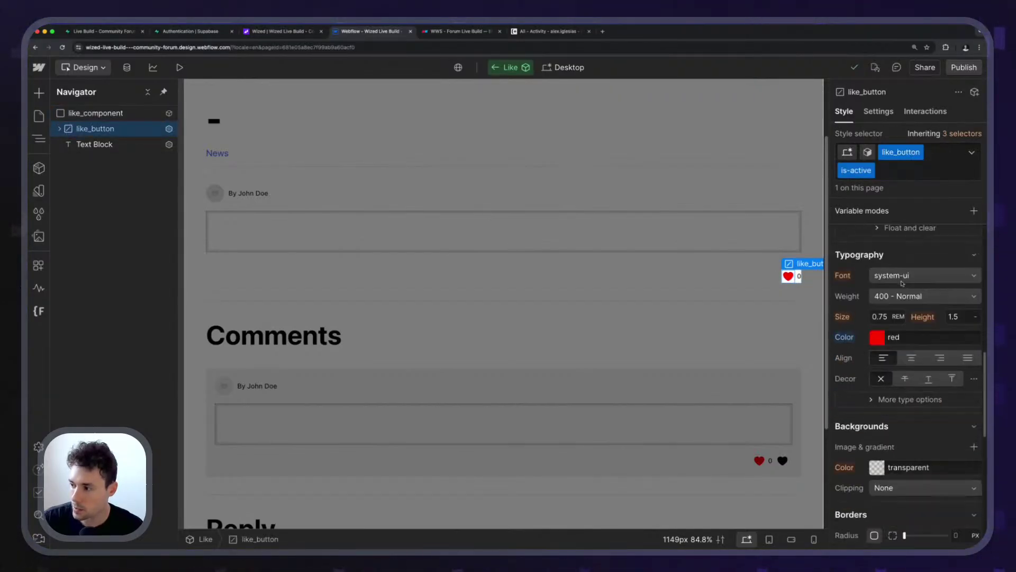
scroll(902, 283, down, 5)
scroll(903, 283, up, 10)
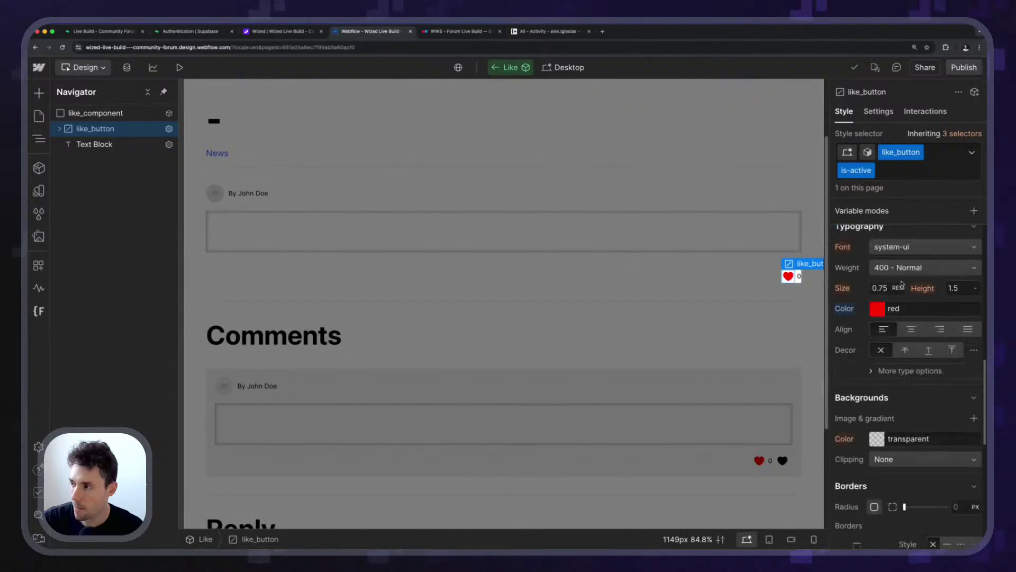
scroll(902, 283, up, 1)
scroll(902, 283, down, 4)
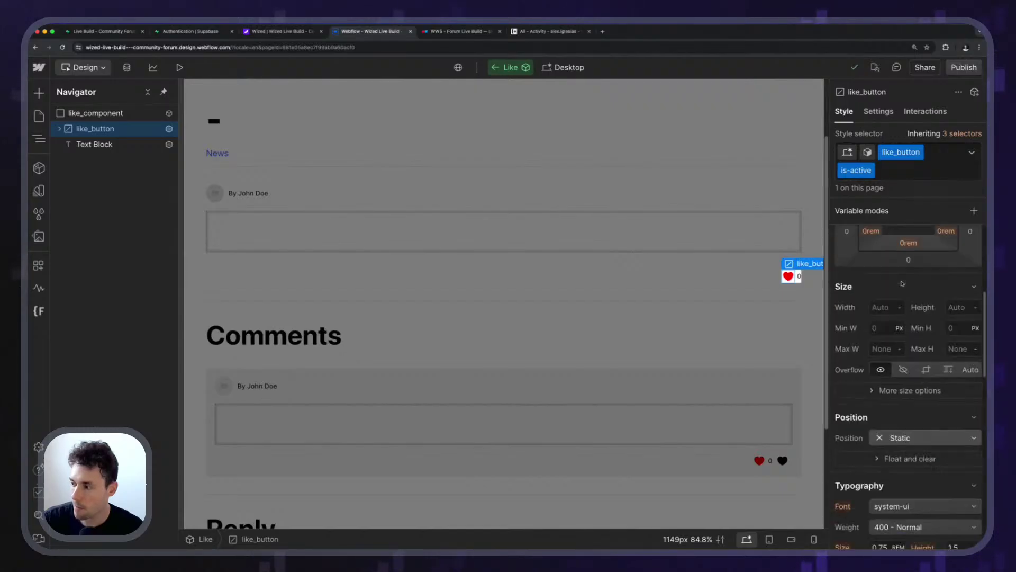
scroll(903, 284, up, 3)
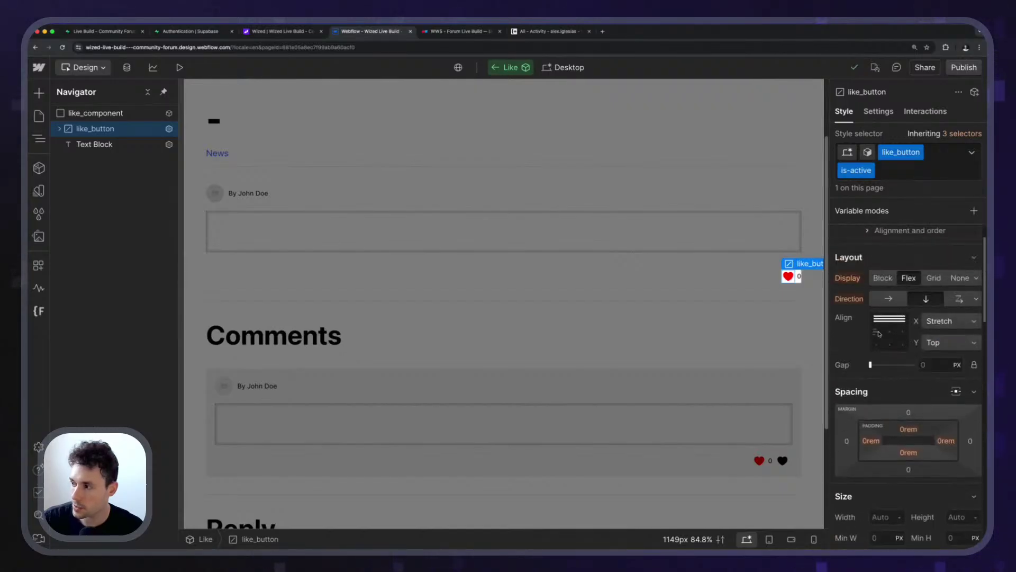
click(765, 327)
click(764, 327)
scroll(765, 326, down, 3)
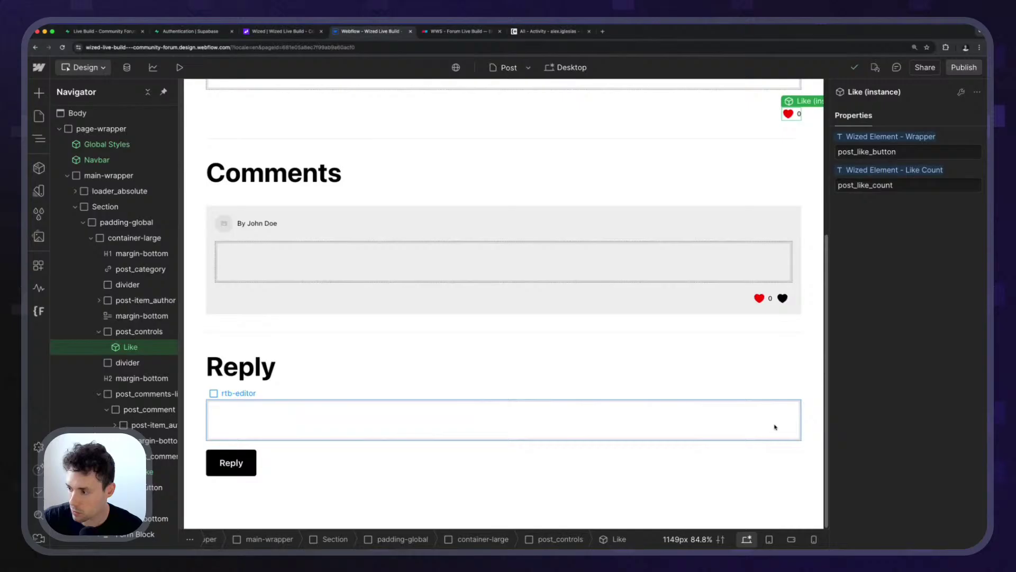
click(781, 299)
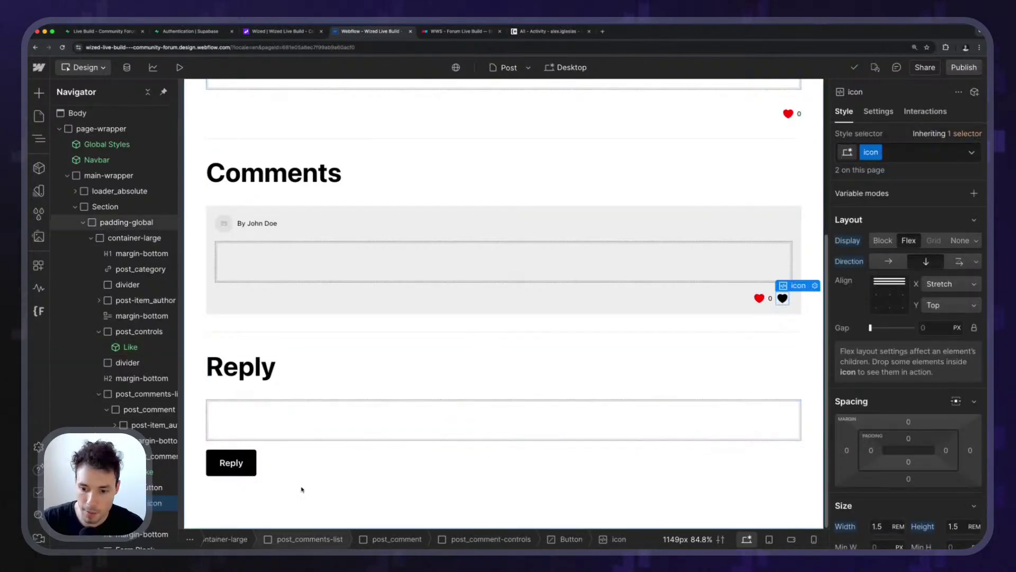
Give the heart's button the like_button class, then duplicate it as icon-button.
key(Up)
key(super+Return)
text(l)
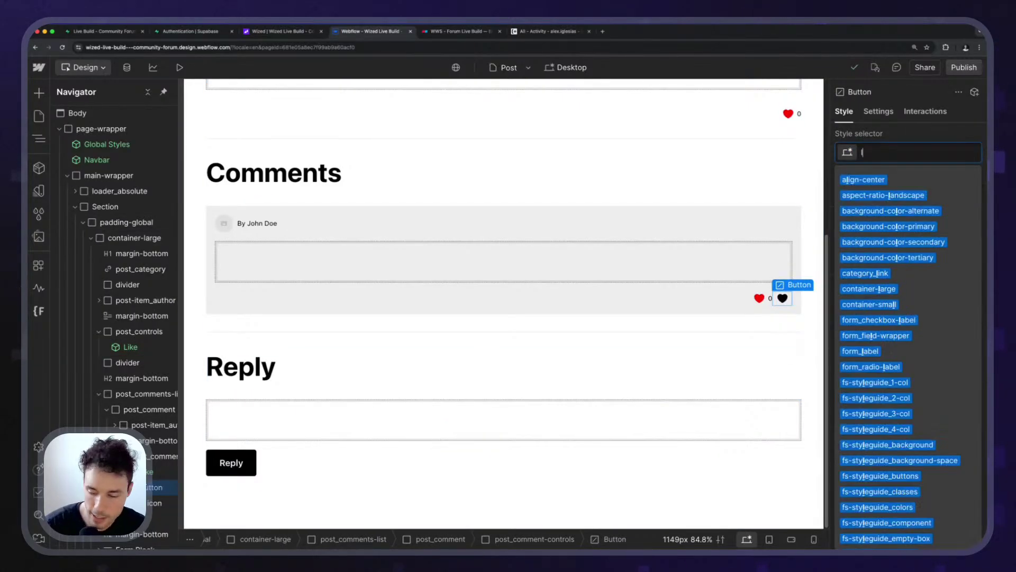
key(BackSpace)
text(like)
key(Down)
key(Return)
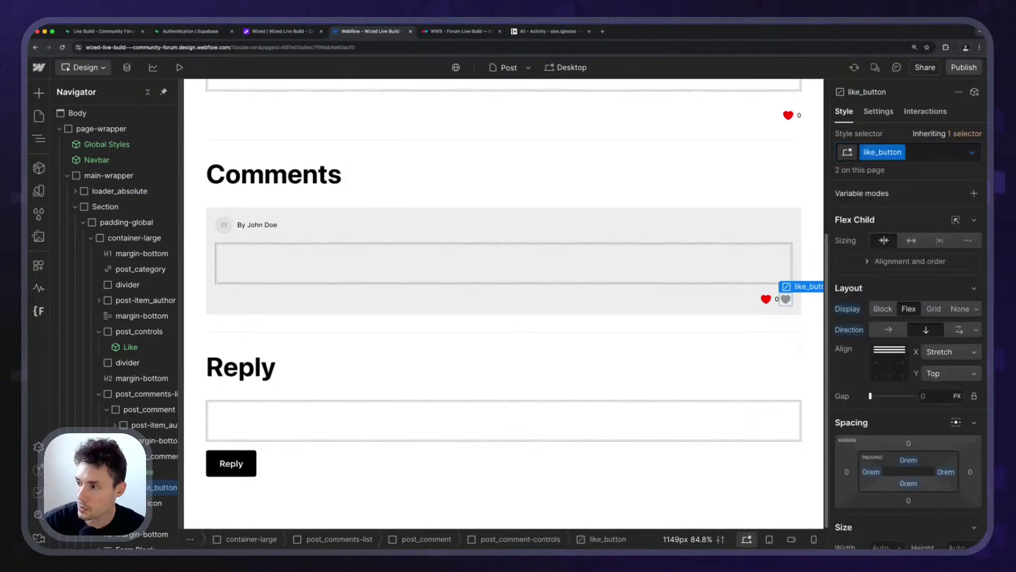
click(901, 153)
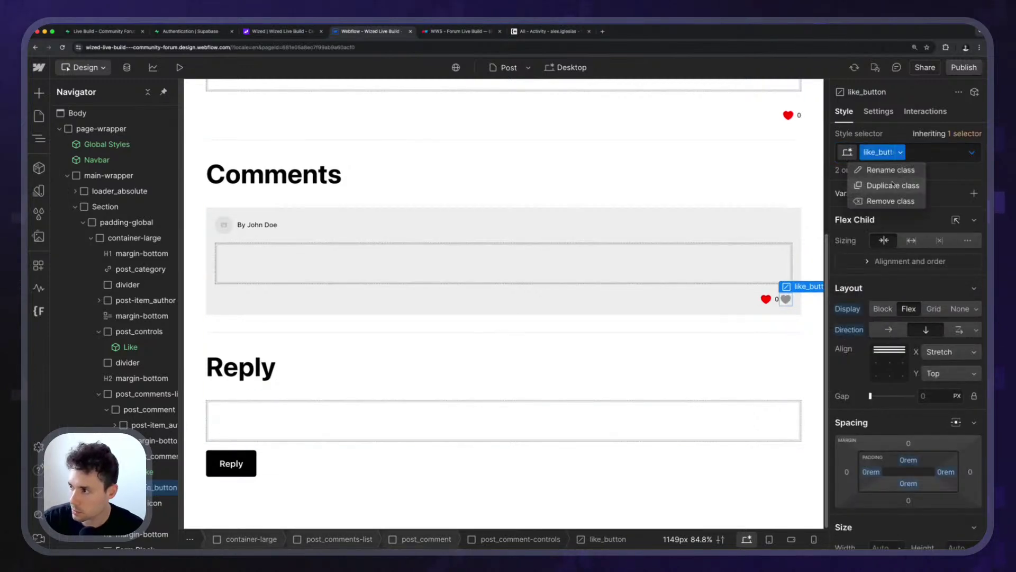
click(892, 184)
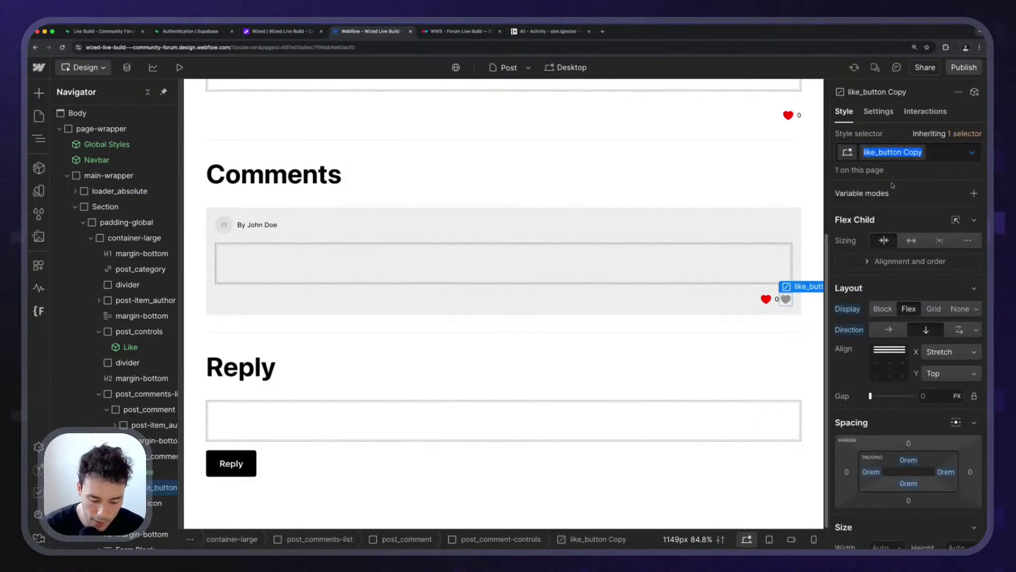
text(icon)
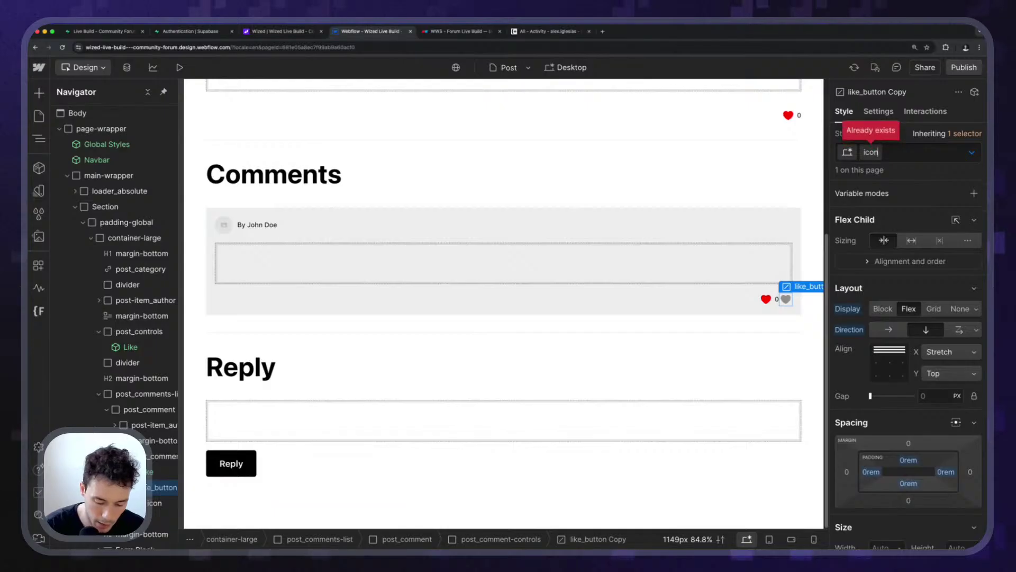
text(-button)
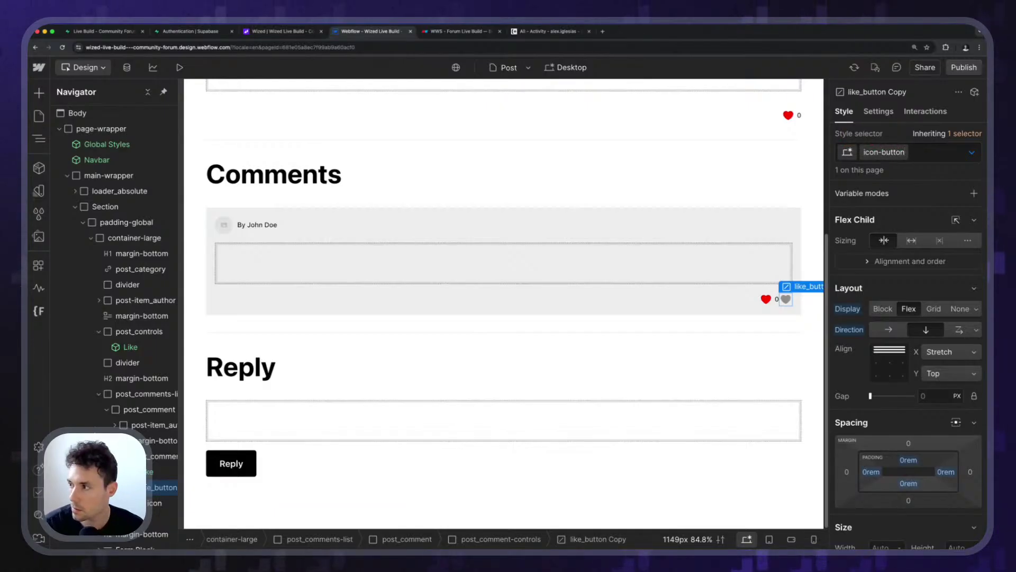
key(Return)
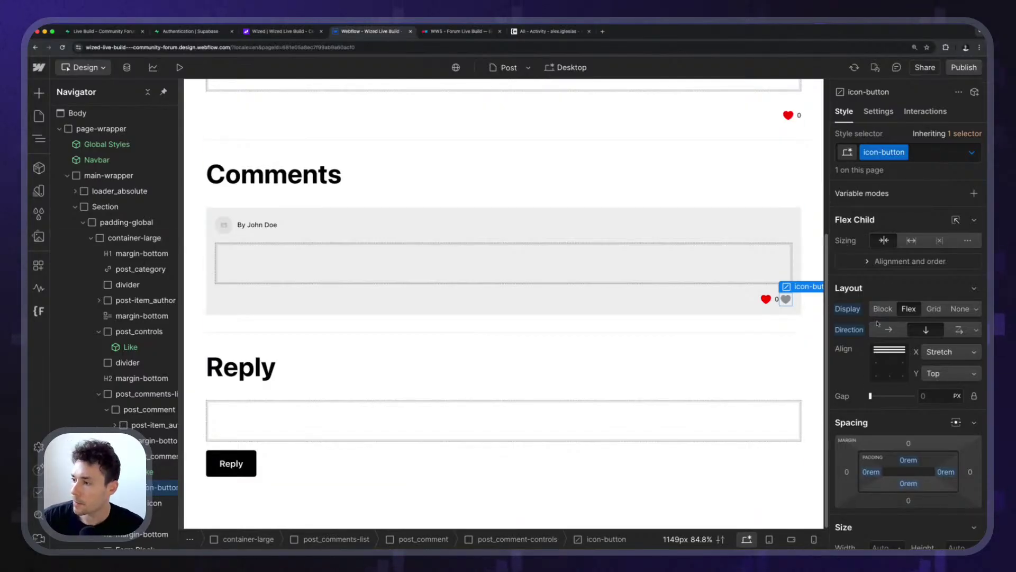
Set the icon-button's typography colour to black for both default and hover states.
scroll(905, 370, down, 5)
scroll(906, 370, down, 4)
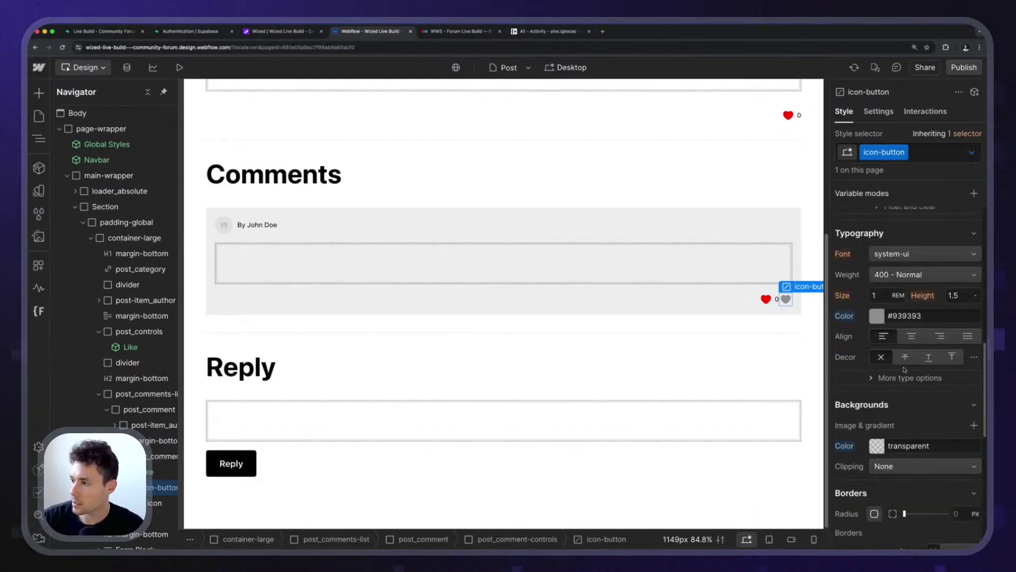
alt+click(844, 319)
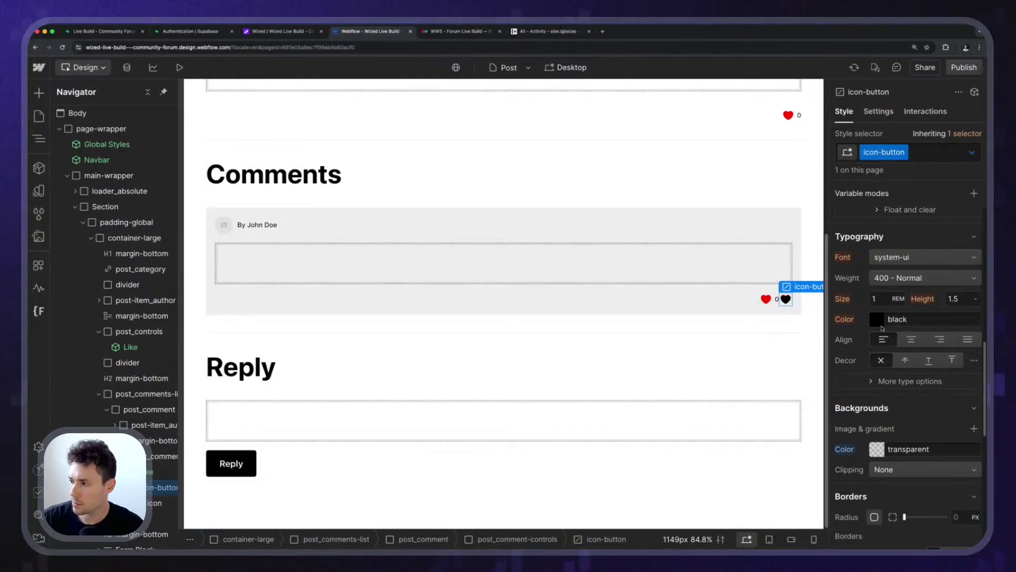
click(971, 152)
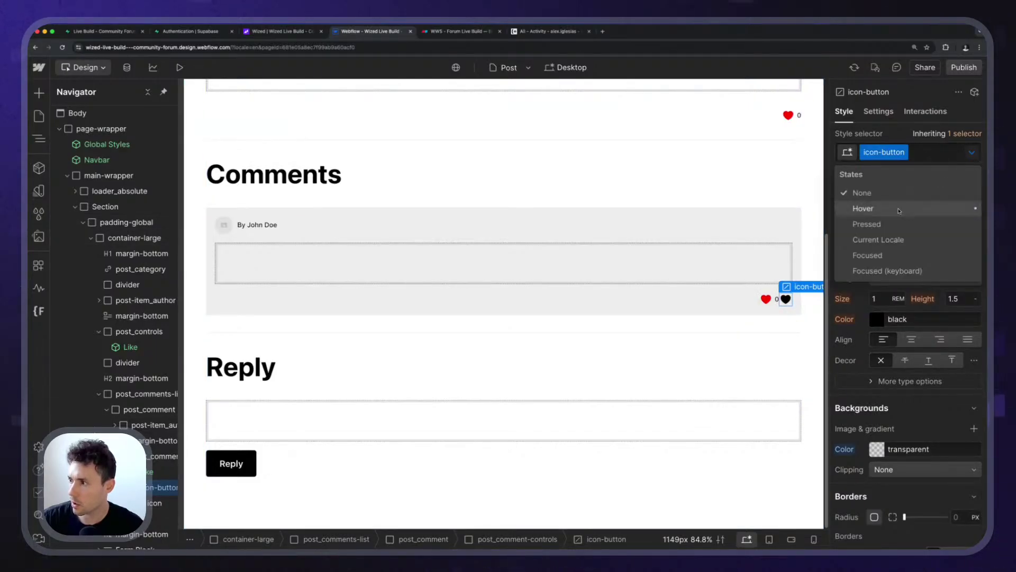
click(857, 206)
alt+click(844, 319)
scroll(900, 317, down, 5)
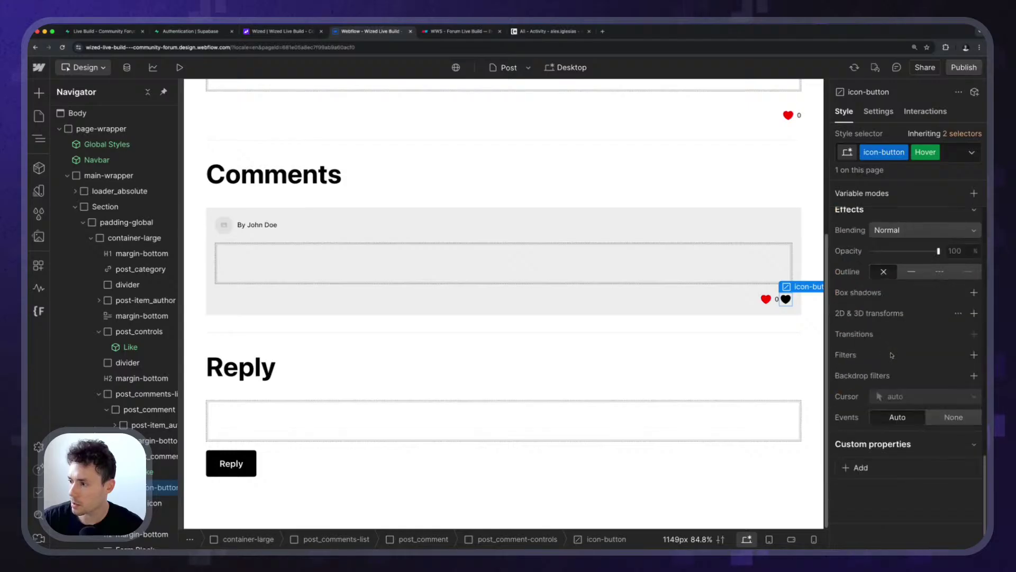
scroll(900, 318, up, 3)
click(971, 152)
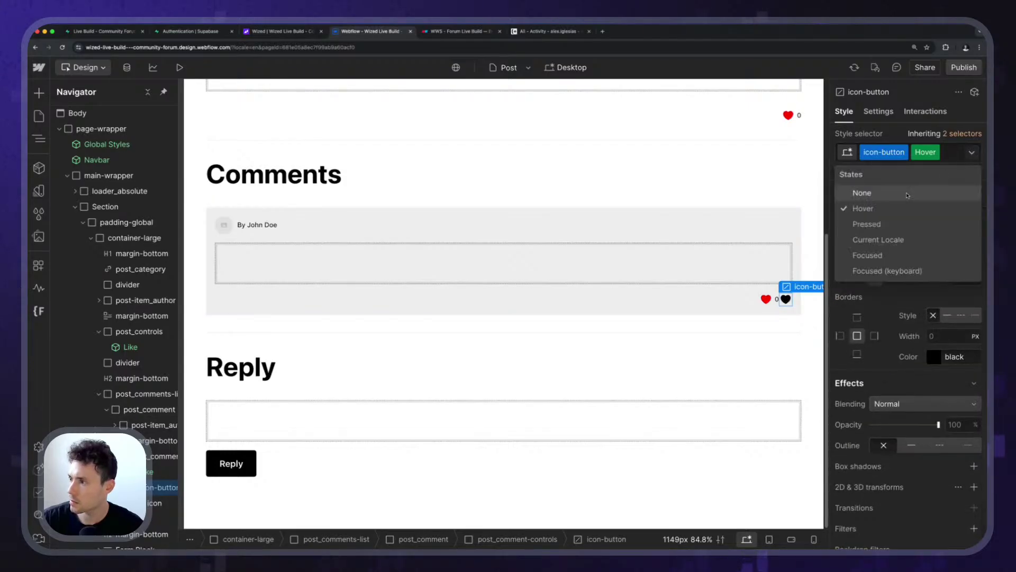
click(858, 194)
scroll(900, 292, up, 1)
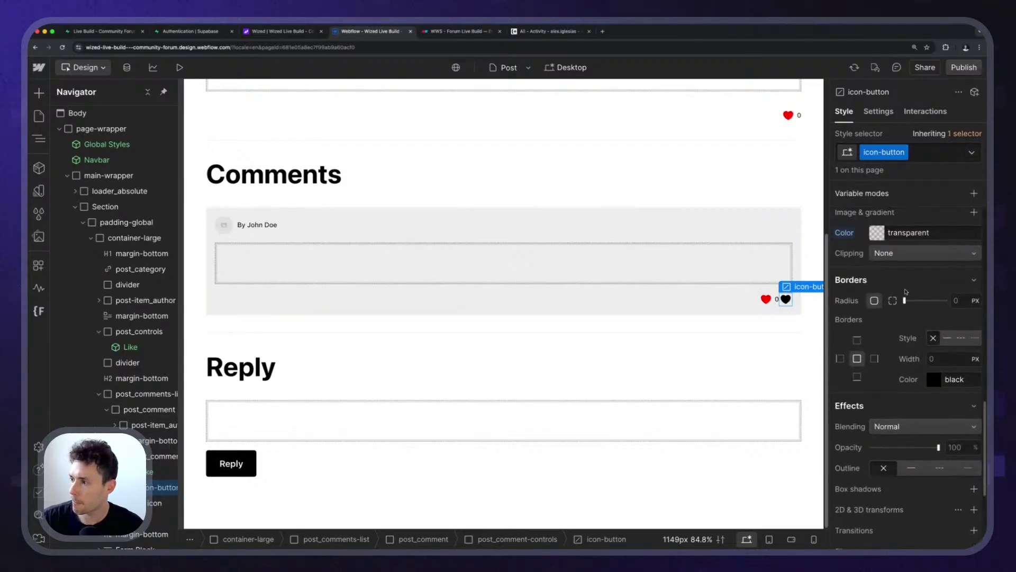
scroll(906, 292, down, 4)
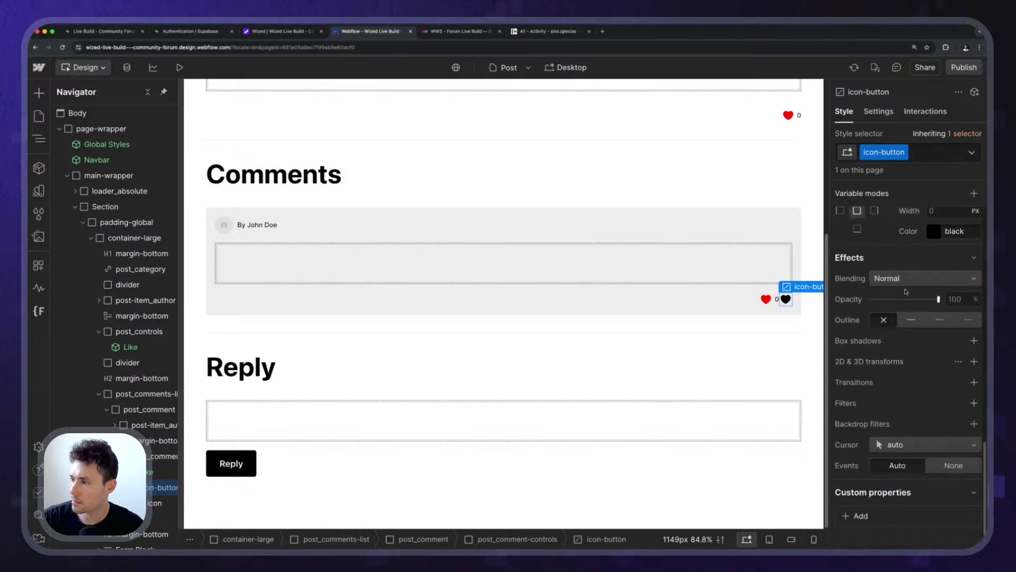
scroll(906, 291, up, 15)
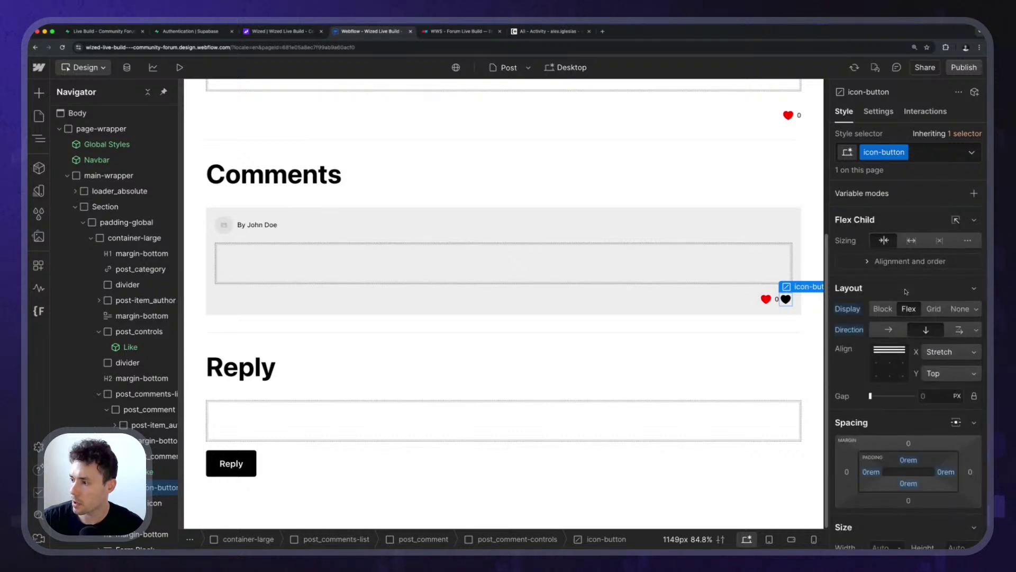
scroll(906, 291, down, 3)
scroll(906, 292, up, 2)
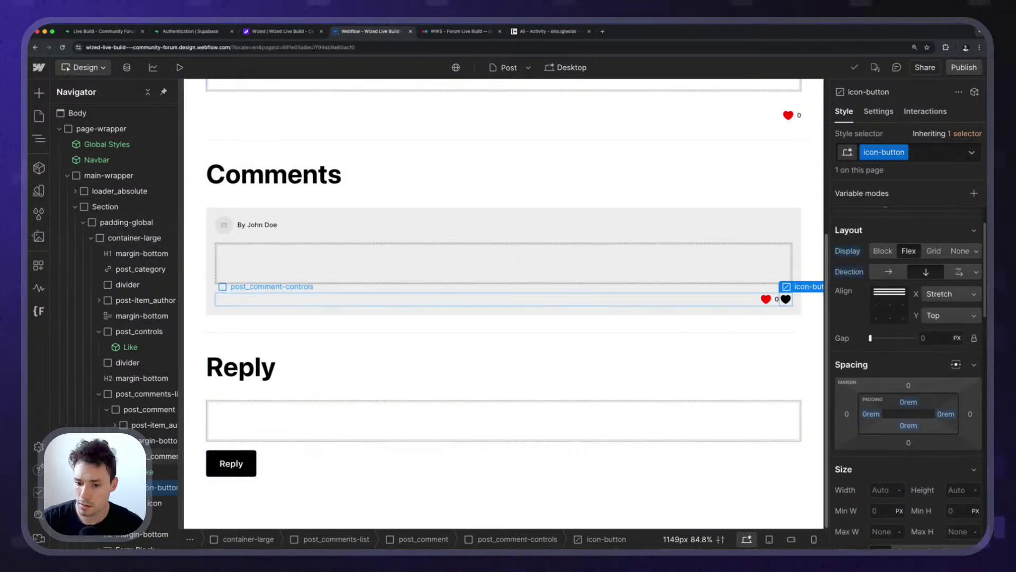
Give post_comment-controls a 0.5rem gap and move the black heart button before the Like.
click(869, 116)
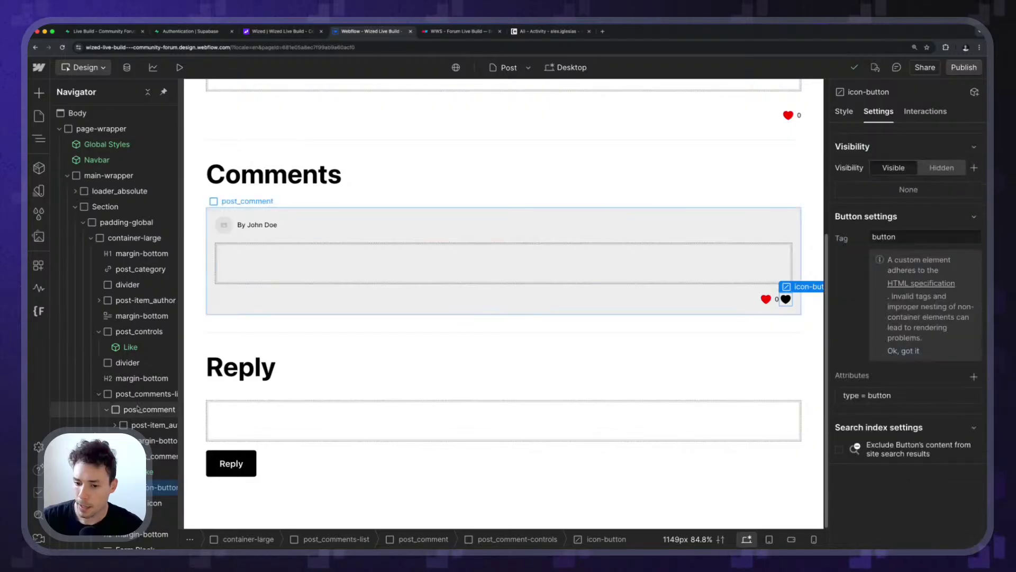
click(165, 456)
key(s)
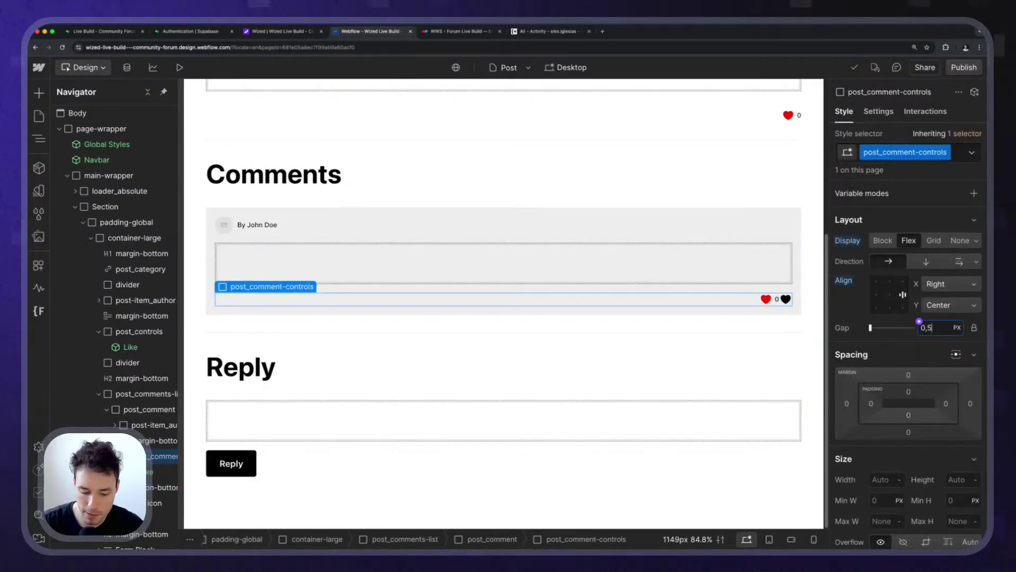
key(Return)
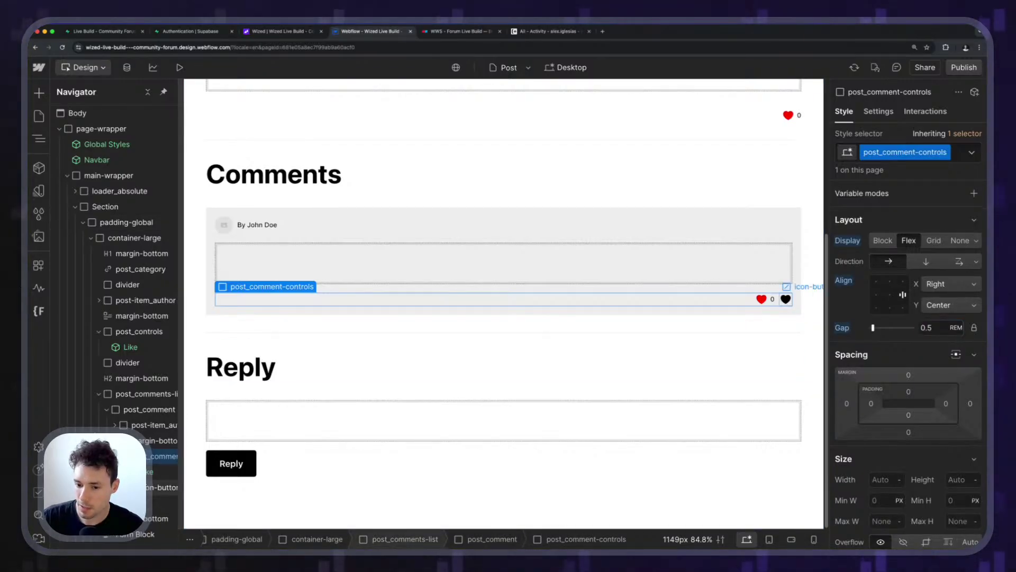
click(160, 487)
drag(159, 486, 153, 466)
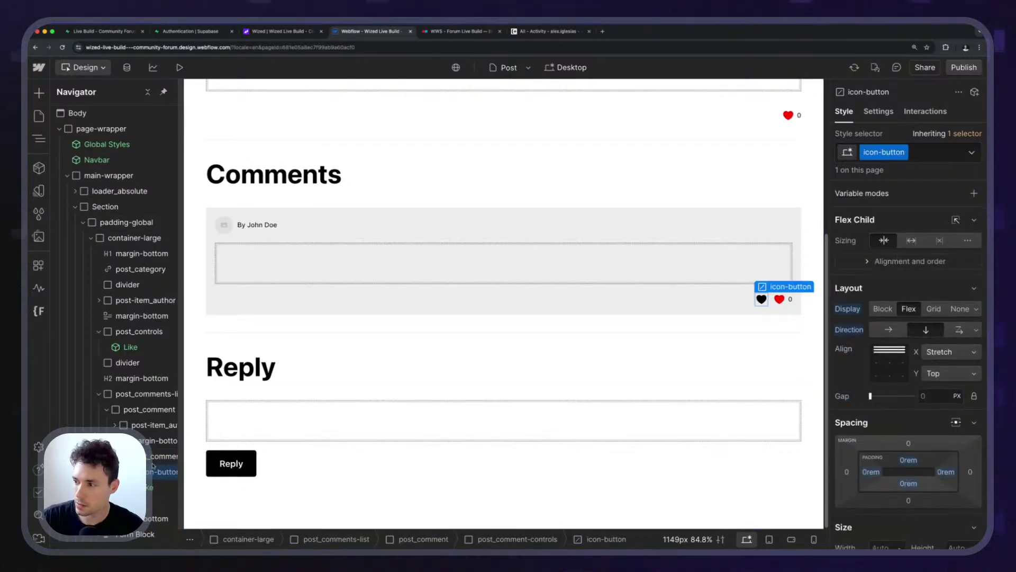
click(762, 300)
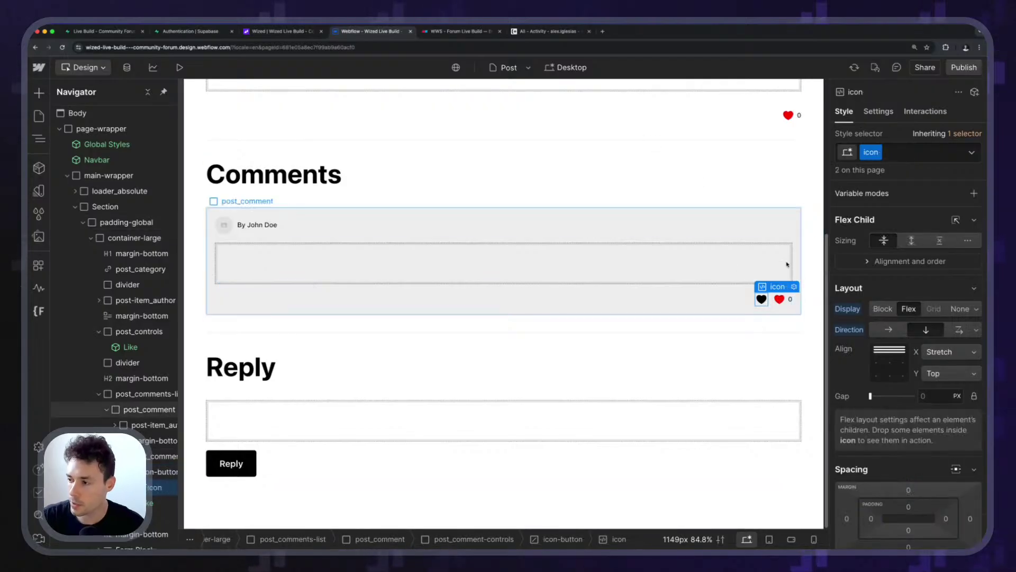
Search Google for 'trash icon' in a new browser tab.
click(605, 33)
text(trash icon)
key(Return)
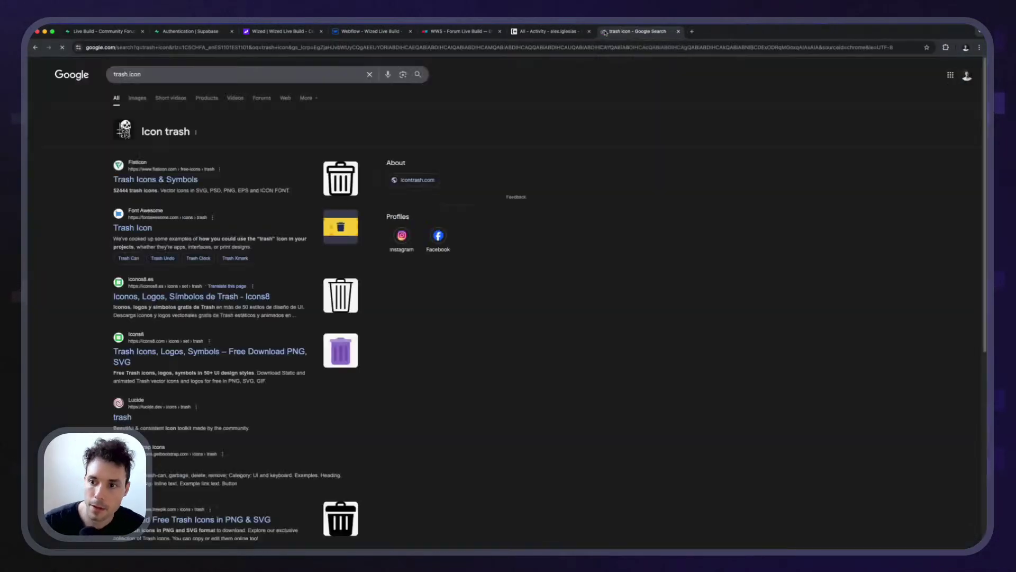
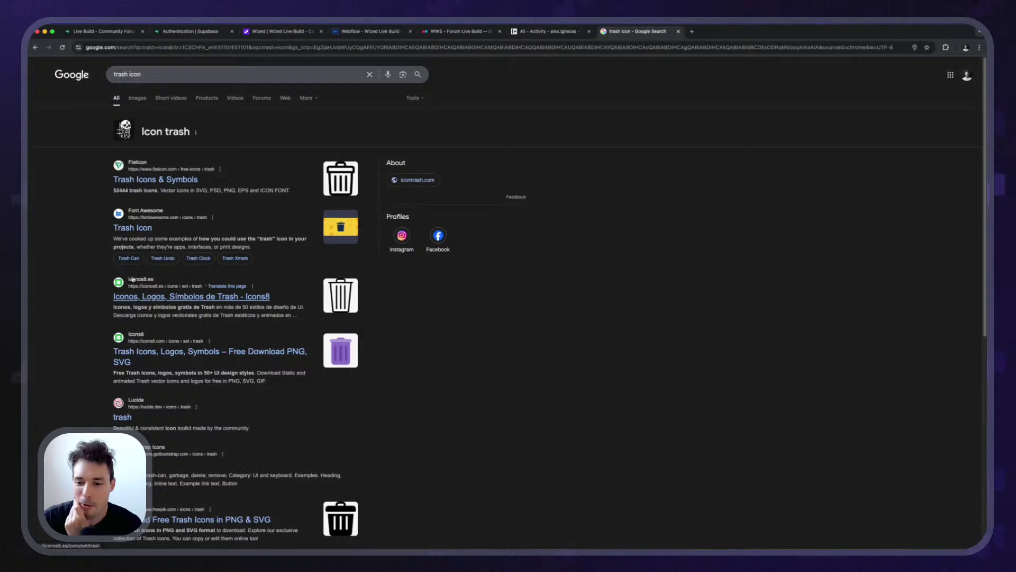
Search Google for 'icons'.
scroll(133, 279, down, 5)
scroll(200, 248, up, 5)
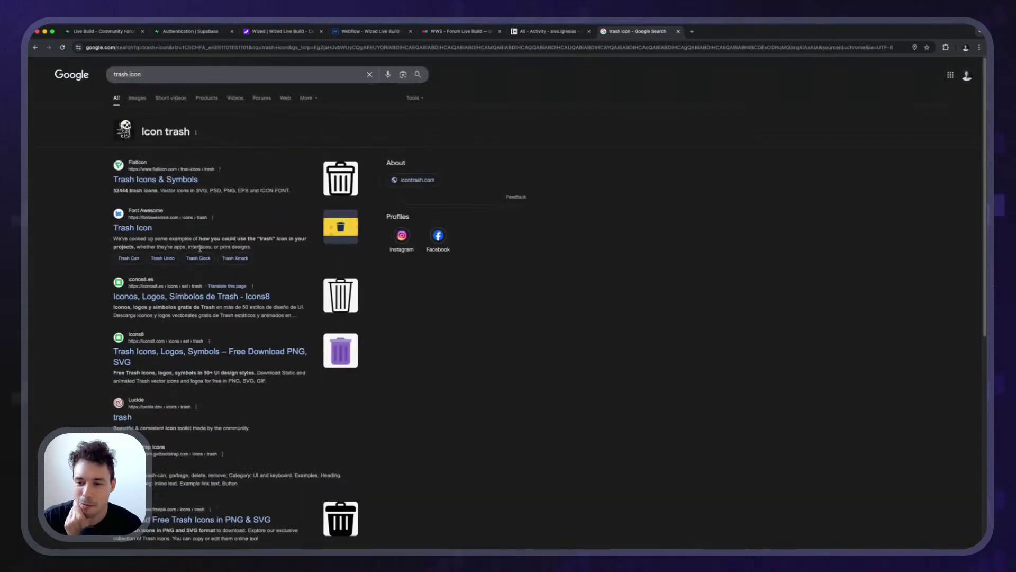
click(328, 48)
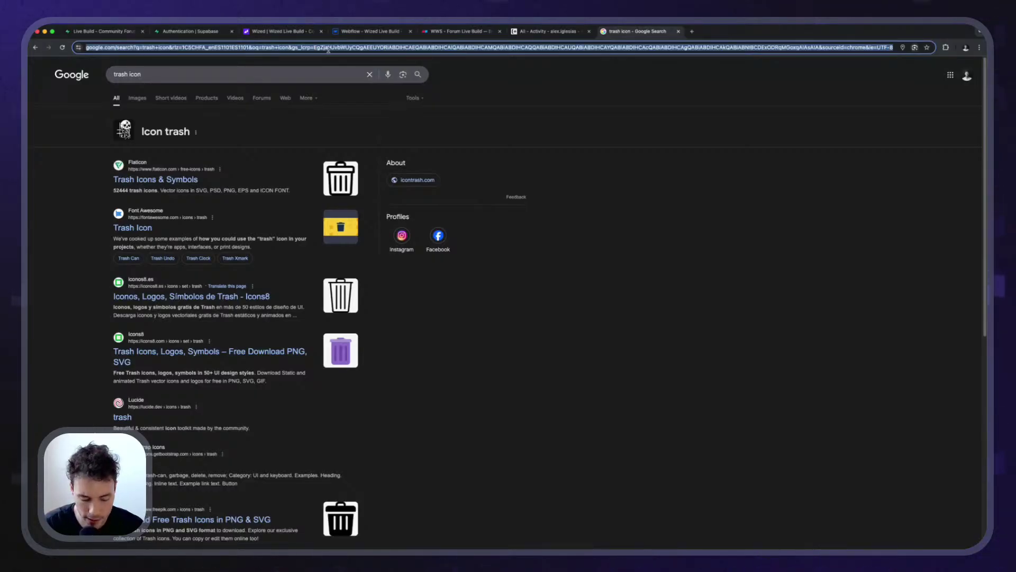
text(icons)
key(Return)
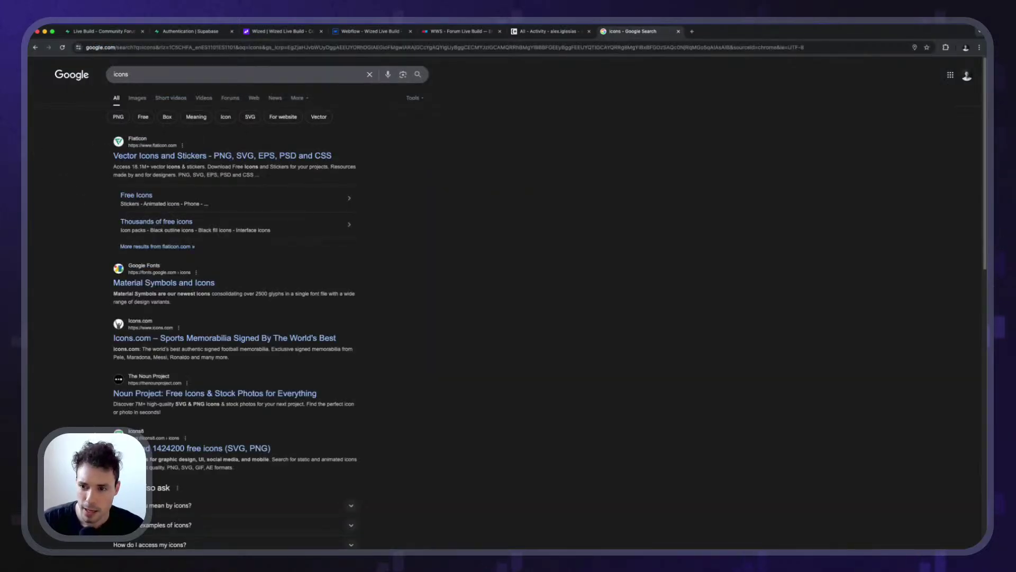
Refine the search to 'icons tailwind' and browse the Heroicons site's icon library.
scroll(59, 190, down, 5)
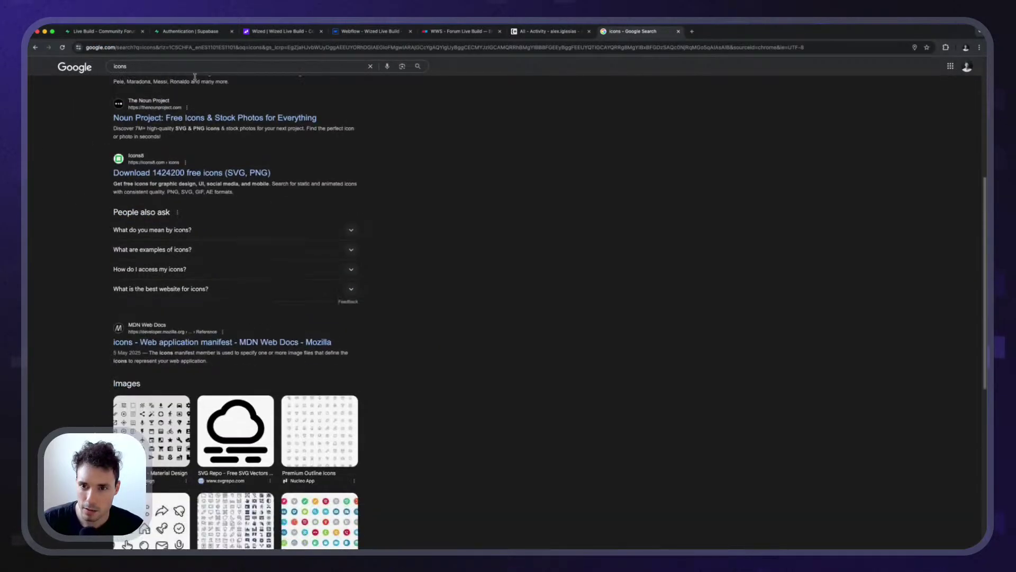
click(195, 68)
text(tailwind)
key(Return)
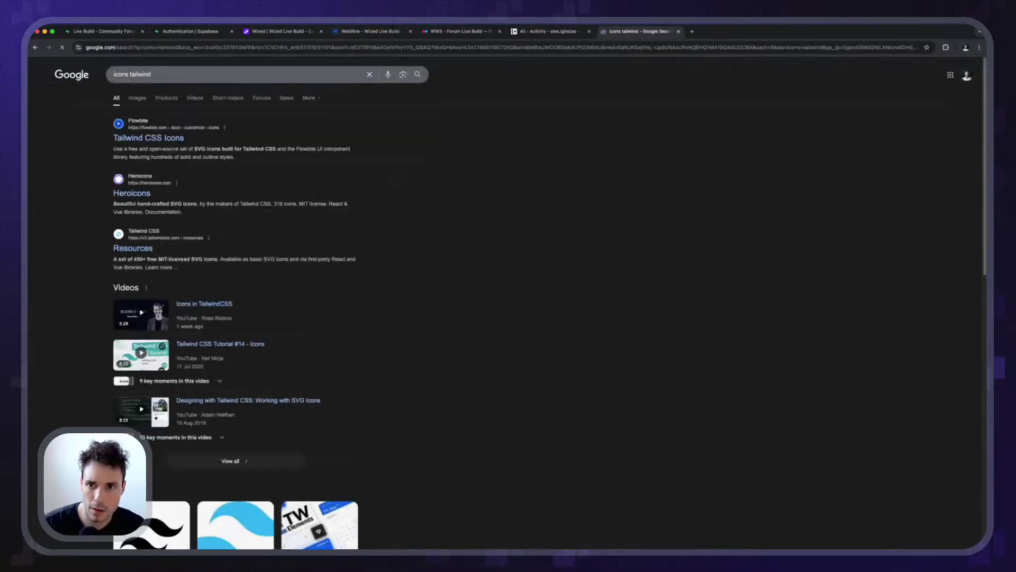
click(137, 196)
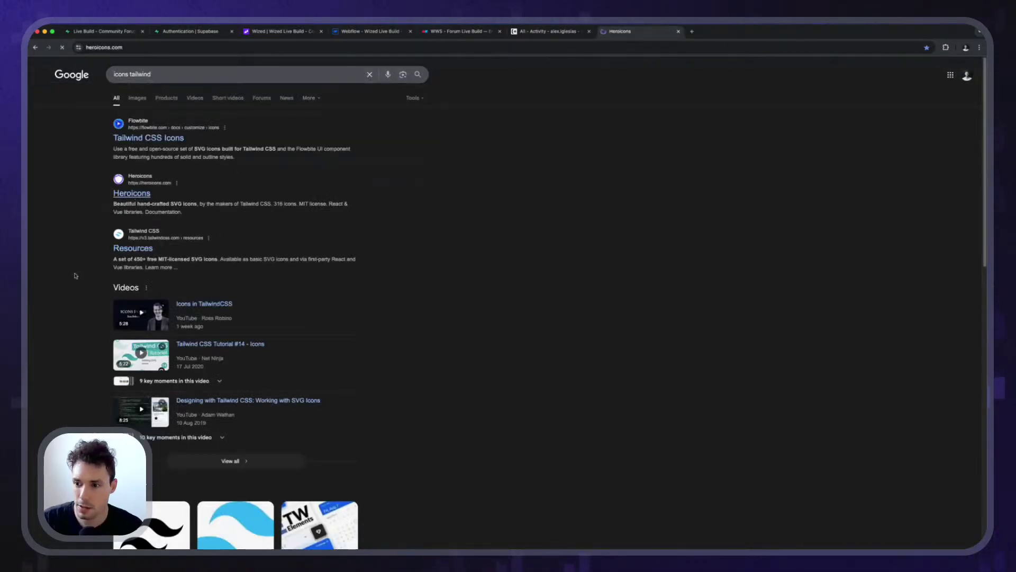
scroll(373, 368, down, 6)
scroll(372, 368, down, 20)
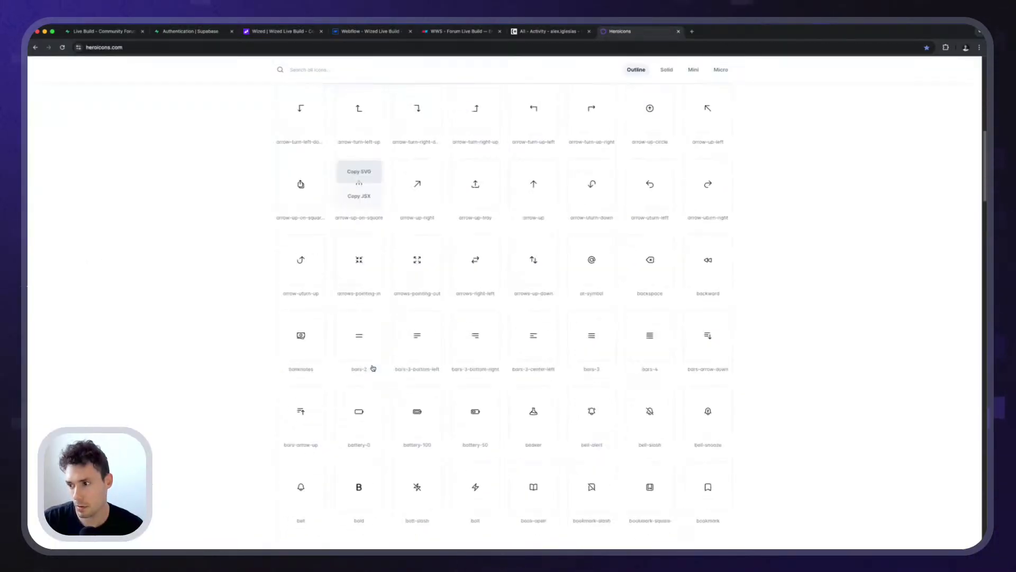
scroll(373, 368, down, 10)
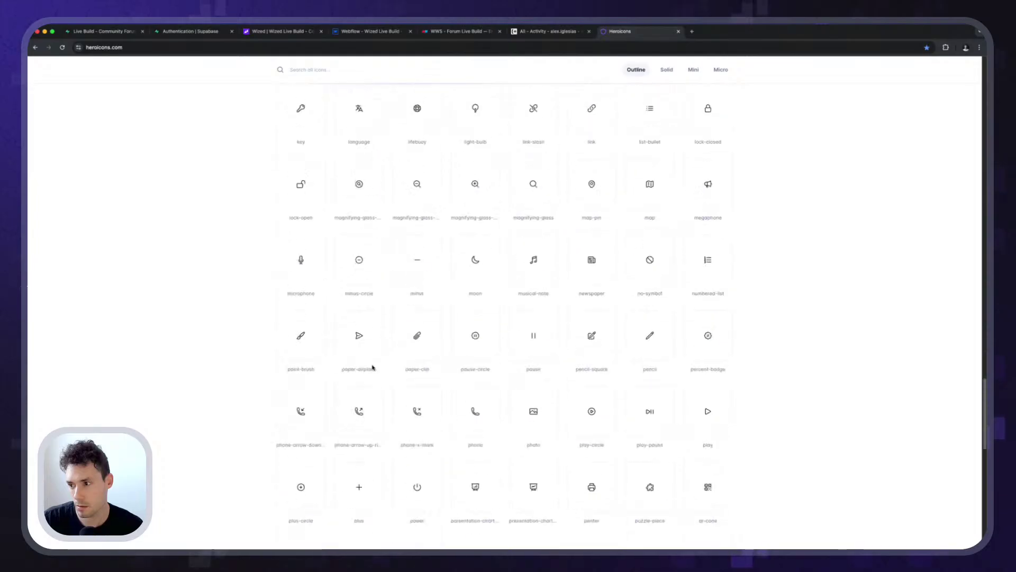
scroll(373, 368, up, 20)
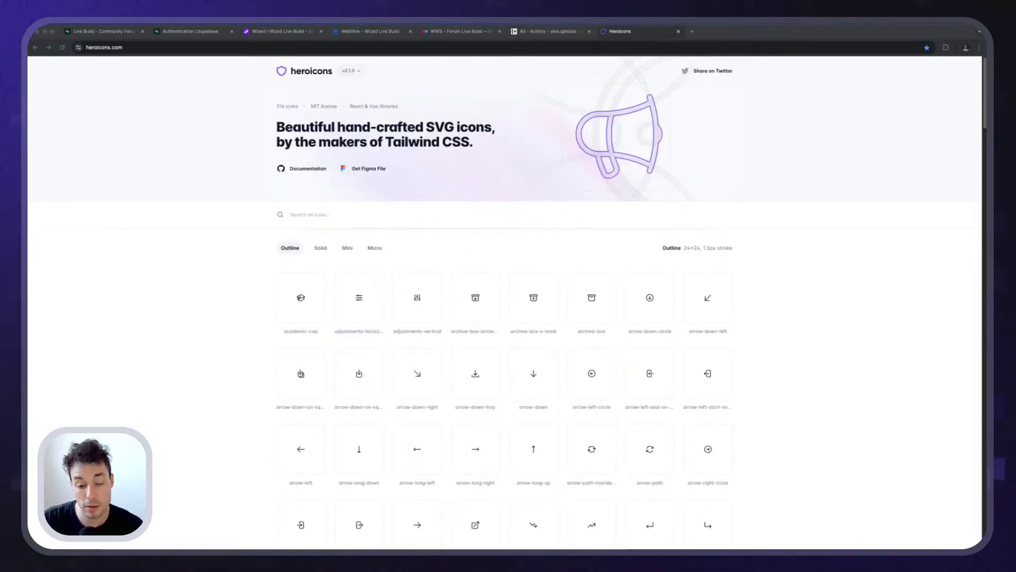
click(268, 288)
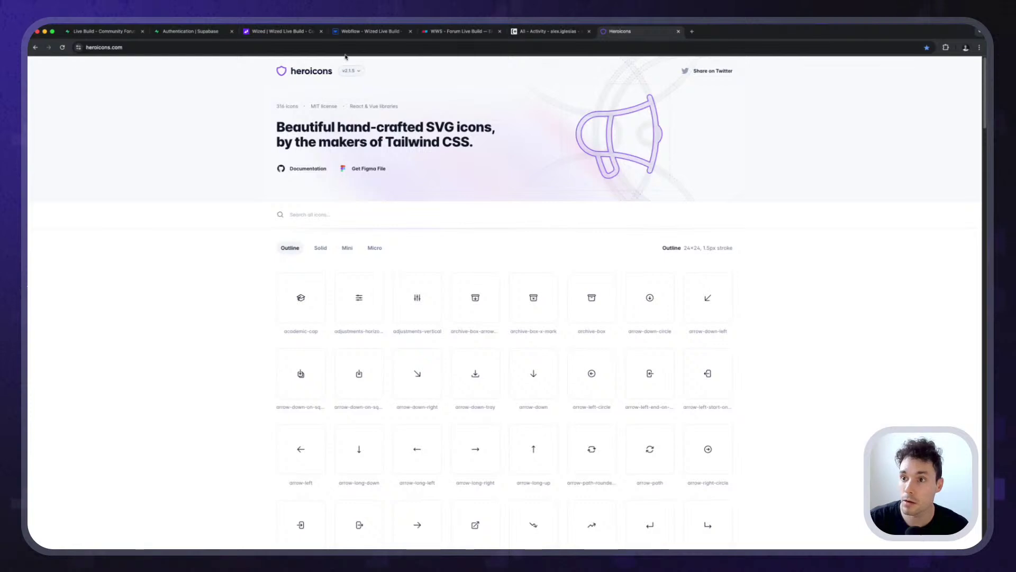
click(347, 48)
Search Google for 'relume icons' and read the Relume Icon Library's SVG conversion notes.
text(relume icons)
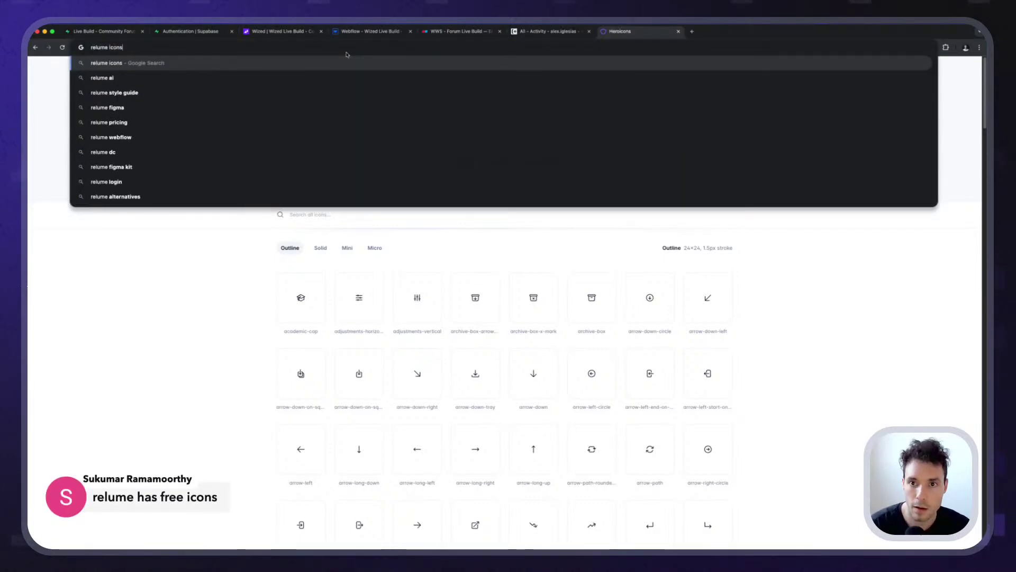
key(Return)
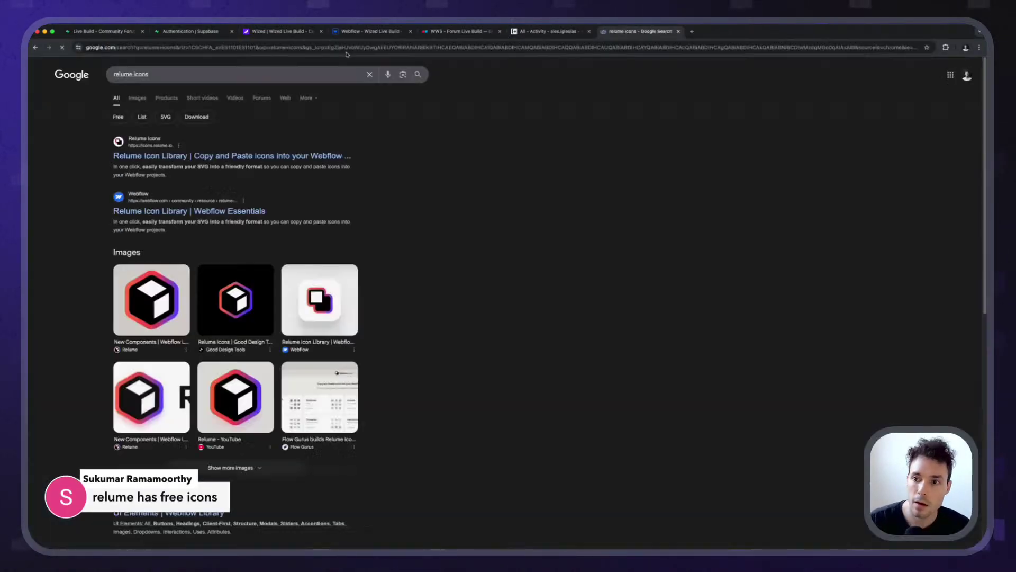
click(211, 154)
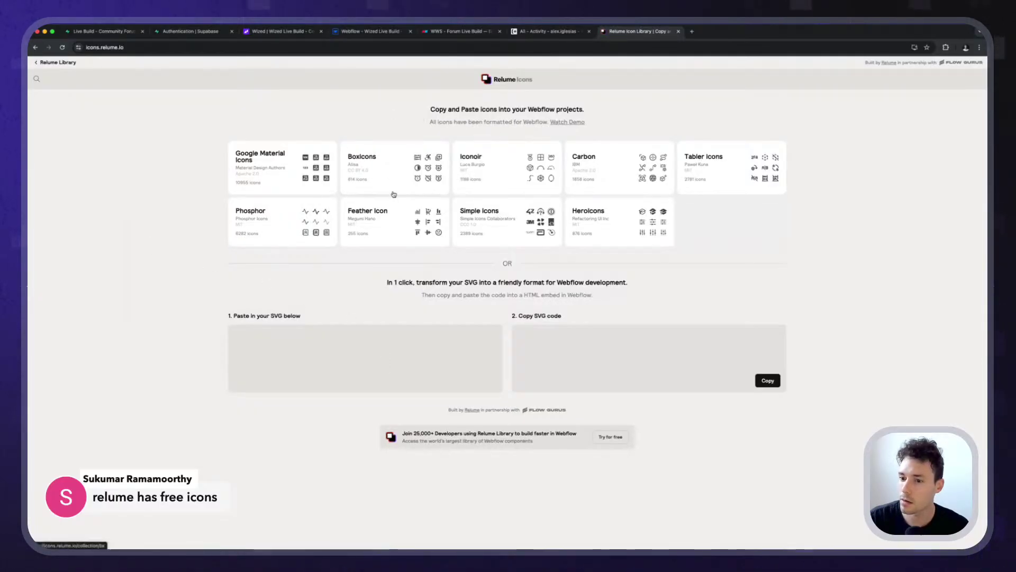
scroll(379, 164, up, 5)
scroll(498, 222, down, 3)
scroll(499, 222, down, 5)
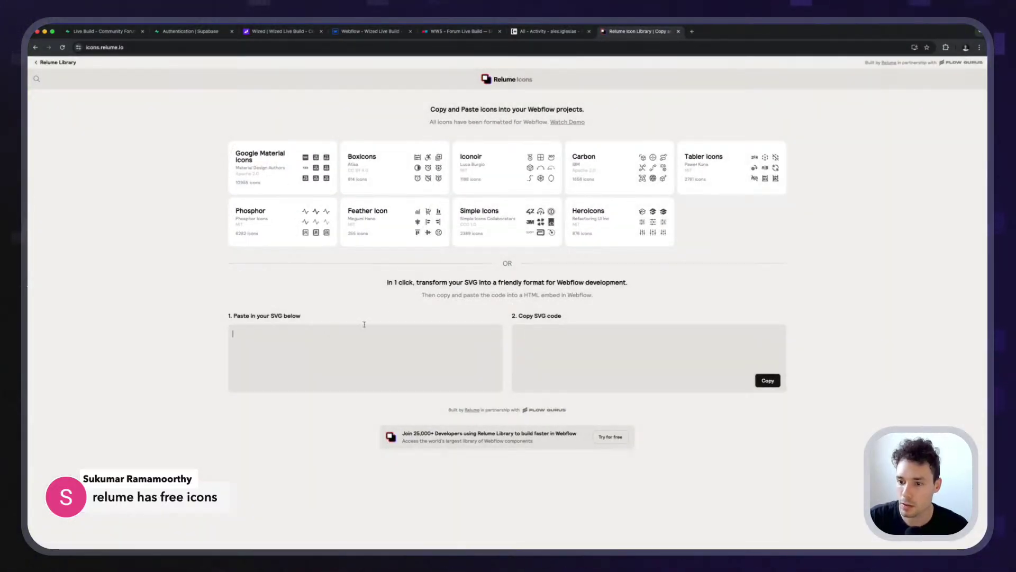
drag(425, 282, 582, 295)
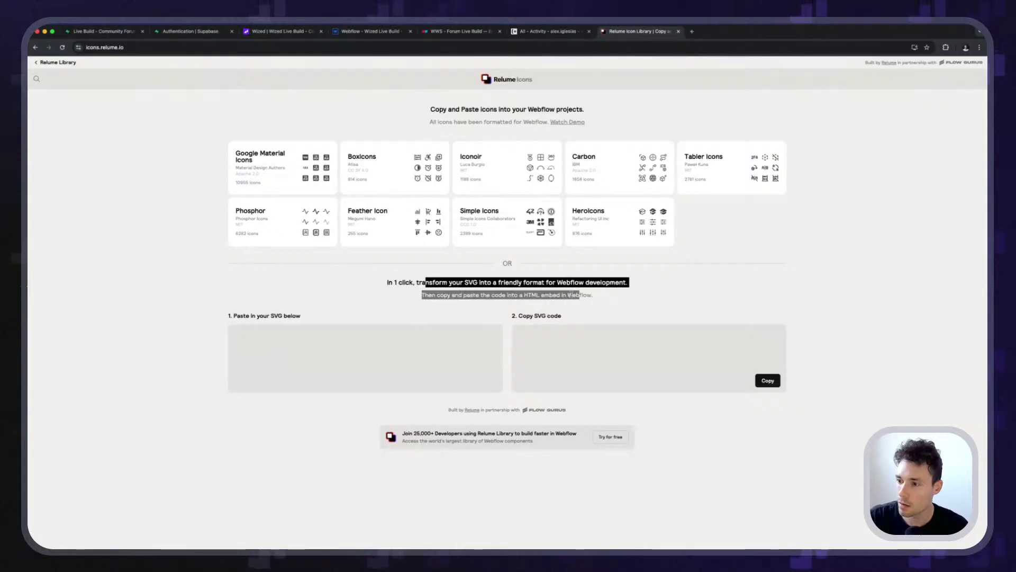
click(440, 335)
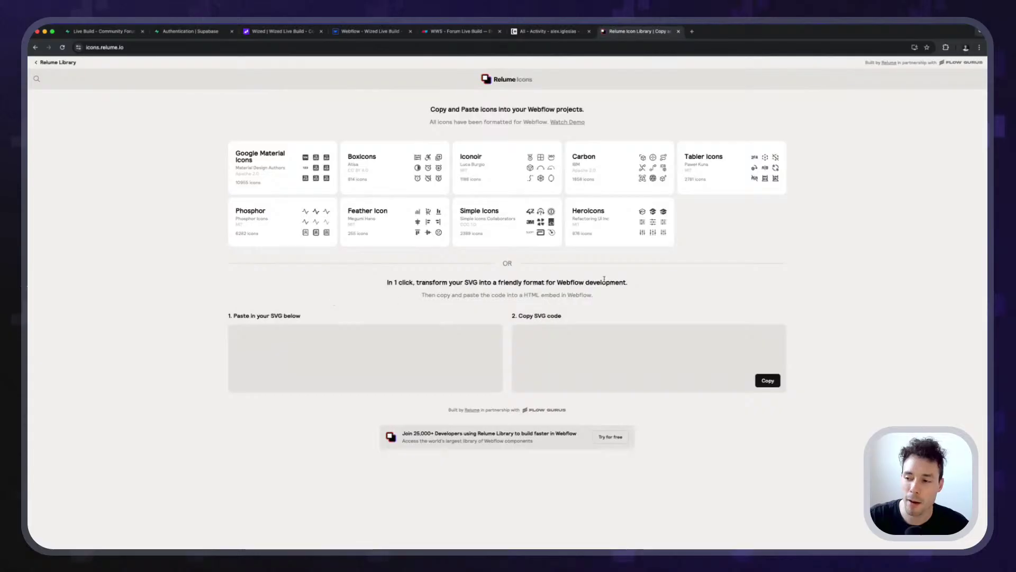
scroll(563, 300, up, 5)
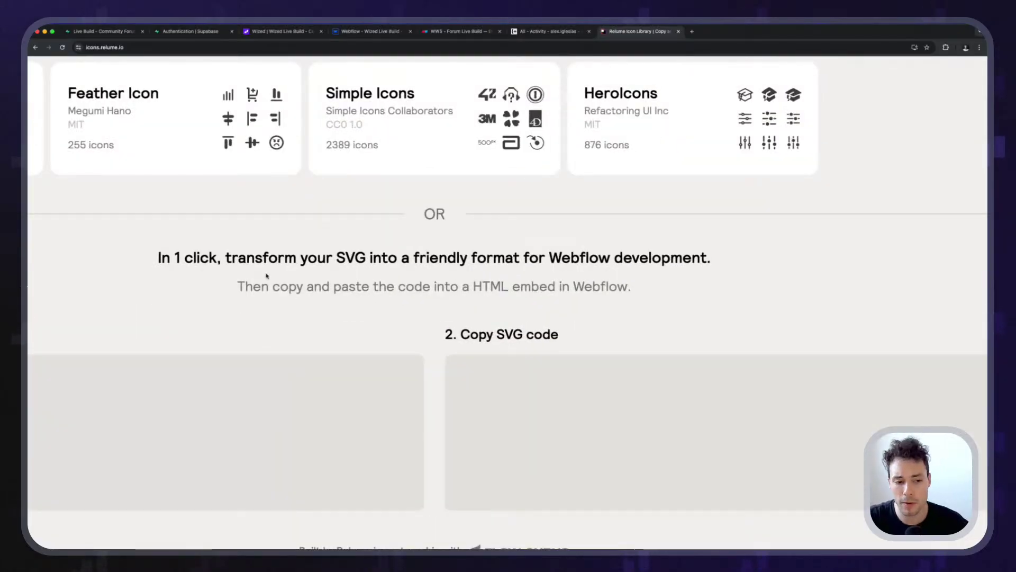
scroll(255, 265, down, 5)
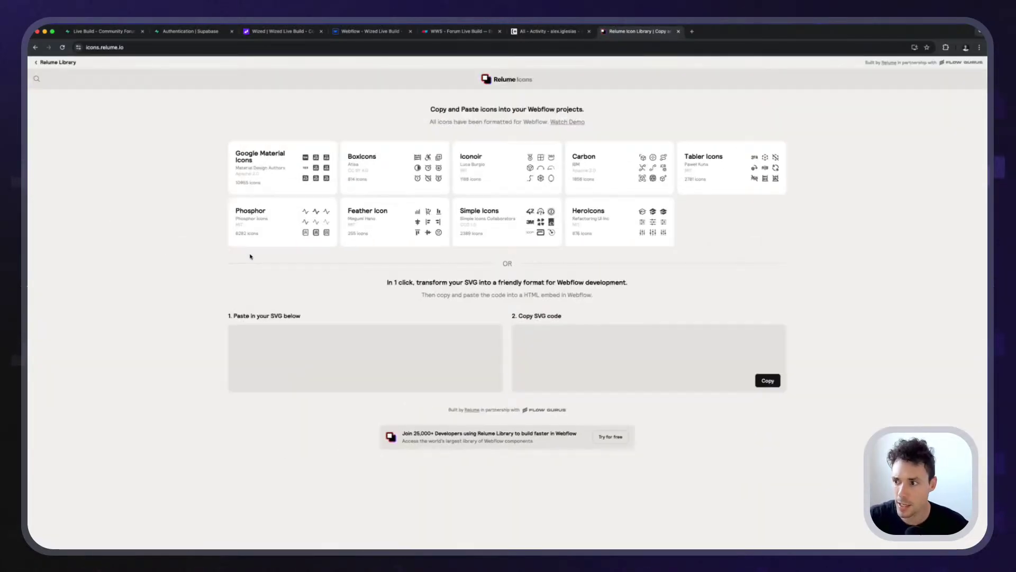
Copy the Heroicons trash-solid icon for Webflow from the Heroicons collection.
click(627, 221)
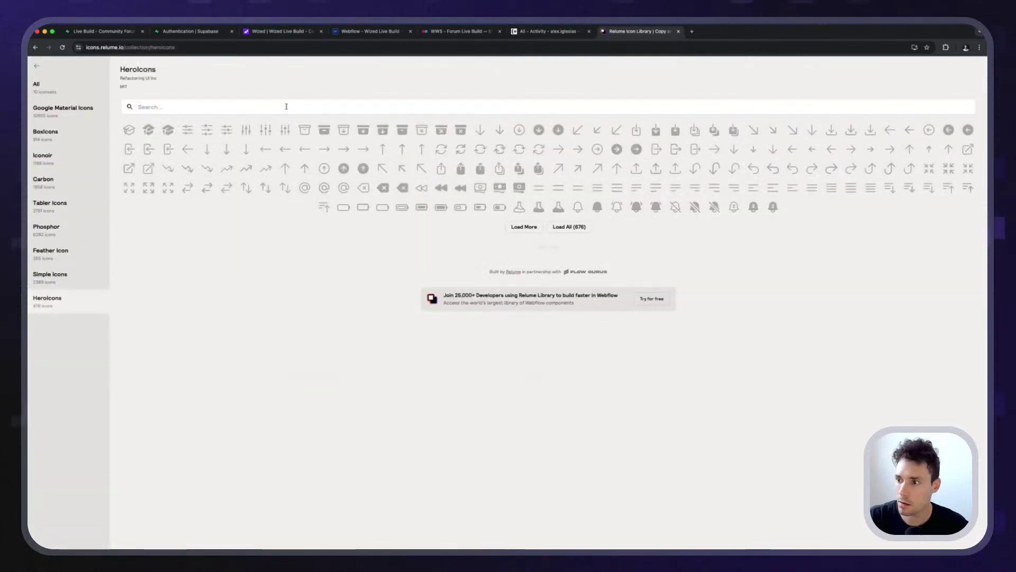
text(tras)
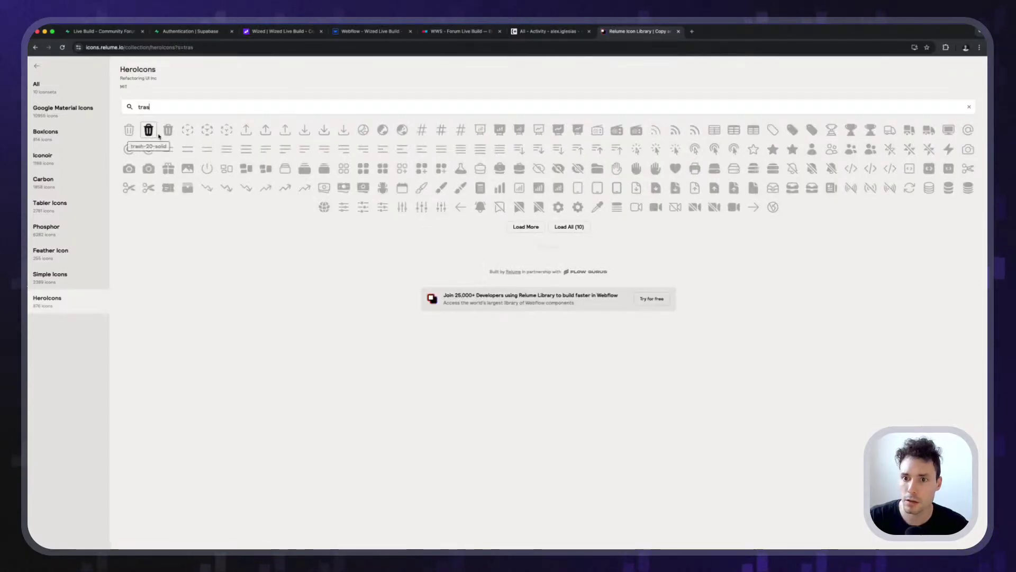
click(157, 135)
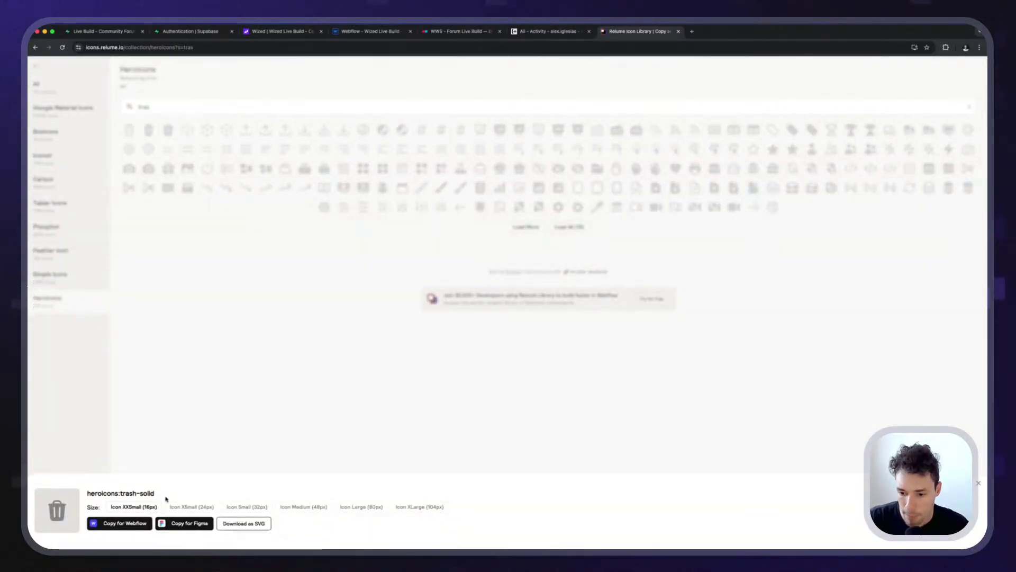
click(117, 526)
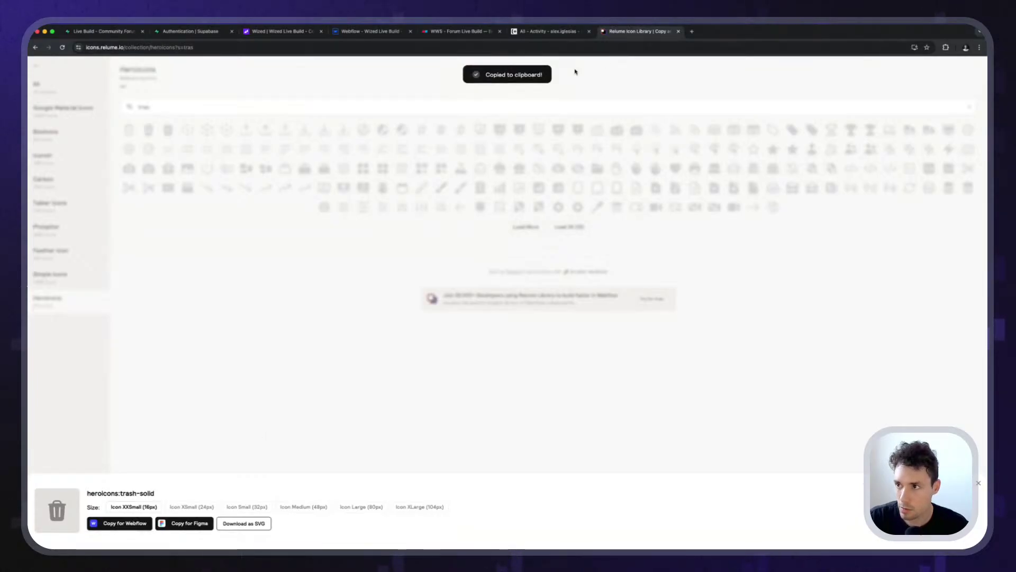
click(351, 33)
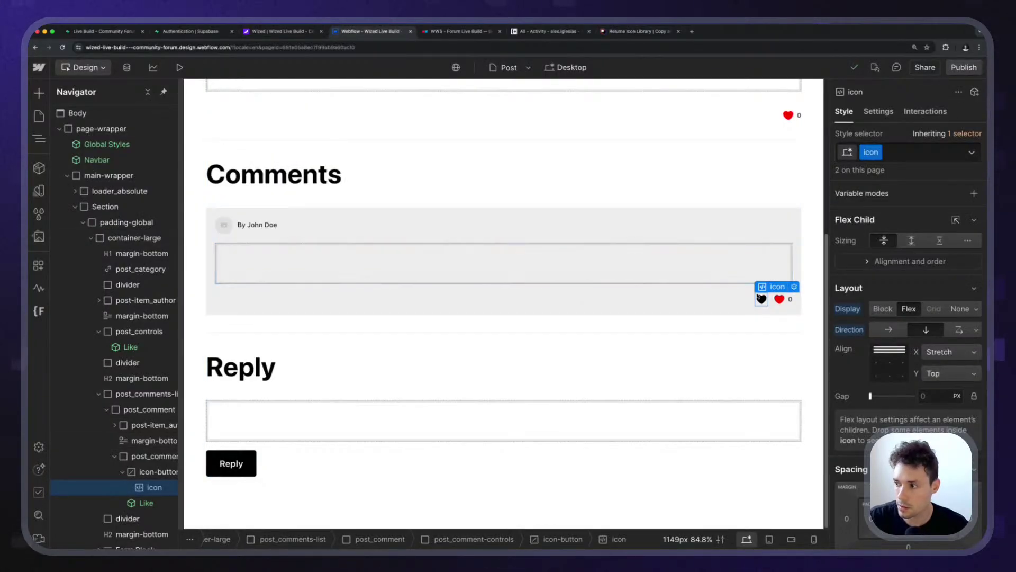
Paste the trash icon beside the heart, deleting a misplaced first copy.
key(super+v)
click(759, 311)
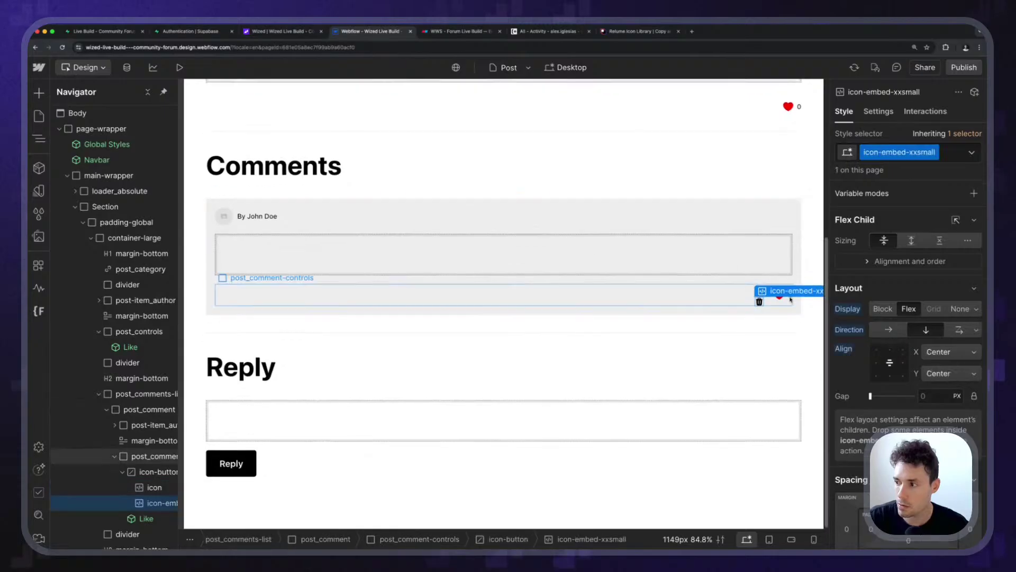
key(Delete)
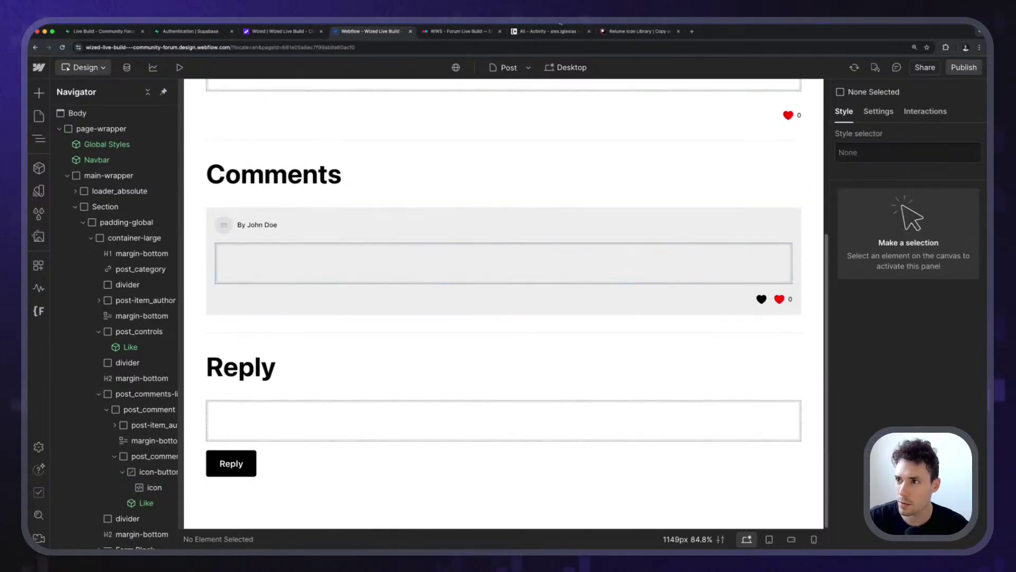
click(635, 31)
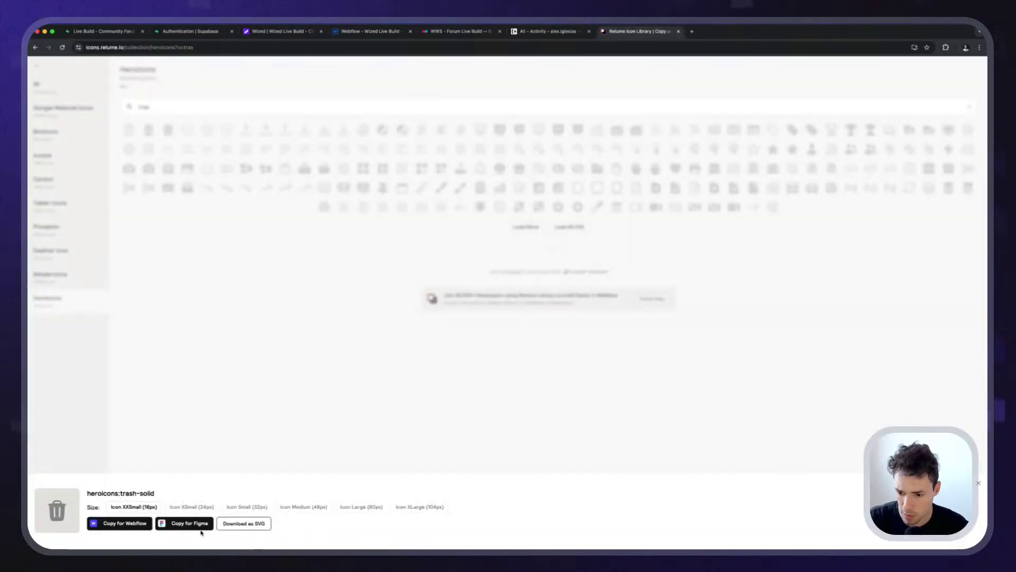
click(118, 524)
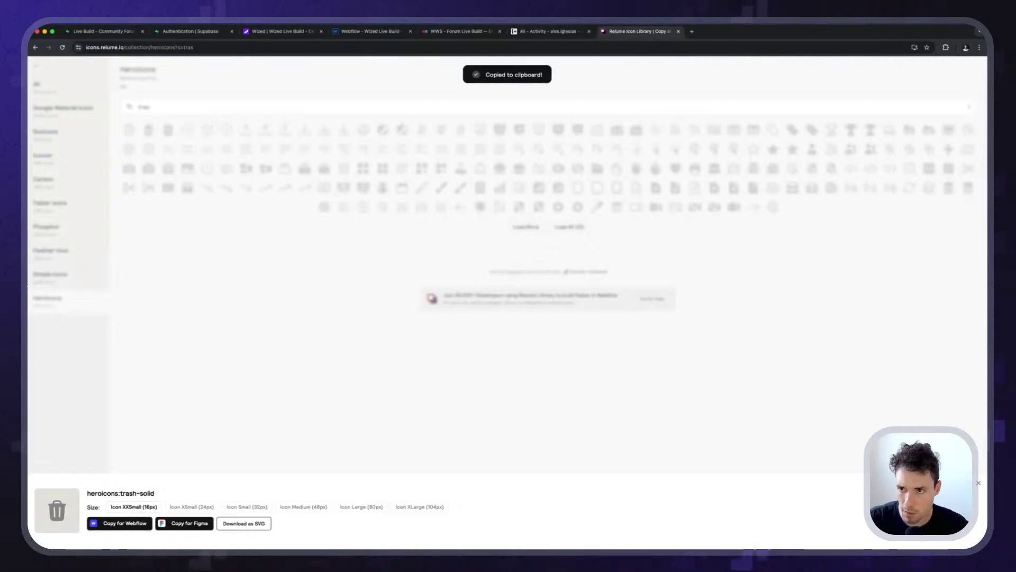
click(373, 32)
key(ctrl+v)
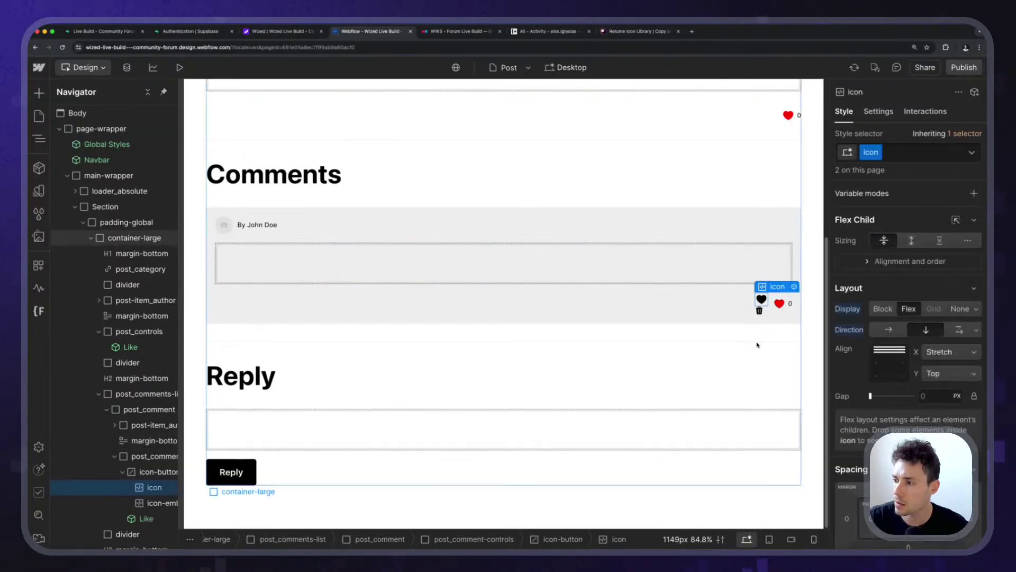
Clear the extra heart embed's code in the Code Embed Editor, then discard the changes.
click(797, 290)
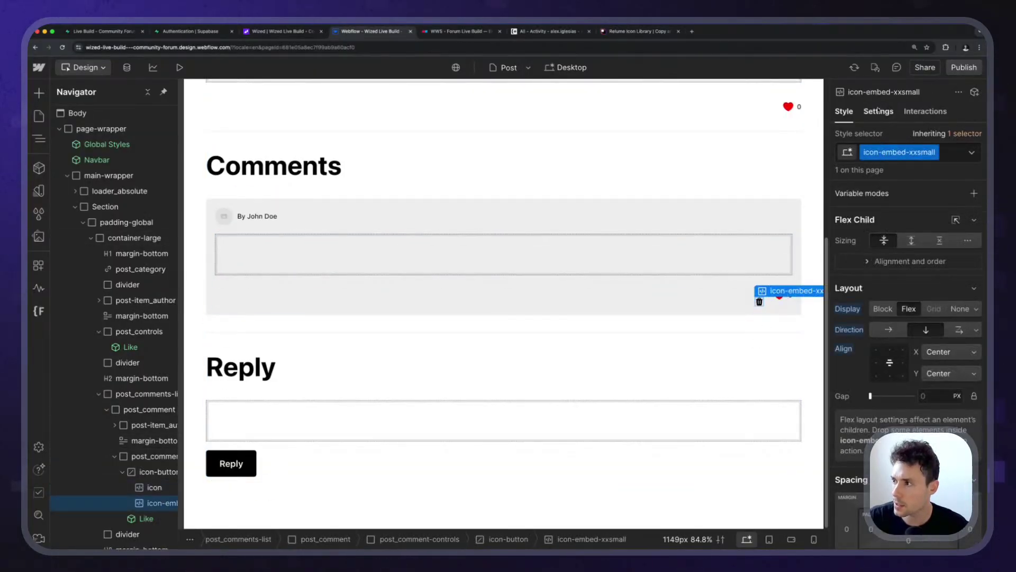
click(877, 110)
click(904, 254)
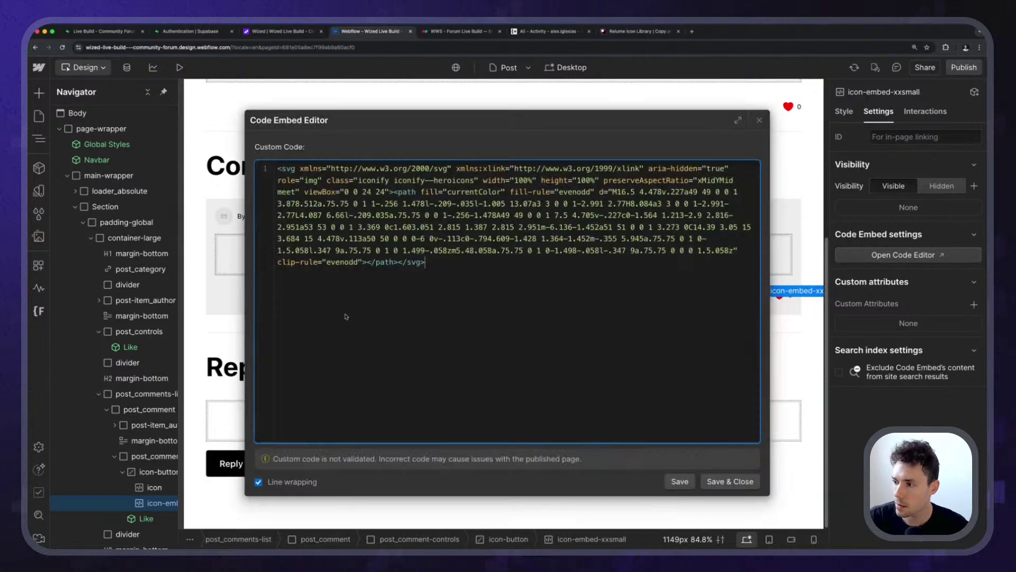
key(ctrl+a)
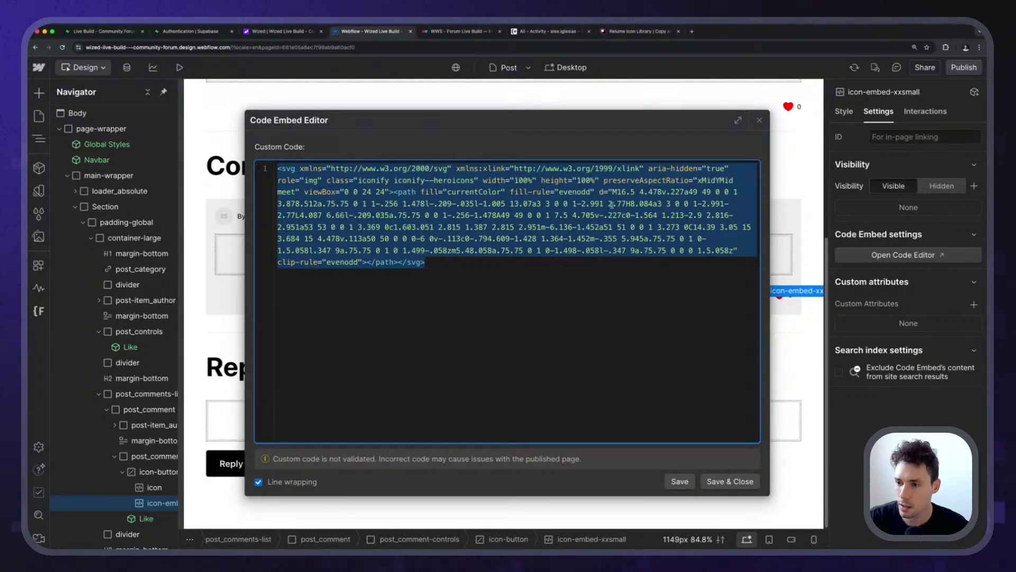
key(BackSpace)
click(758, 120)
click(638, 335)
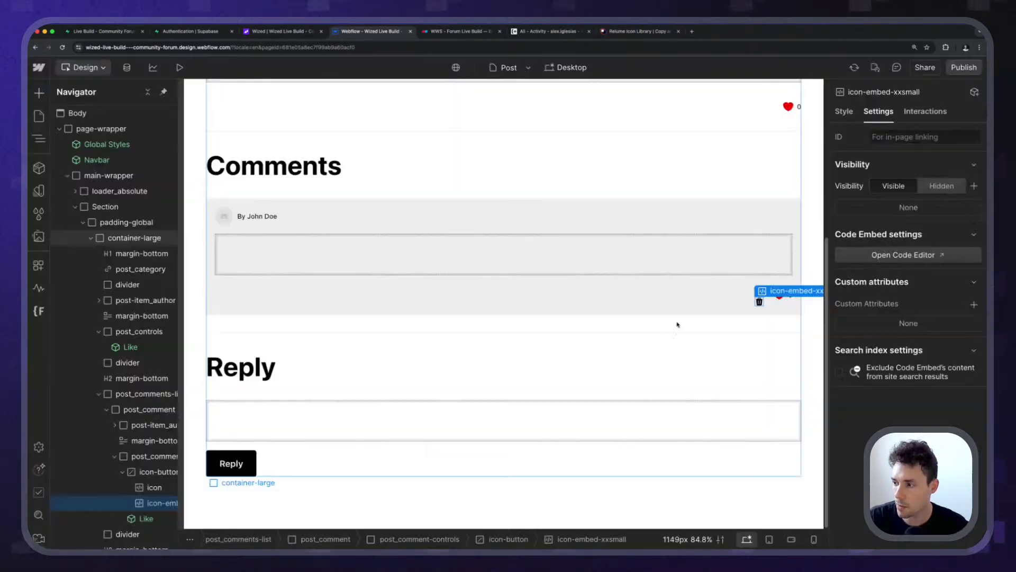
Replace the icon embed's code with the Heroicons trash SVG and save it.
click(760, 302)
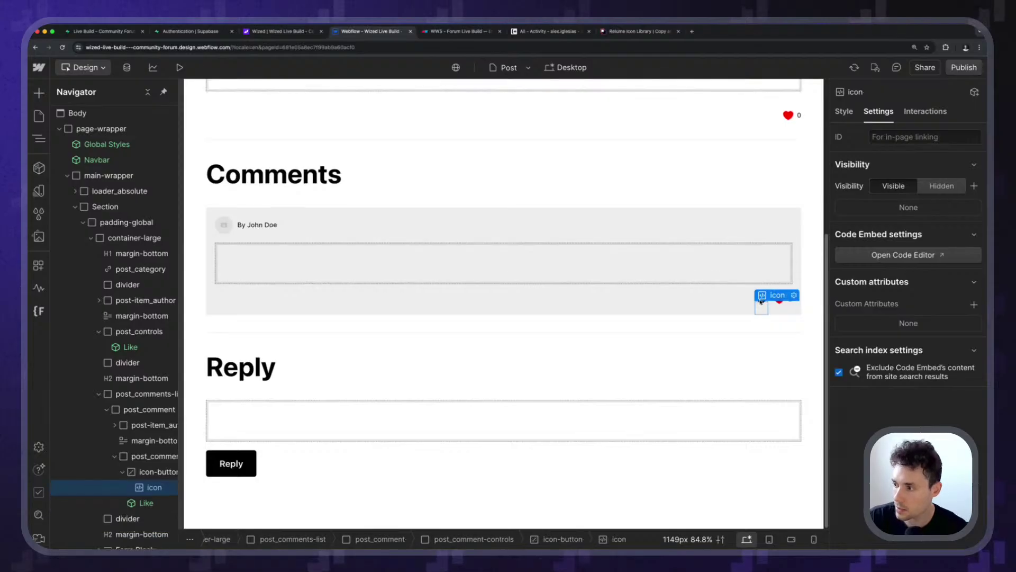
double_click(783, 293)
key(ctrl+a)
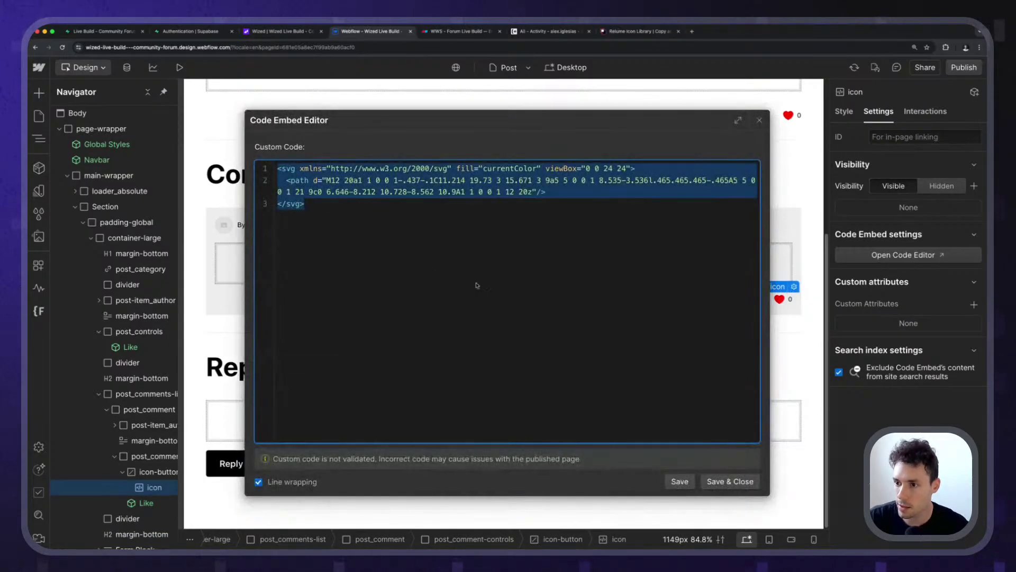
key(ctrl+v)
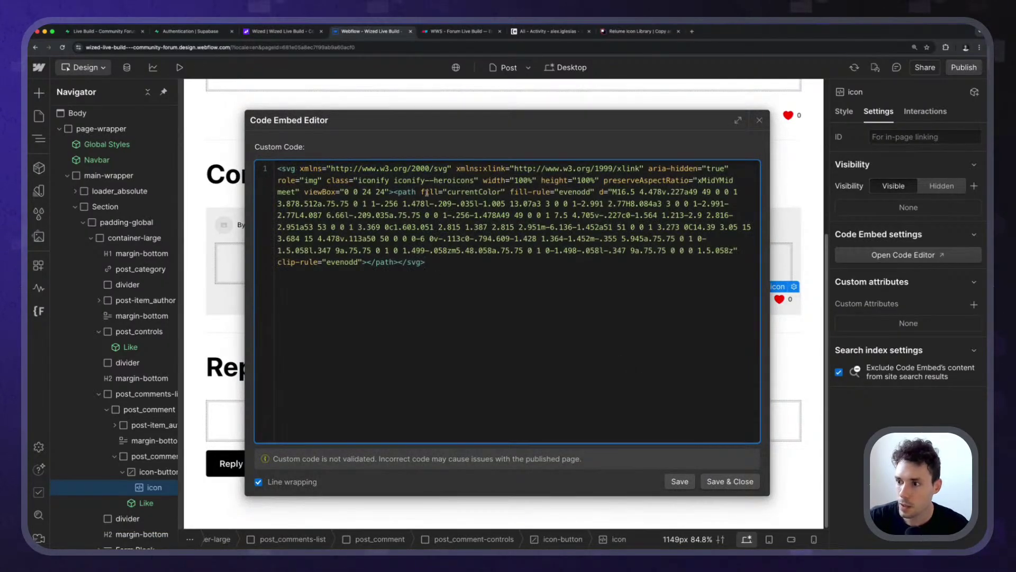
click(416, 192)
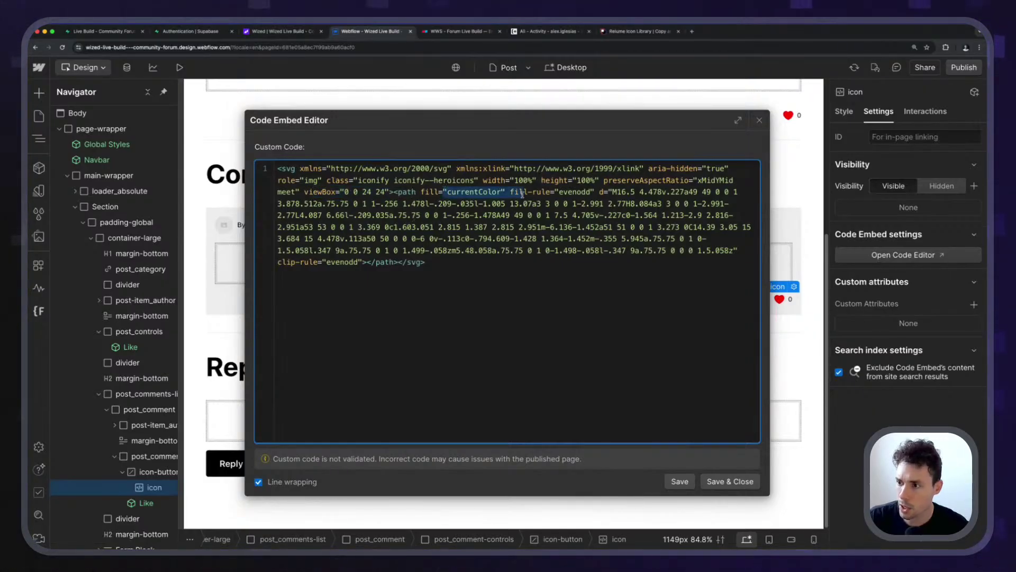
click(738, 481)
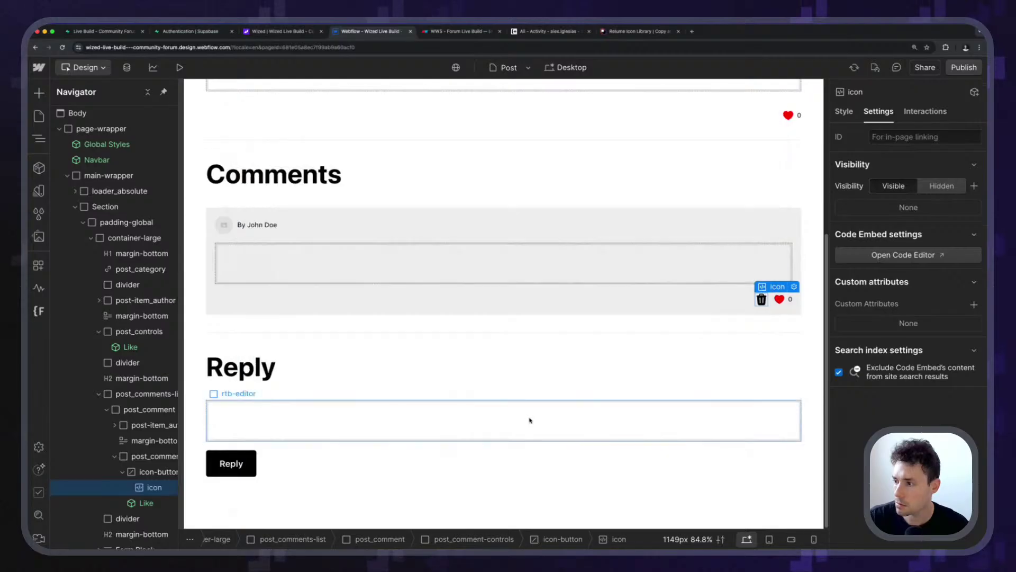
Select the trash icon's parent icon-button in the comment controls.
click(679, 312)
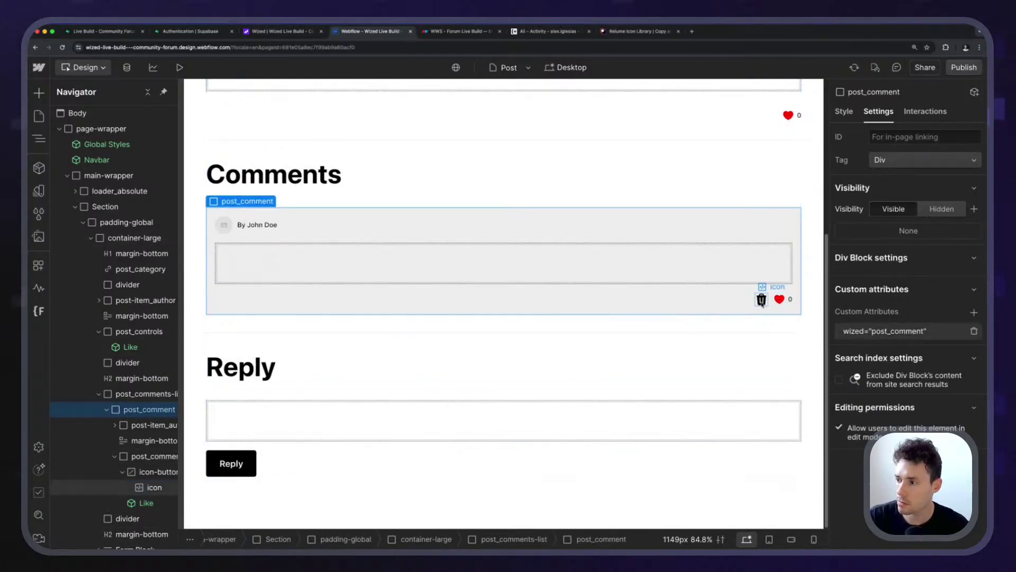
click(761, 299)
click(761, 299)
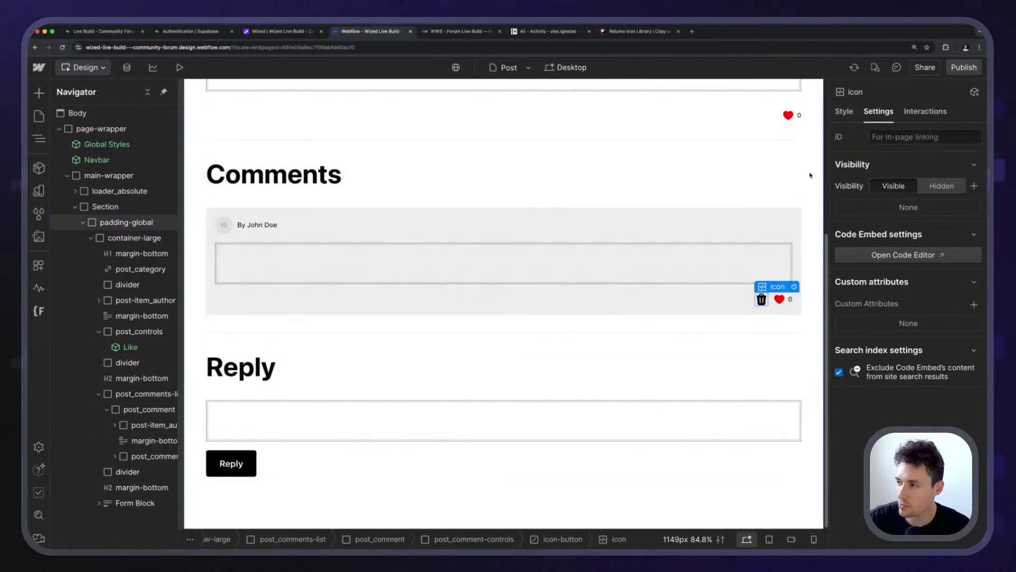
key(super+Up)
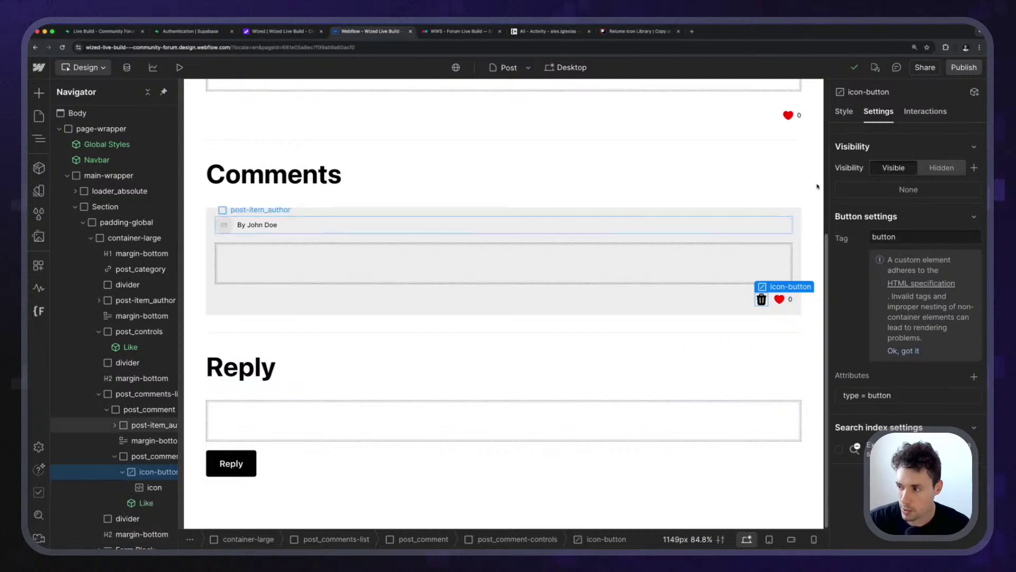
Add the custom attribute wized = post_comment_delete_button to the trash button.
click(973, 377)
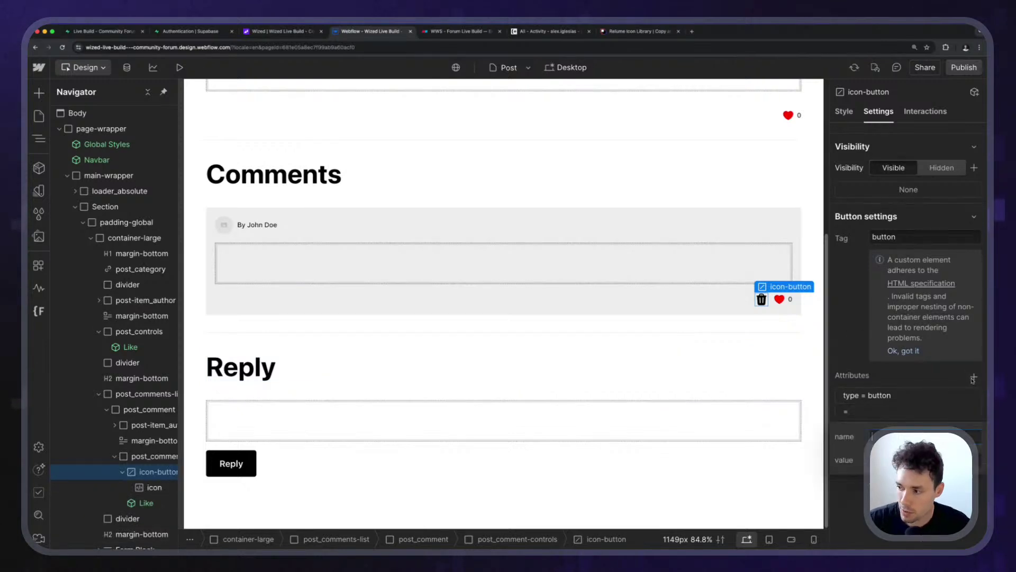
text(wized = )
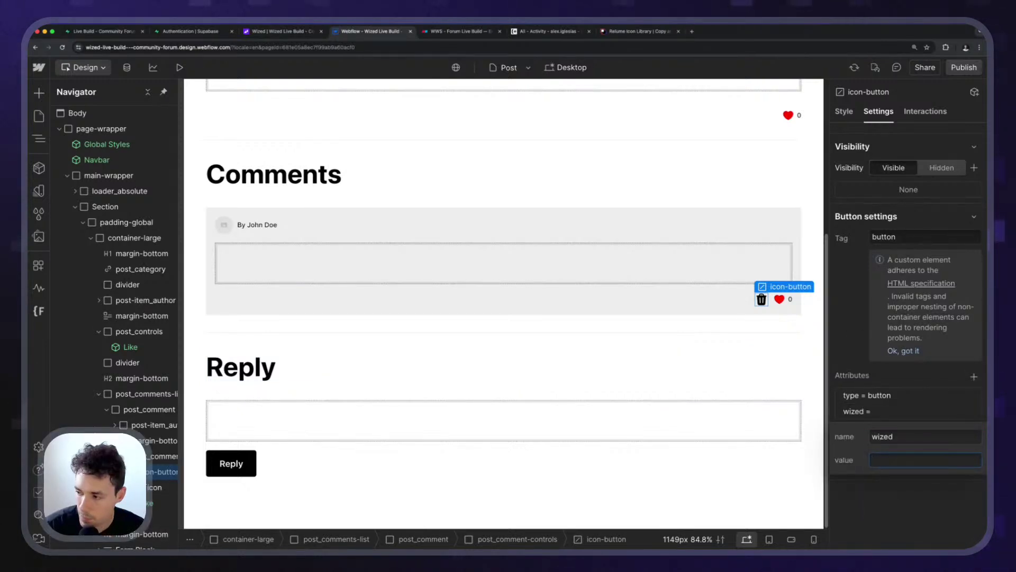
text(post_comm)
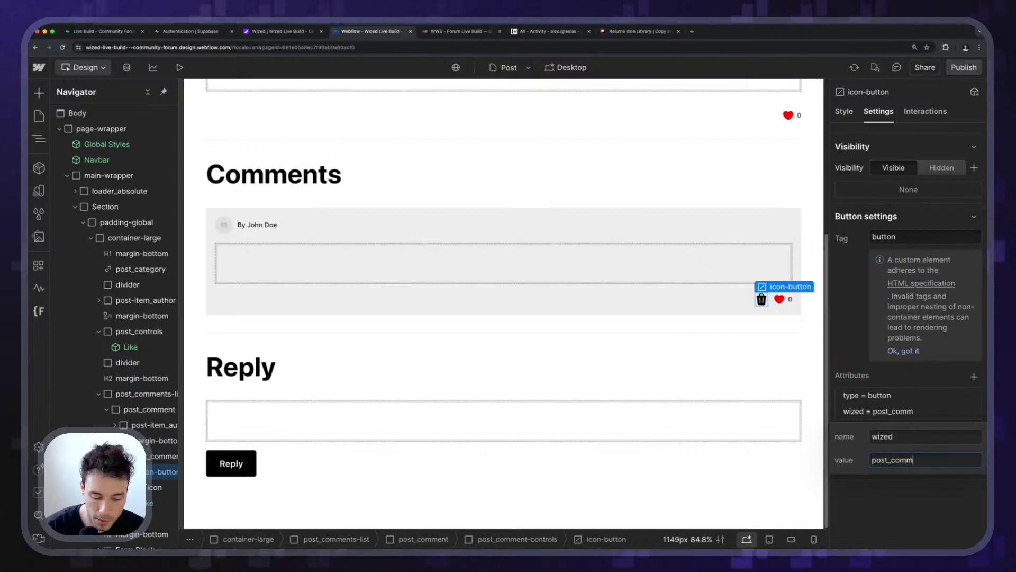
text(ent_delete_button)
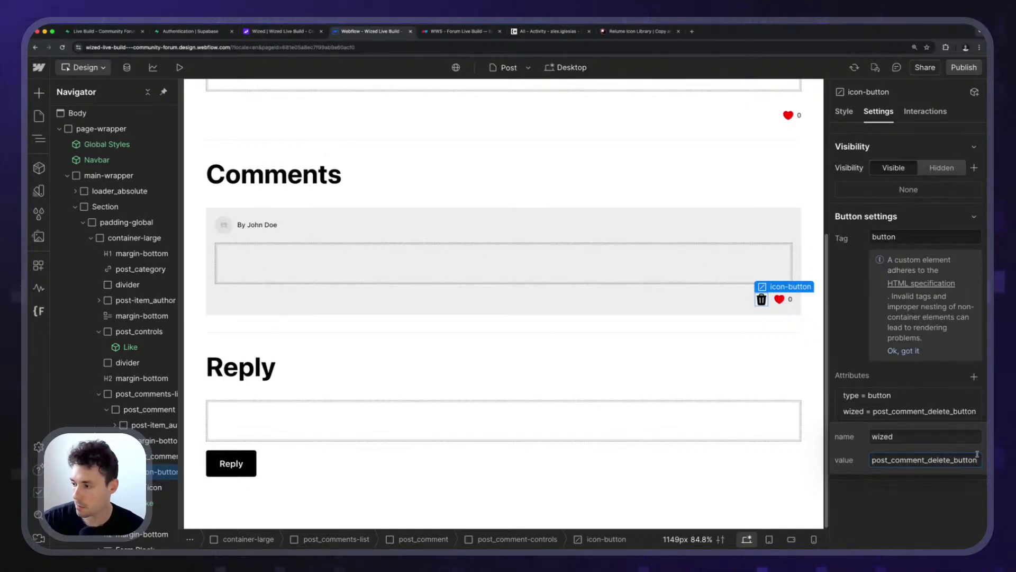
key(Return)
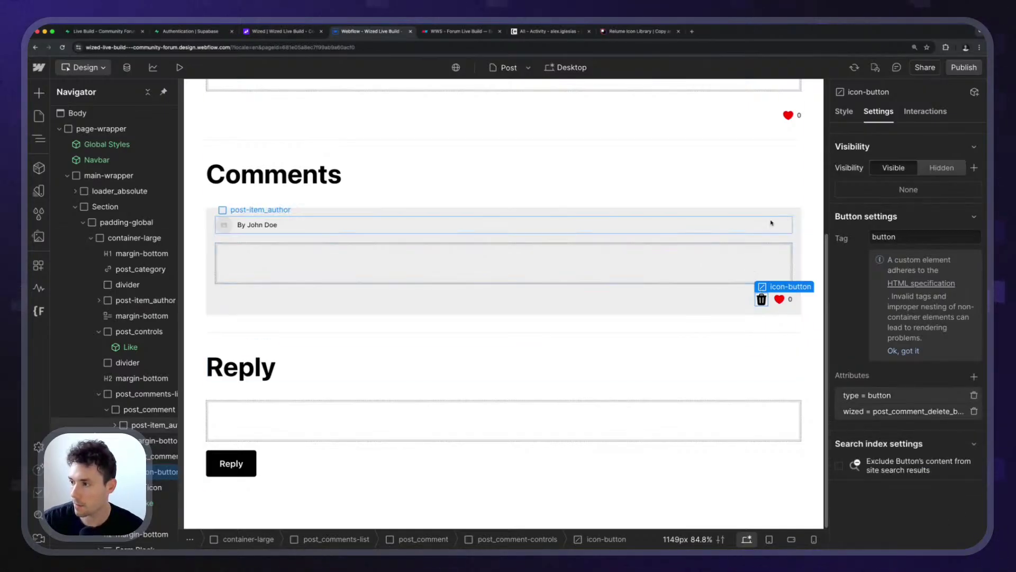
click(776, 214)
click(776, 212)
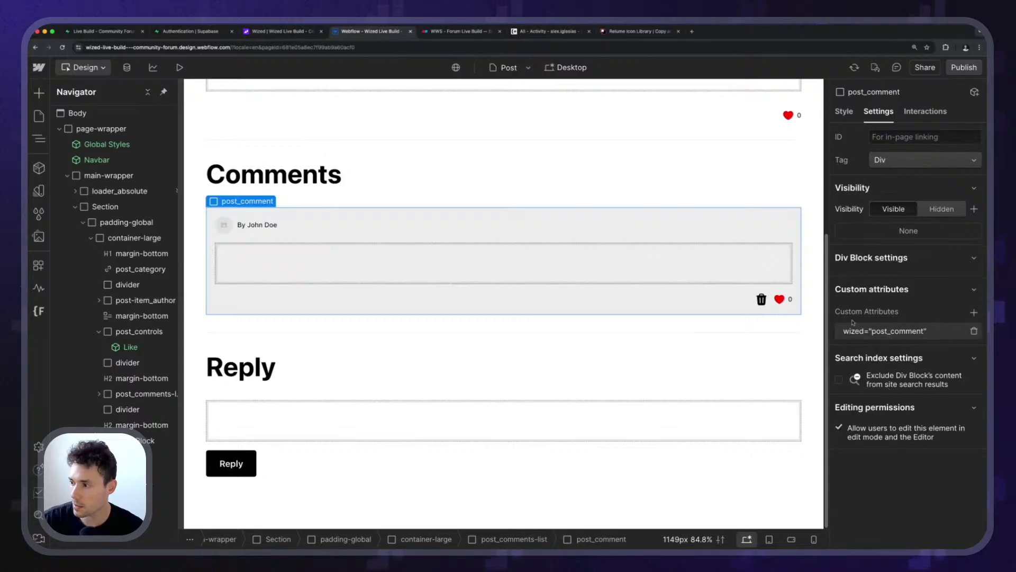
Publish the site to staging and go to the Wized project.
click(964, 67)
click(320, 344)
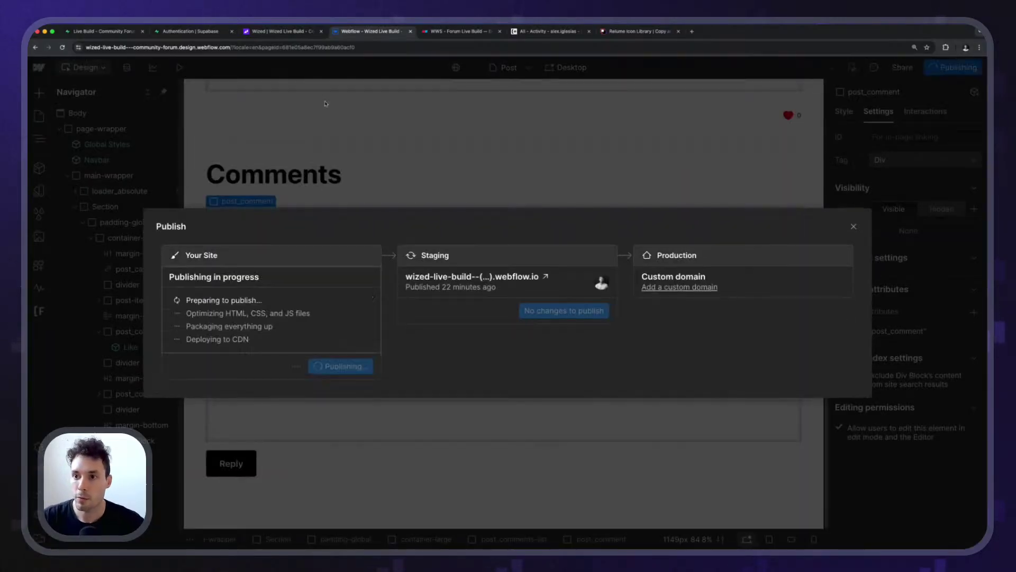
click(180, 31)
click(106, 31)
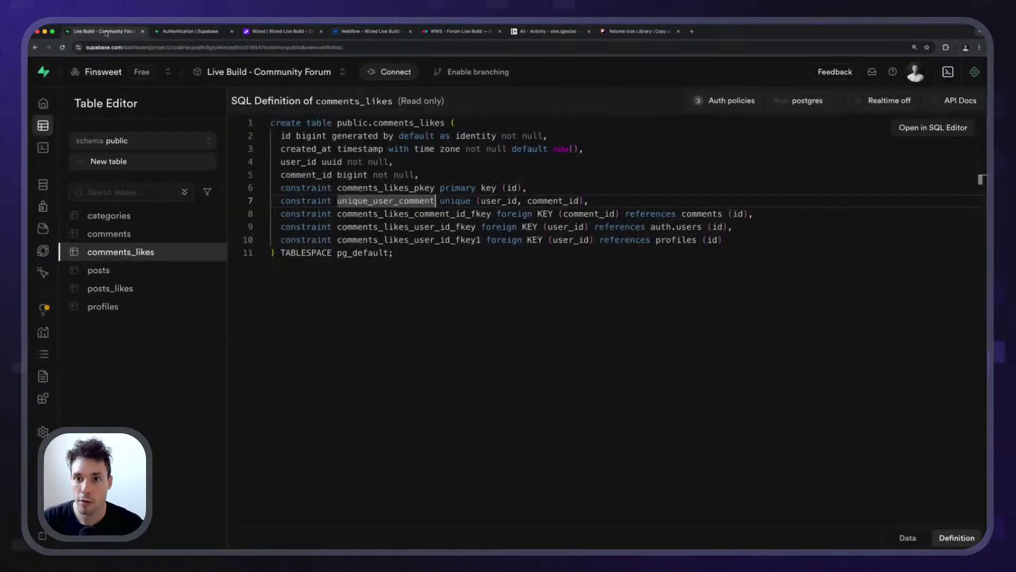
click(273, 32)
Create a new request named delete_comment.
click(41, 117)
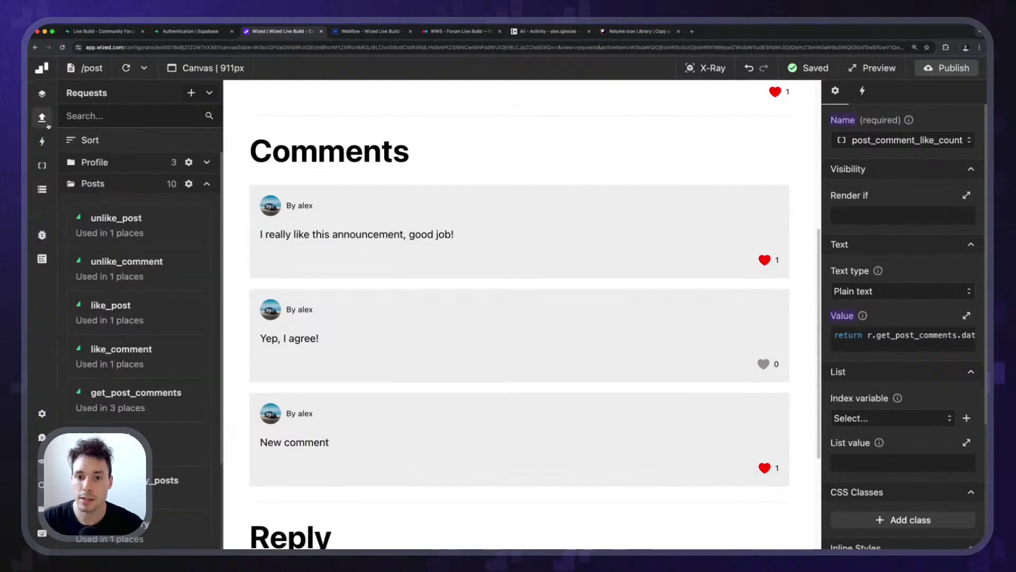
scroll(148, 252, down, 3)
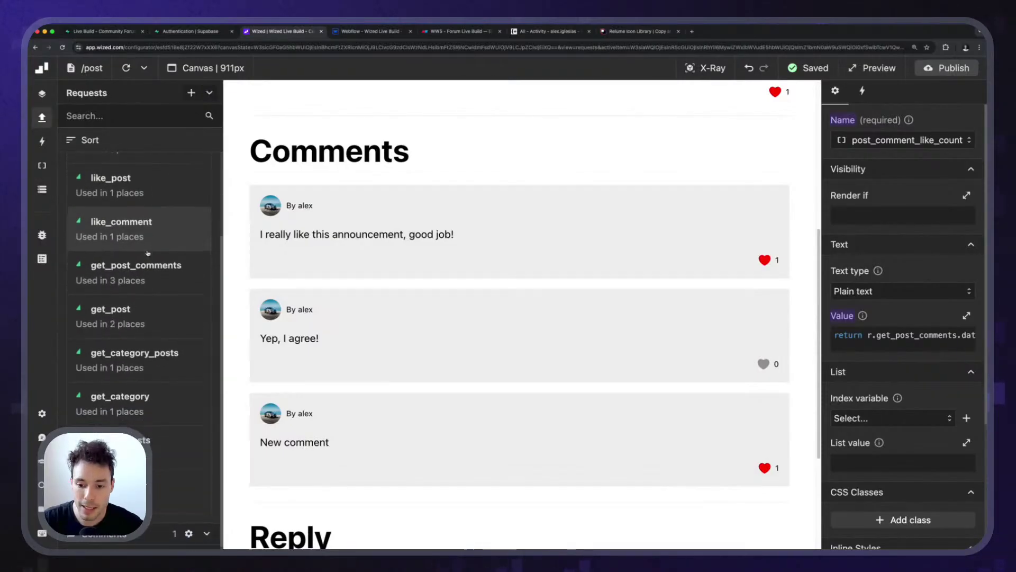
scroll(156, 378, up, 2)
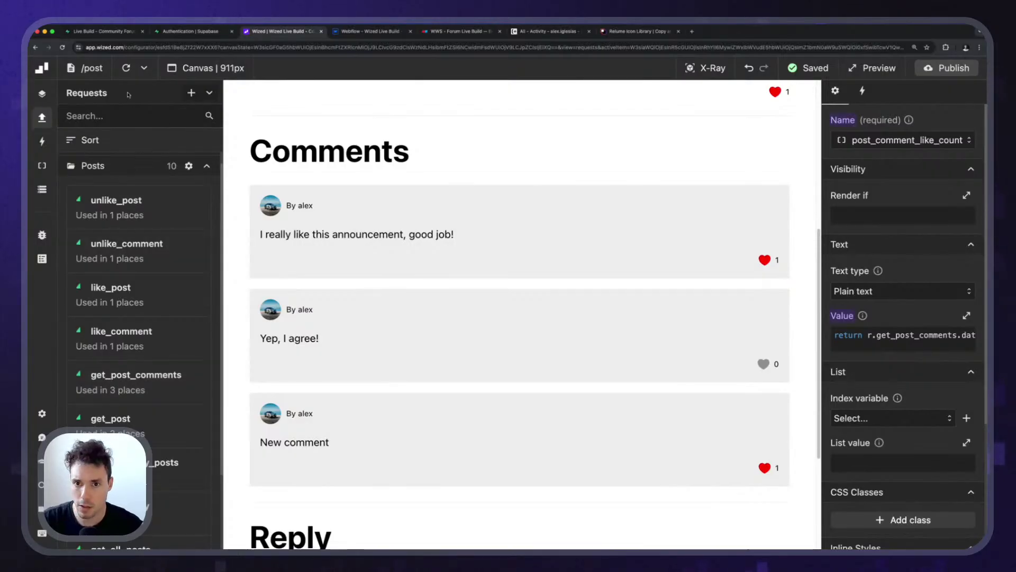
click(191, 93)
click(876, 145)
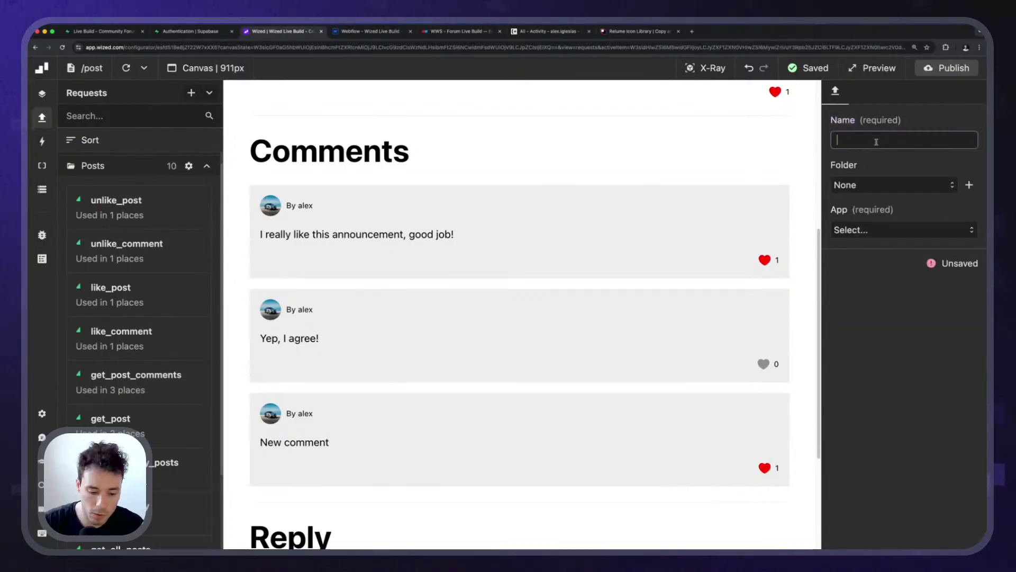
text(delete_comment)
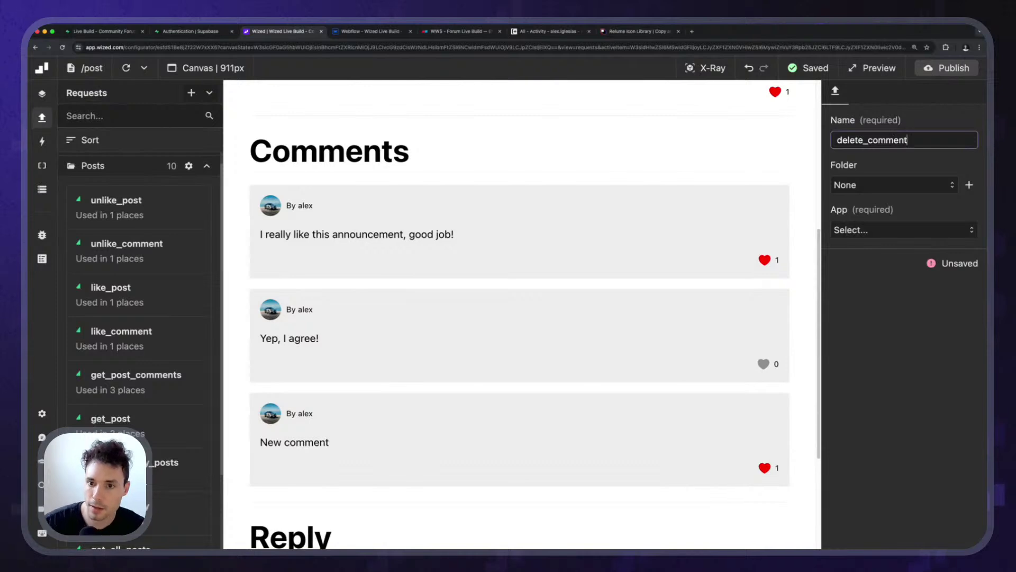
key(Return)
Set delete_comment to a Supabase delete on the comments table in the Posts folder.
click(878, 229)
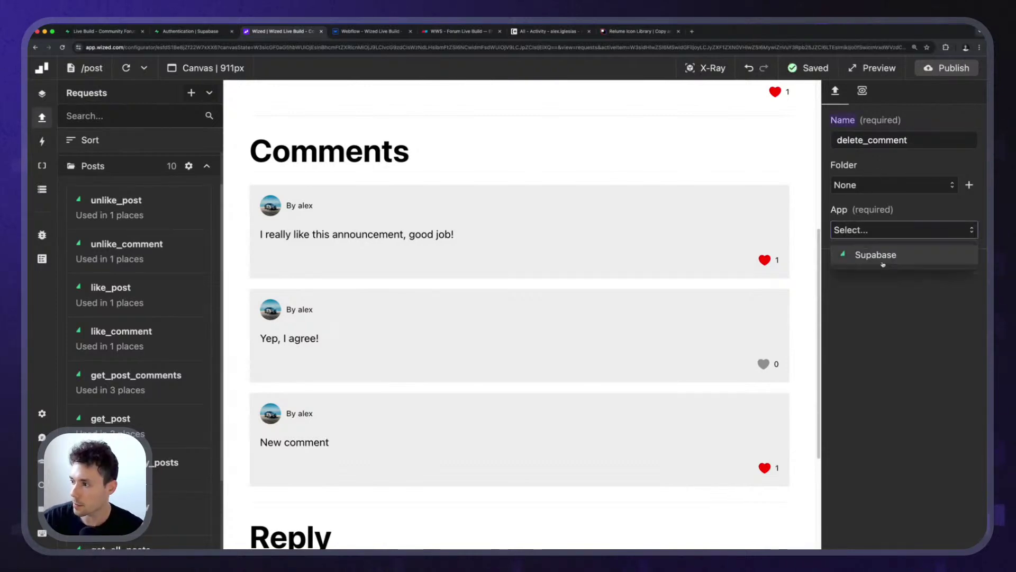
click(879, 254)
click(878, 184)
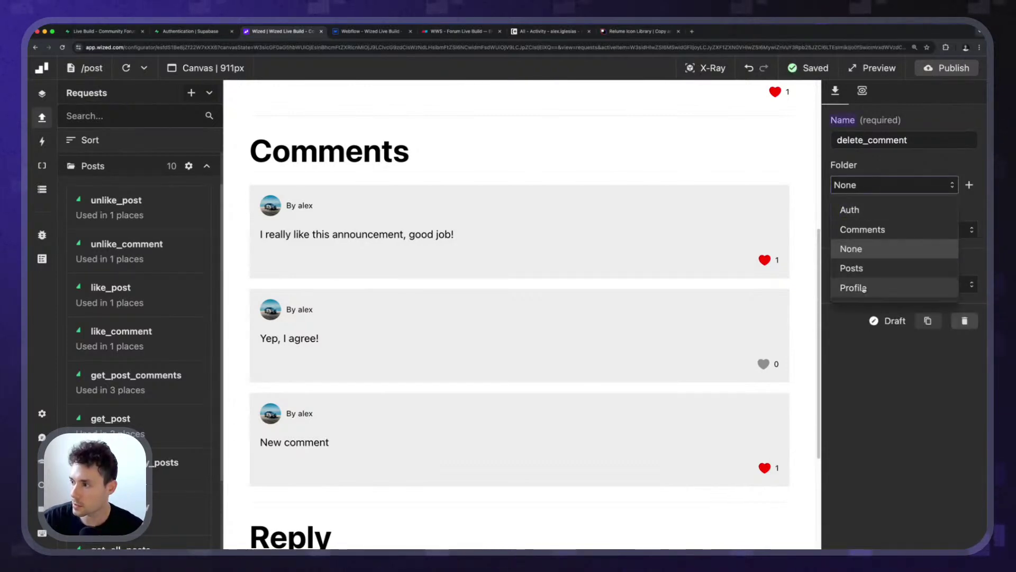
click(869, 270)
click(902, 284)
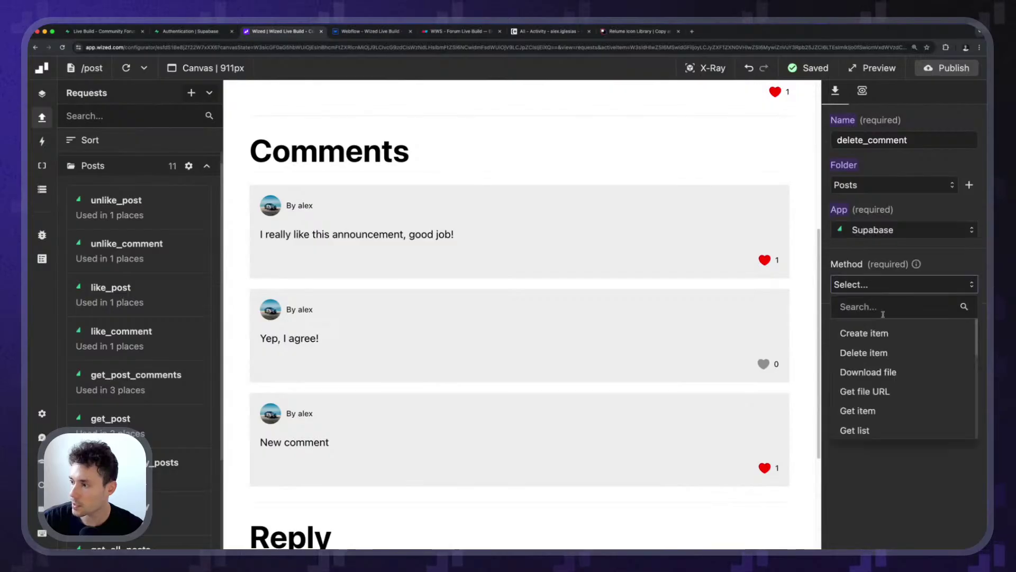
click(889, 354)
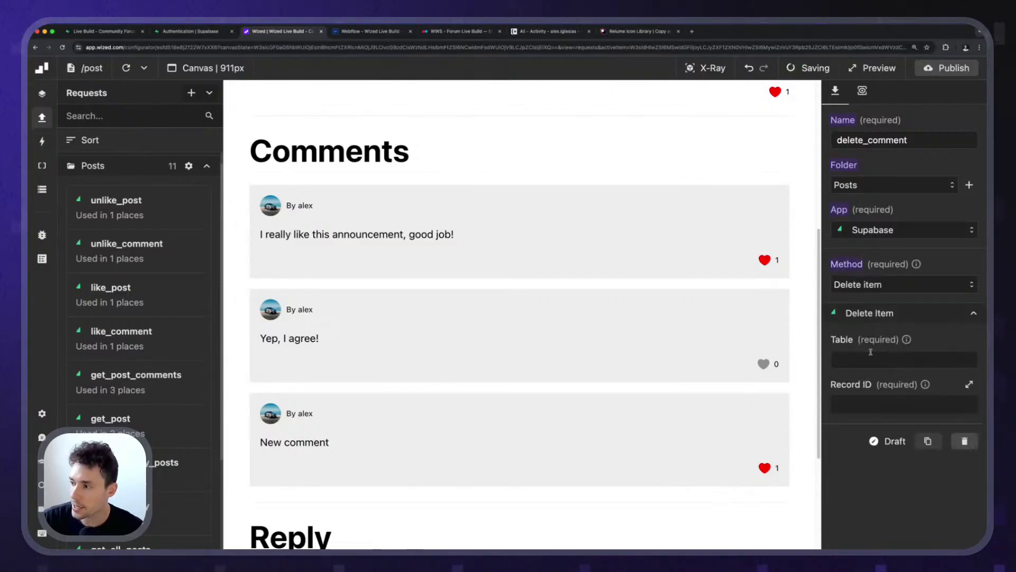
click(868, 358)
text(comments)
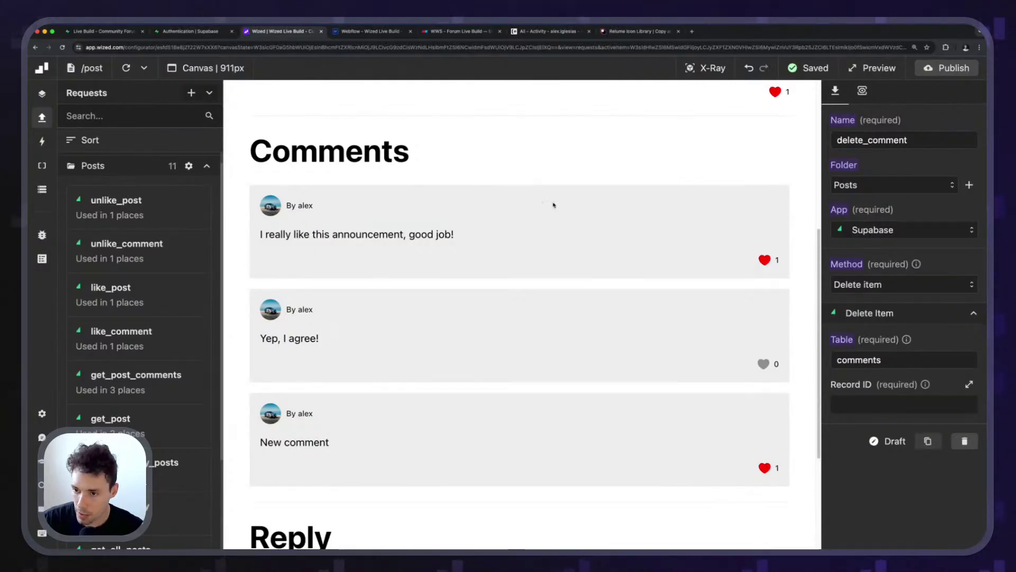
Set the Record ID to r.get_post_comments.data[v.index].id.
click(834, 403)
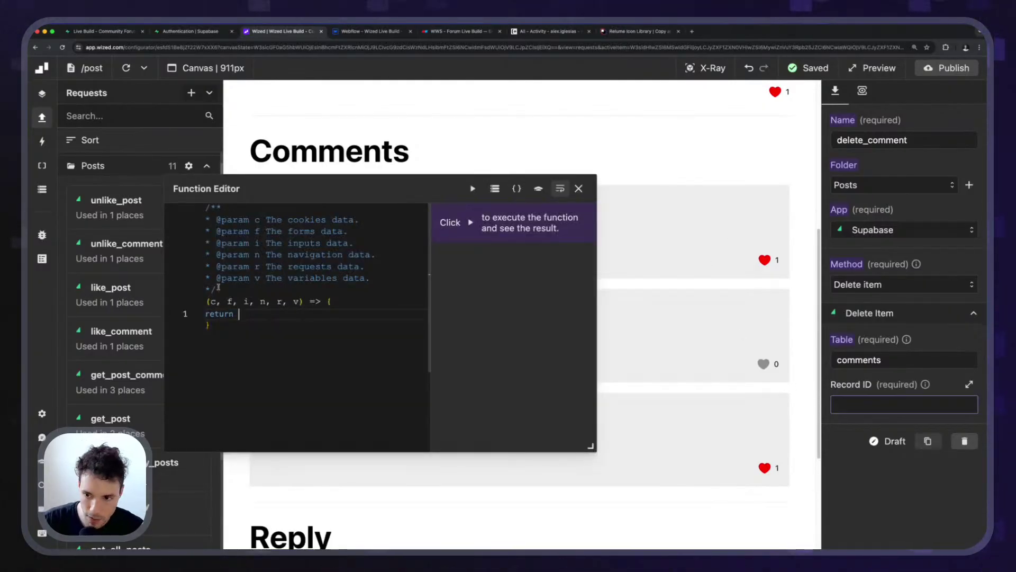
key(super+shift+v)
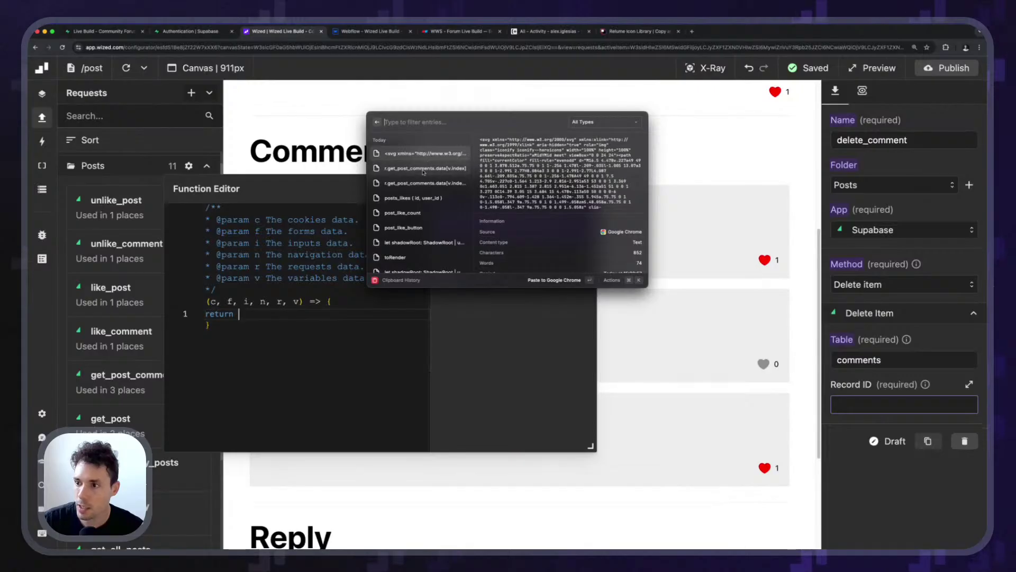
click(423, 167)
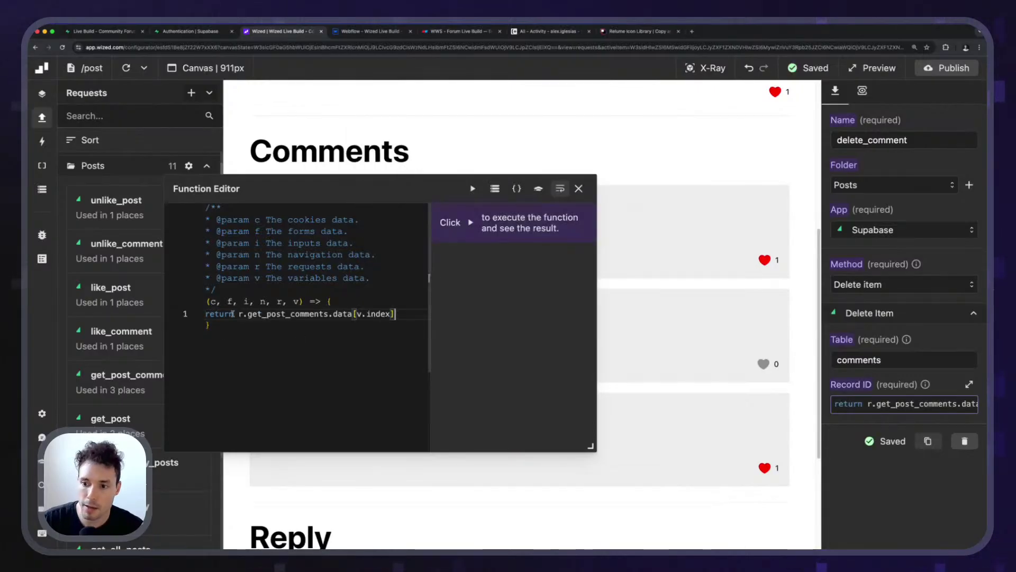
drag(239, 314, 356, 314)
click(412, 313)
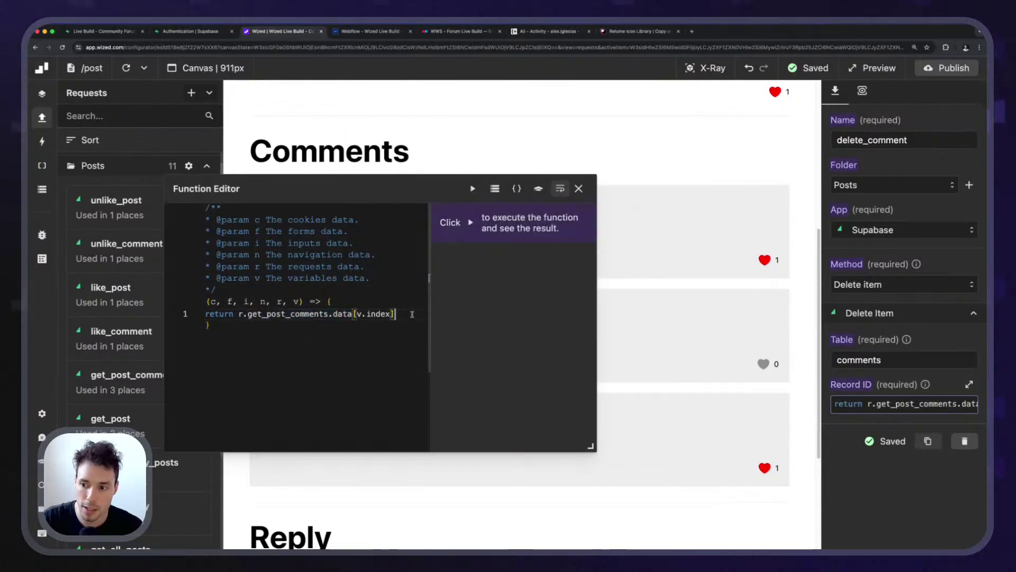
text(.id;)
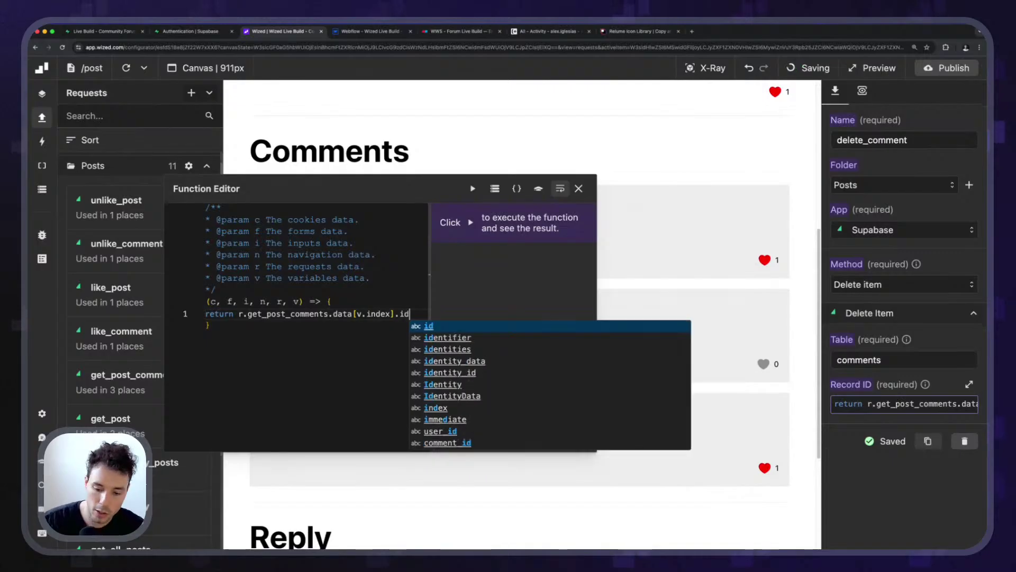
click(578, 188)
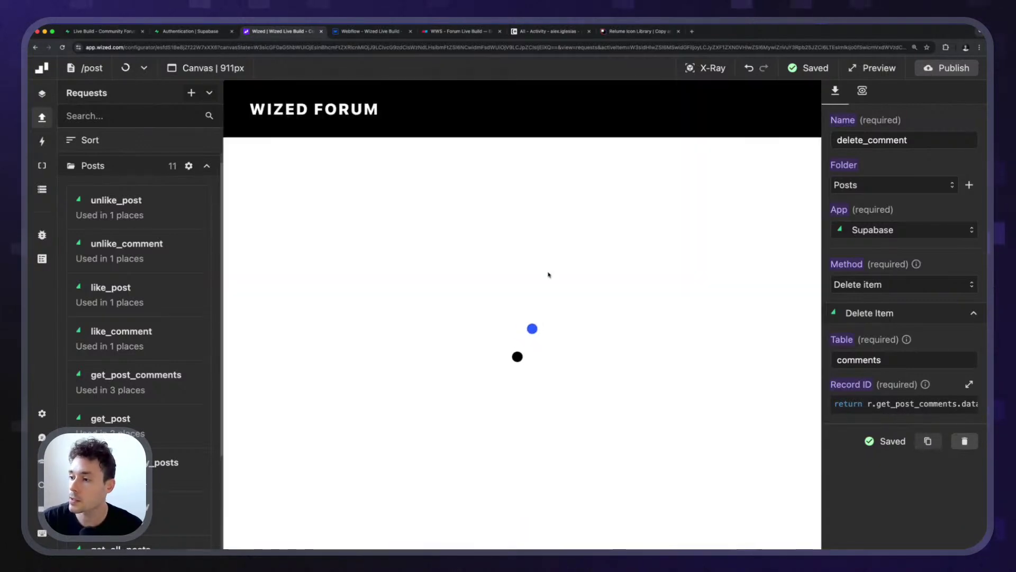
Give the comment's delete icon a click event that performs the delete_comment request.
scroll(709, 265, up, 3)
key(x)
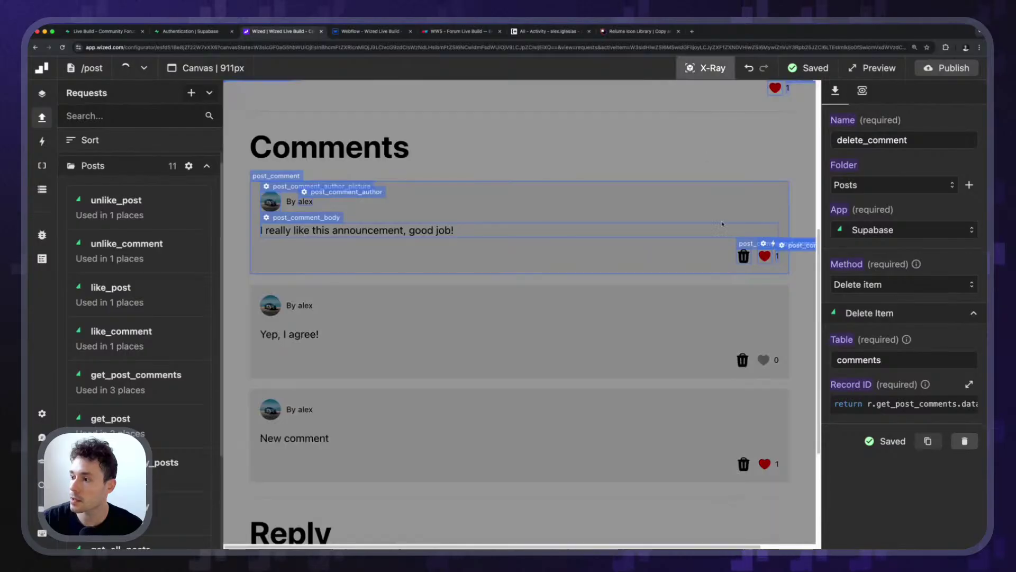
click(743, 256)
click(862, 91)
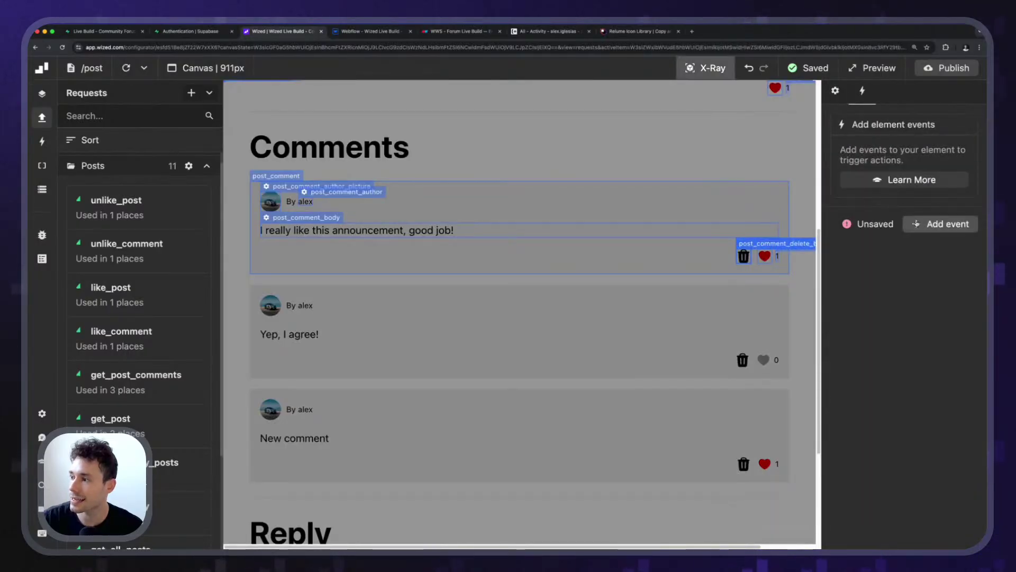
click(940, 224)
click(899, 161)
click(843, 233)
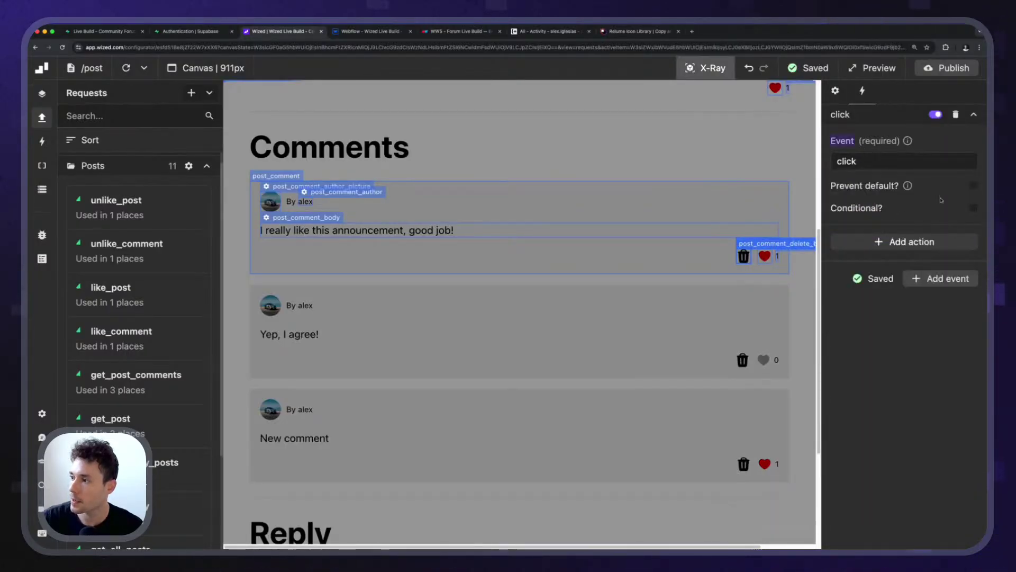
click(894, 244)
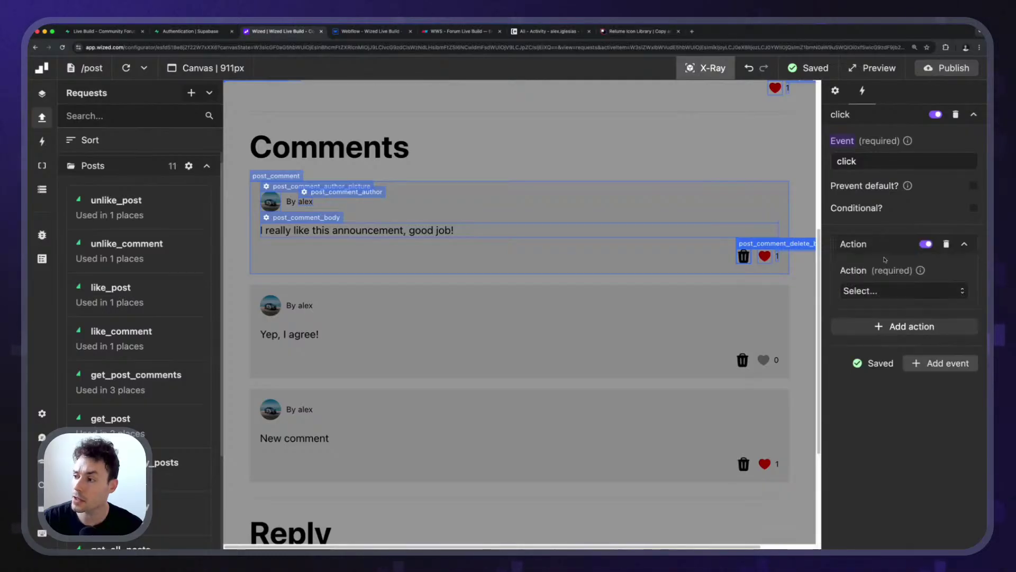
click(874, 296)
click(879, 333)
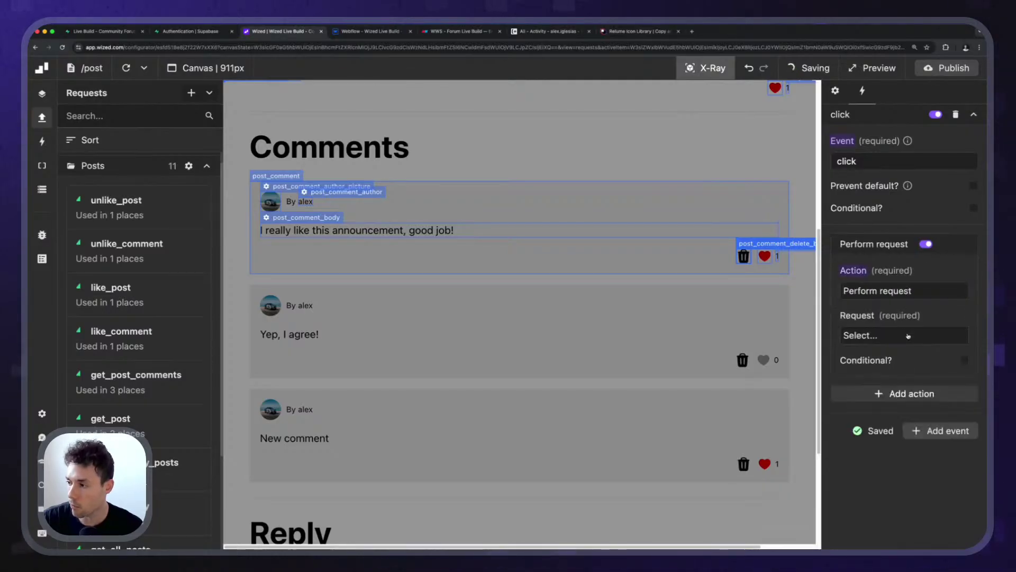
click(883, 335)
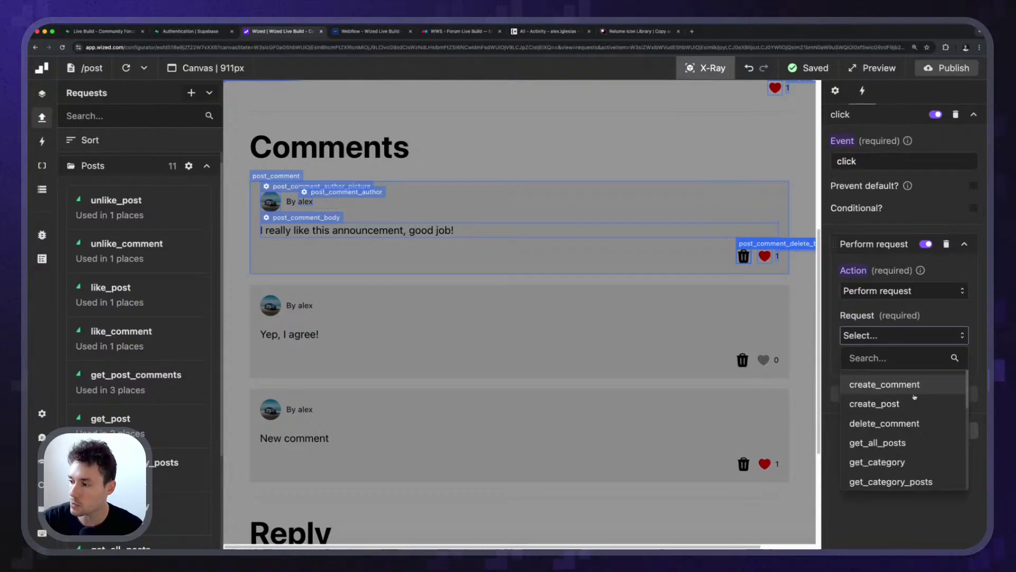
click(911, 424)
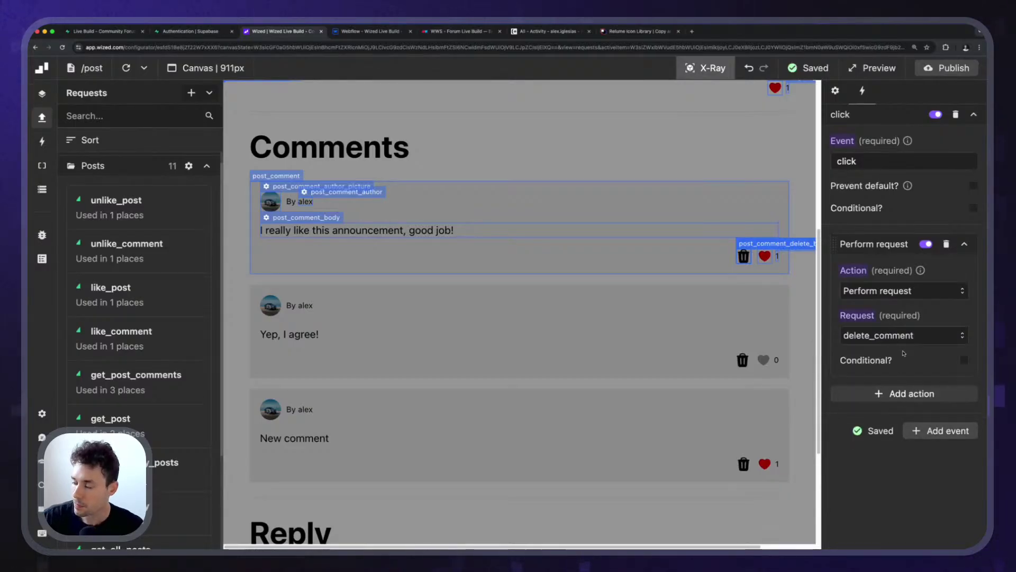
Add a second action performing get_post_comments, conditioned on r.delete_comment.ok.
click(909, 394)
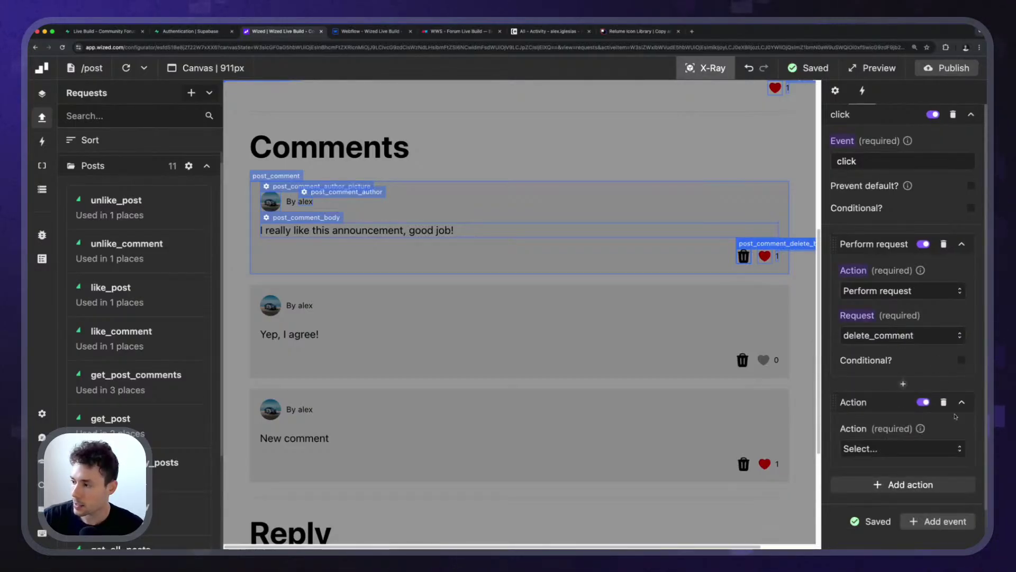
click(943, 403)
click(895, 389)
scroll(892, 415, down, 2)
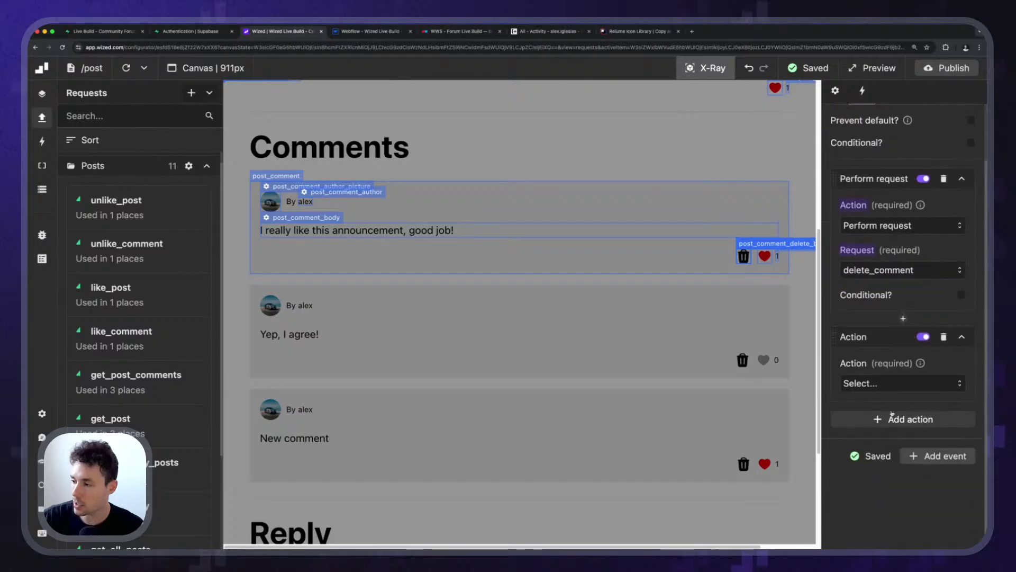
click(898, 385)
click(897, 427)
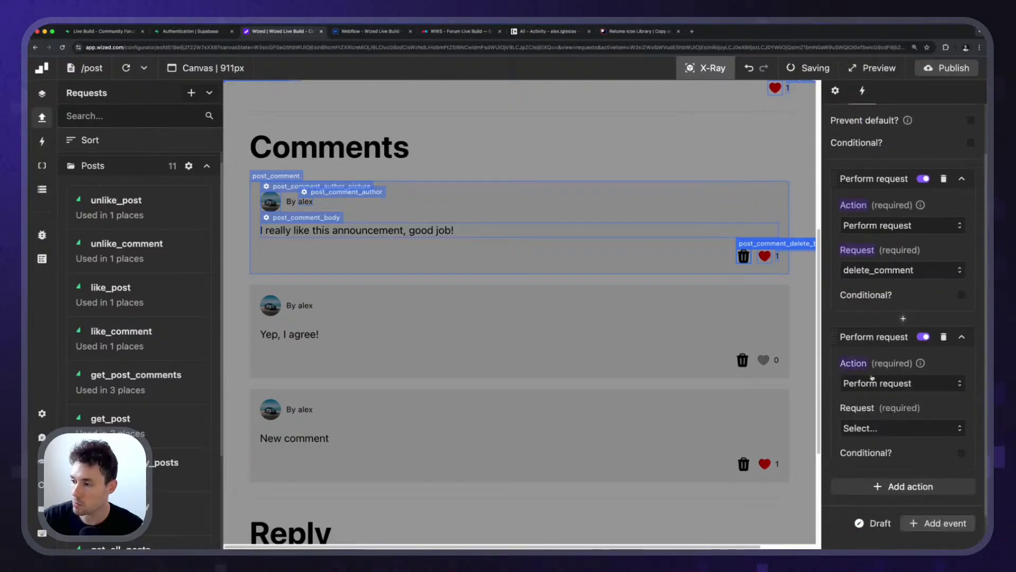
click(897, 426)
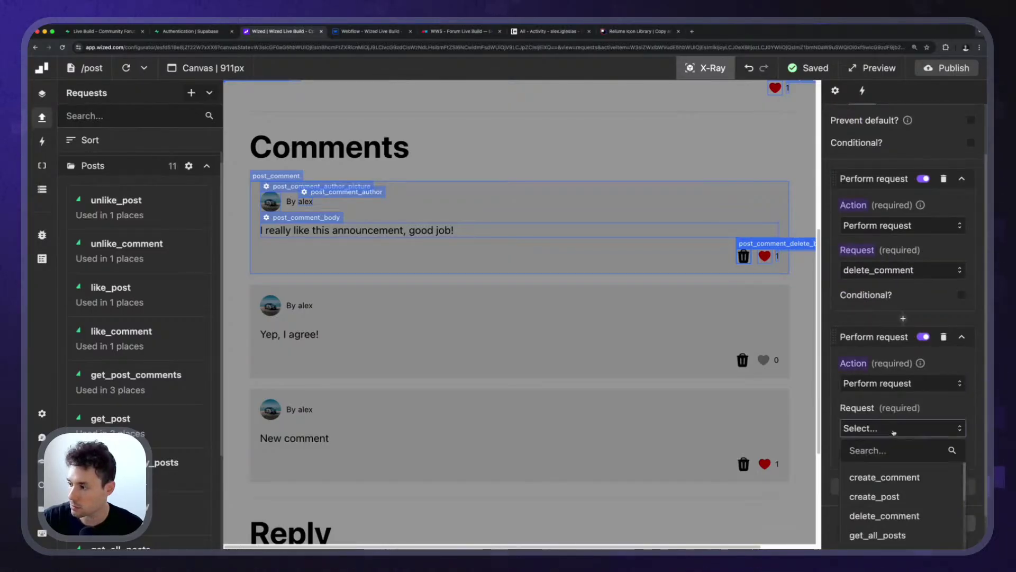
scroll(900, 423, down, 3)
scroll(909, 450, down, 5)
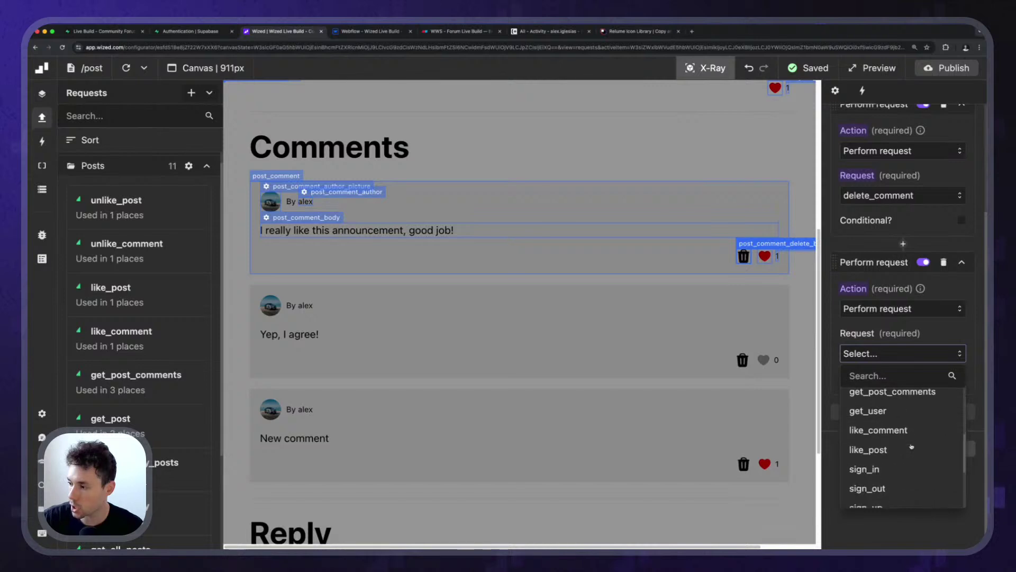
scroll(910, 442, up, 1)
click(910, 428)
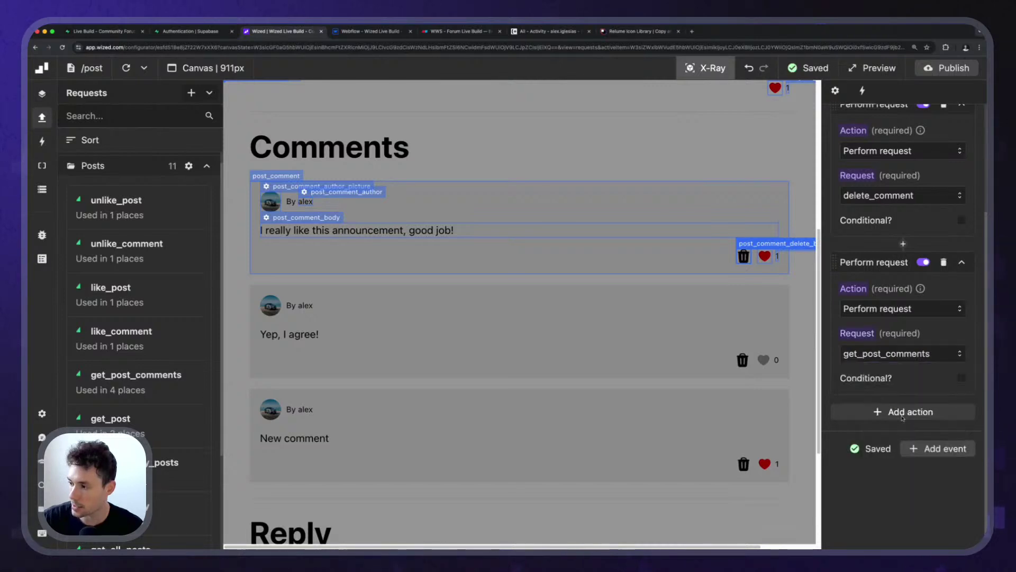
click(962, 376)
click(903, 420)
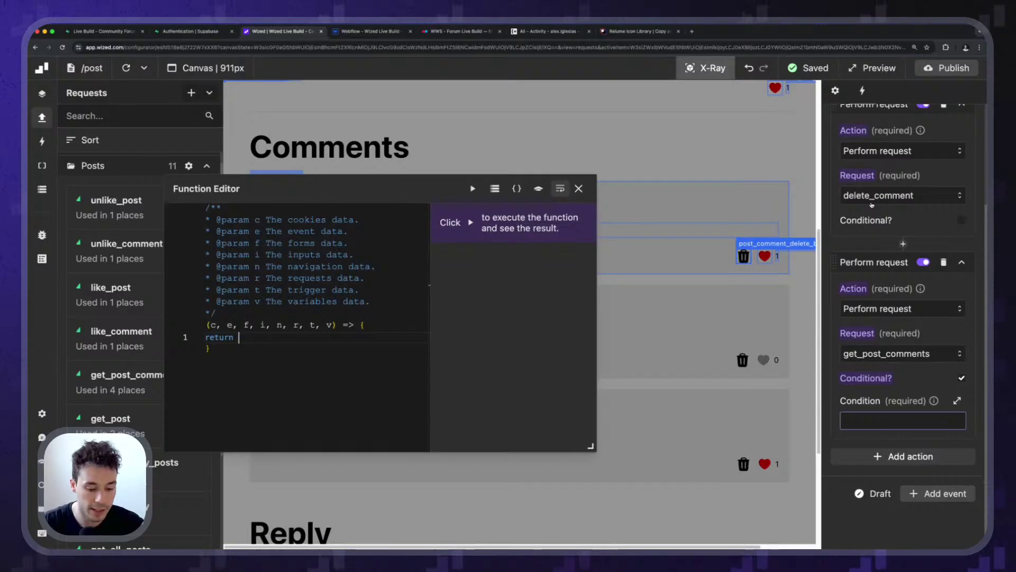
text(r.delet)
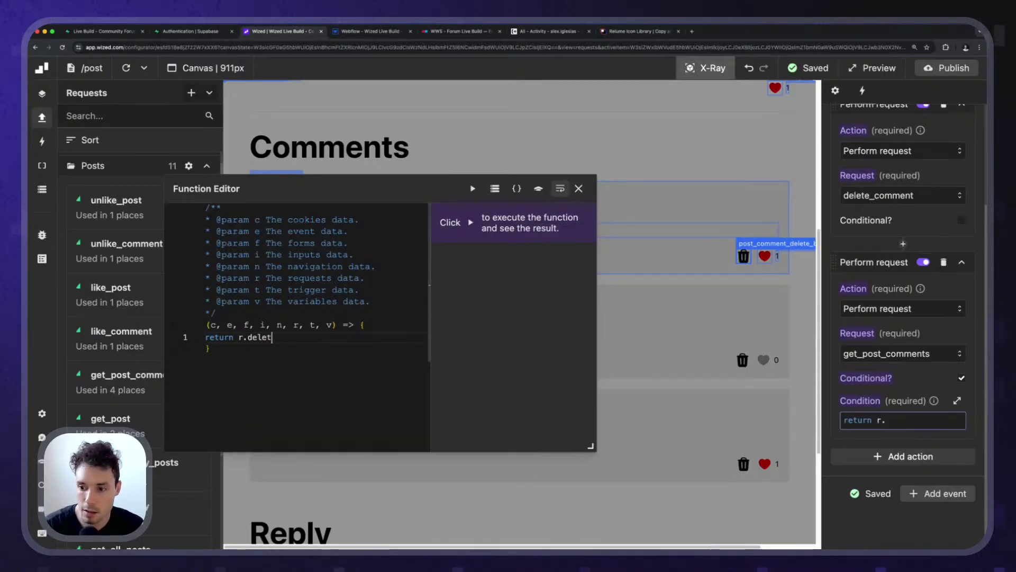
text(e_comment.ok)
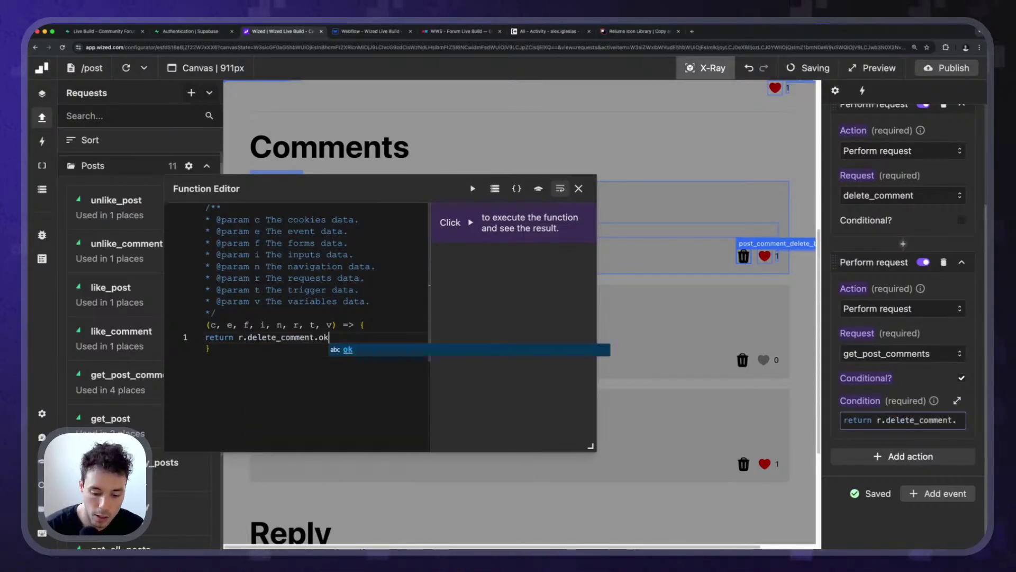
text(;)
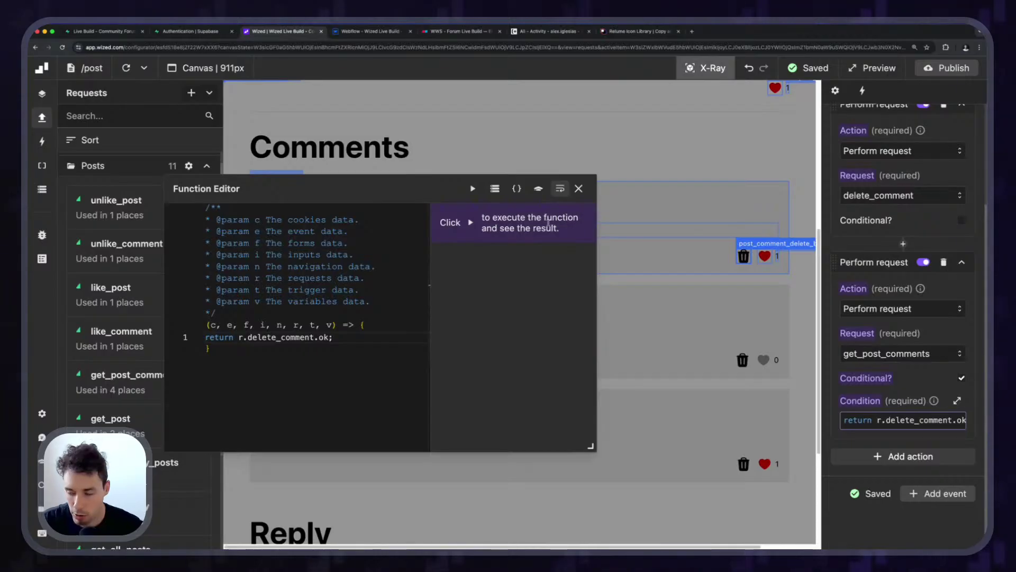
click(578, 188)
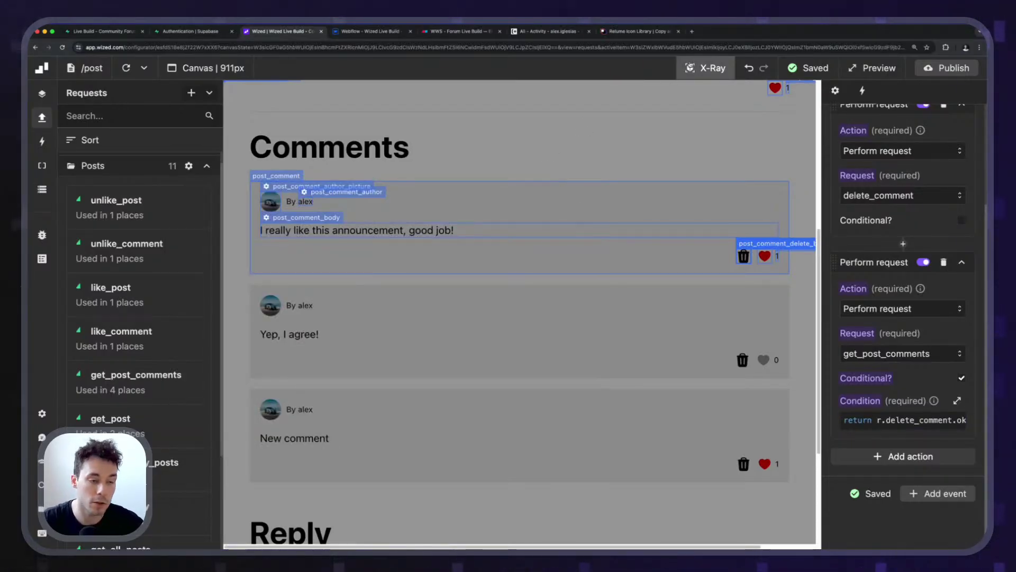
click(697, 66)
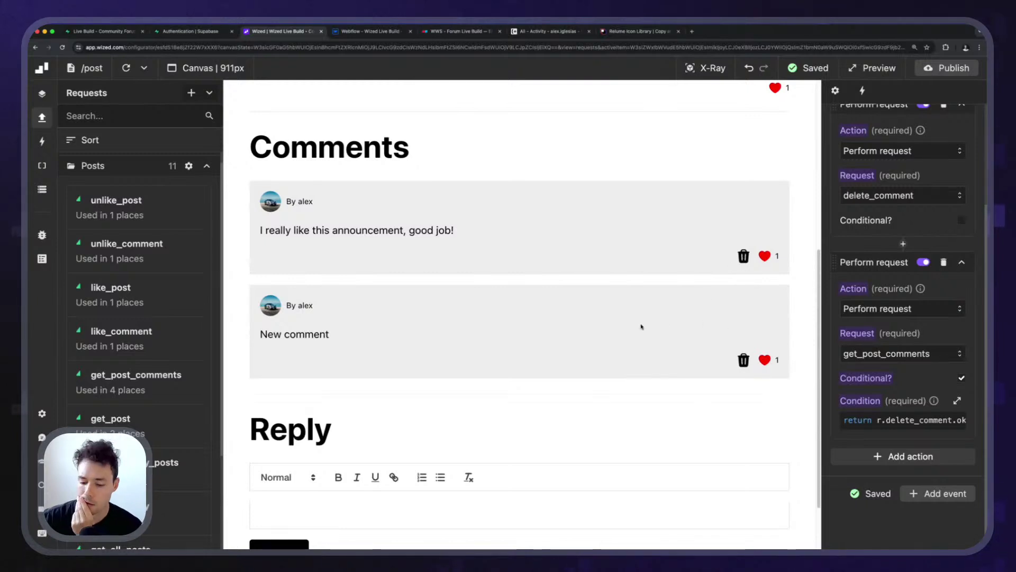
Open the browser console and try deleting the New comment with its trash icon.
key(super+alt+j)
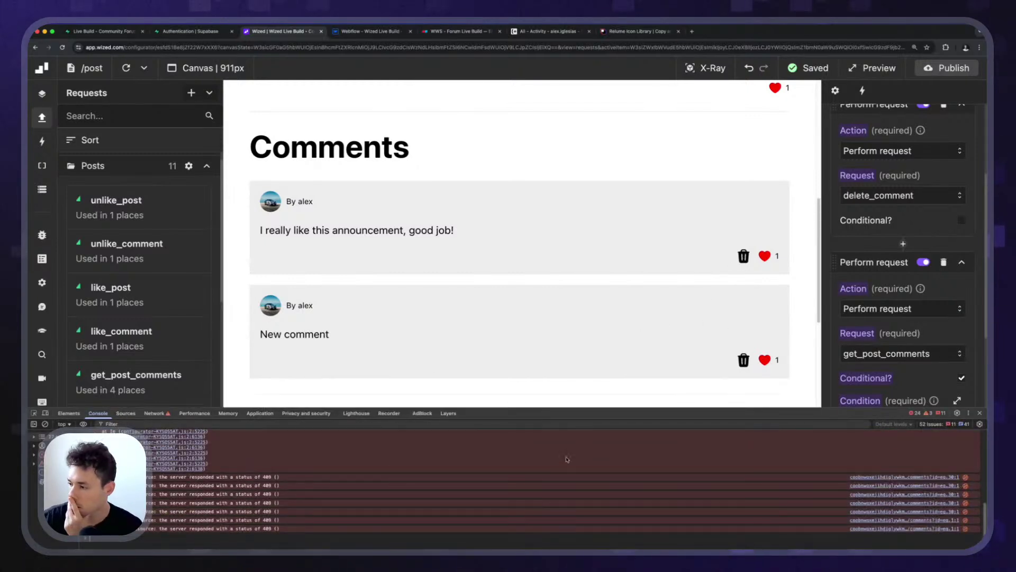
mouse_move(519, 408)
mouse_down()
mouse_move(515, 336)
mouse_move(515, 427)
mouse_up()
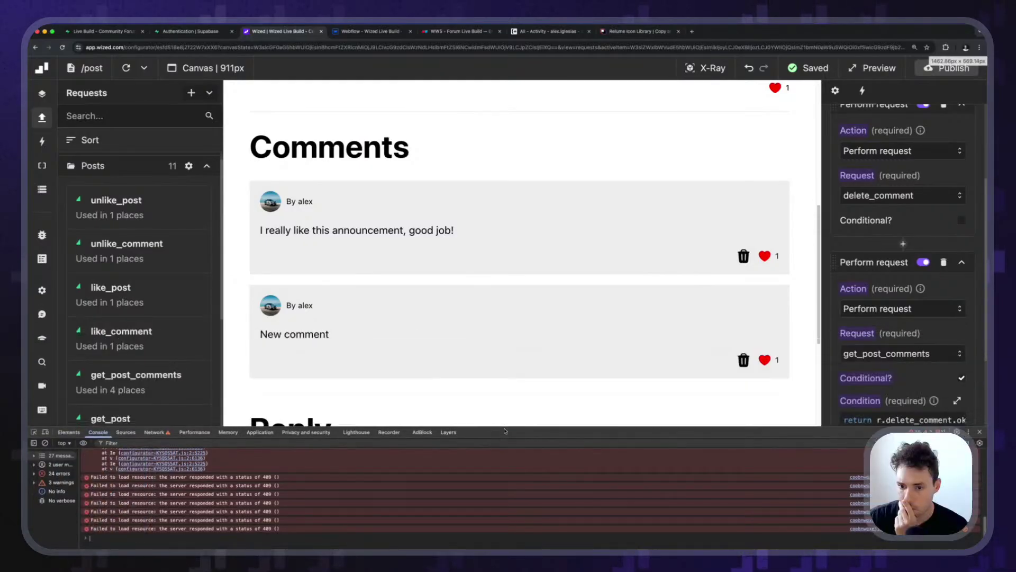
click(742, 360)
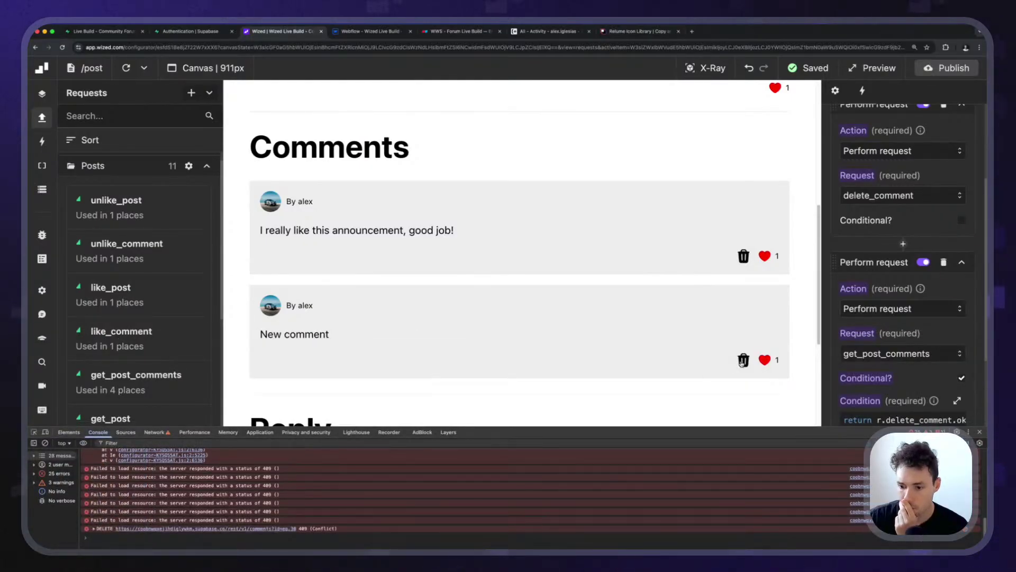
click(743, 360)
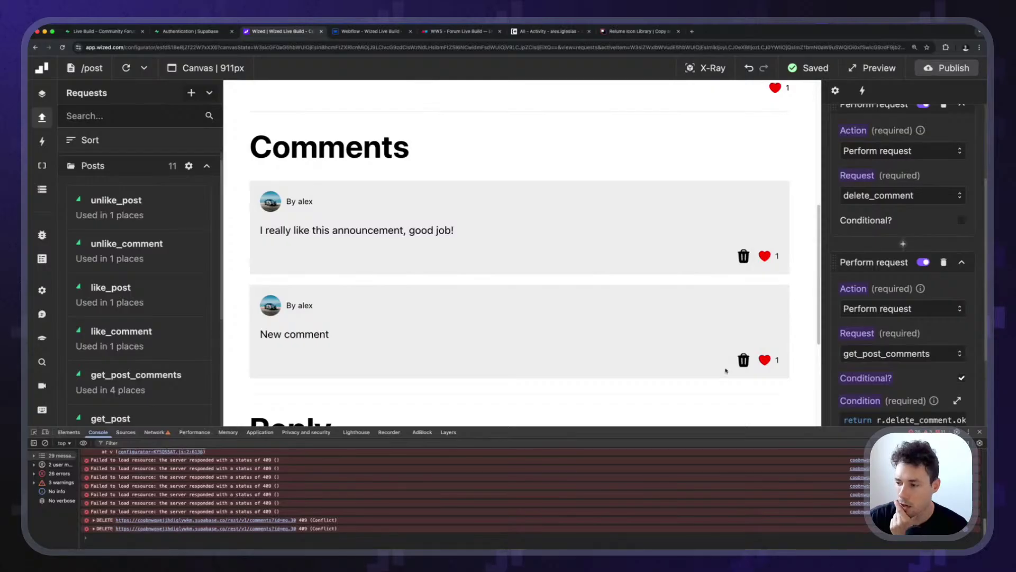
Open delete_comment's stored response in the Data Store to read the 409 error.
click(42, 189)
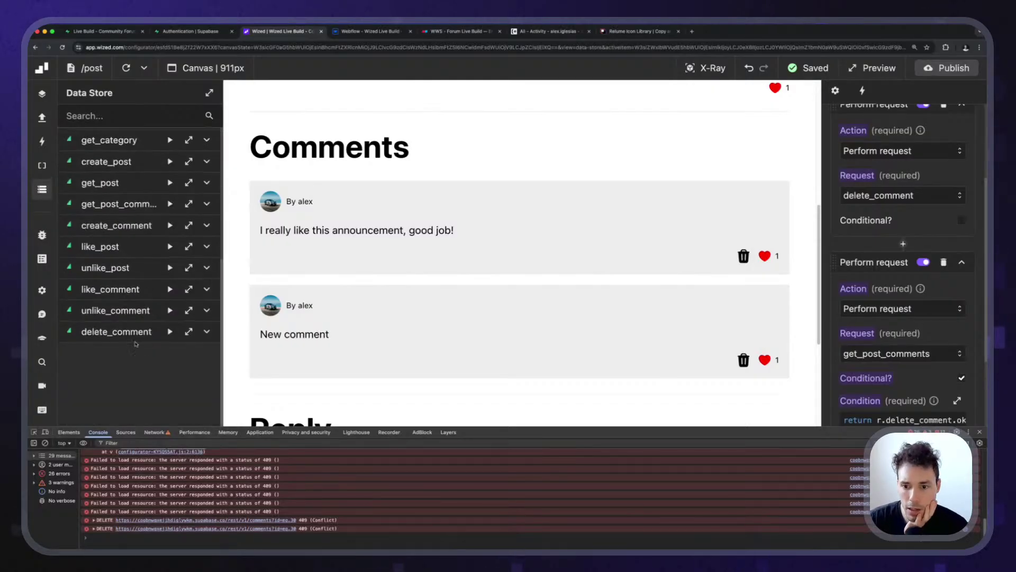
click(207, 332)
click(188, 201)
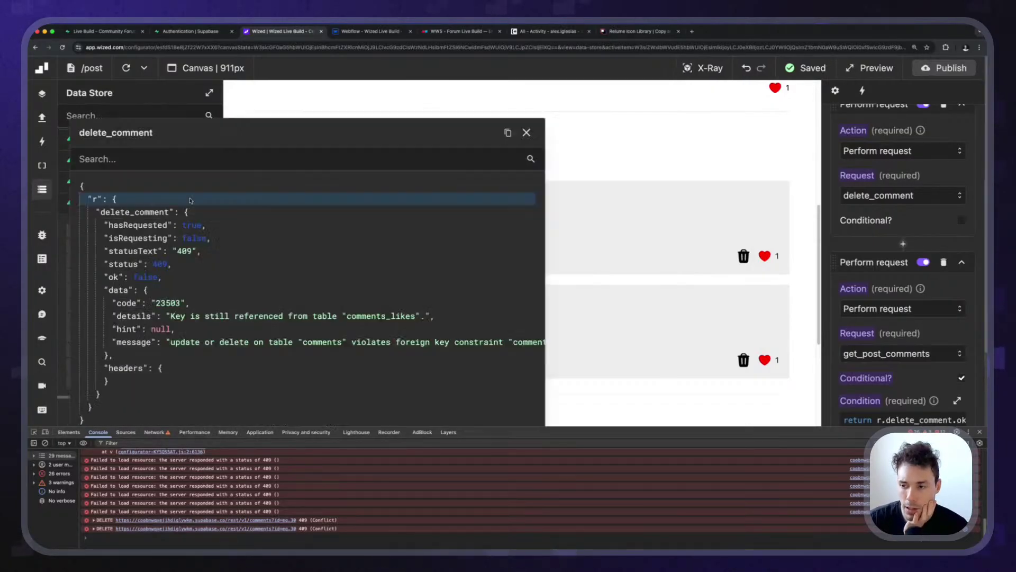
drag(303, 141, 347, 124)
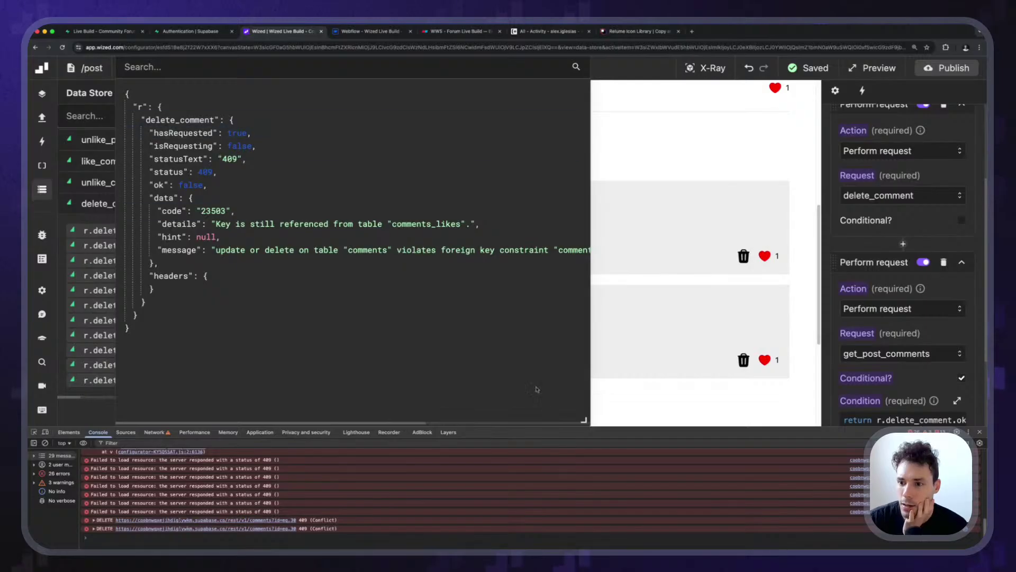
drag(589, 432, 588, 478)
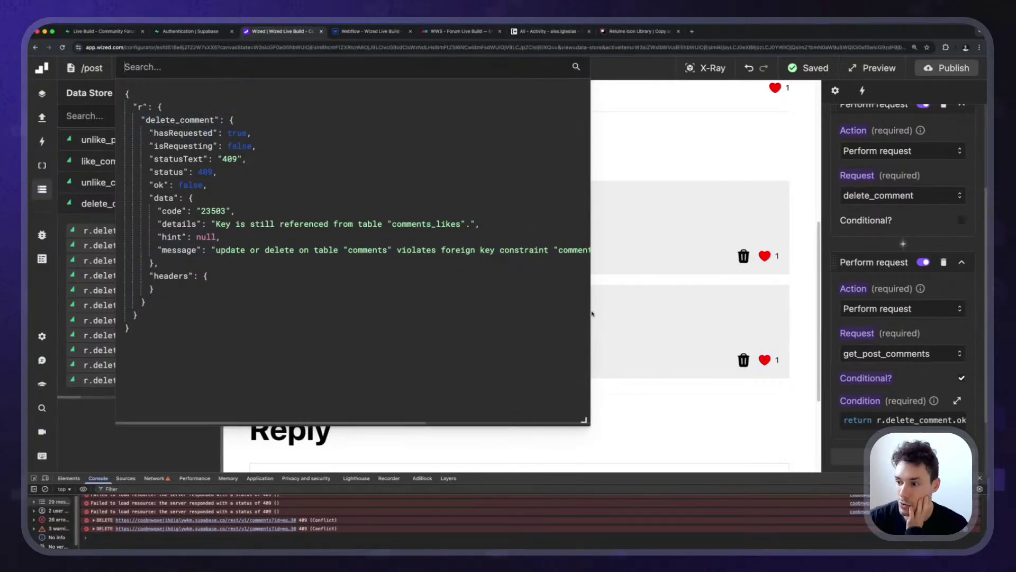
drag(592, 282, 612, 327)
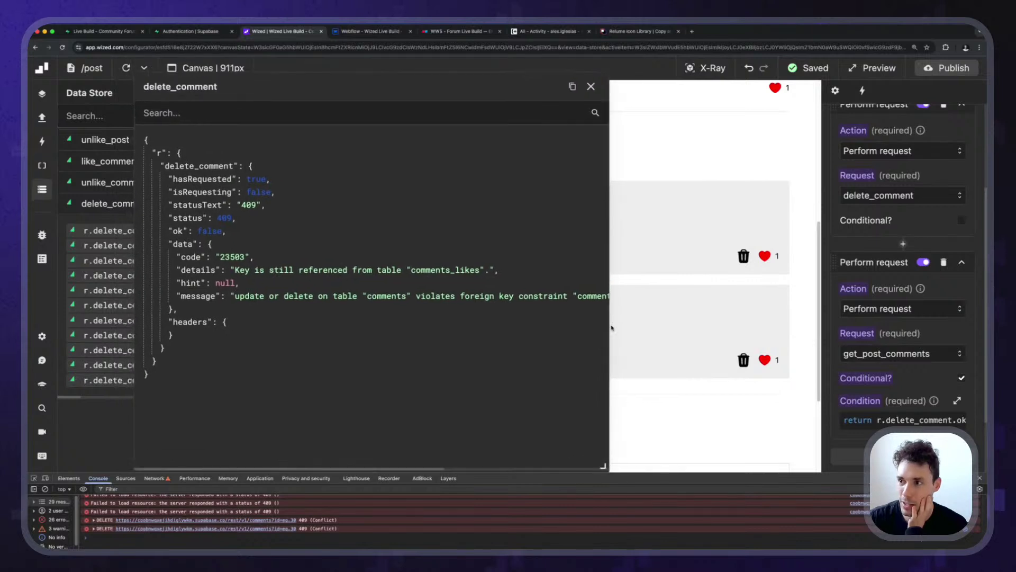
Close the Authentication tab and view comments_likes rows referencing comment_id 30 and 1.
click(126, 30)
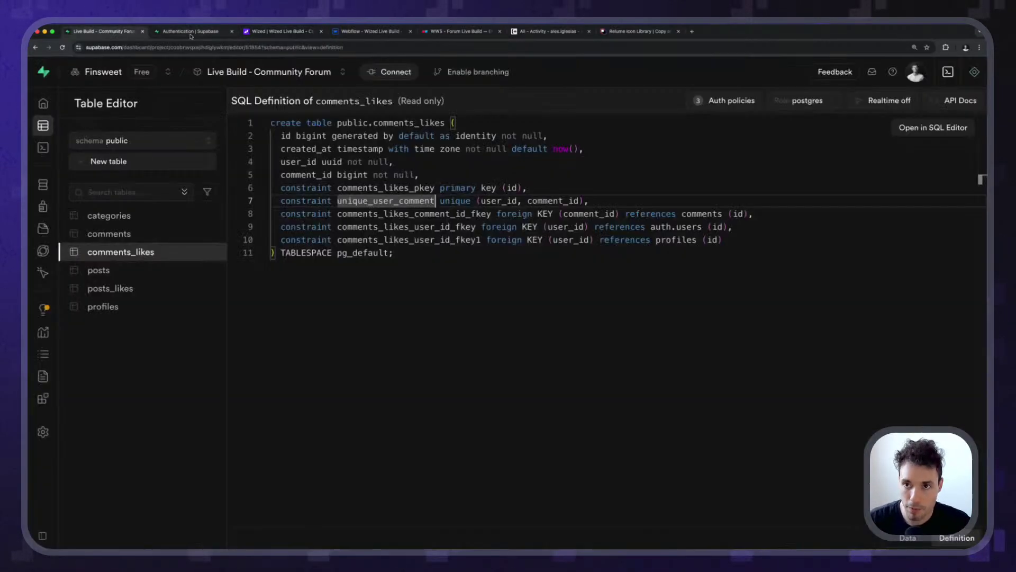
middle_click(190, 33)
click(133, 253)
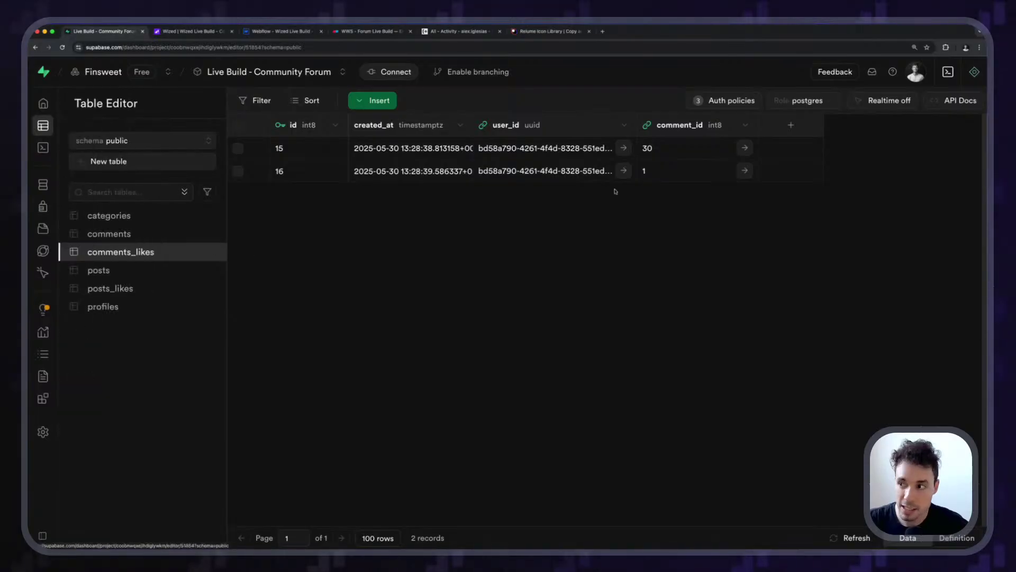
scroll(769, 88, up, 5)
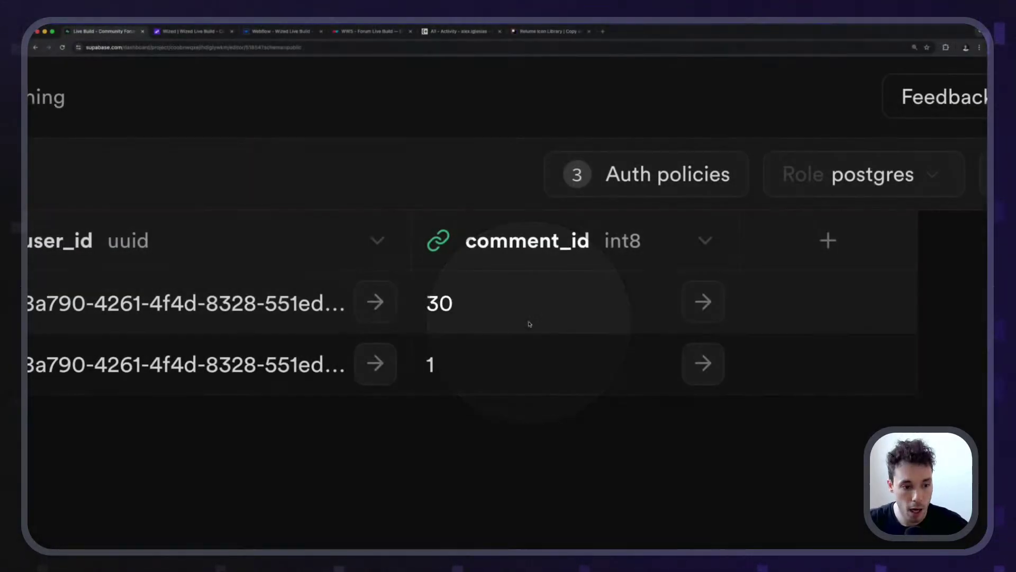
scroll(530, 324, down, 5)
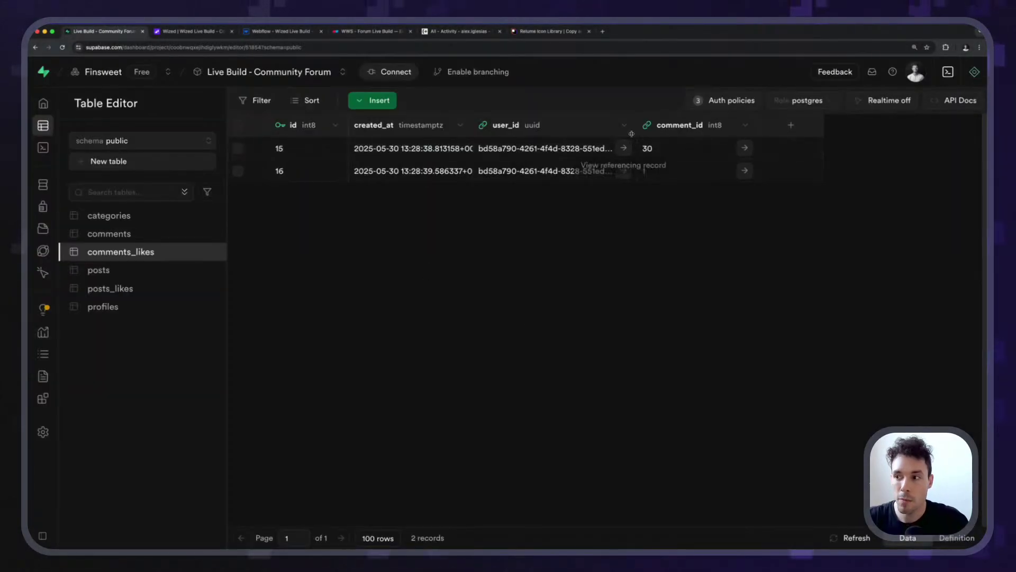
scroll(657, 110, up, 6)
scroll(656, 110, up, 3)
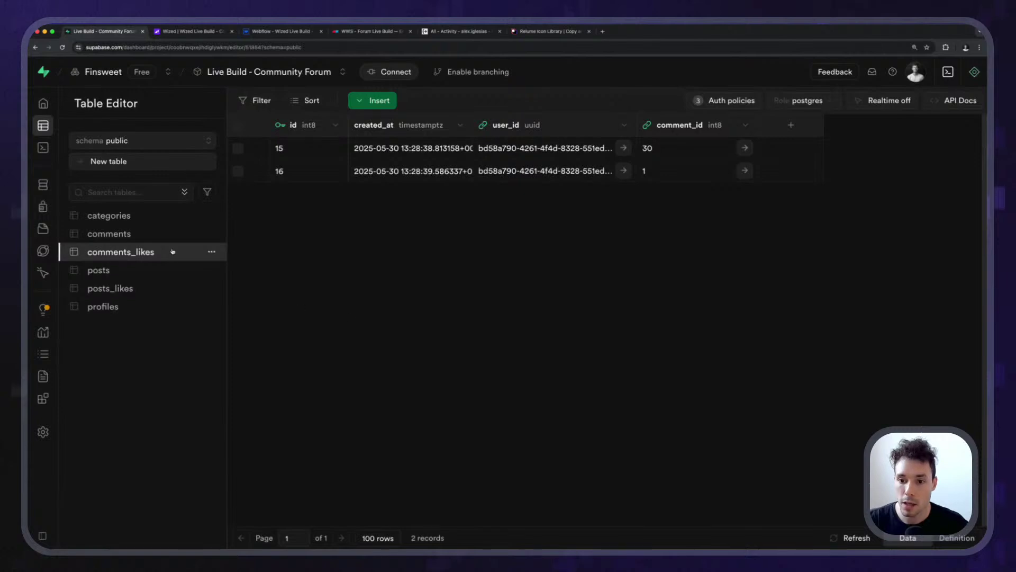
click(211, 253)
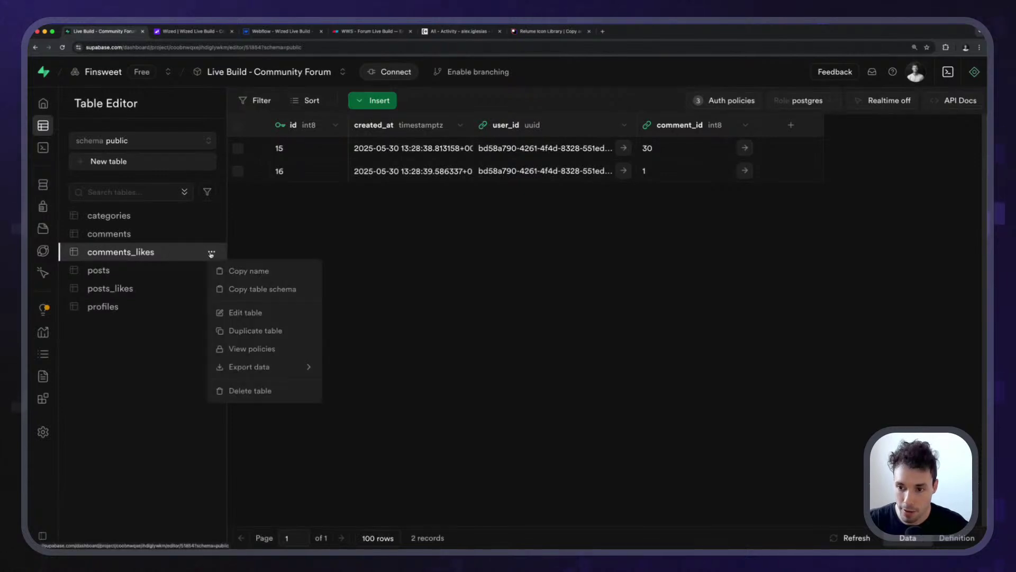
Open comments_likes for editing and check its auth.users foreign key, leaving it unchanged.
click(238, 310)
scroll(569, 360, down, 9)
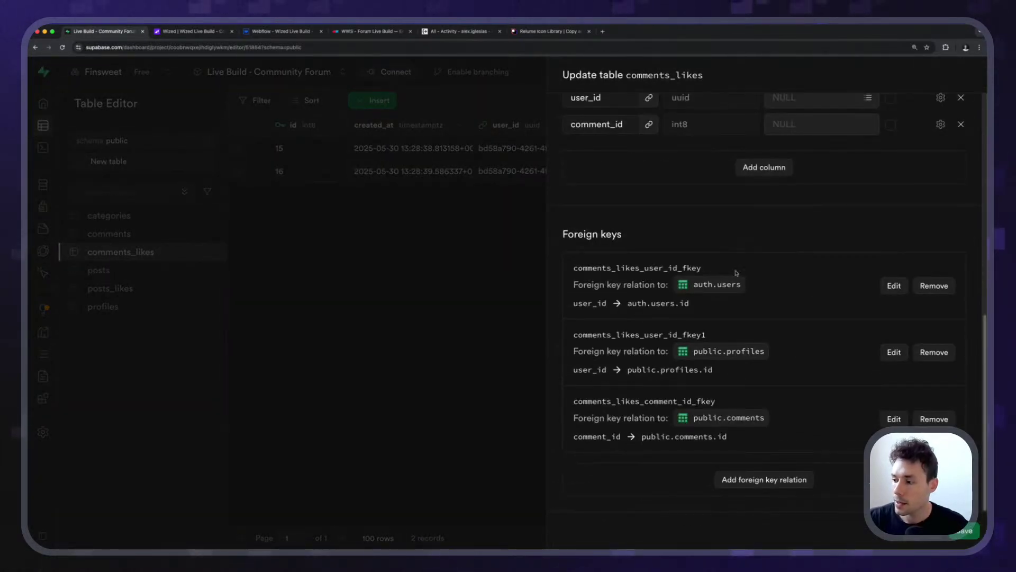
scroll(847, 281, up, 10)
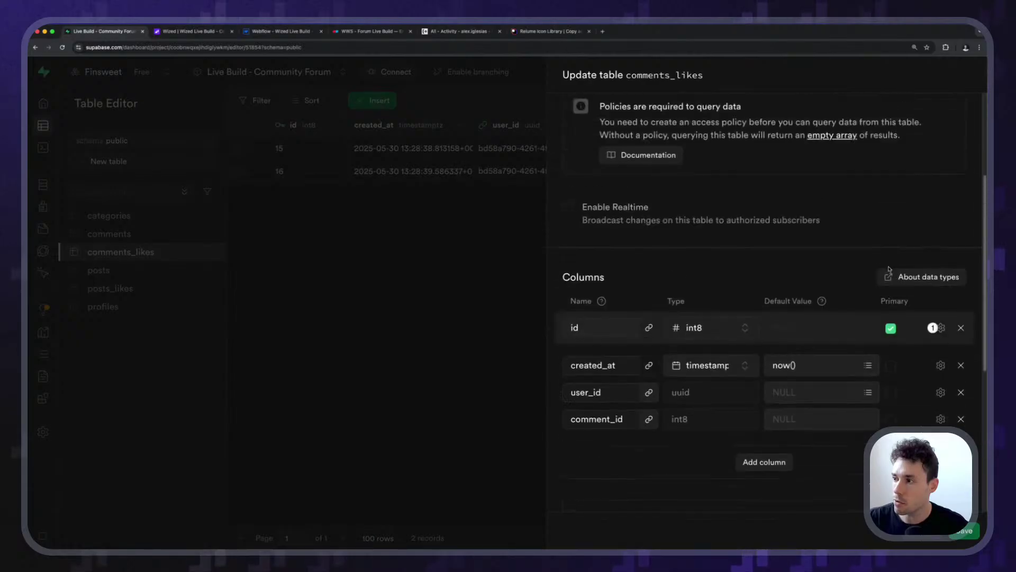
scroll(824, 287, up, 3)
scroll(815, 299, down, 8)
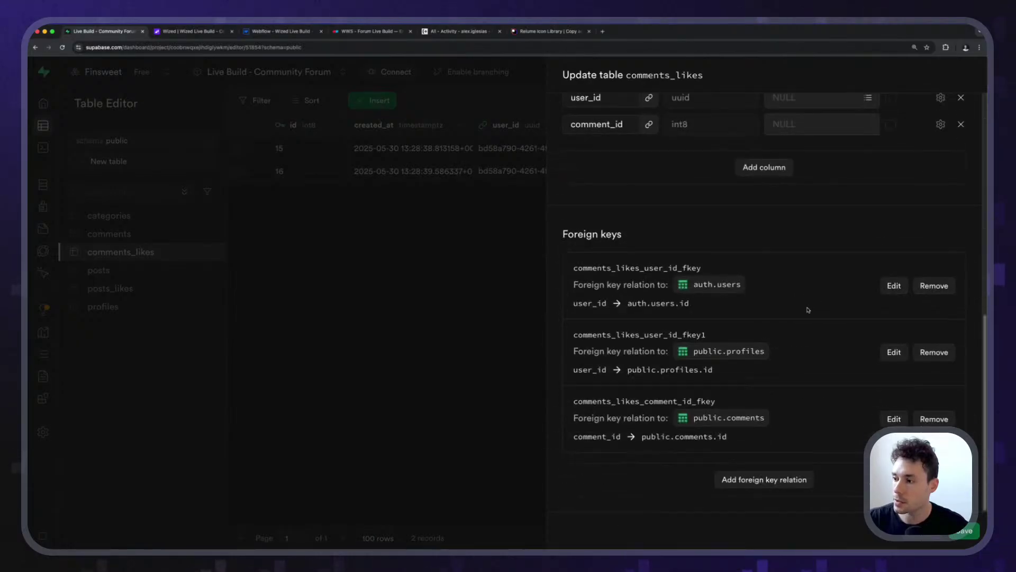
click(893, 287)
click(640, 304)
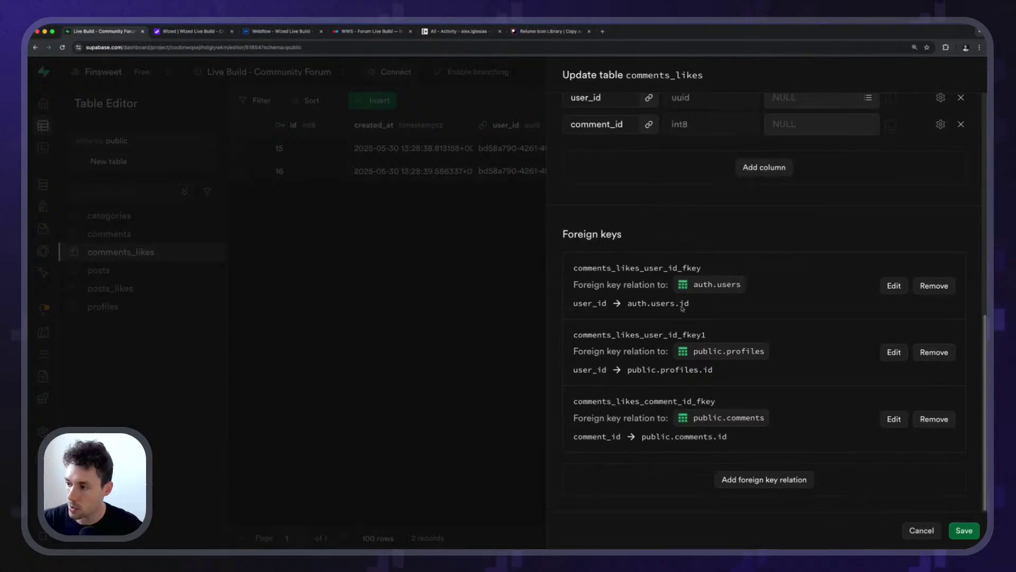
scroll(732, 394, up, 5)
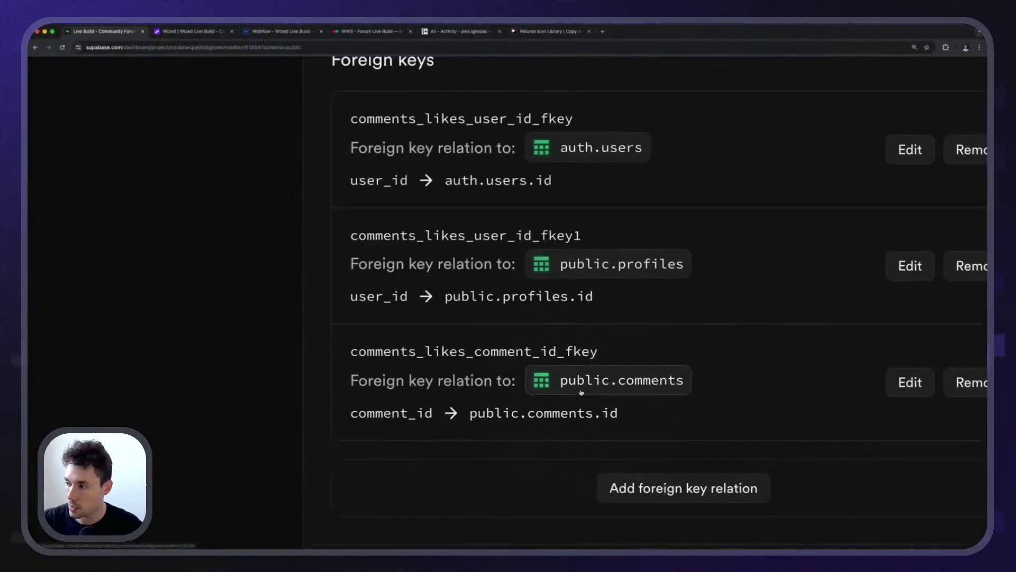
scroll(581, 392, down, 5)
Open the comment_id foreign key to comments and point out its update and remove action labels.
click(891, 417)
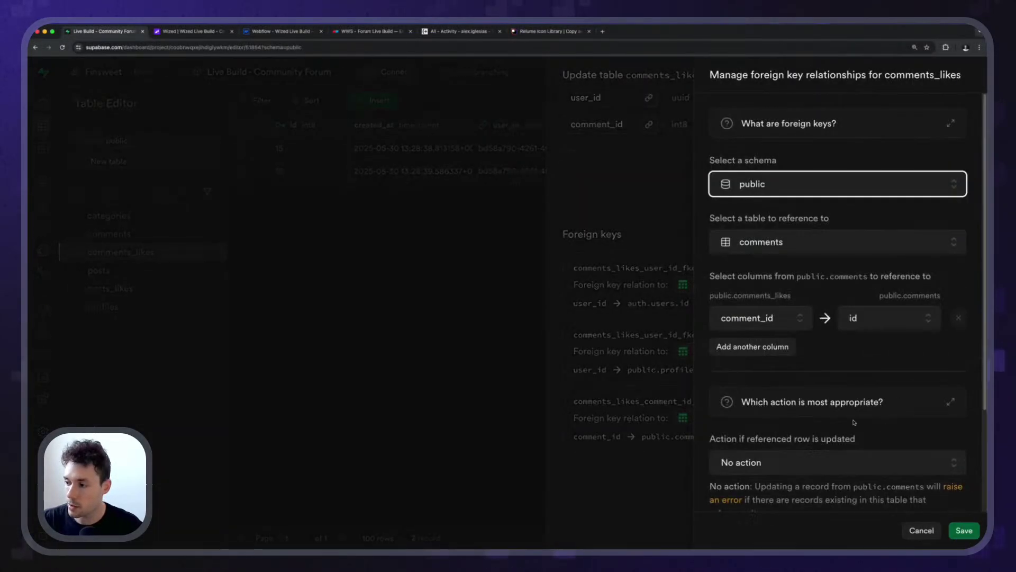
scroll(845, 364, down, 3)
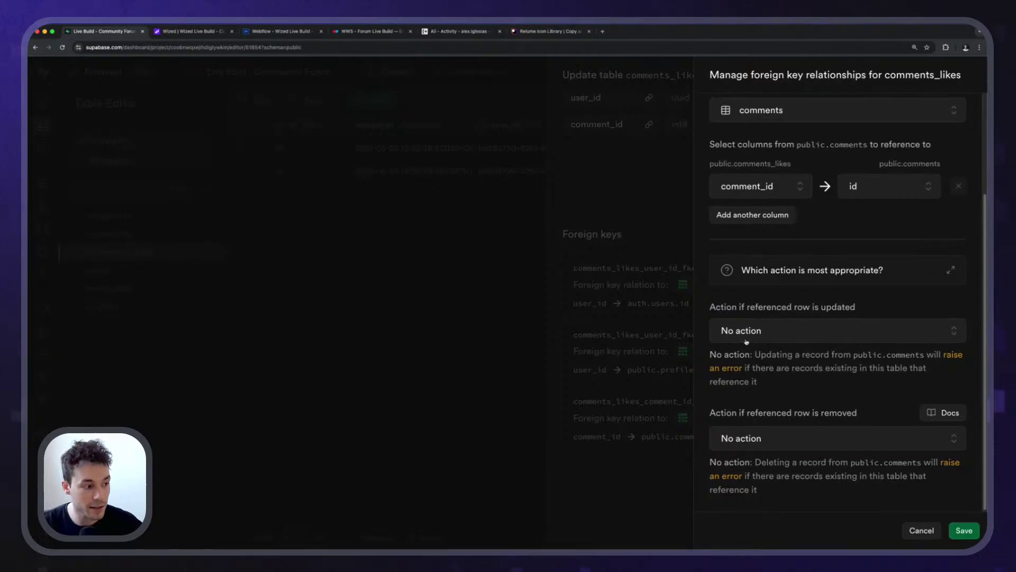
scroll(747, 342, up, 3)
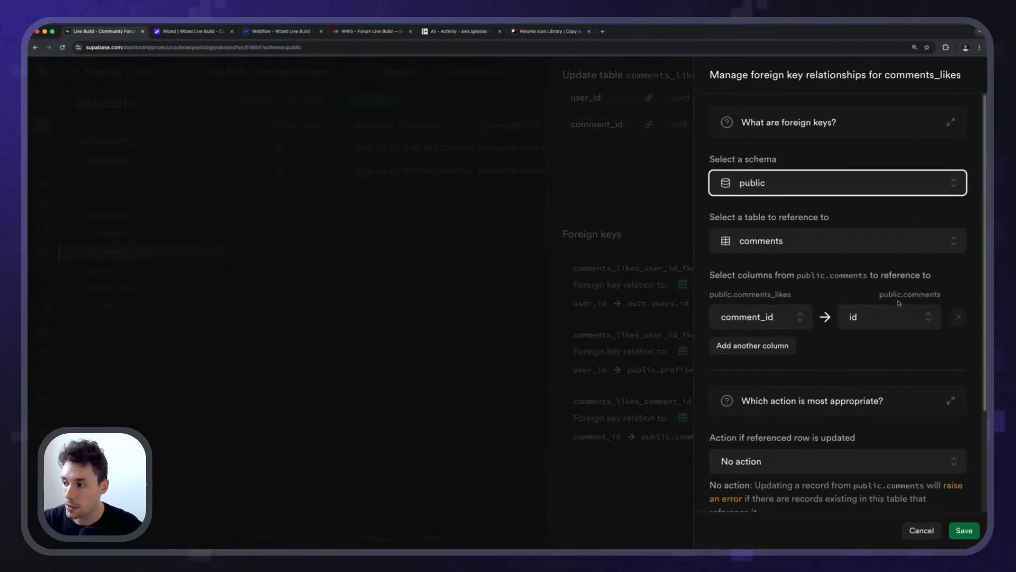
scroll(898, 303, down, 3)
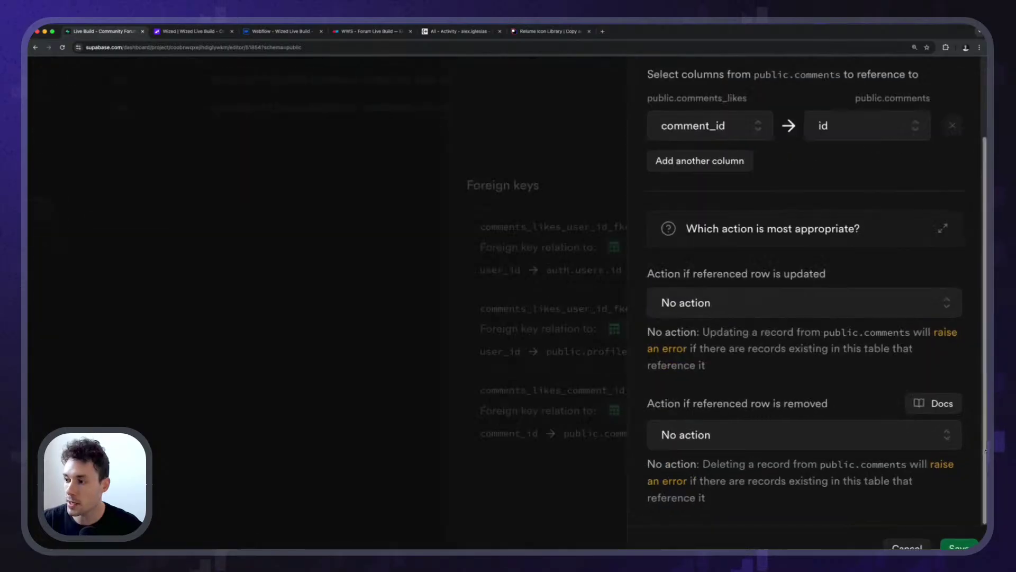
scroll(985, 450, up, 2)
drag(565, 232, 790, 239)
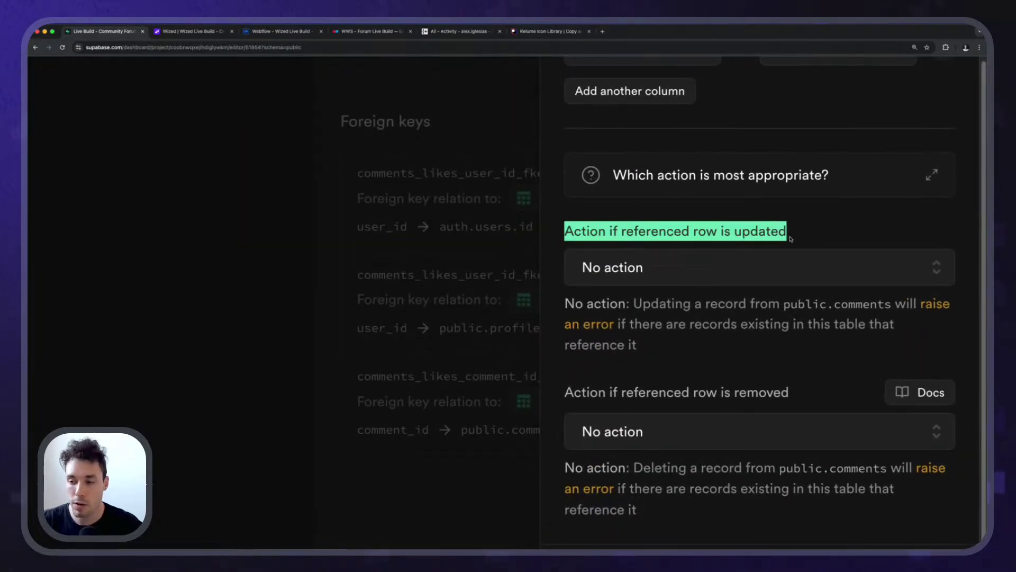
click(802, 234)
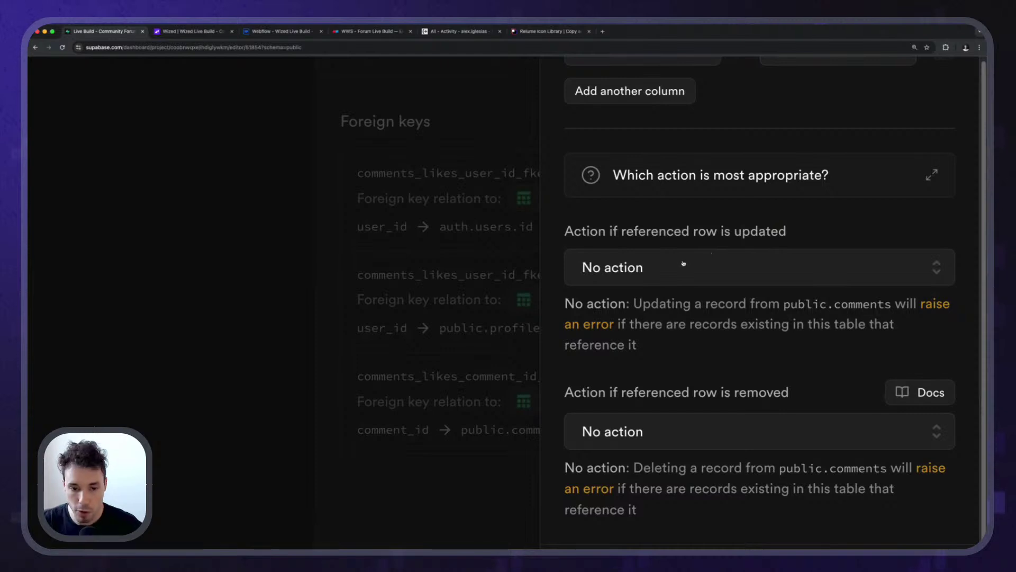
drag(720, 233, 816, 229)
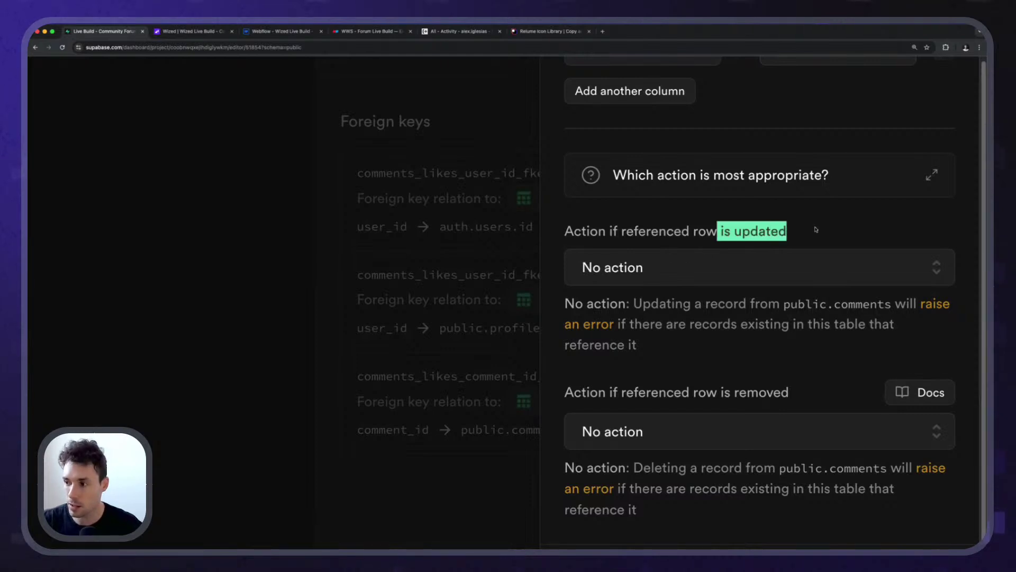
click(708, 229)
drag(564, 392, 796, 395)
click(797, 395)
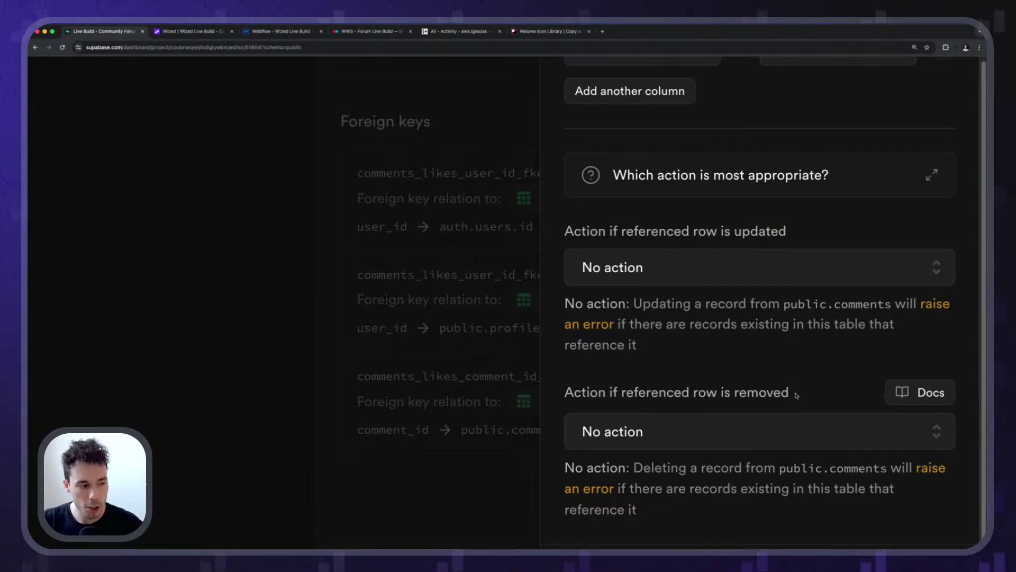
Set 'Action if referenced row is removed' to Cascade for the comment_id link.
click(621, 430)
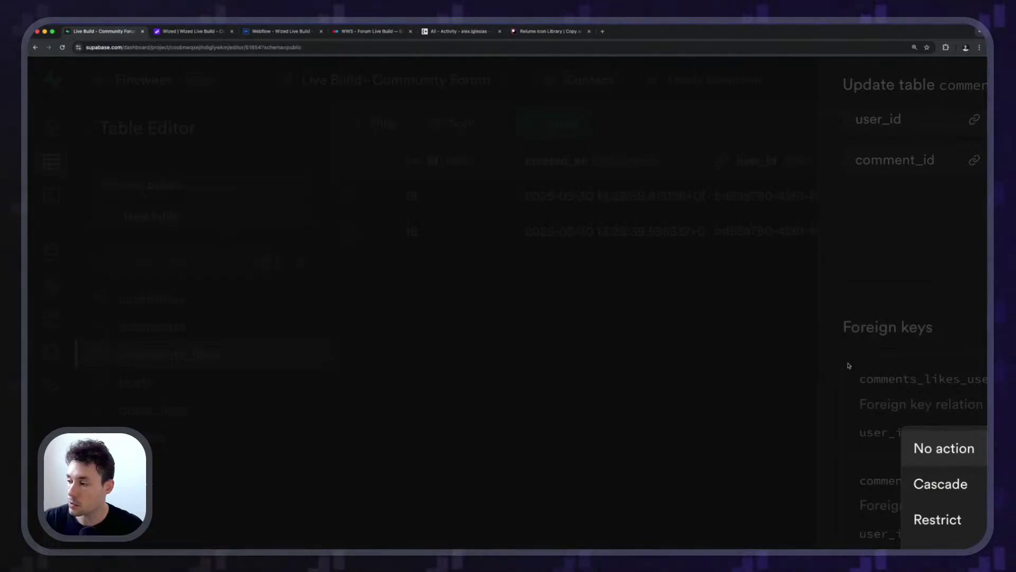
scroll(853, 369, down, 2)
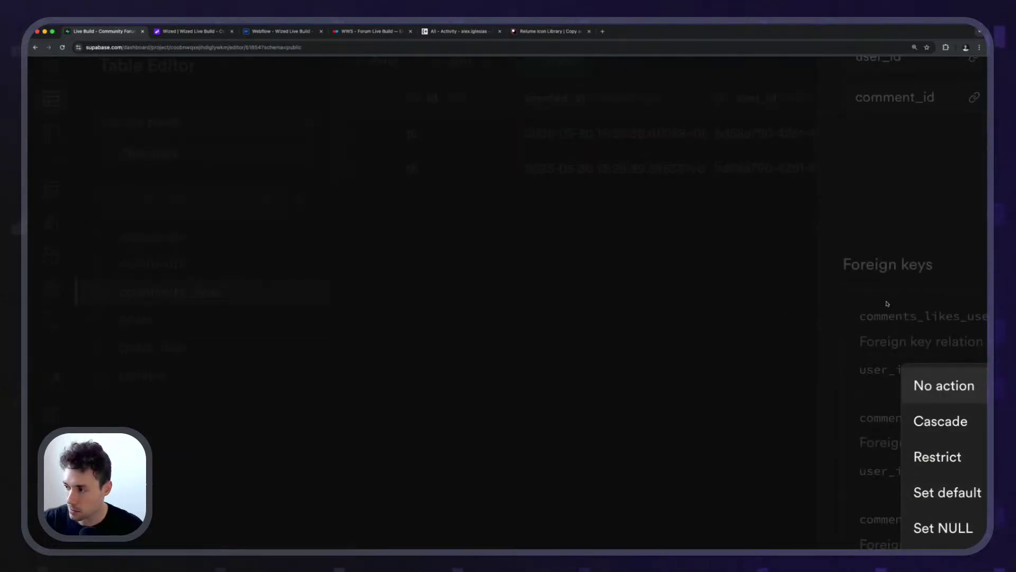
key(Escape)
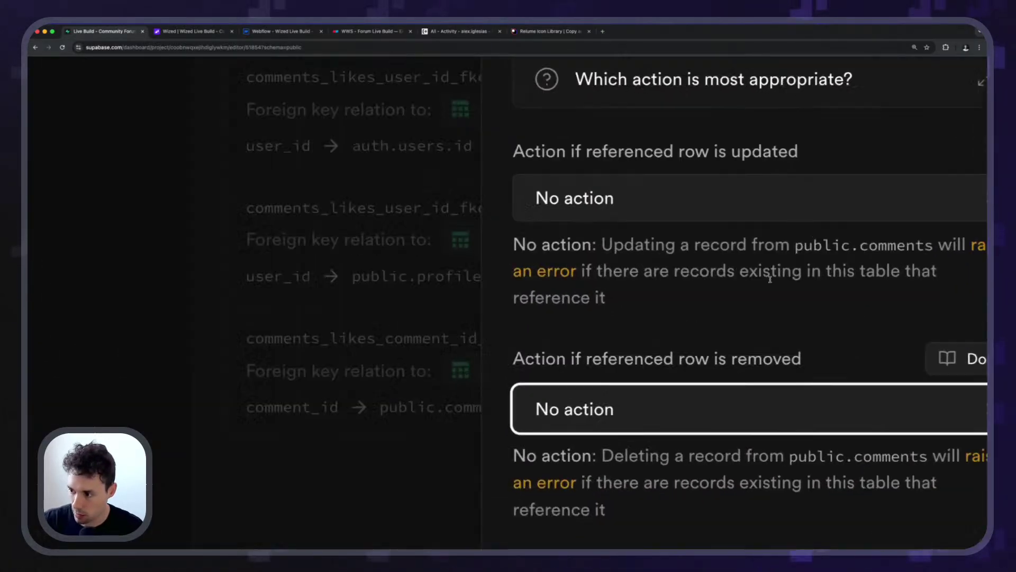
scroll(770, 279, up, 3)
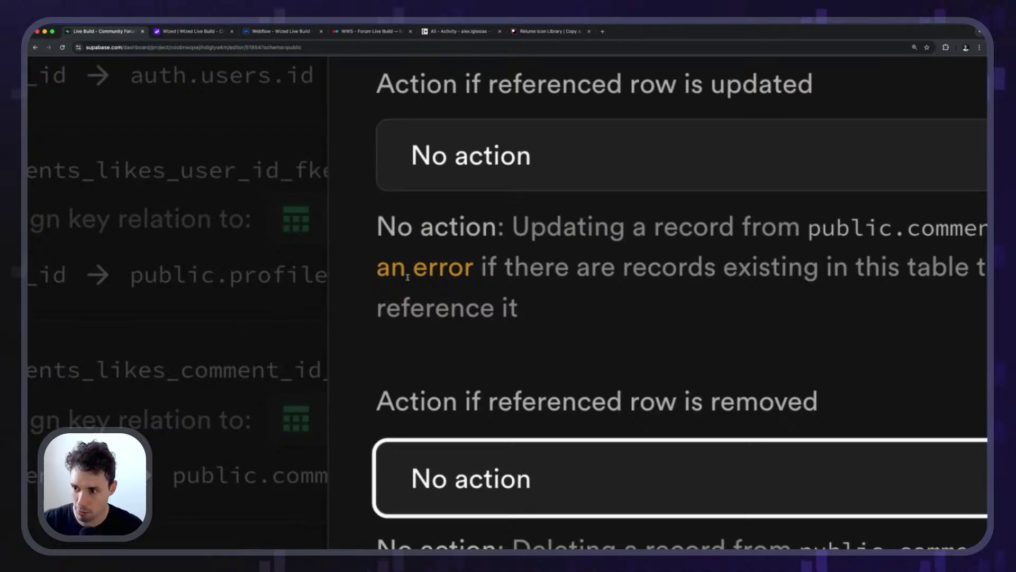
scroll(410, 262, down, 1)
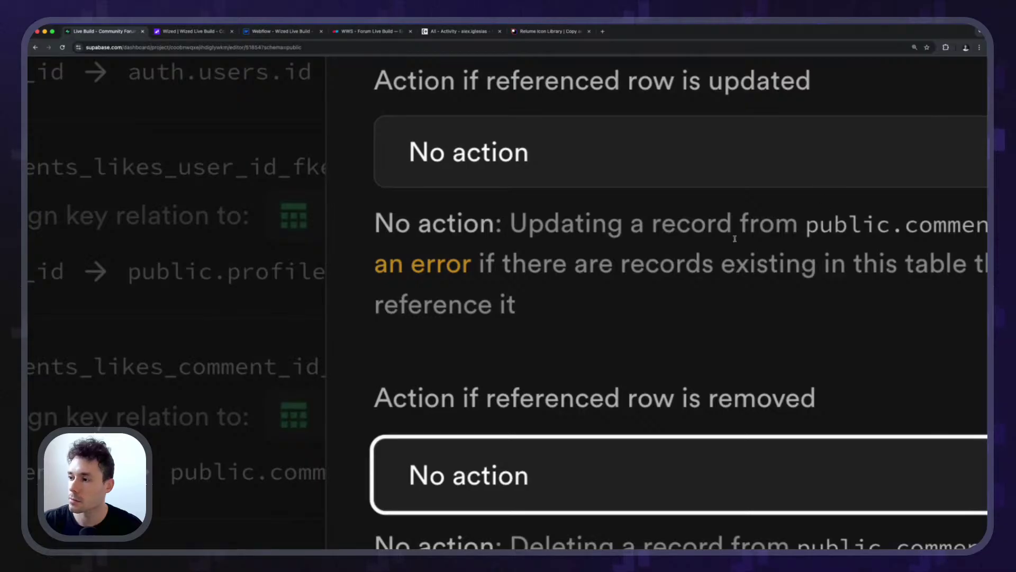
click(690, 293)
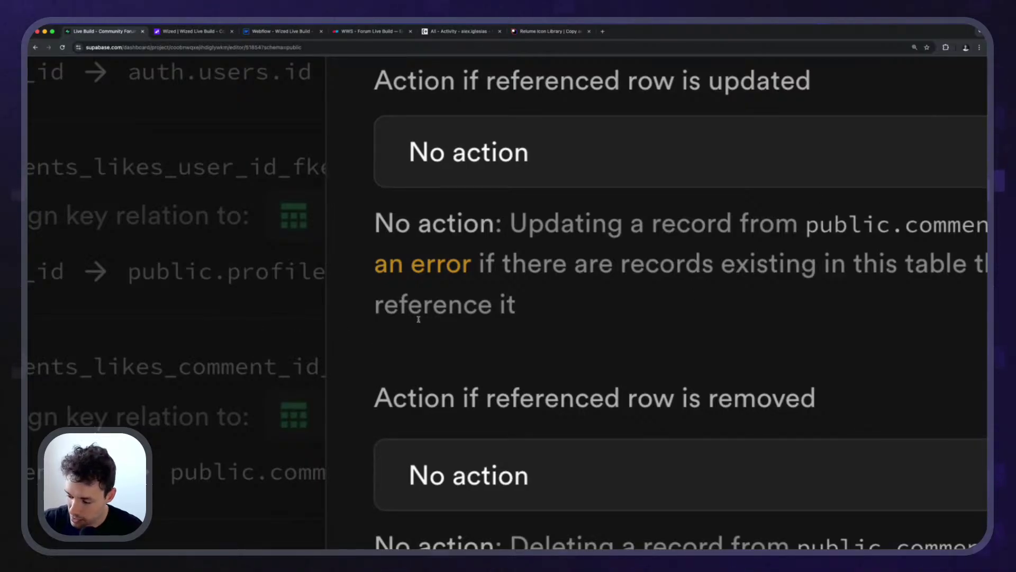
key(super+minus)
key(super+minus)
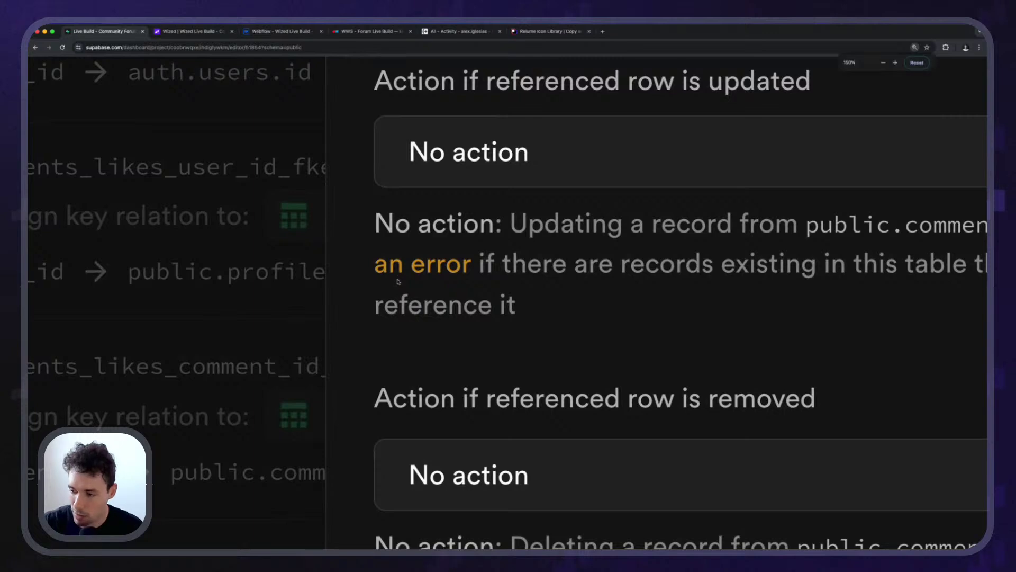
key(super+equal)
key(super+equal)
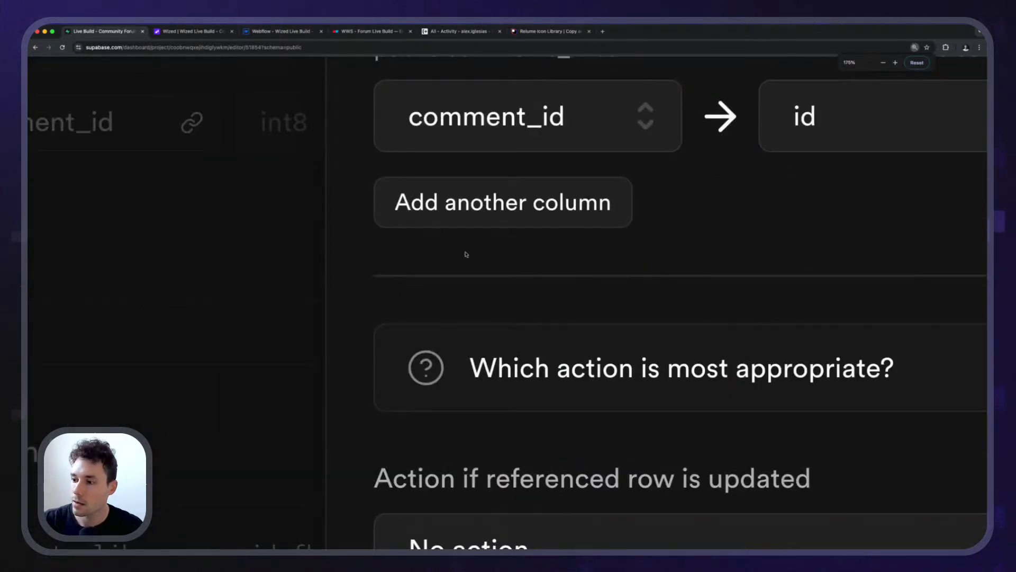
key(super+minus)
key(super+minus)
key(super+minus)
key(super+minus)
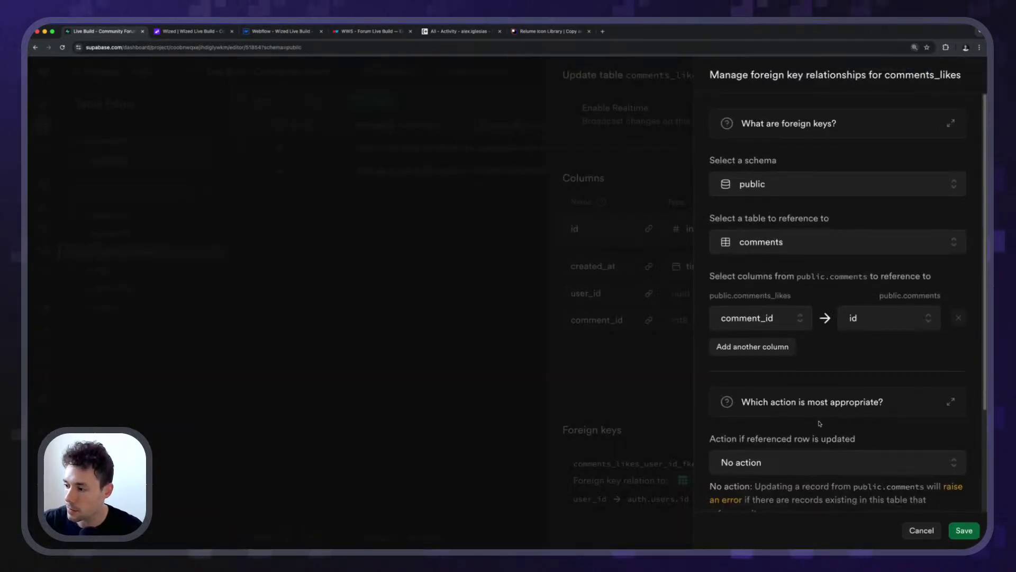
scroll(819, 423, down, 3)
click(820, 443)
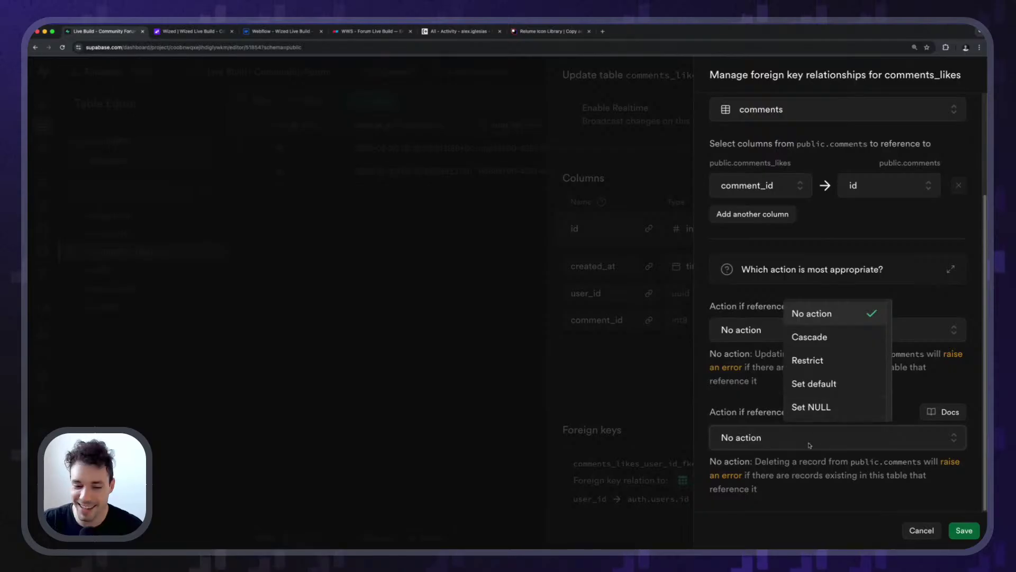
click(819, 438)
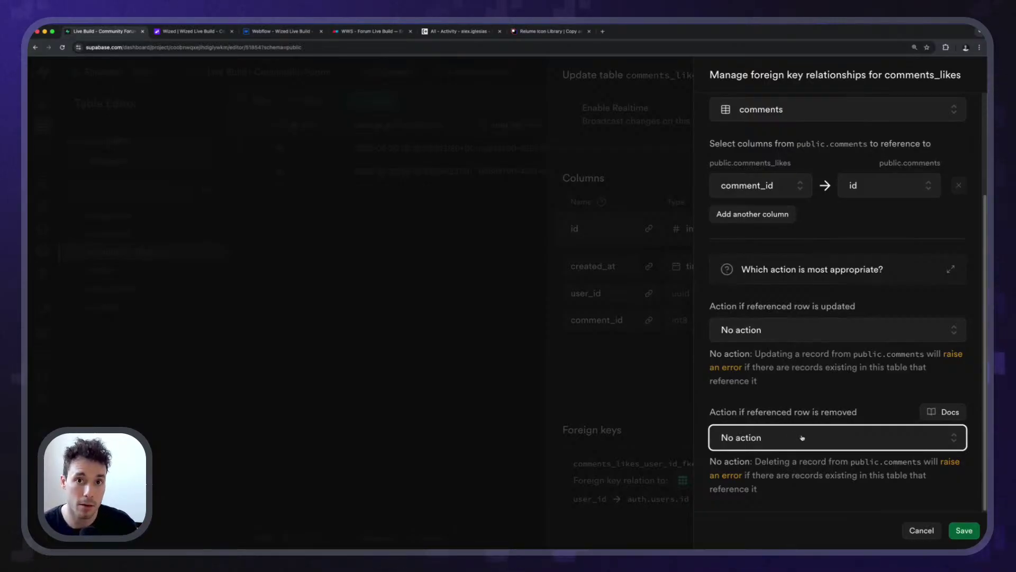
click(802, 438)
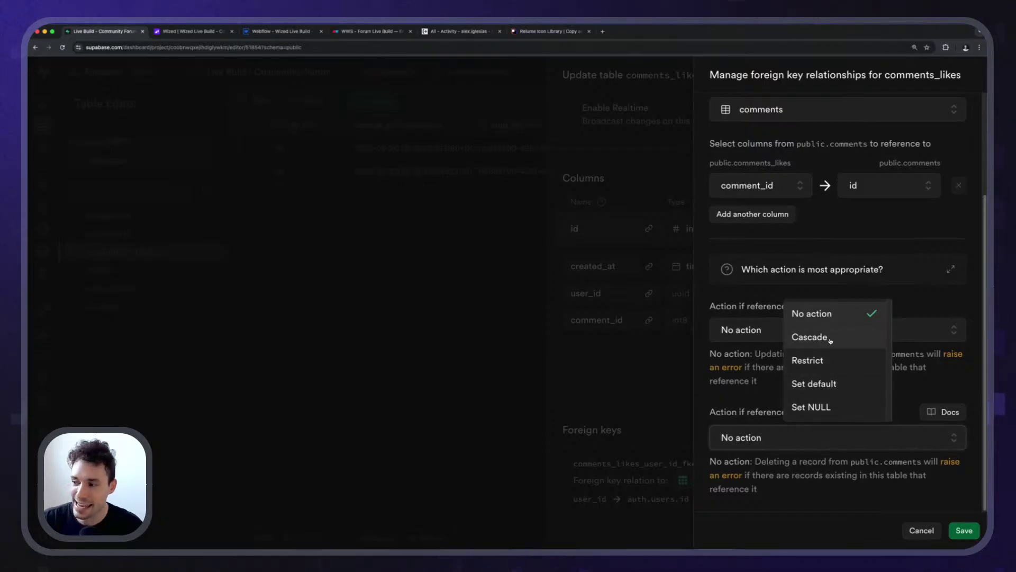
click(831, 341)
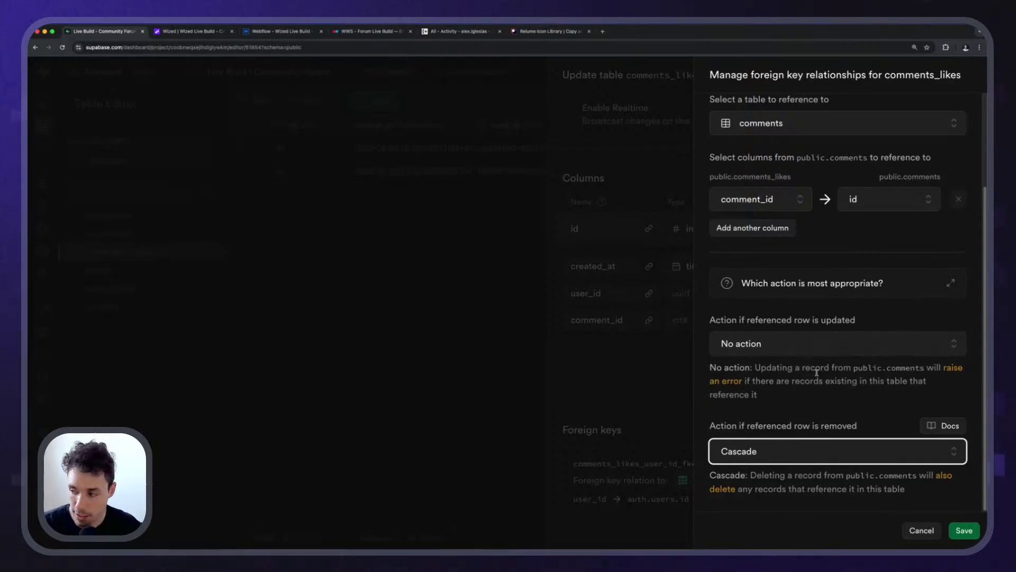
Save the Cascade foreign key setting and the comments_likes table changes.
click(964, 530)
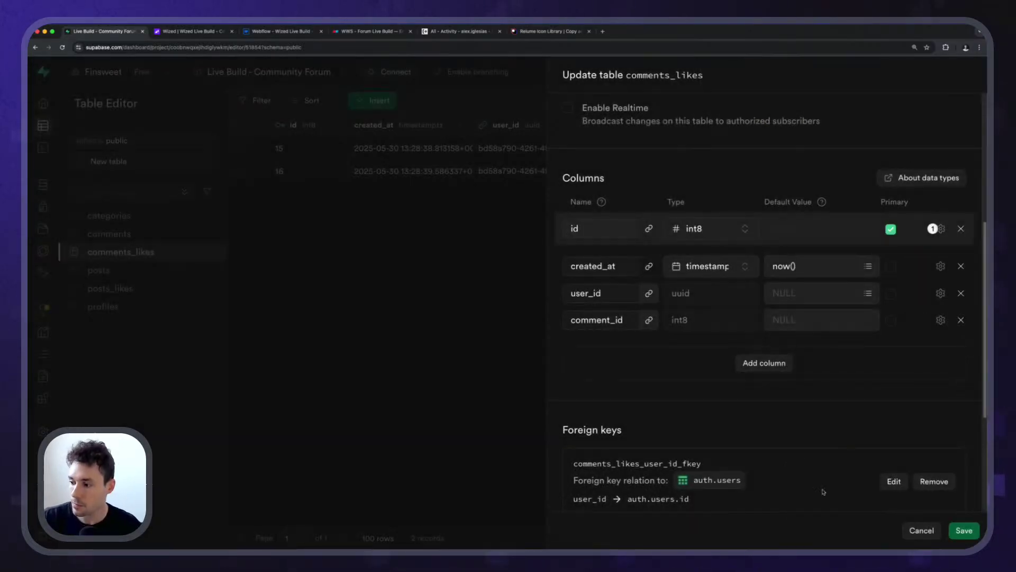
click(945, 531)
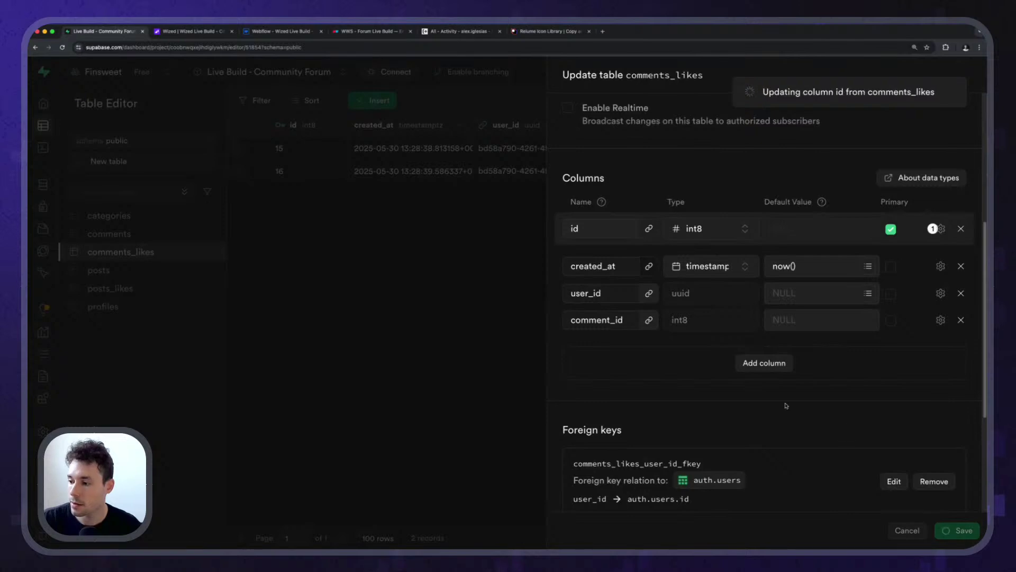
scroll(785, 405, down, 5)
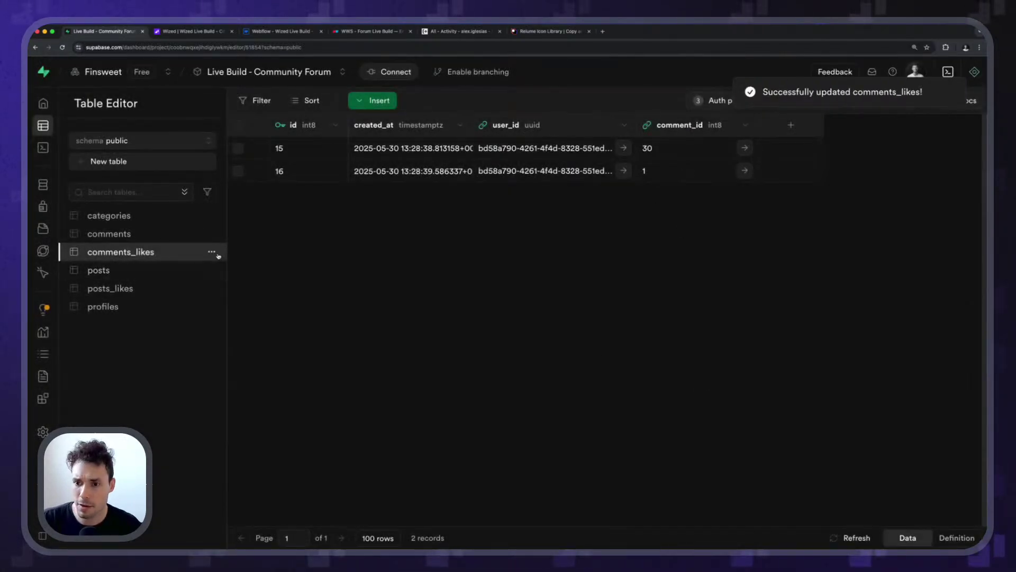
Reopen comments_likes settings to confirm the foreign keys, cancel, and open posts_likes.
click(212, 252)
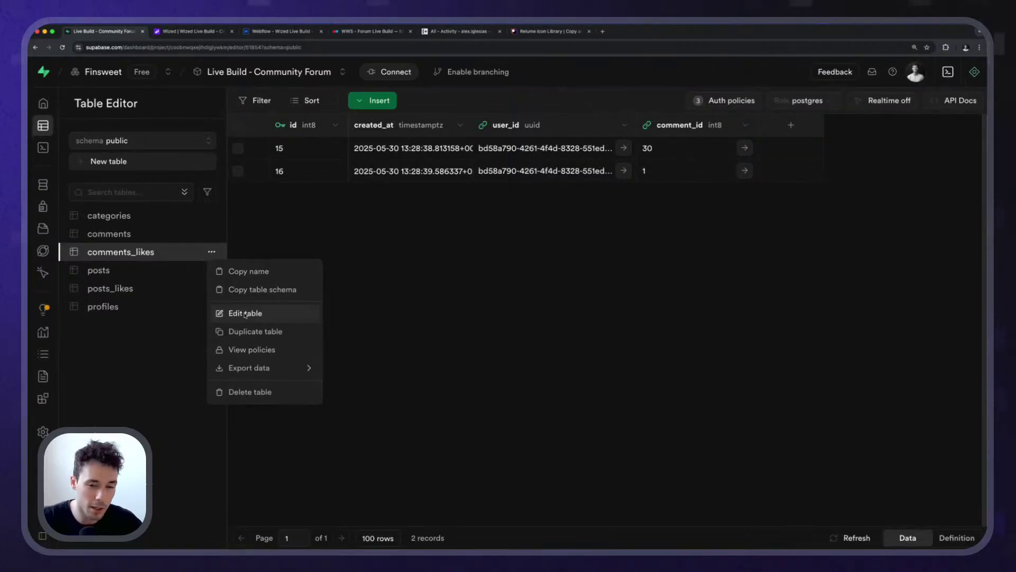
click(245, 313)
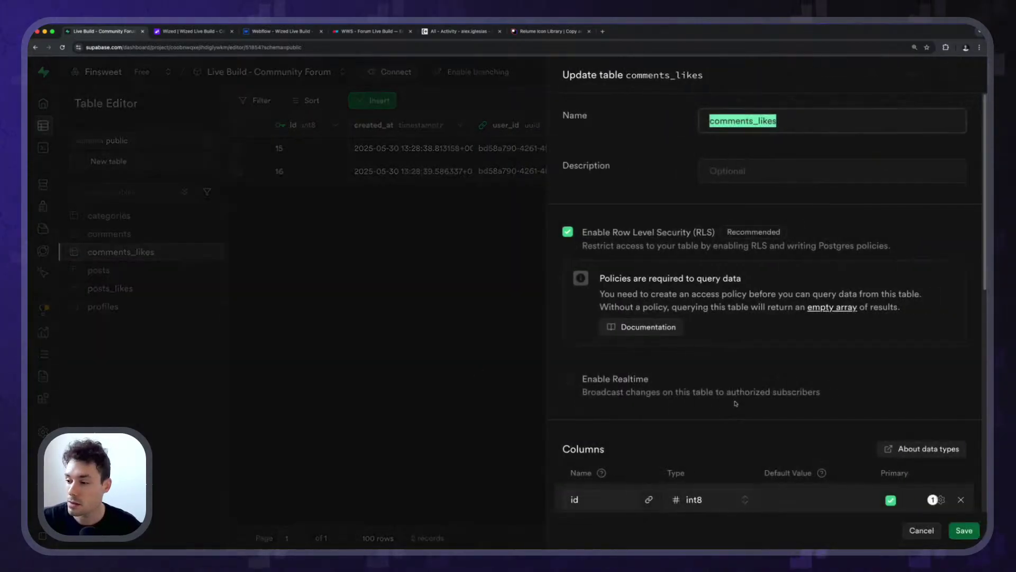
scroll(820, 416, down, 10)
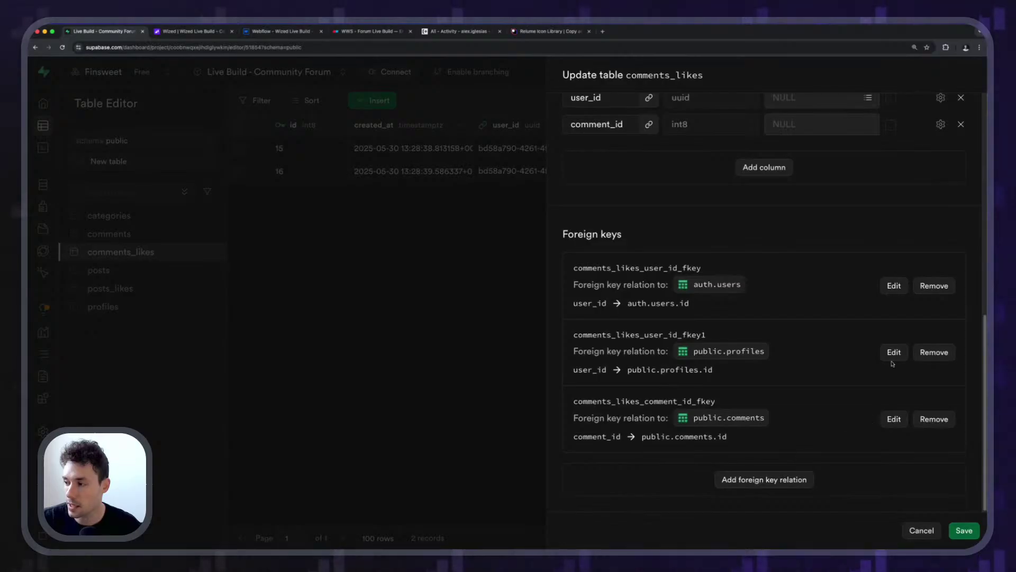
click(922, 529)
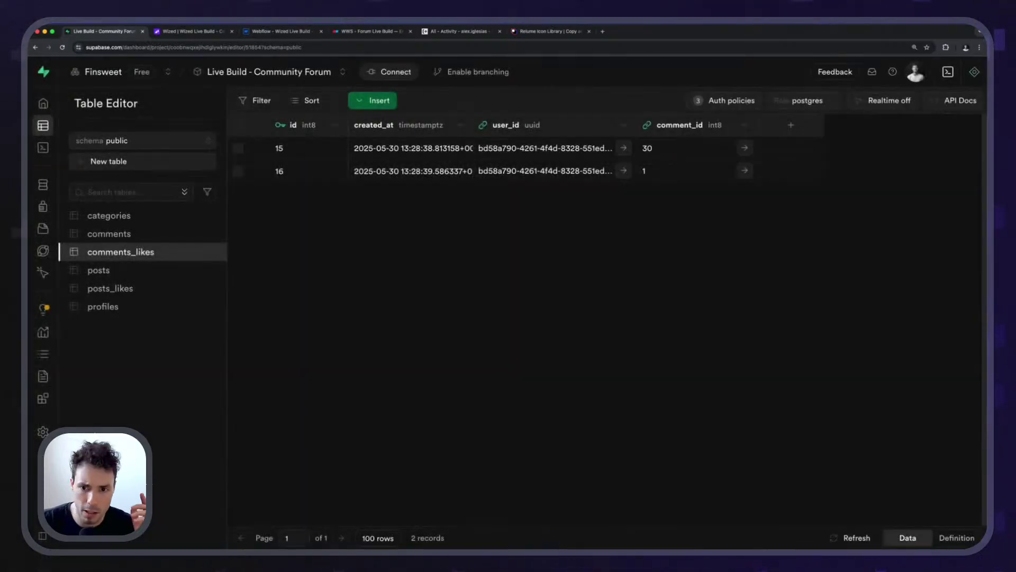
click(139, 289)
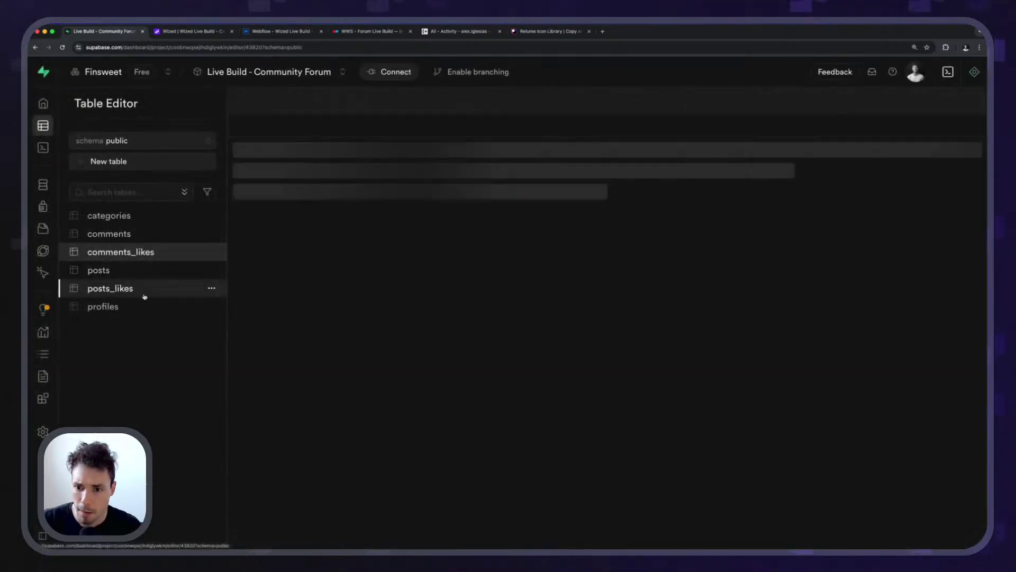
Set posts_likes' post_id foreign key to Cascade on delete, save both panels, and return to Wized.
click(211, 288)
click(246, 349)
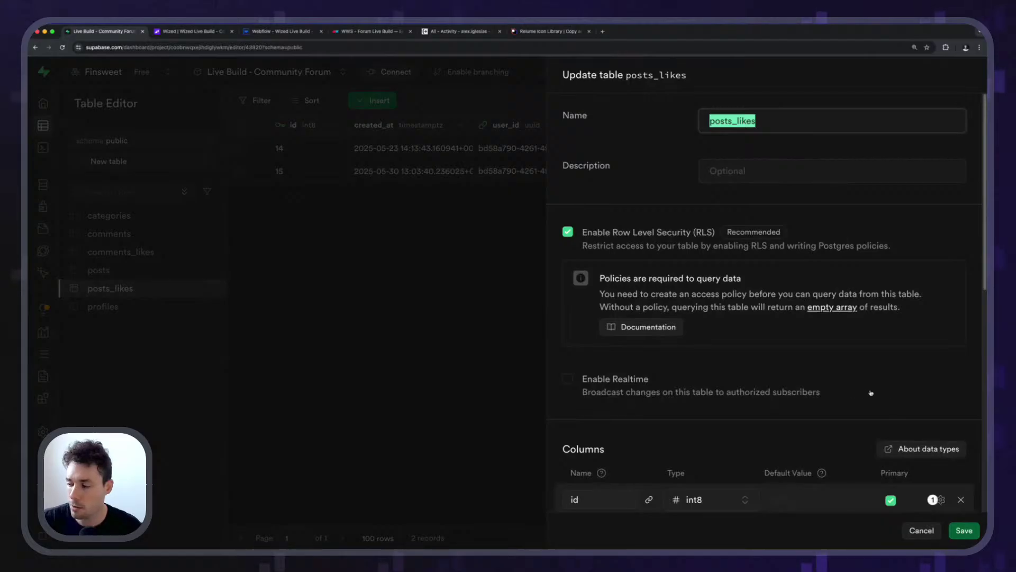
scroll(871, 393, down, 10)
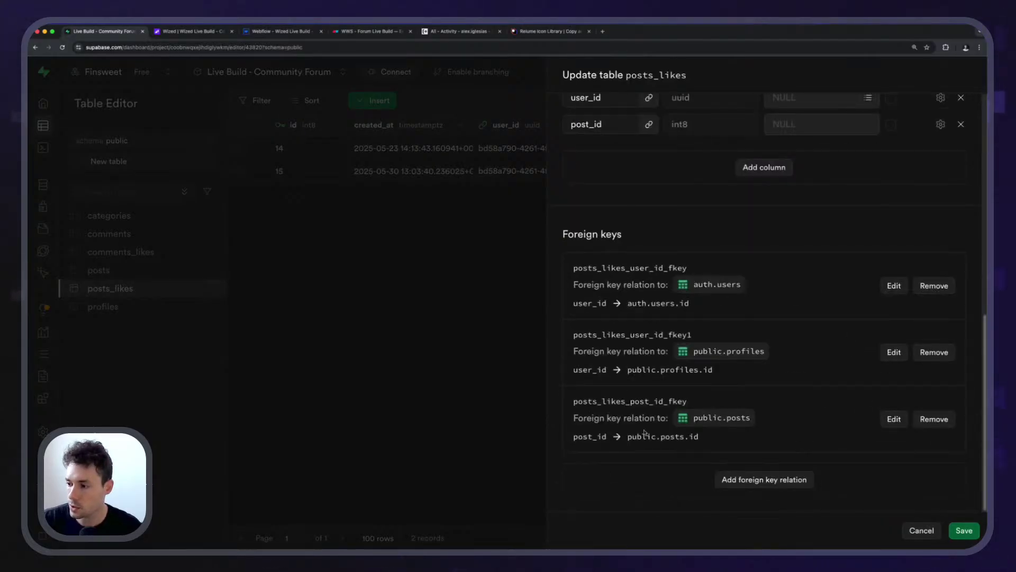
click(893, 419)
scroll(839, 423, down, 2)
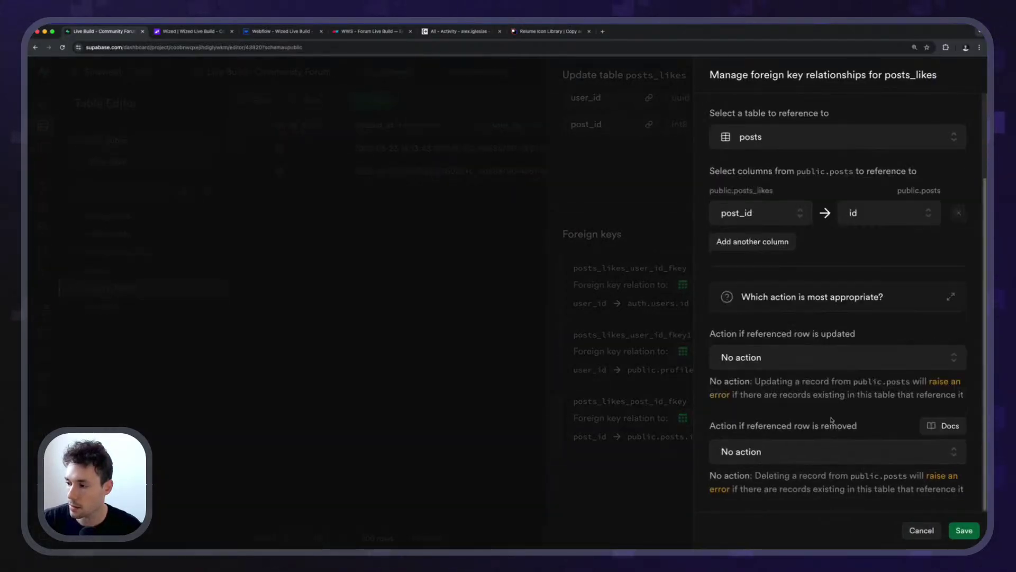
click(785, 452)
click(827, 357)
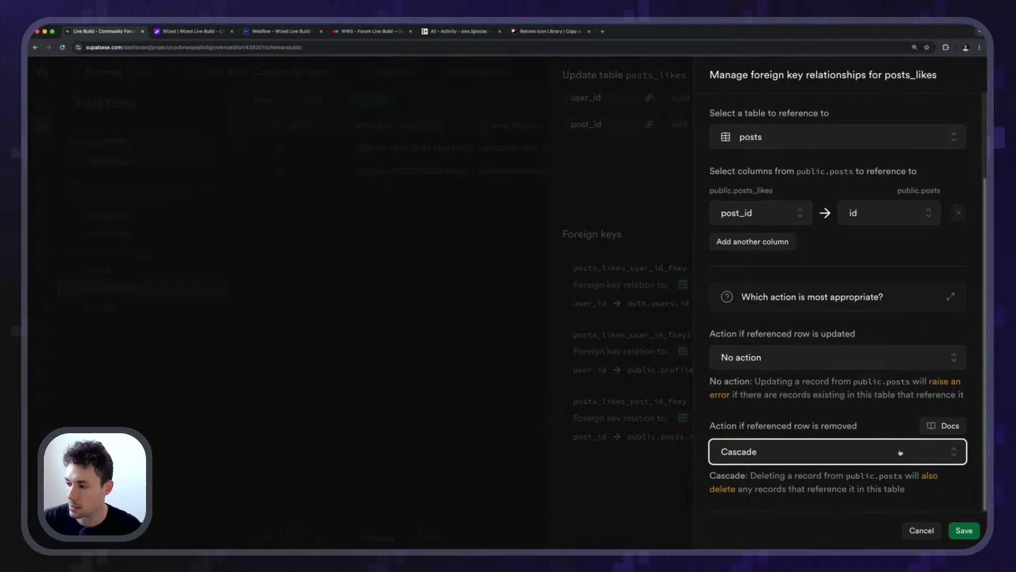
click(964, 529)
click(960, 530)
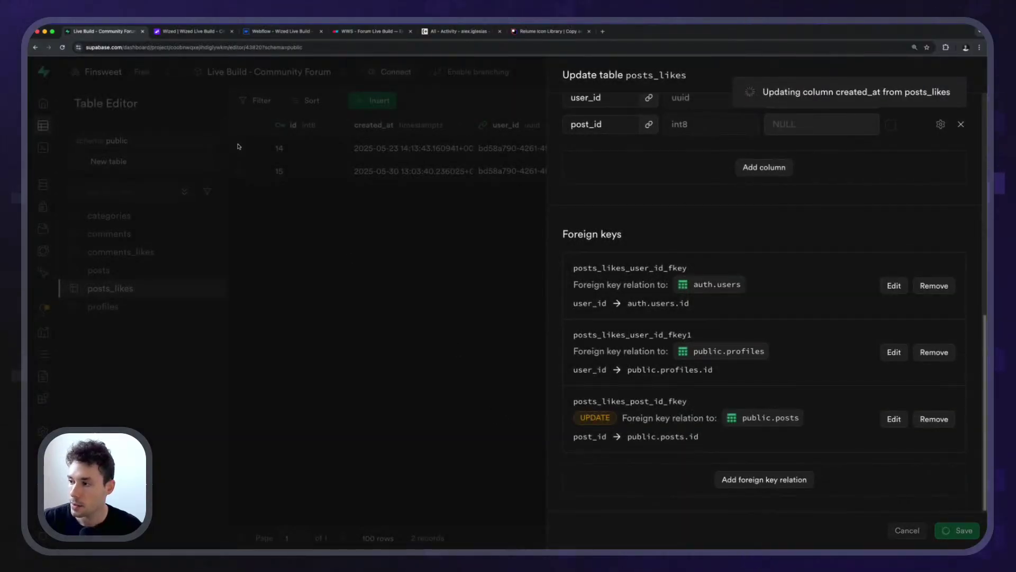
key(ctrl+Tab)
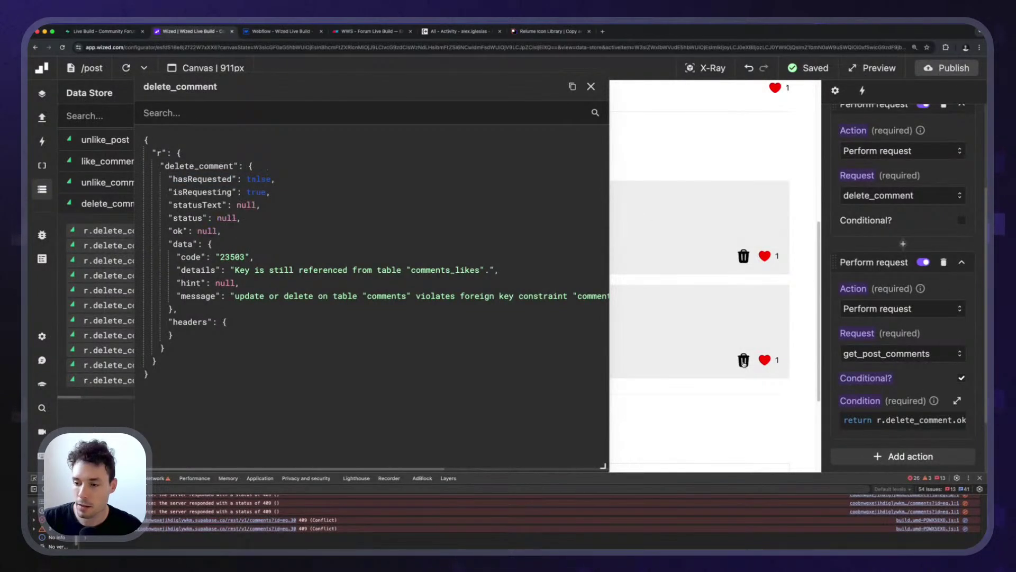
Retry deleting the second comment, then close the delete_comment response and developer tools.
click(743, 361)
click(591, 86)
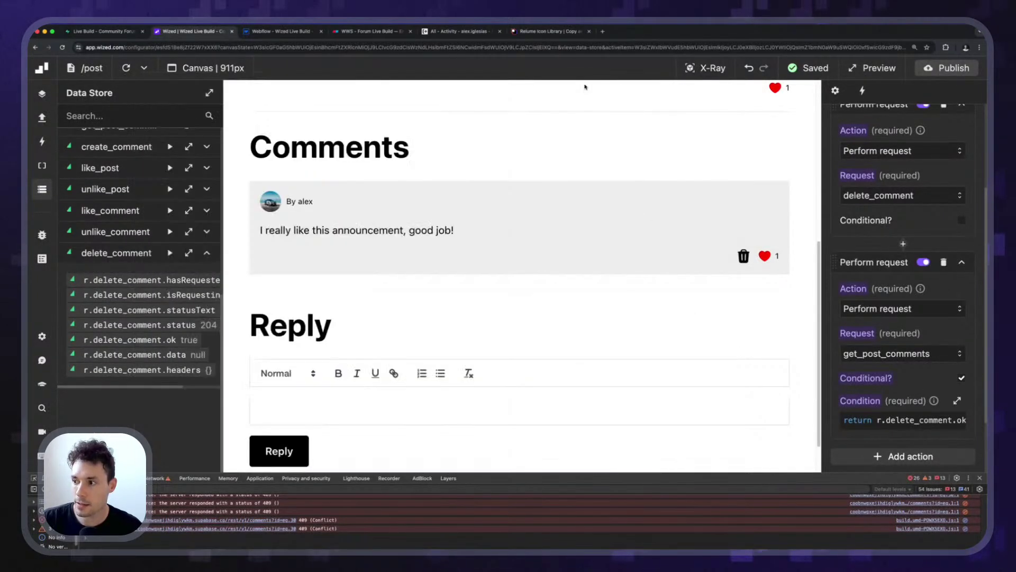
scroll(259, 254, up, 3)
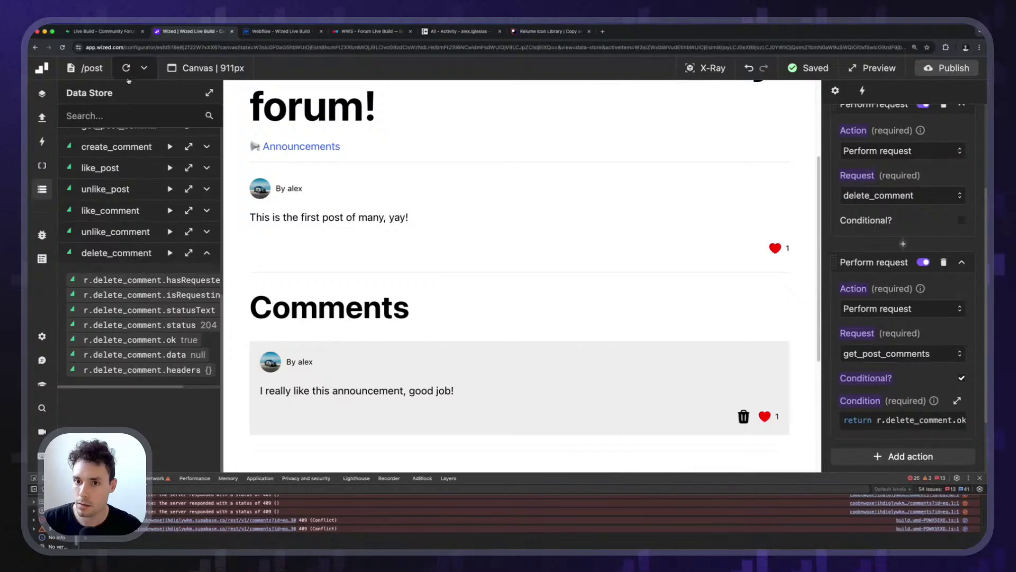
scroll(386, 382, down, 5)
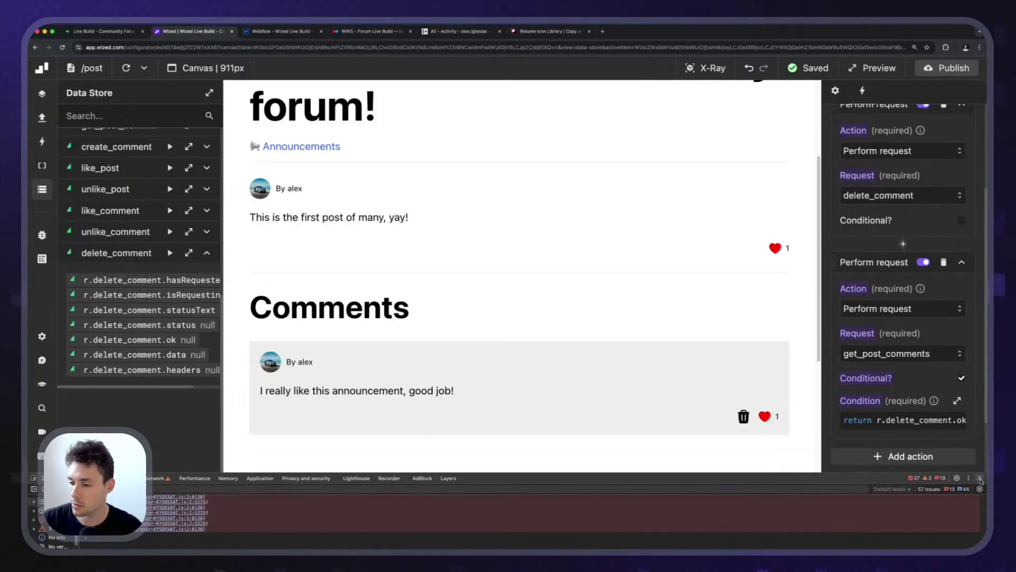
key(super+alt+i)
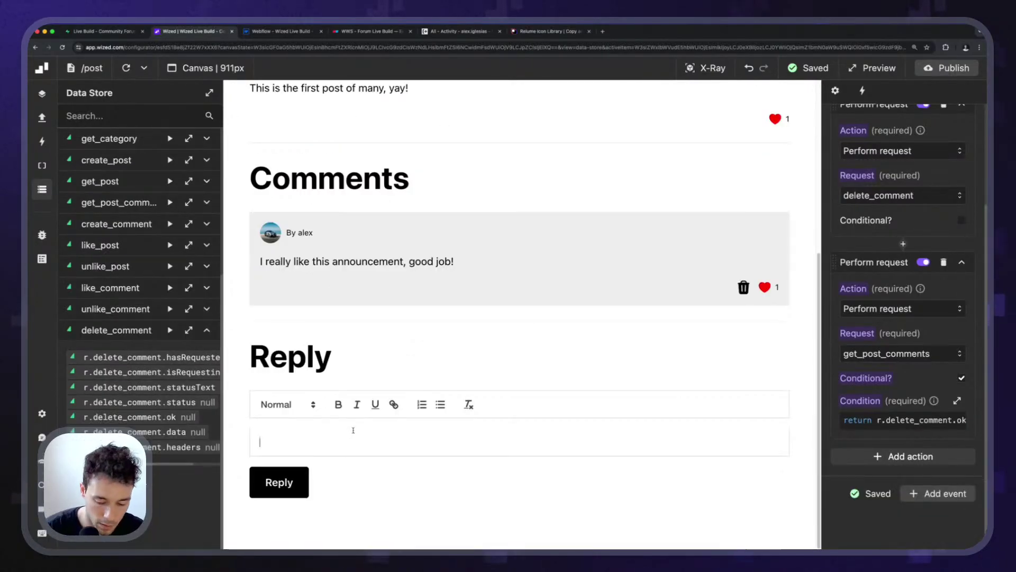
Post and like a 'New comment' reply, delete it, and turn on X-Ray element names.
text(New comment)
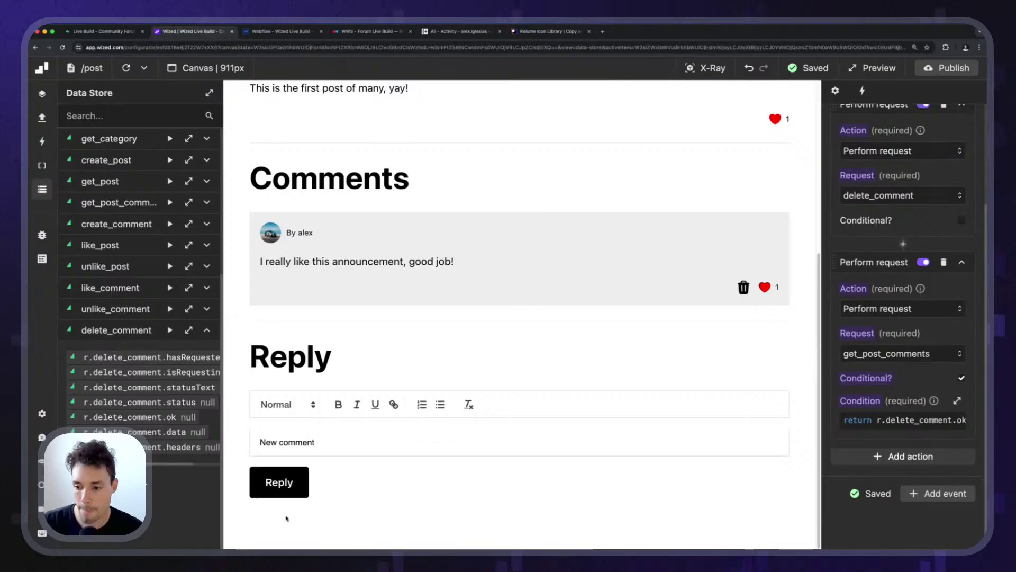
click(278, 479)
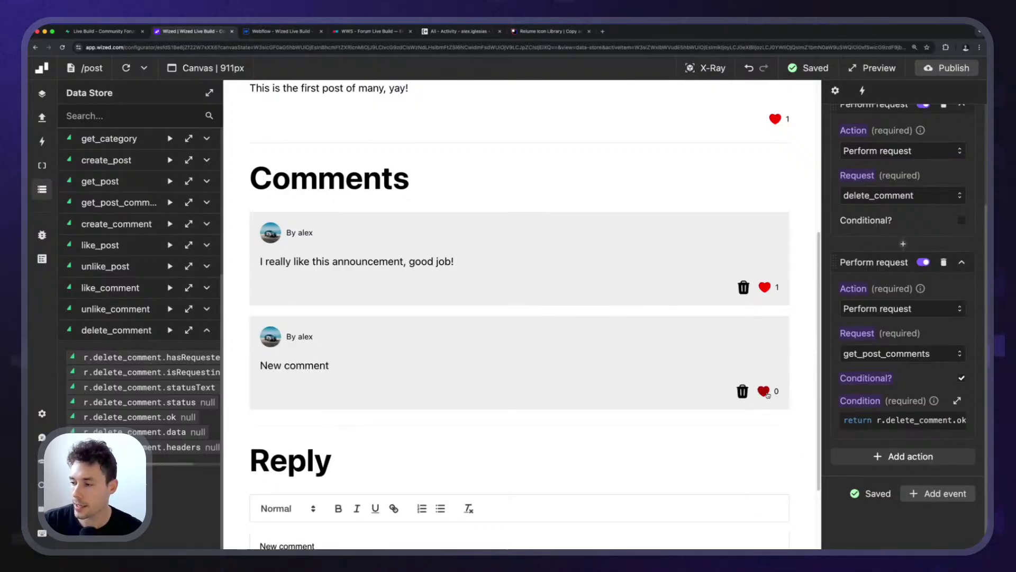
click(765, 391)
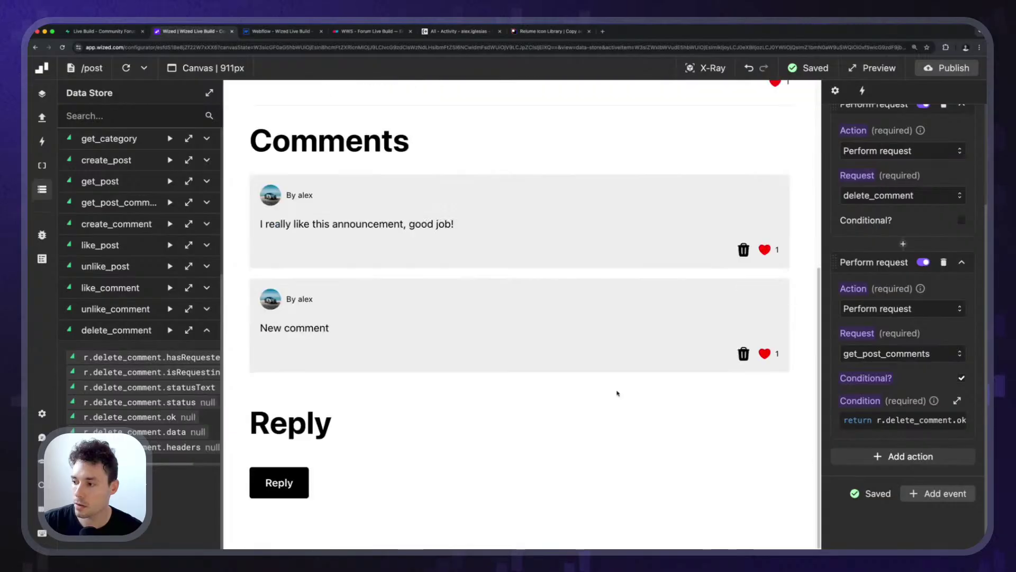
click(739, 359)
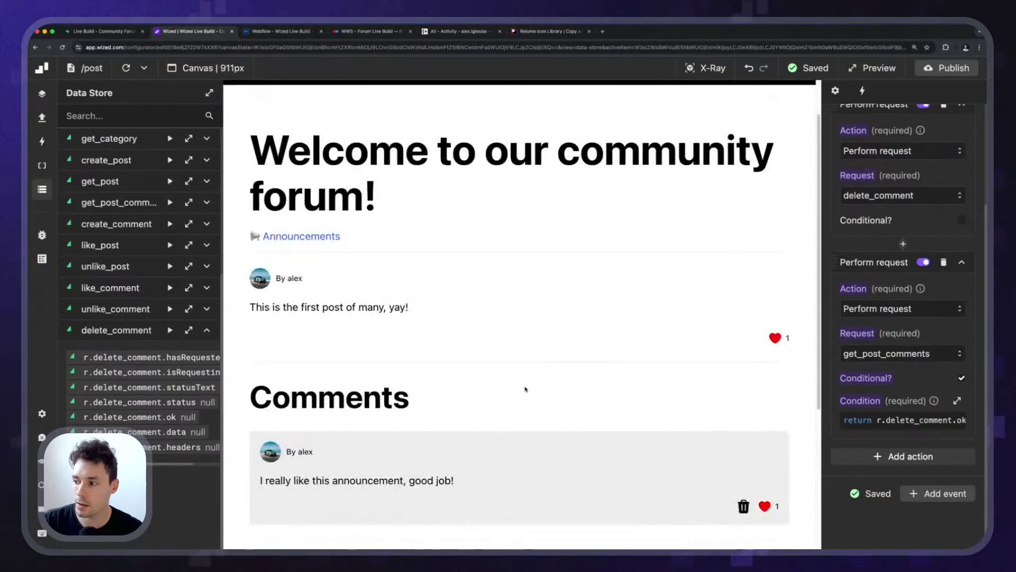
click(707, 69)
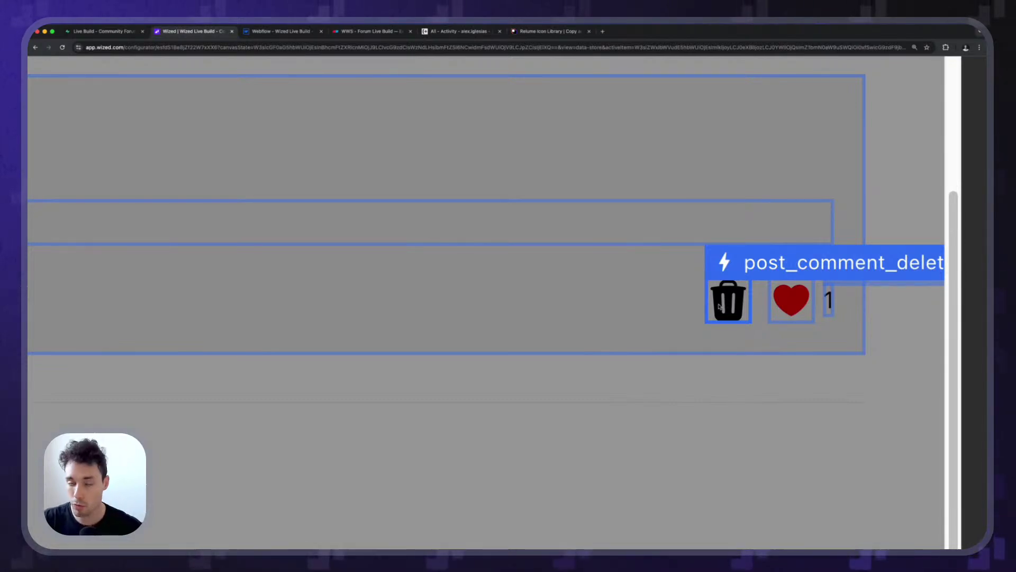
Open post_comment_delete_button's settings and its Render if code editor.
scroll(719, 306, down, 5)
scroll(762, 268, down, 5)
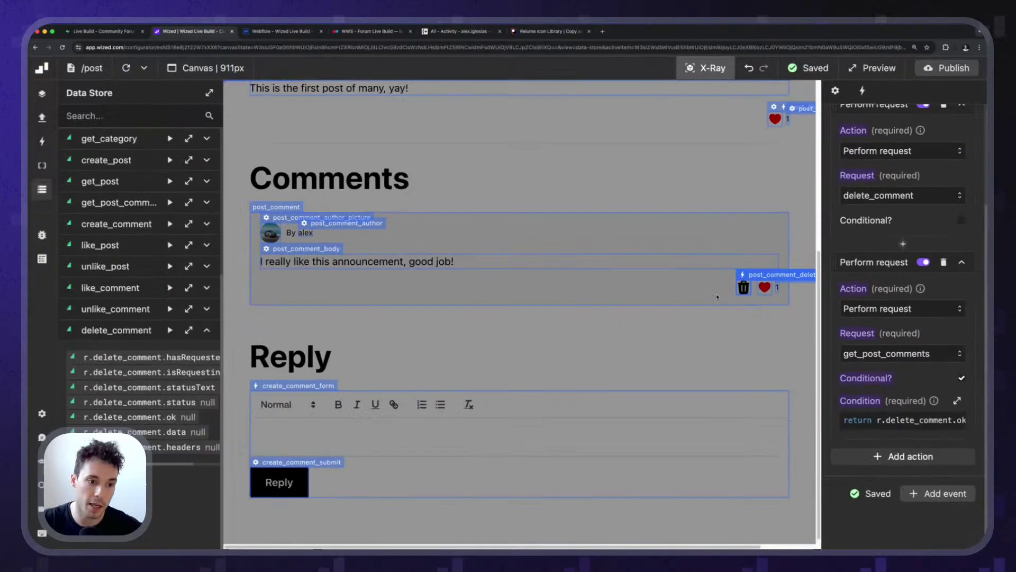
scroll(883, 264, up, 3)
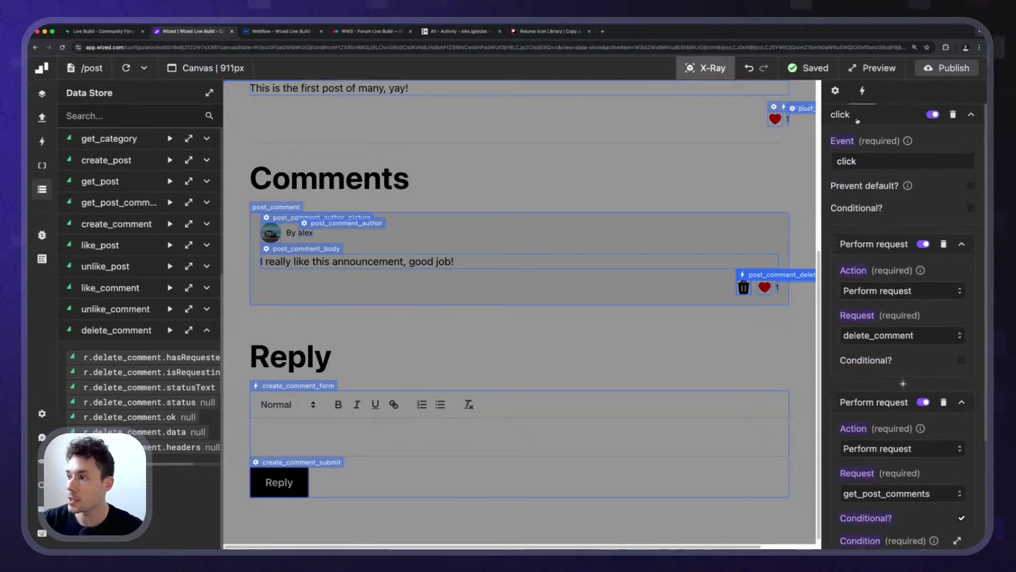
click(835, 90)
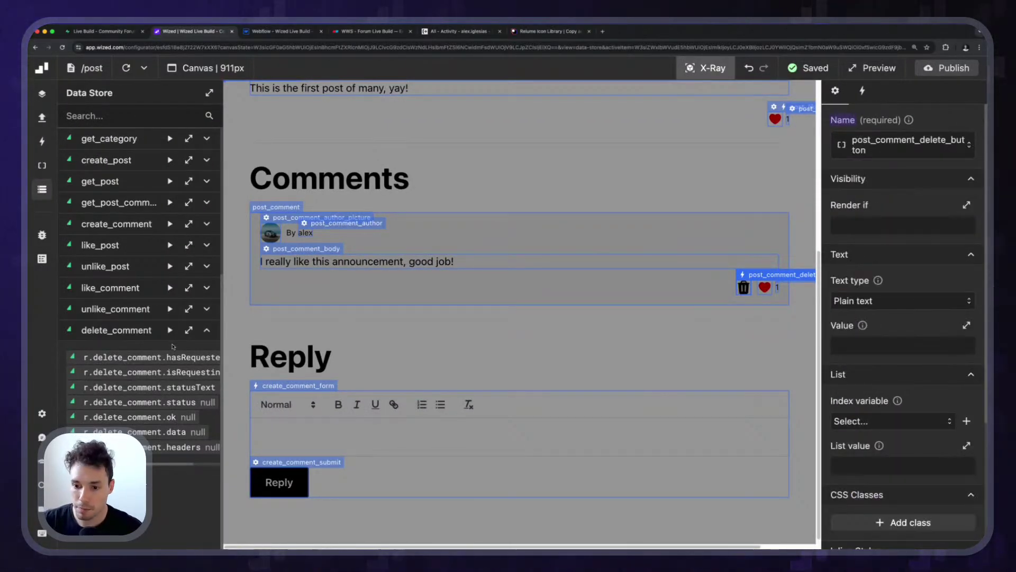
click(40, 165)
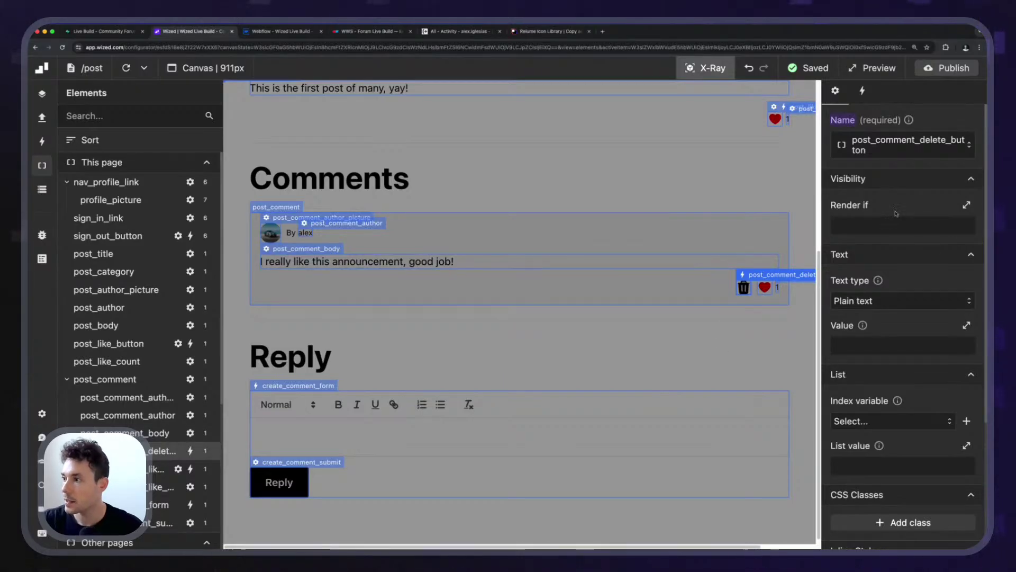
click(884, 226)
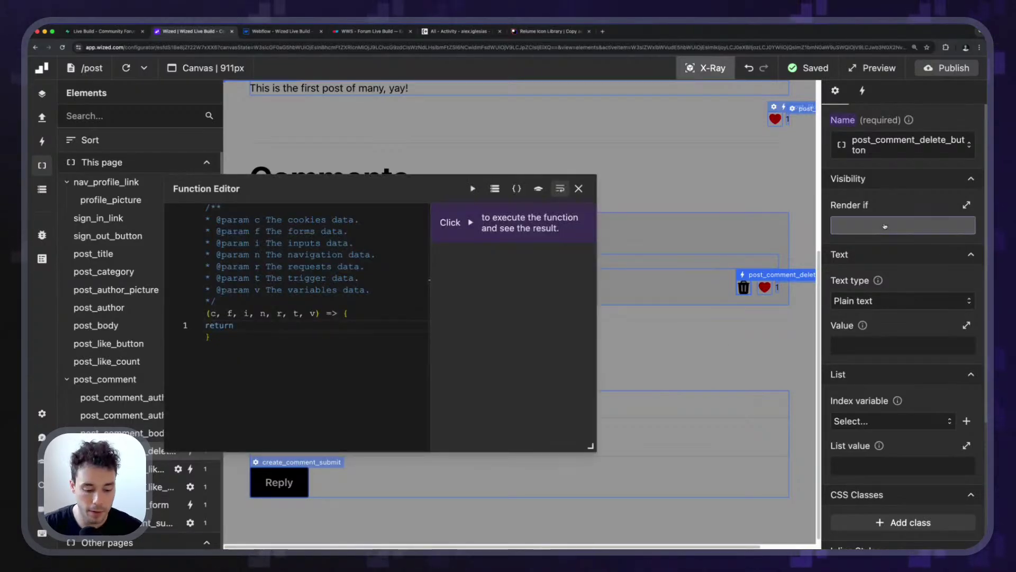
Set the render condition to r.get_post_comments.data[v.index].user_id === r.get_user.data.user.id.
key(super+shift+v)
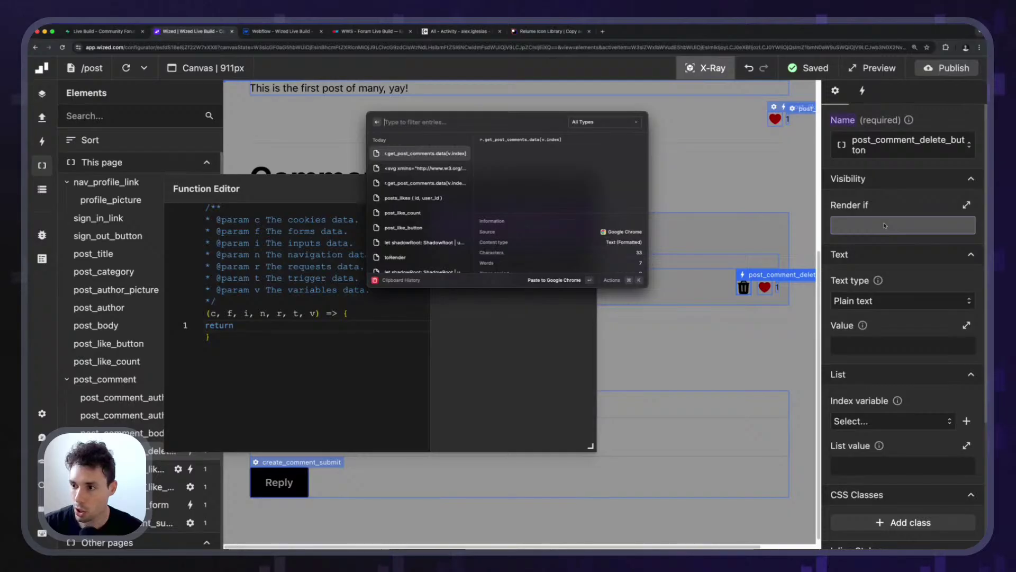
key(Return)
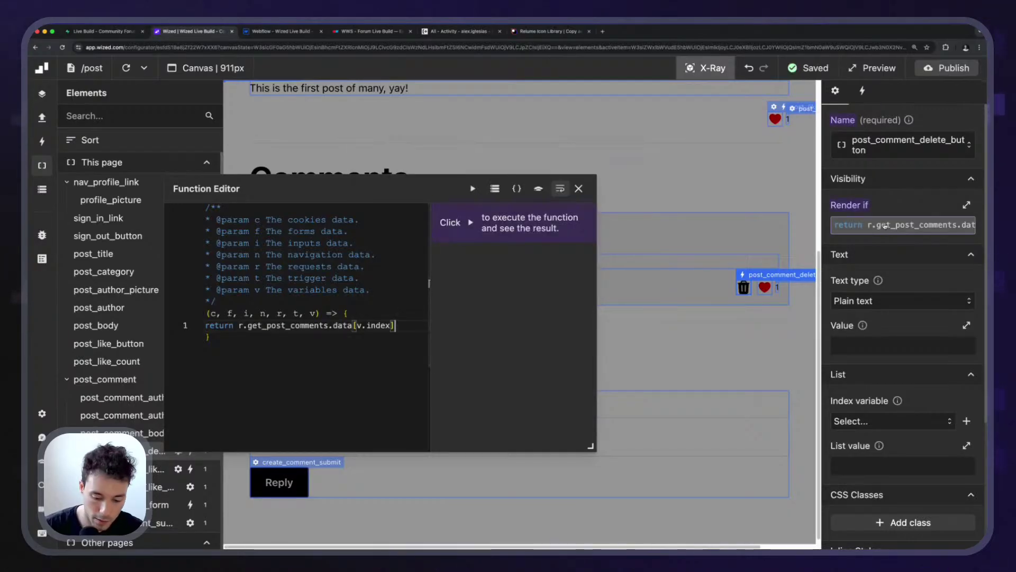
text(.user_)
text(id)
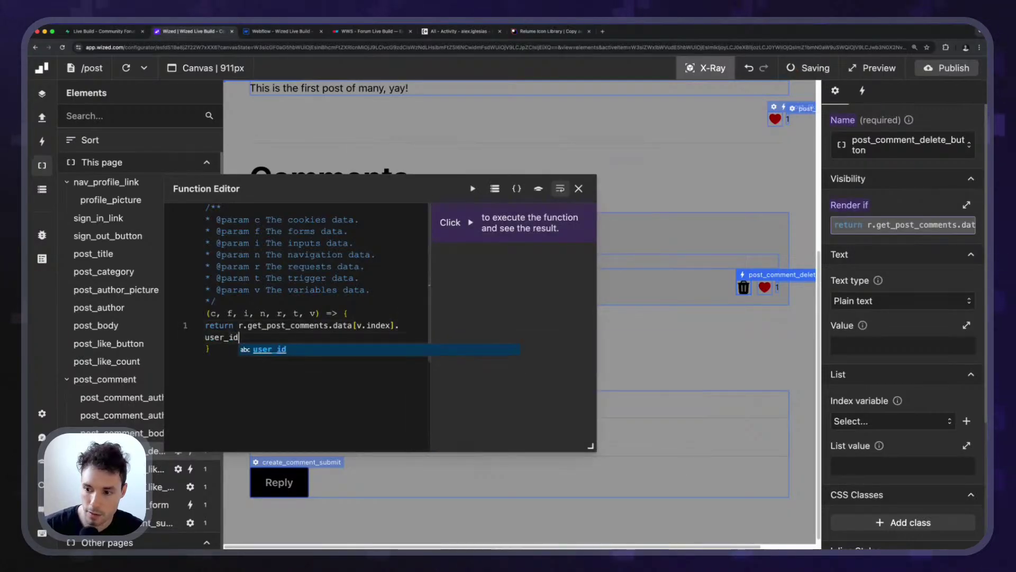
text( === r)
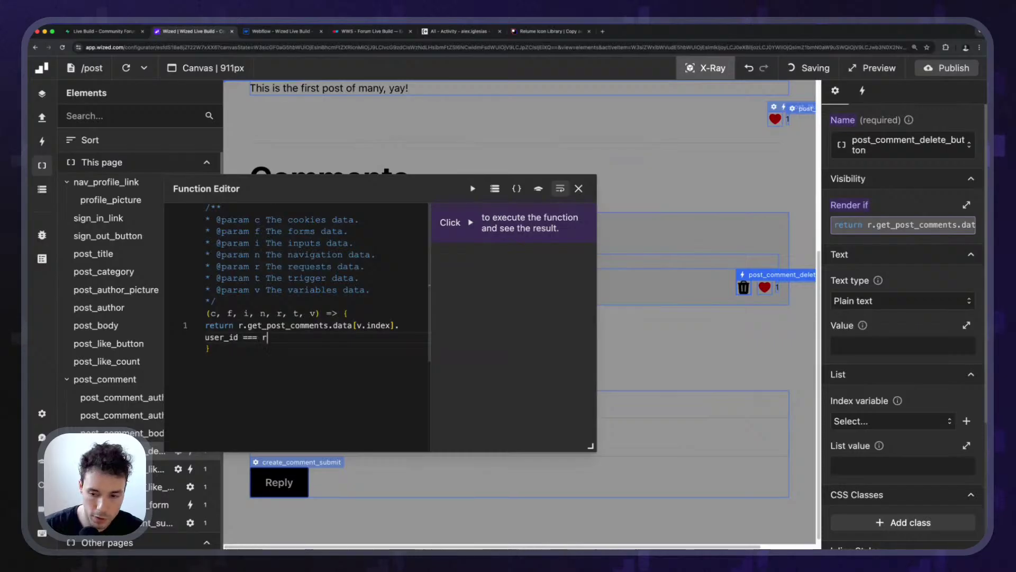
text(.get_user)
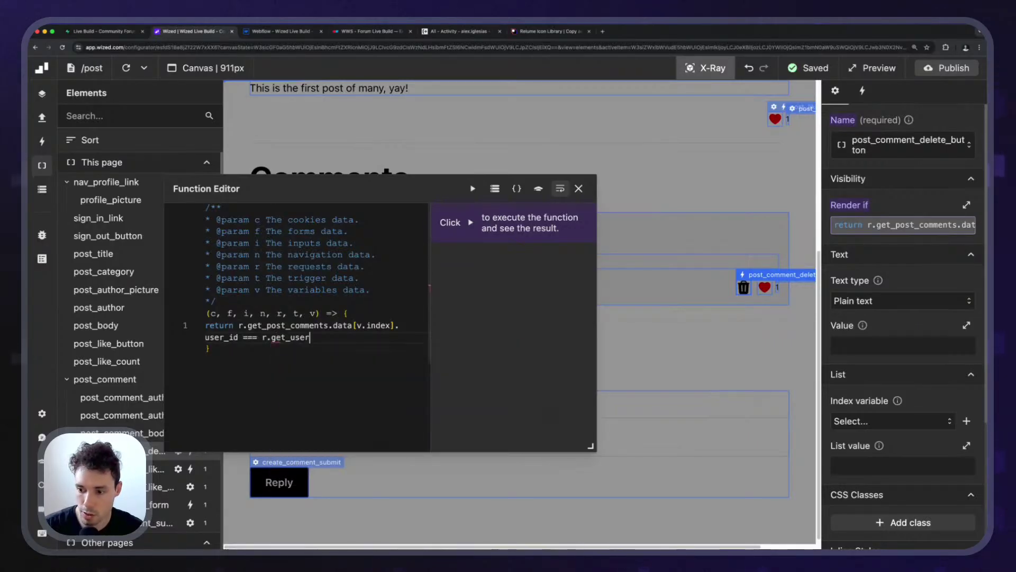
text(.data.)
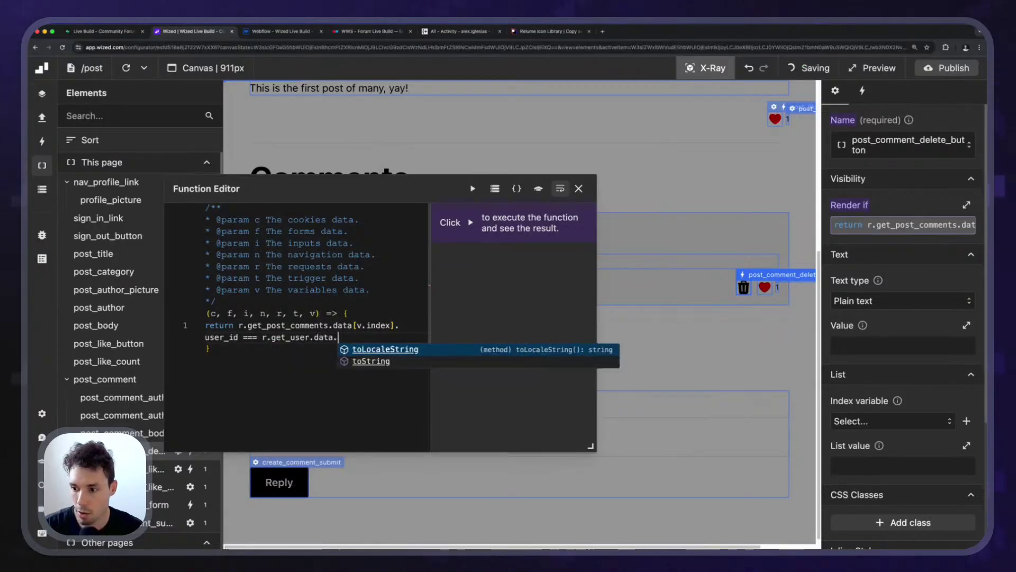
text(user.id;)
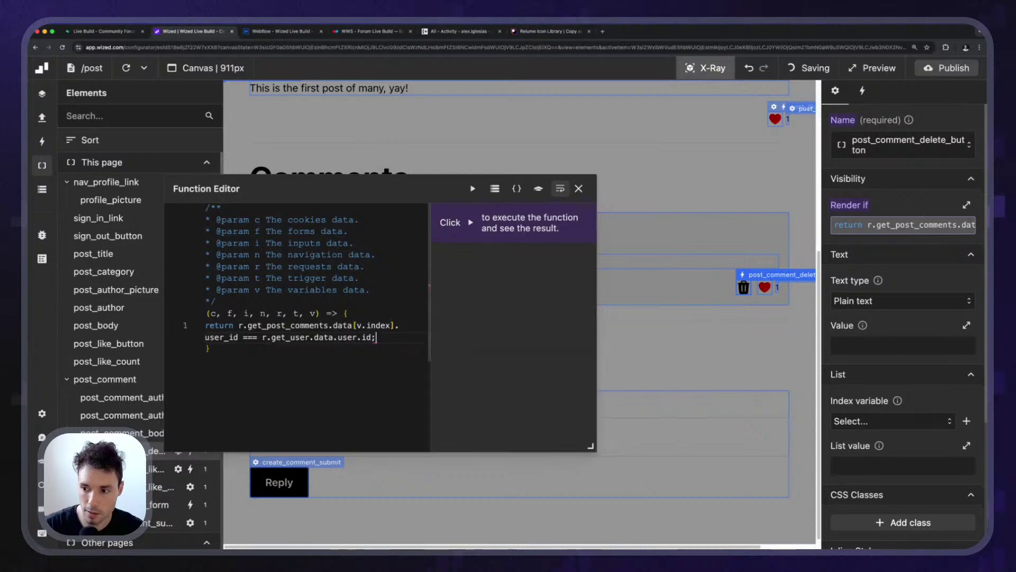
click(578, 189)
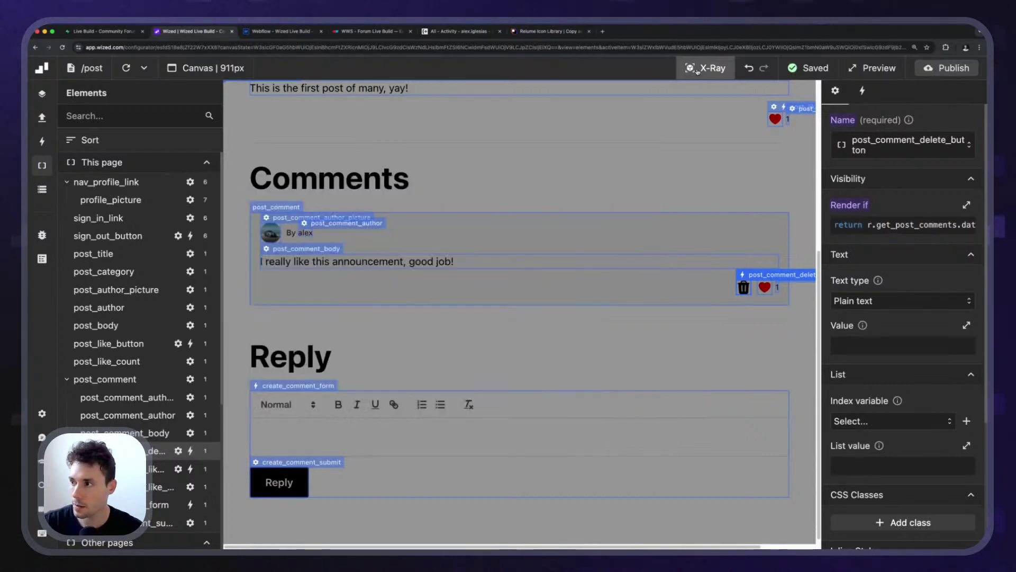
key(x)
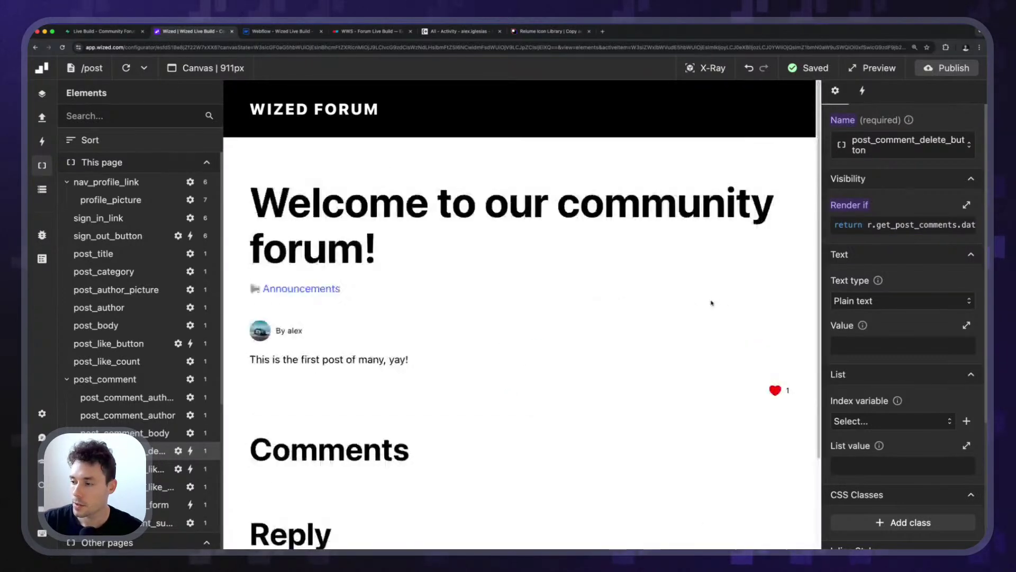
Reopen the render condition, run it to see it return false, and open the Data Store.
scroll(698, 338, down, 4)
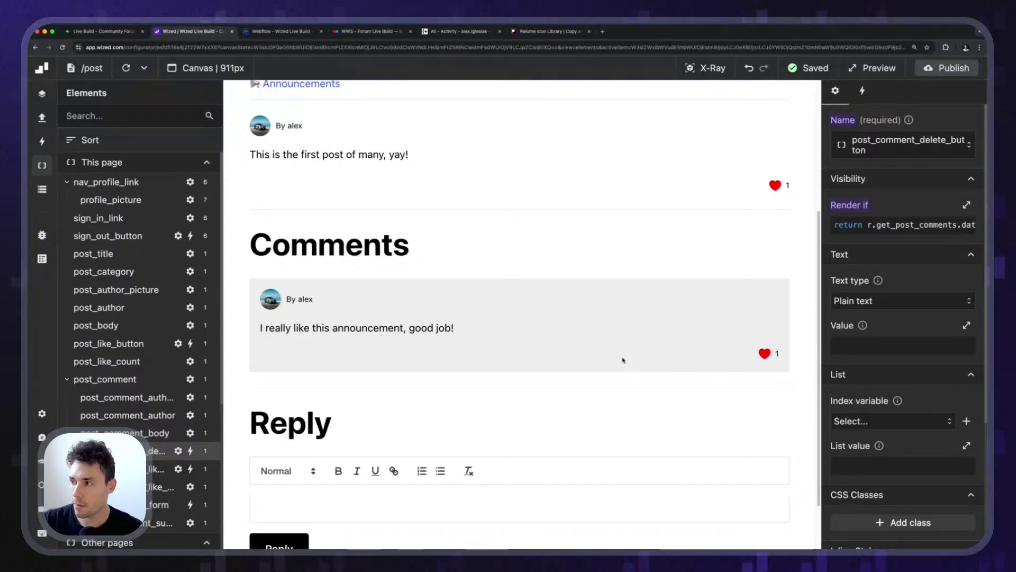
click(889, 227)
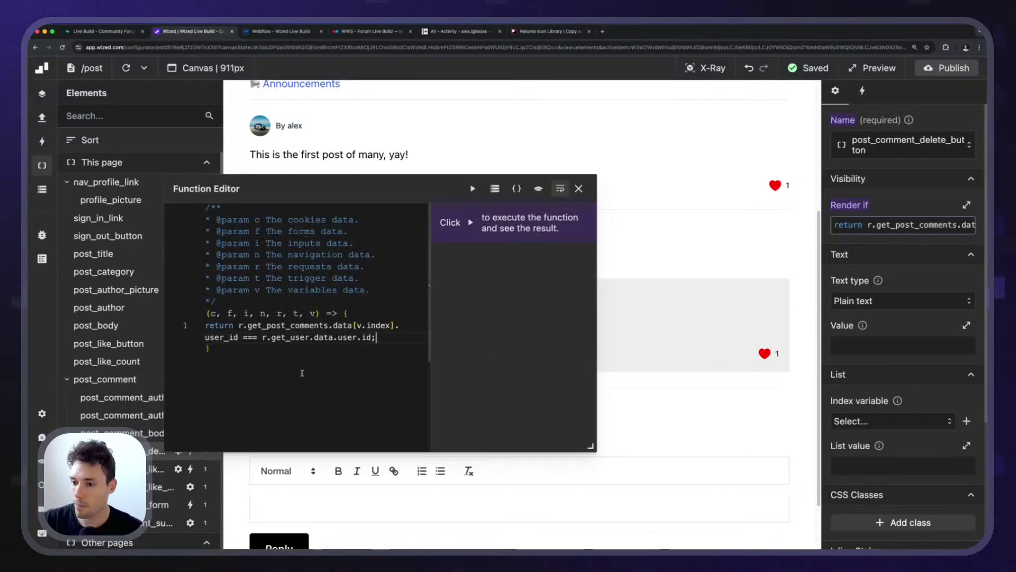
click(473, 189)
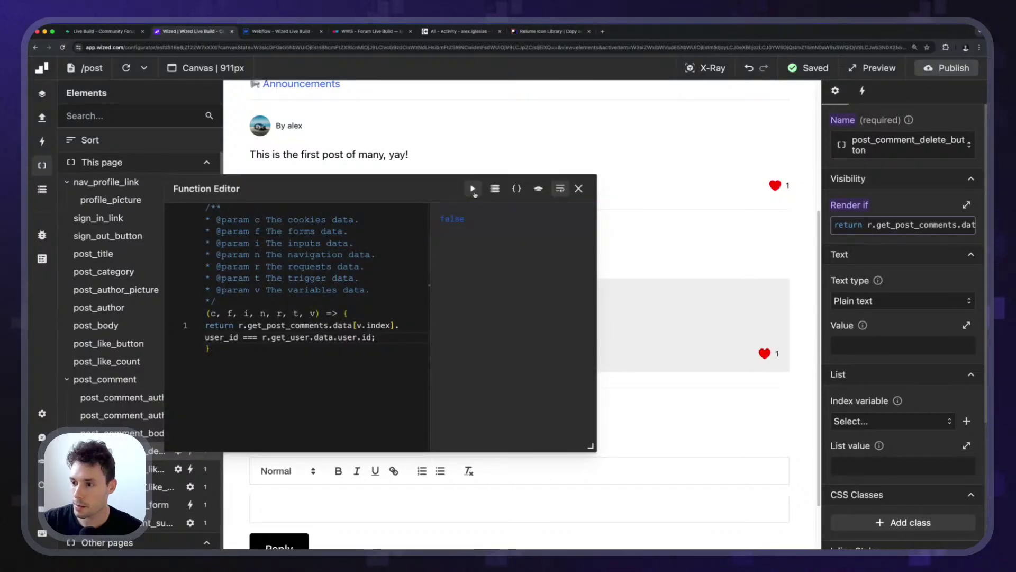
click(494, 189)
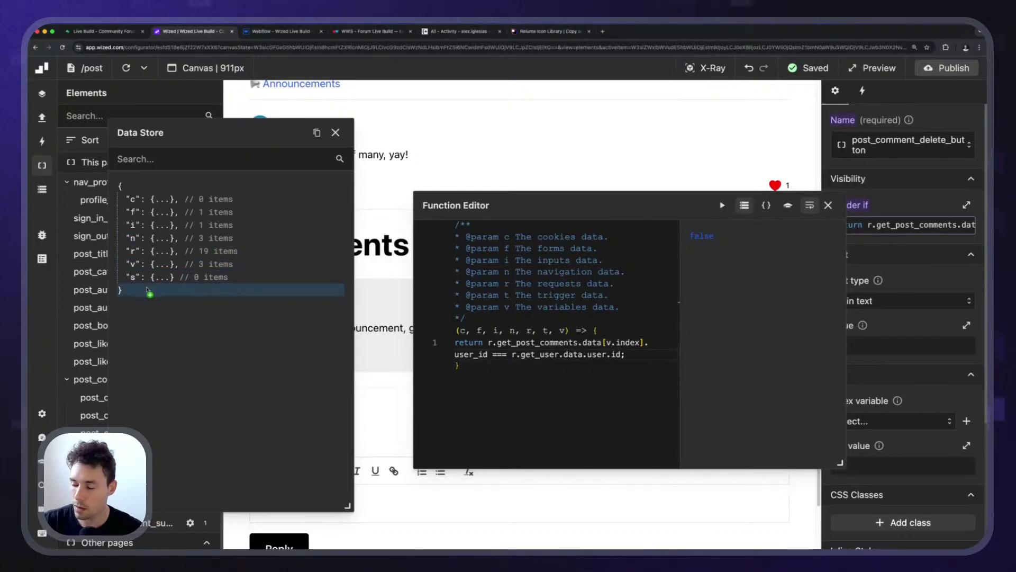
Expand r.get_post_comments in the Data Store, close it, and show the Requests list.
drag(159, 264, 166, 294)
scroll(153, 265, down, 10)
scroll(159, 211, up, 1)
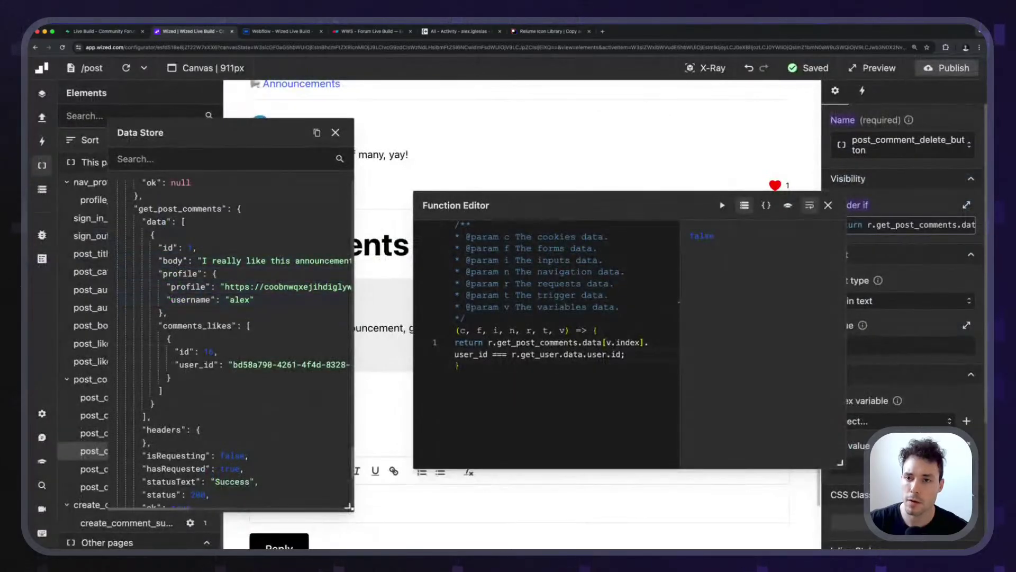
click(336, 132)
click(42, 117)
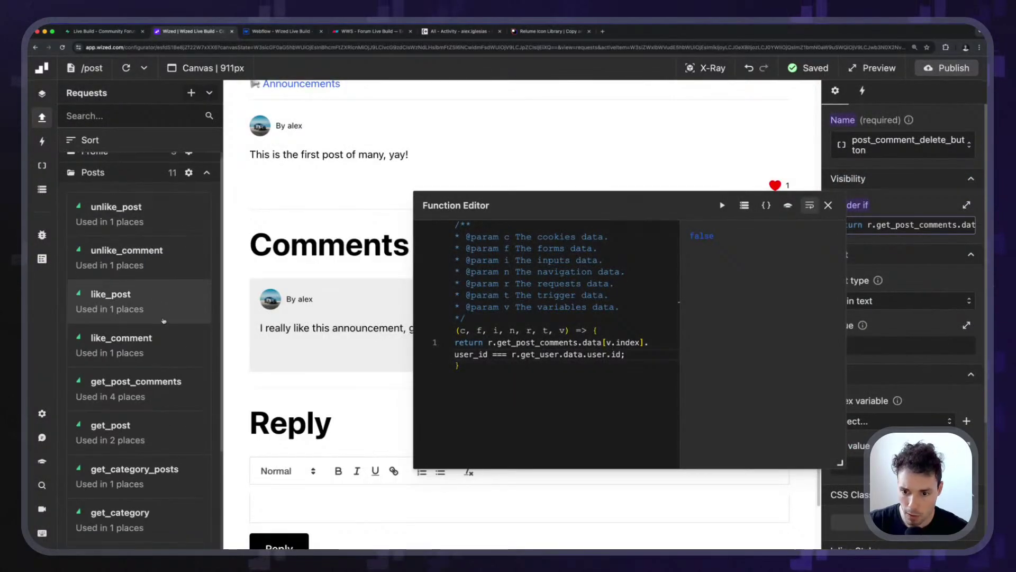
Add user_id to the get_post_comments request's selected columns.
scroll(184, 279, down, 2)
click(181, 303)
scroll(947, 352, down, 6)
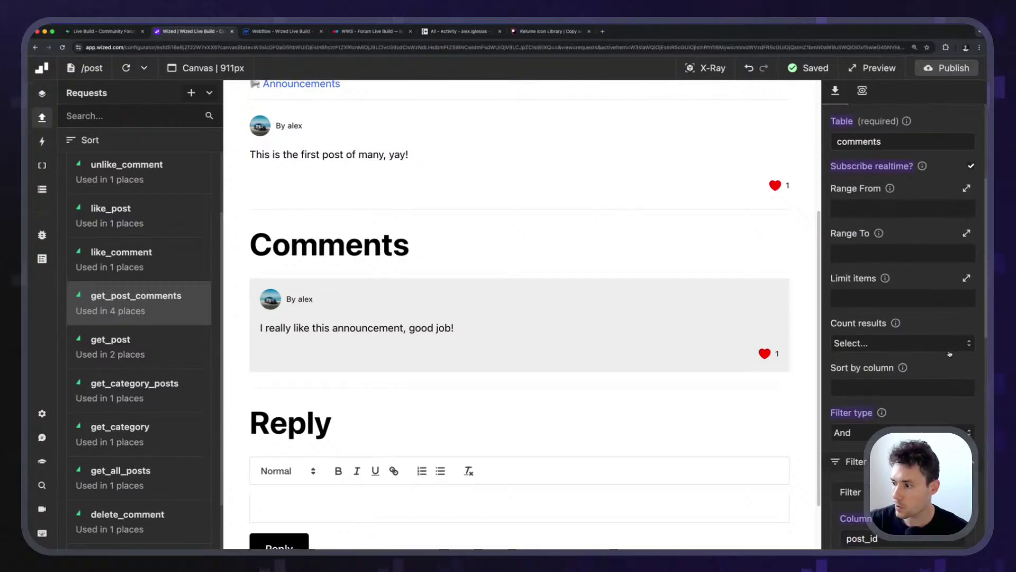
scroll(900, 264, down, 8)
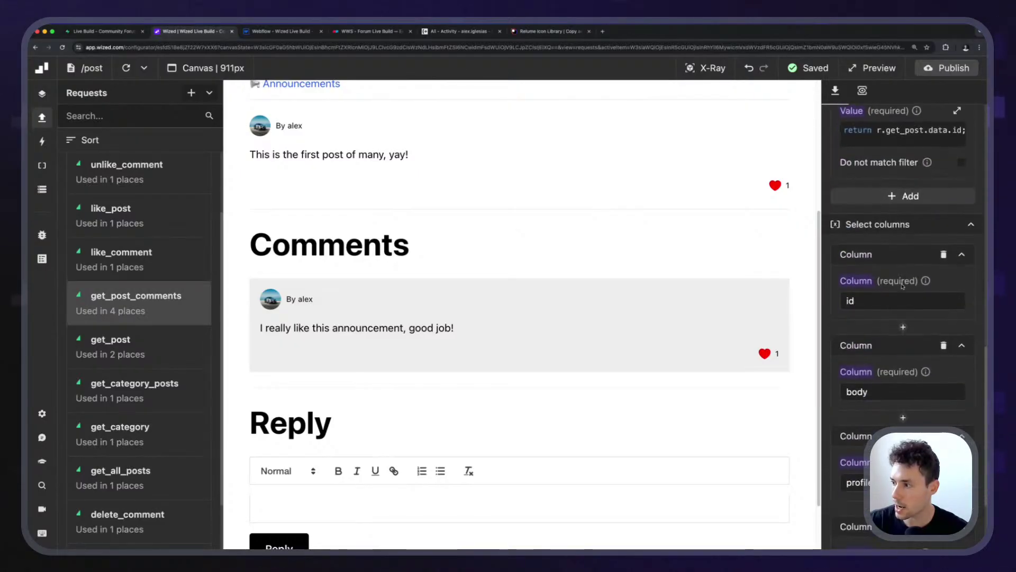
scroll(863, 189, down, 2)
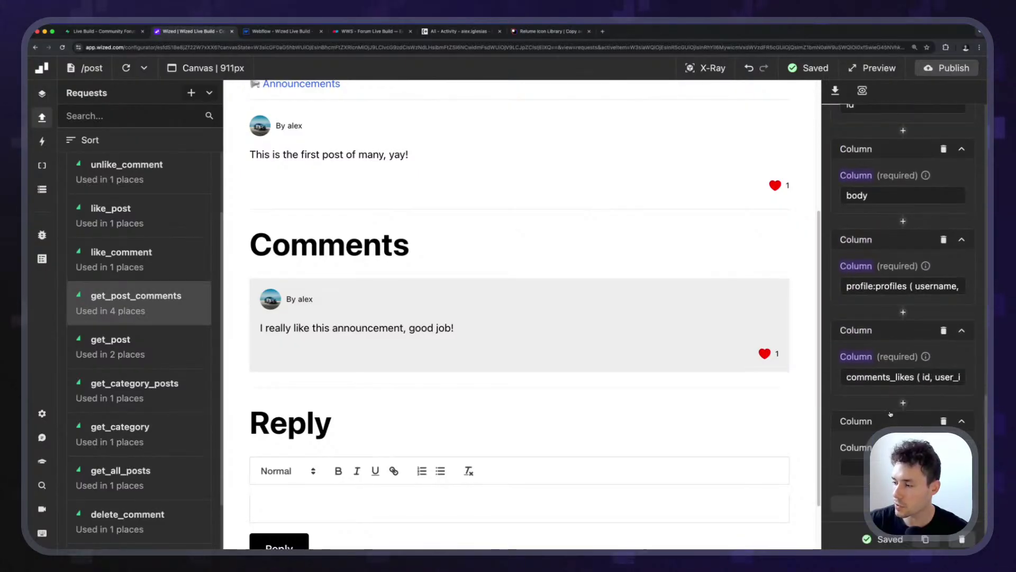
text(user_id)
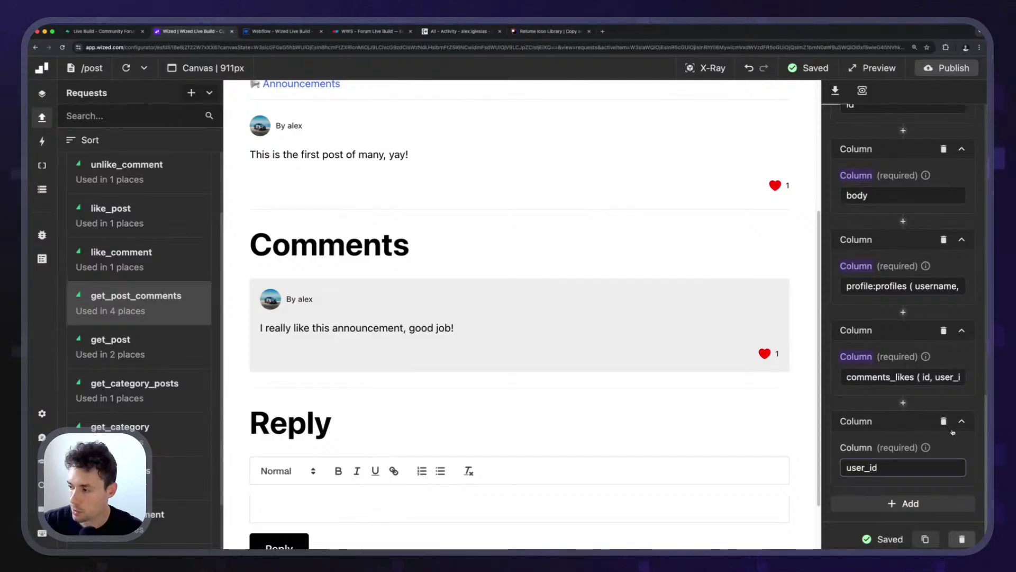
click(953, 431)
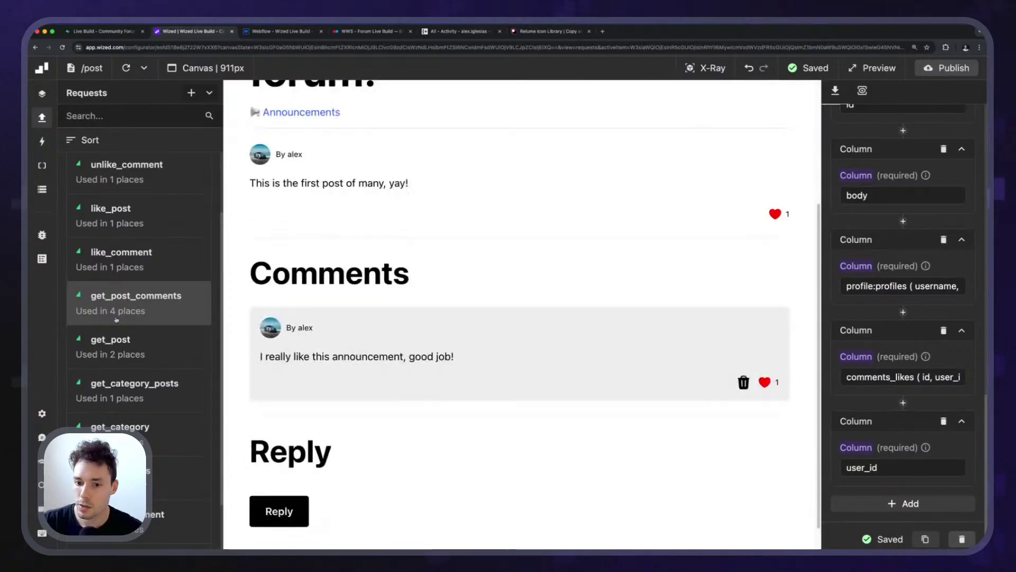
View the get_post_comments response data showing user_id, then close it.
click(862, 90)
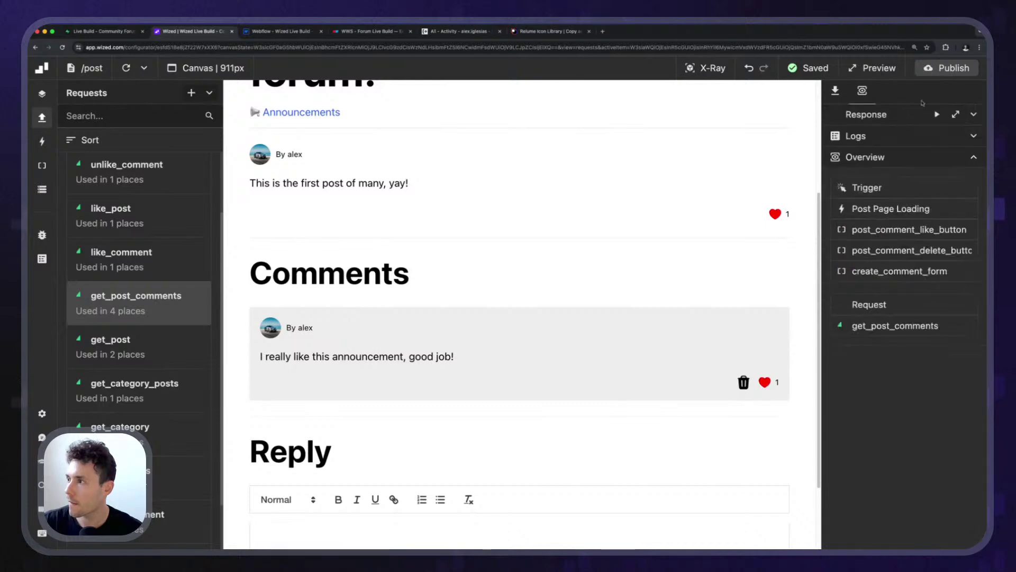
click(956, 114)
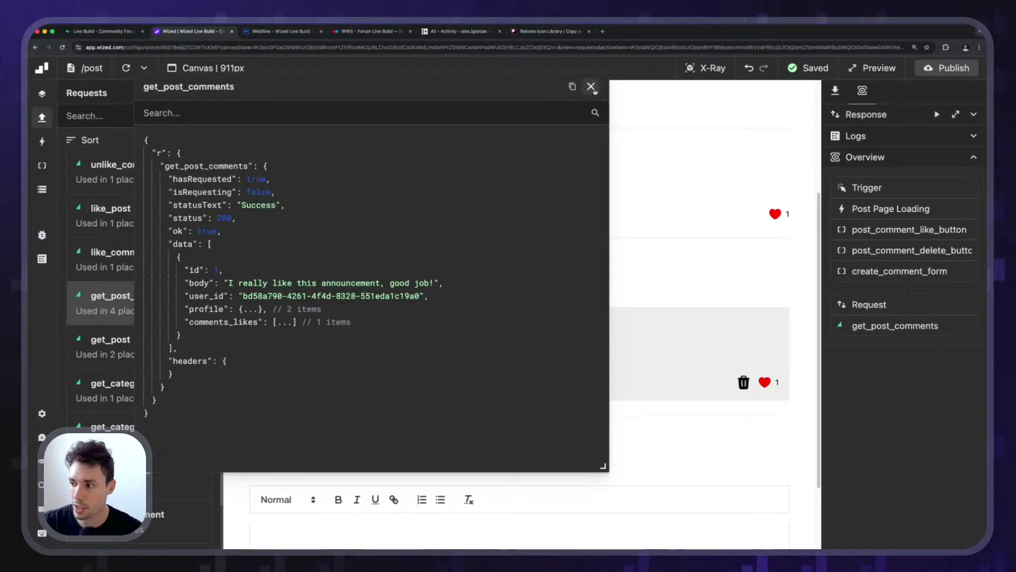
click(591, 86)
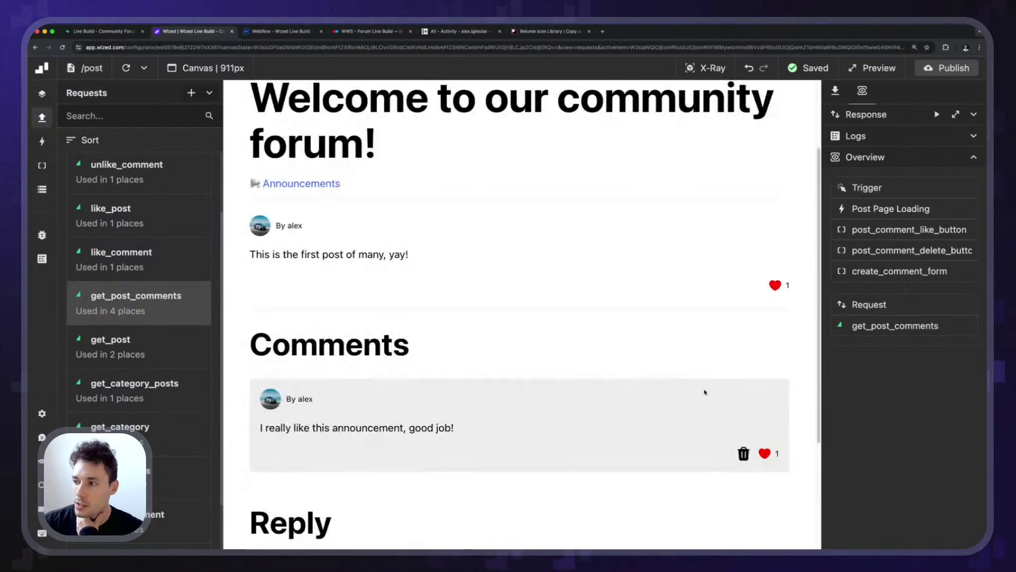
Collapse the Requests panel and navigate the canvas to the forum's sign-in page.
click(42, 117)
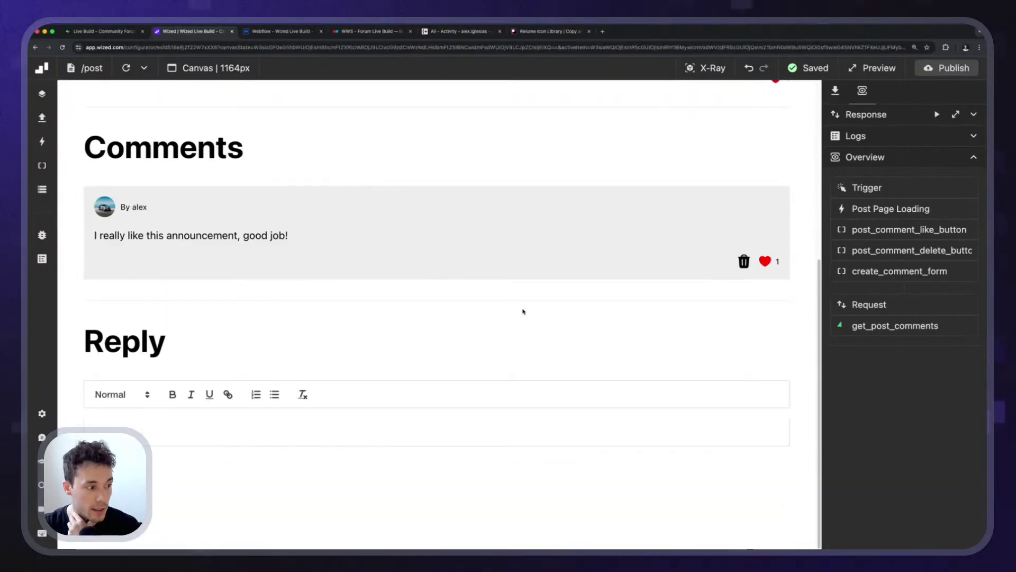
scroll(522, 311, up, 5)
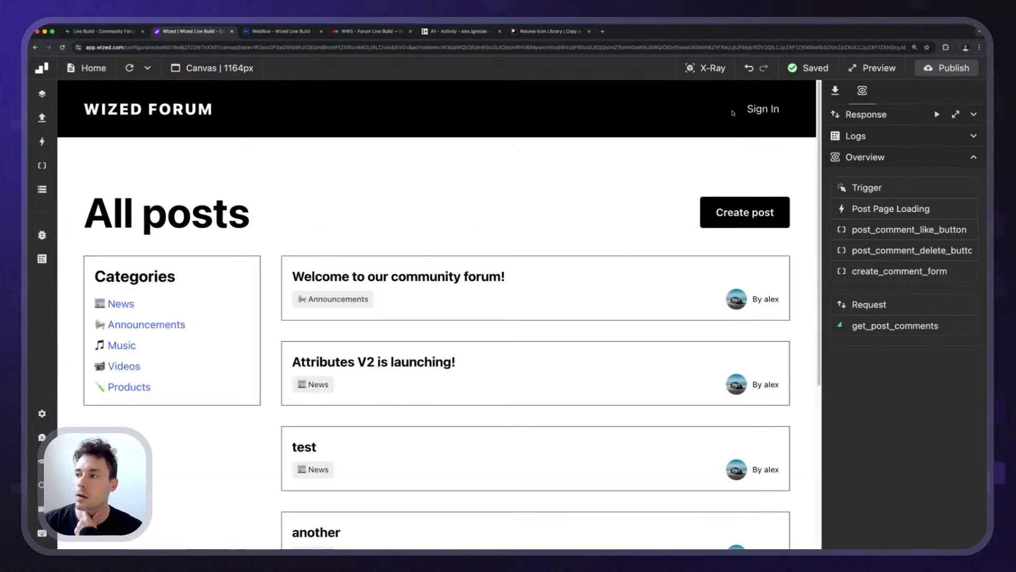
click(770, 113)
Sign up a second forum account with a new email address and password.
click(153, 239)
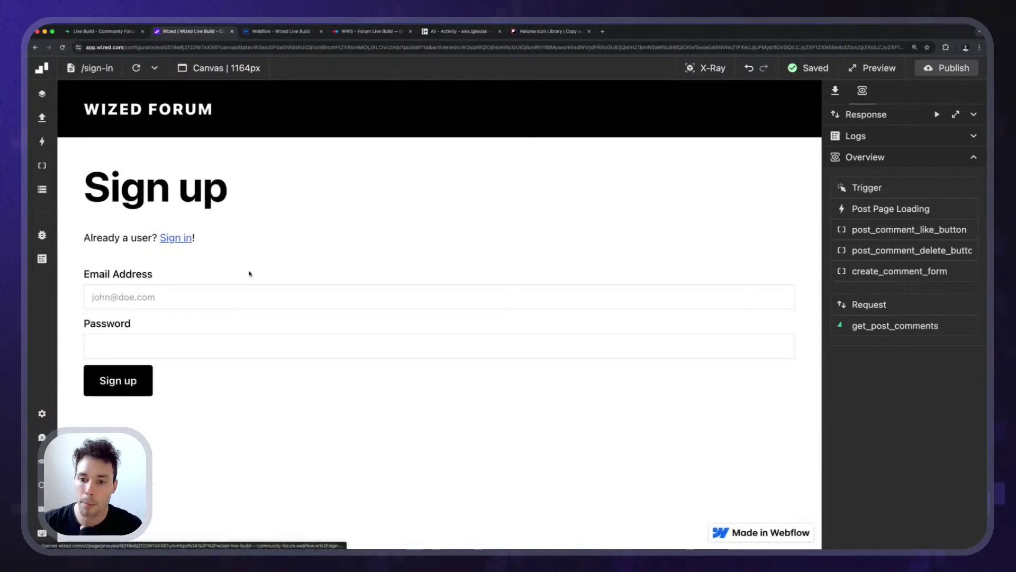
click(190, 292)
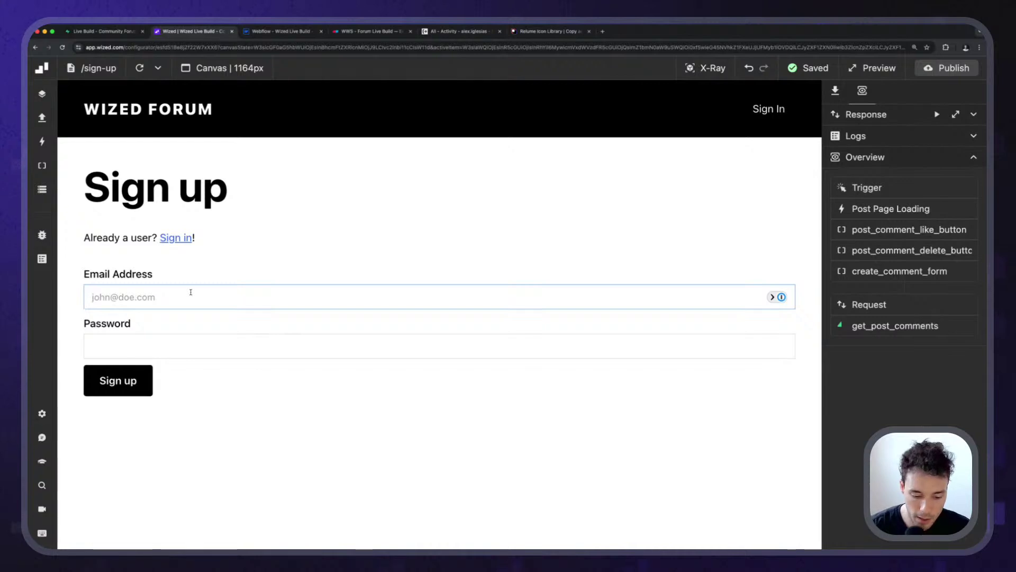
text(alexi)
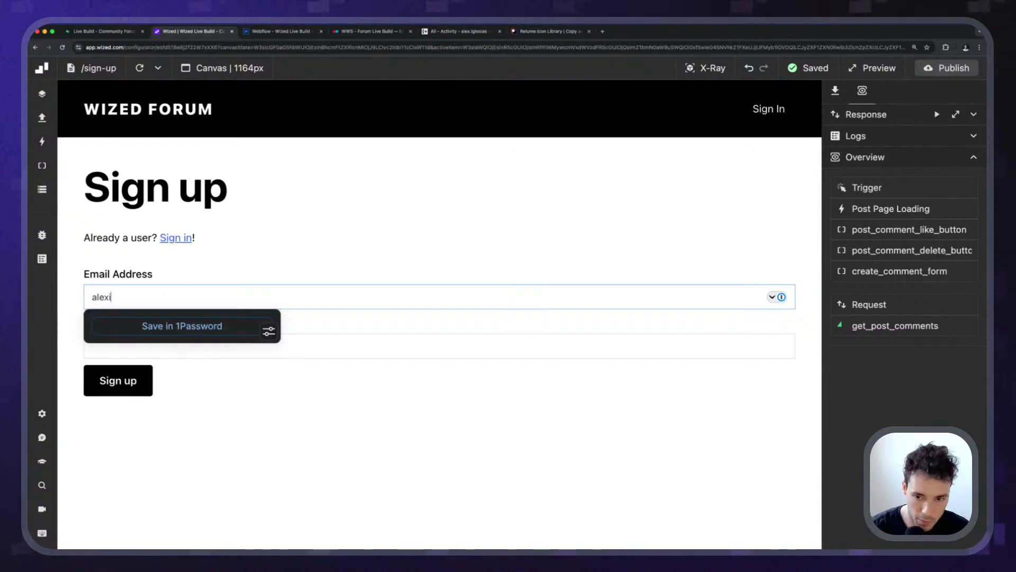
key(BackSpace)
key(BackSpace)
key(BackSpace)
key(BackSpace)
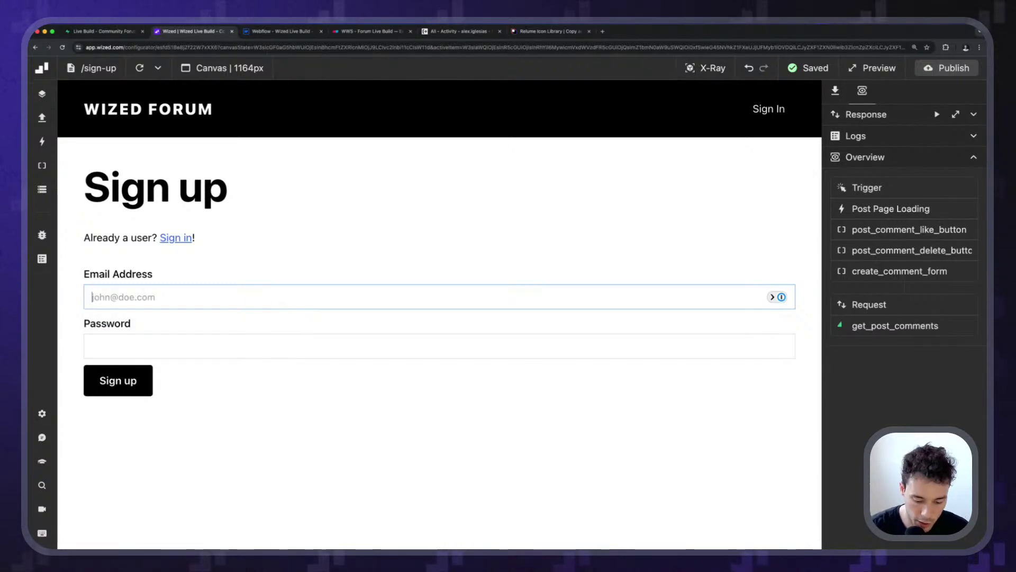
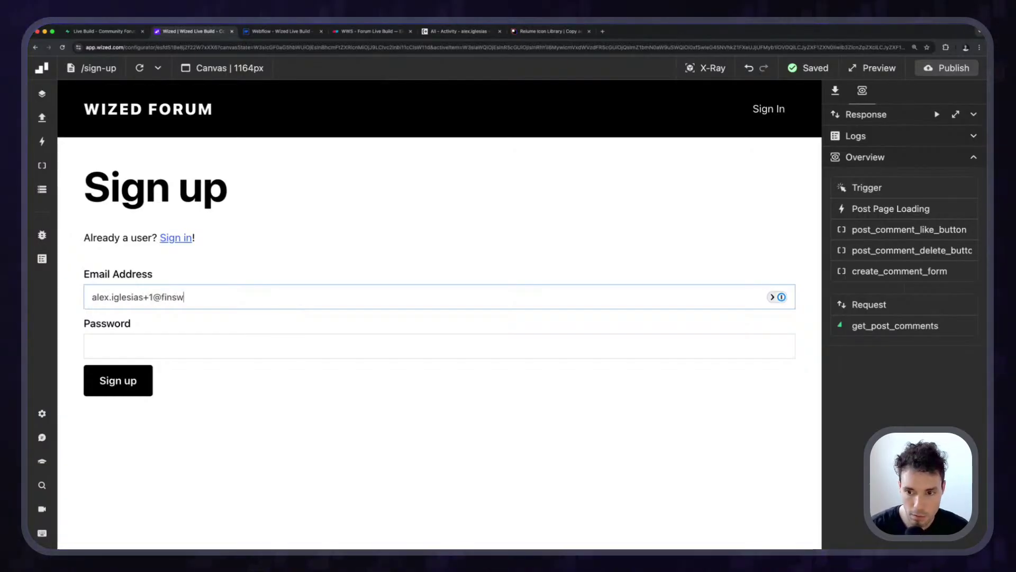
key(Tab)
text(pa)
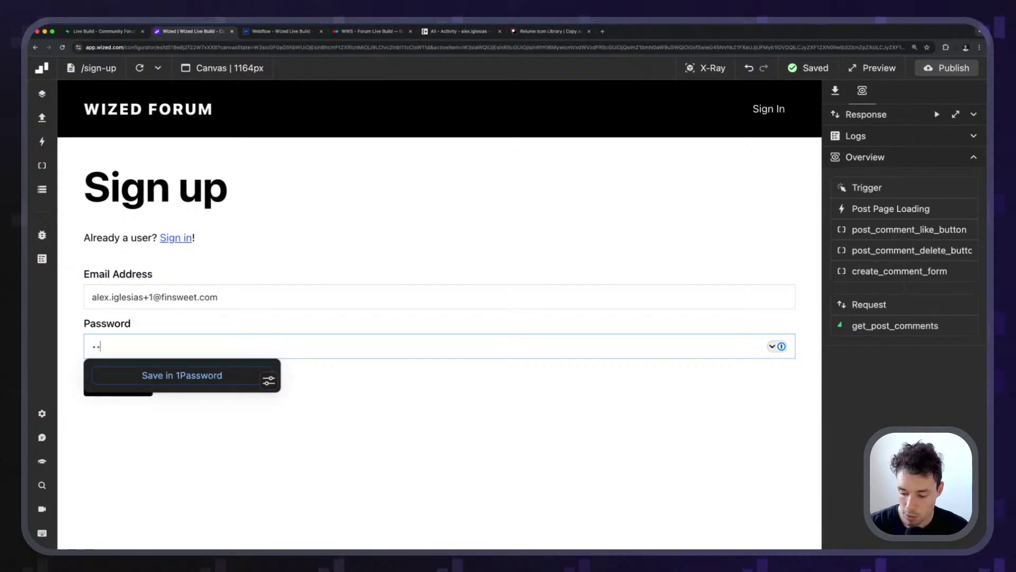
key(Return)
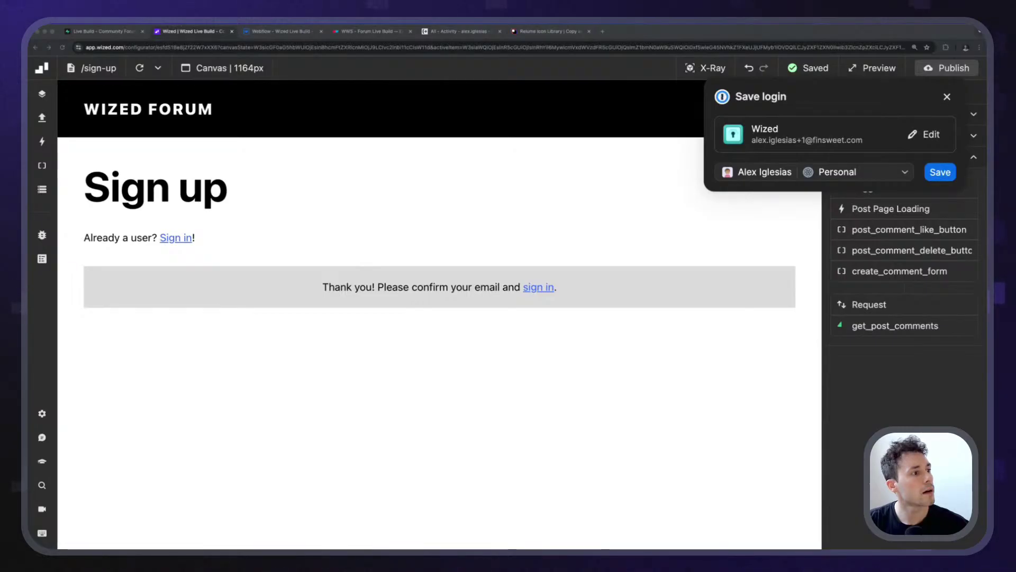
Sign in with the second account's email and password, dismissing the save-login prompt.
click(178, 211)
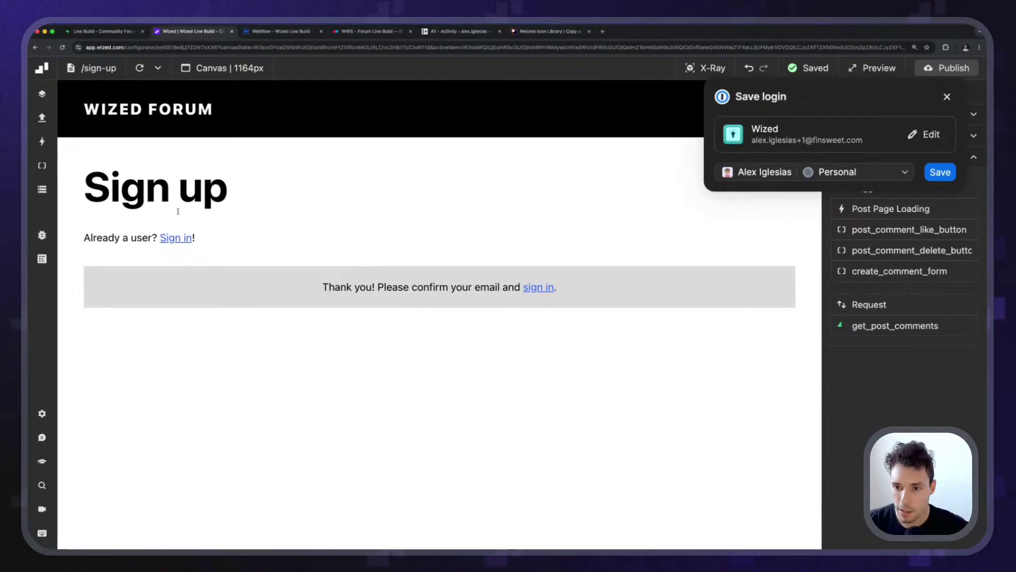
click(174, 241)
click(180, 297)
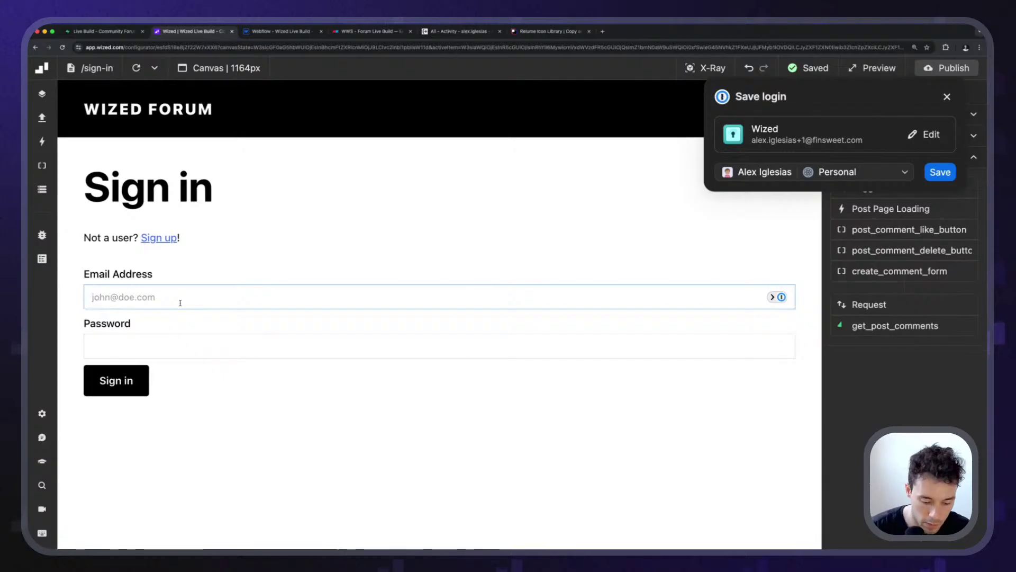
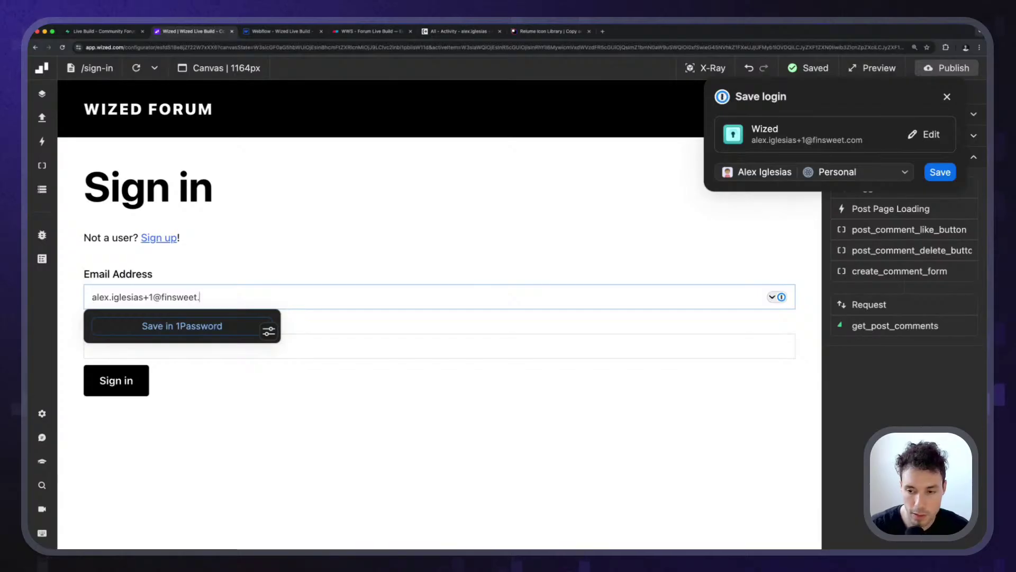
key(Tab)
text(•••••)
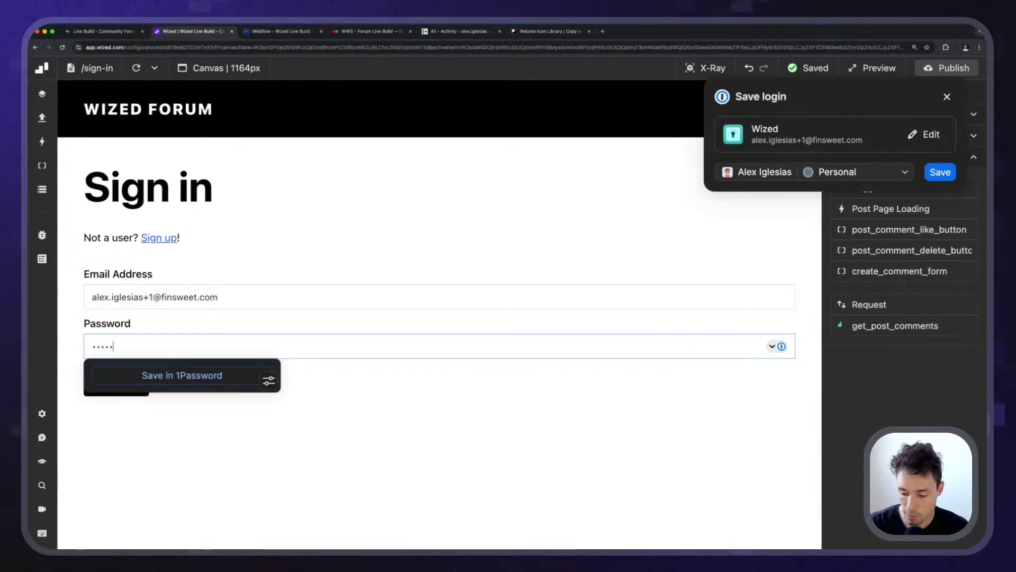
text(•••)
click(133, 373)
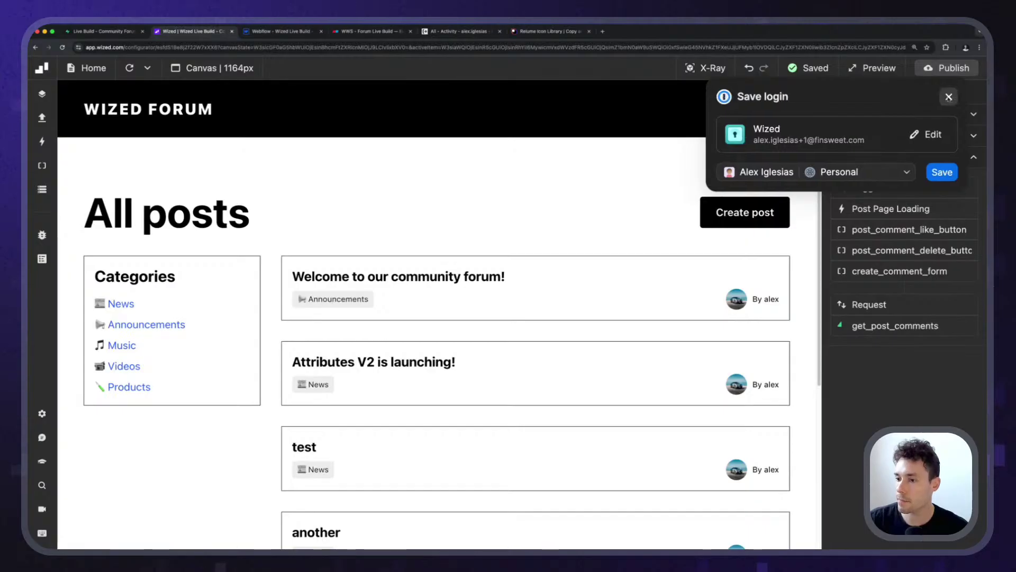
click(947, 97)
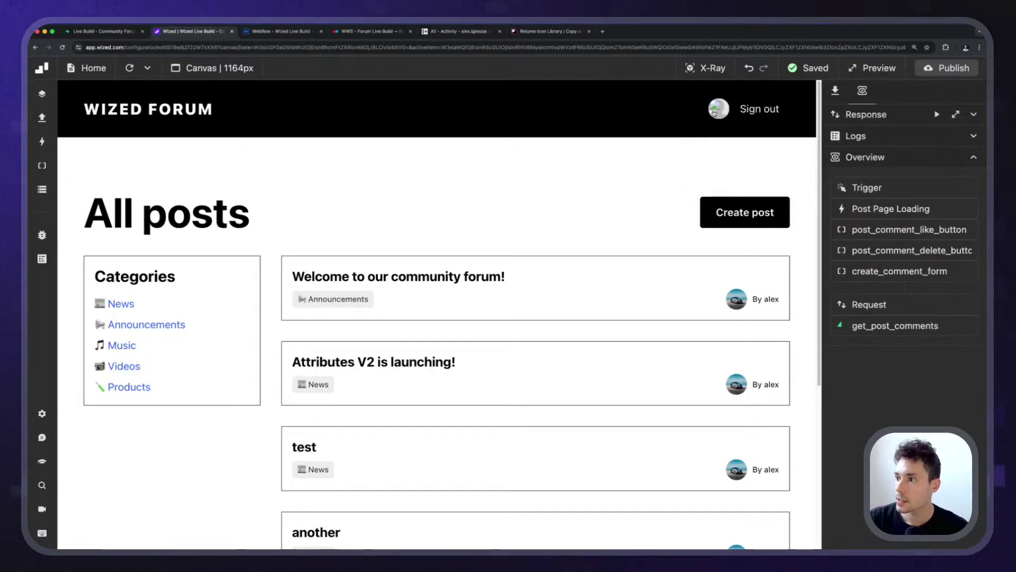
Set the profile username to 'random_user' and update it.
click(714, 111)
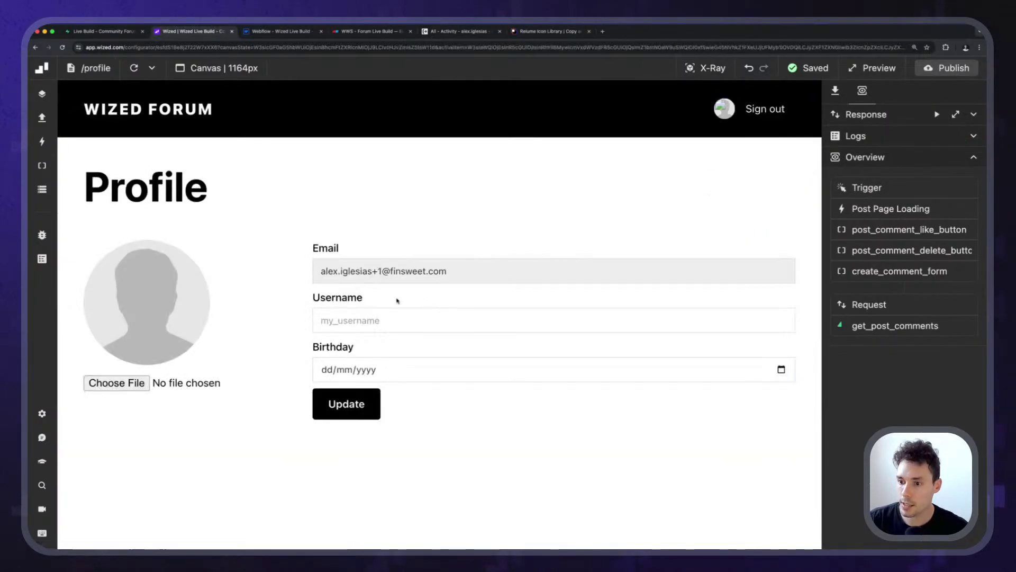
click(376, 320)
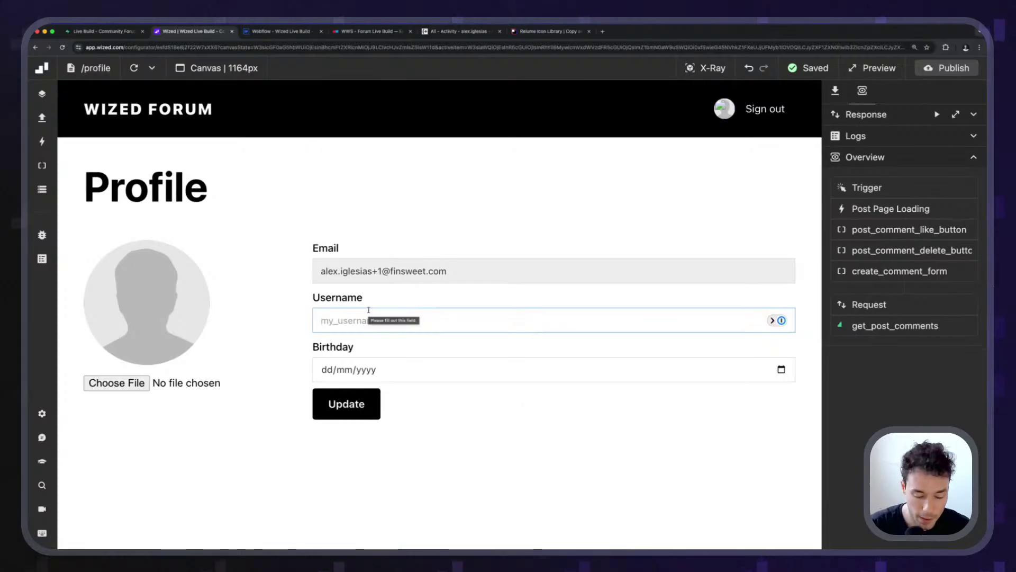
text(r)
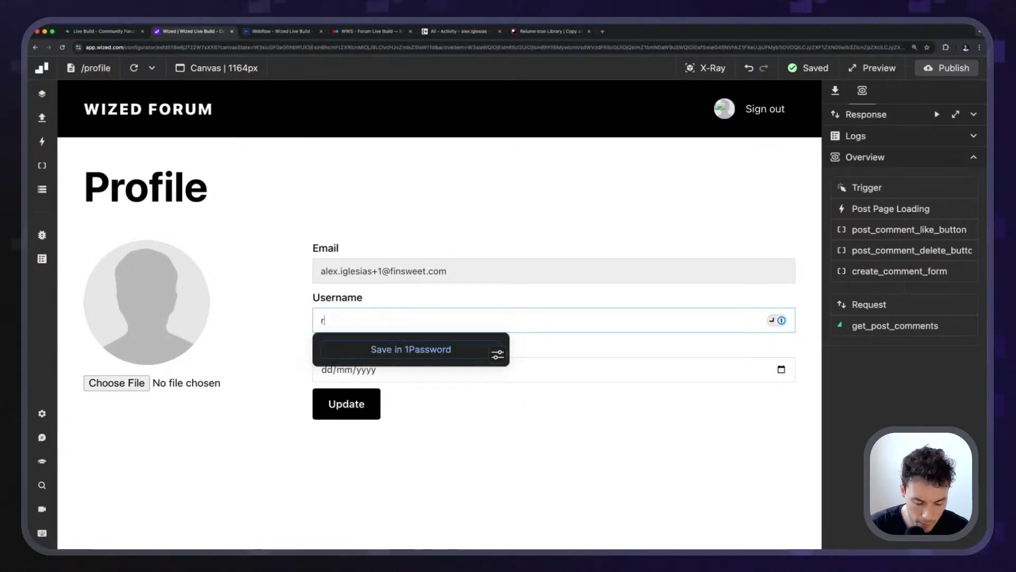
text(andom_user)
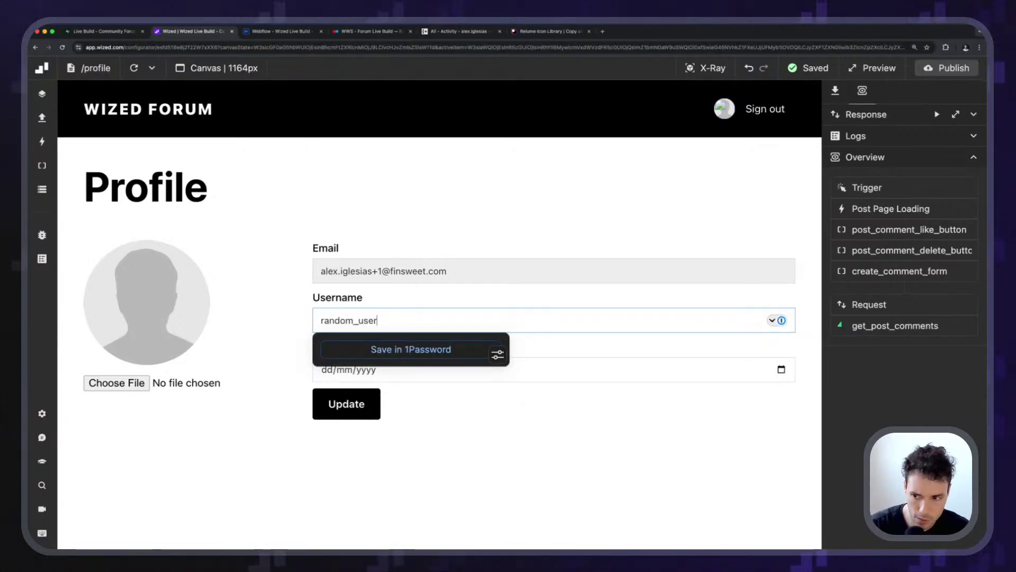
click(336, 404)
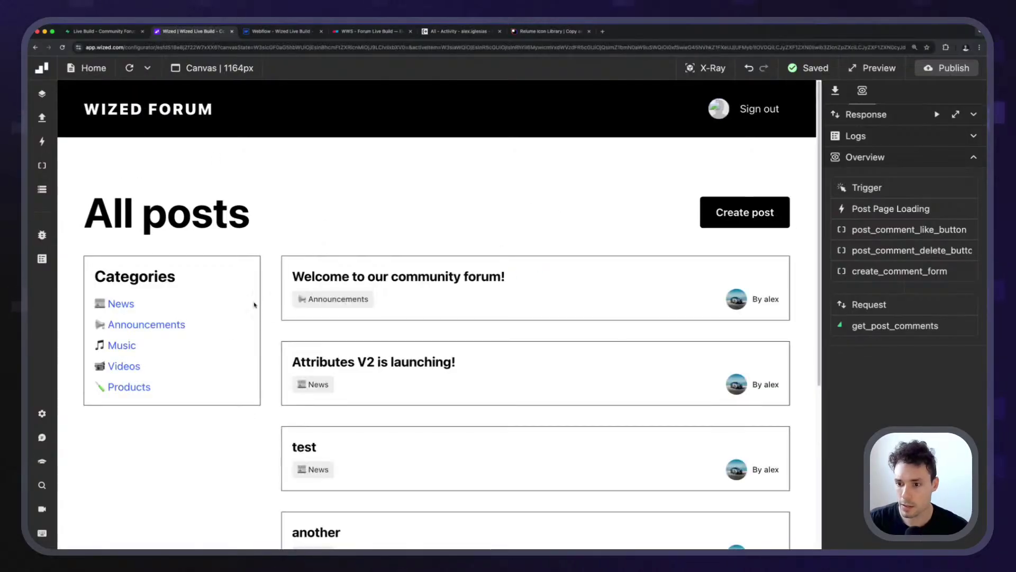
Open the 'Welcome to our community forum!' post in the preview and like it.
click(431, 283)
scroll(562, 325, down, 5)
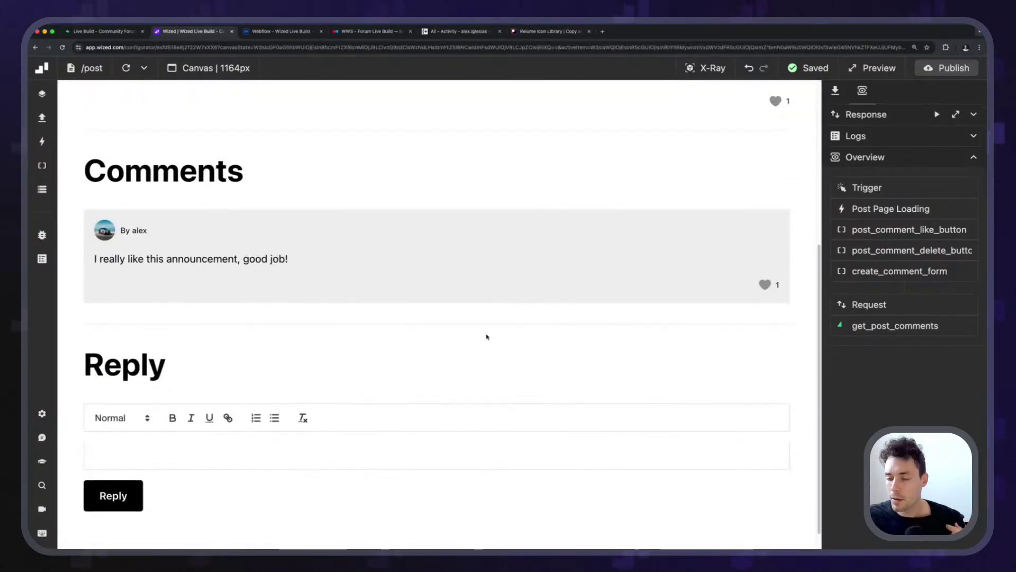
scroll(363, 320, up, 3)
scroll(363, 321, up, 1)
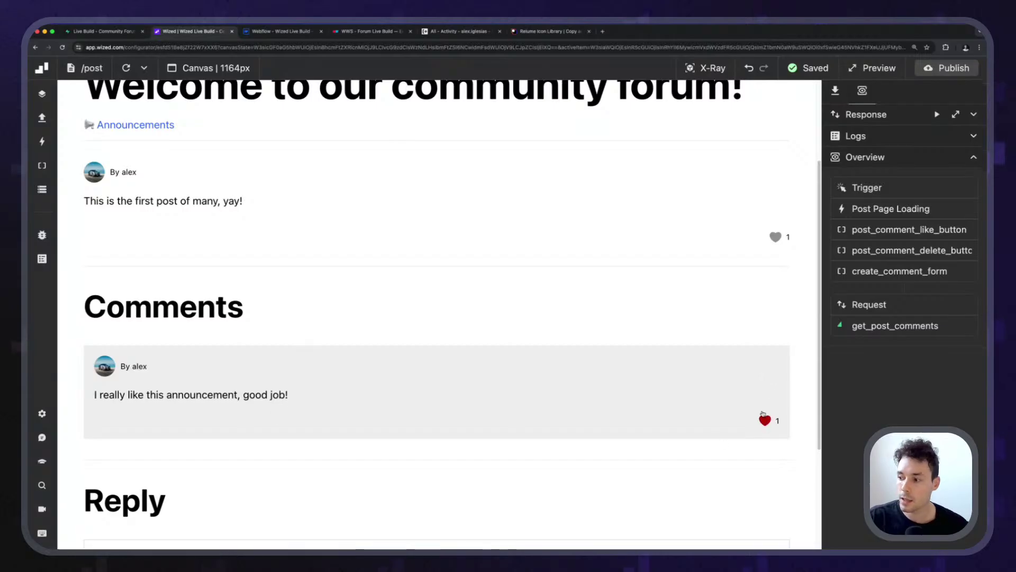
scroll(267, 268, up, 4)
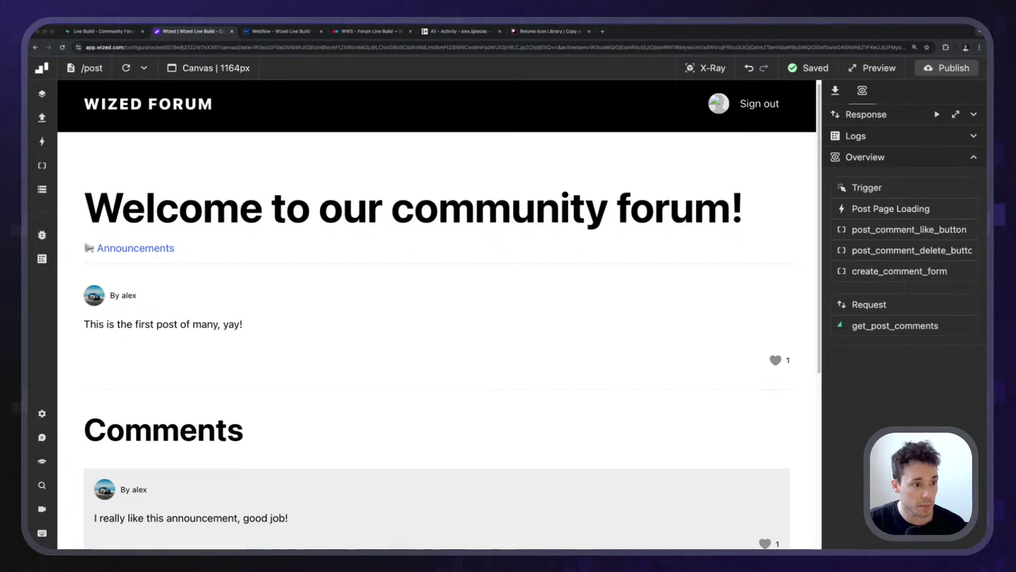
scroll(737, 435, down, 1)
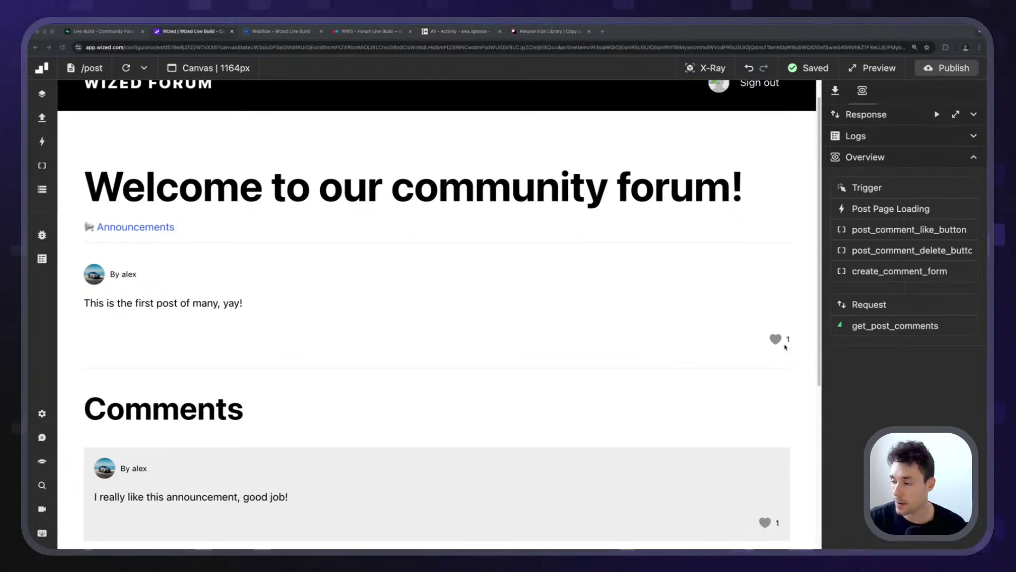
click(781, 339)
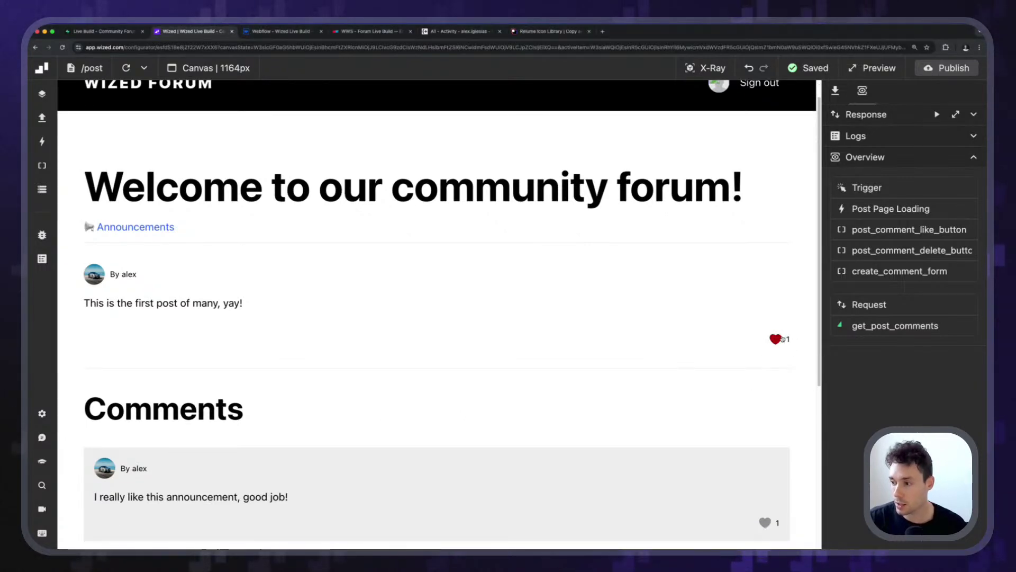
scroll(773, 354, down, 5)
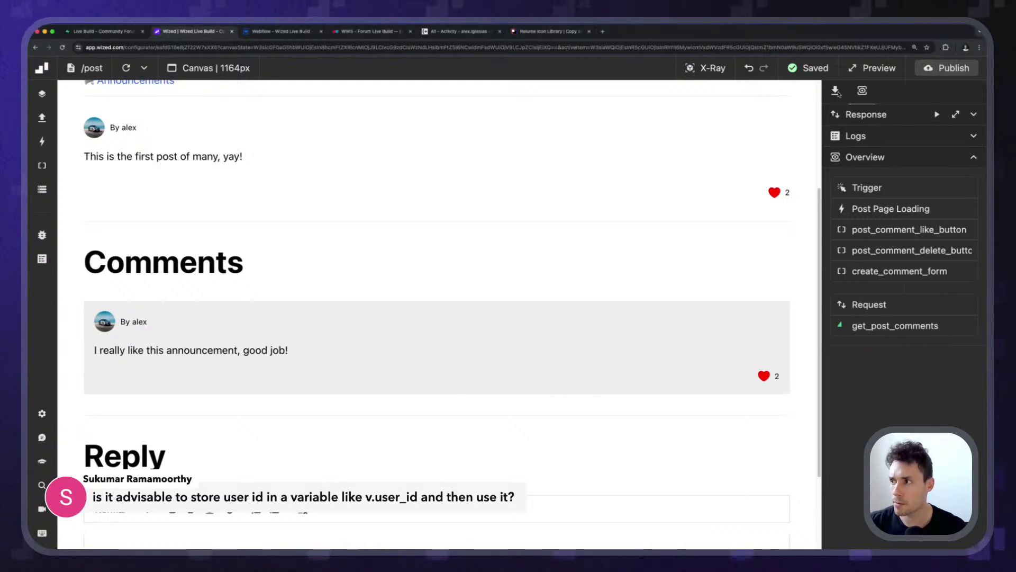
Inspect the post_id filter value code of the get_post_comments request.
click(875, 326)
scroll(876, 328, down, 10)
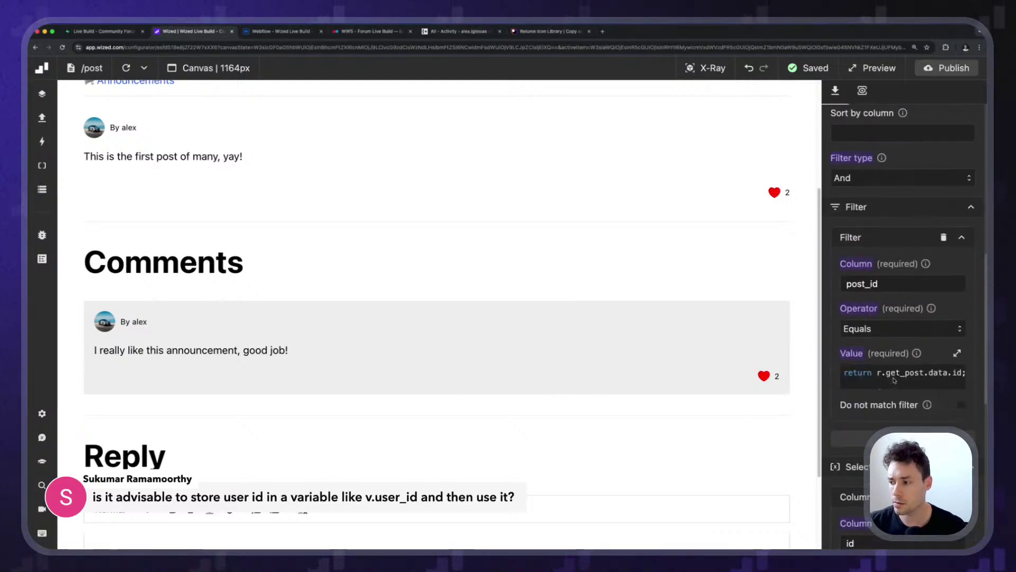
click(911, 344)
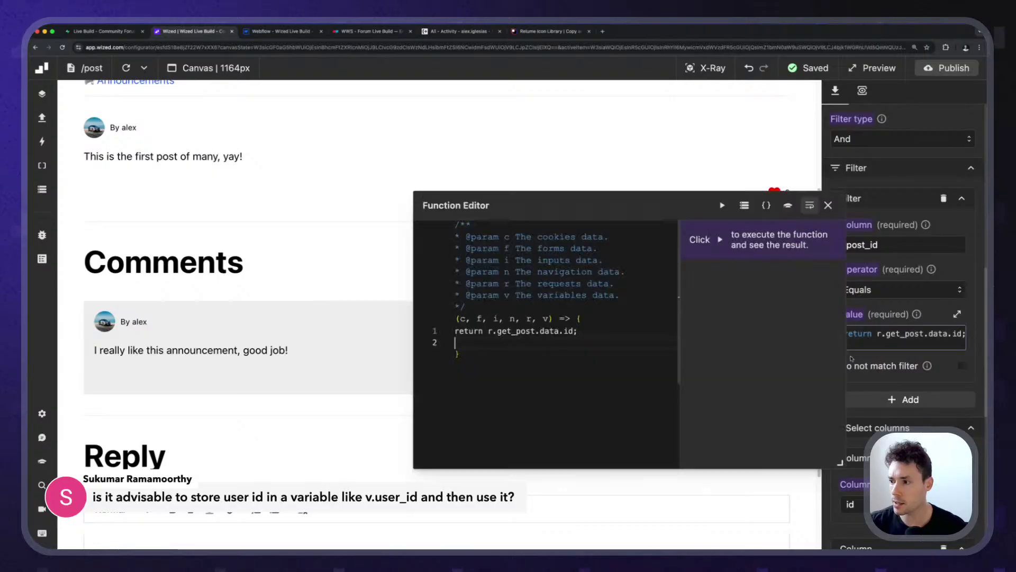
click(828, 206)
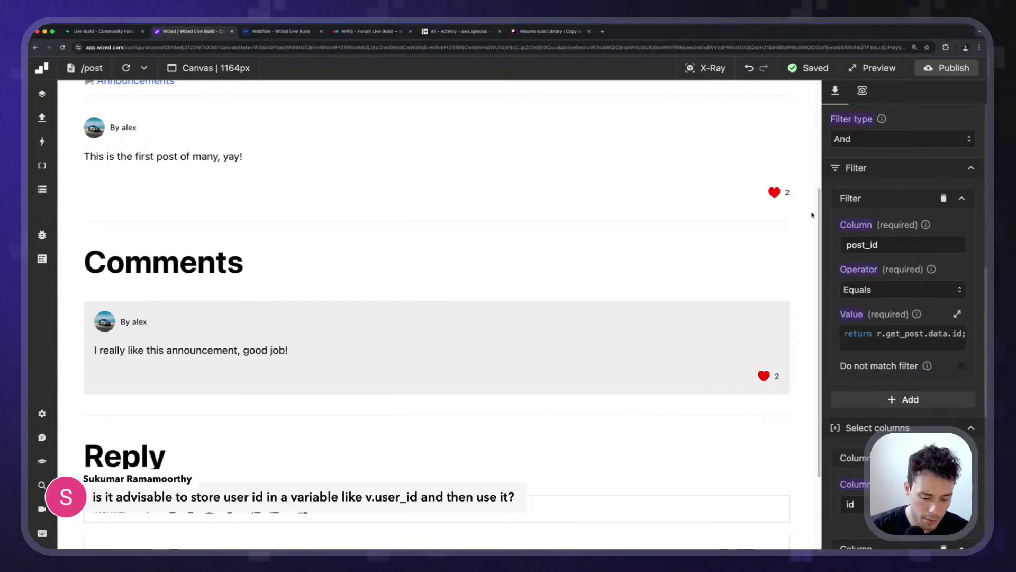
Search 'user.id', check how like_post's user_id value reads the logged-in user, then show the Data Store.
key(super+k)
text(user.id)
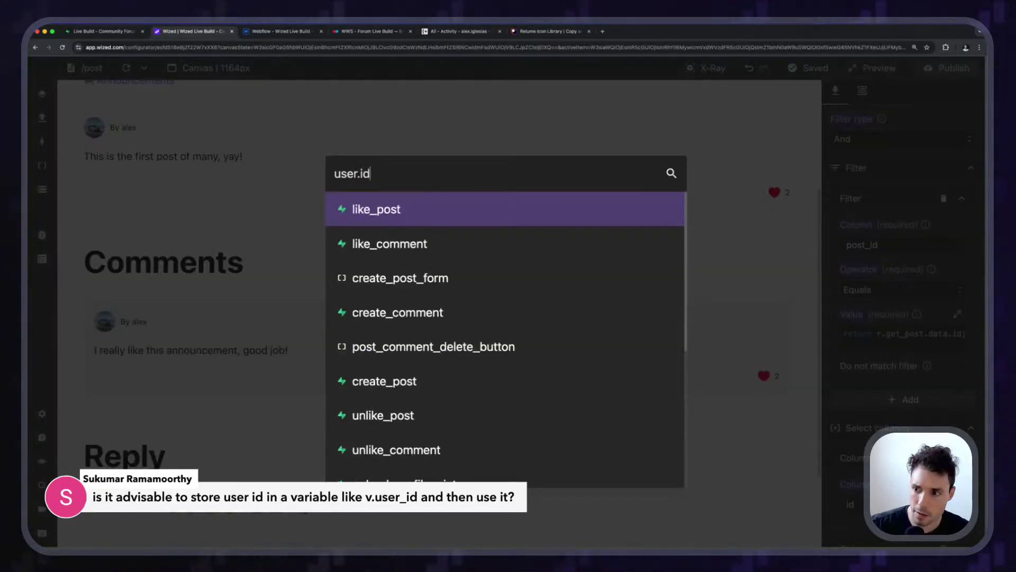
click(401, 214)
click(905, 229)
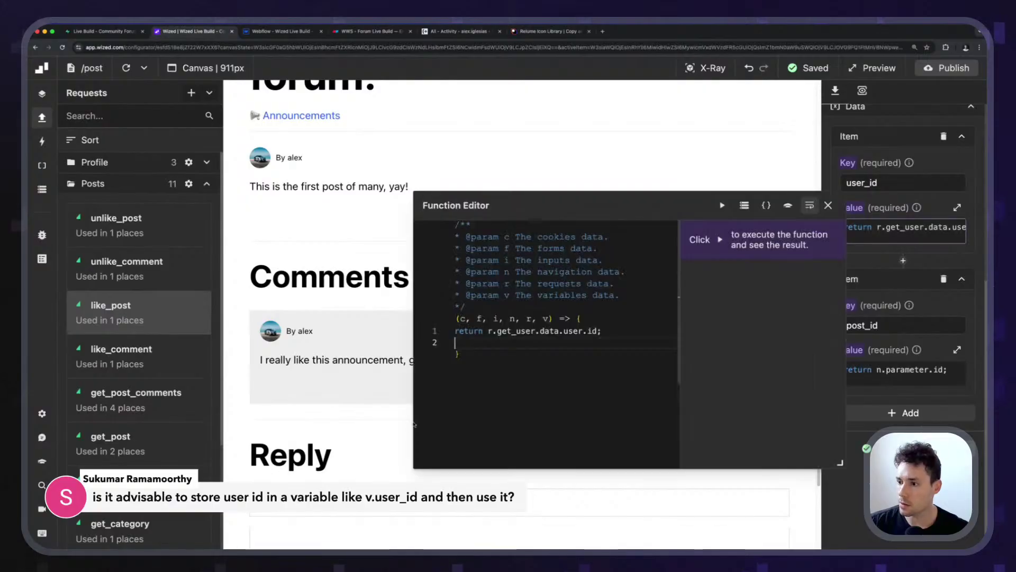
click(621, 330)
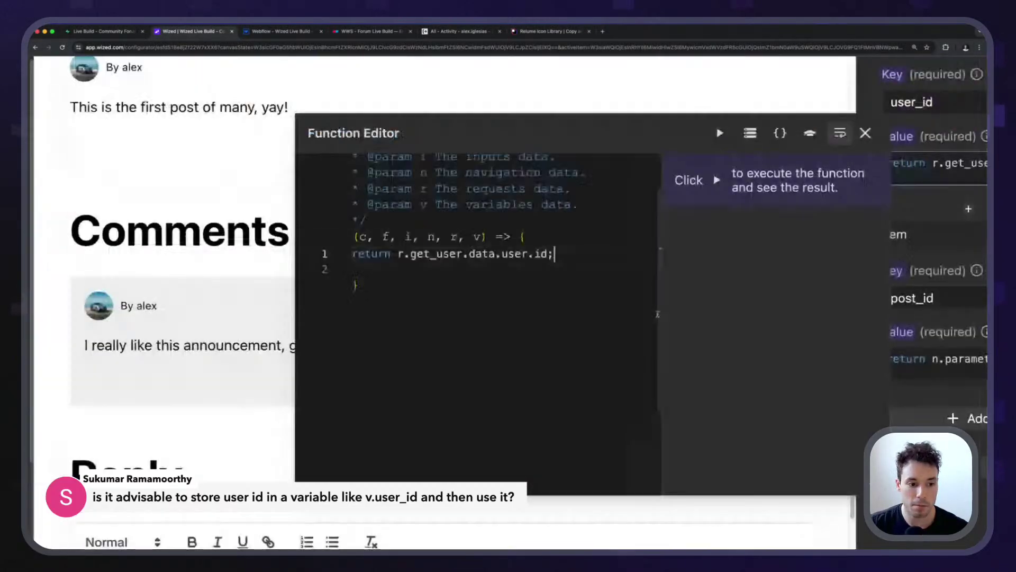
scroll(524, 315, up, 5)
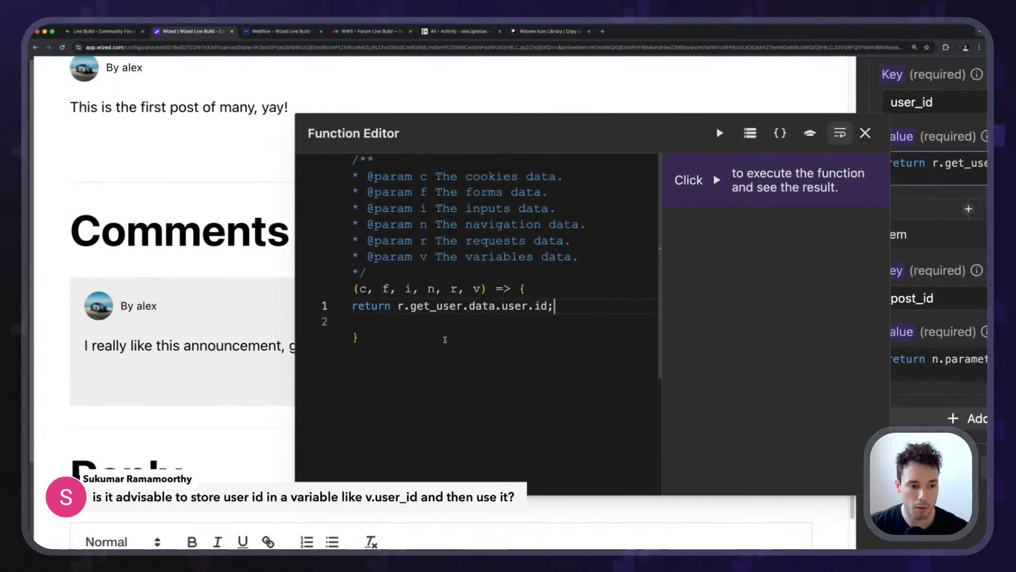
click(864, 133)
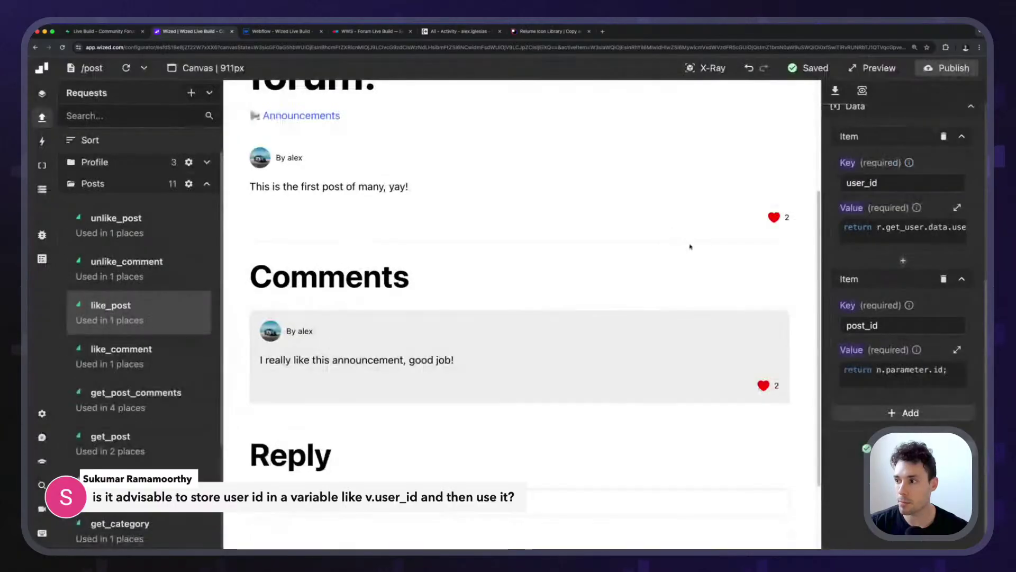
click(42, 189)
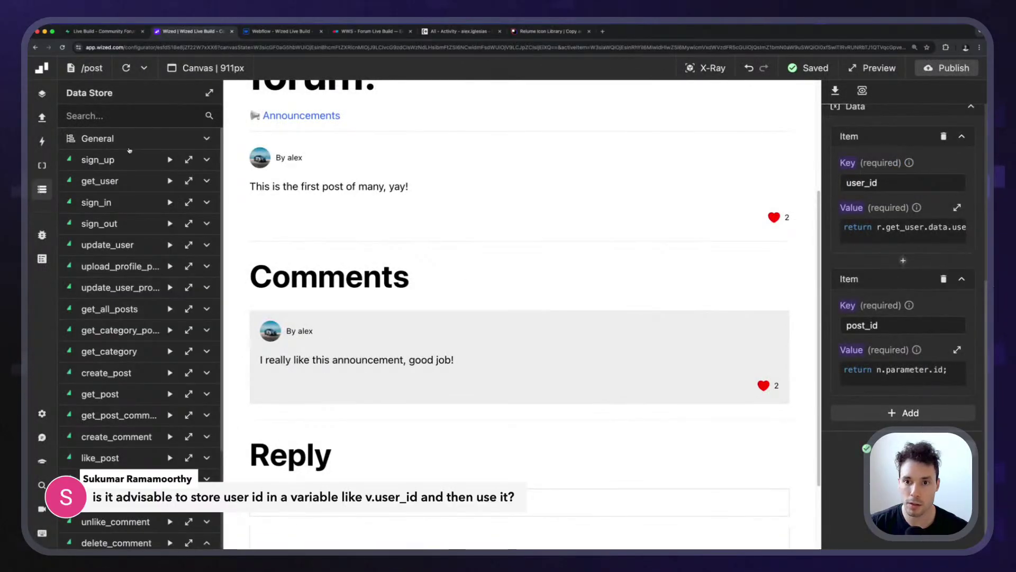
Add a user_id variable with initial value r.get_user.data.user.id;.
click(129, 147)
click(187, 166)
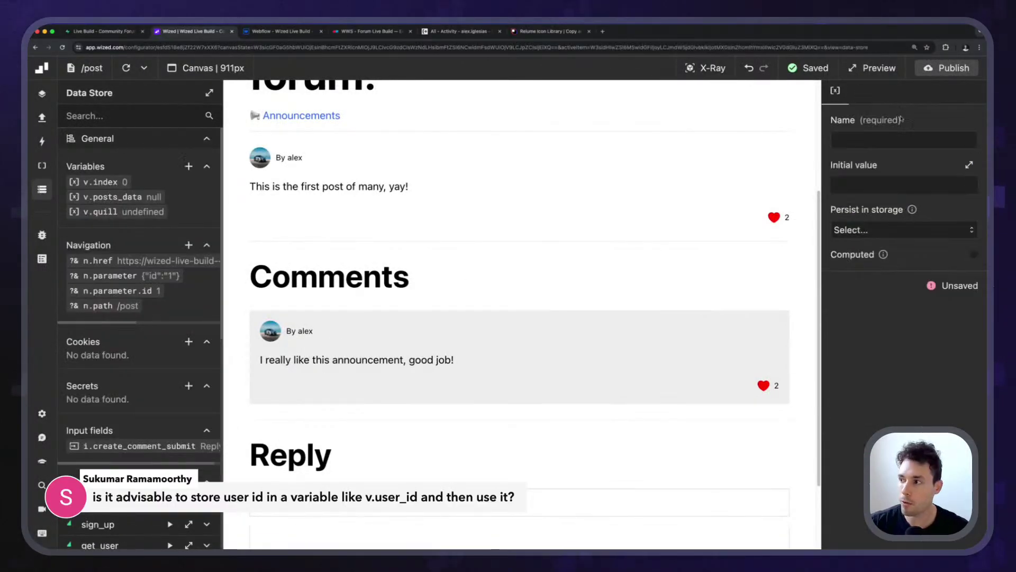
click(875, 136)
text(user_)
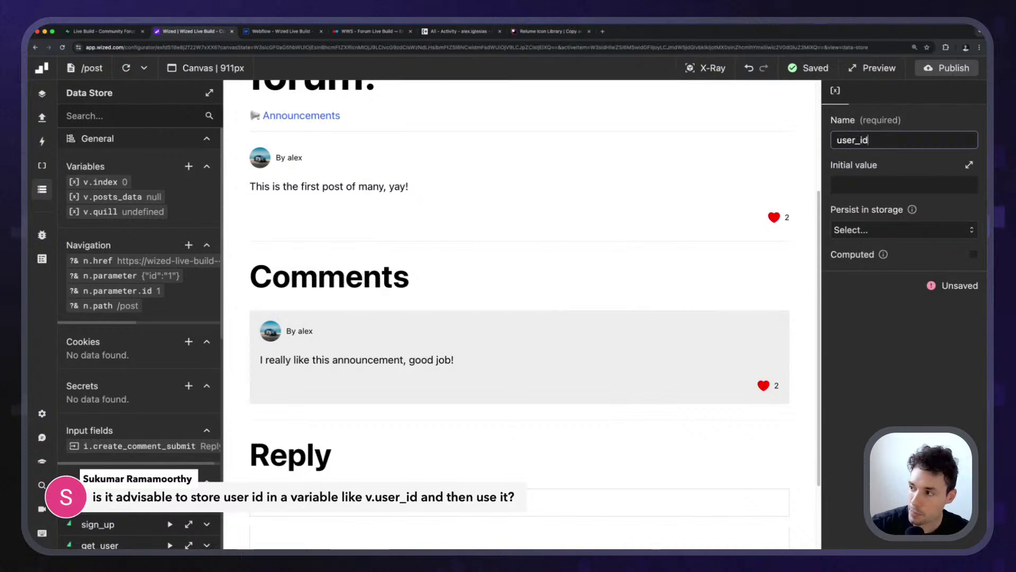
text(id)
click(905, 184)
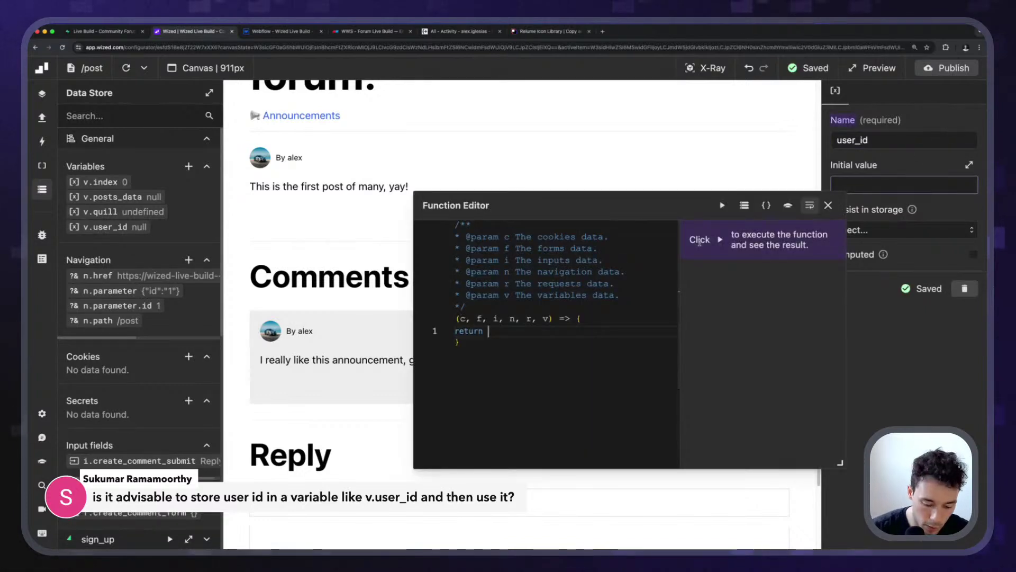
text(r.get)
key(Up)
key(Return)
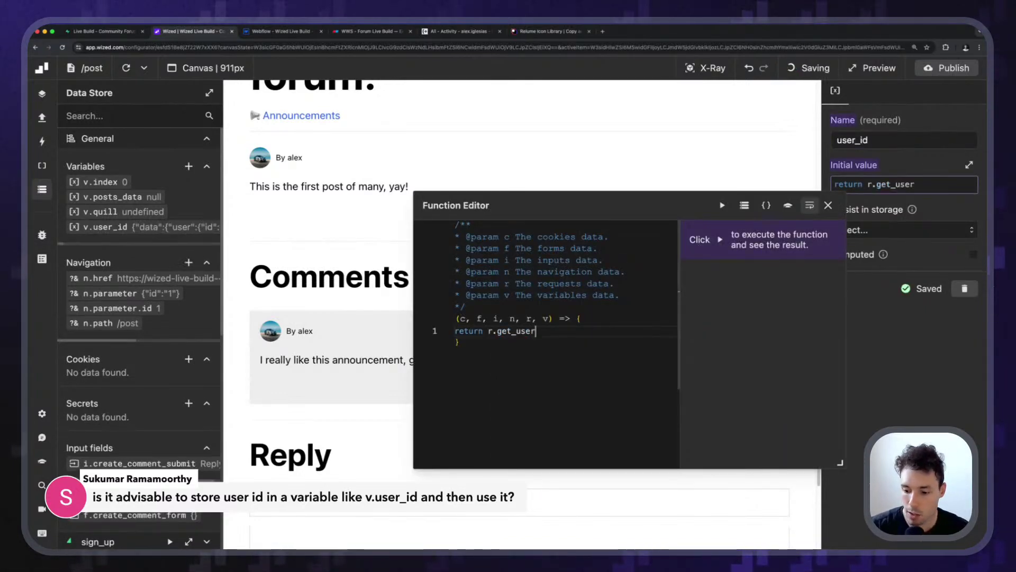
text(.data.user.)
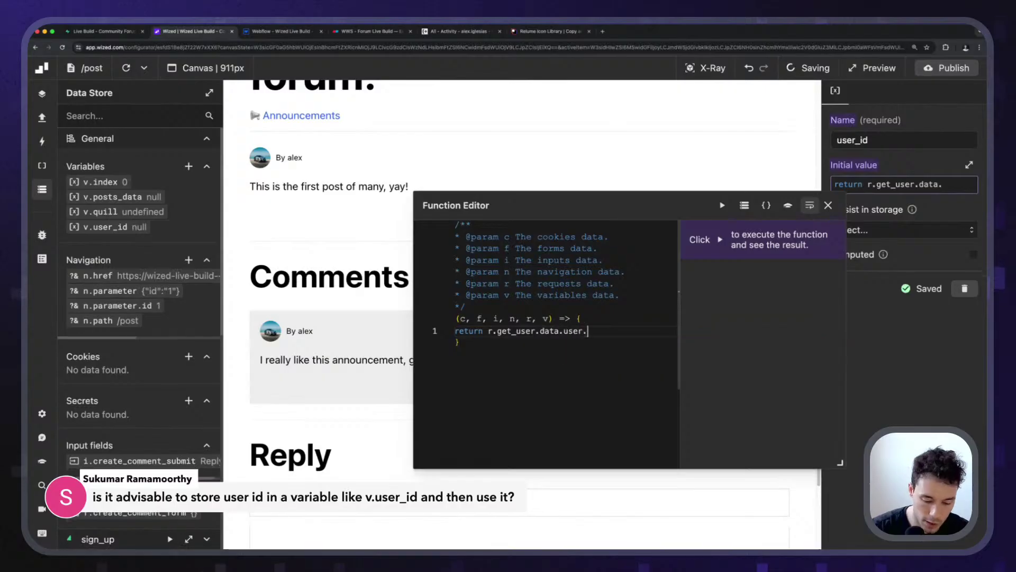
text(id;)
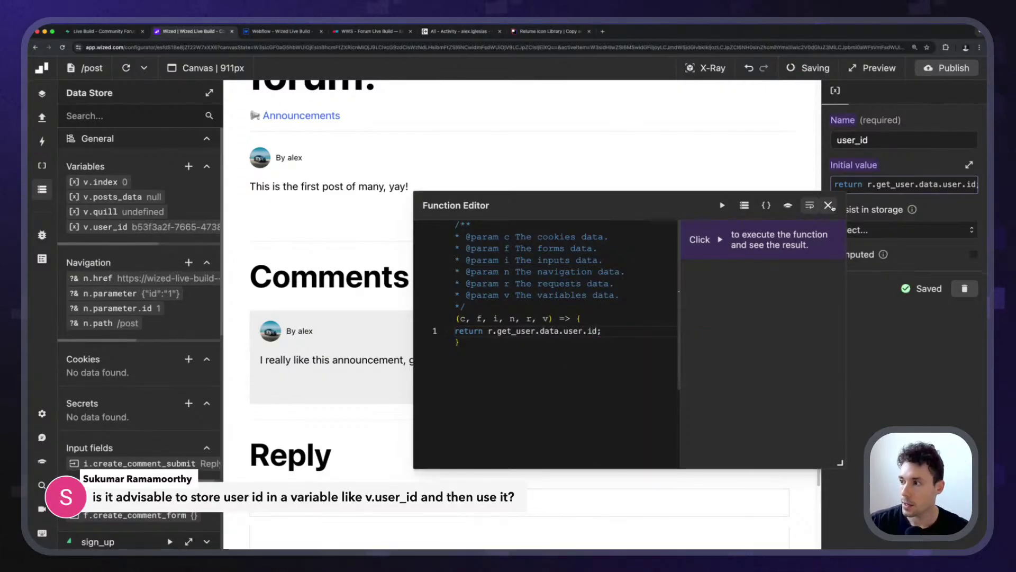
click(828, 205)
Make user_id a computed variable and widen the Data Store panel to read its value.
scroll(986, 255, up, 5)
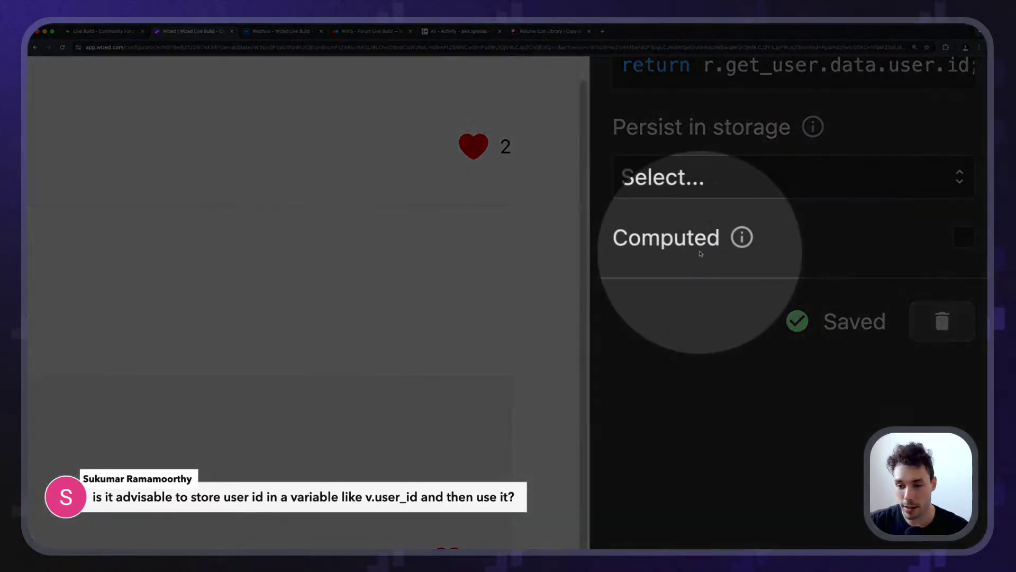
scroll(741, 250, down, 5)
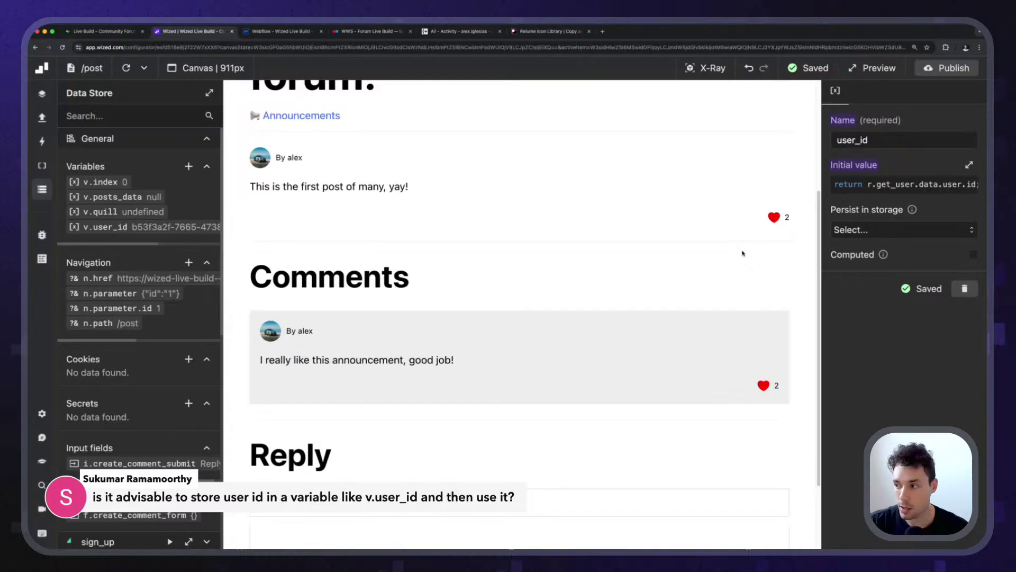
click(974, 255)
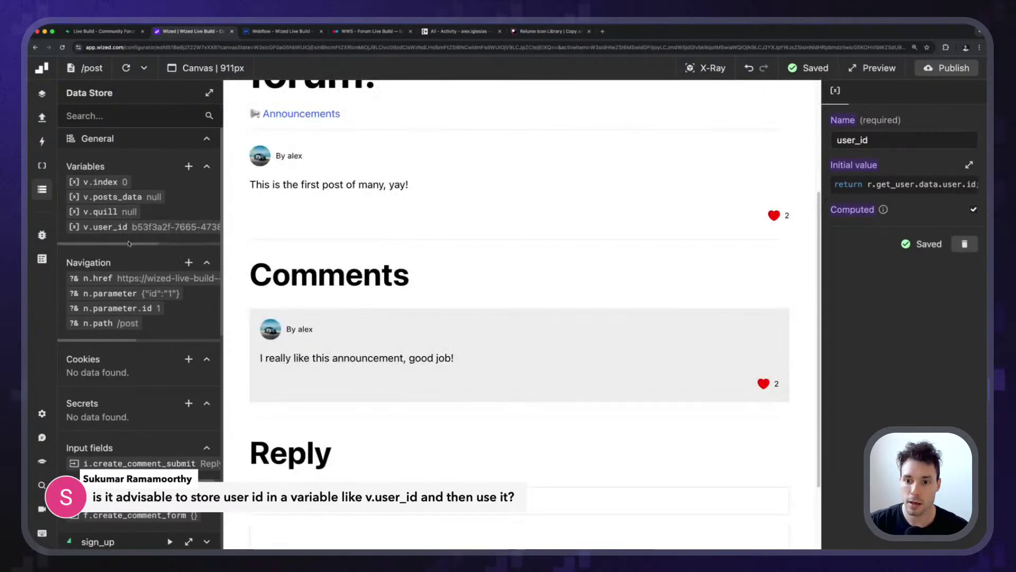
scroll(129, 243, right, 3)
scroll(128, 242, left, 3)
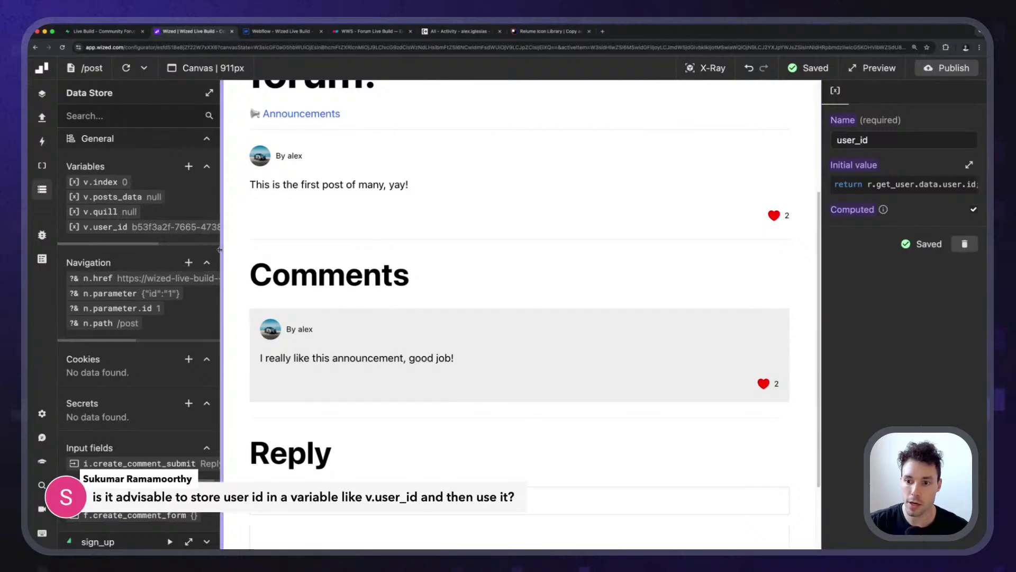
drag(221, 249, 349, 250)
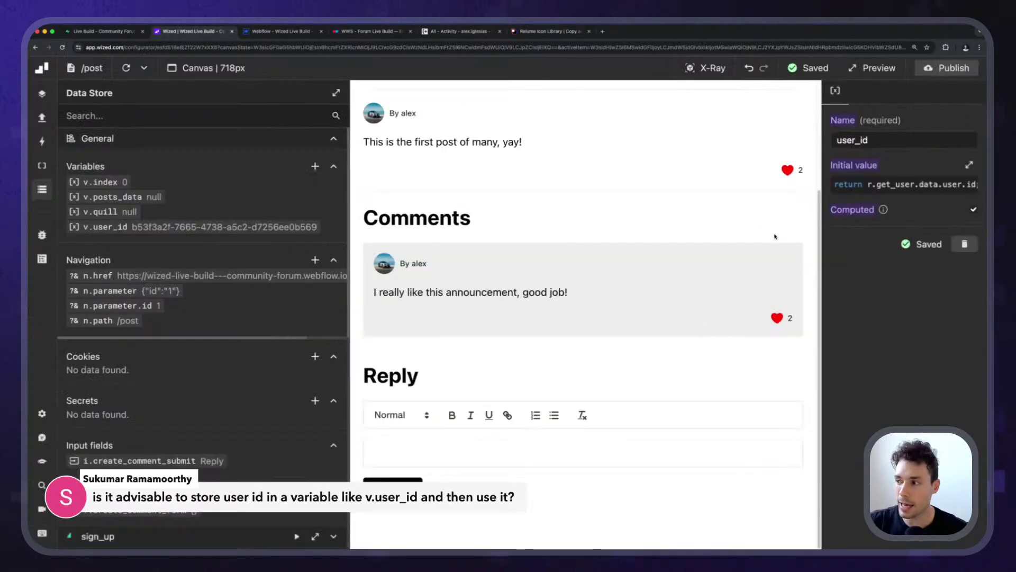
Recheck user_id's initial value code, switch Computed off, and reload the canvas preview.
click(776, 235)
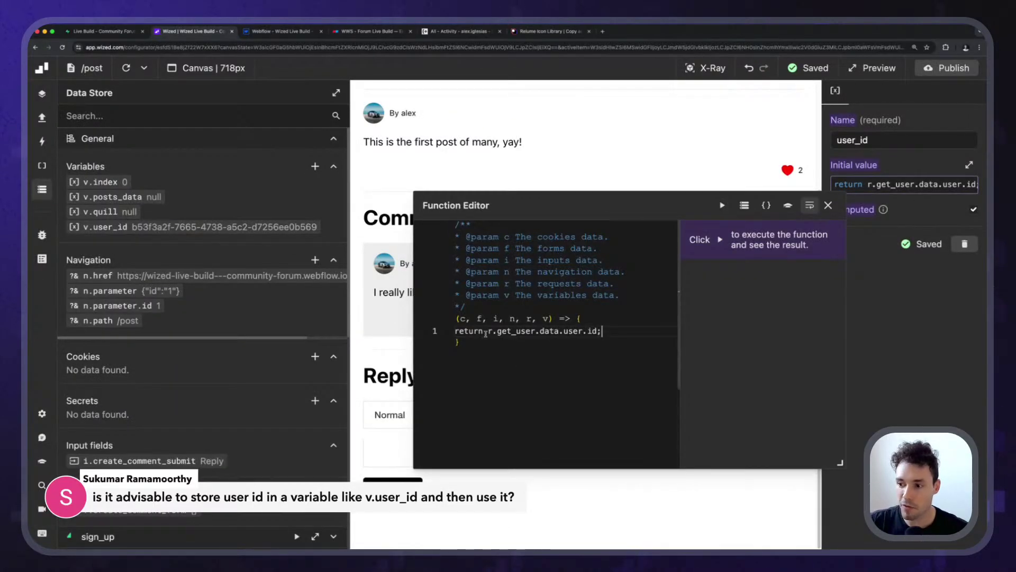
click(828, 206)
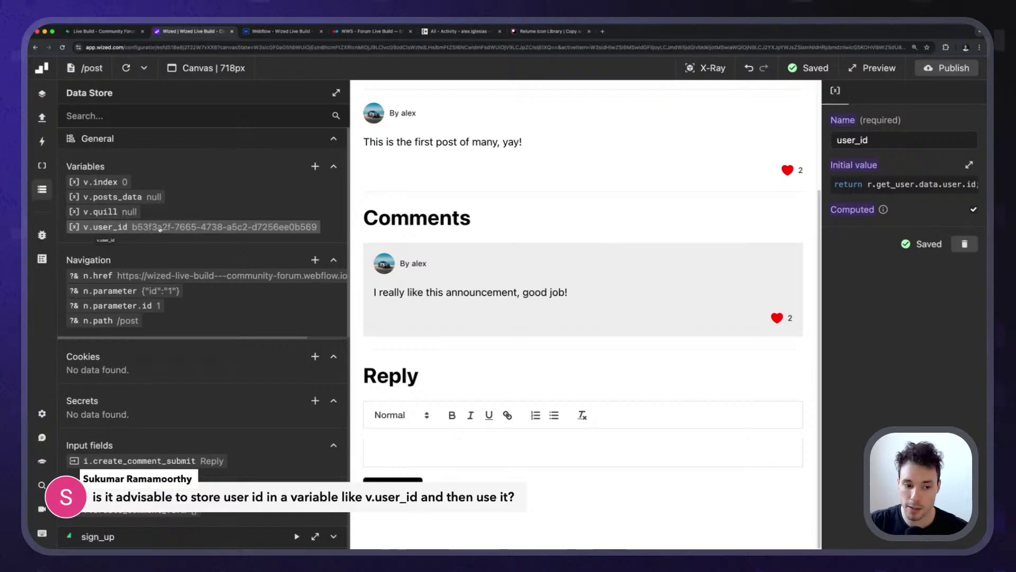
click(914, 191)
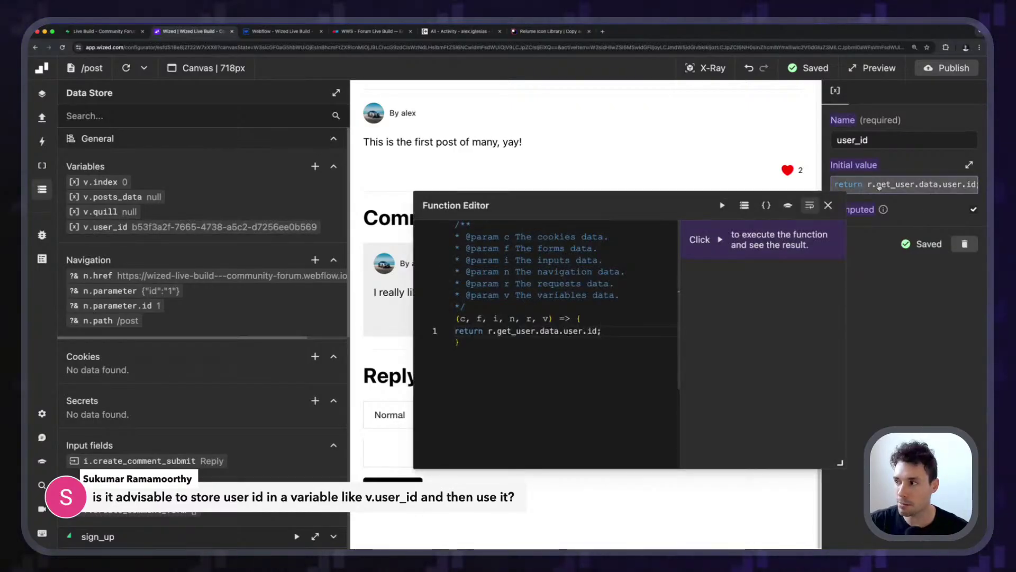
click(842, 166)
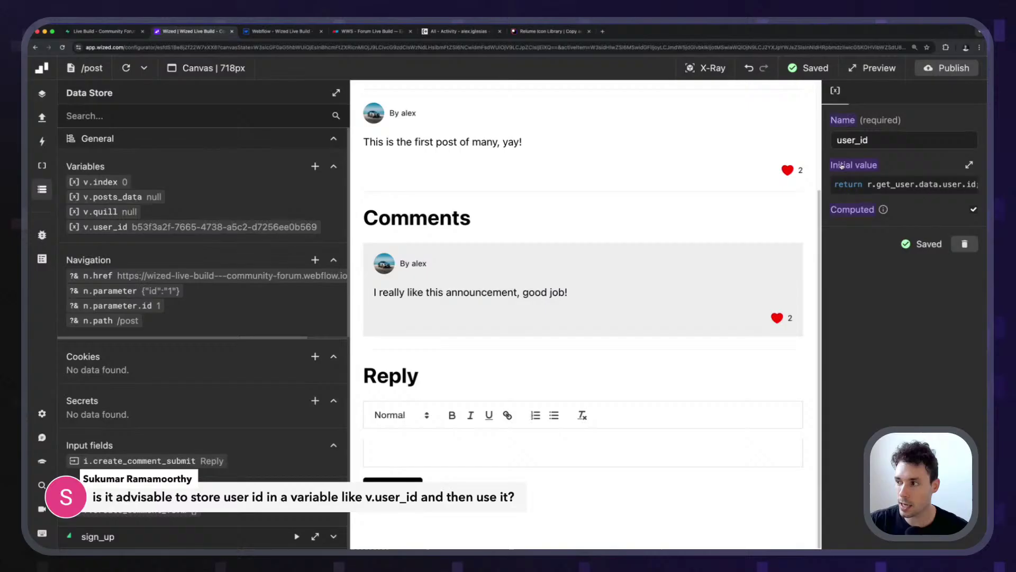
click(974, 209)
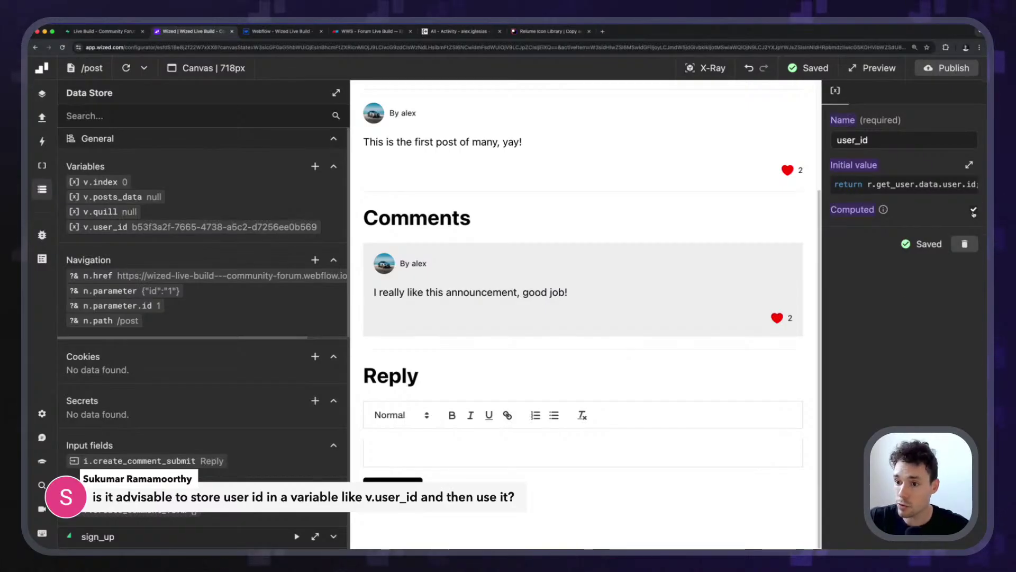
click(126, 68)
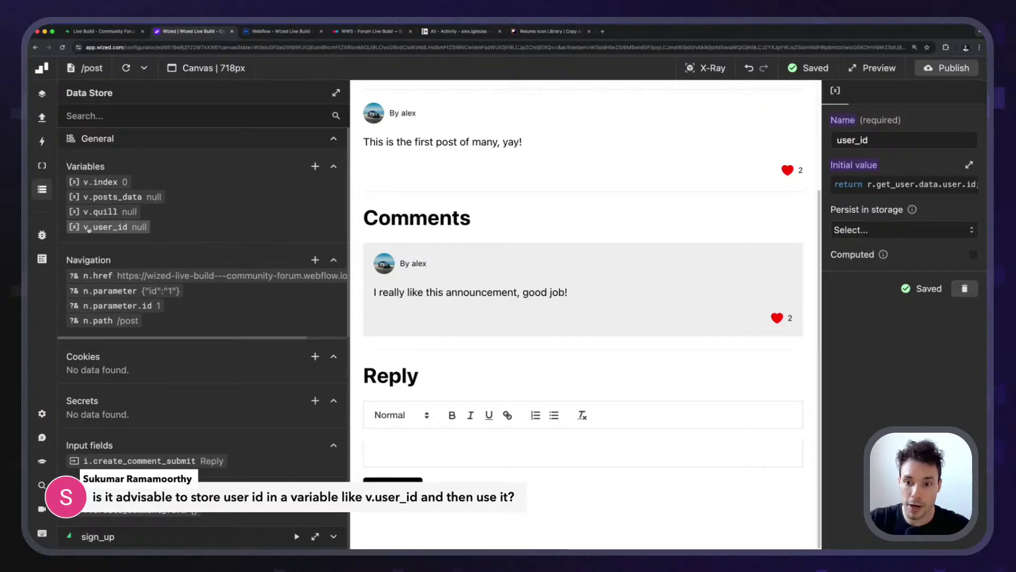
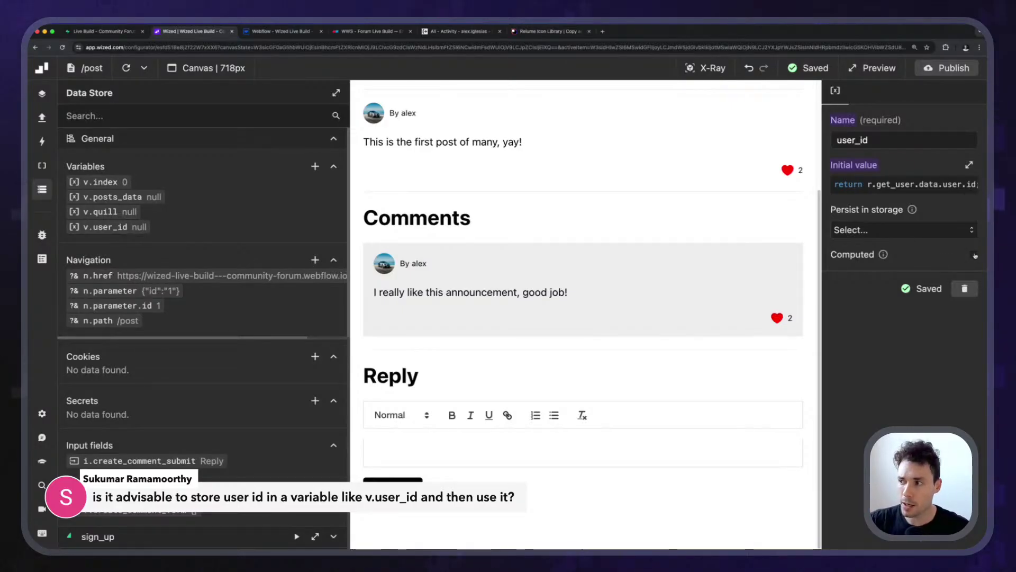
Make user_id computed from r.get_user.data.user.id, reload the preview, and copy that expression.
click(946, 184)
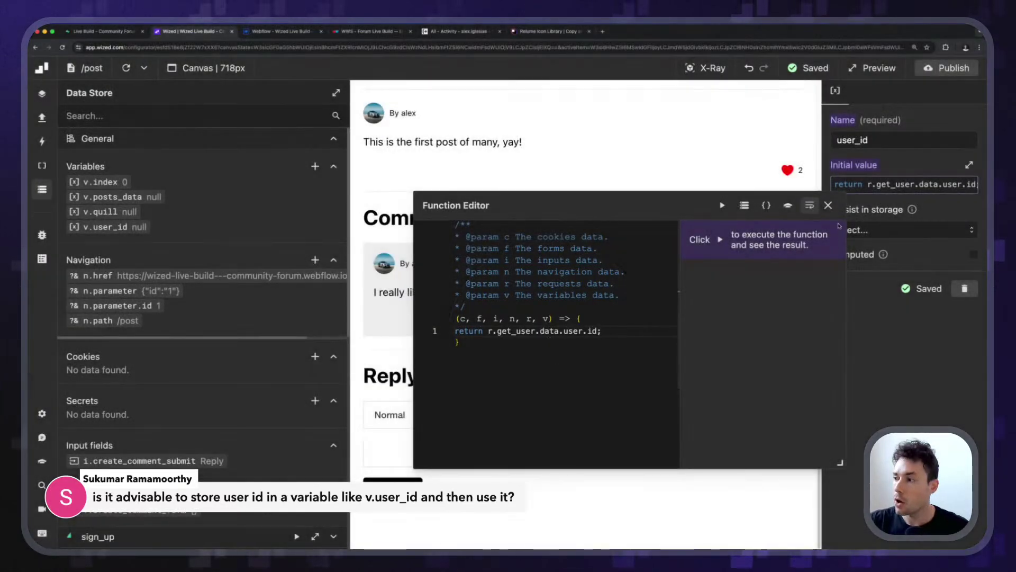
click(828, 205)
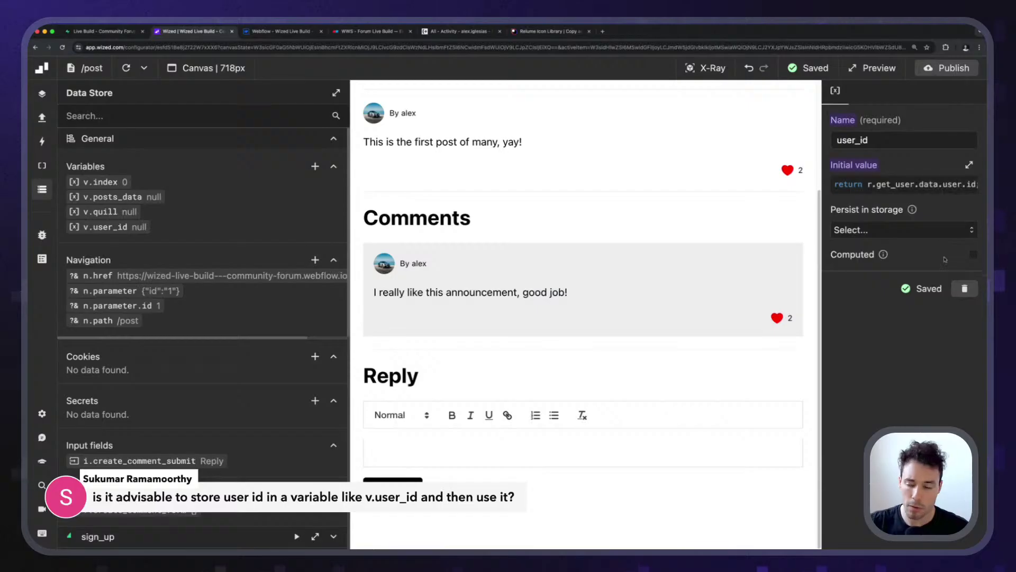
click(974, 257)
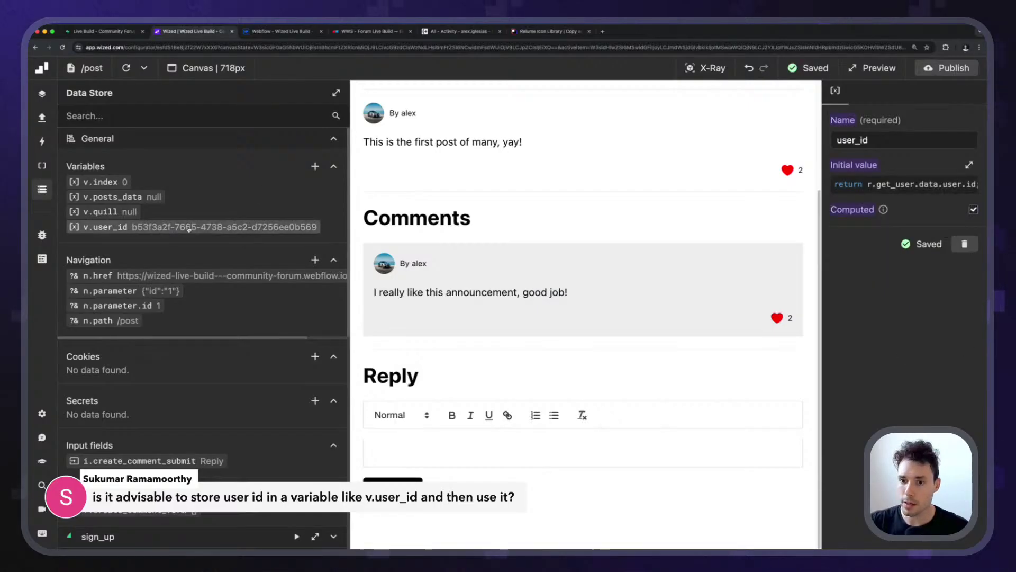
click(123, 74)
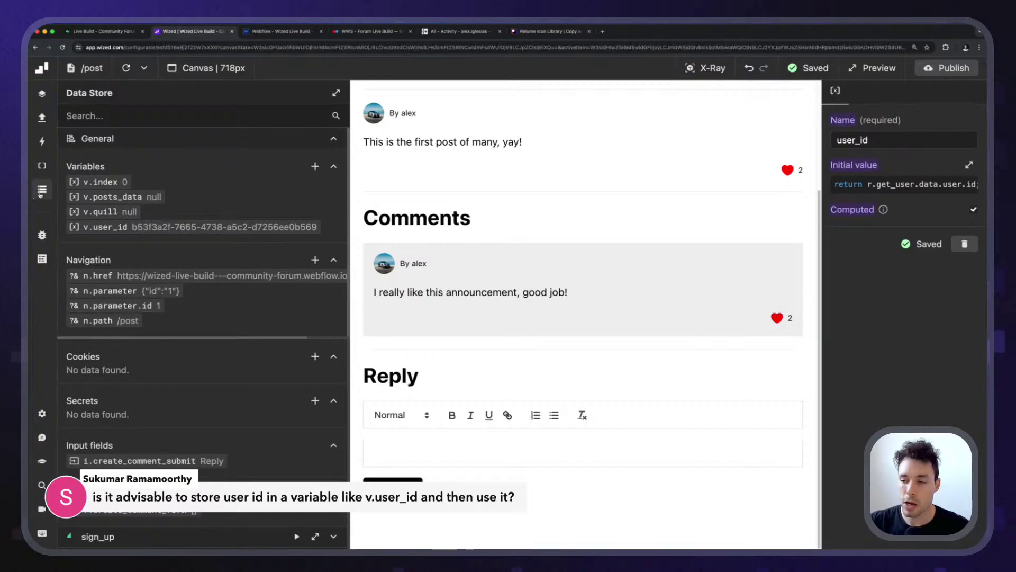
click(899, 184)
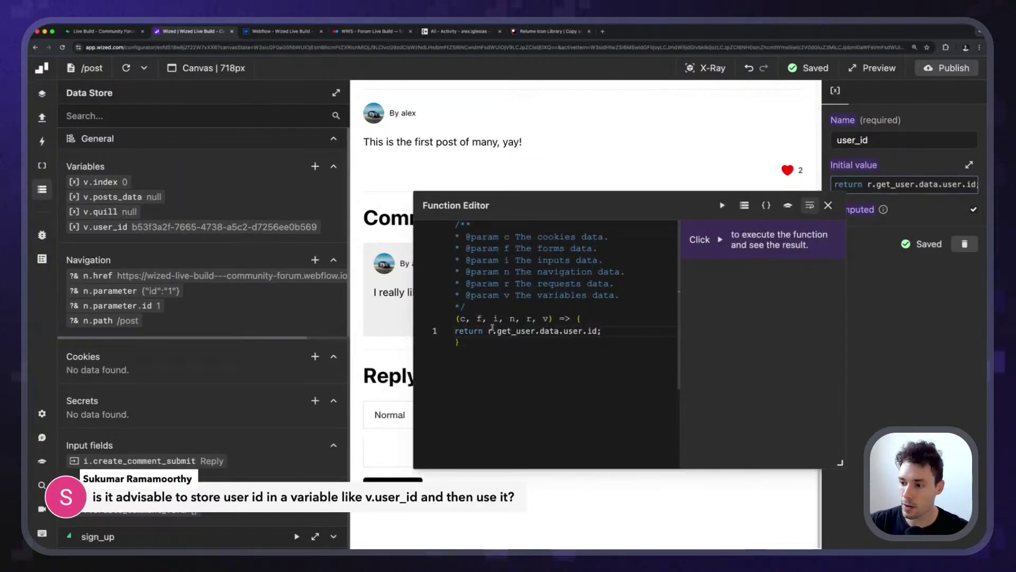
drag(489, 330, 598, 332)
key(super+c)
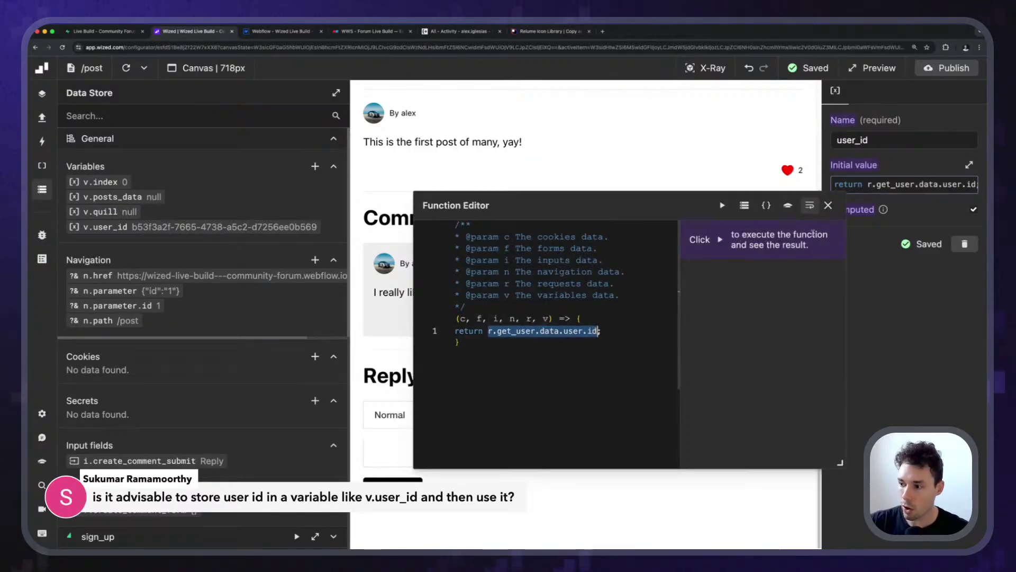
click(828, 205)
Replace the like_post request's user_id value with v.user_id.
key(super+k)
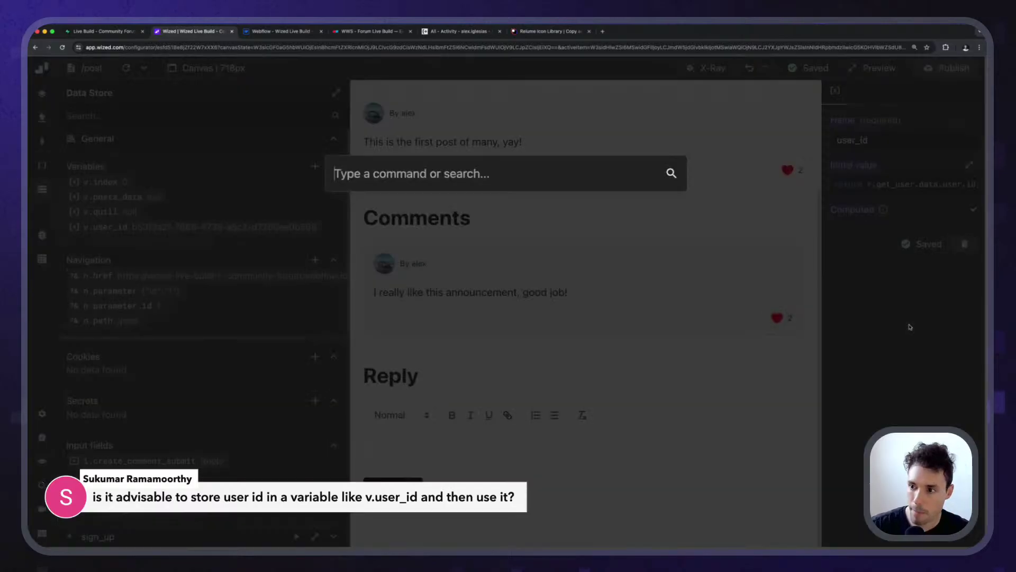
key(super+v)
click(530, 209)
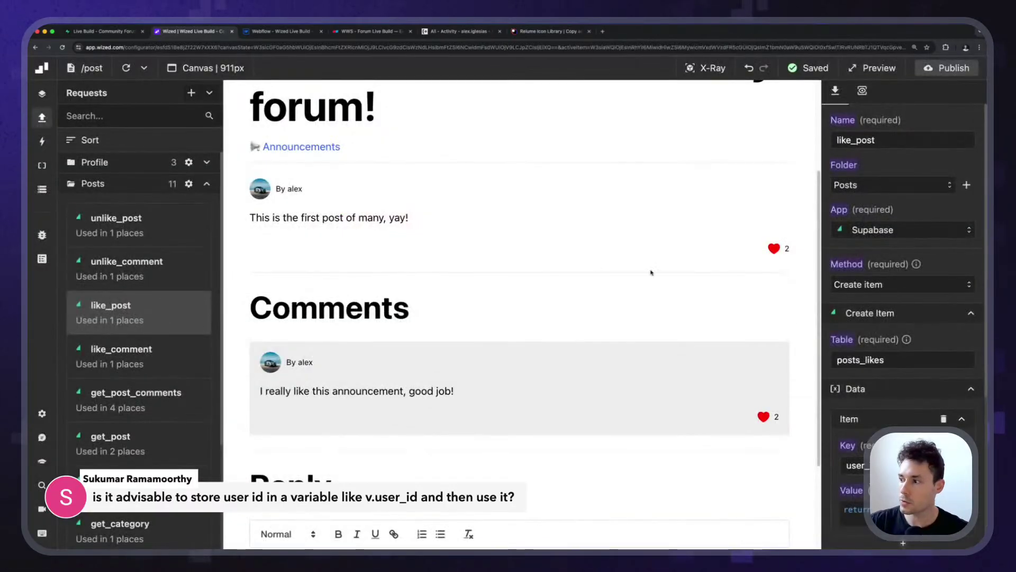
scroll(874, 368, down, 4)
scroll(875, 367, down, 3)
click(905, 243)
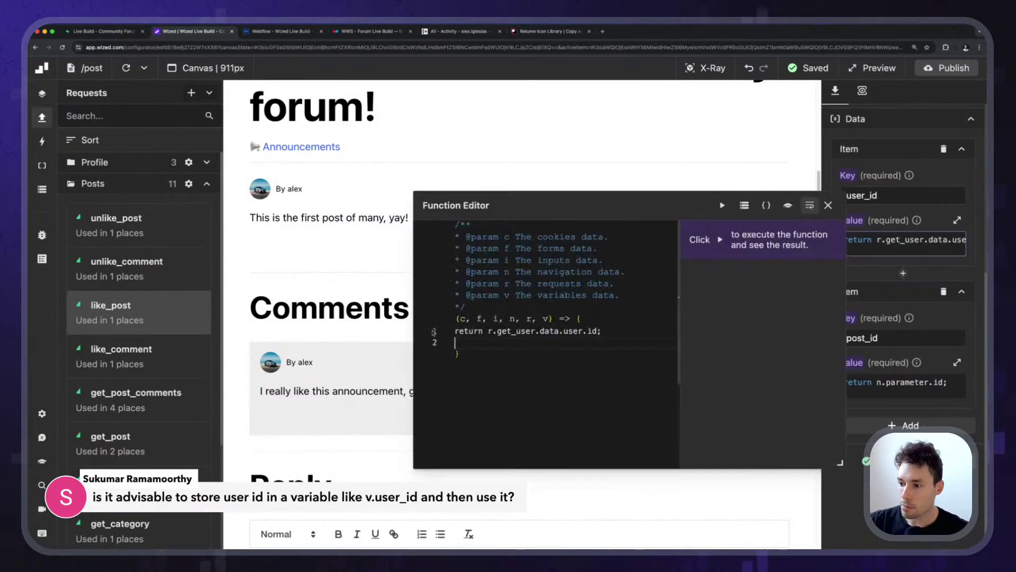
drag(488, 330, 604, 331)
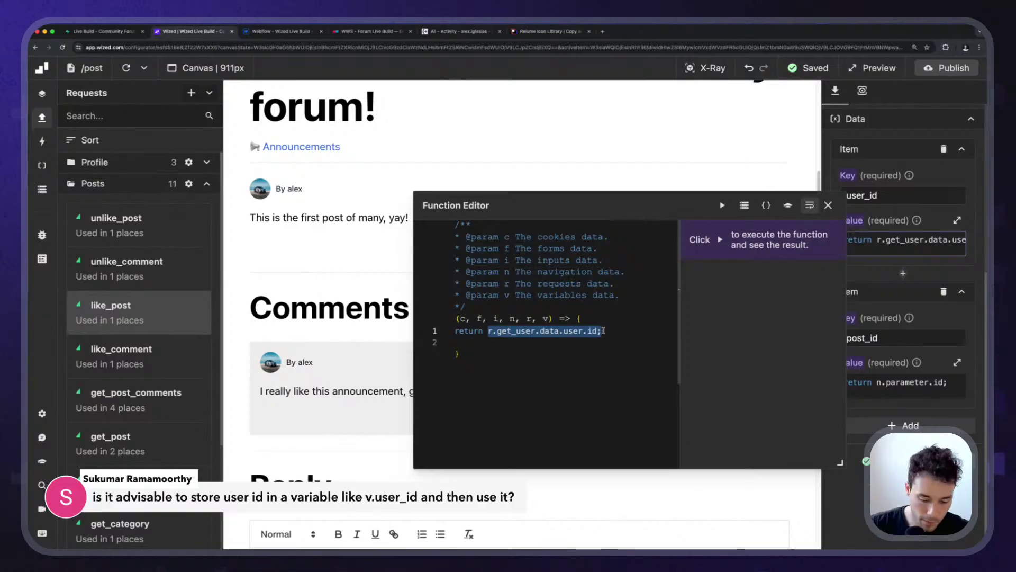
text(v.user_id;)
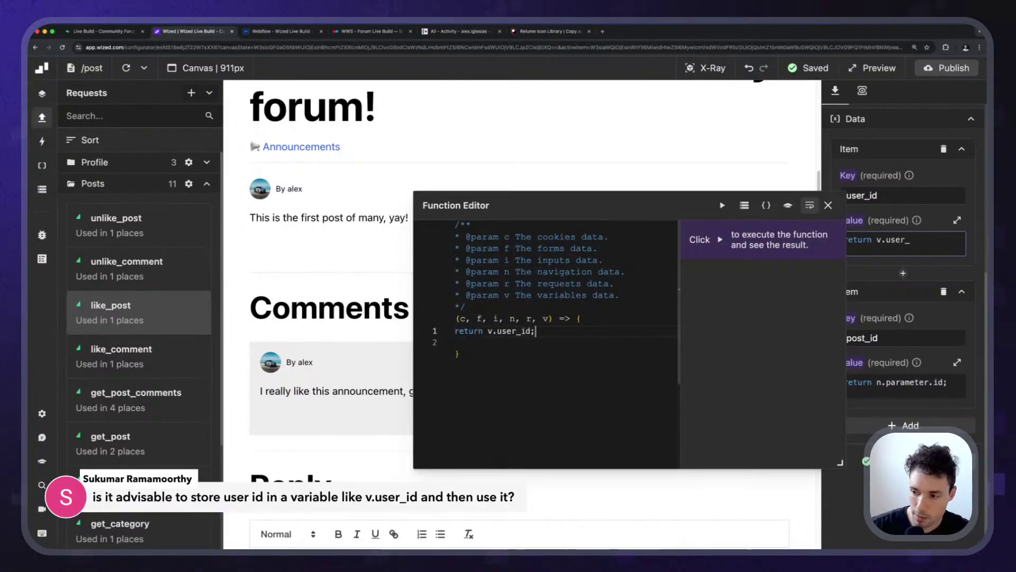
click(828, 205)
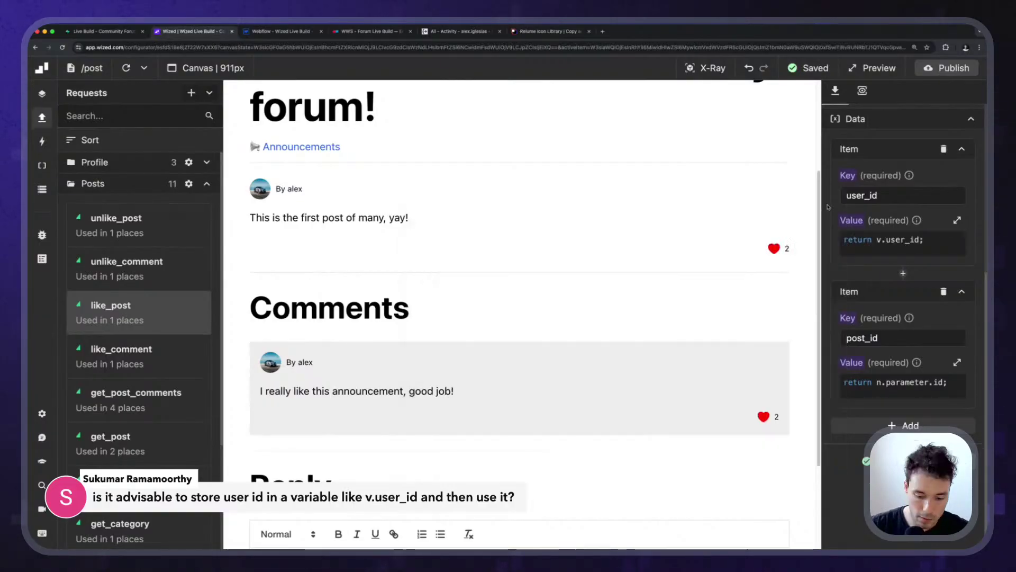
Replace the like_comment request's user_id value with v.user_id.
key(super+k)
key(super+v)
key(Down)
key(Down)
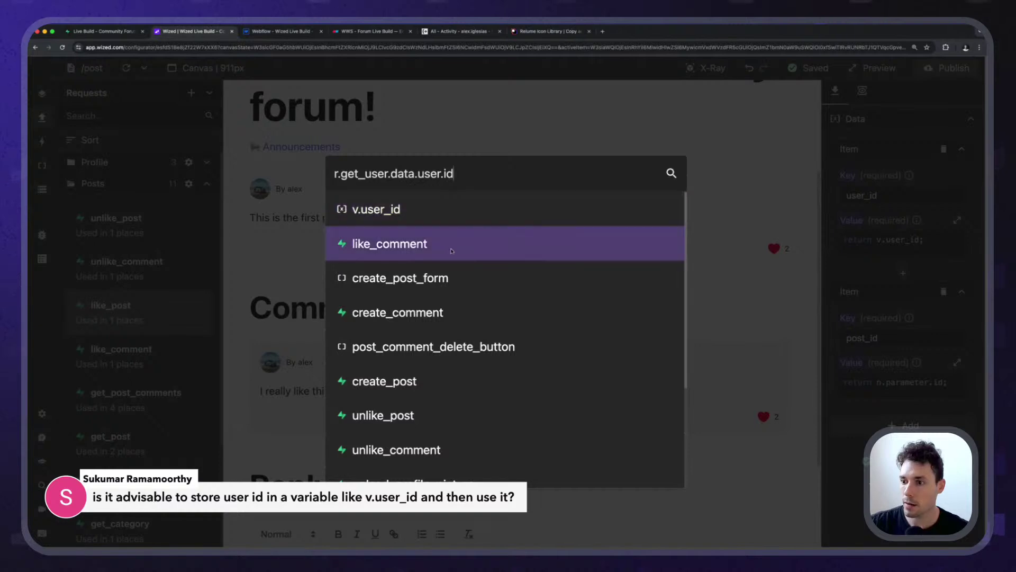
key(Return)
click(905, 241)
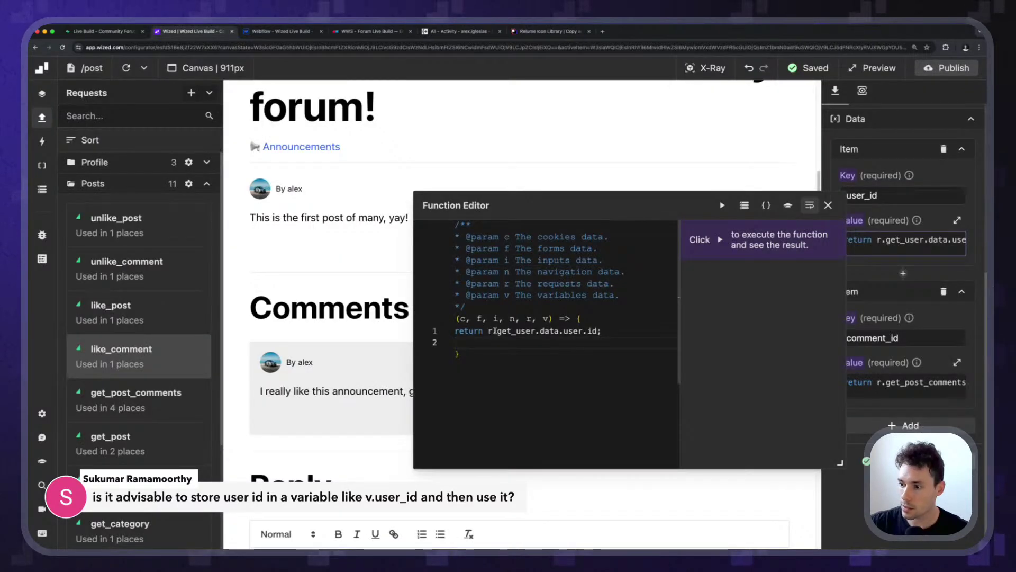
drag(487, 330, 603, 330)
text(v.)
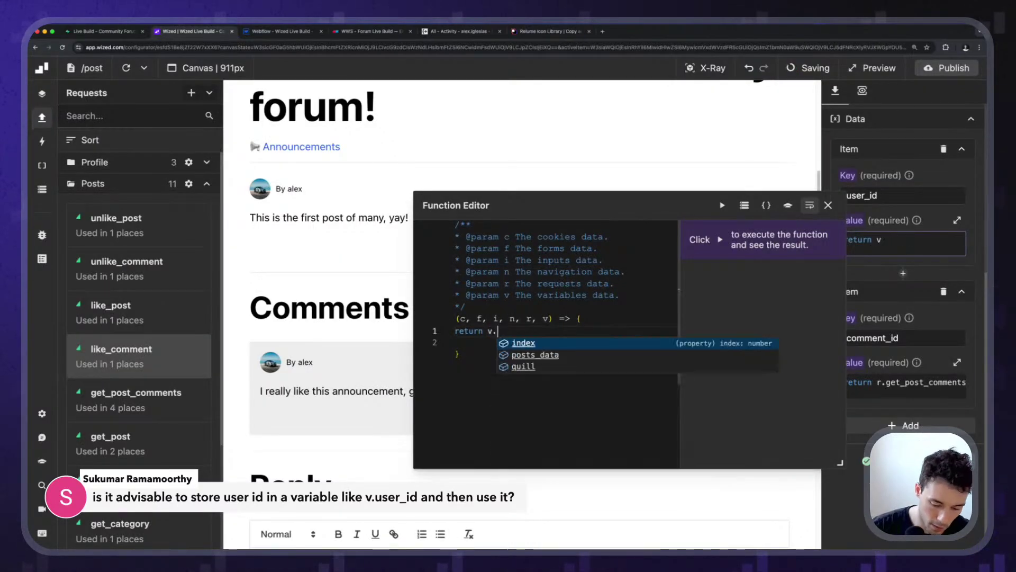
text(user_id;)
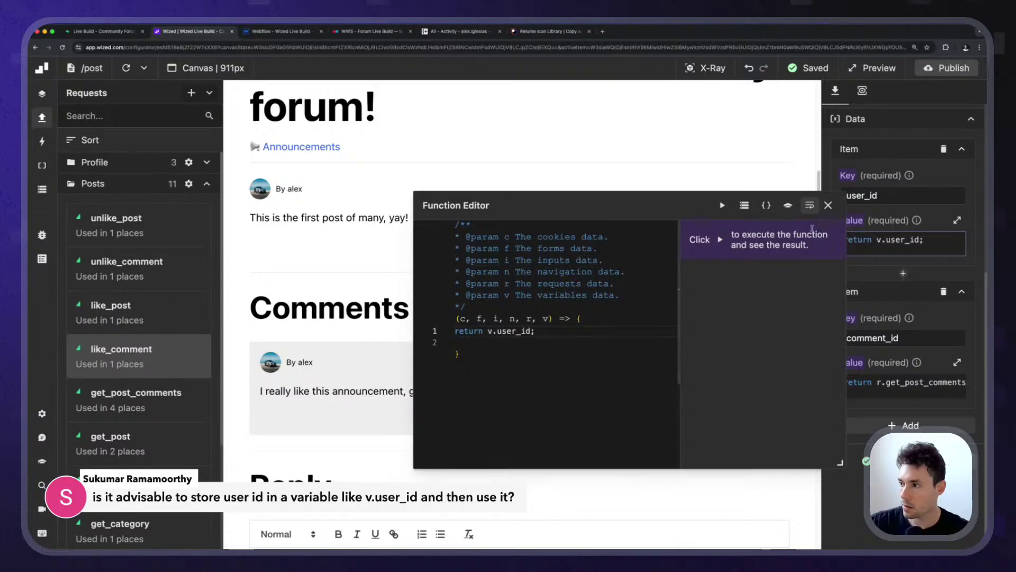
click(828, 206)
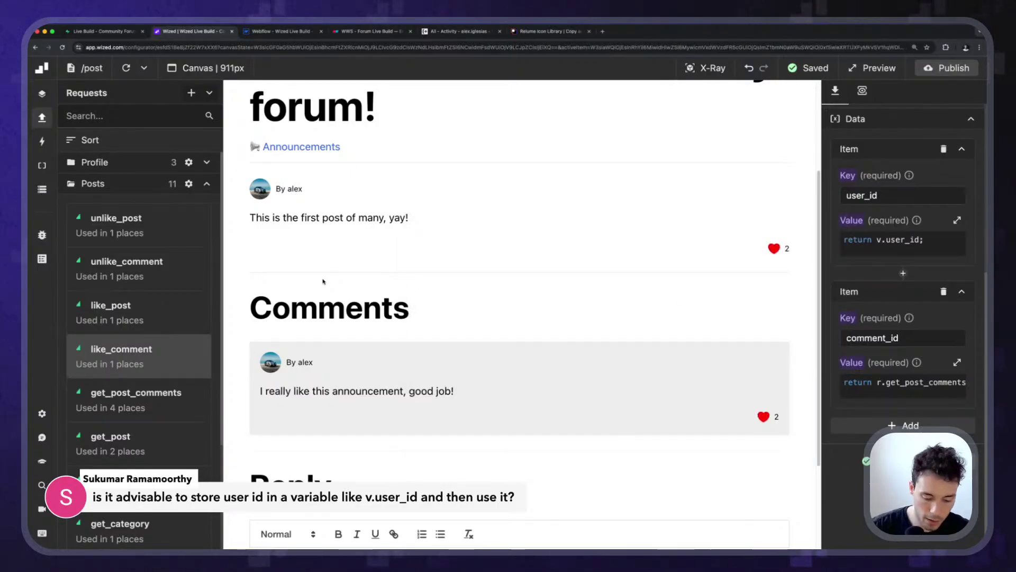
Change the create_post_form submit condition to return v.user_id.
key(super+k)
key(super+v)
key(Down)
key(Down)
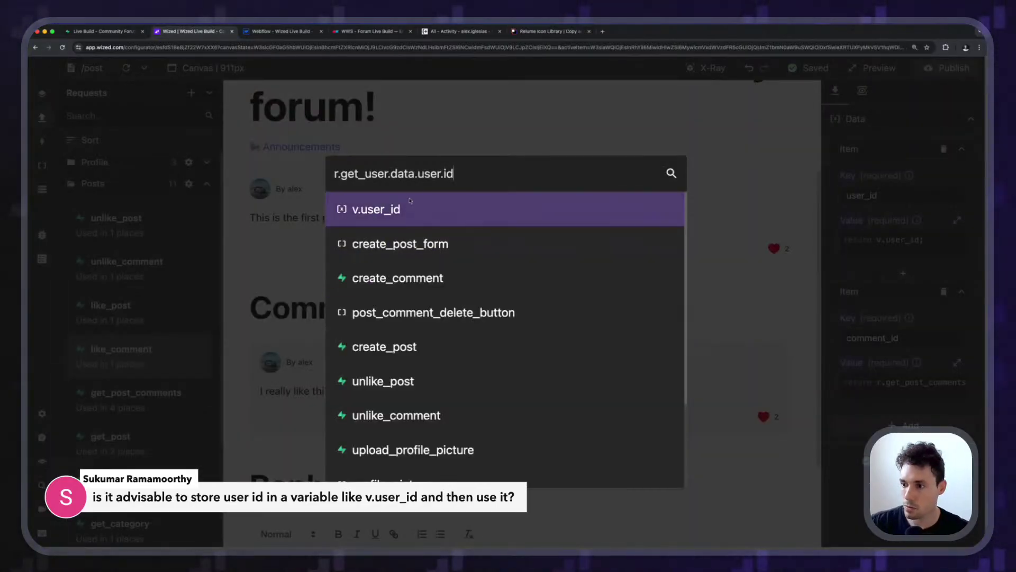
key(Return)
scroll(908, 349, down, 6)
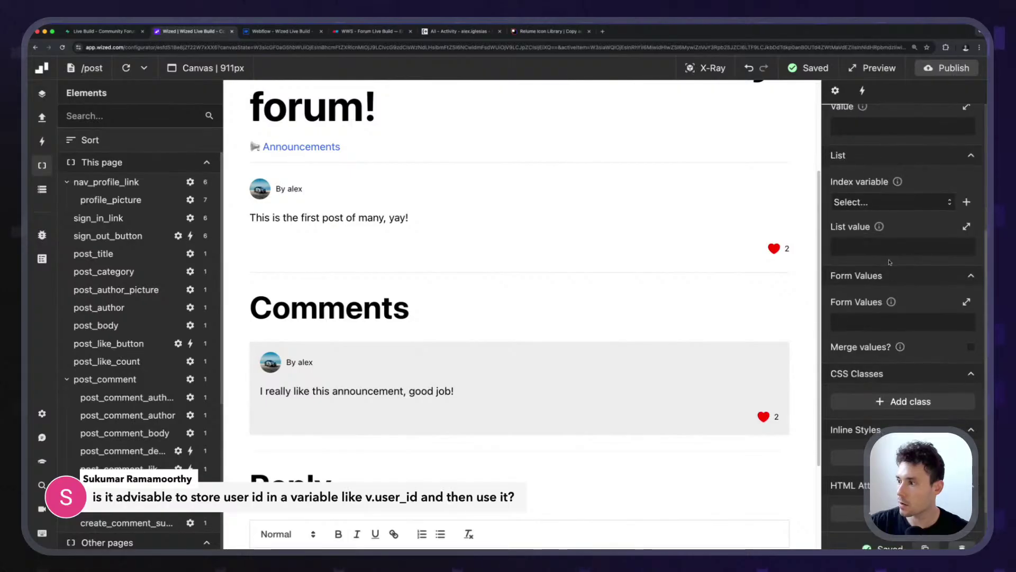
click(863, 90)
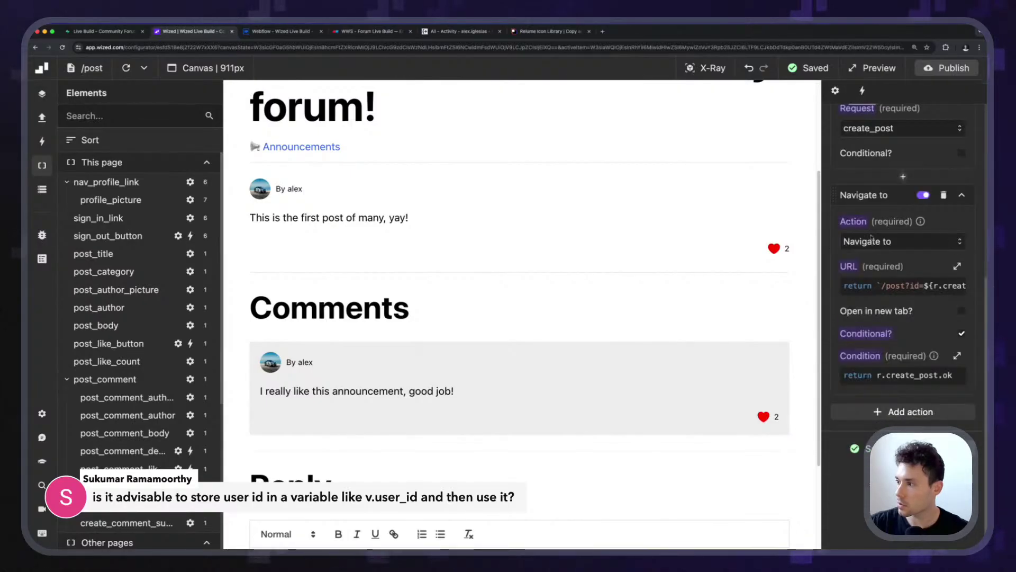
click(900, 286)
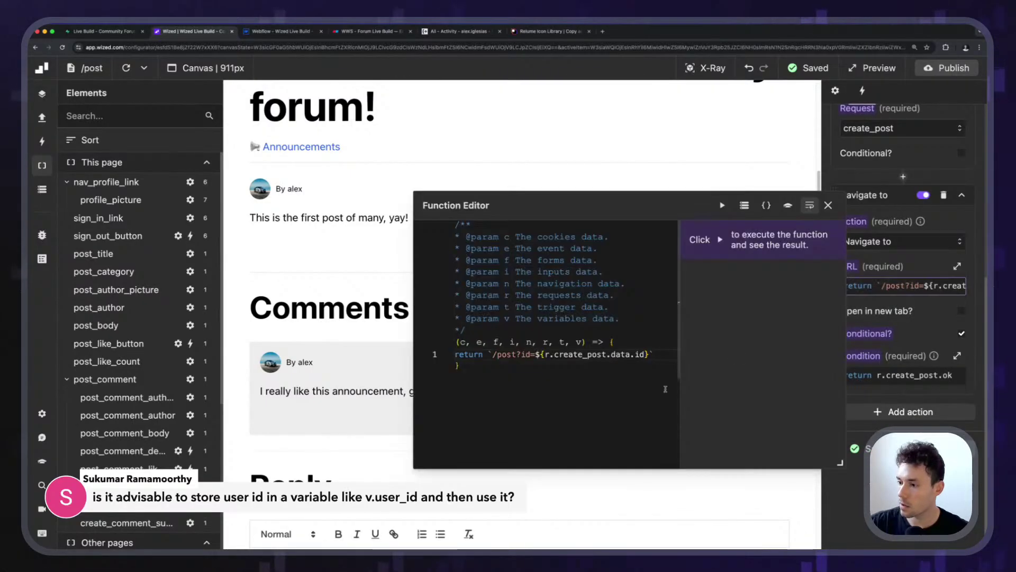
click(828, 205)
scroll(905, 265, up, 4)
click(910, 227)
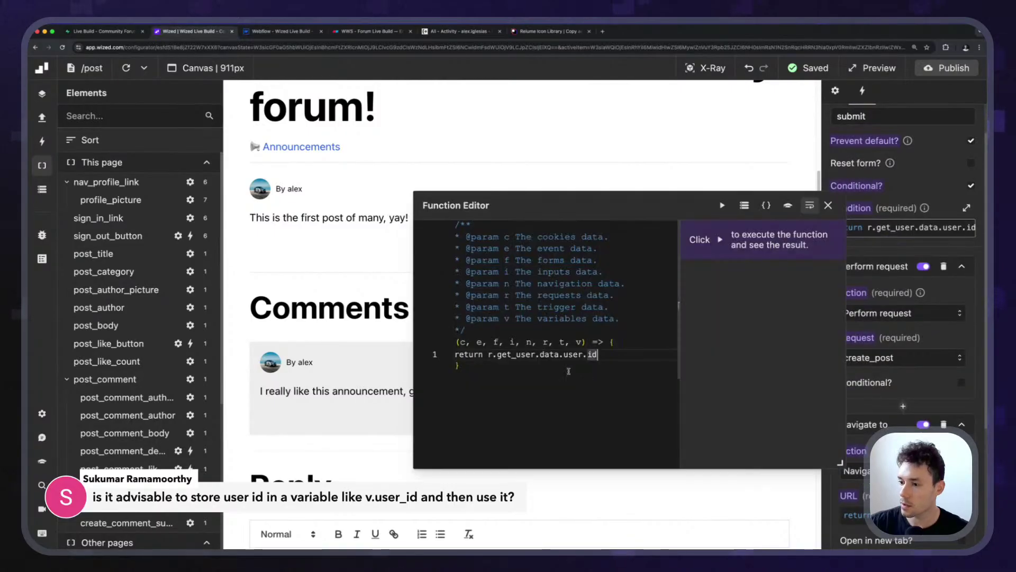
shift+click(487, 355)
text(v)
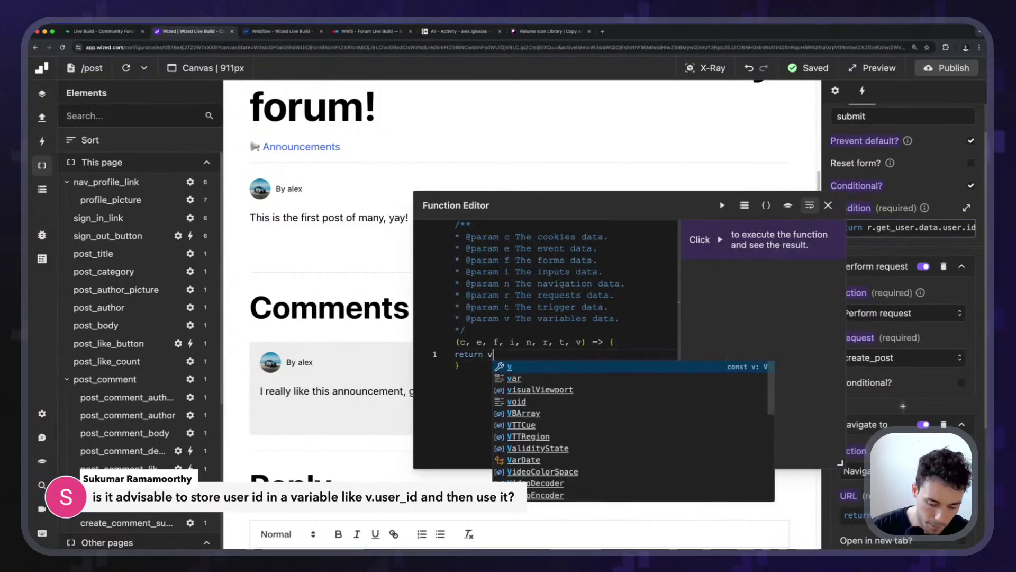
text(.user_id;)
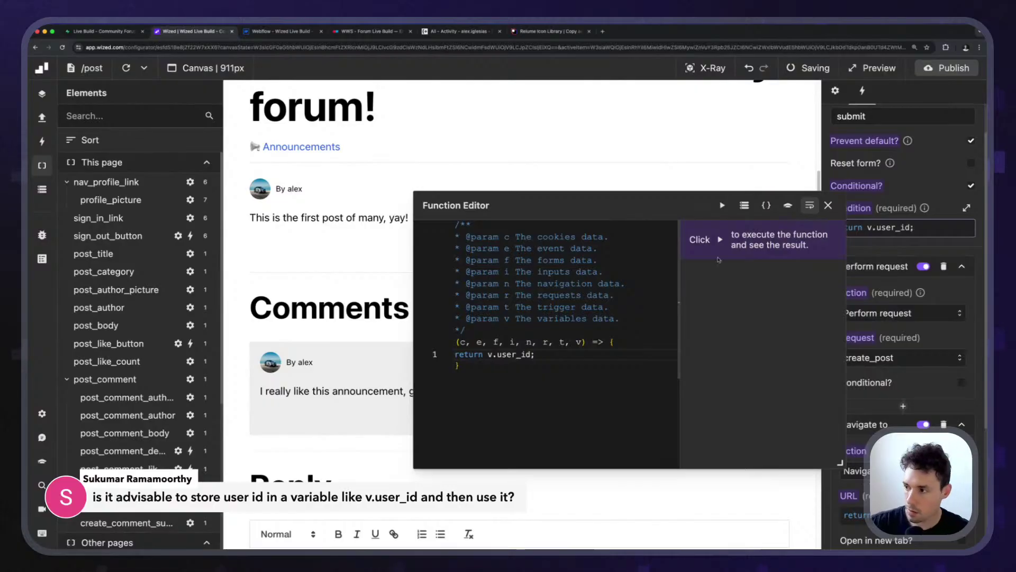
click(828, 205)
Replace the create_comment request's user_id value with v.user_id.
key(super+k)
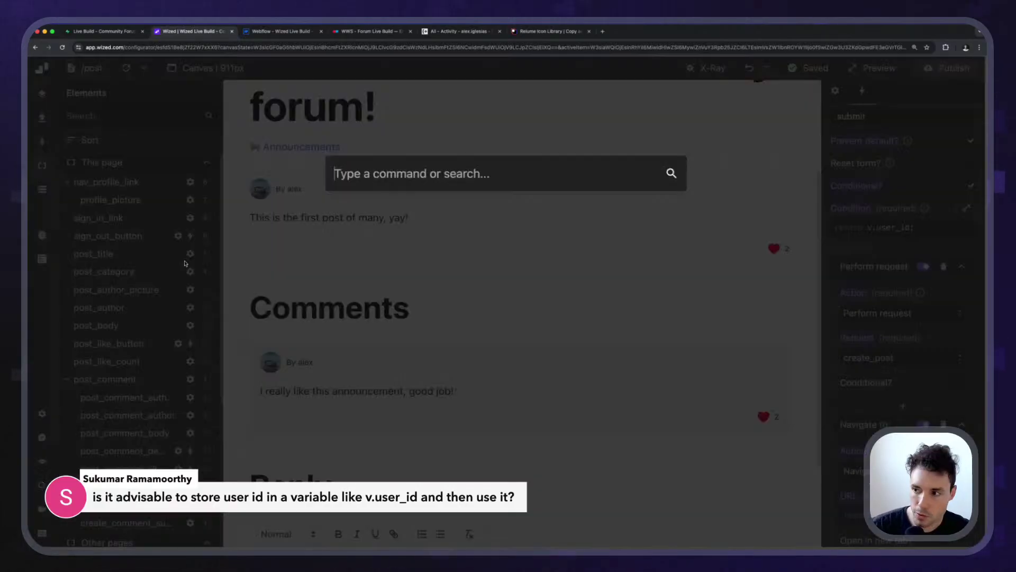
text(r.get_user.data.user.id)
key(Down)
key(Down)
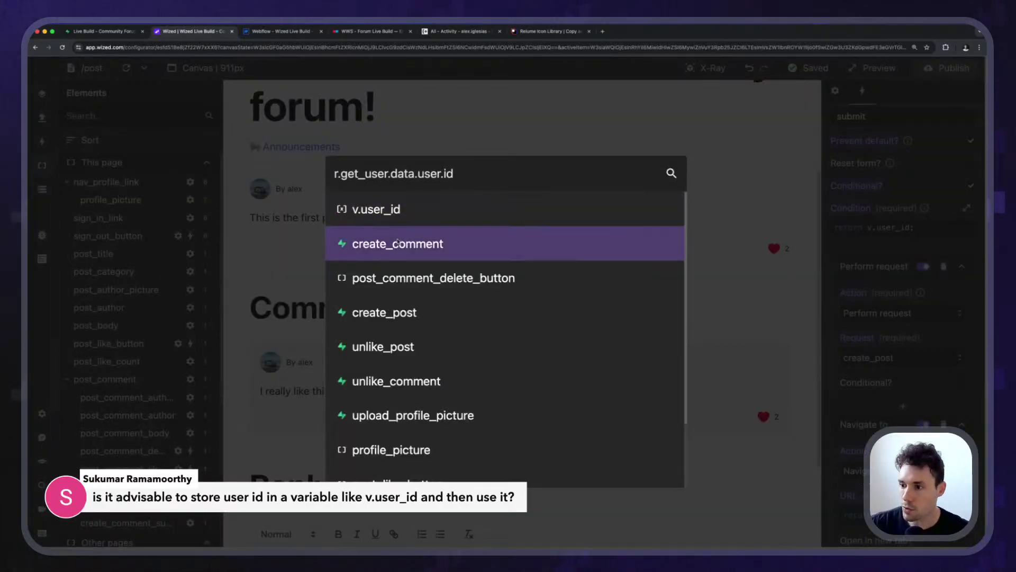
key(Return)
scroll(876, 284, down, 5)
click(899, 299)
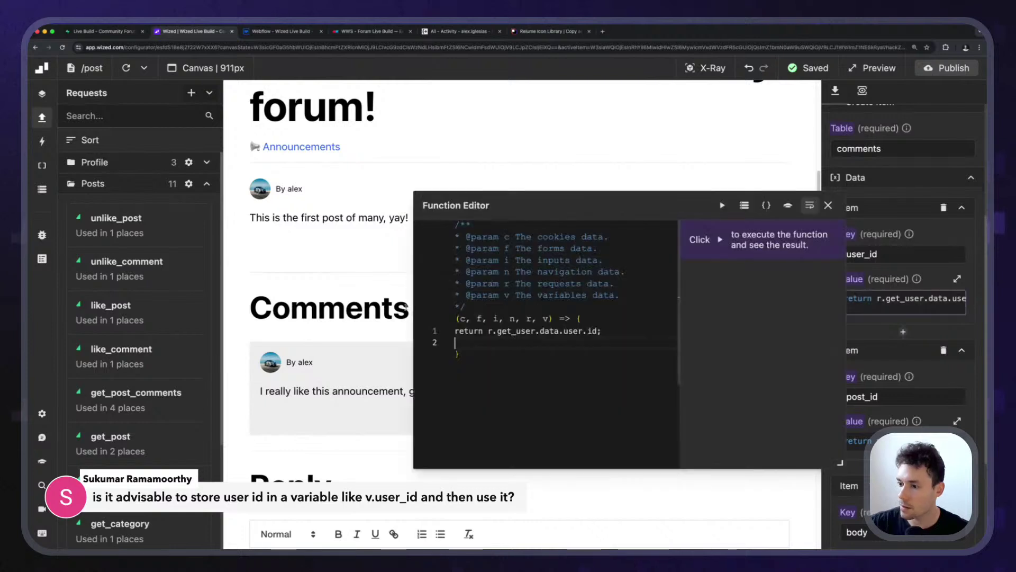
drag(490, 331, 607, 330)
text(v.)
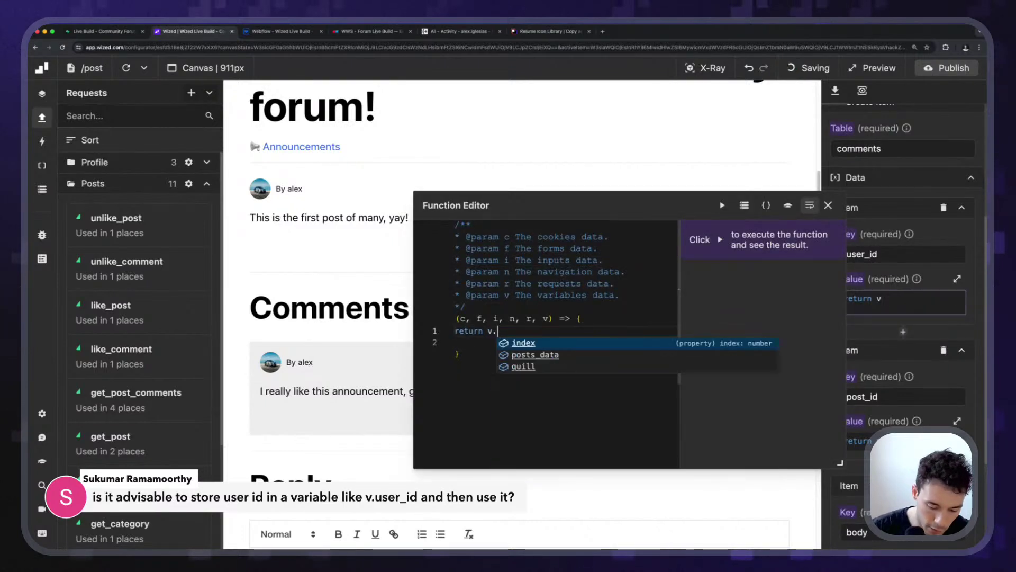
text(user_id;)
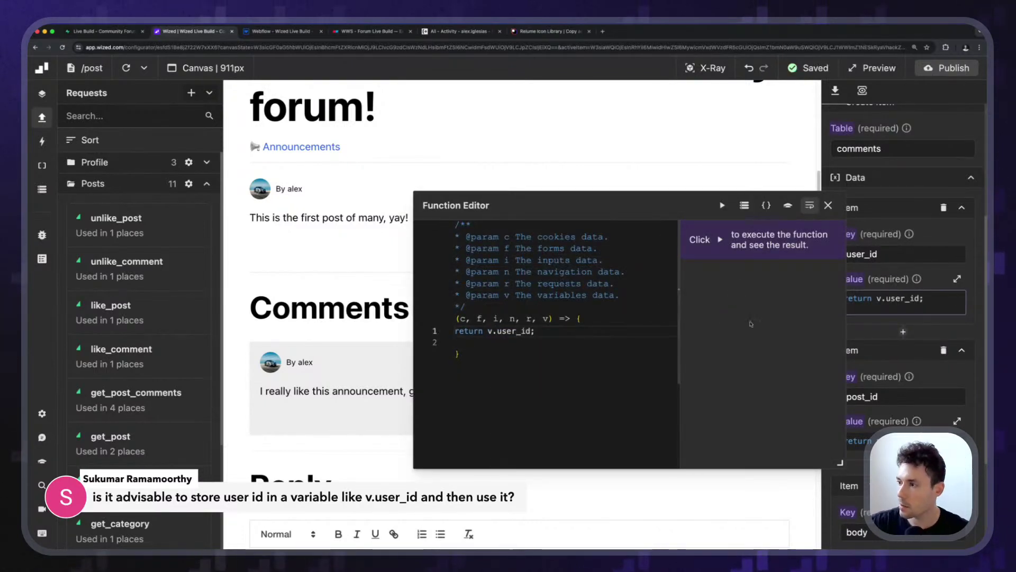
click(828, 206)
Make the post_comment_delete_button's Render if condition compare against v.user_id.
key(super+k)
text(r.get_user.data.user.id)
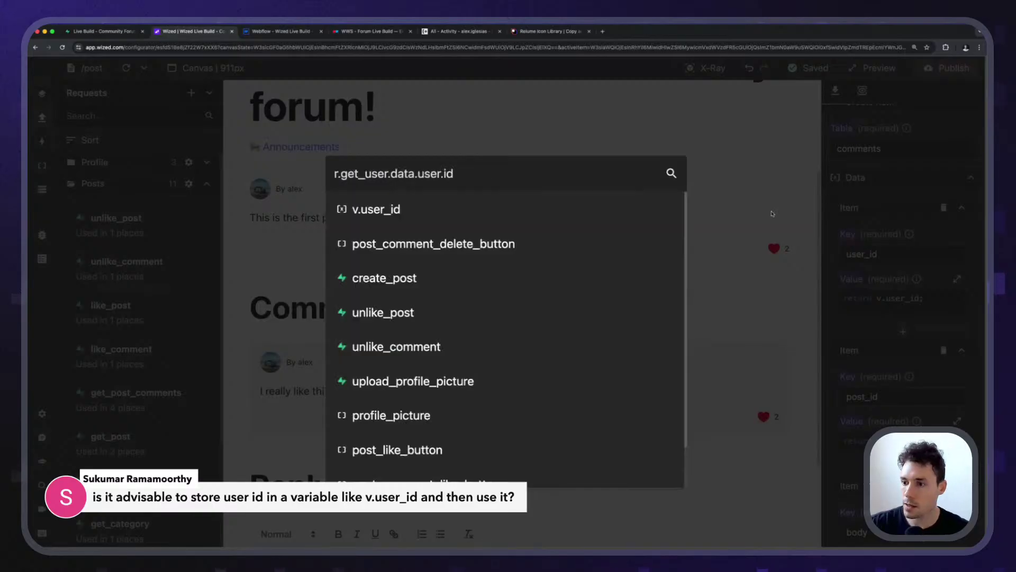
click(479, 244)
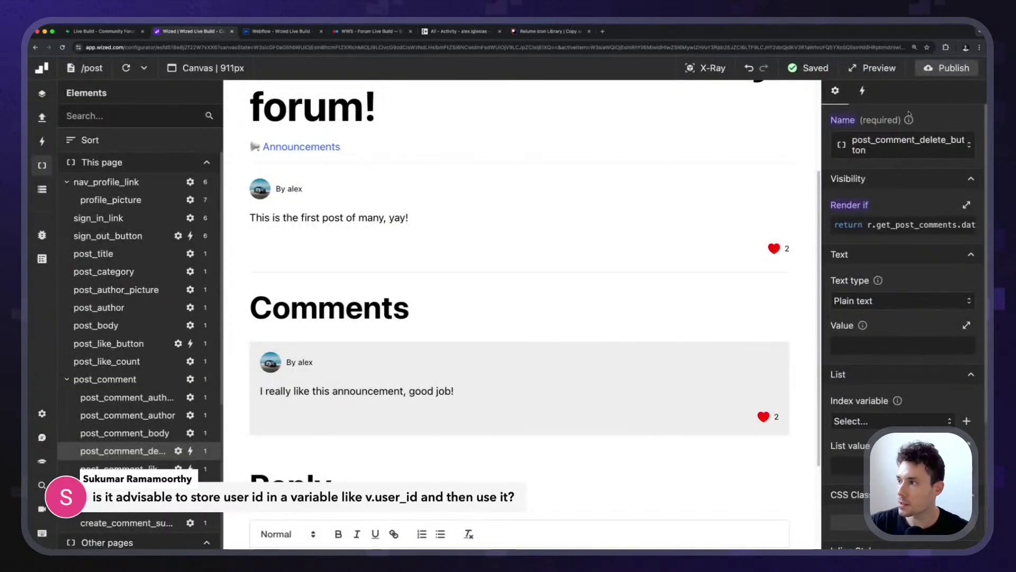
click(862, 91)
scroll(873, 392, down, 5)
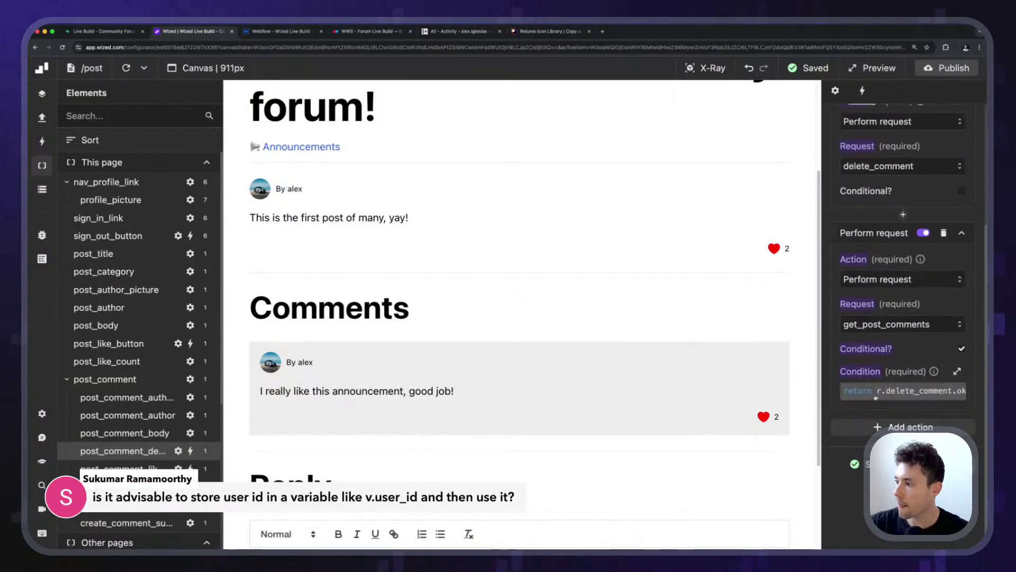
click(889, 394)
click(827, 208)
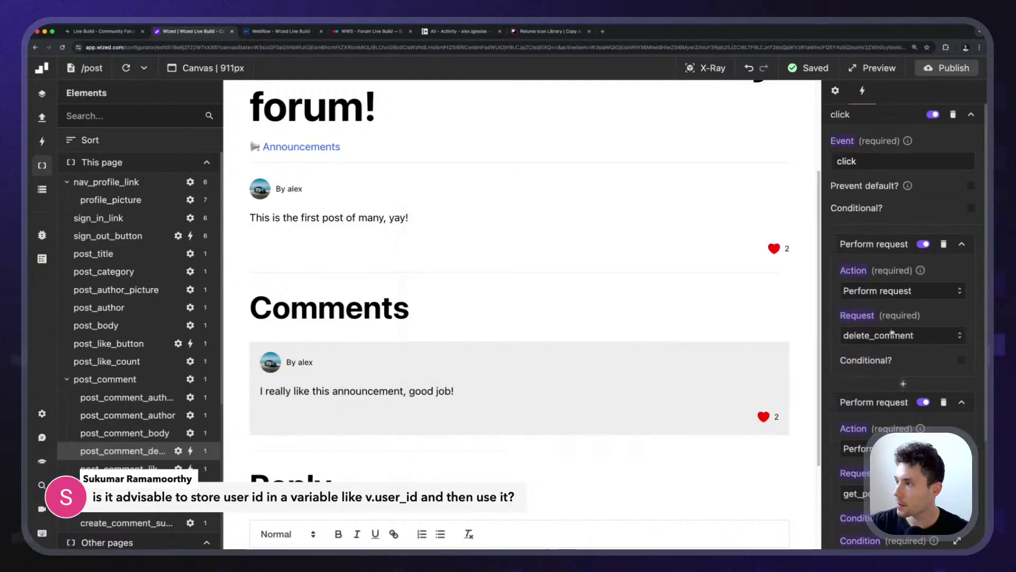
scroll(885, 259, down, 1)
click(836, 92)
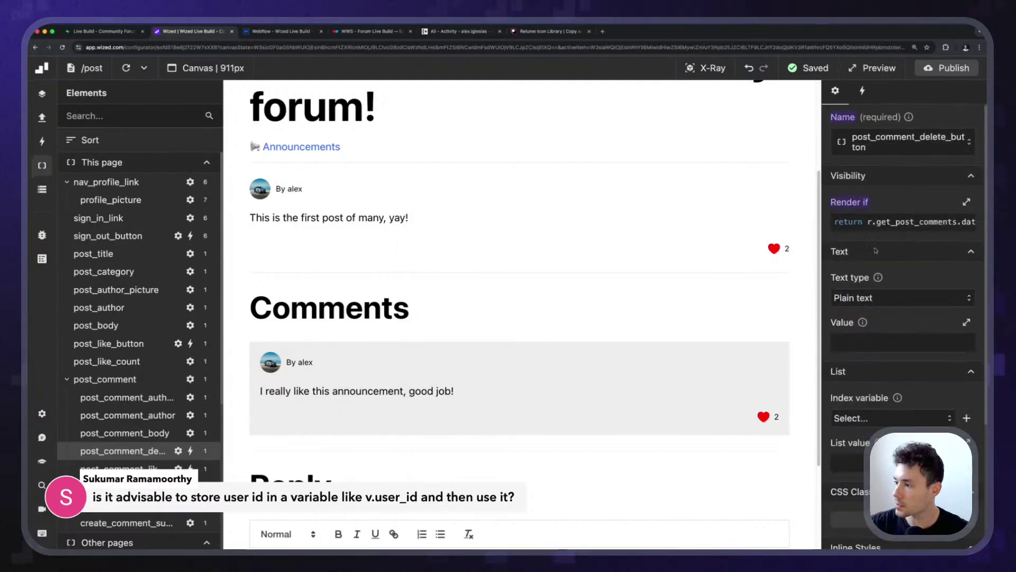
scroll(894, 291, down, 5)
scroll(895, 318, up, 5)
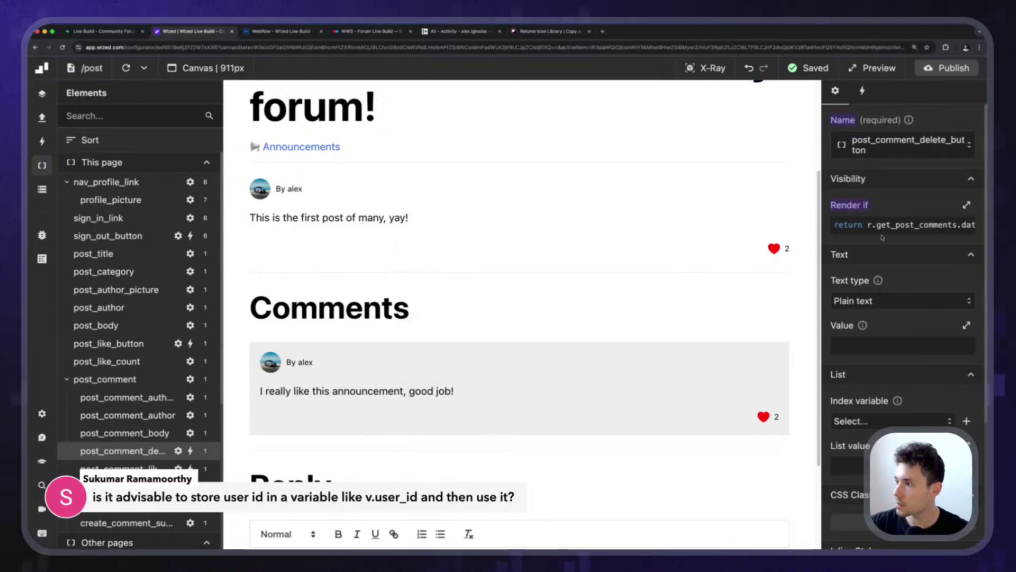
click(882, 233)
drag(513, 354, 627, 354)
text(v.user_id;)
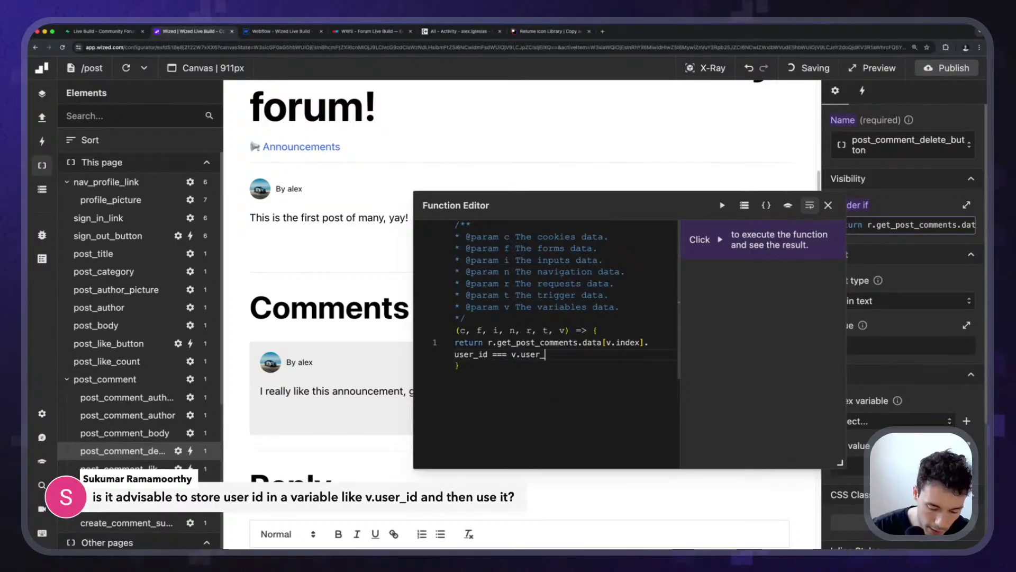
click(828, 205)
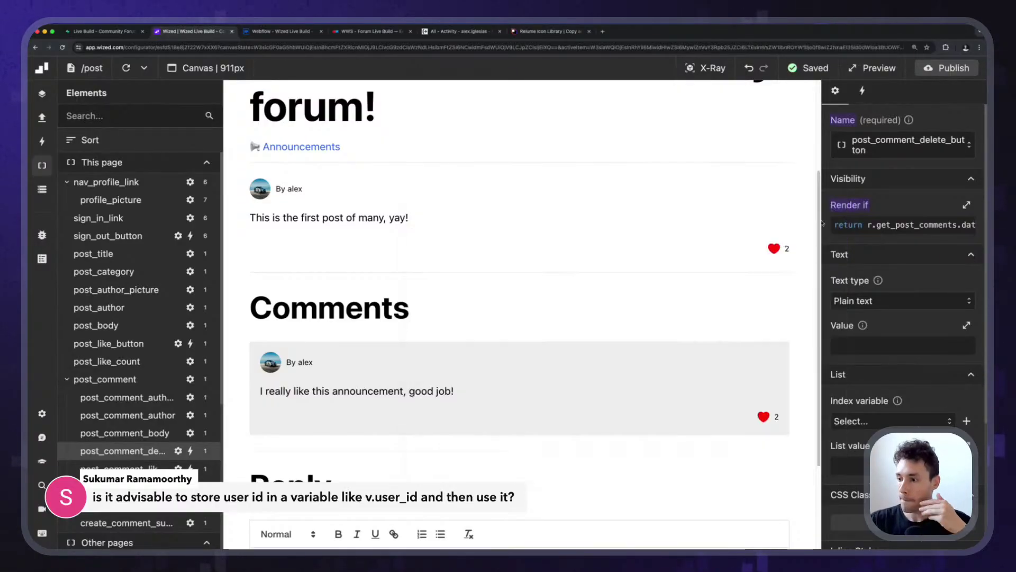
Replace the create_post request's user_id value with v.user_id.
key(super+k)
text(r.get_user.data.user.id)
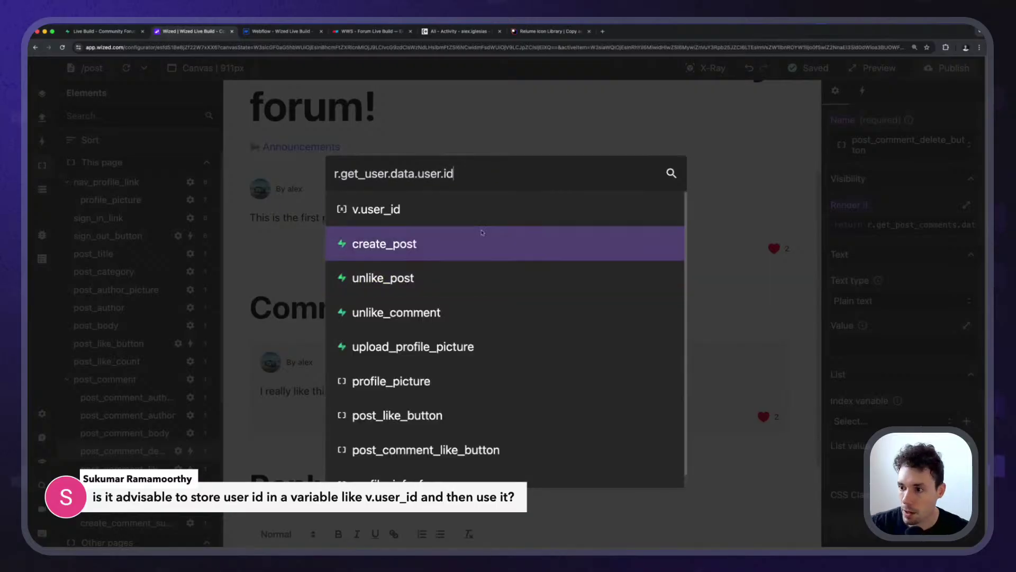
scroll(464, 301, up, 1)
scroll(445, 312, down, 1)
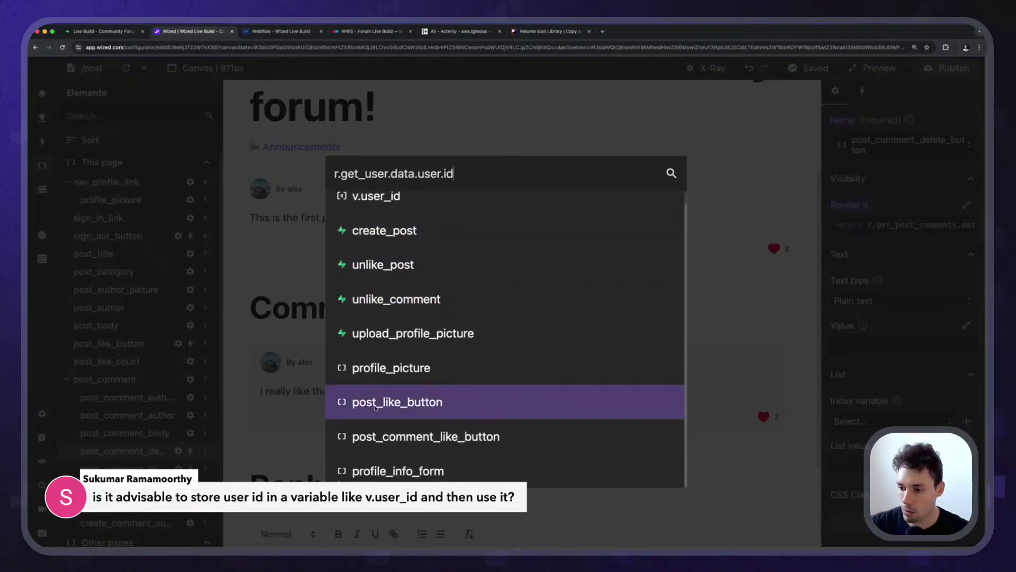
scroll(415, 403, up, 1)
click(410, 256)
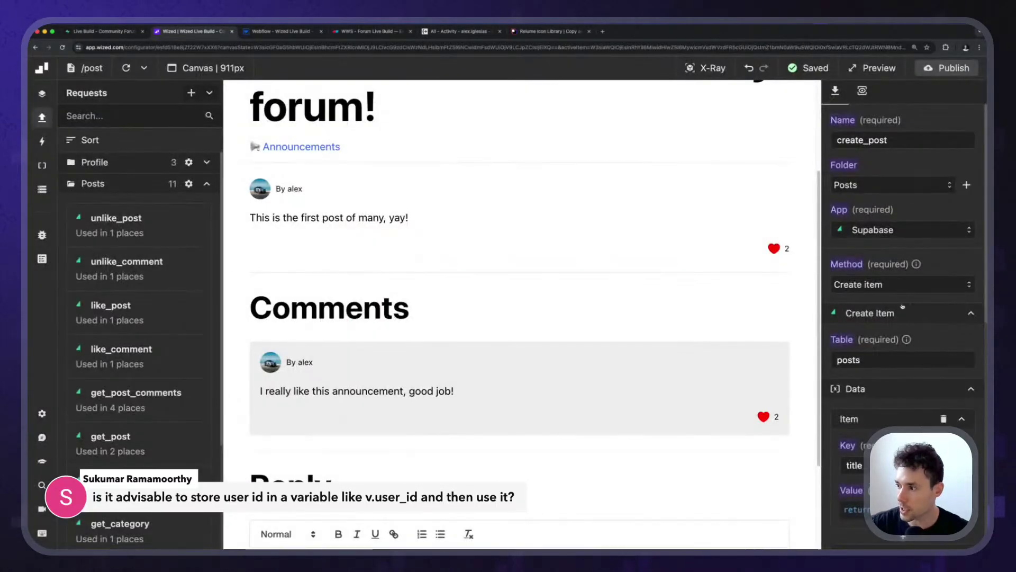
scroll(899, 422, down, 2)
scroll(899, 421, down, 7)
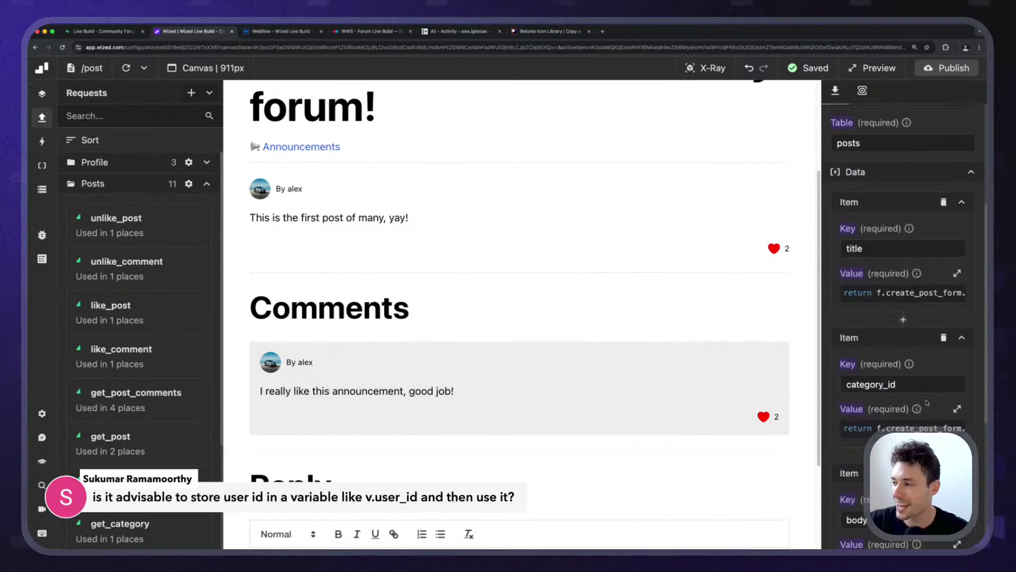
scroll(907, 344, up, 4)
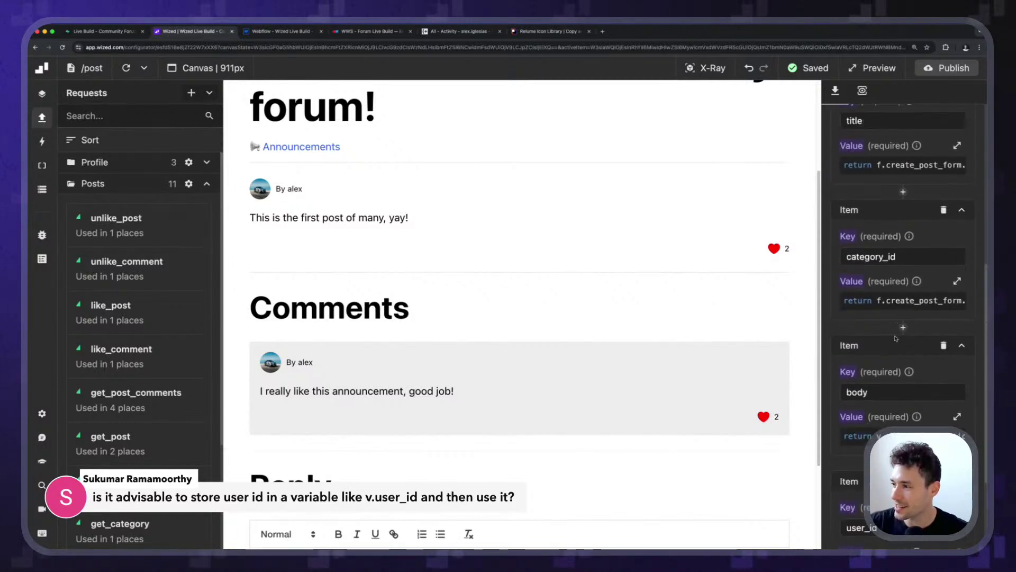
scroll(900, 317, down, 5)
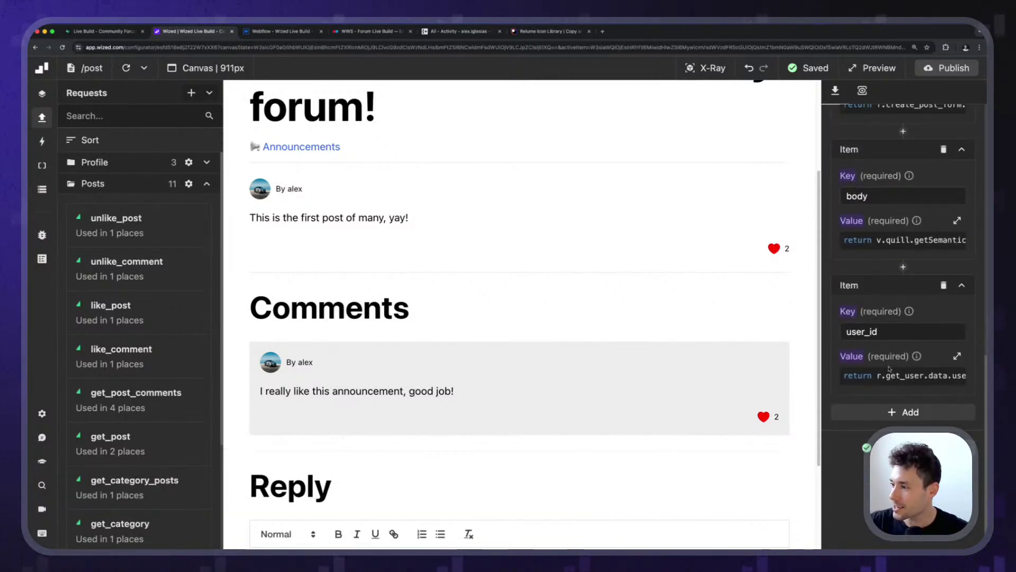
click(892, 375)
drag(488, 331, 615, 328)
key(super+c)
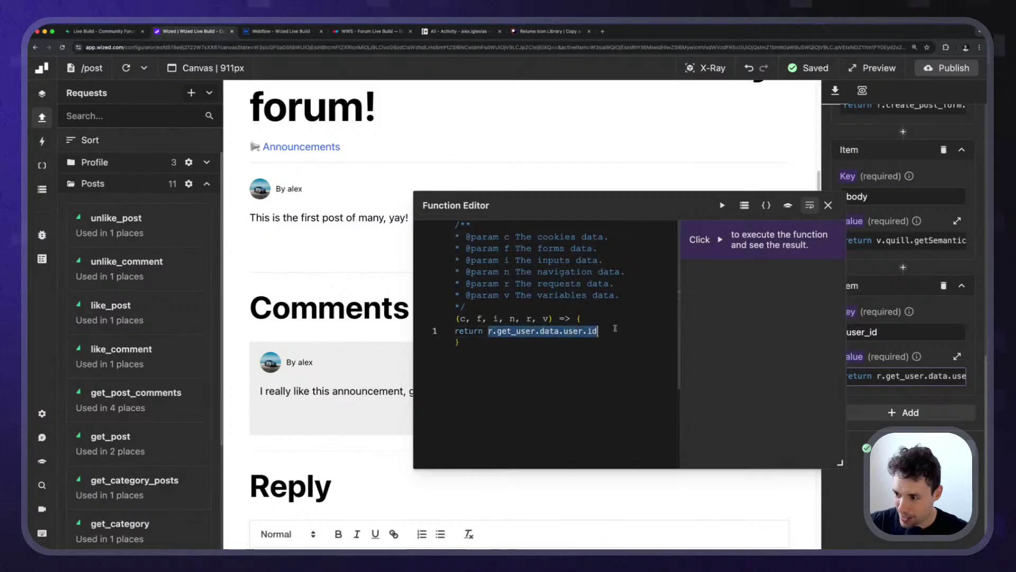
text(v.user_id;)
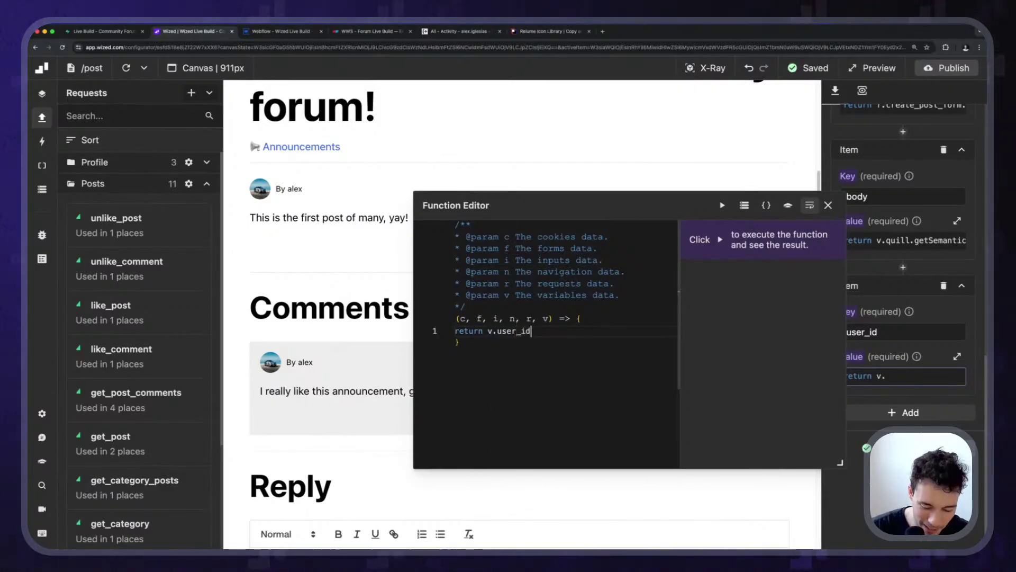
click(828, 205)
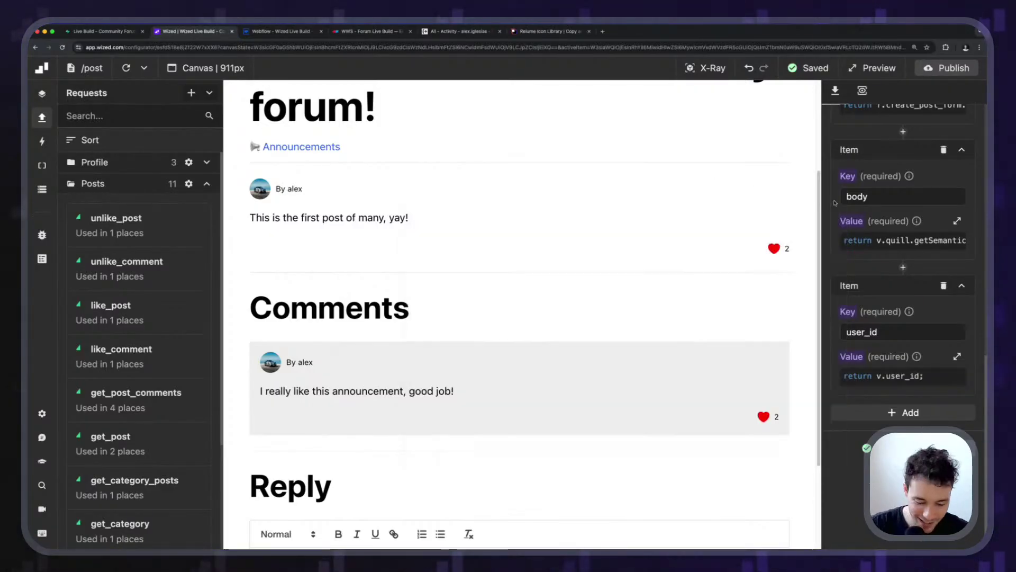
Make the unlike_post Record ID code match the like by v.user_id.
key(super+k)
key(super+v)
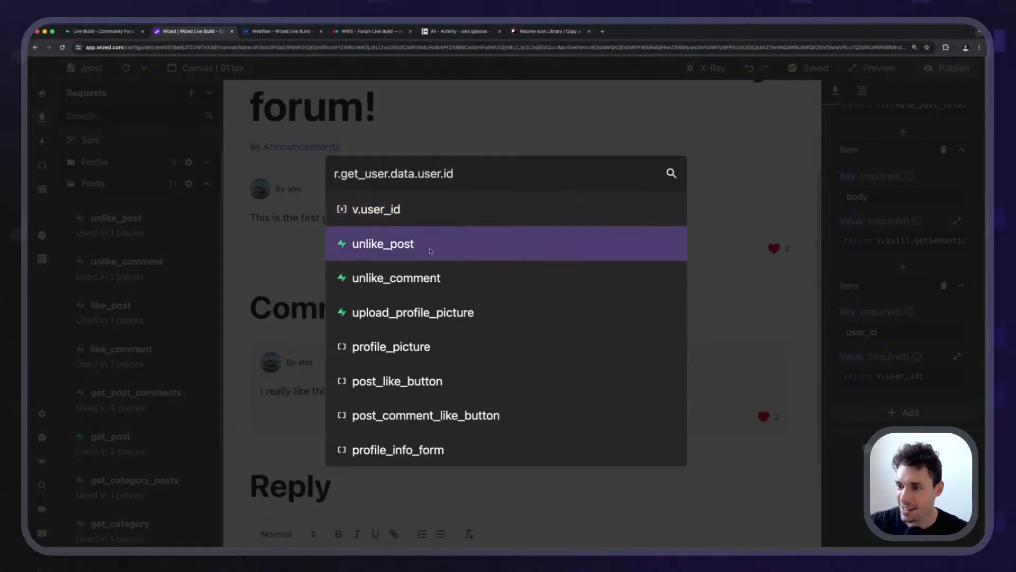
click(652, 243)
click(894, 407)
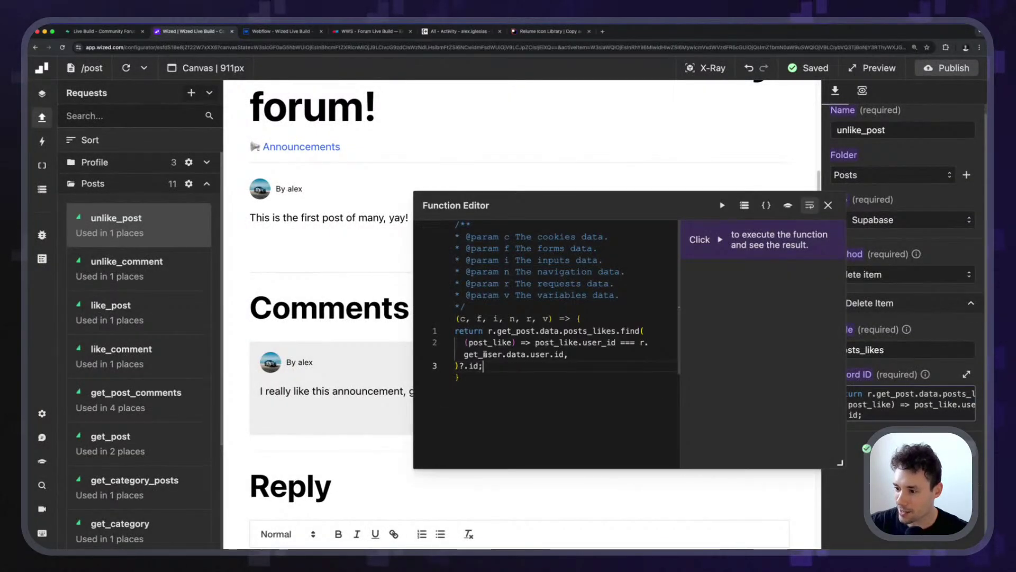
click(640, 343)
drag(640, 343, 598, 353)
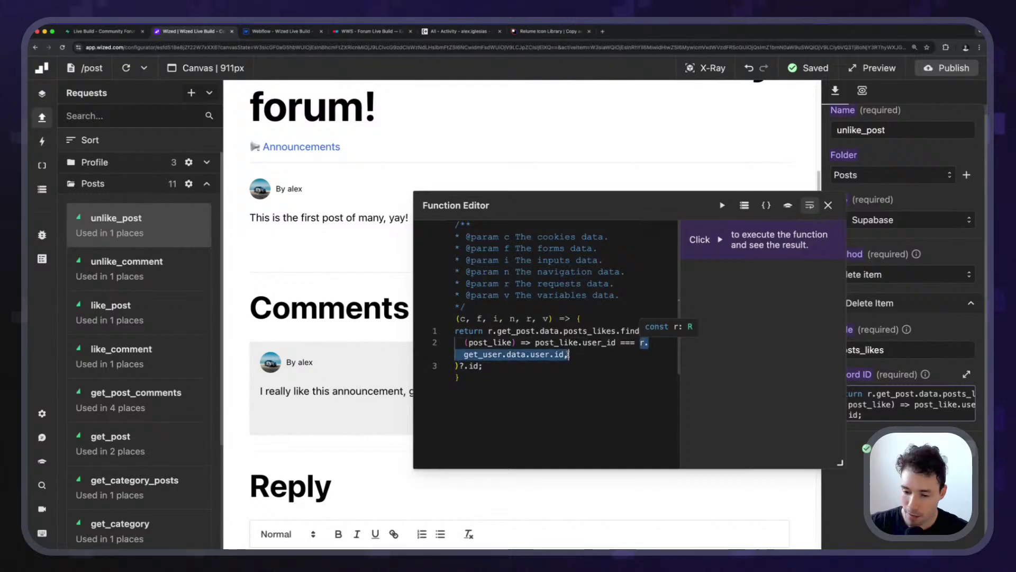
text(v.user_id)
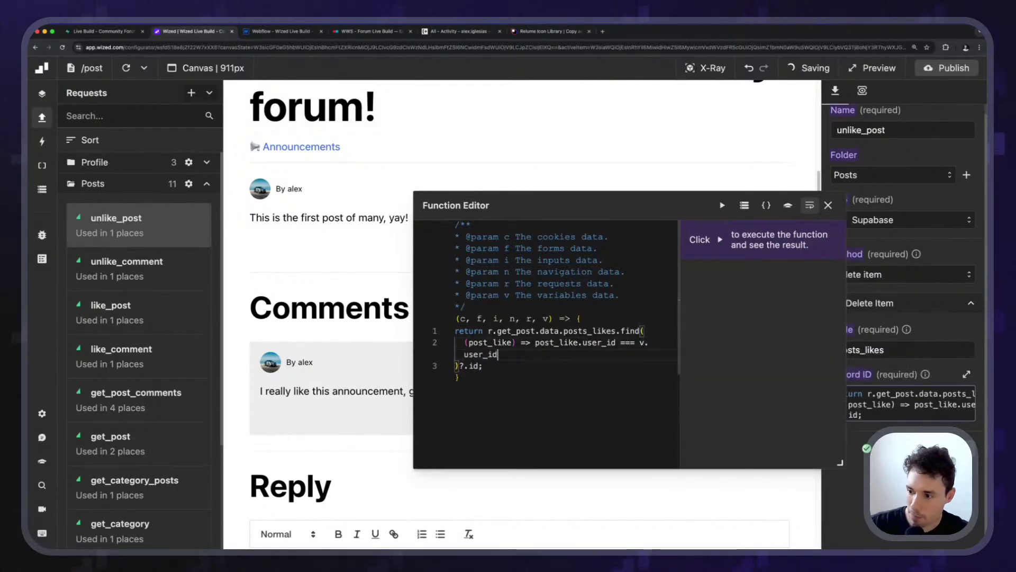
click(764, 205)
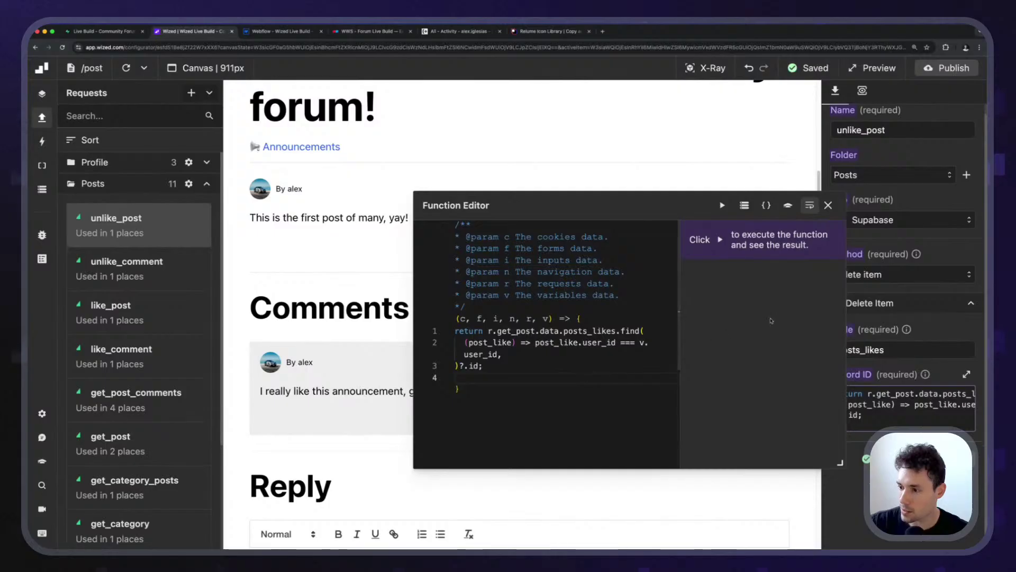
click(828, 205)
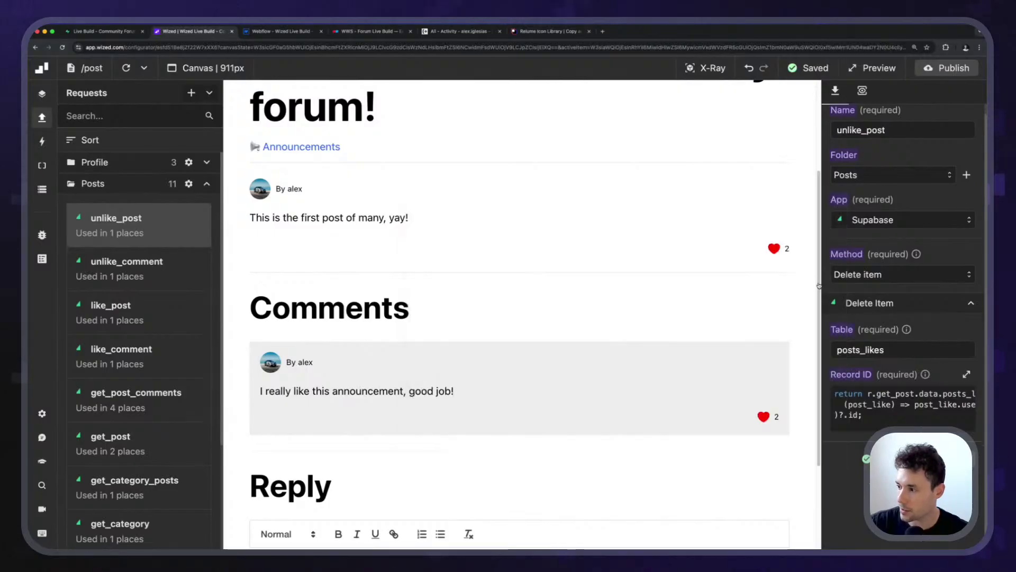
Make the unlike_comment Record ID code match the like by v.user_id.
key(super+k)
key(Down)
key(Down)
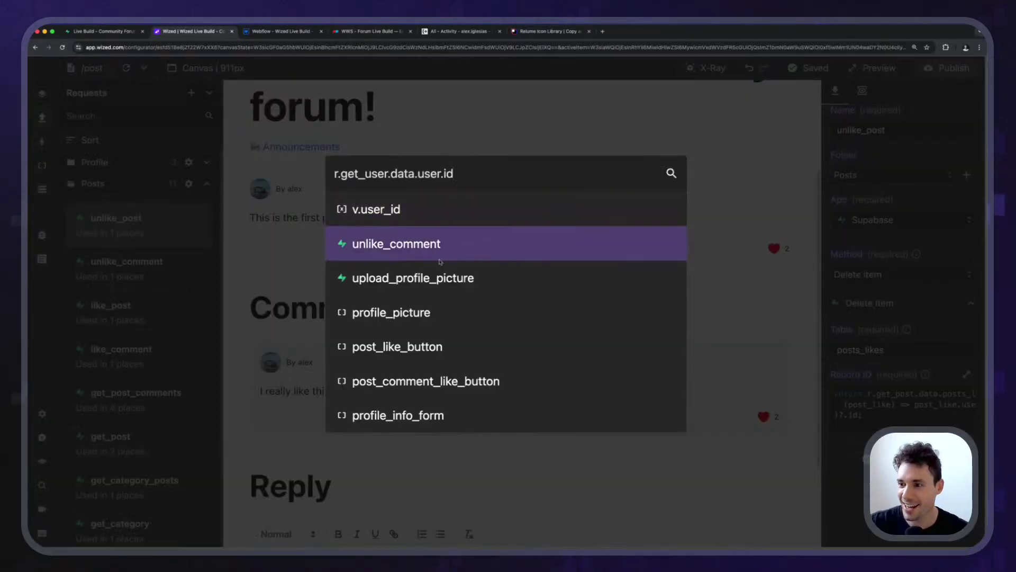
key(Return)
click(904, 404)
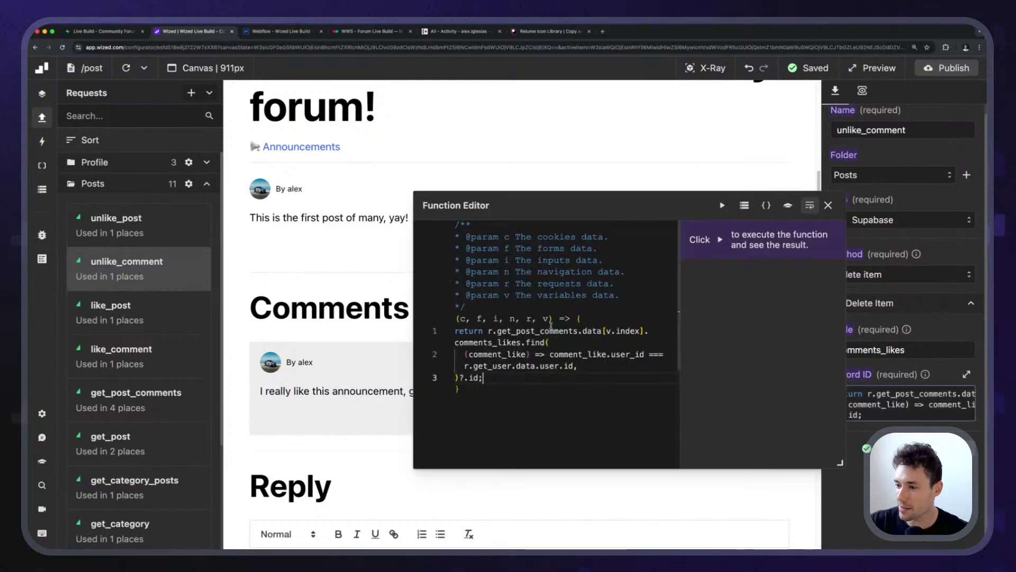
drag(464, 366, 573, 366)
key(super+c)
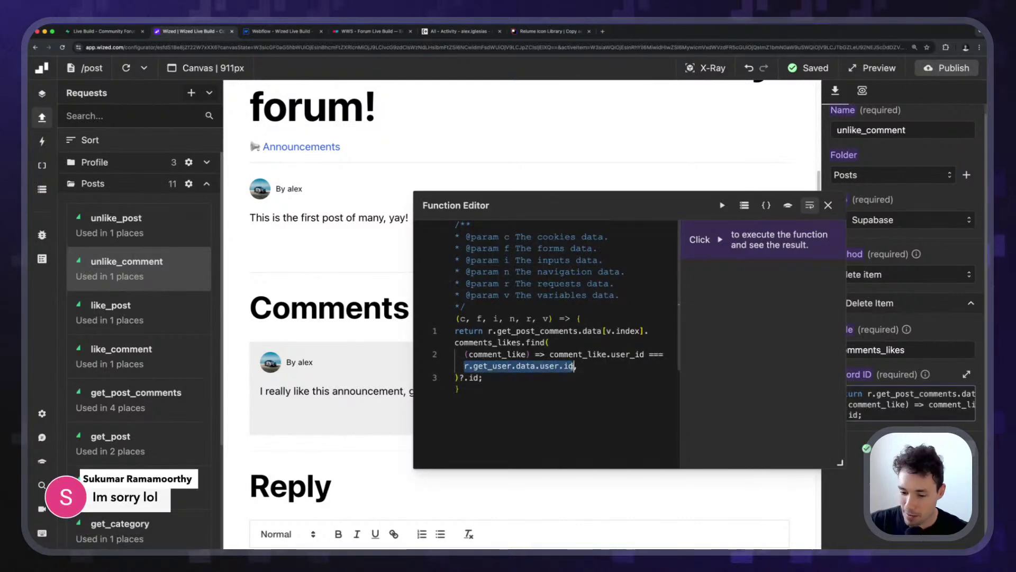
text(v.user_id)
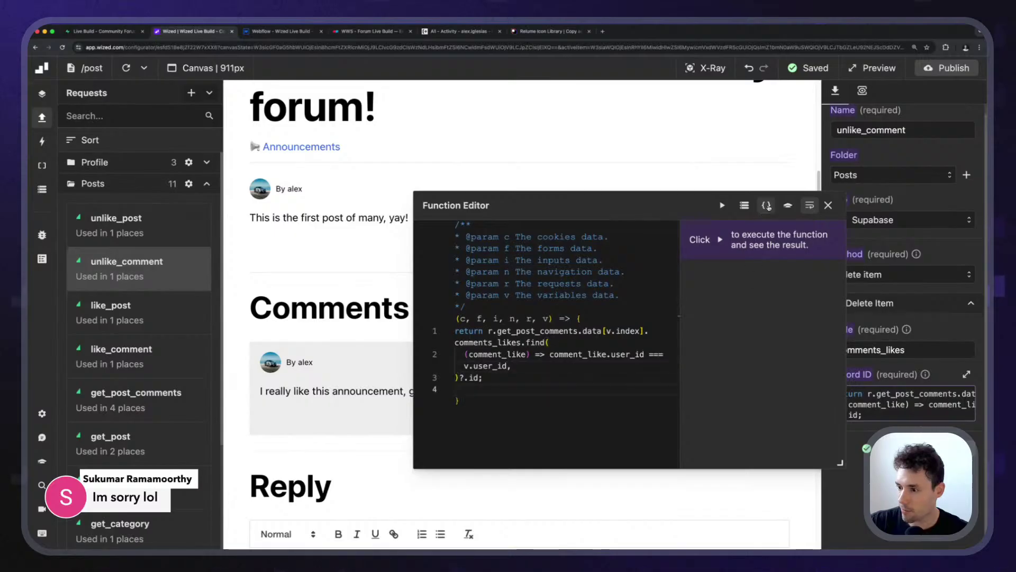
click(829, 206)
Build the upload_profile_picture storage path file name from v.user_id.
key(super+k)
key(super+v)
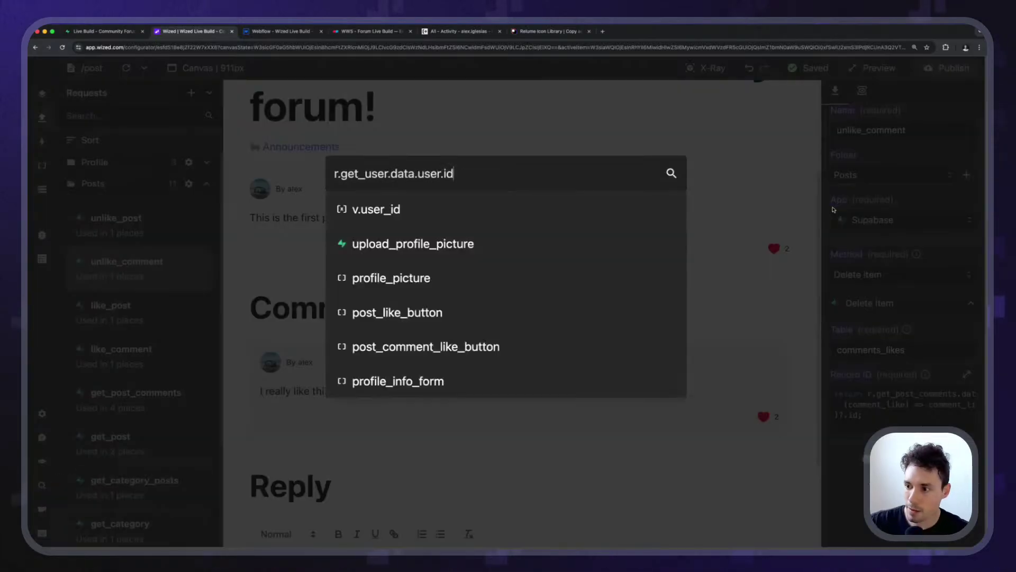
click(529, 241)
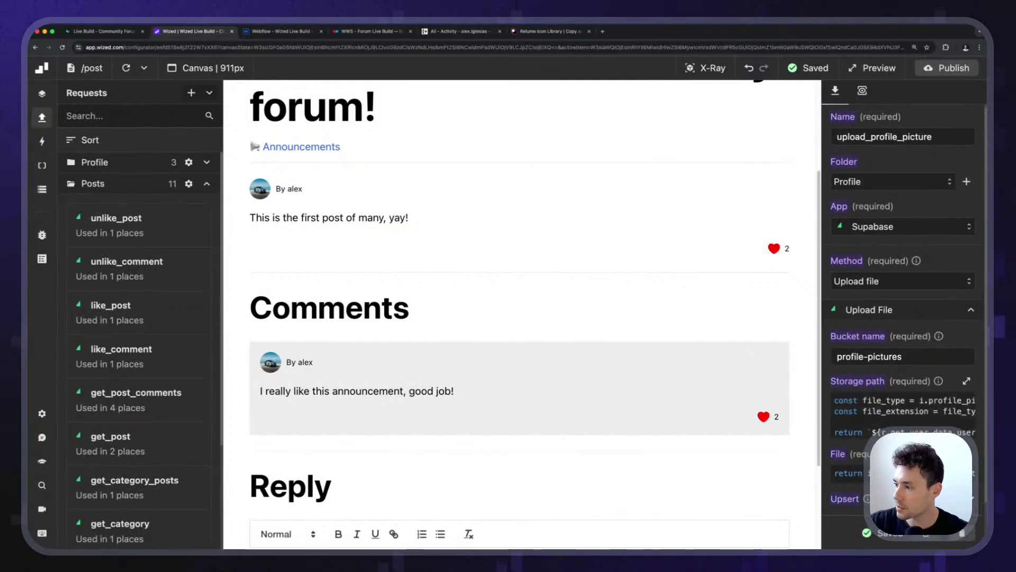
click(967, 381)
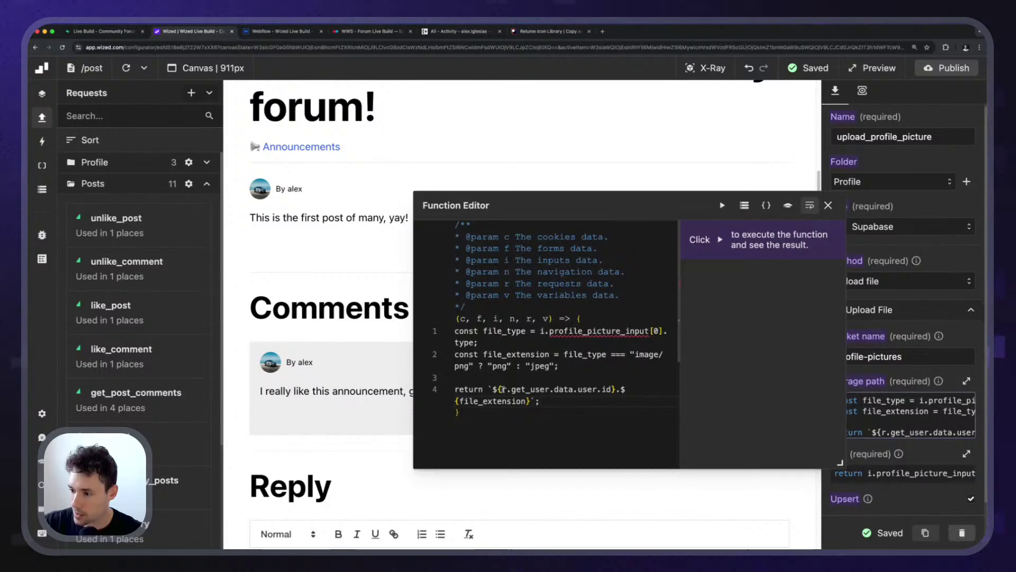
drag(502, 389, 589, 389)
text(v.user_)
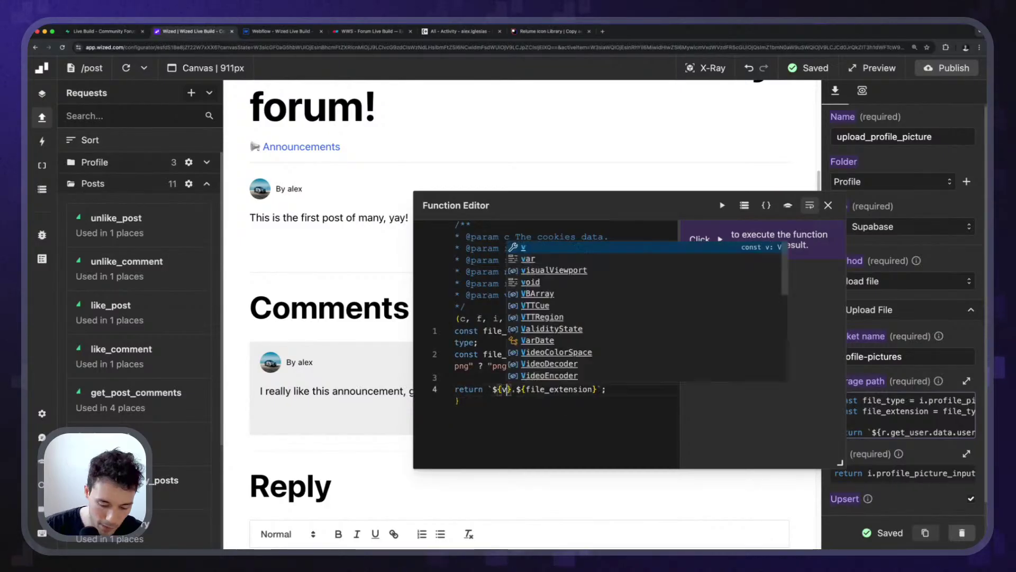
text(id)
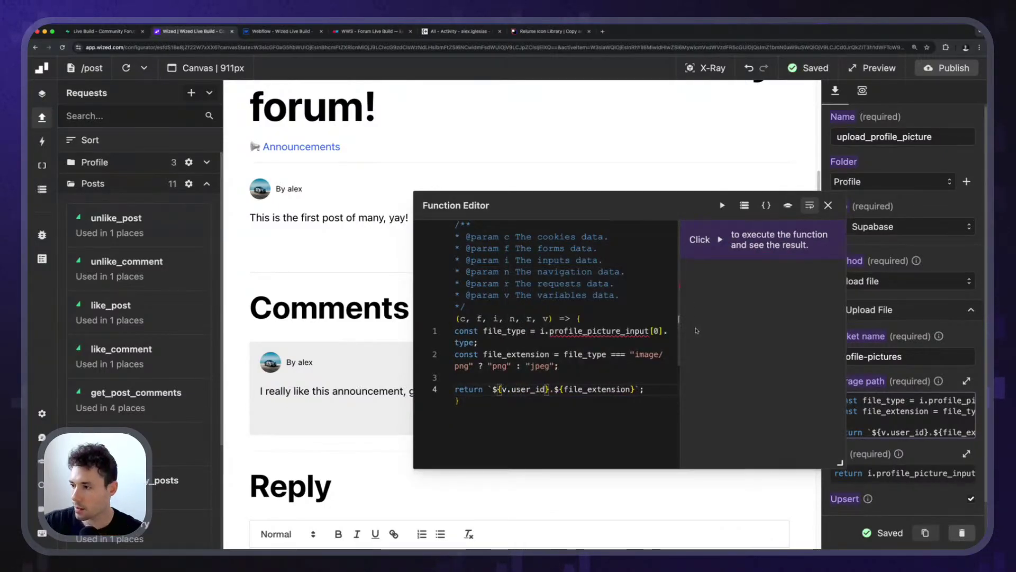
click(828, 204)
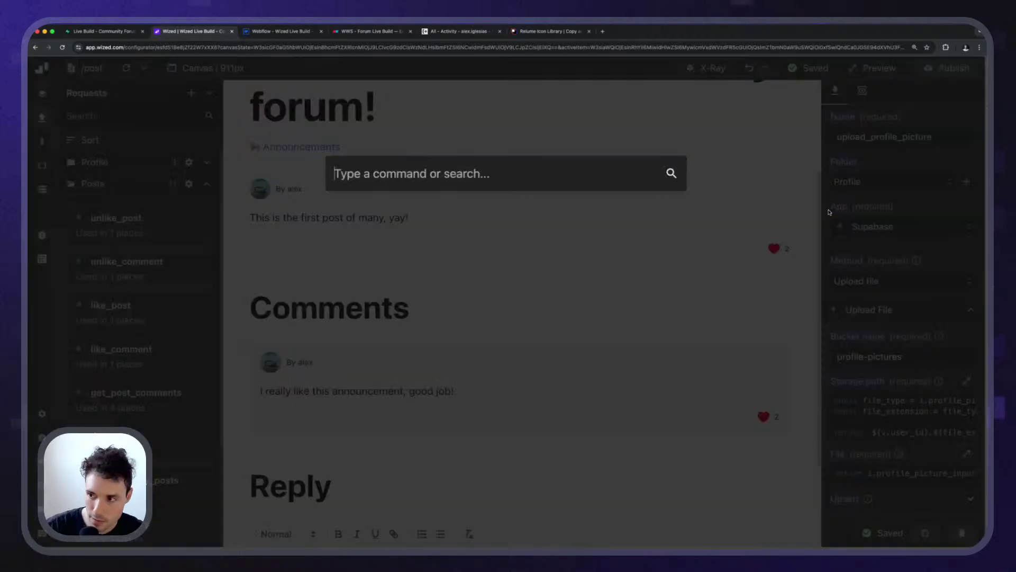
key(super+k)
Inspect the profile_picture element's src attribute value code.
key(super+v)
click(486, 245)
scroll(892, 469, down, 10)
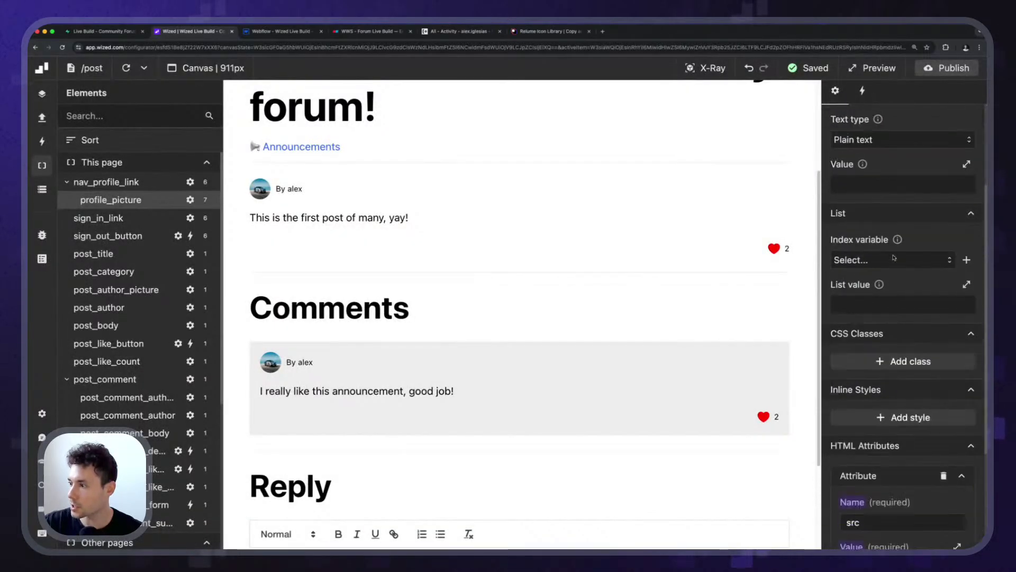
click(892, 469)
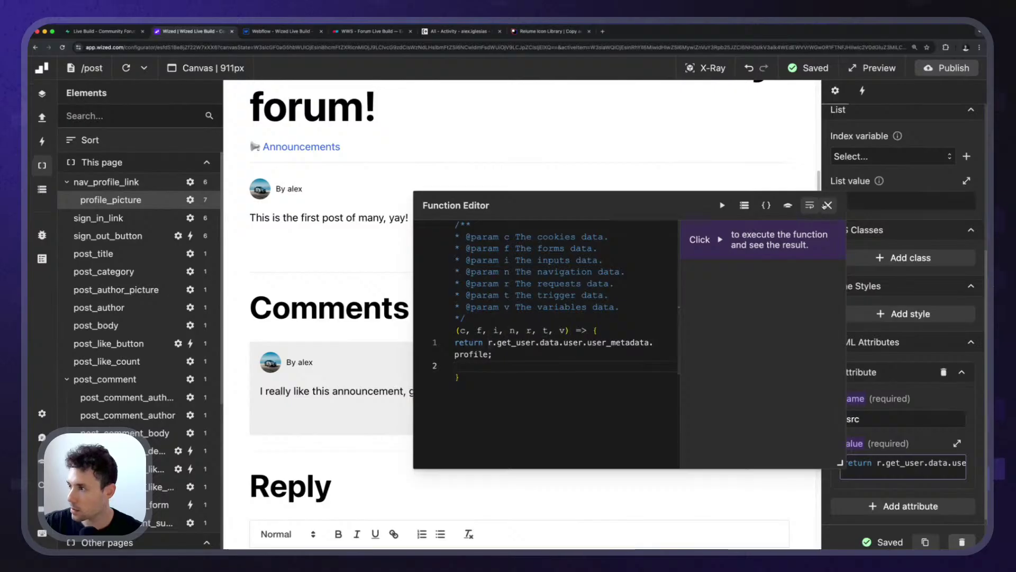
click(862, 91)
click(835, 91)
scroll(902, 317, down, 10)
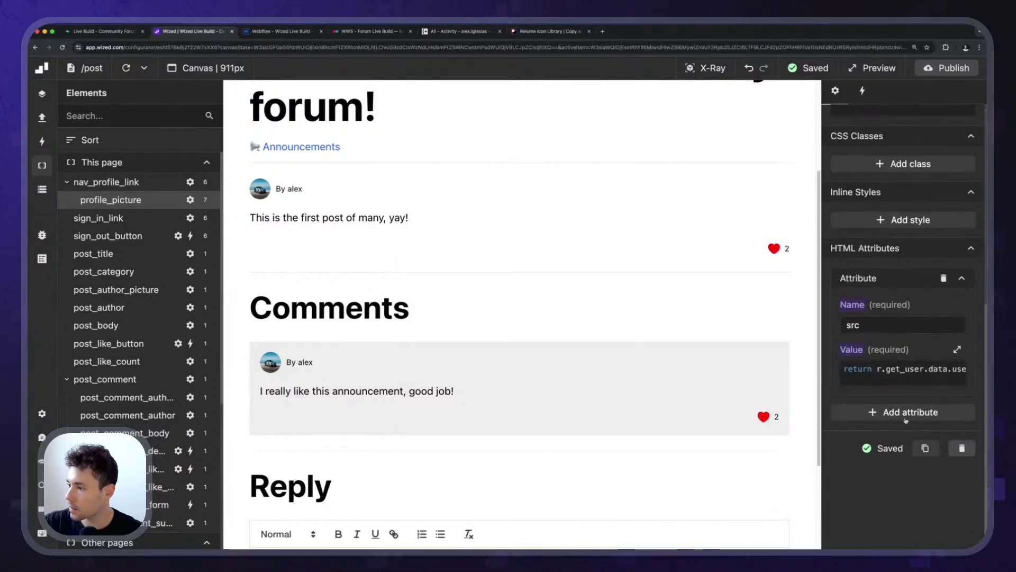
click(906, 371)
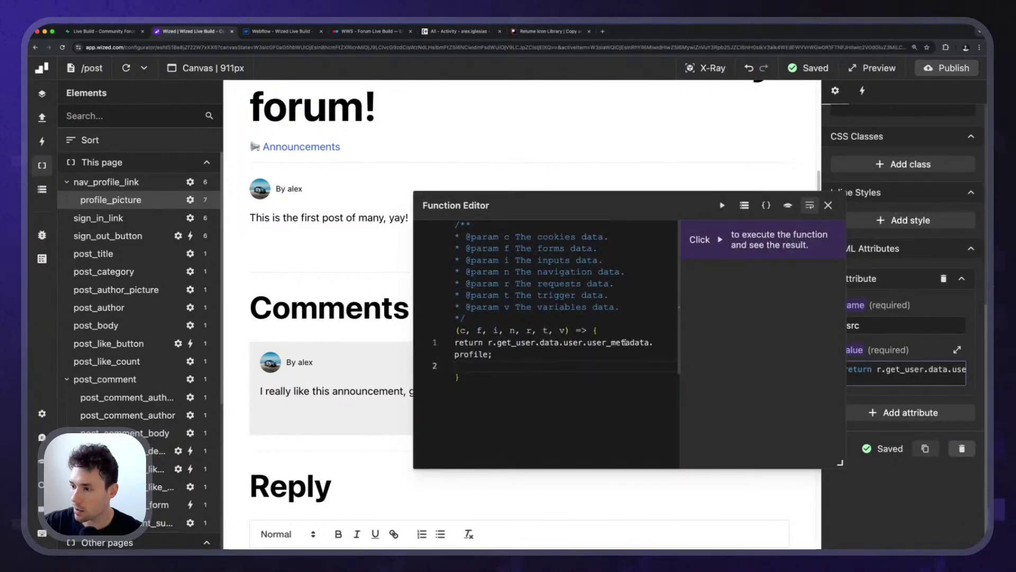
click(828, 204)
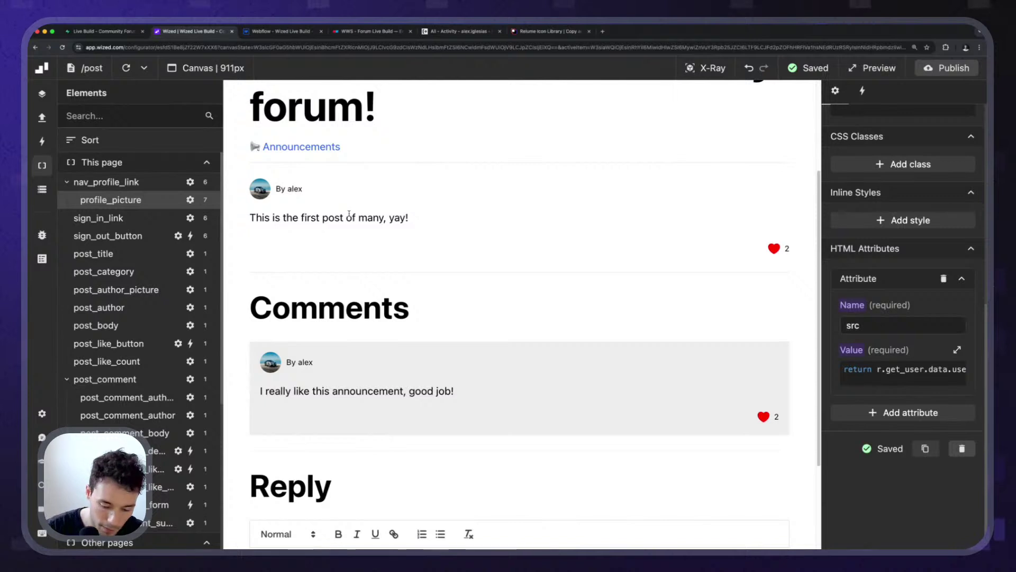
Make the post_like_button's is-active class condition use v.user_id and verify it.
key(super+k)
click(370, 275)
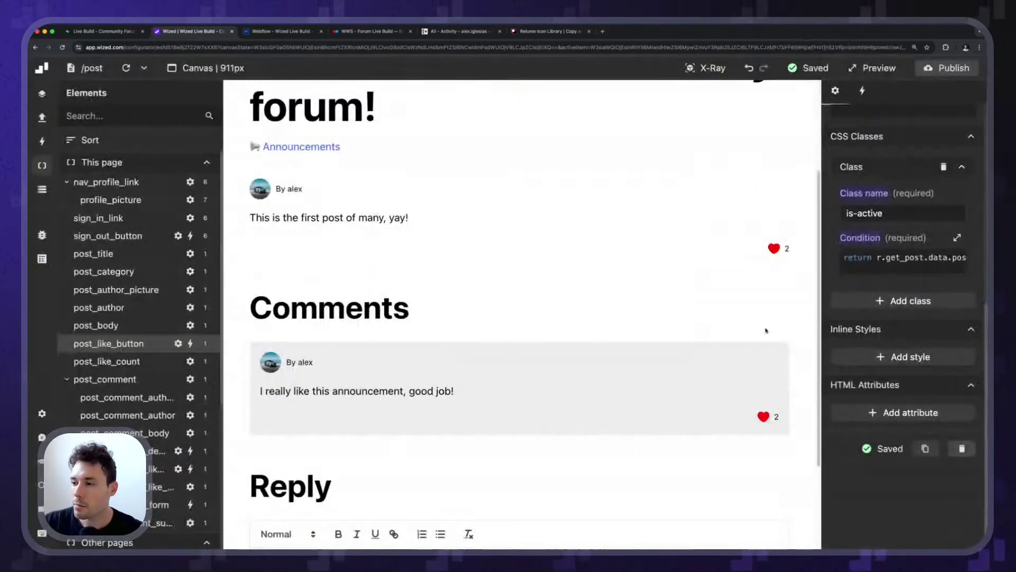
click(905, 259)
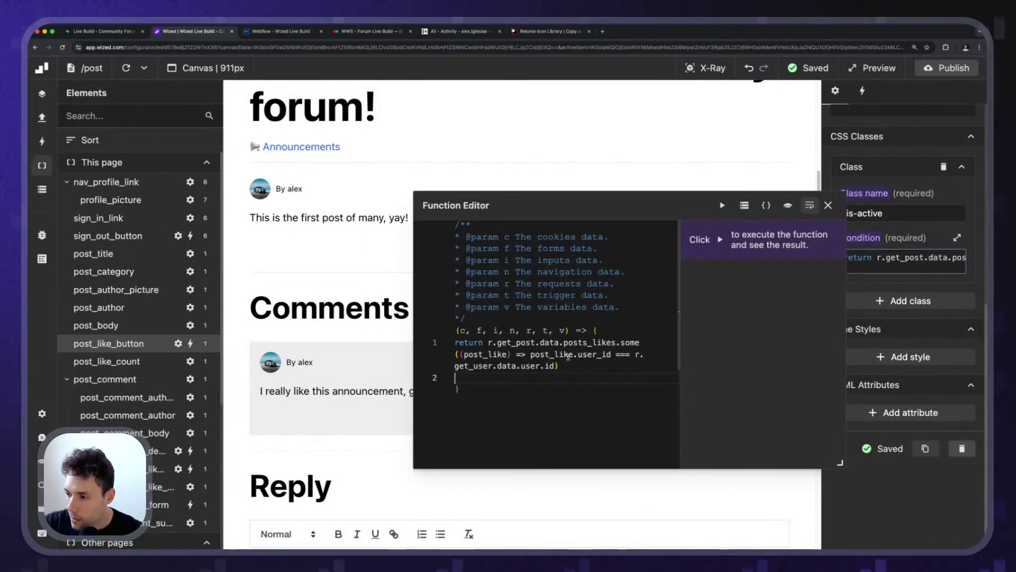
drag(635, 354, 552, 364)
key(super+c)
text(v.user_id)
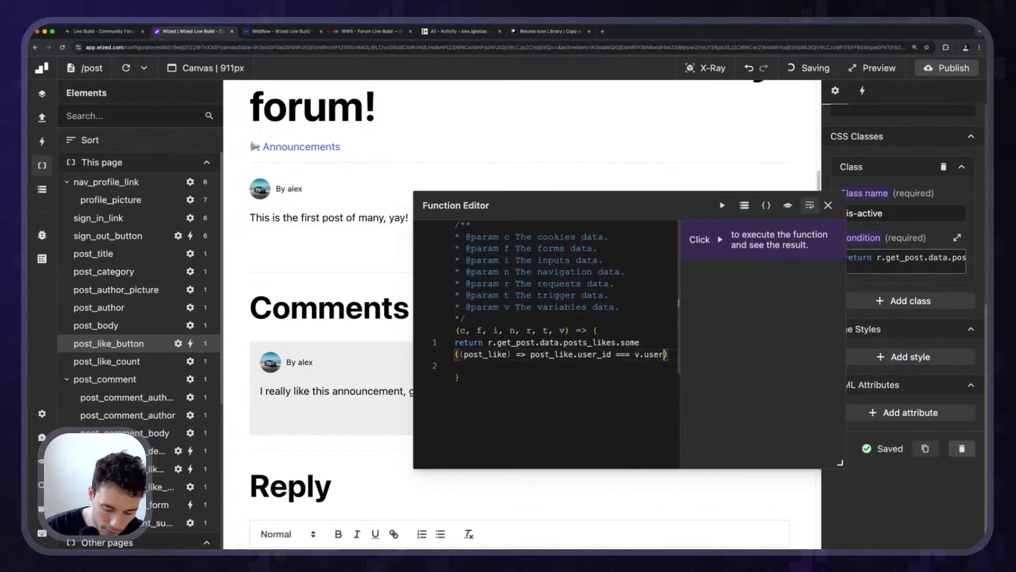
click(829, 206)
key(super+k)
key(super+v)
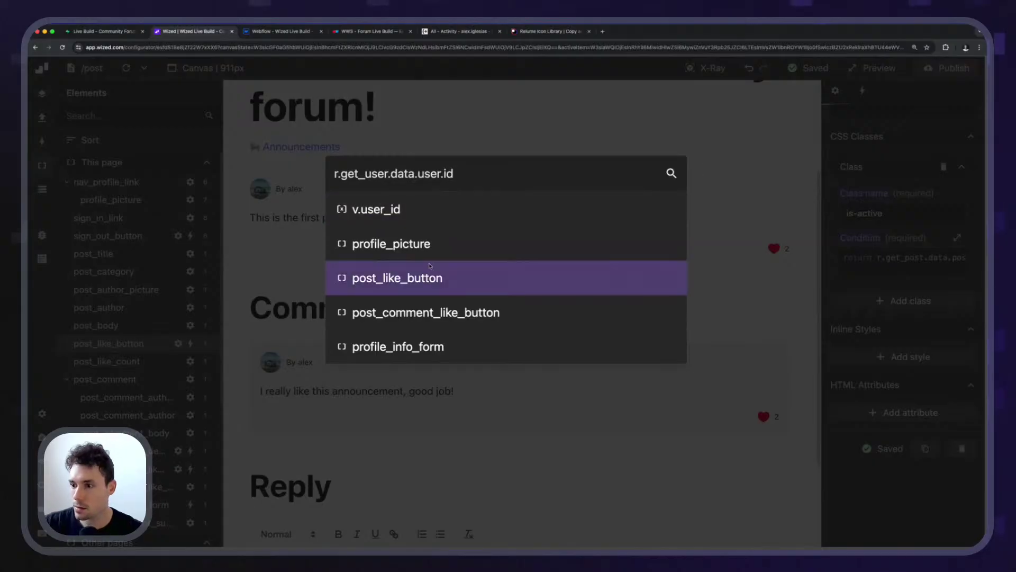
click(426, 278)
click(905, 257)
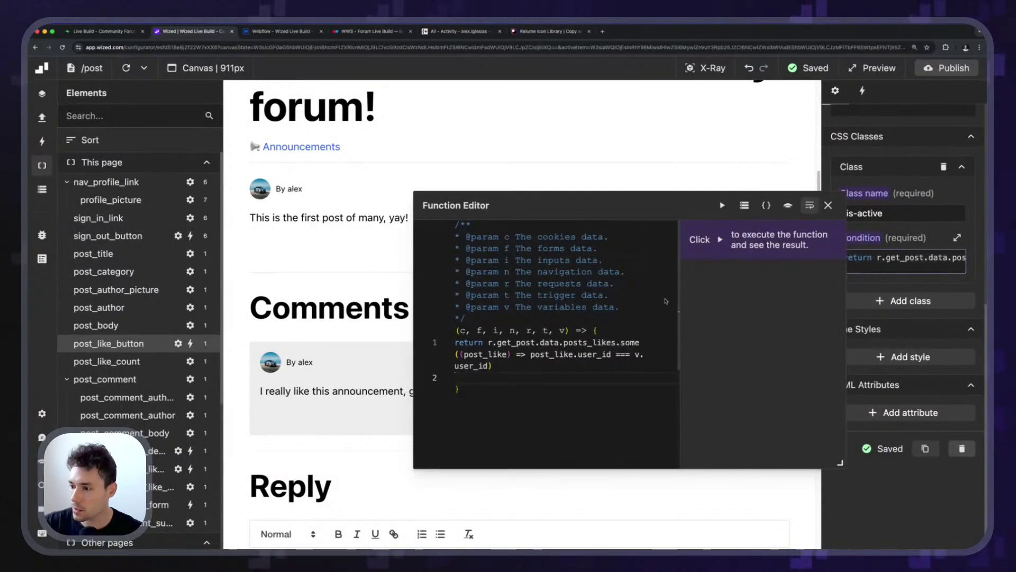
click(829, 205)
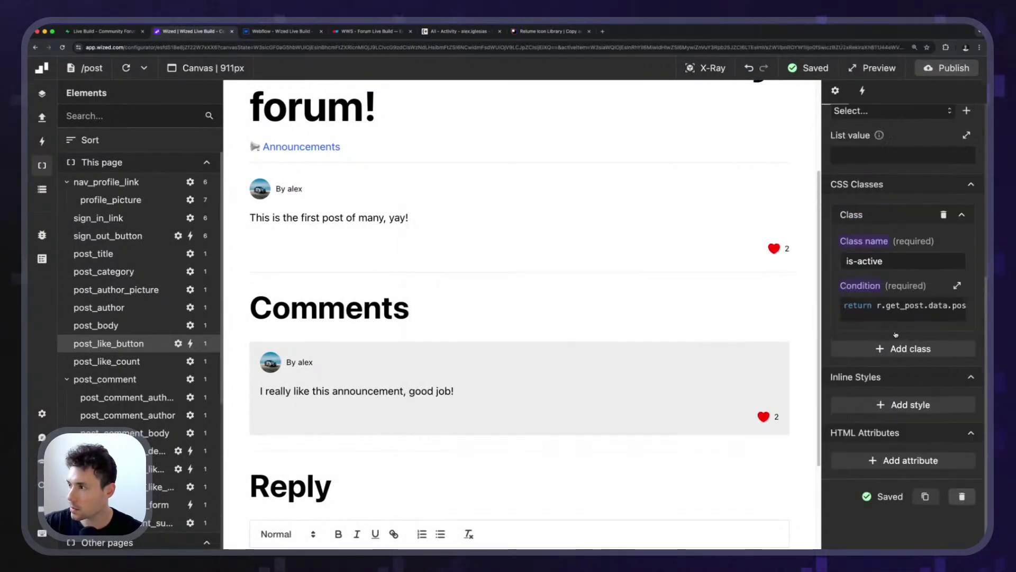
Change the like_post action's condition to find the like by v.user_id.
scroll(900, 212, up, 5)
click(863, 91)
scroll(900, 264, down, 3)
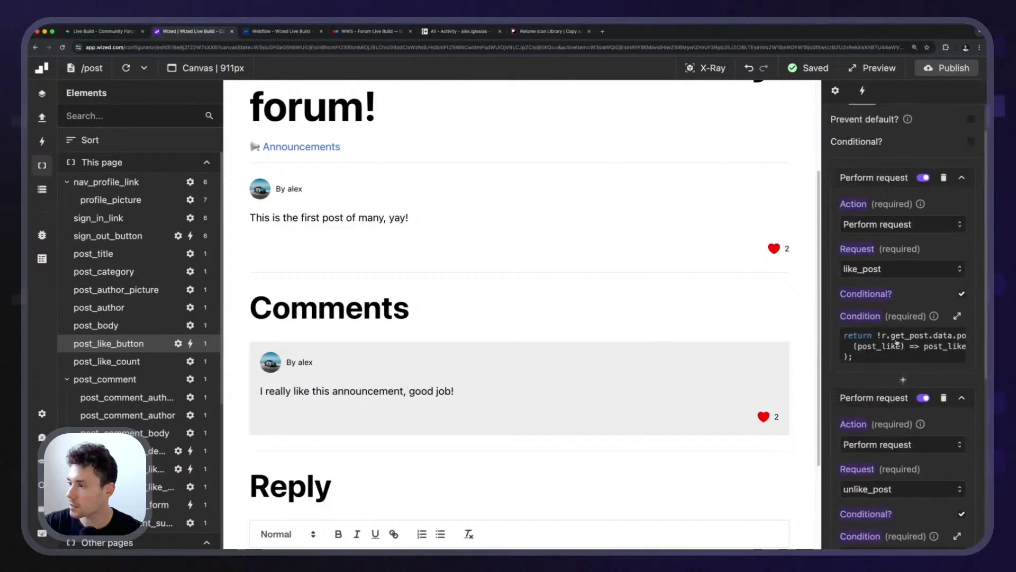
click(905, 344)
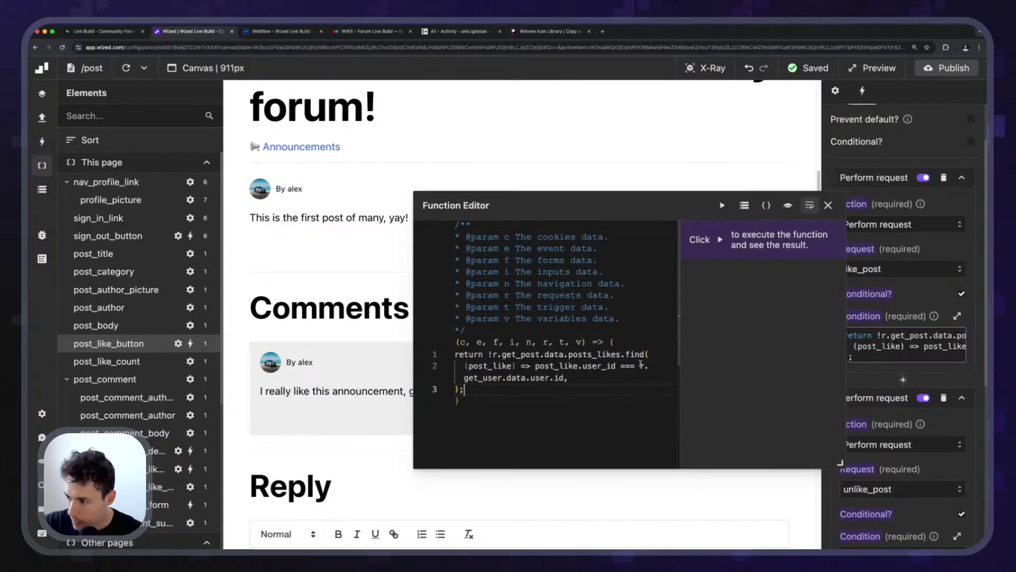
drag(640, 365, 581, 379)
text(v.user_)
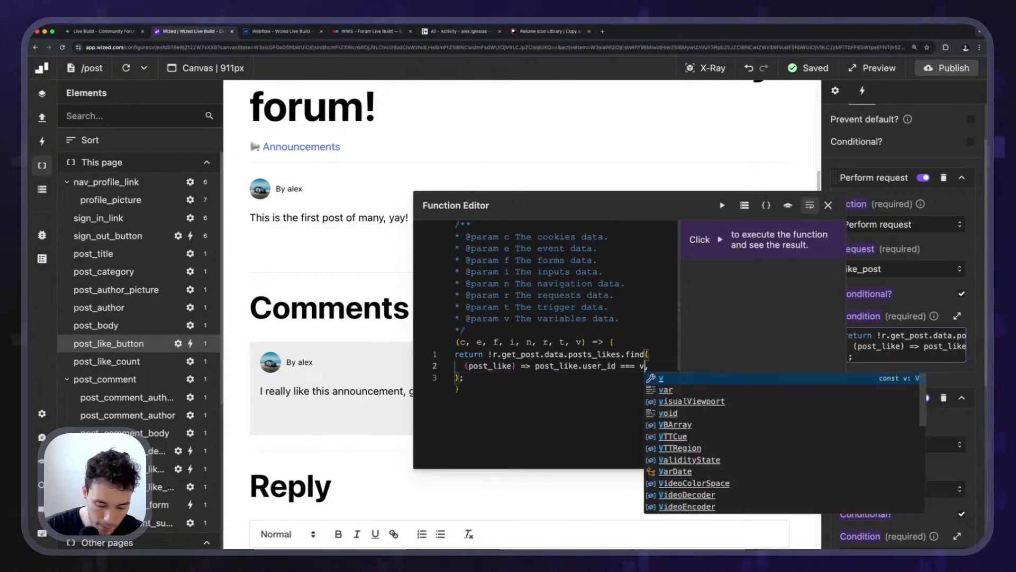
text(id)
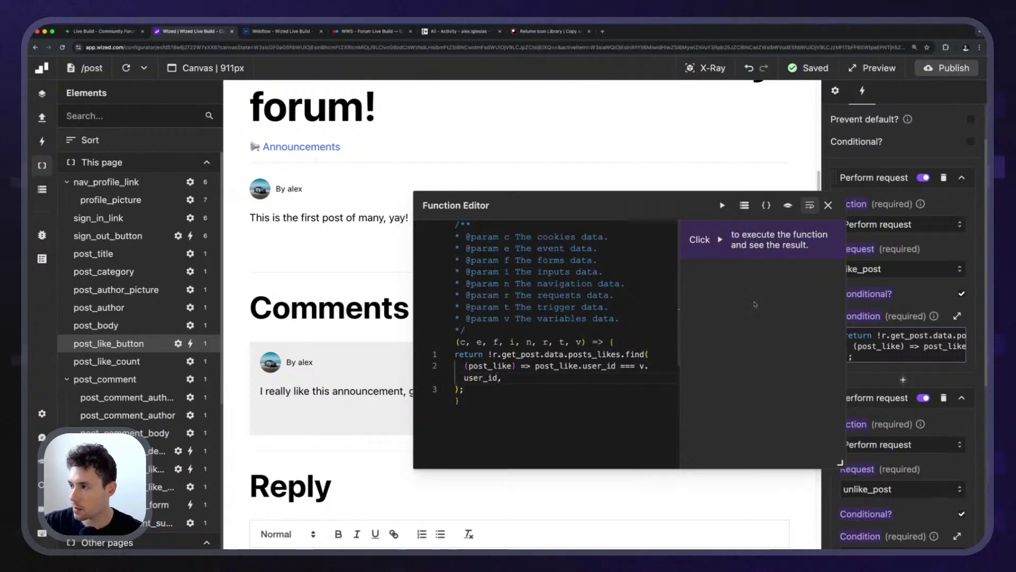
click(828, 205)
Change the unlike_post action's condition to find the like by v.user_id.
scroll(909, 286, down, 5)
click(909, 286)
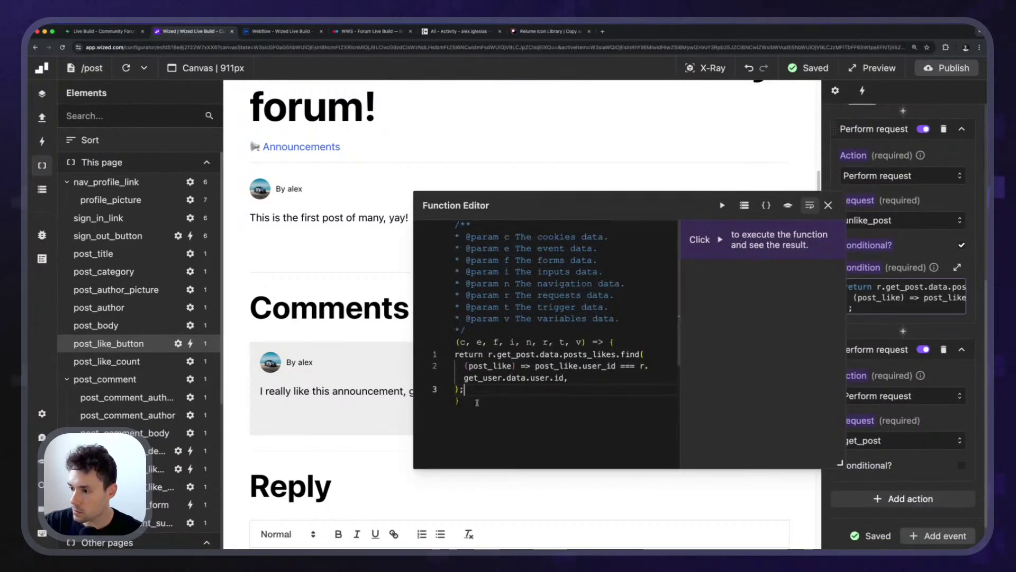
drag(640, 366, 565, 378)
key(super+c)
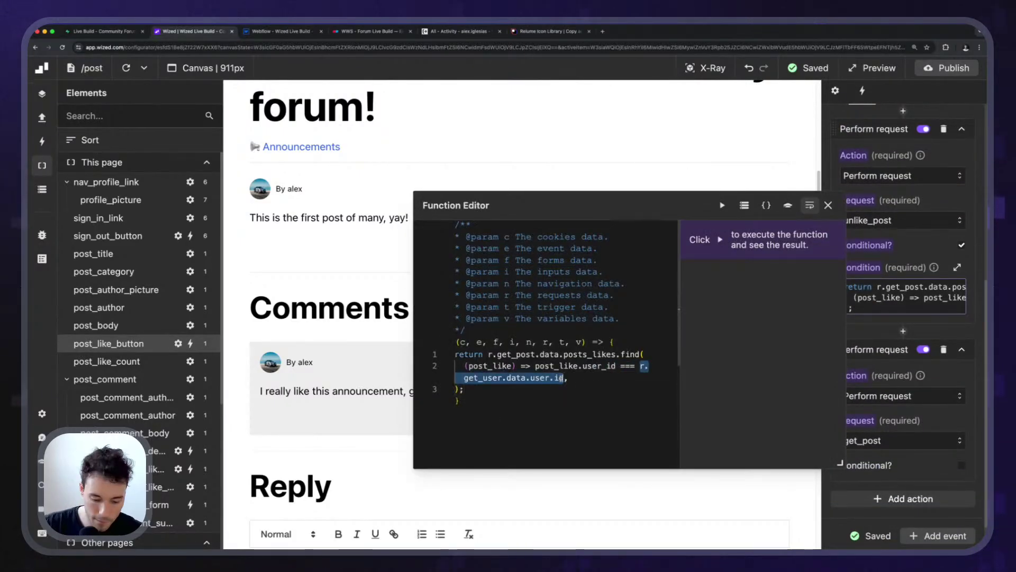
text(v.user_i)
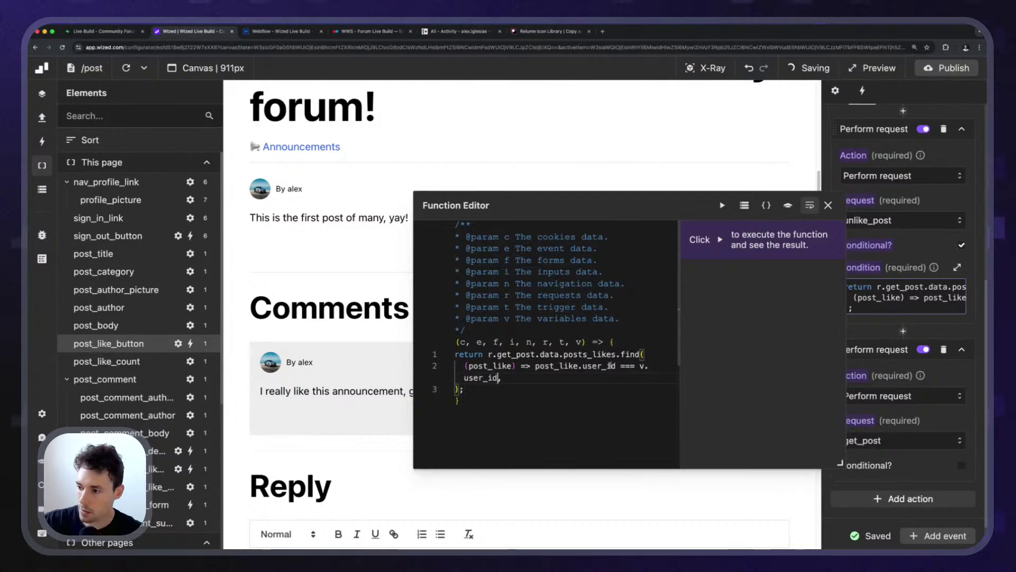
key(Escape)
scroll(894, 331, down, 2)
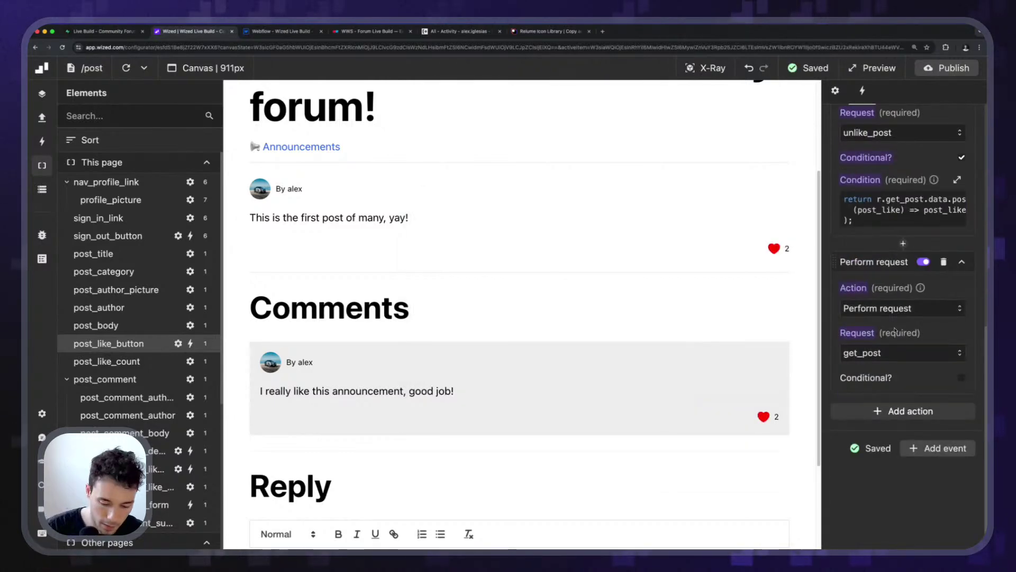
key(super+k)
key(super+v)
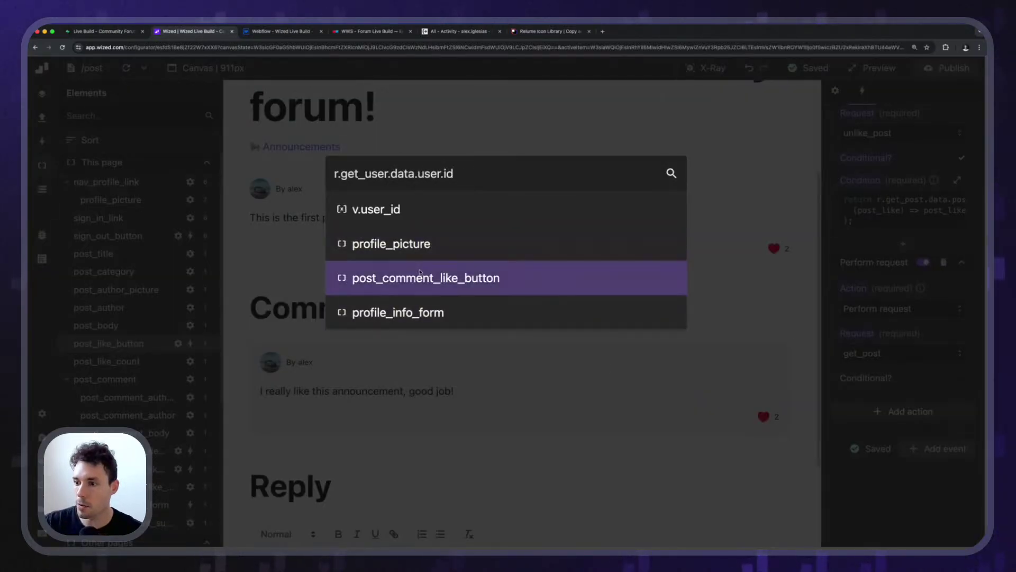
Replace the user ID reference in the comment like button's is-active condition with v.user_id.
click(419, 278)
scroll(889, 350, down, 2)
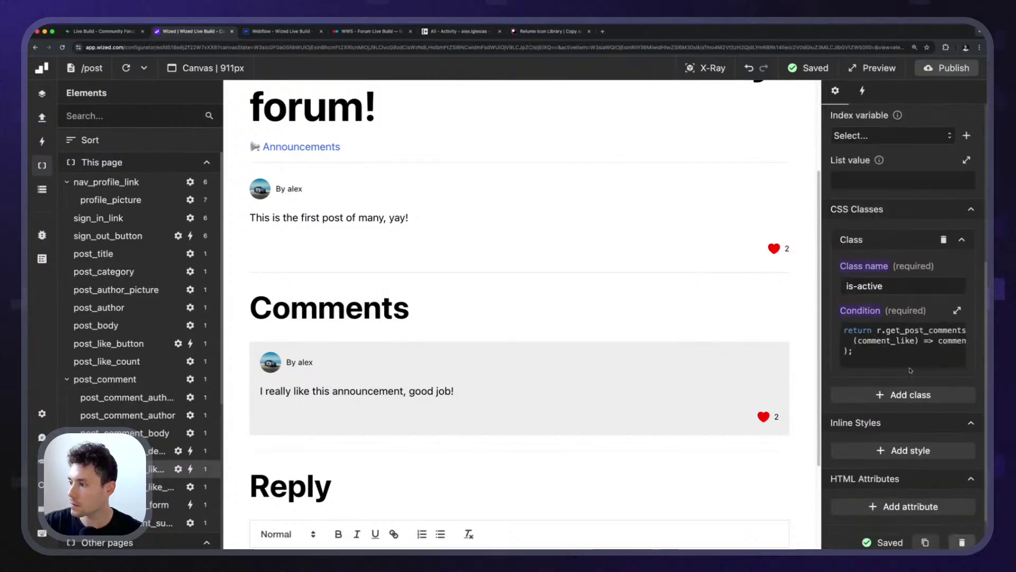
click(888, 350)
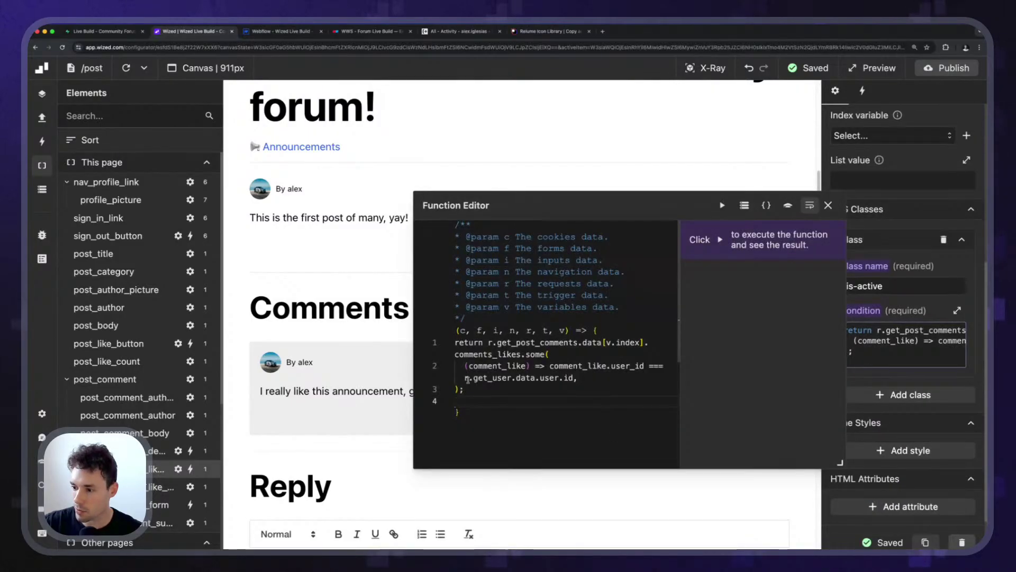
drag(466, 379, 574, 378)
text(v)
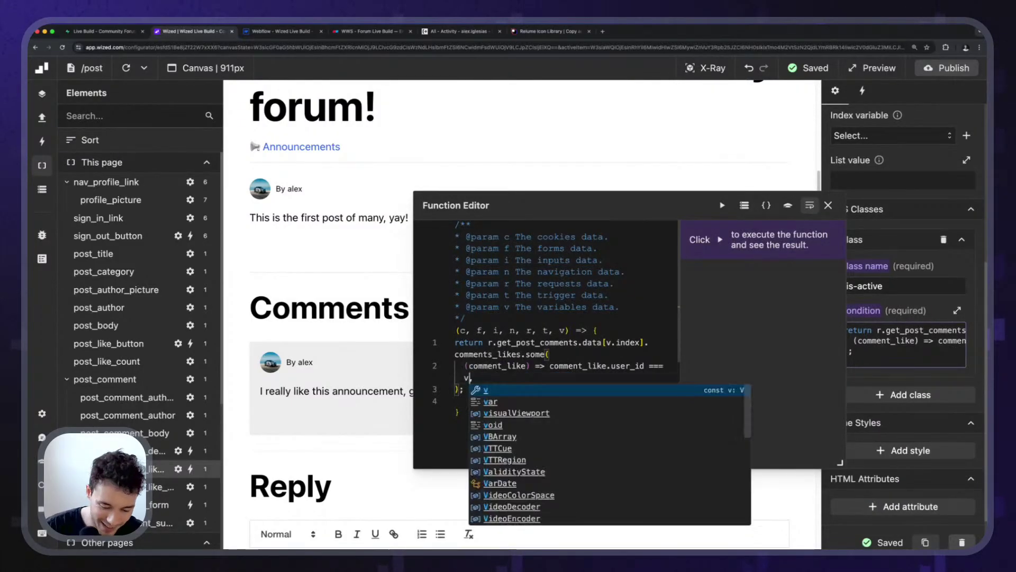
text(.user_id)
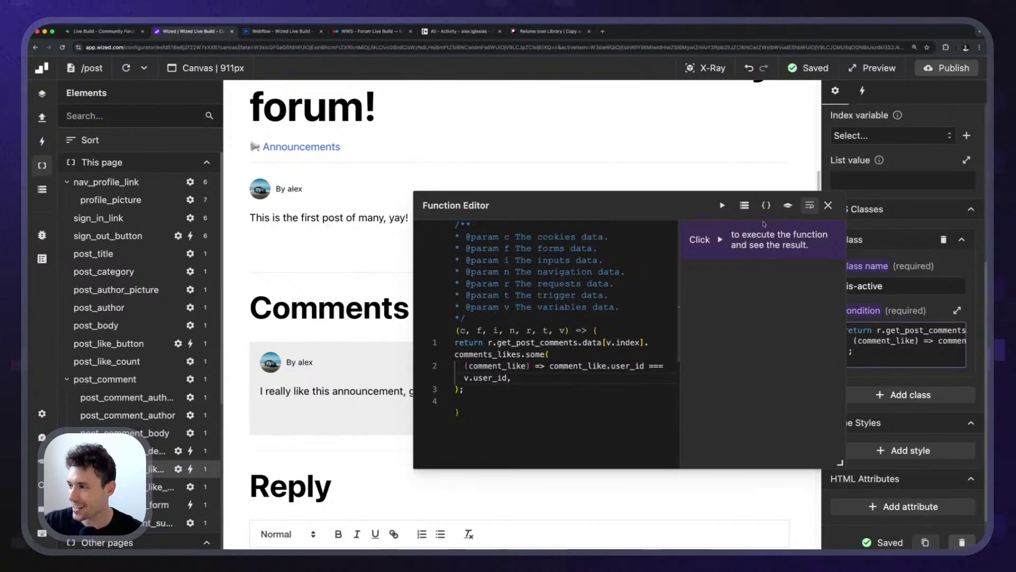
click(829, 205)
Change the like_comment and unlike_comment conditions to match likes by v.user_id.
scroll(904, 290, down, 10)
scroll(904, 289, up, 3)
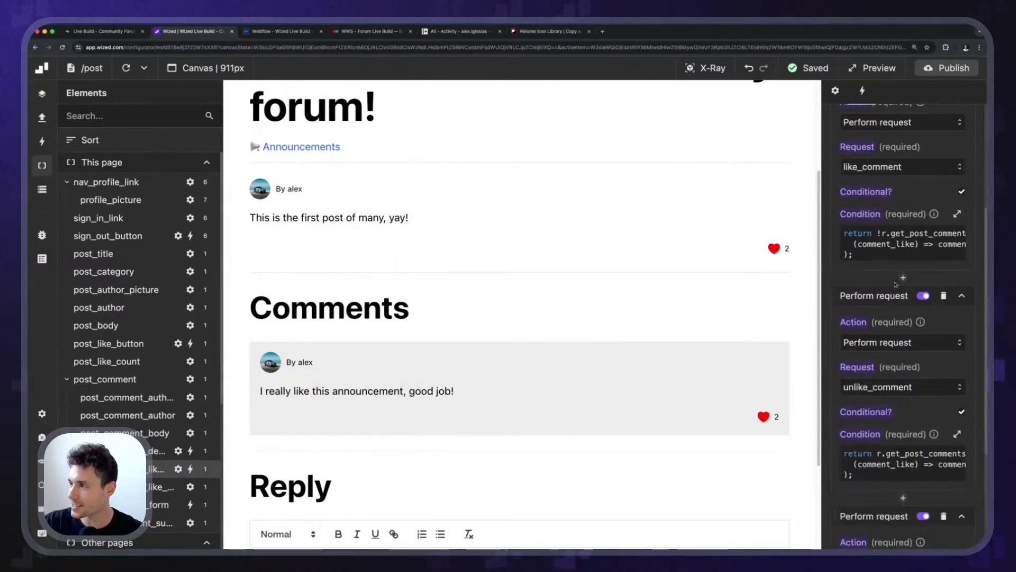
click(958, 224)
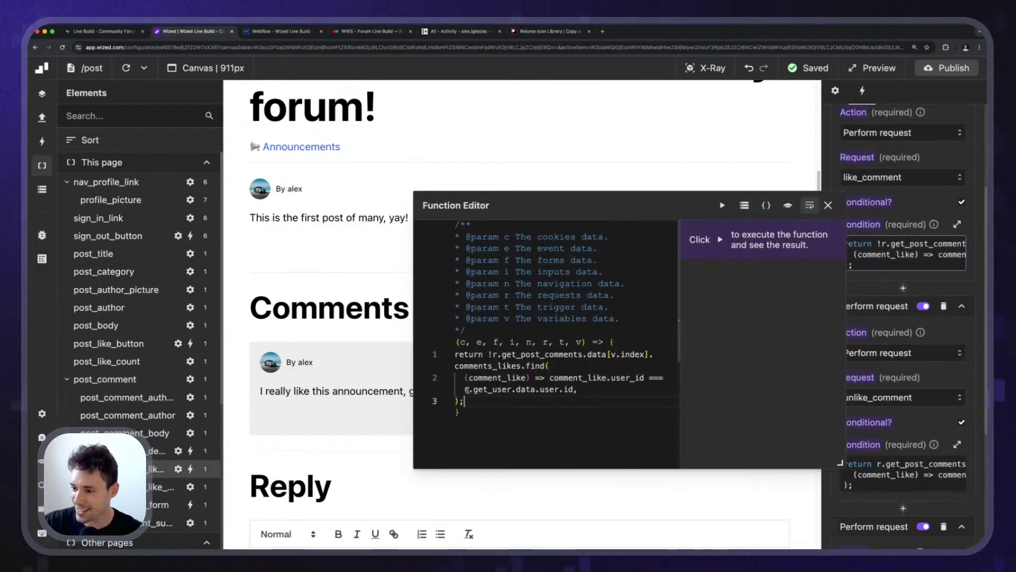
drag(467, 390, 568, 389)
text(v)
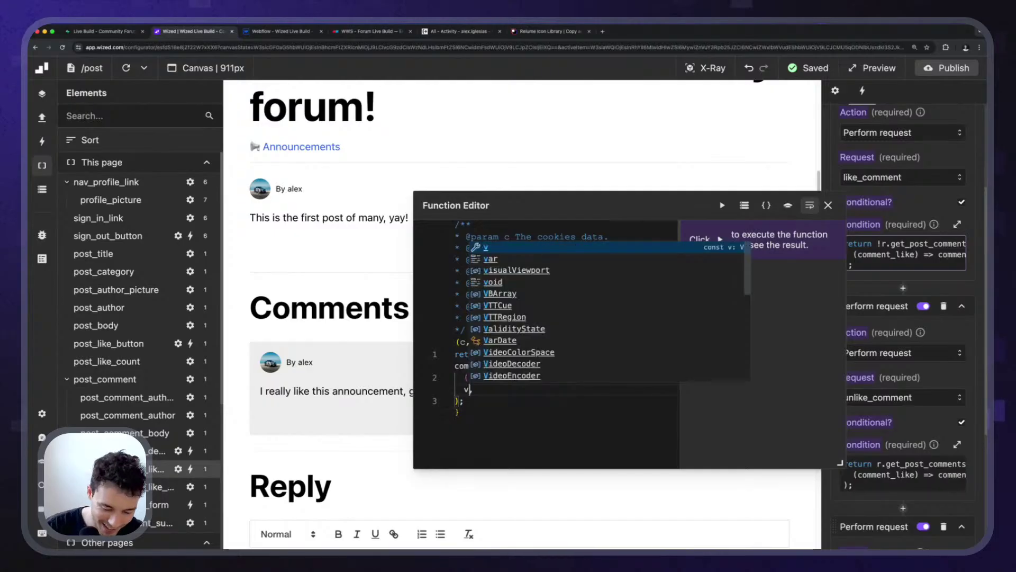
text(.user_id,)
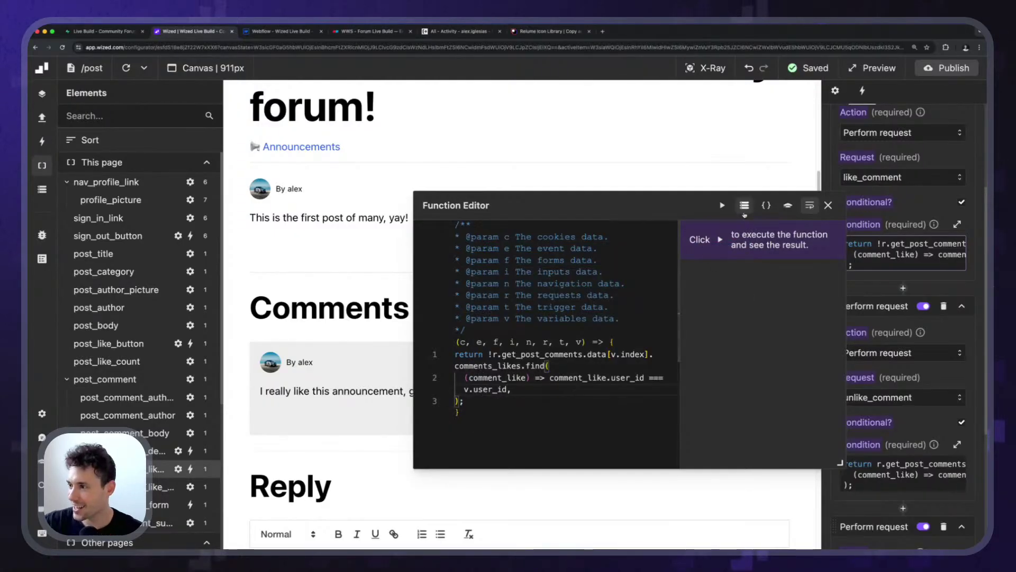
click(829, 205)
click(879, 479)
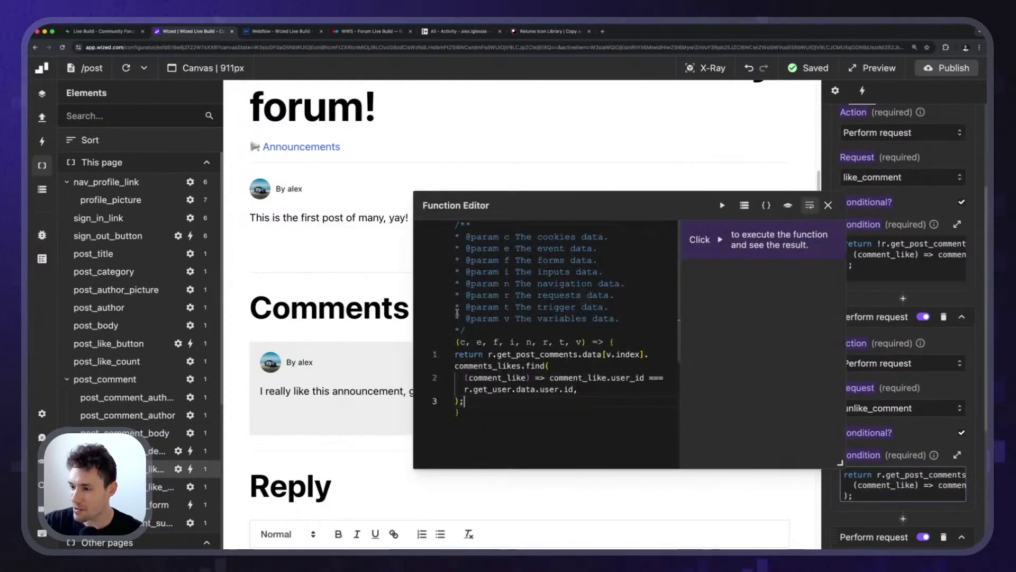
drag(464, 389, 574, 389)
text(v.us)
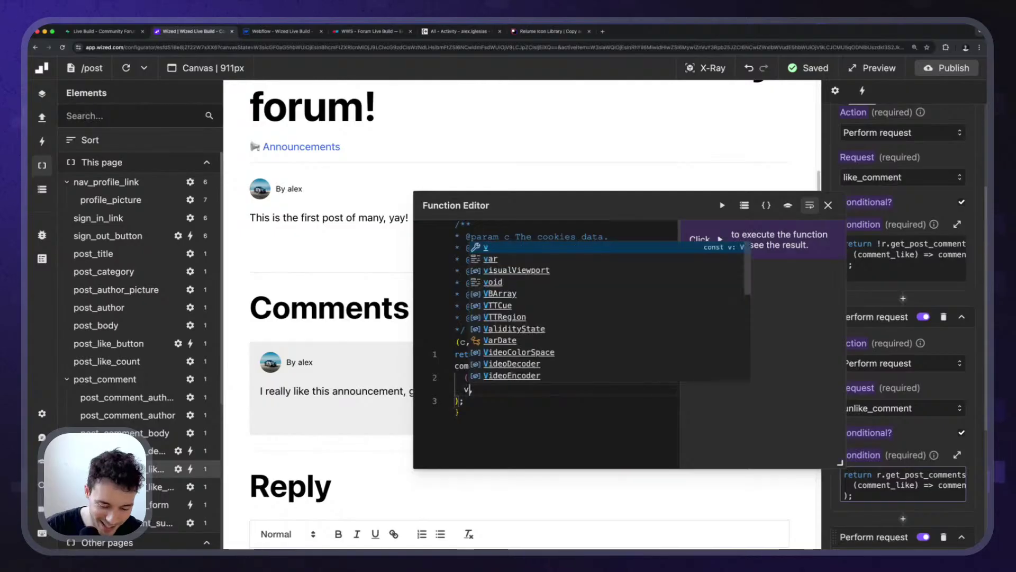
text(er_id,)
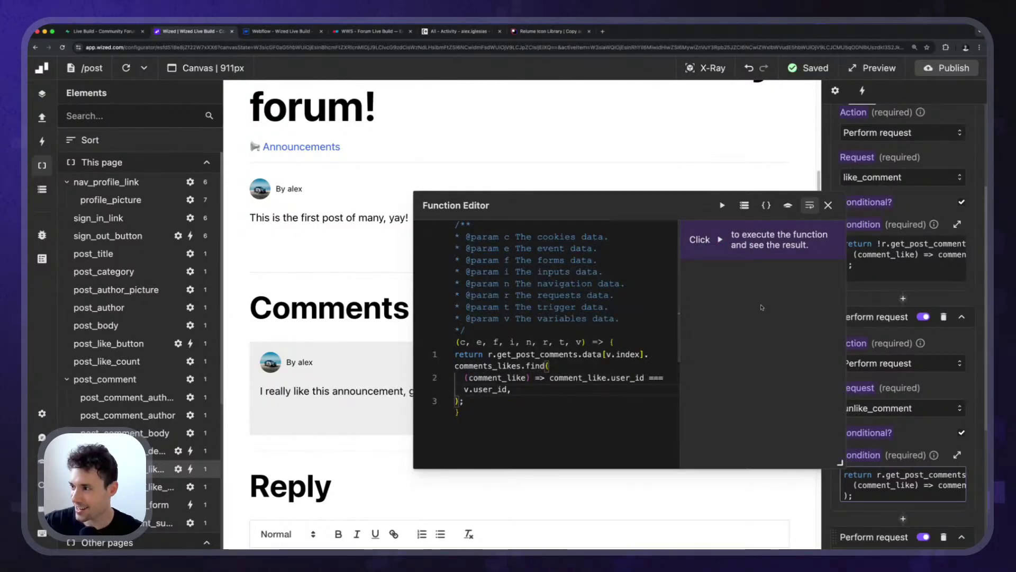
click(828, 205)
Find profile_info_form and open its Form Values code.
key(super+k)
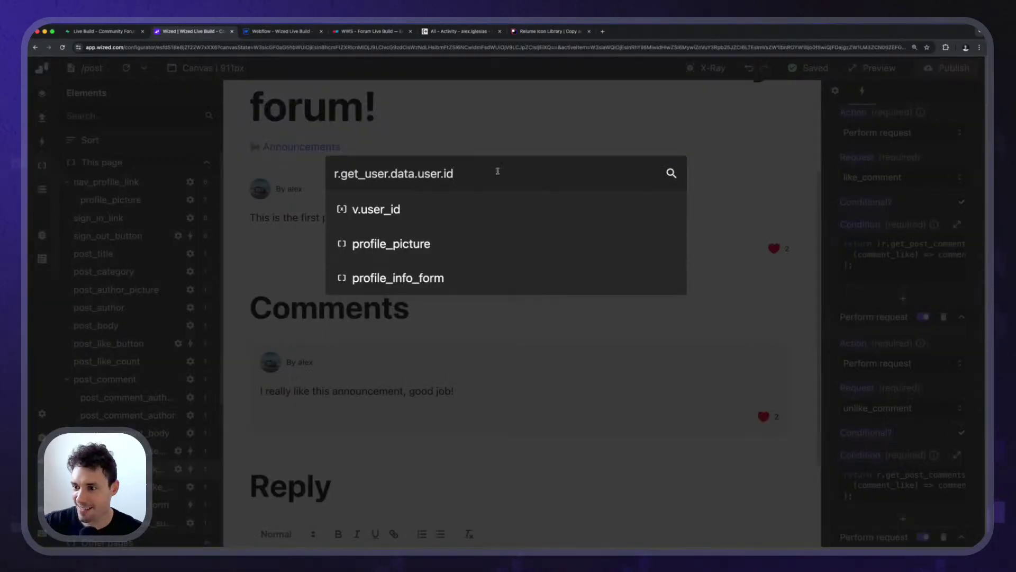
click(429, 273)
scroll(915, 208, down, 5)
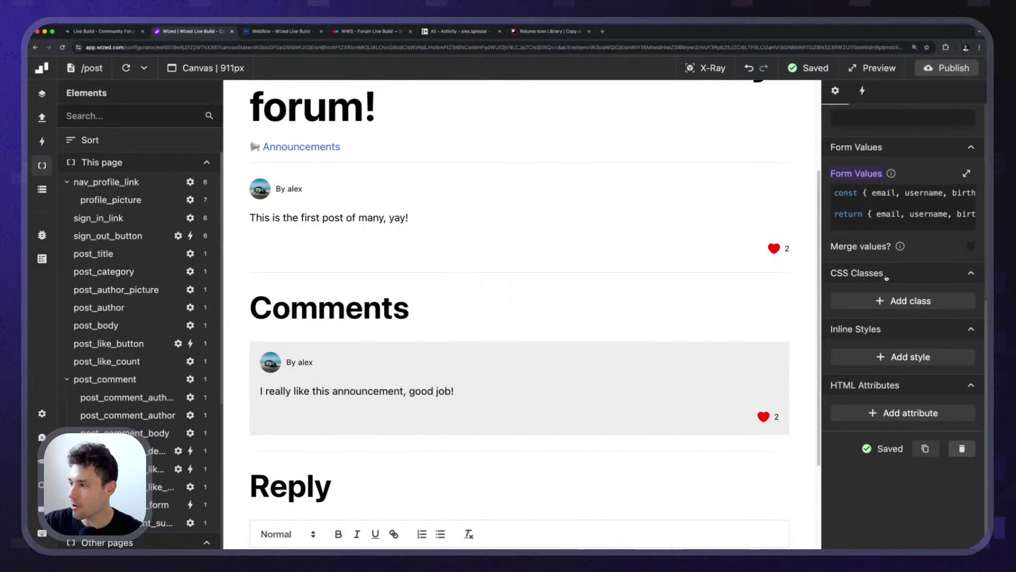
click(915, 208)
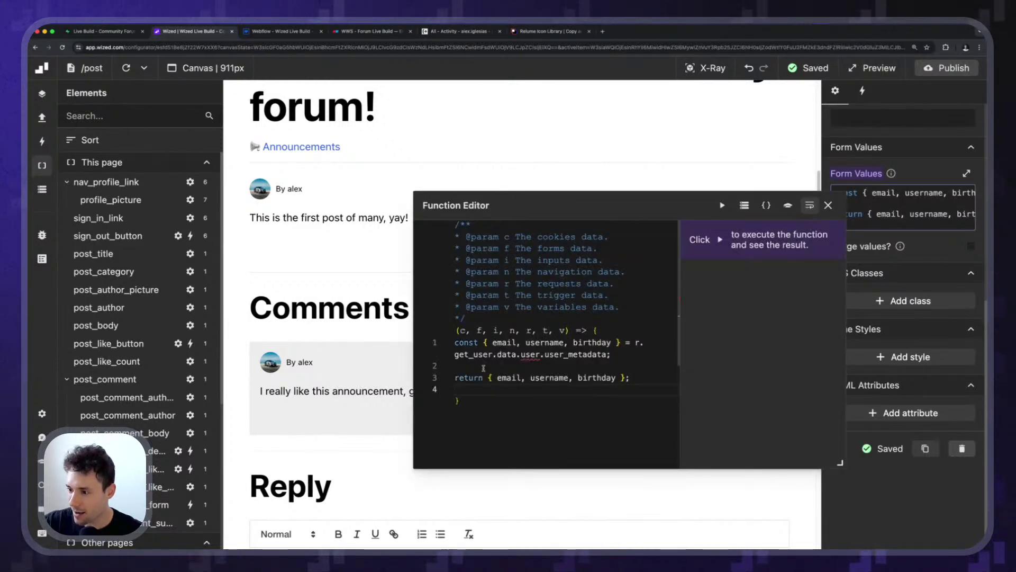
Close the Form Values code, review the form's submit actions and settings, then check the data store.
click(828, 204)
scroll(909, 190, up, 5)
click(862, 90)
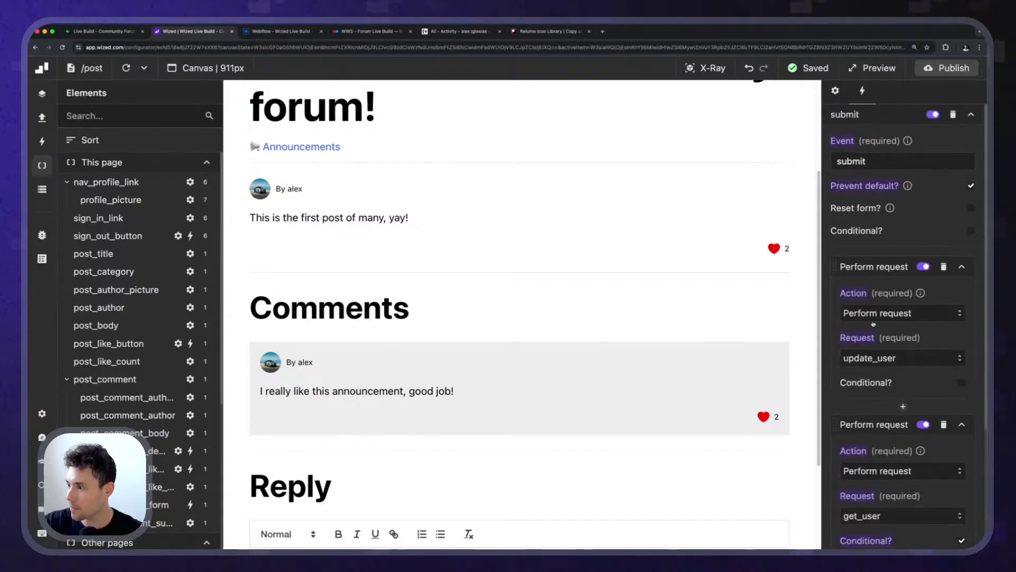
scroll(893, 337, down, 5)
scroll(894, 337, up, 4)
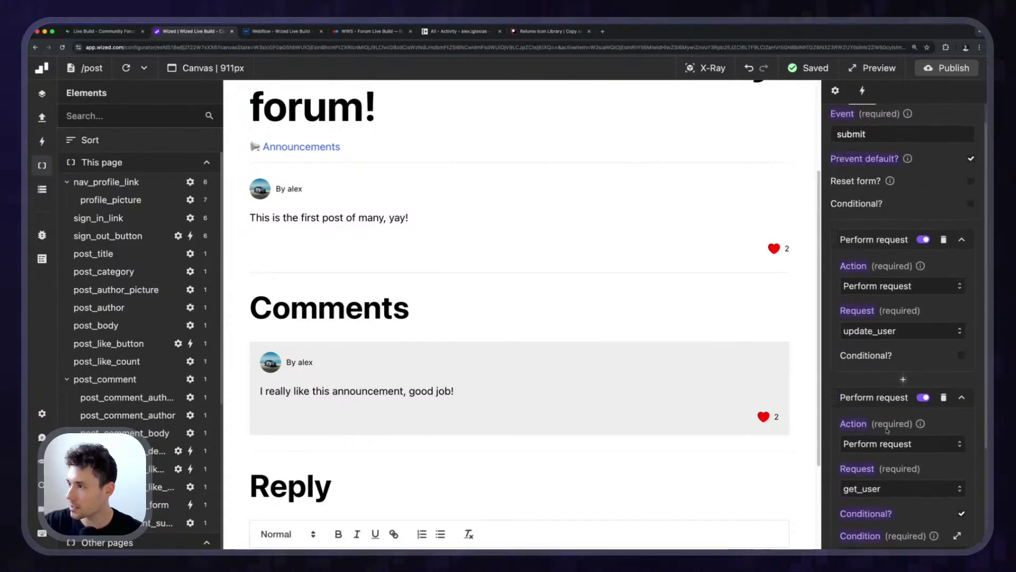
click(835, 90)
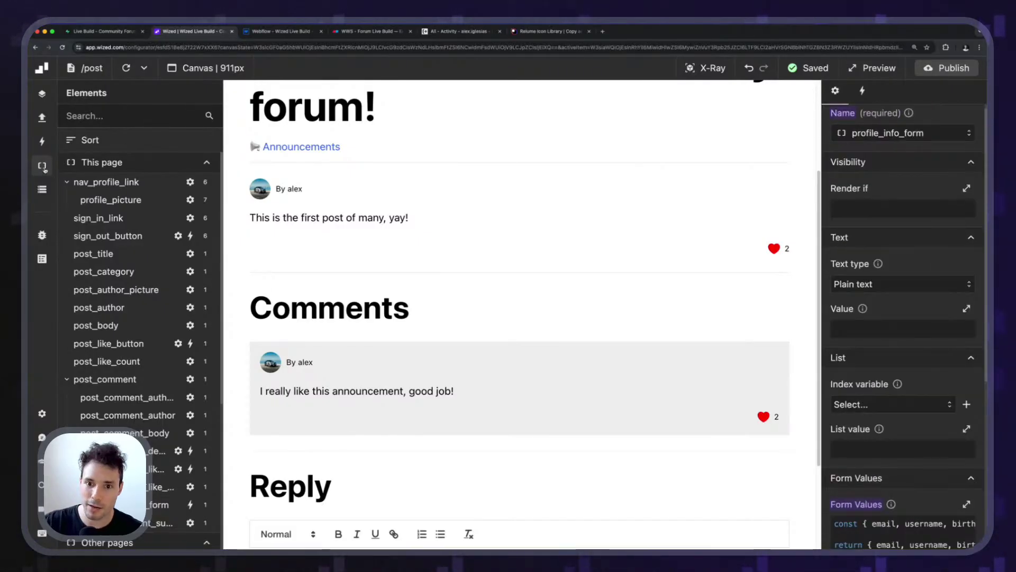
click(42, 188)
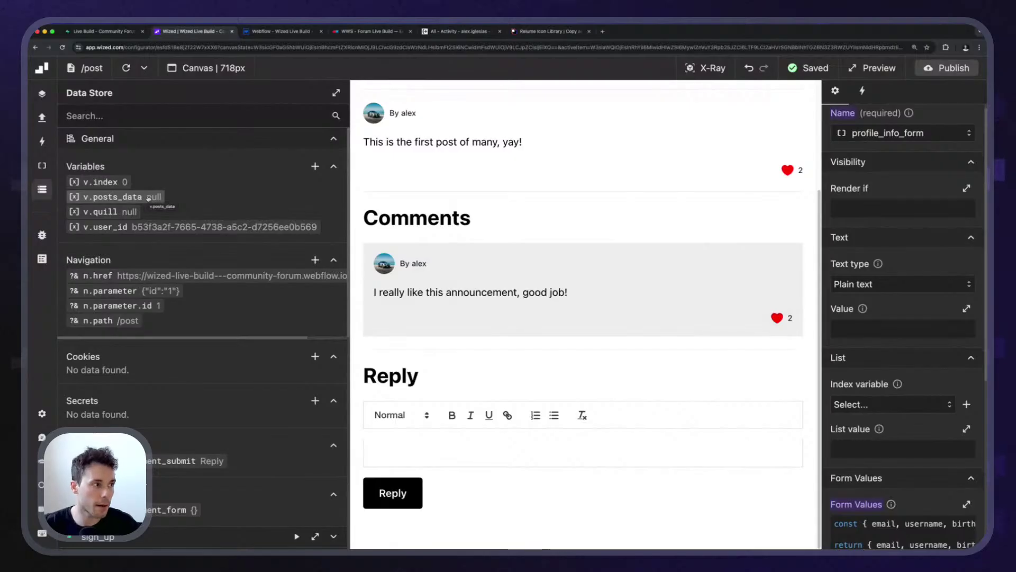
click(42, 189)
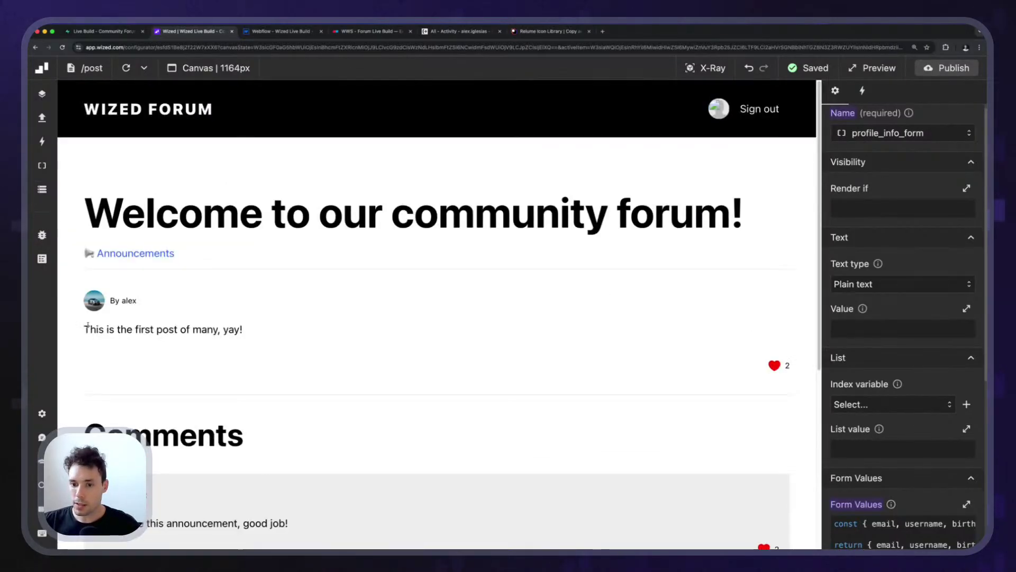
Sign out of the forum preview and sign back in with the account e-mail, correcting the password.
scroll(807, 365, down, 4)
scroll(778, 175, up, 4)
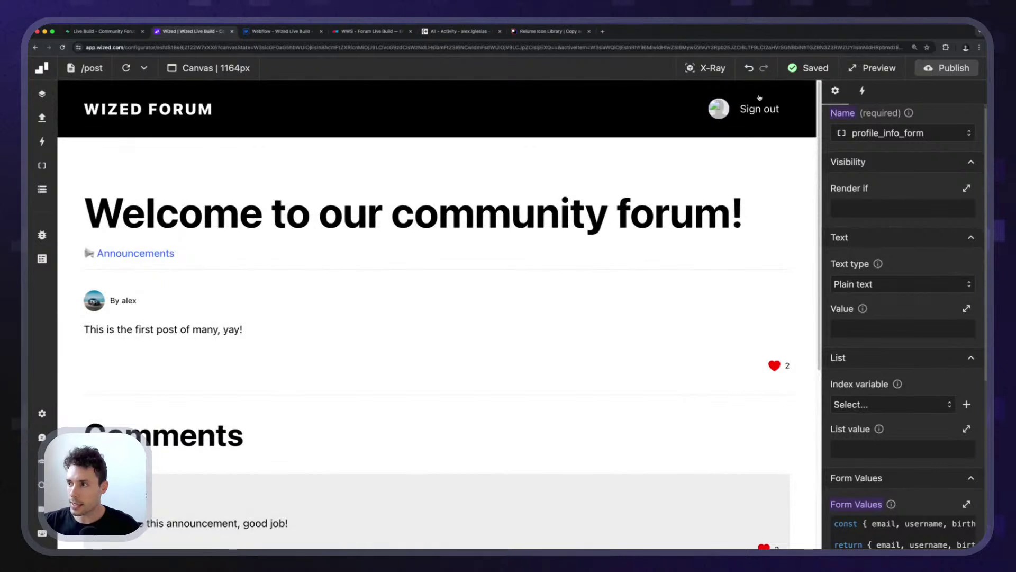
click(755, 119)
click(760, 110)
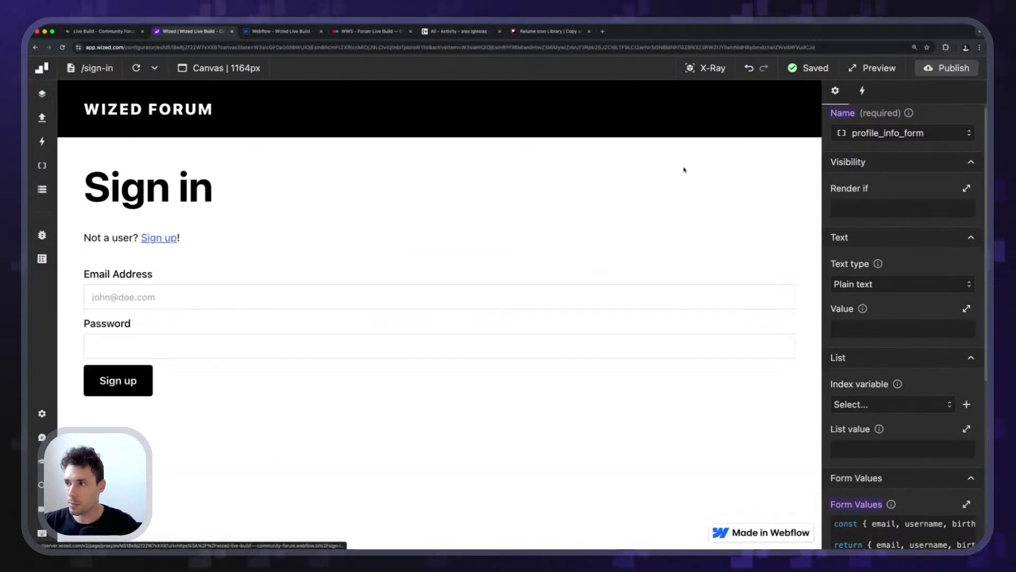
click(177, 292)
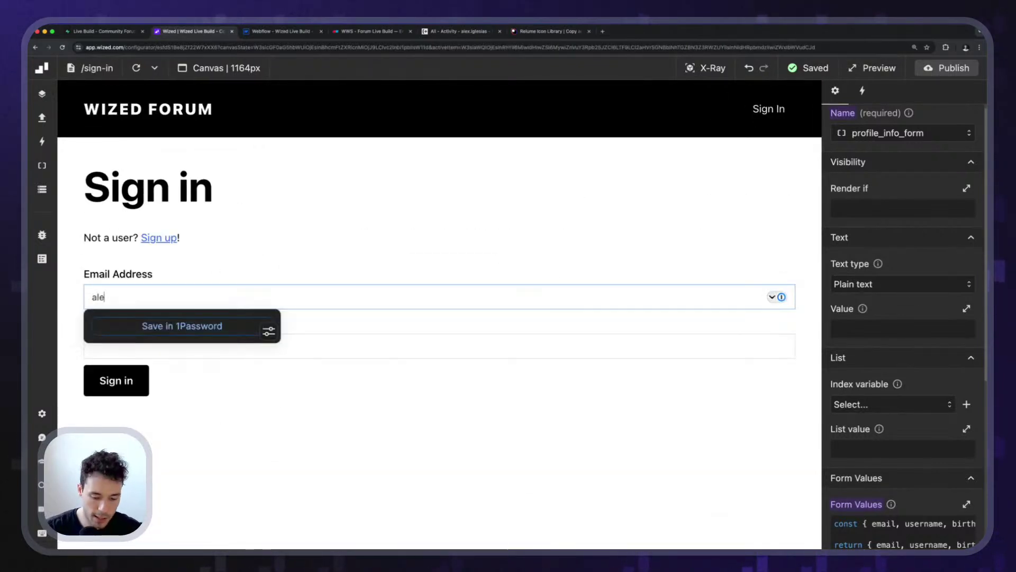
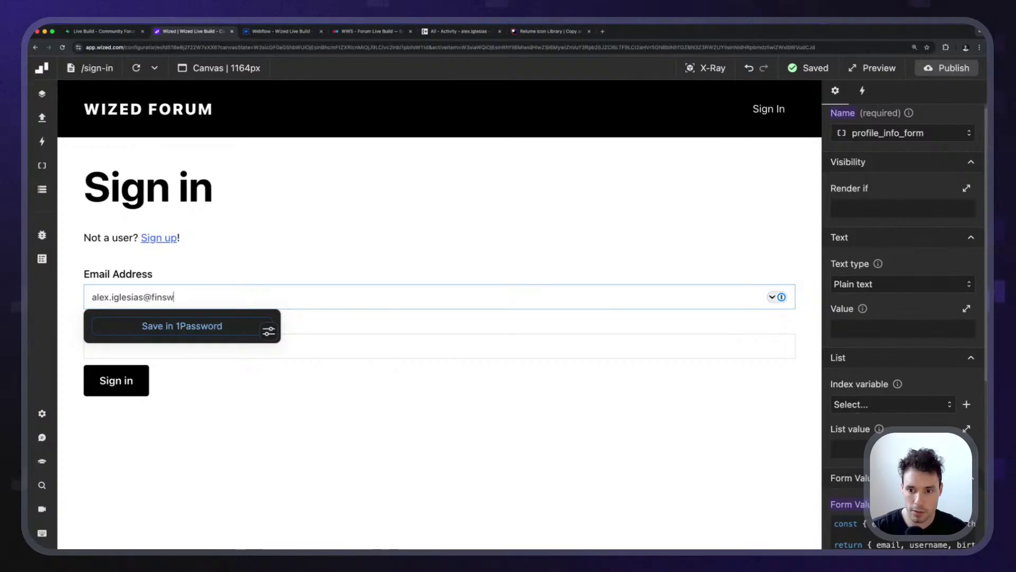
key(Tab)
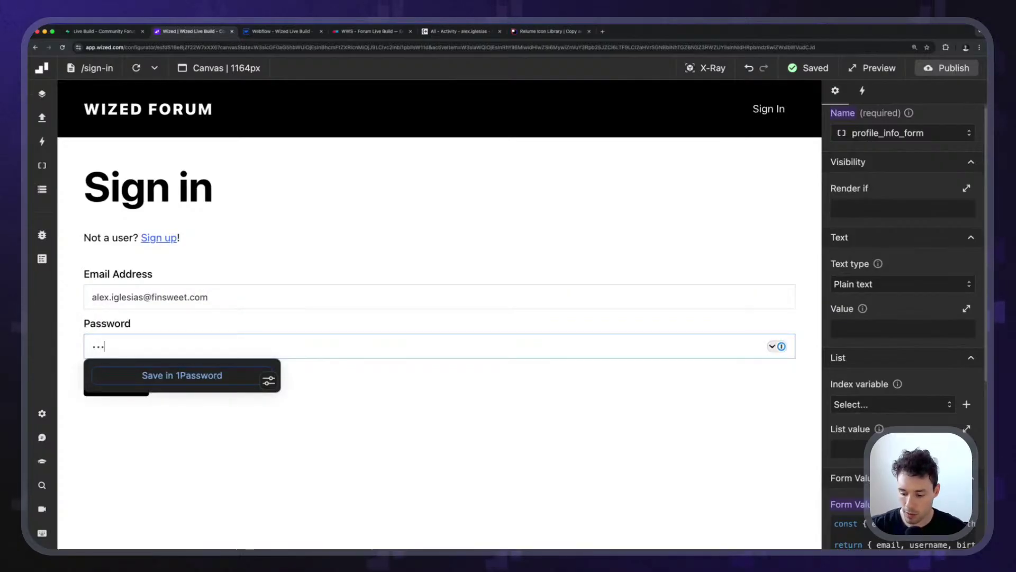
key(Return)
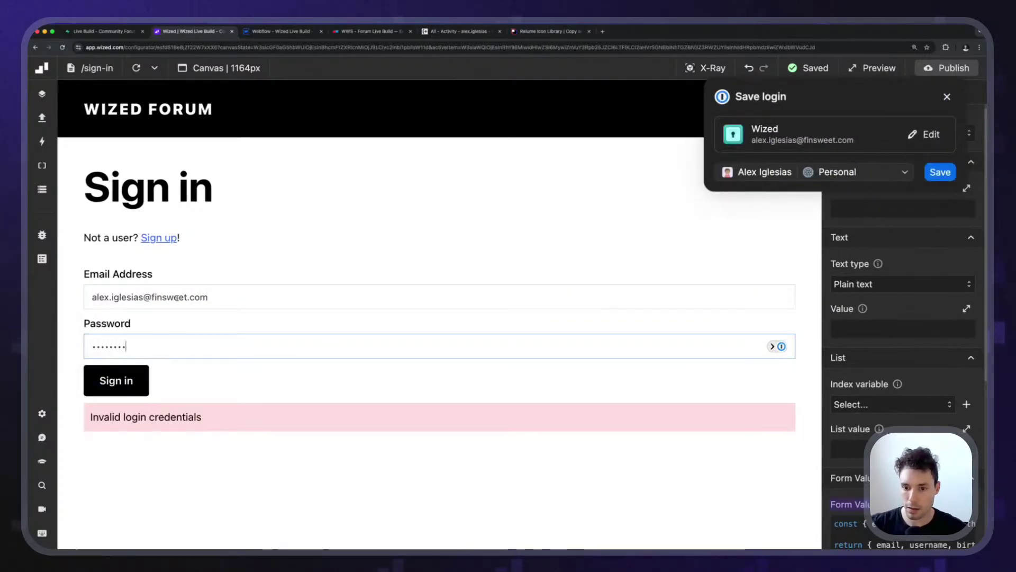
key(super+a)
text(•••)
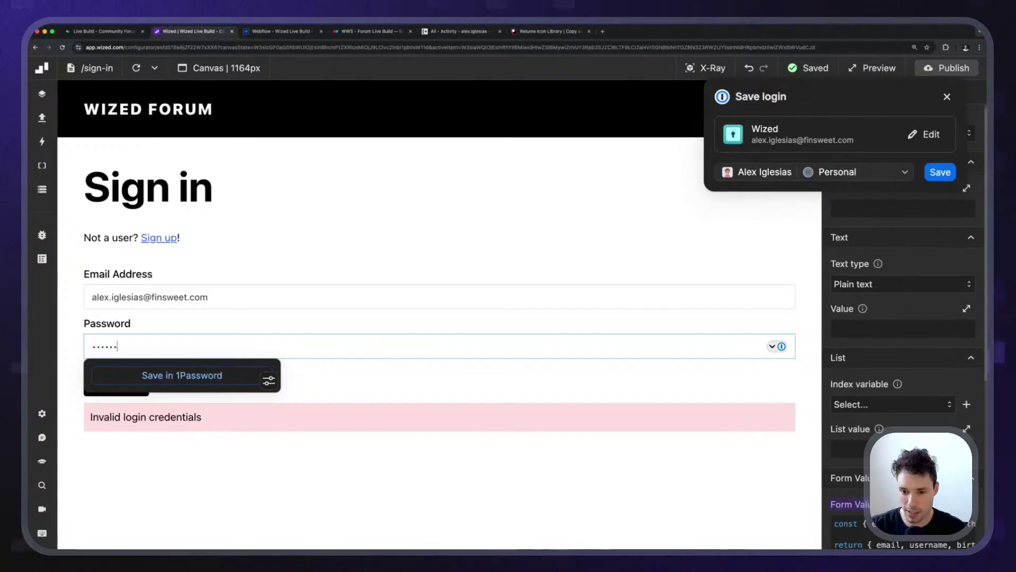
text(•••)
key(Return)
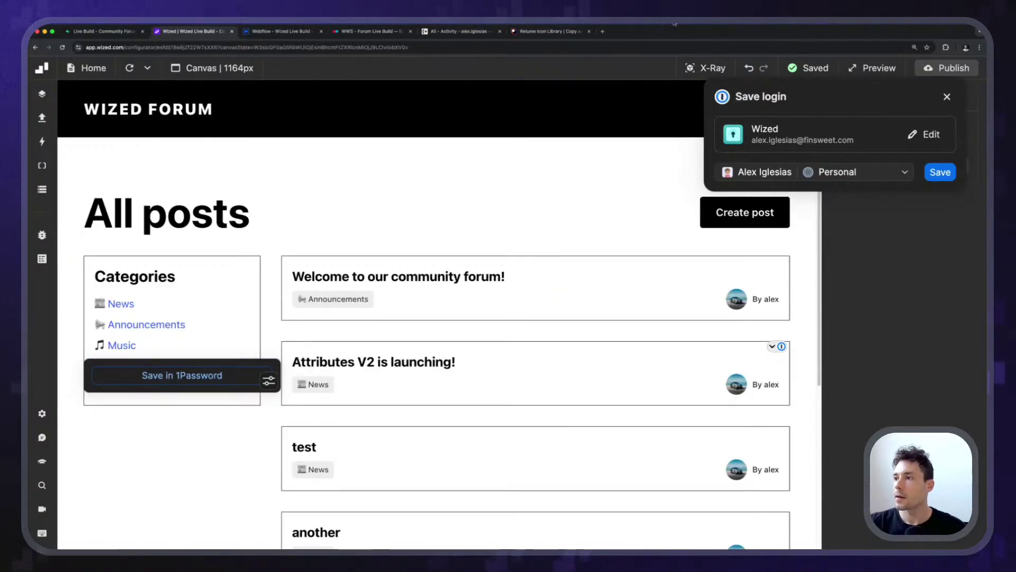
Dismiss the save-login prompt and read through the welcome post and its comments.
click(946, 97)
click(430, 276)
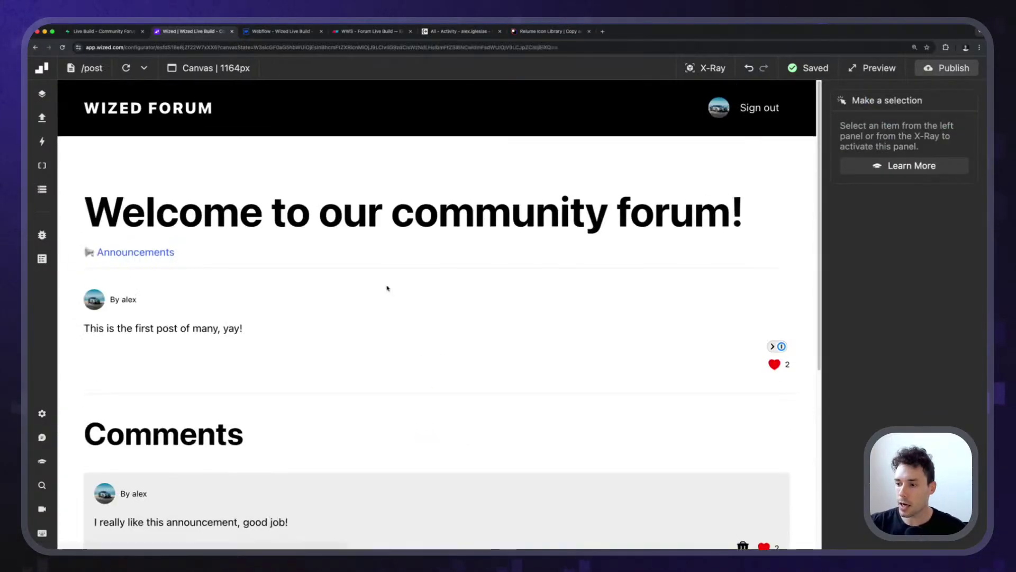
scroll(387, 286, down, 5)
scroll(733, 331, up, 1)
scroll(760, 209, up, 5)
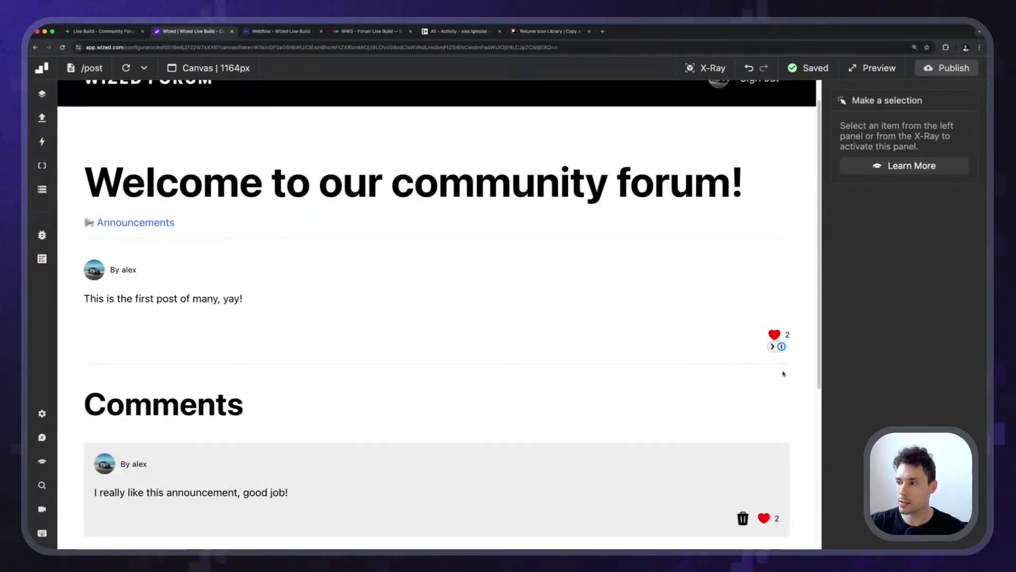
scroll(783, 373, down, 3)
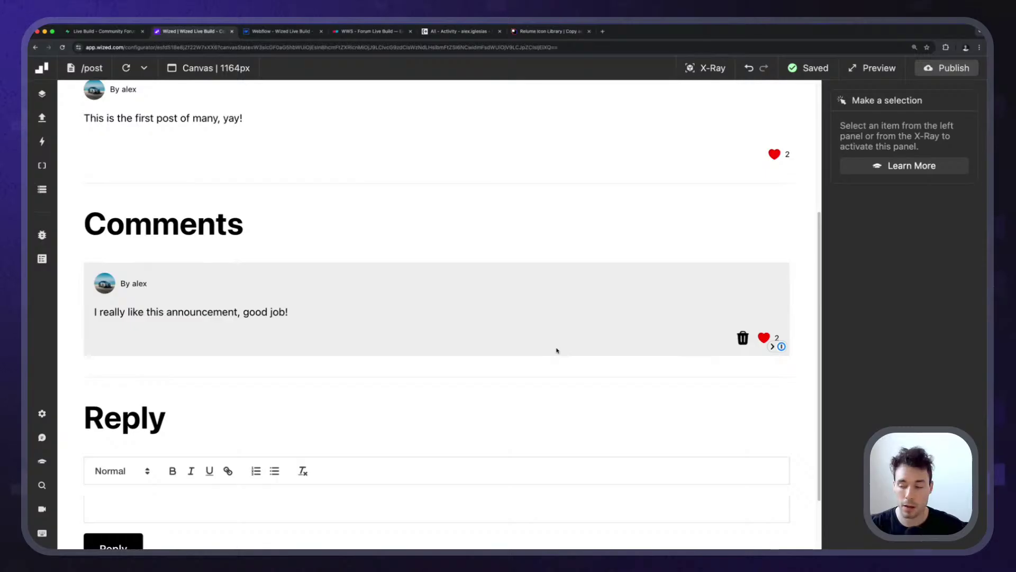
scroll(557, 351, up, 4)
scroll(554, 338, down, 3)
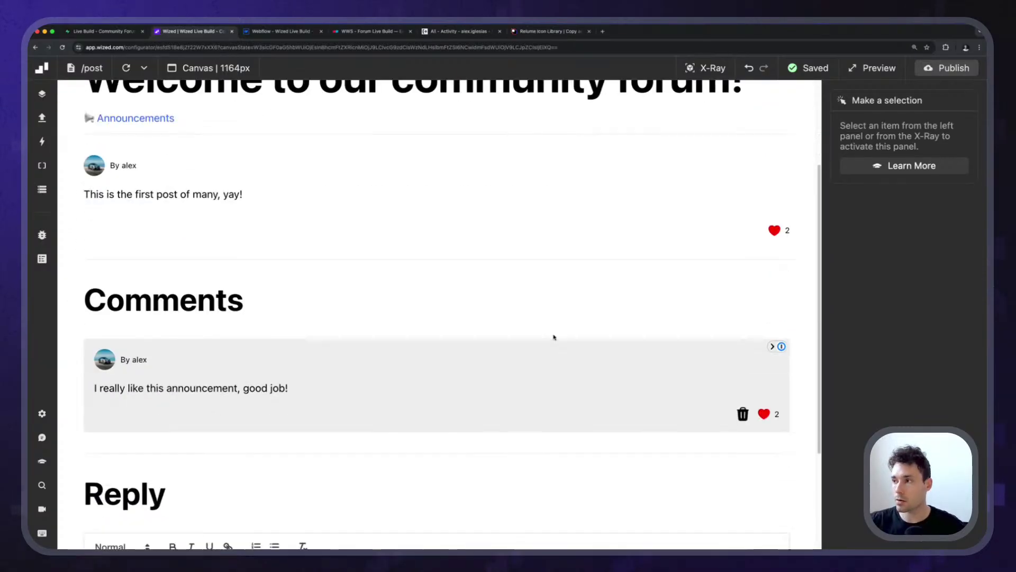
scroll(448, 281, down, 2)
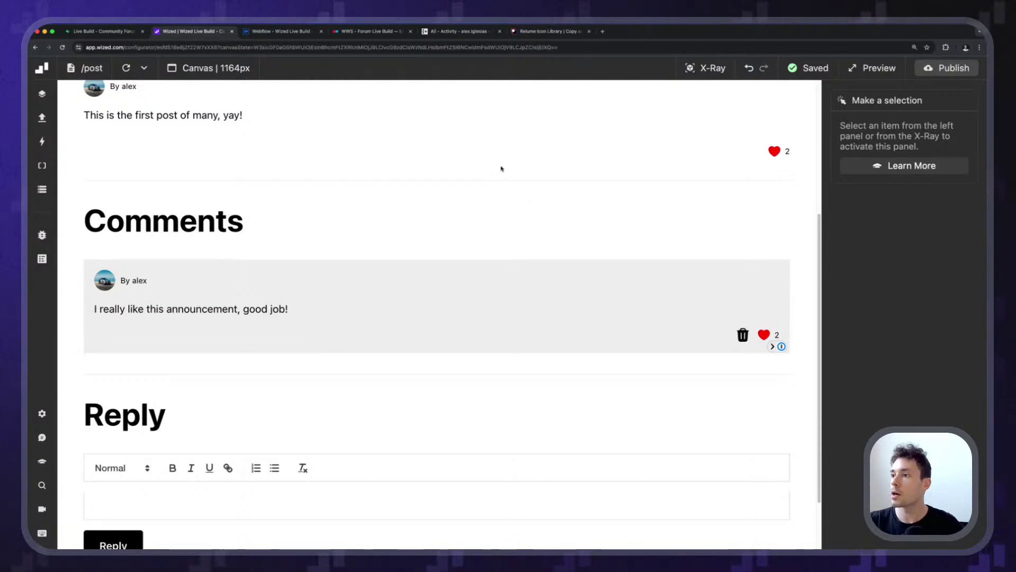
scroll(497, 193, up, 5)
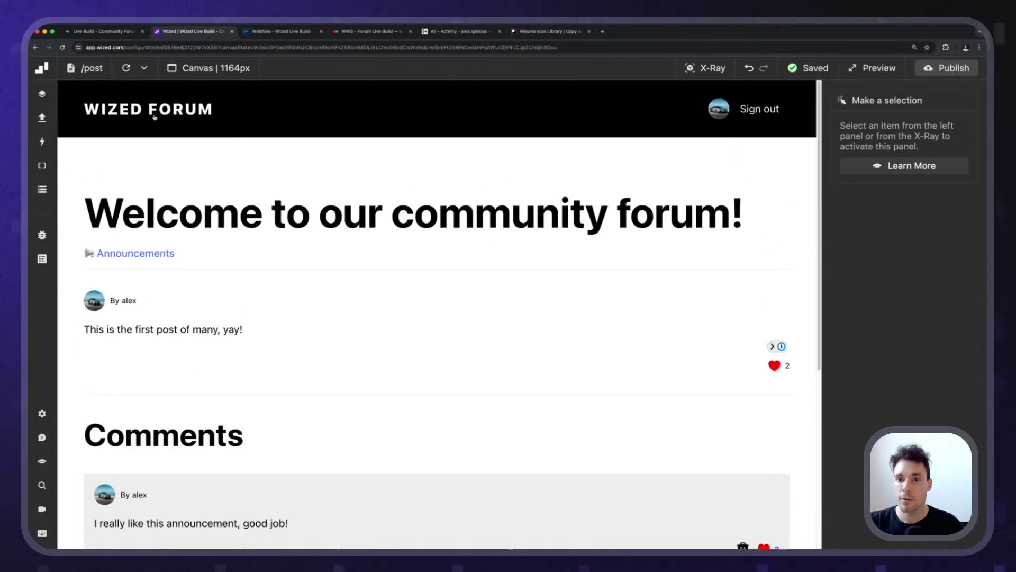
Return to All posts and browse the News and Announcements category pages.
click(154, 116)
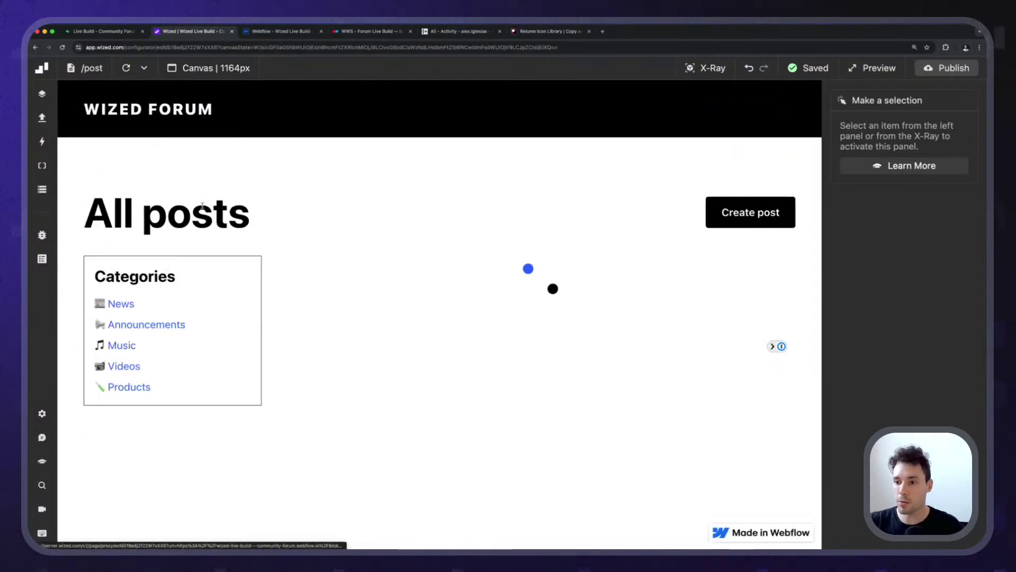
click(120, 304)
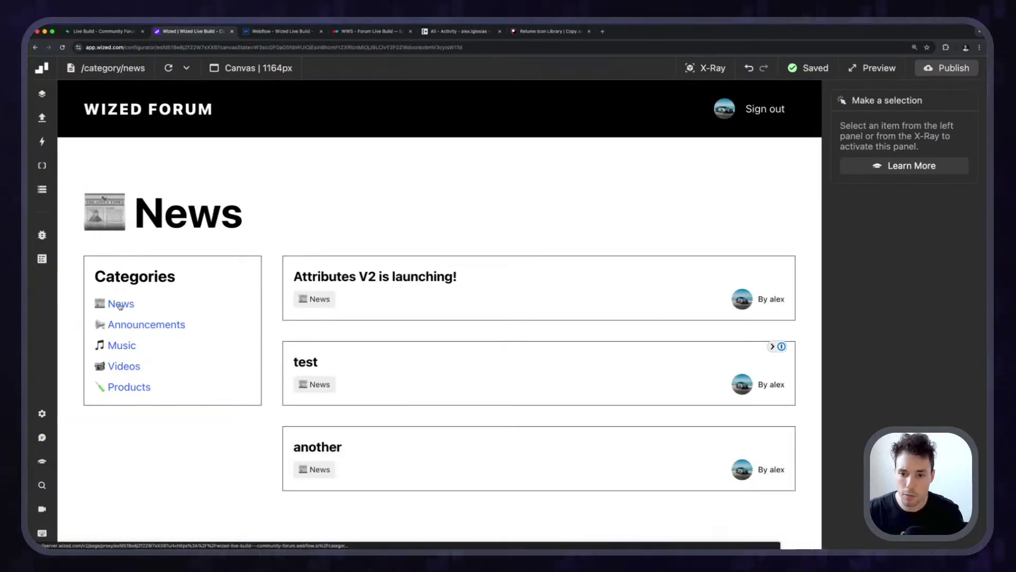
click(151, 109)
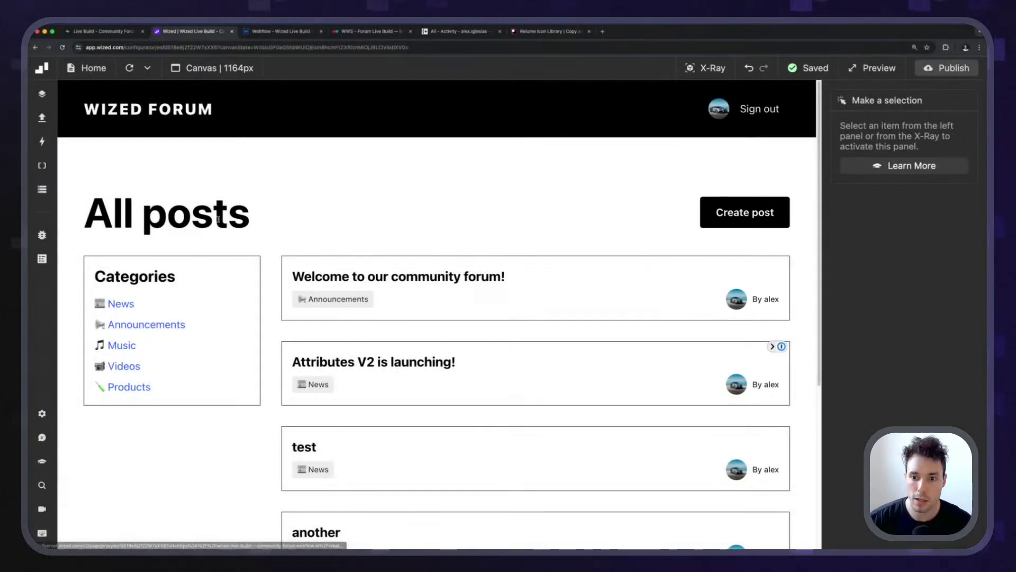
click(121, 305)
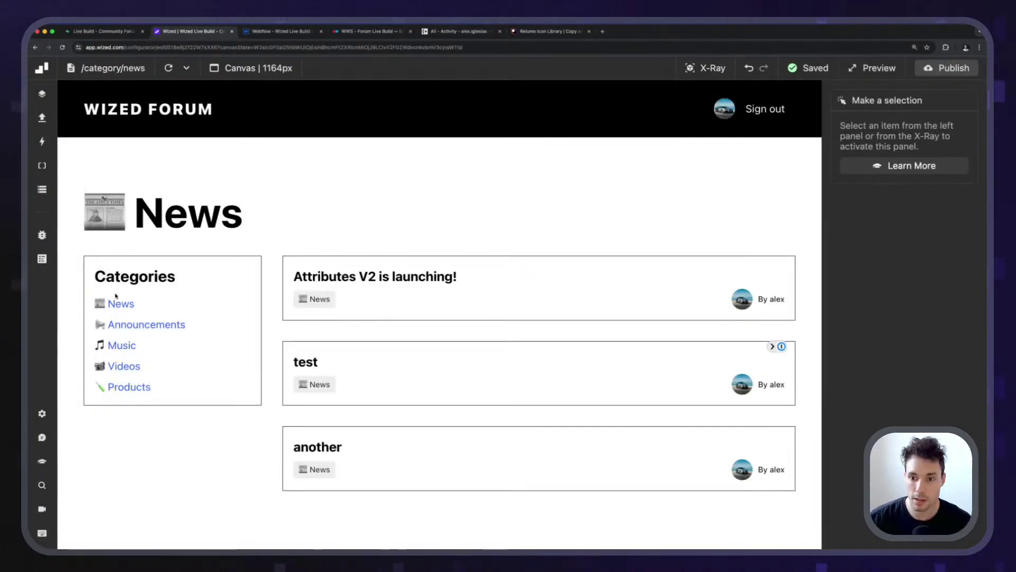
click(147, 325)
Close the publish dialog and inspect the Home page's Create post button and header_all block.
click(267, 31)
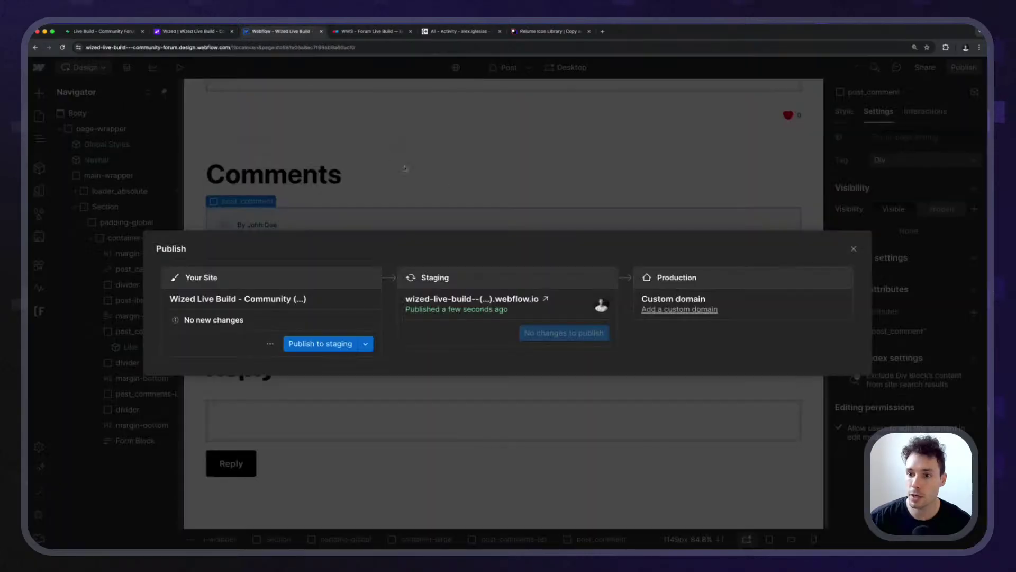
key(Escape)
click(39, 116)
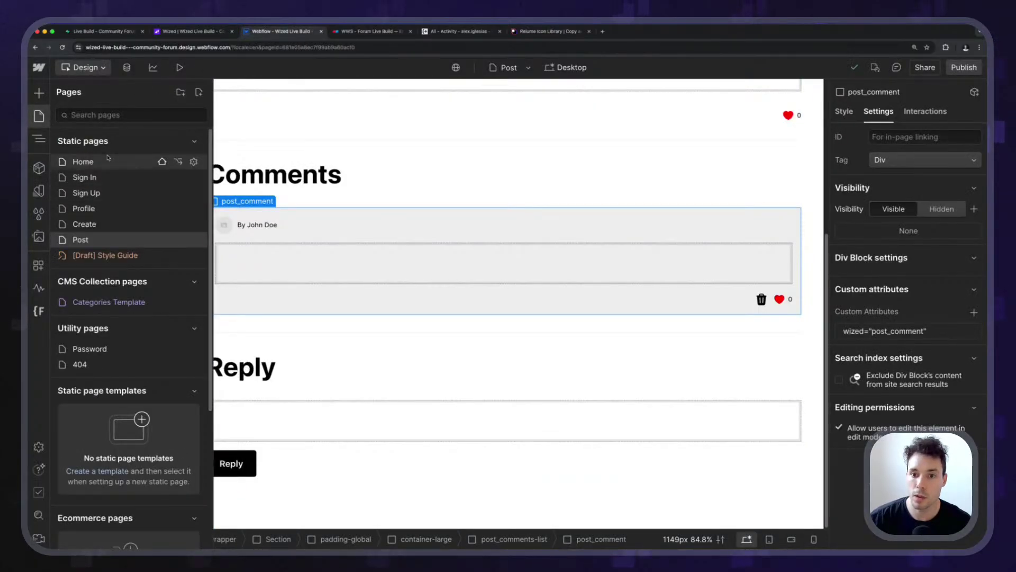
click(135, 161)
click(726, 196)
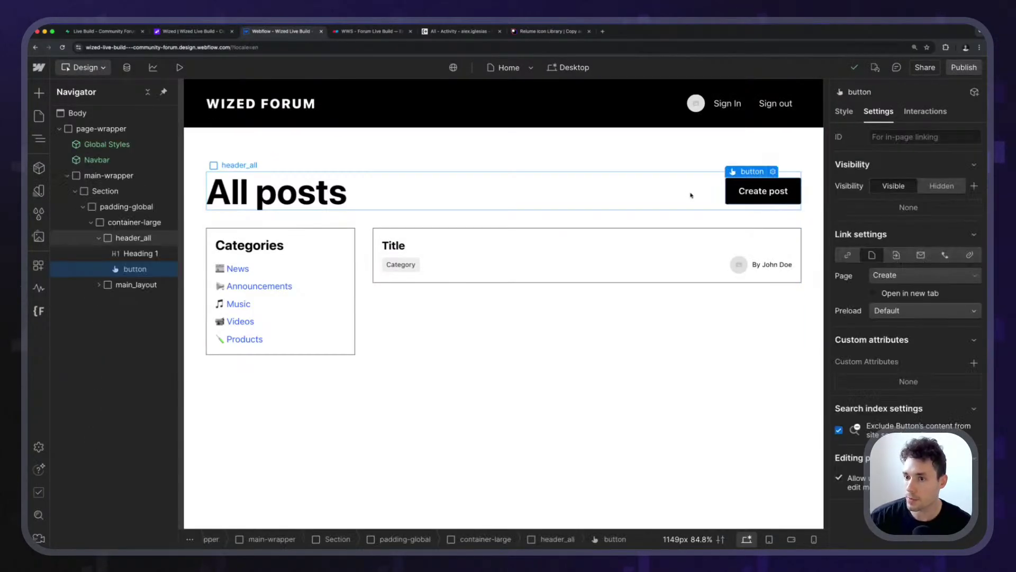
click(582, 204)
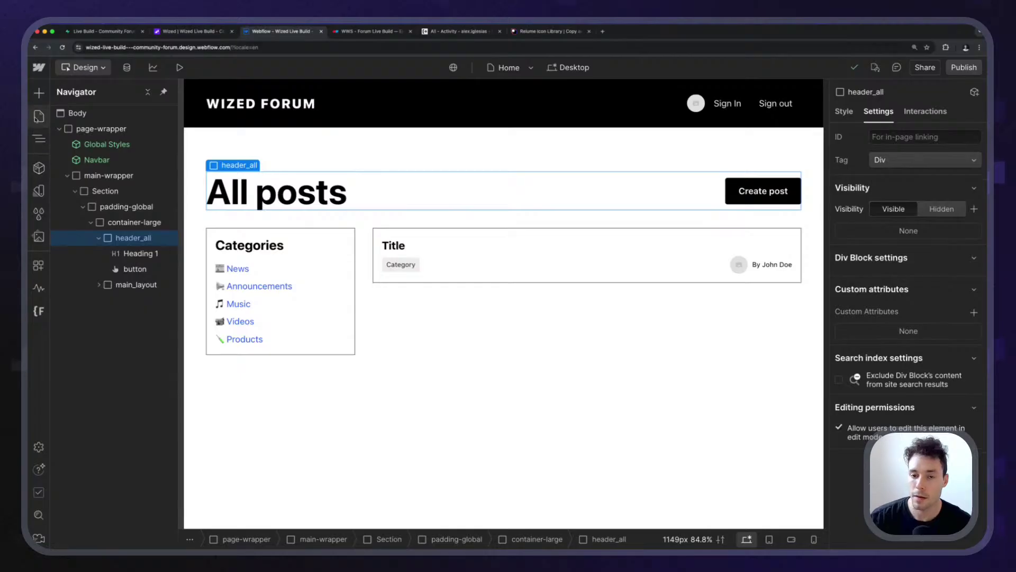
On Categories Template, move the News heading into header_all and delete the All posts heading.
click(38, 115)
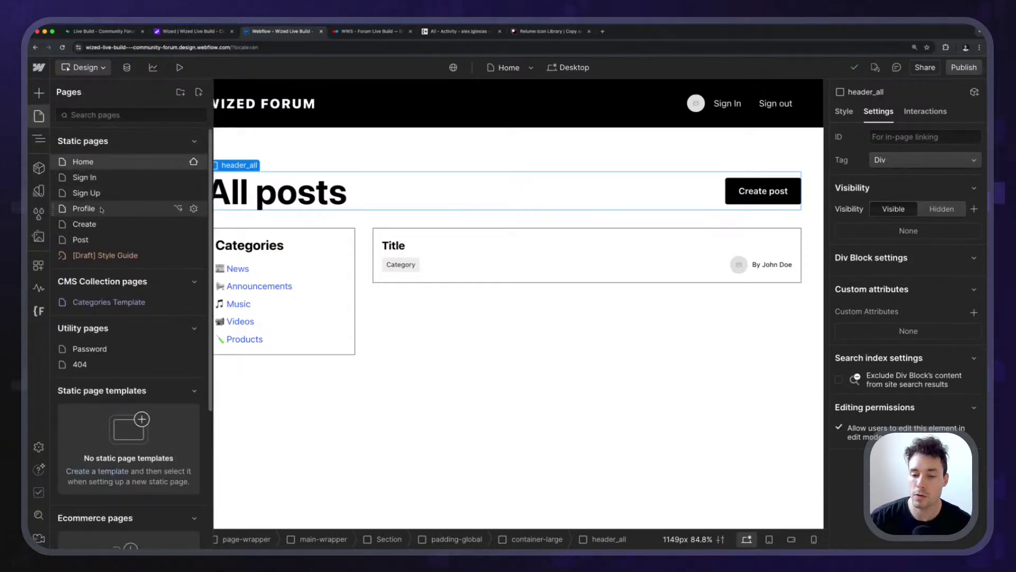
click(103, 301)
click(376, 191)
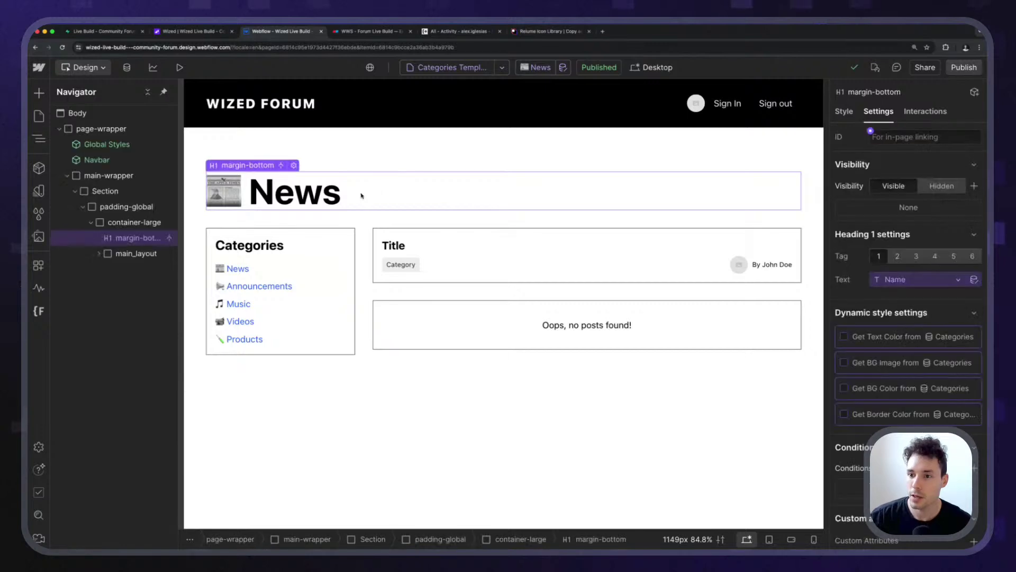
click(133, 223)
drag(123, 267, 101, 236)
click(98, 238)
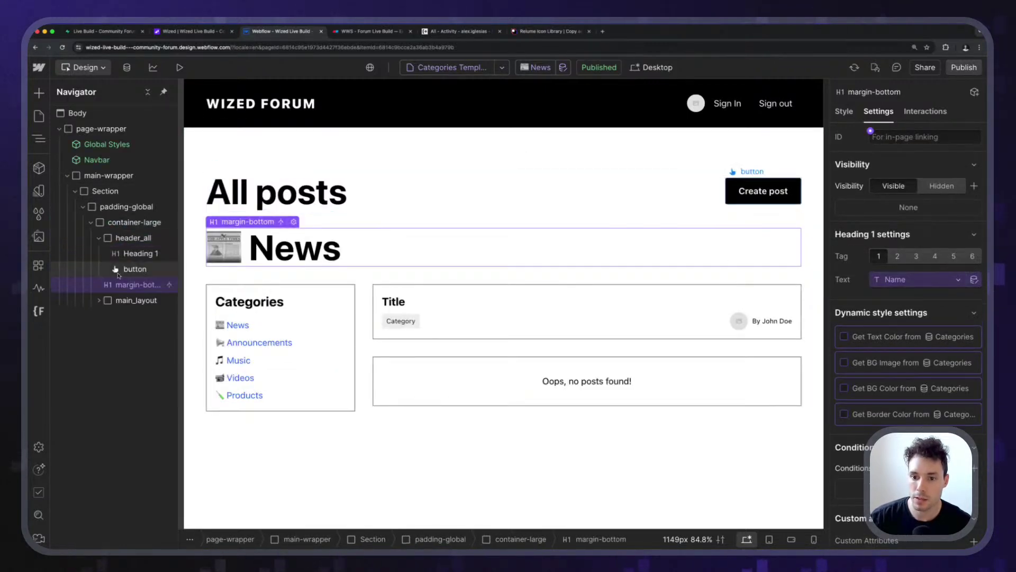
drag(132, 304, 136, 272)
click(136, 270)
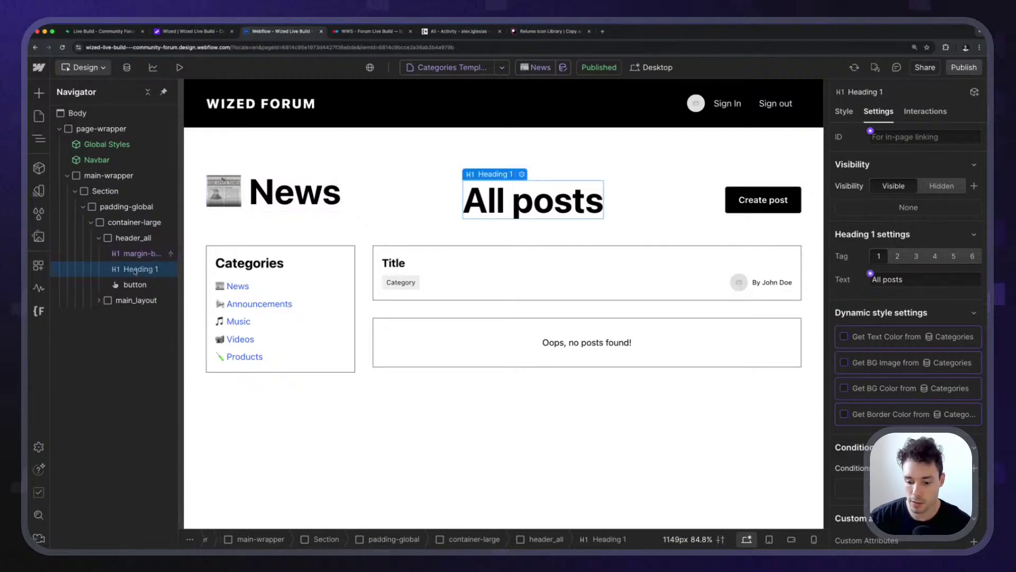
key(Delete)
scroll(862, 126, down, 3)
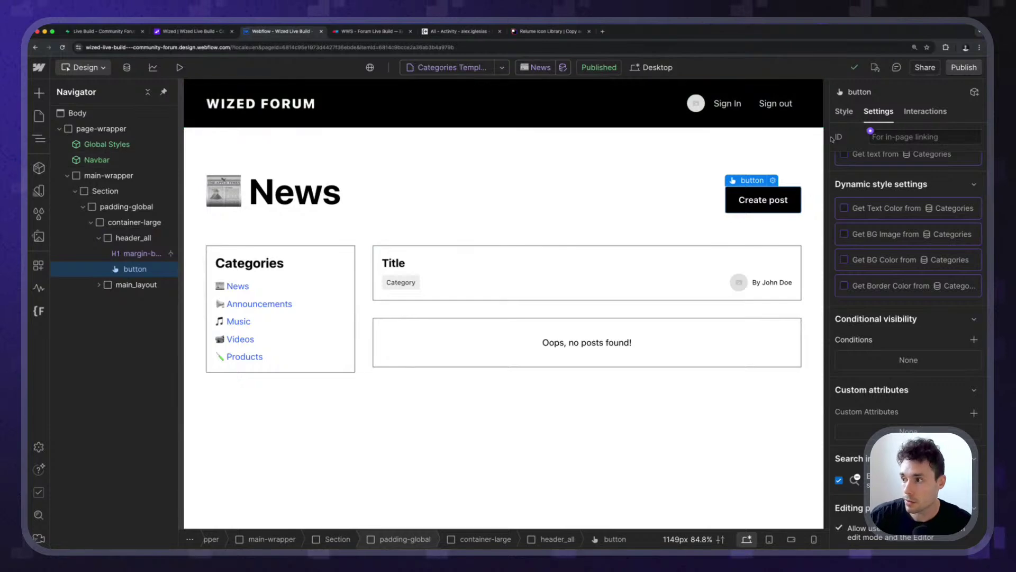
scroll(876, 223, up, 4)
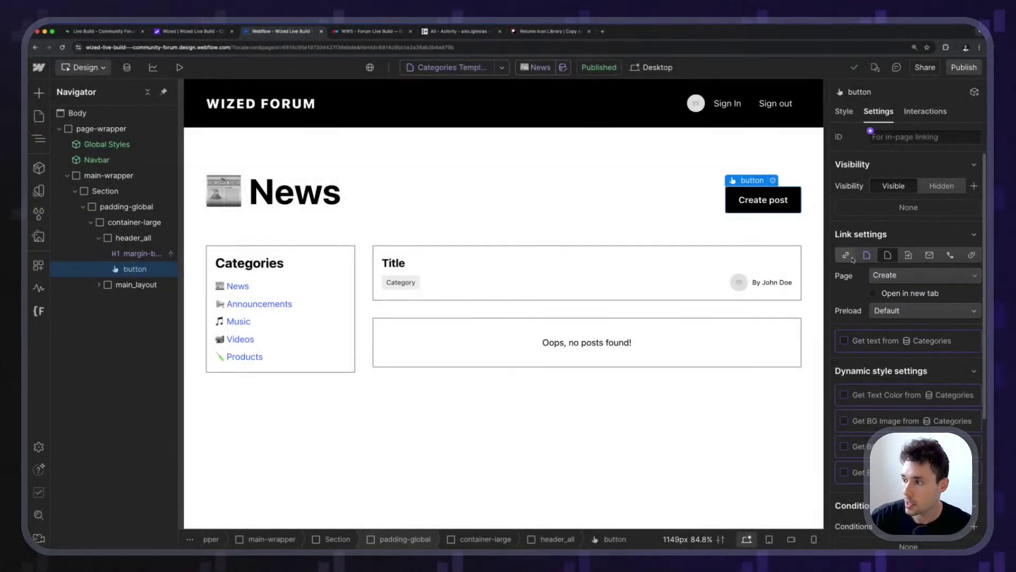
Switch the button to a custom URL link, typing /create after checking the Create page's slug.
click(846, 254)
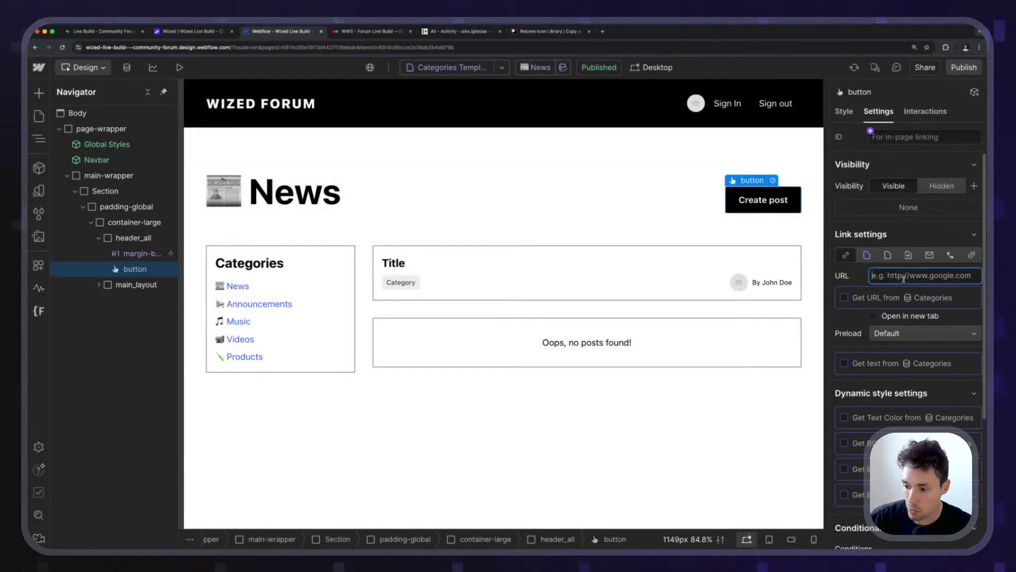
text(/create)
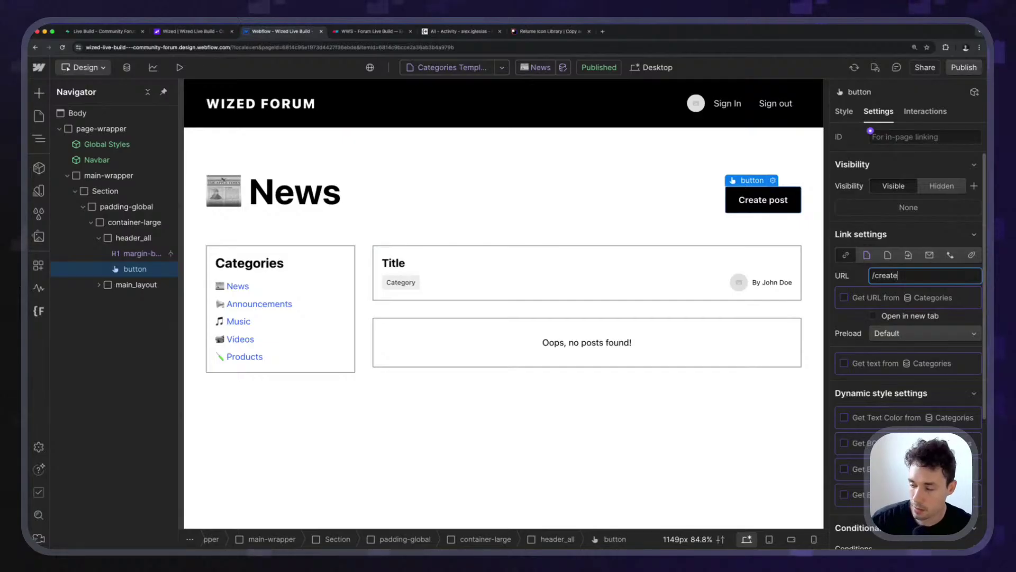
click(39, 115)
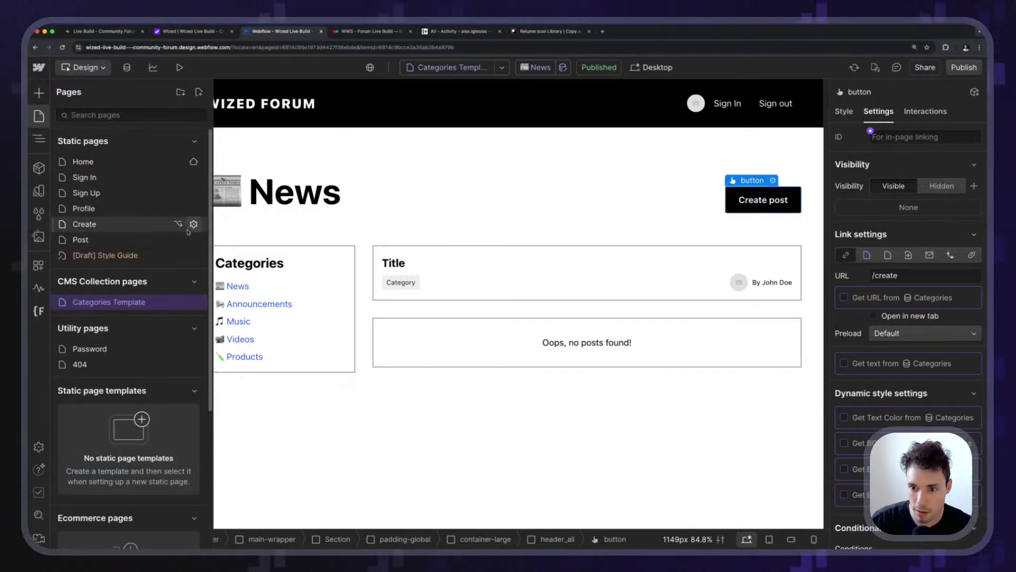
click(193, 224)
click(265, 207)
double_click(265, 207)
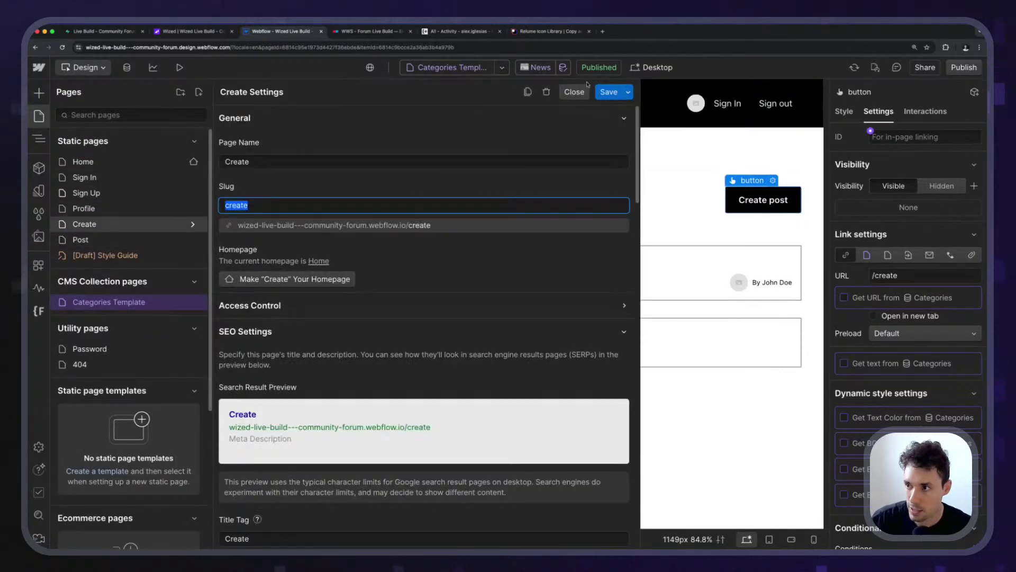
click(574, 91)
click(913, 274)
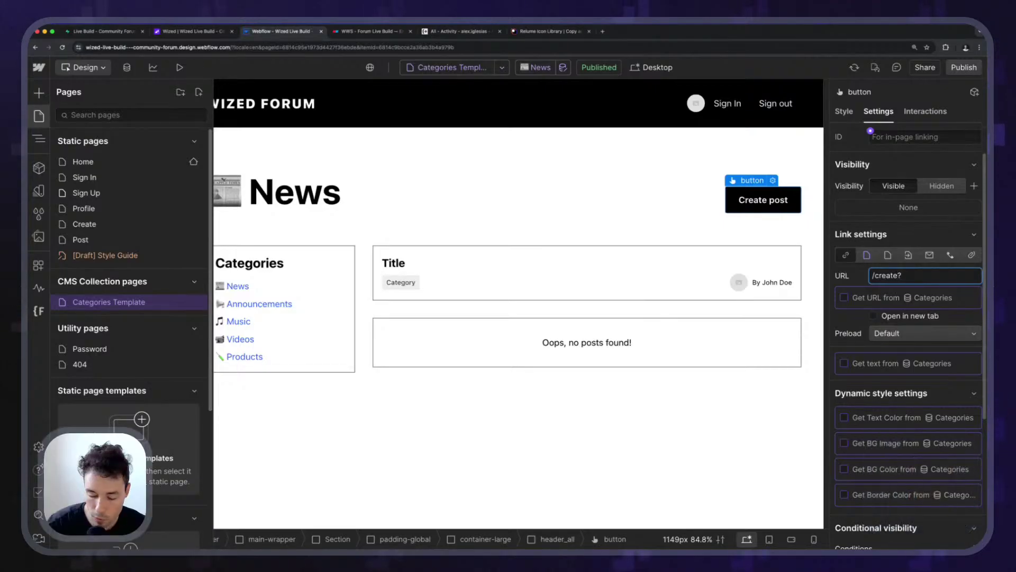
text(?category)
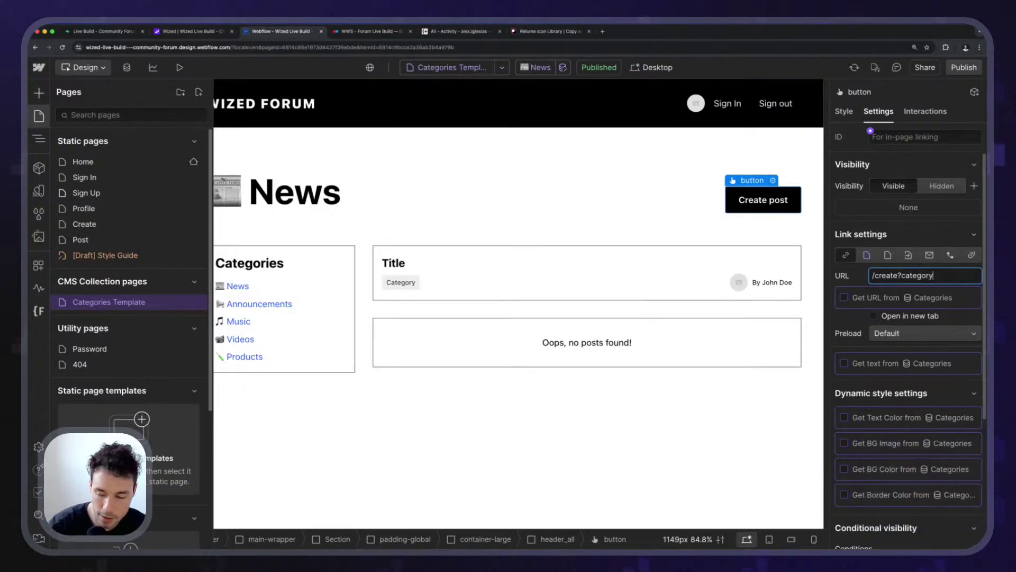
text(_)
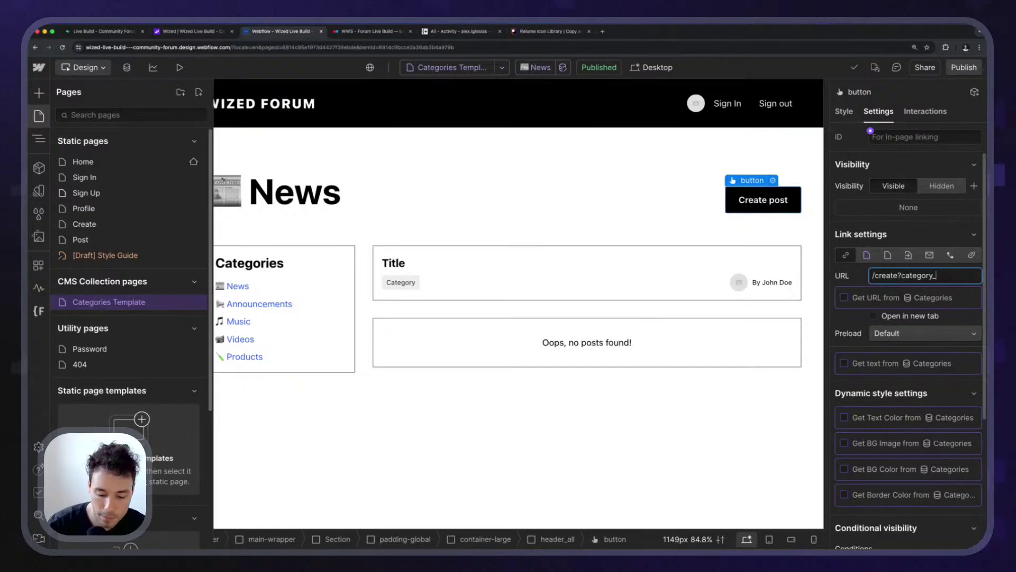
text(odid=)
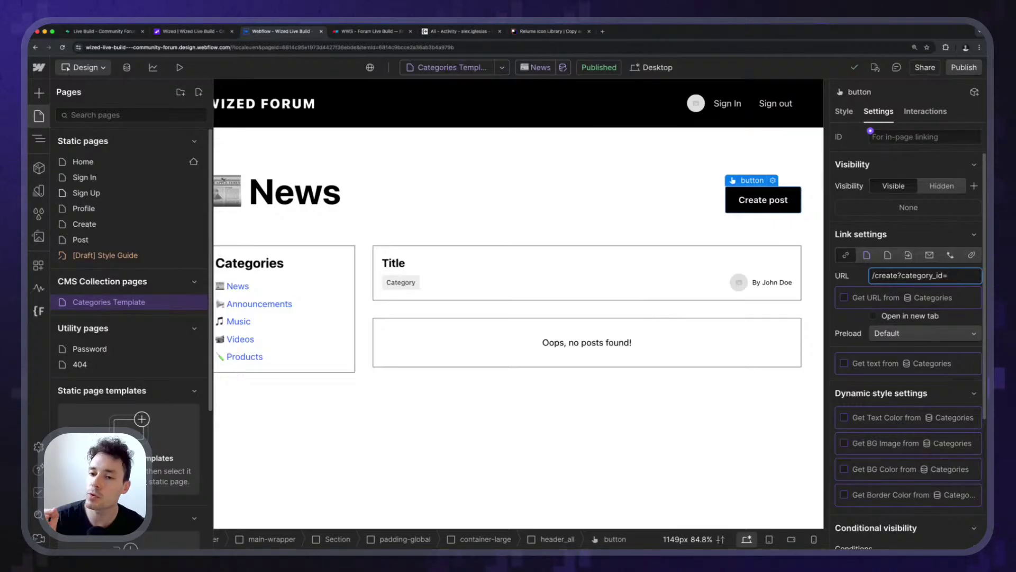
Remove the category_id placeholder, then clear the link URL entirely, leaving it blank.
scroll(923, 364, down, 4)
scroll(924, 364, up, 4)
click(923, 364)
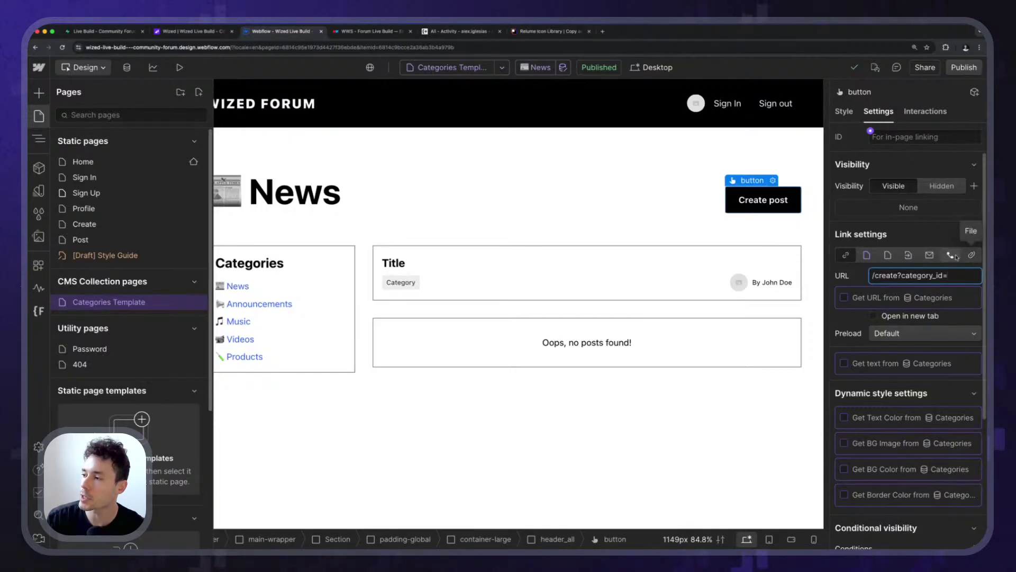
click(977, 298)
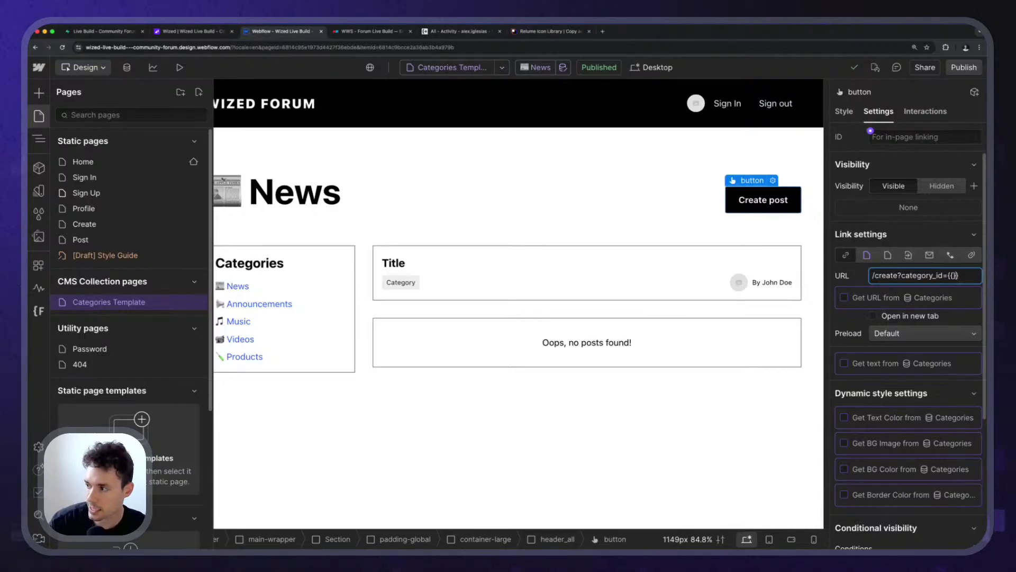
click(947, 275)
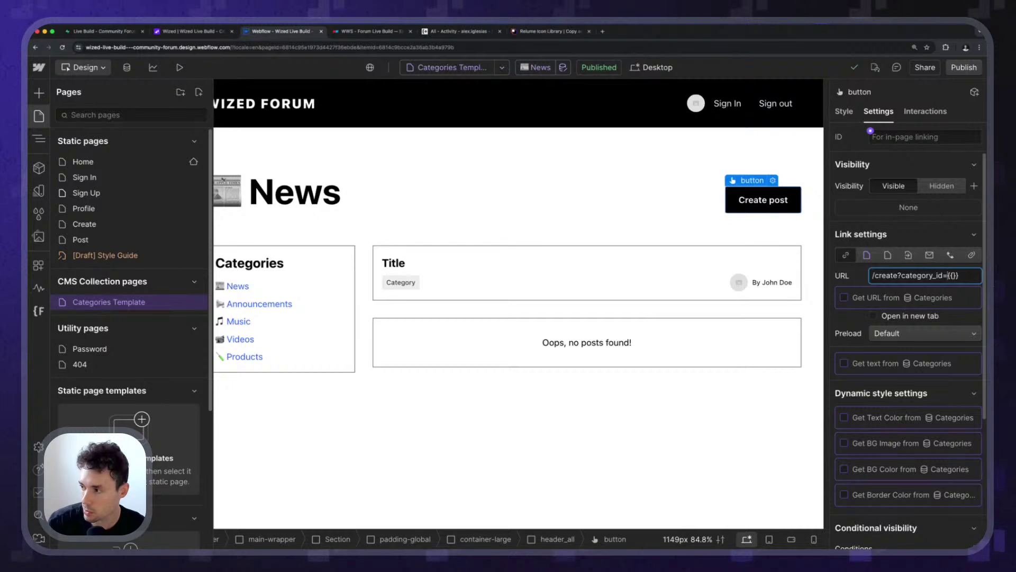
key(shift+End)
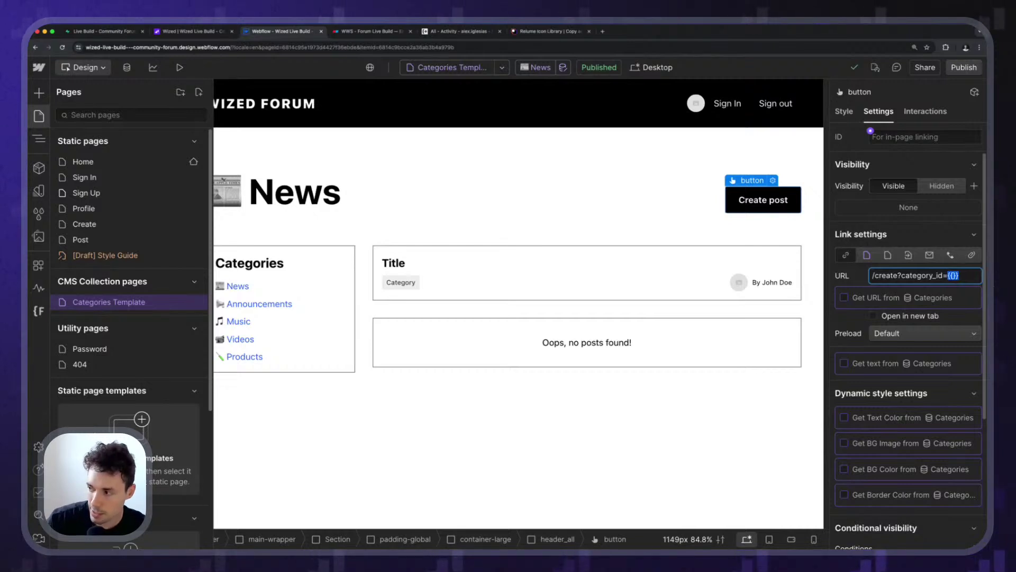
key(BackSpace)
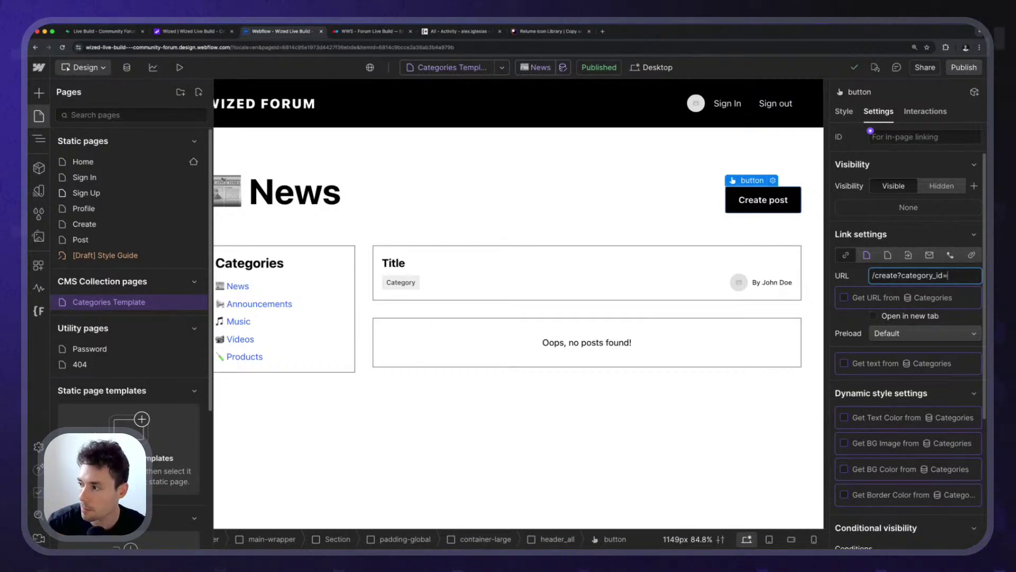
key(BackSpace)
key(BackSpace)
key(BackSpace)
key(alt+shift+Left)
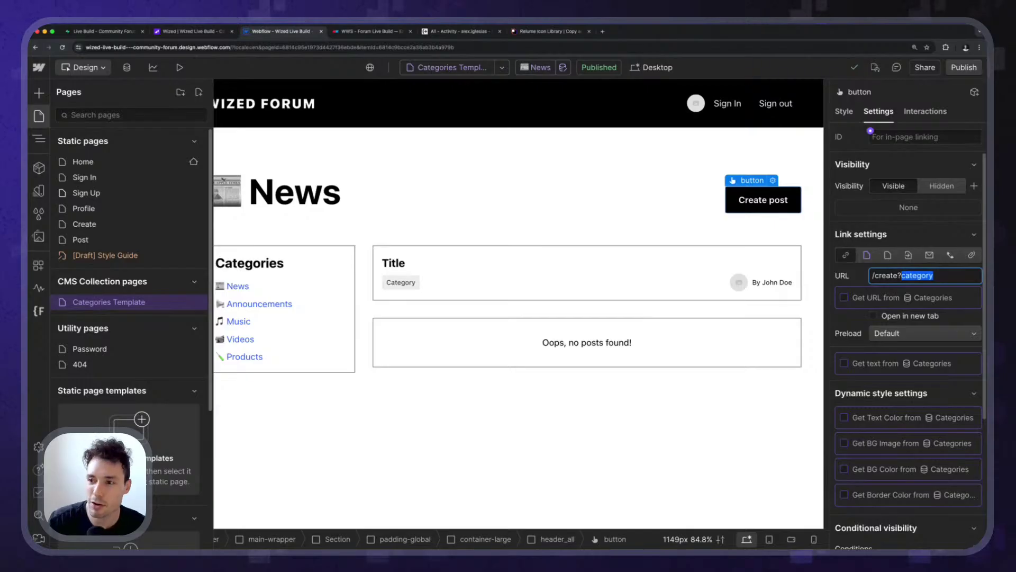
key(super+a)
key(BackSpace)
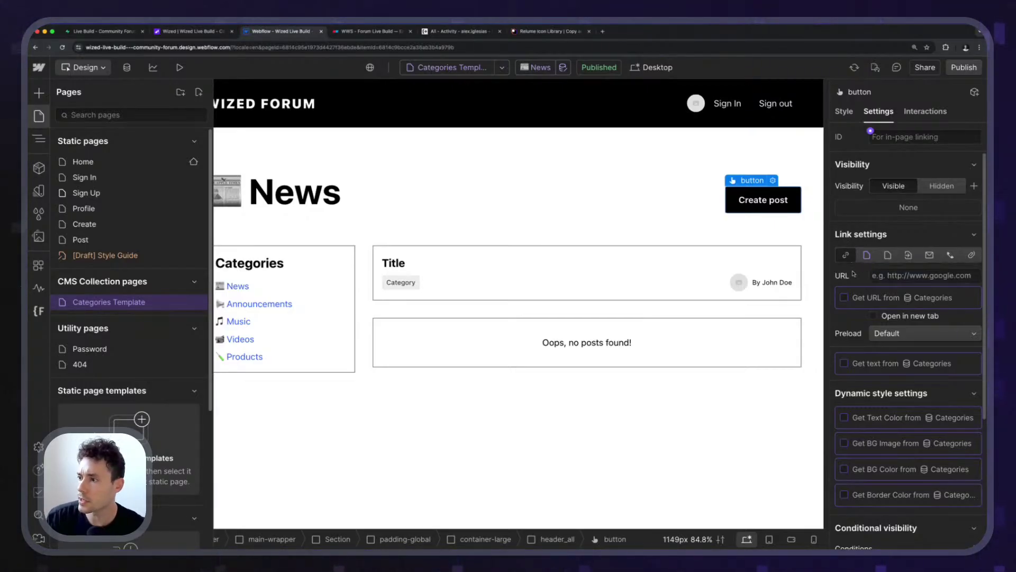
click(862, 276)
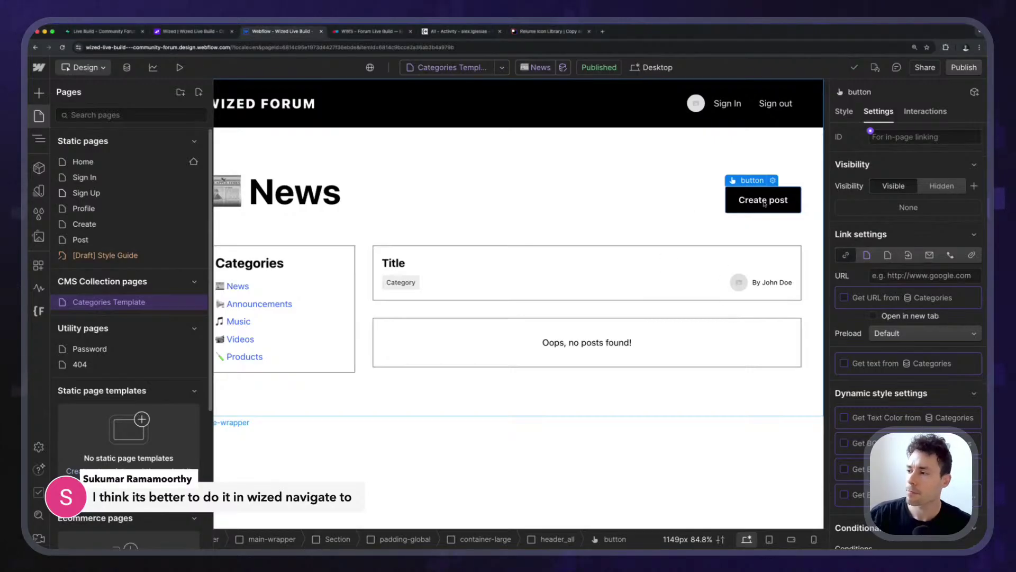
key(z)
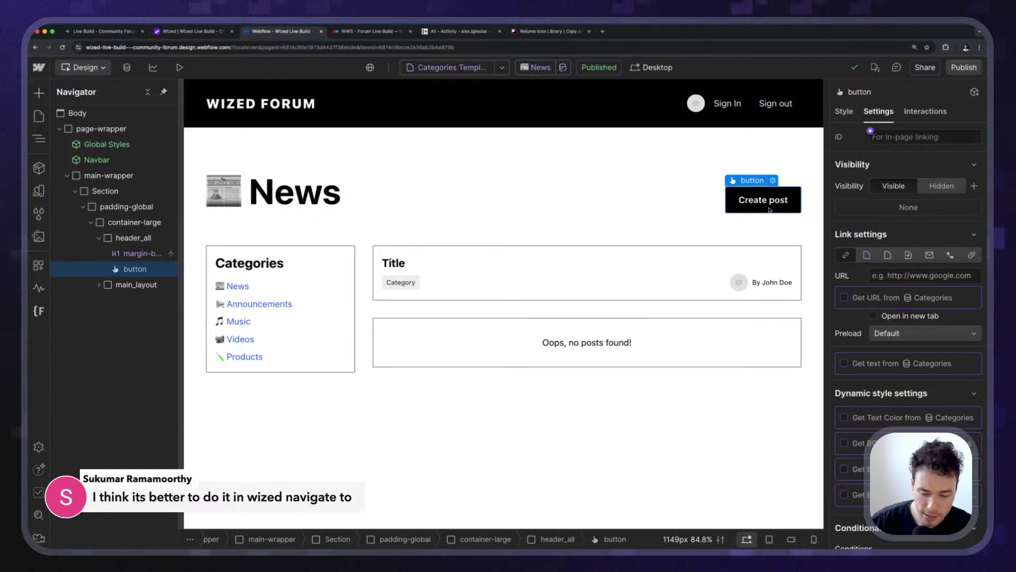
Insert a Code Embed under the Create post button using quick find 'embed'.
key(super+e)
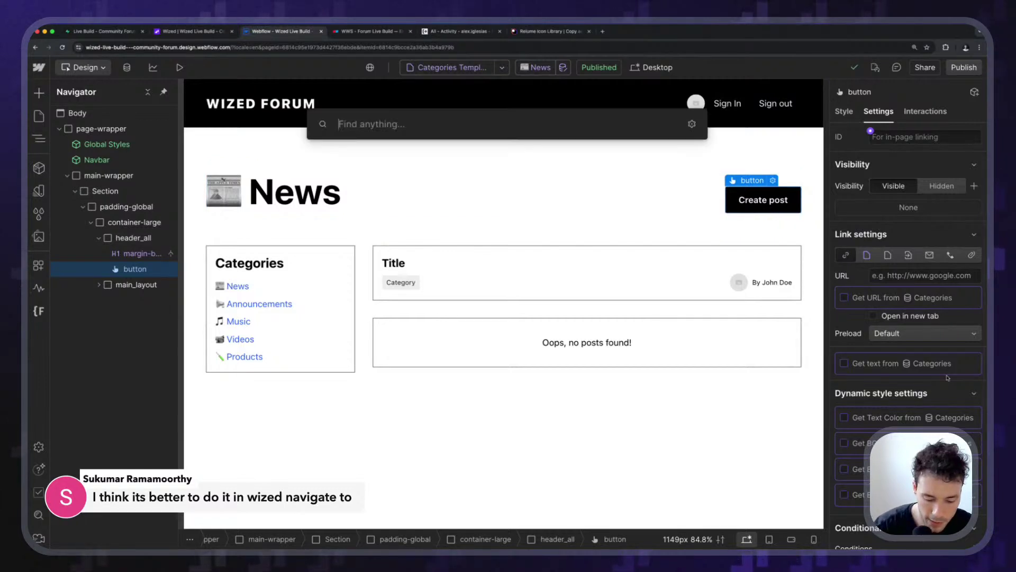
text(html)
key(BackSpace)
key(BackSpace)
key(BackSpace)
key(BackSpace)
text(embed)
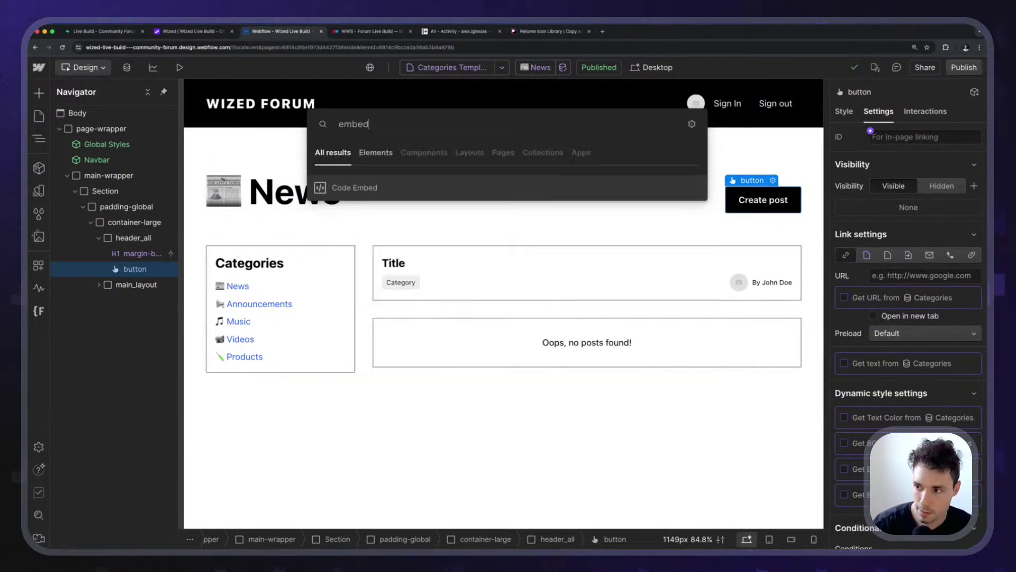
key(Return)
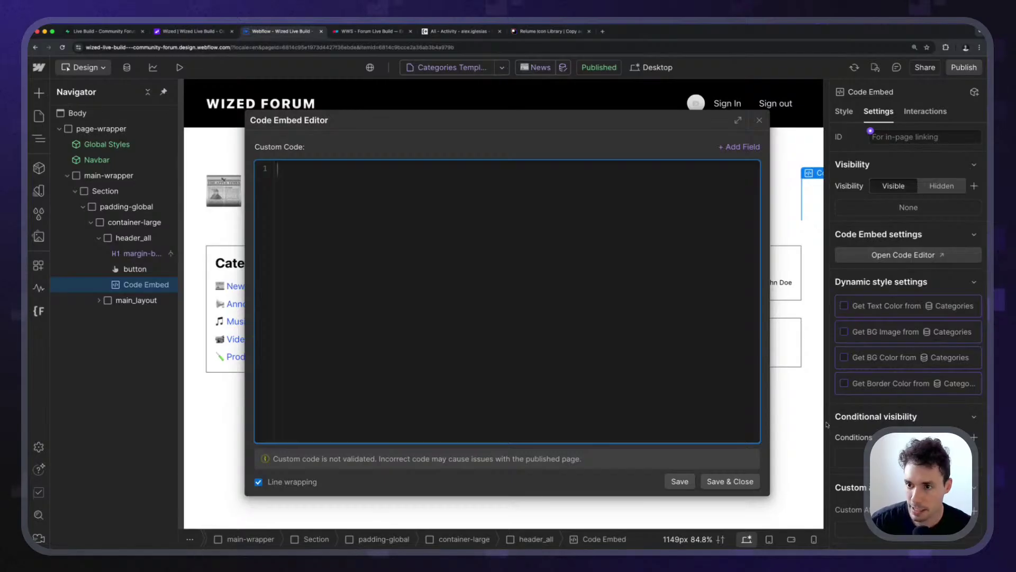
click(759, 121)
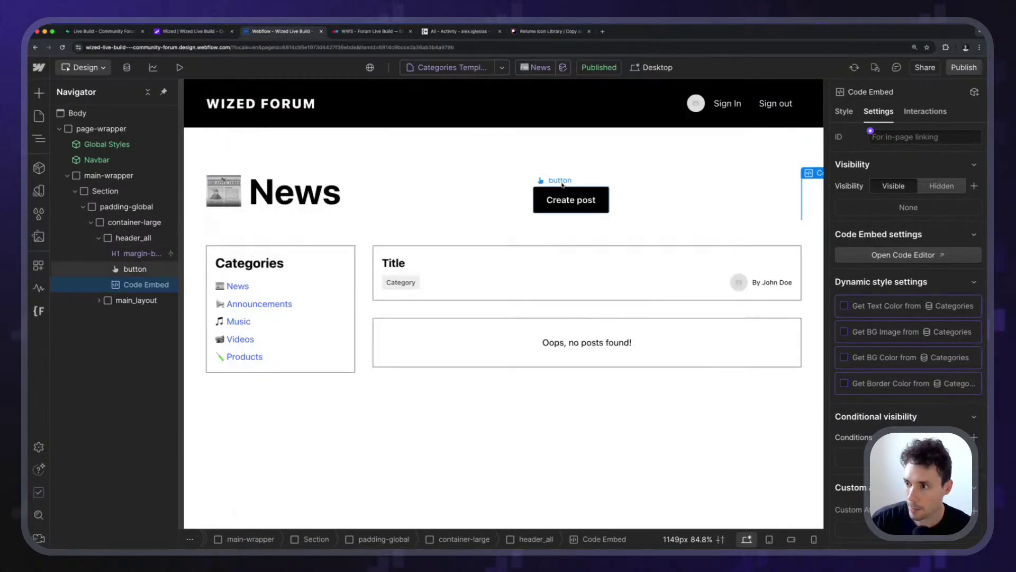
Publish the site to staging, briefly inspecting the page with developer tools.
key(super+alt+i)
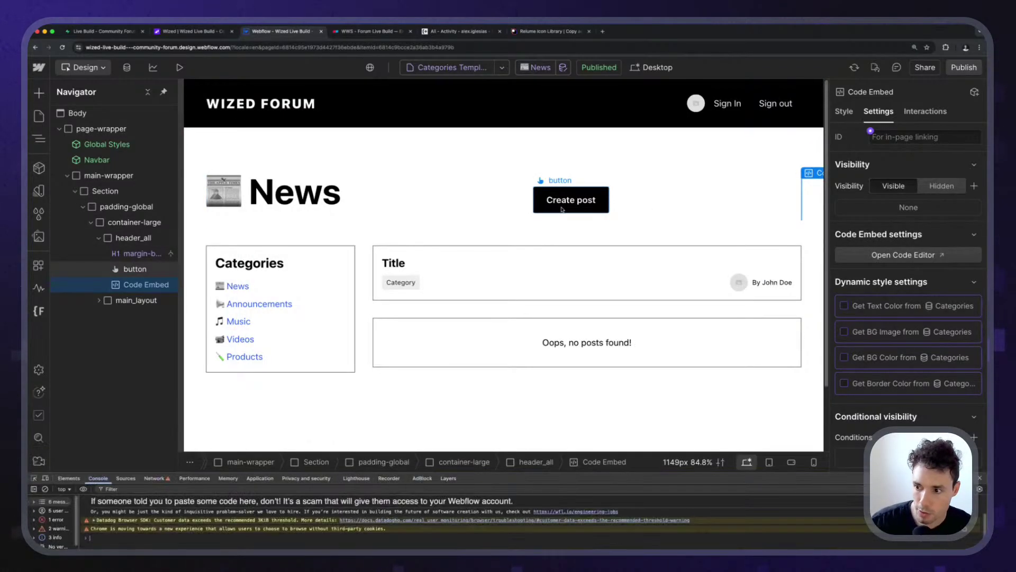
click(33, 478)
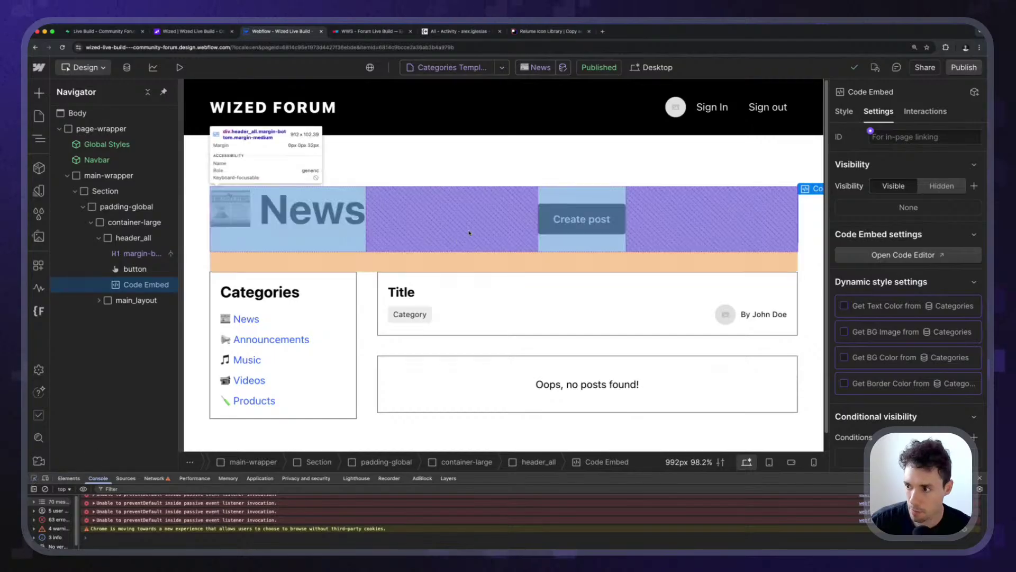
key(super+shift+p)
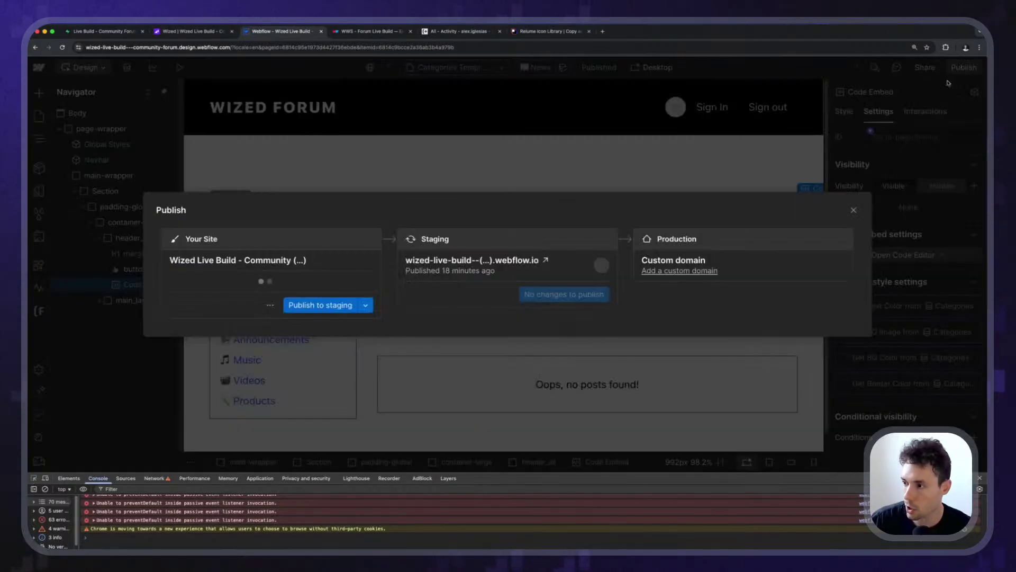
key(super+shift+p)
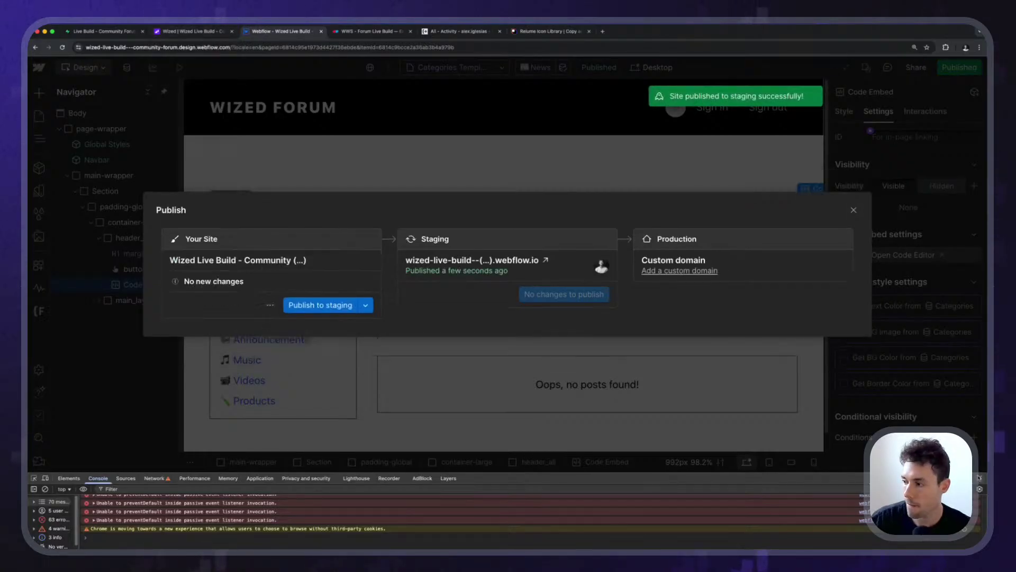
key(super+alt+i)
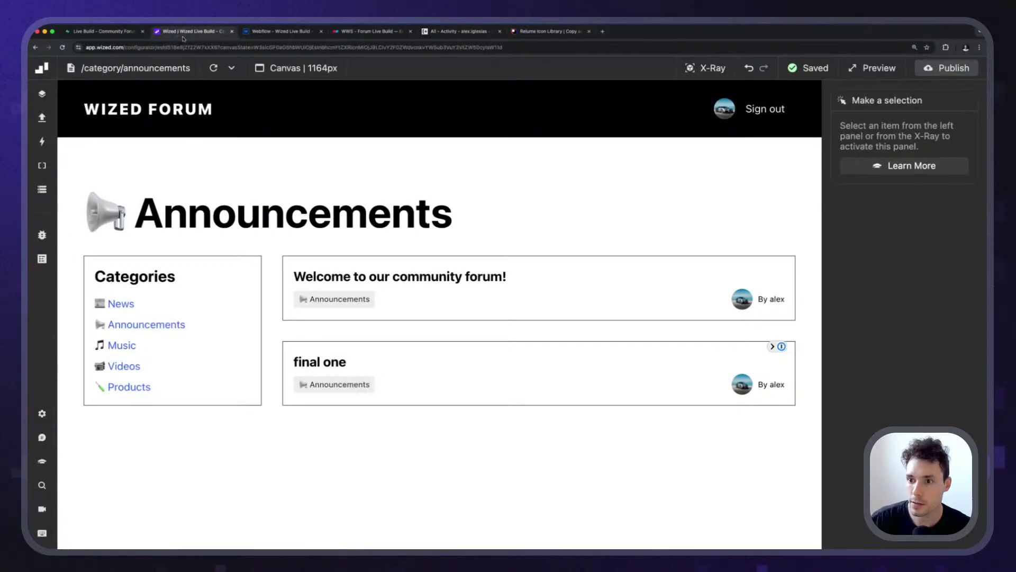
Preview the live forum from Wized in a new tab beside the Webflow tab.
click(175, 31)
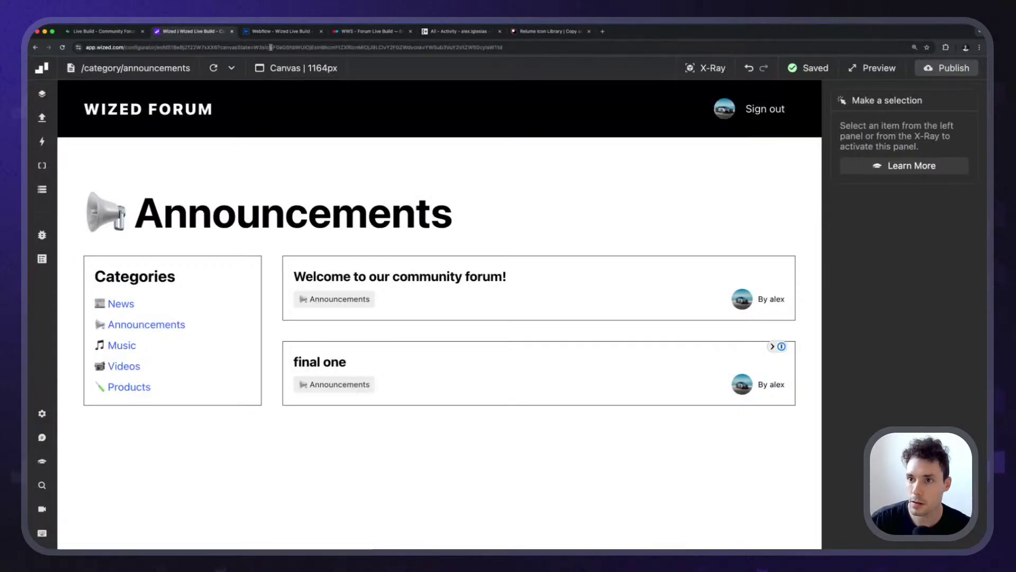
click(873, 68)
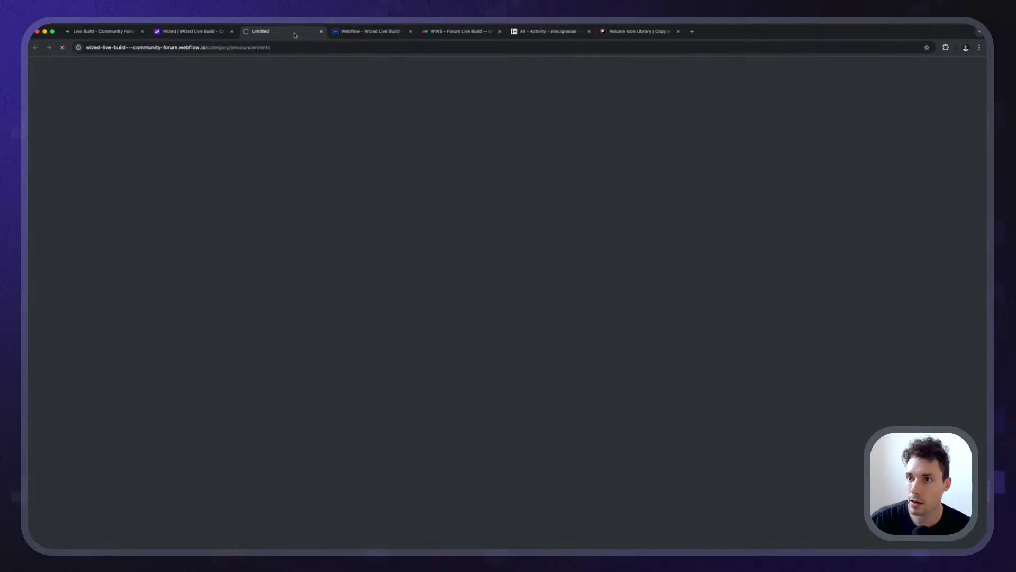
drag(295, 35, 384, 33)
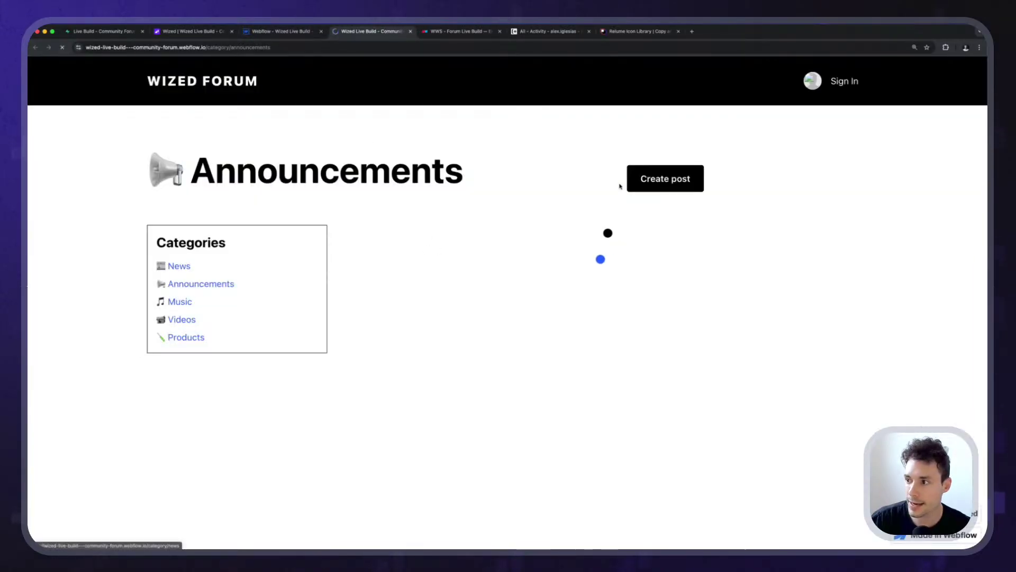
Inspect the Create post link's HTML in developer tools, then return to the Webflow designer.
right_click(577, 181)
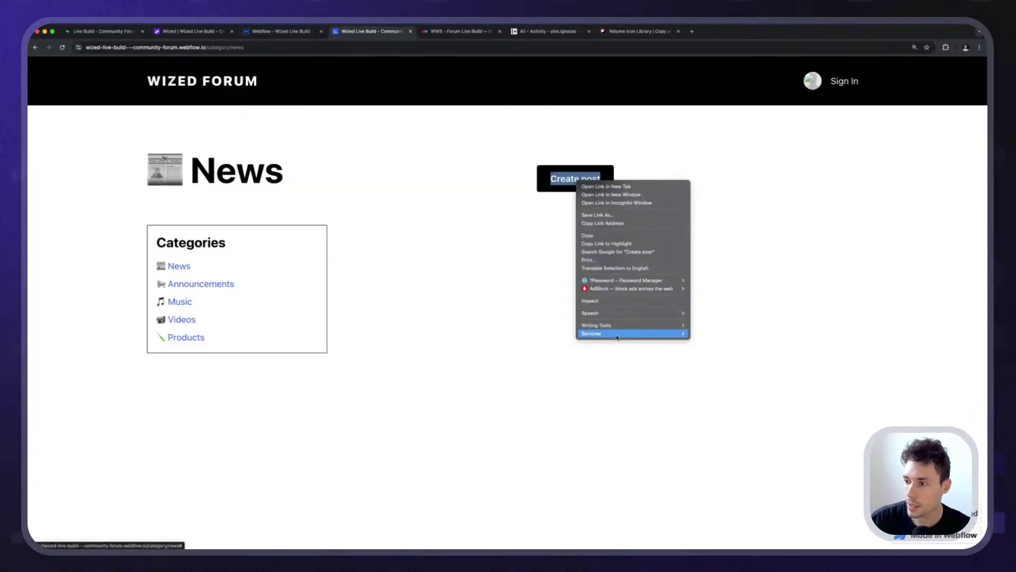
click(609, 301)
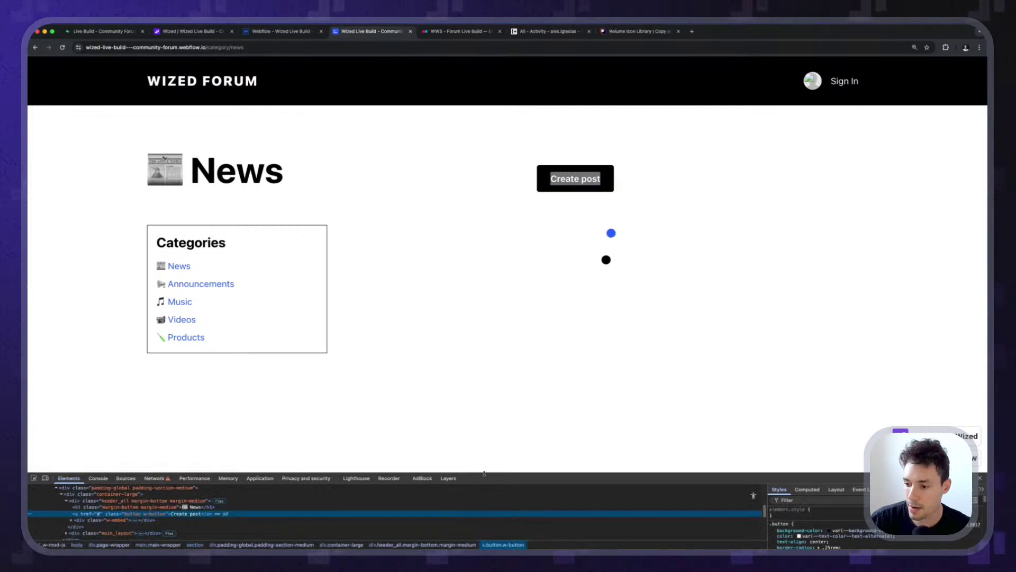
drag(484, 472, 493, 325)
key(super+equal)
key(super+equal)
key(super+equal)
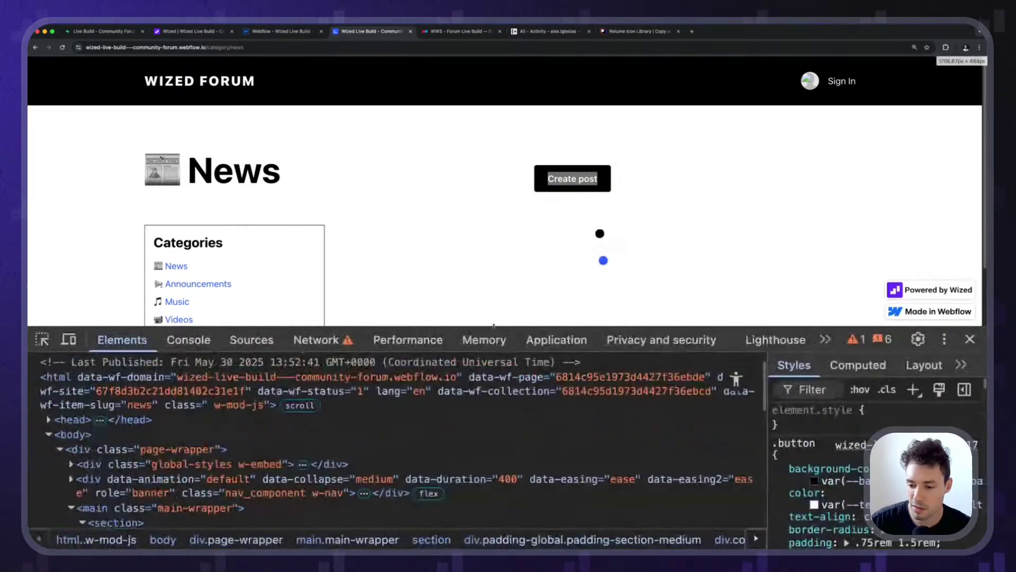
scroll(317, 450, down, 3)
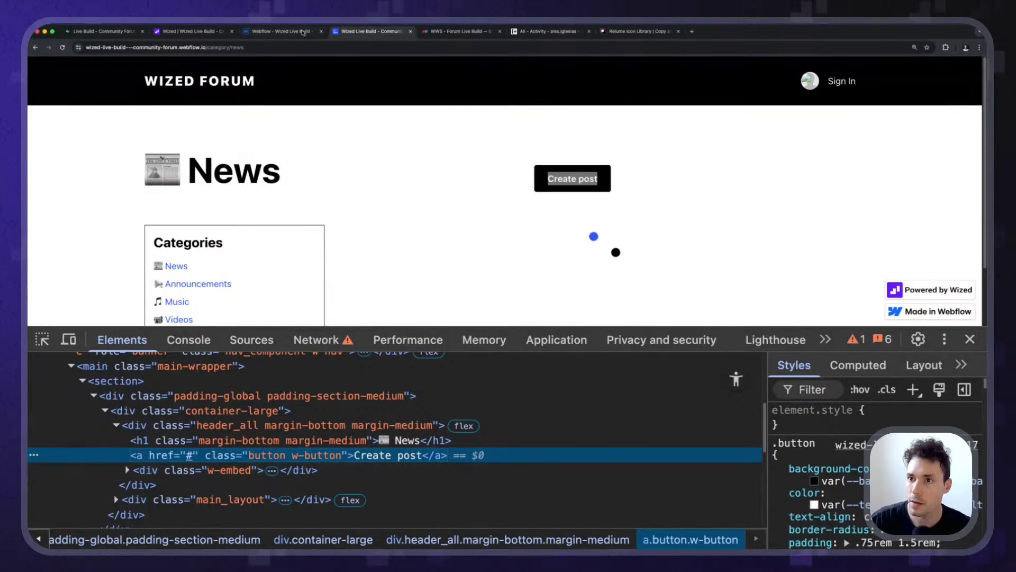
click(303, 31)
key(Escape)
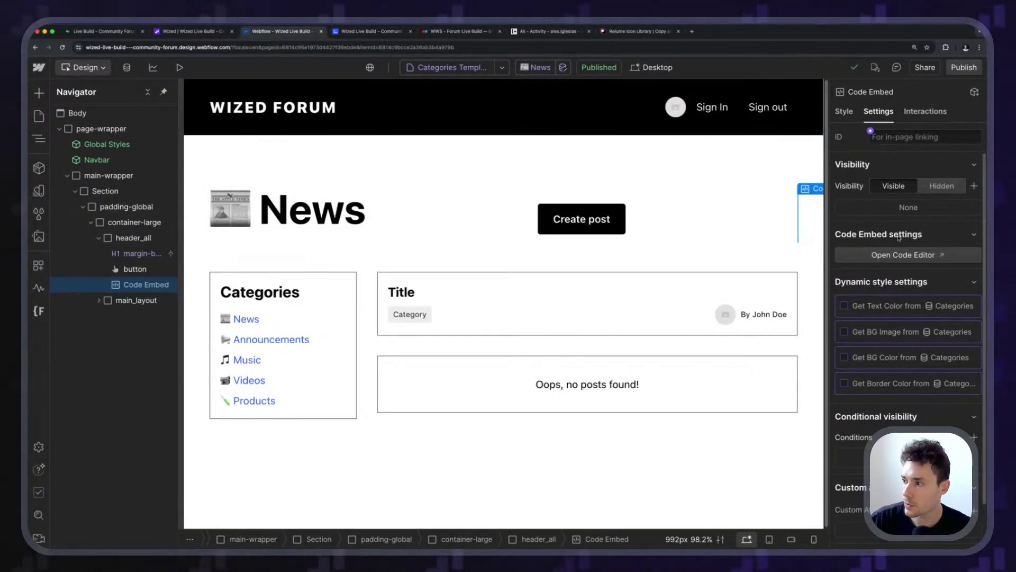
Paste the Create post anchor into the code embed and set its href to /create?category_id=.
click(903, 254)
text(<a href="#" class="button w-button">Create post</a>)
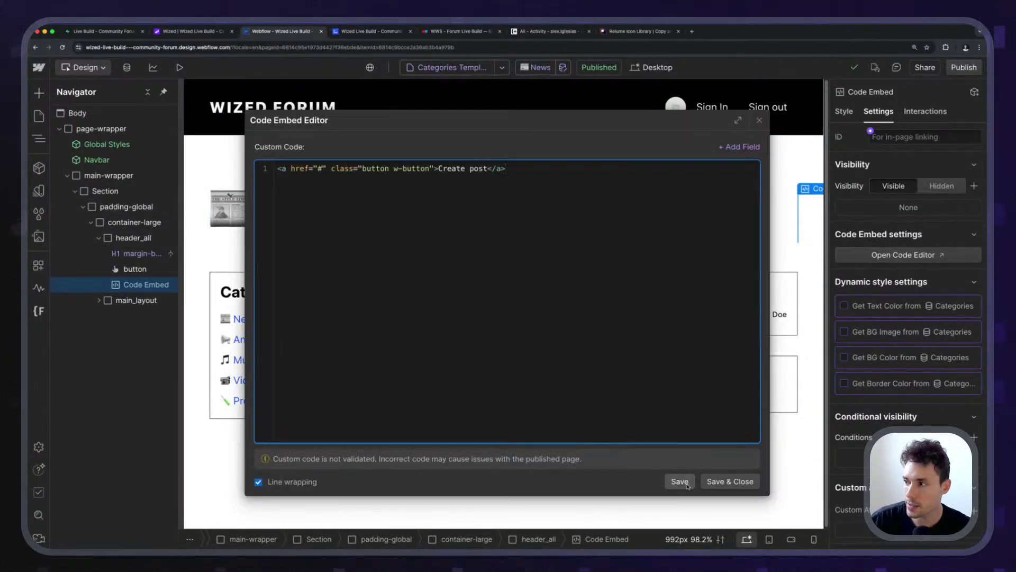
click(680, 481)
drag(525, 118, 307, 113)
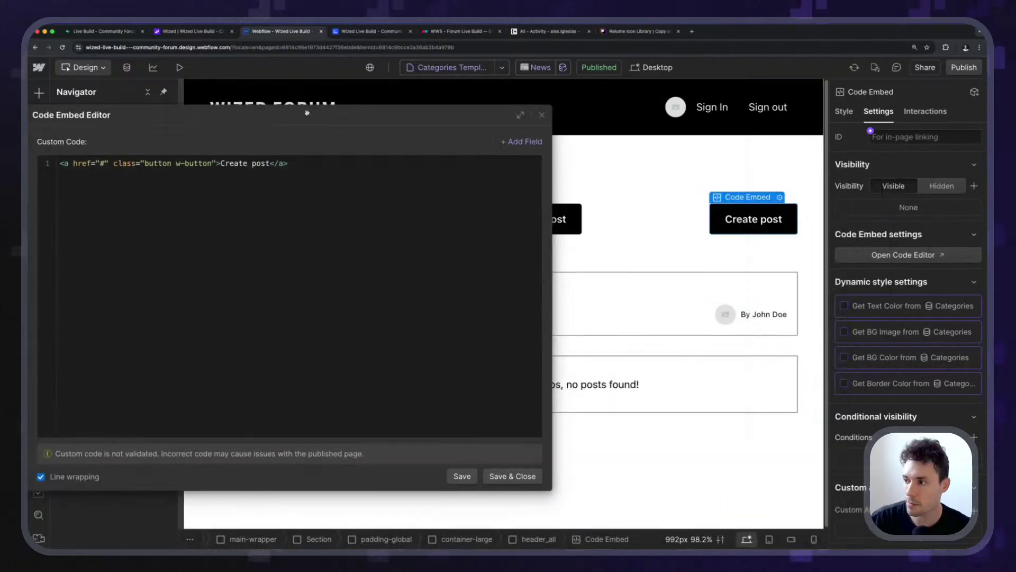
drag(379, 114, 613, 122)
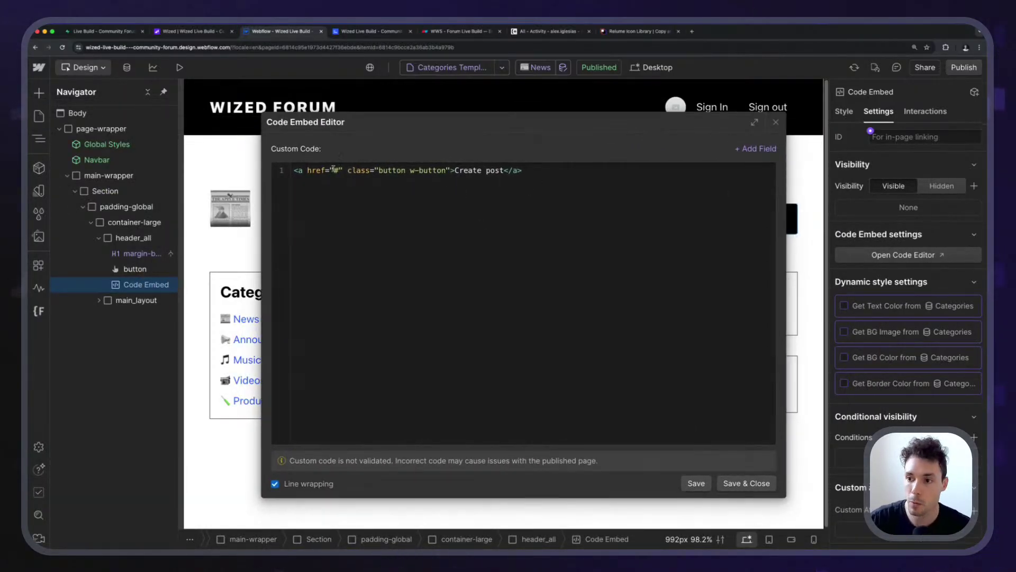
drag(334, 168, 347, 170)
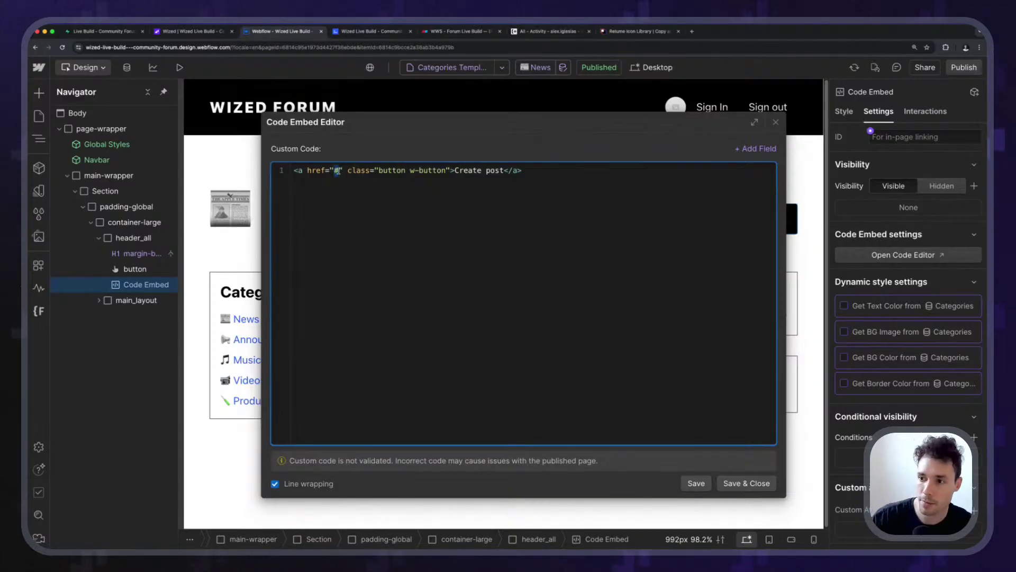
text(/)
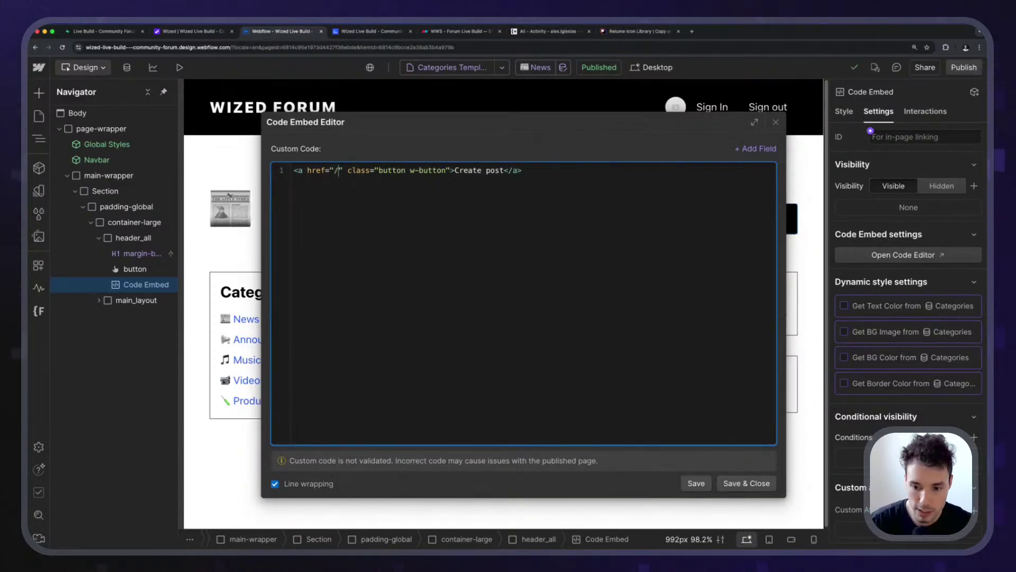
text(create)
text(?category)
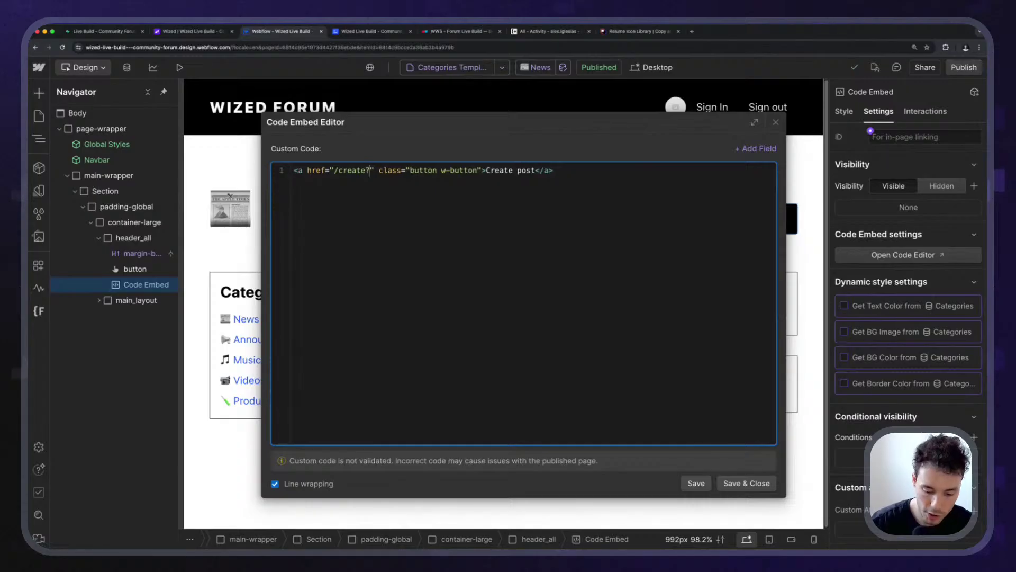
text(_id==)
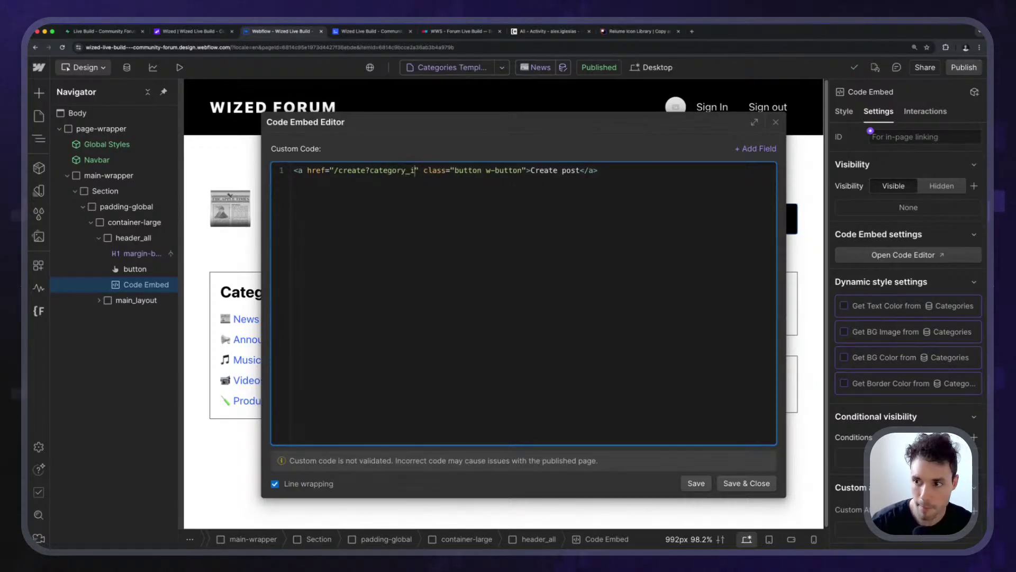
key(BackSpace)
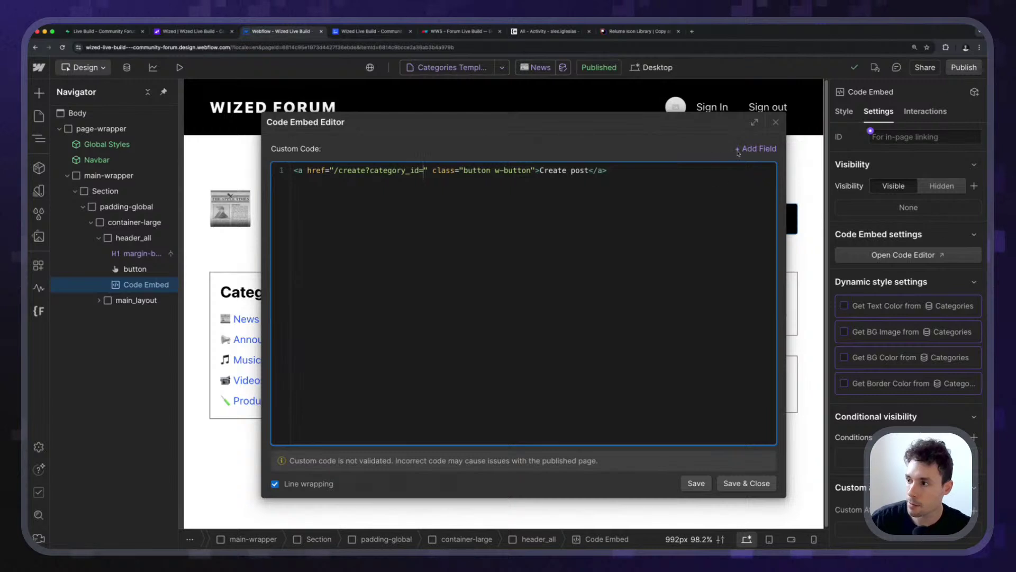
Append the category's Supabase ID field to the link, save, and delete the original Create post button.
click(757, 148)
click(424, 170)
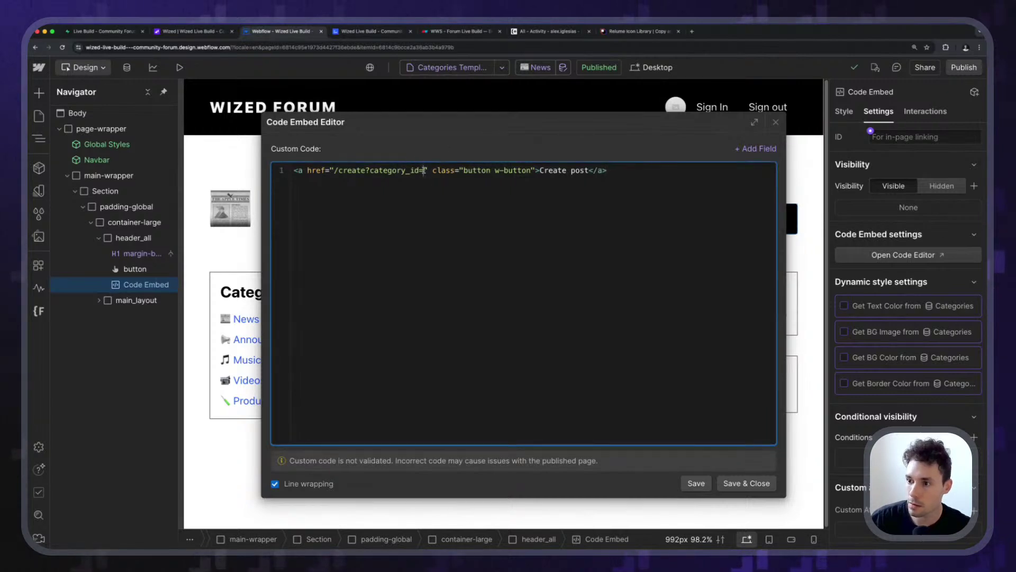
click(761, 153)
click(761, 153)
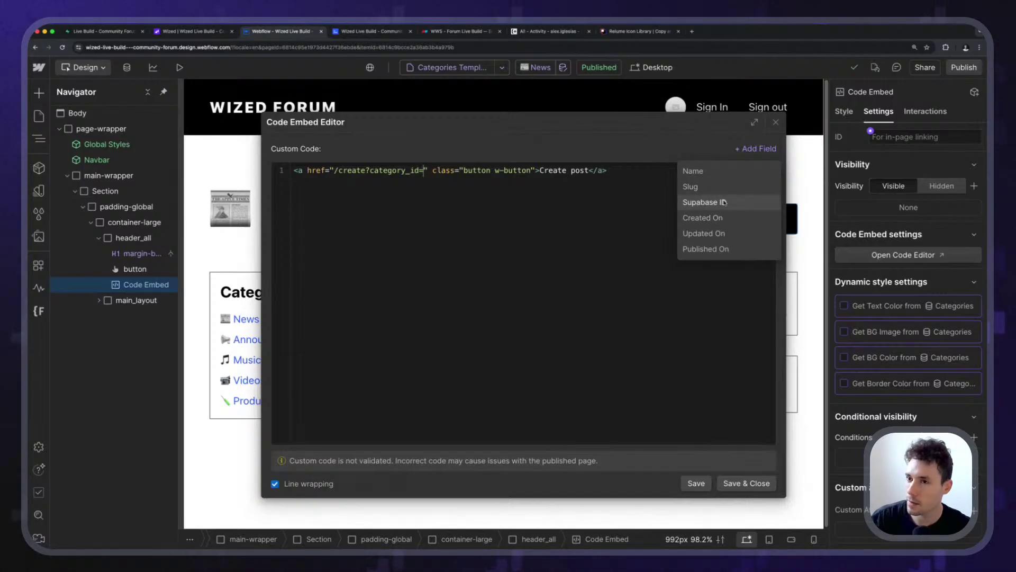
click(723, 203)
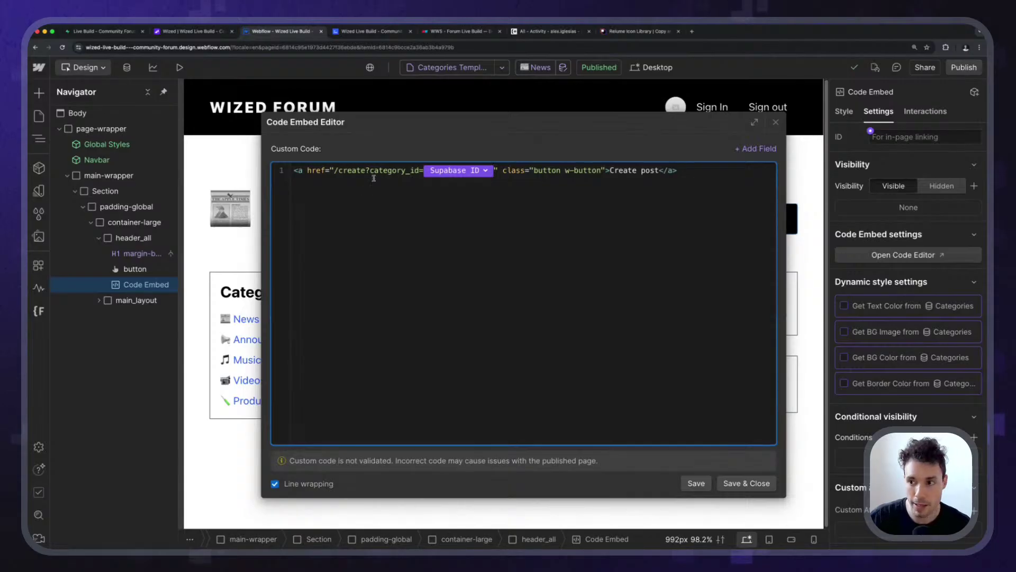
click(758, 480)
click(548, 223)
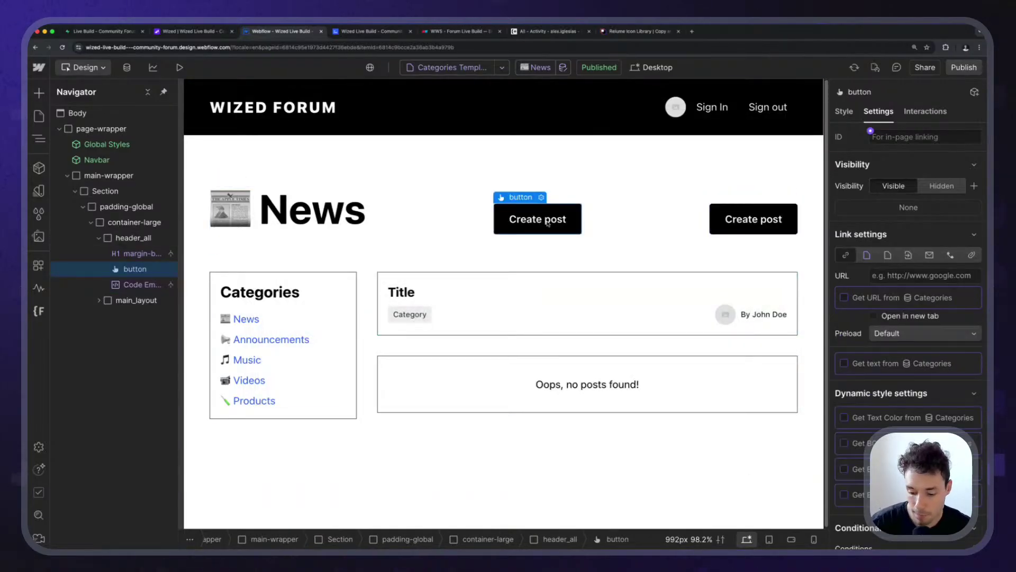
key(Delete)
key(shift+p)
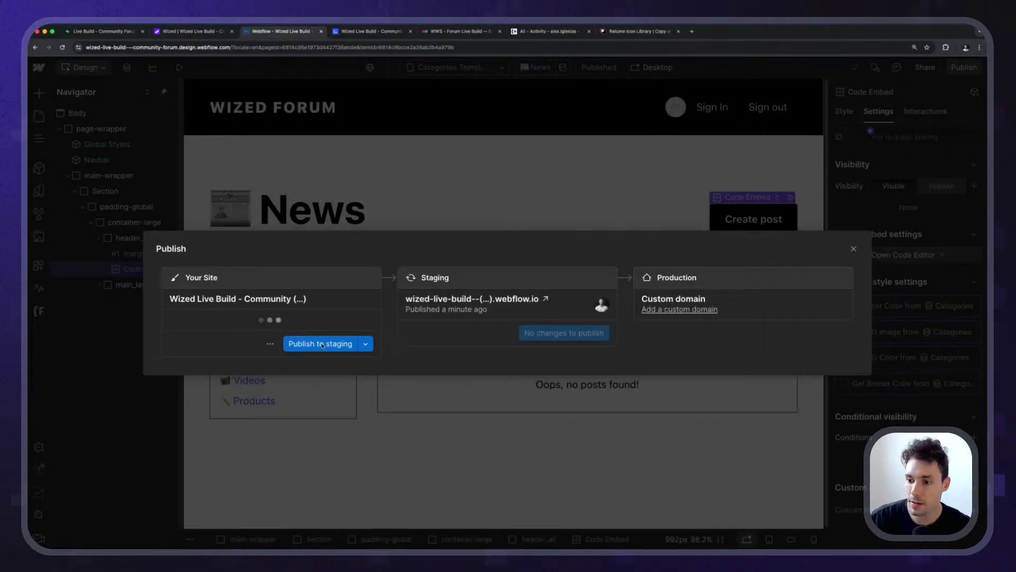
Publish to staging, reload the Wized canvas, and follow Create post to the New post page.
click(320, 344)
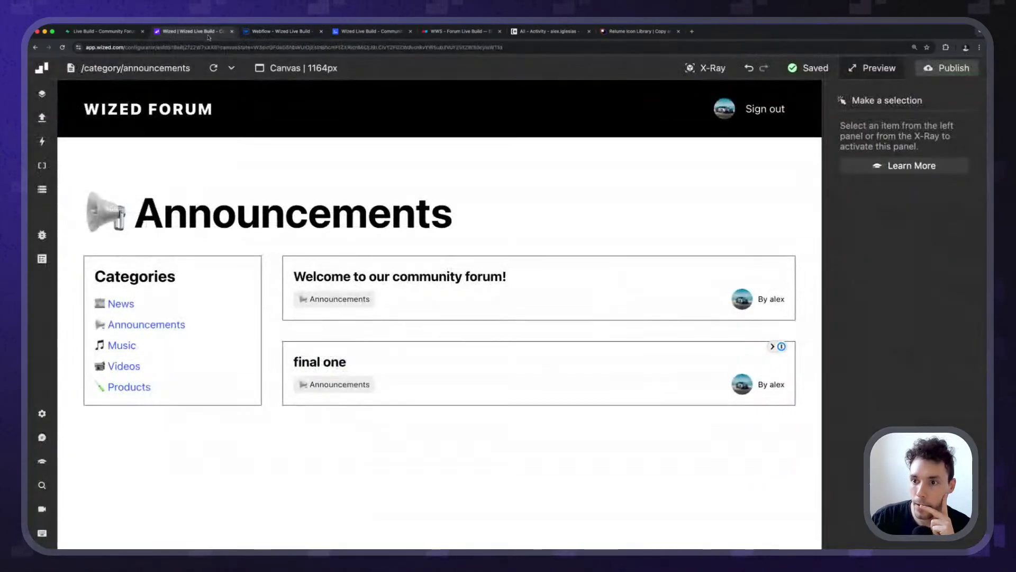
click(195, 31)
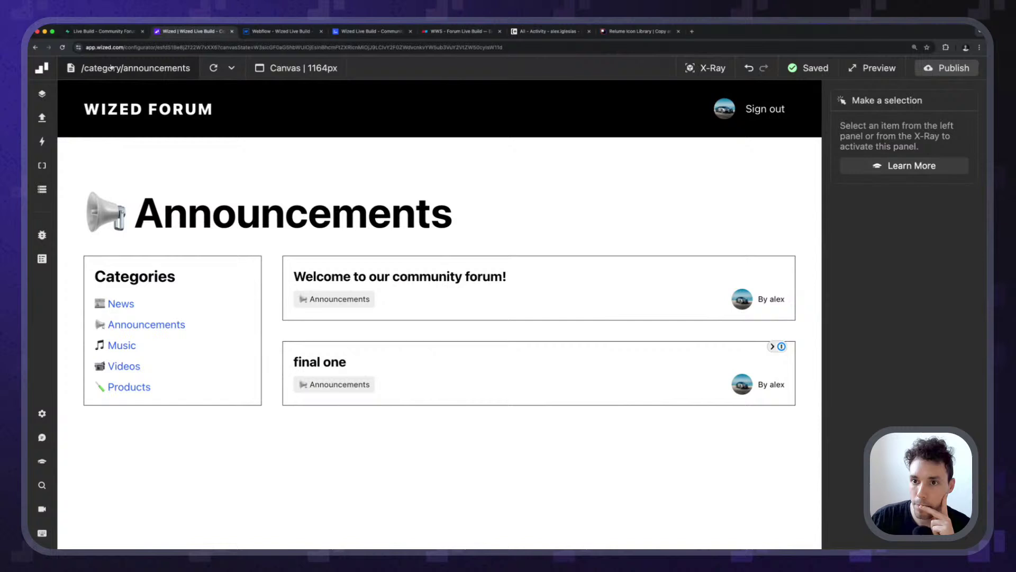
click(213, 68)
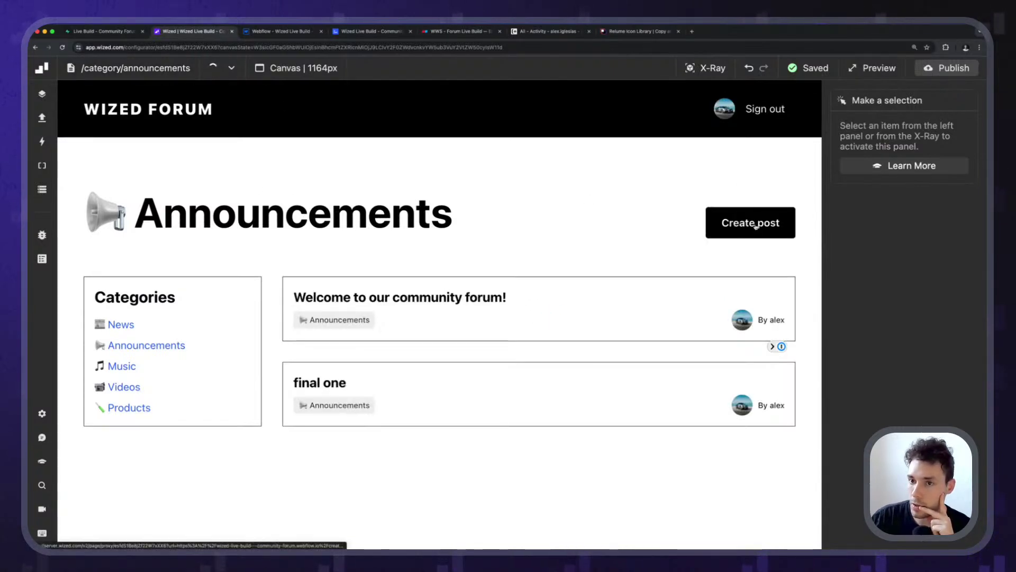
click(756, 225)
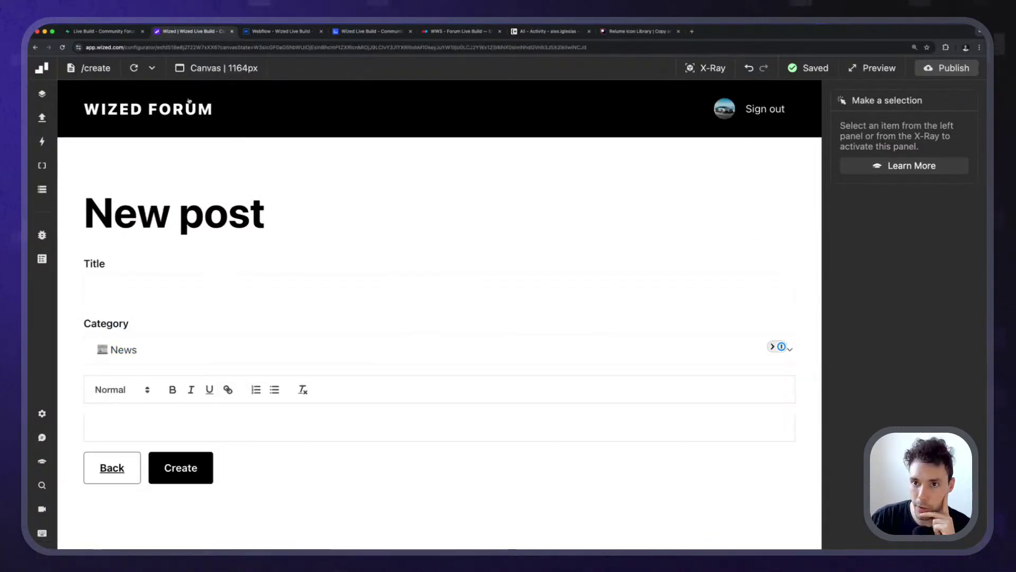
Check the canvas URL's category_id=4 parameter, close the settings, and open the data store.
click(204, 68)
scroll(217, 241, down, 3)
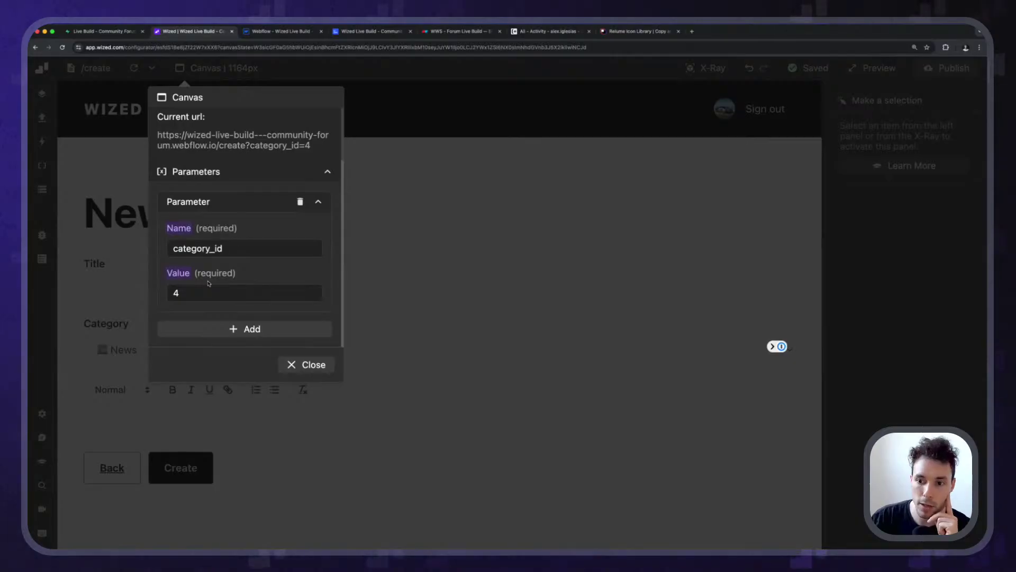
scroll(207, 278, up, 5)
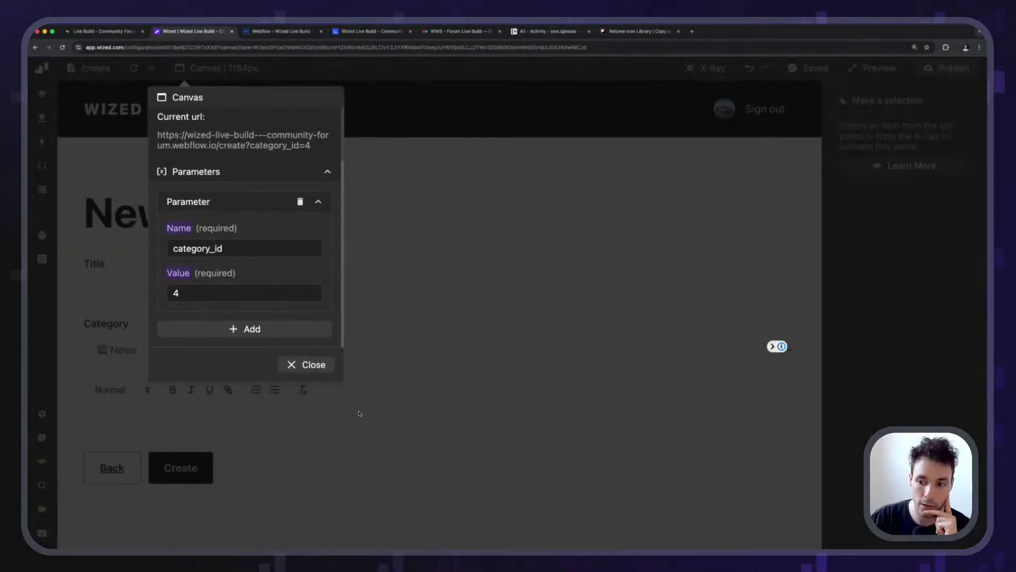
click(359, 413)
click(42, 189)
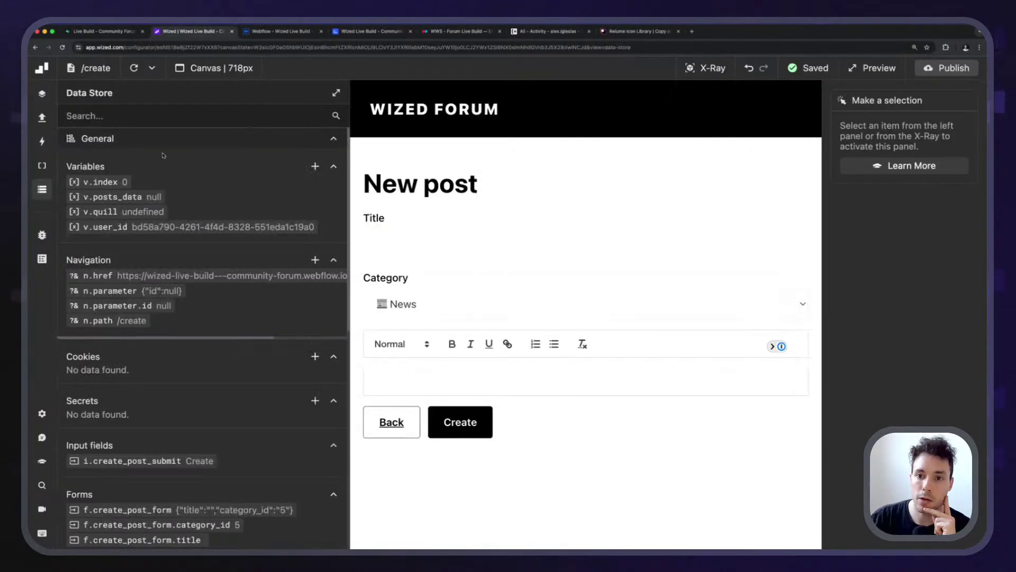
Add a navigation parameter named category_id in Wized's Data Store.
scroll(248, 207, down, 5)
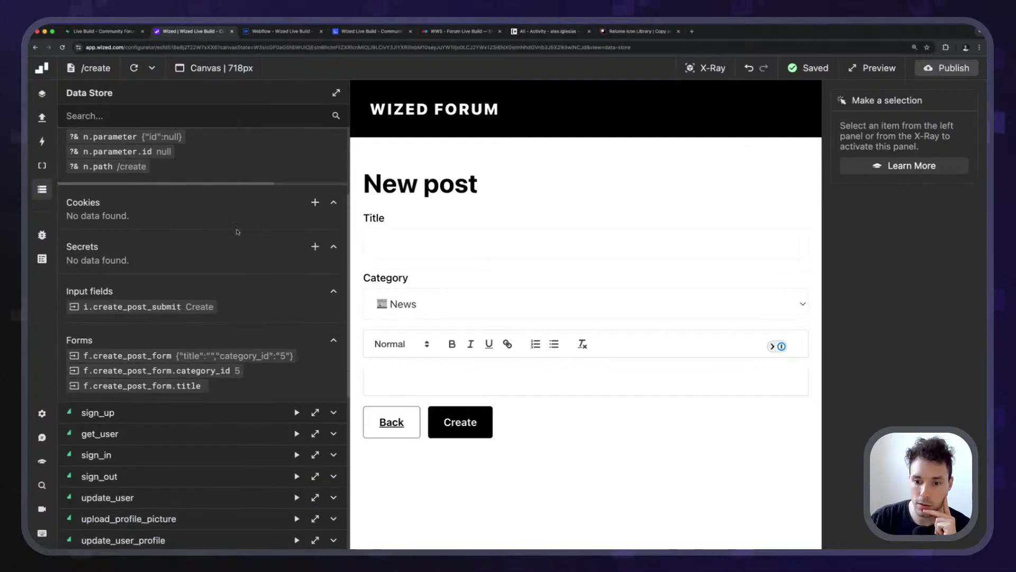
scroll(237, 232, up, 3)
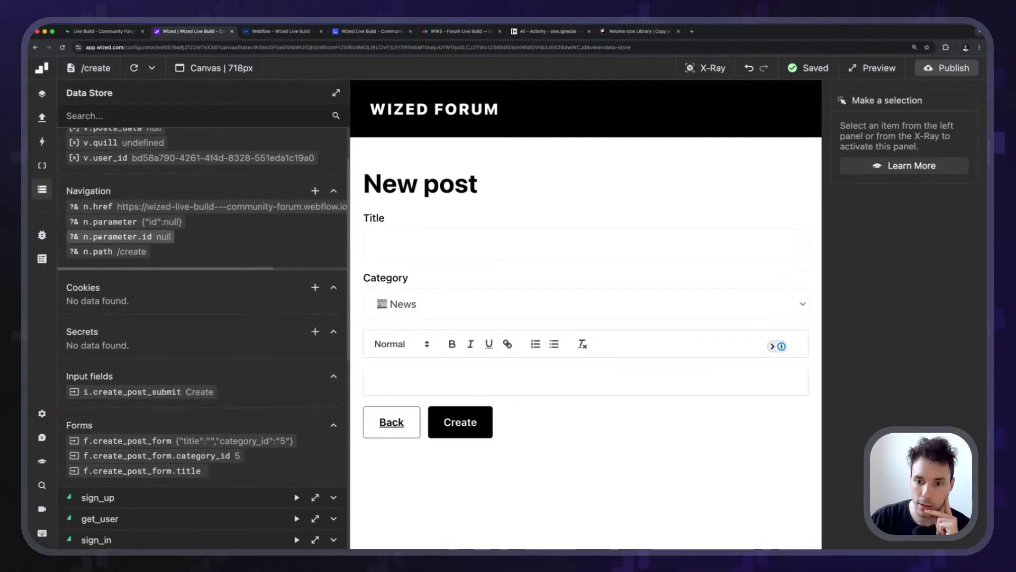
click(315, 190)
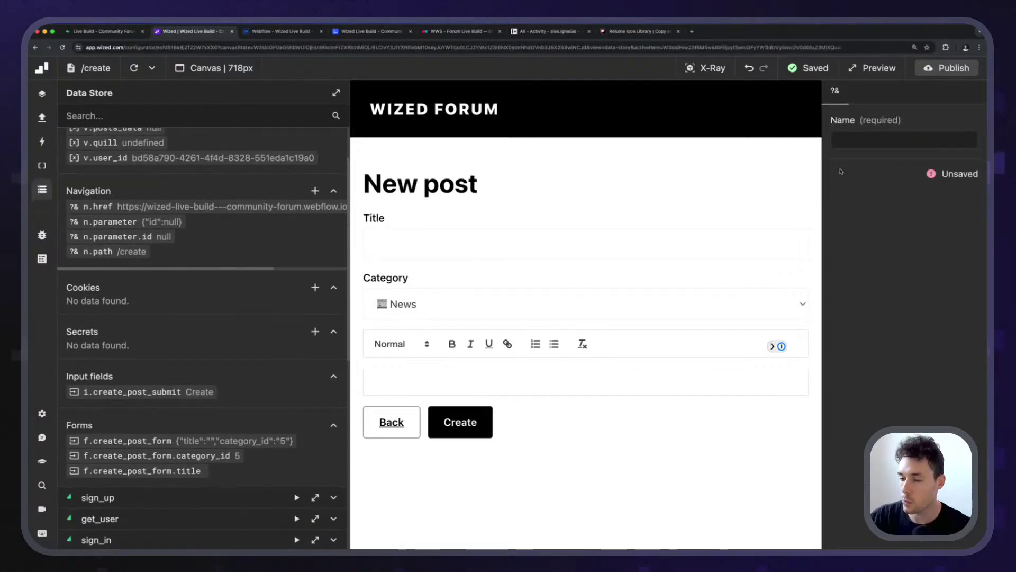
click(903, 142)
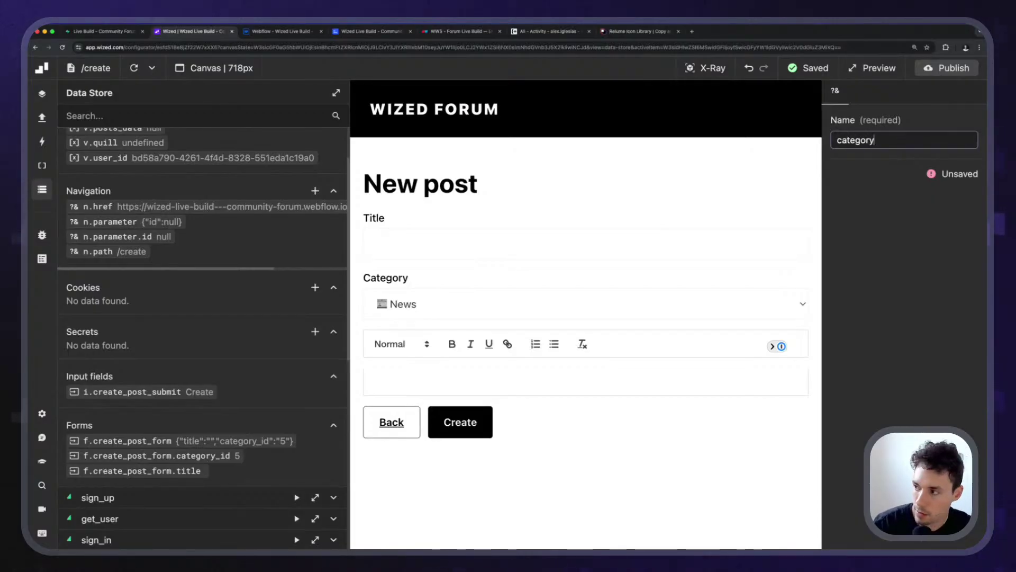
key(Return)
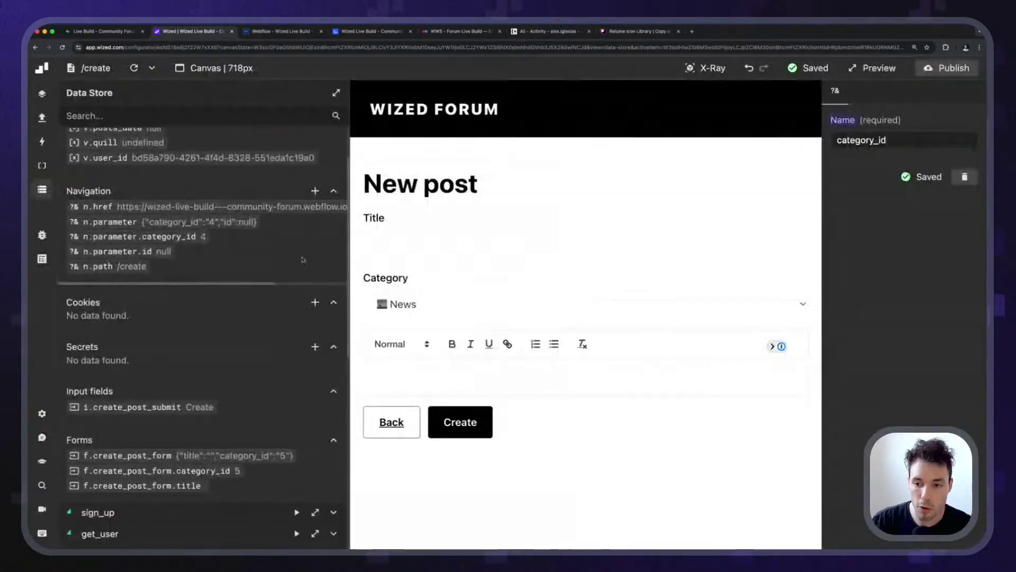
Close the data store and check the Category dropdown's options without changing them.
click(42, 189)
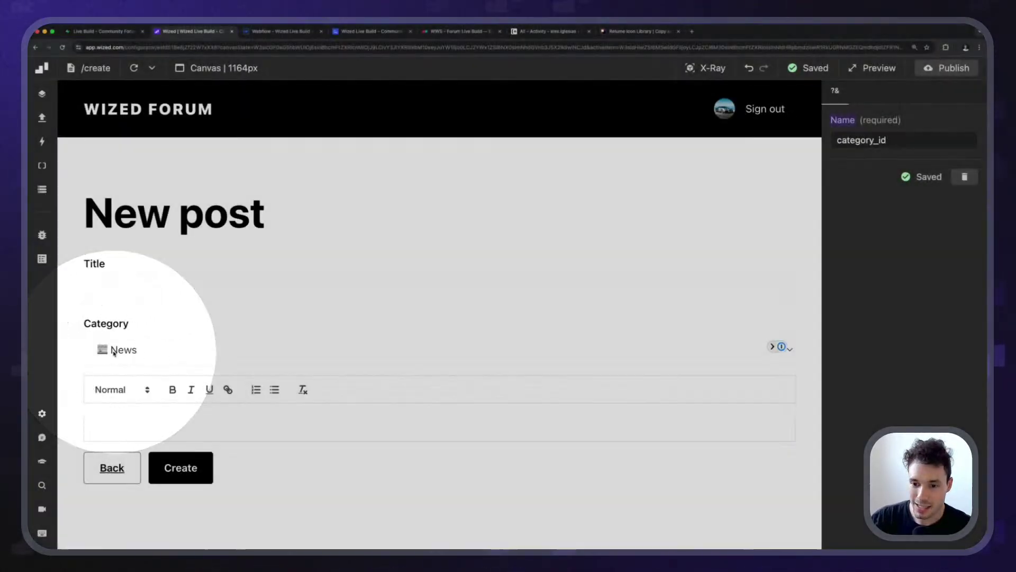
click(229, 357)
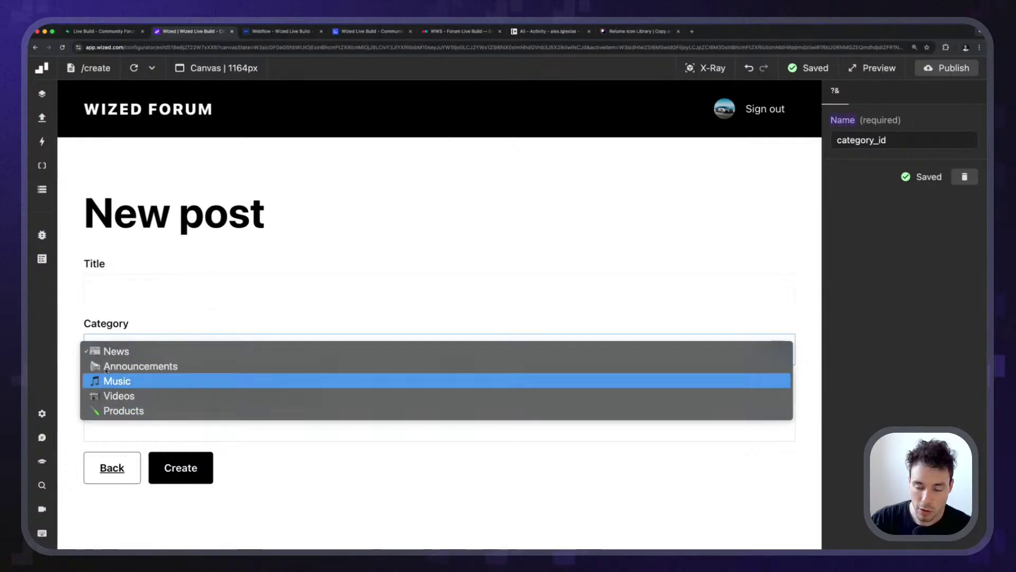
click(99, 325)
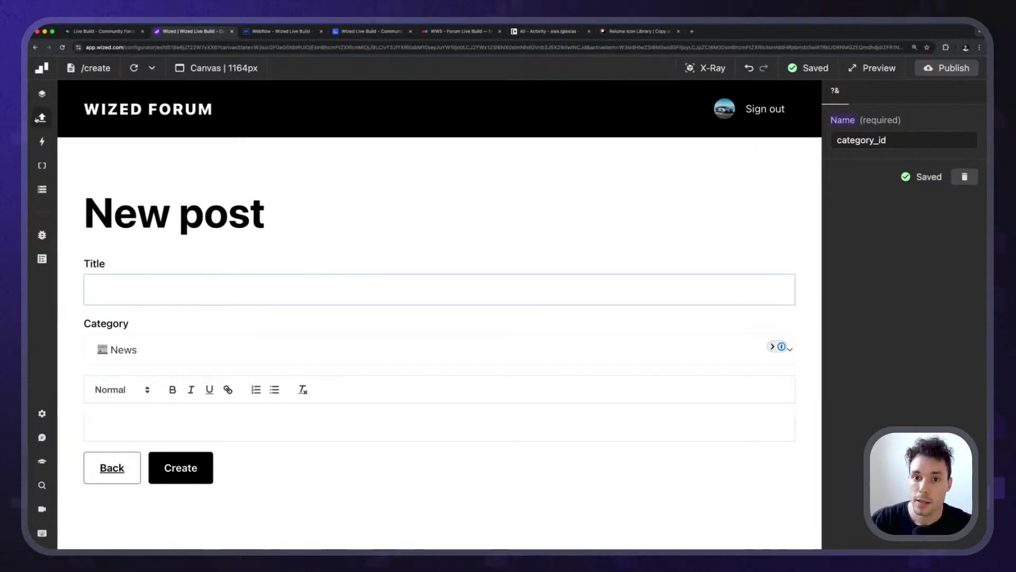
Switch to the Webflow Designer and open the Create page.
key(x)
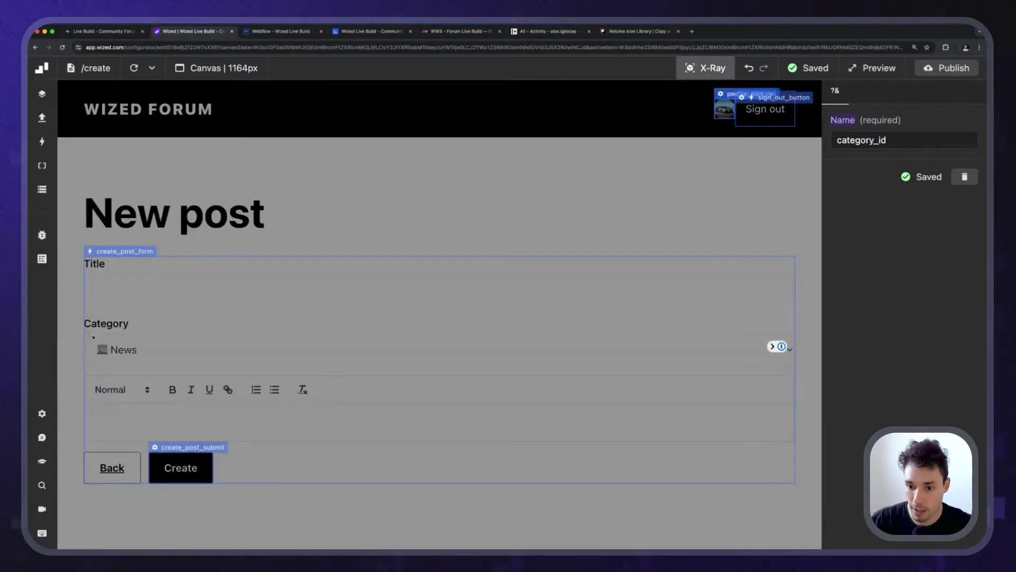
key(x)
key(ctrl+Tab)
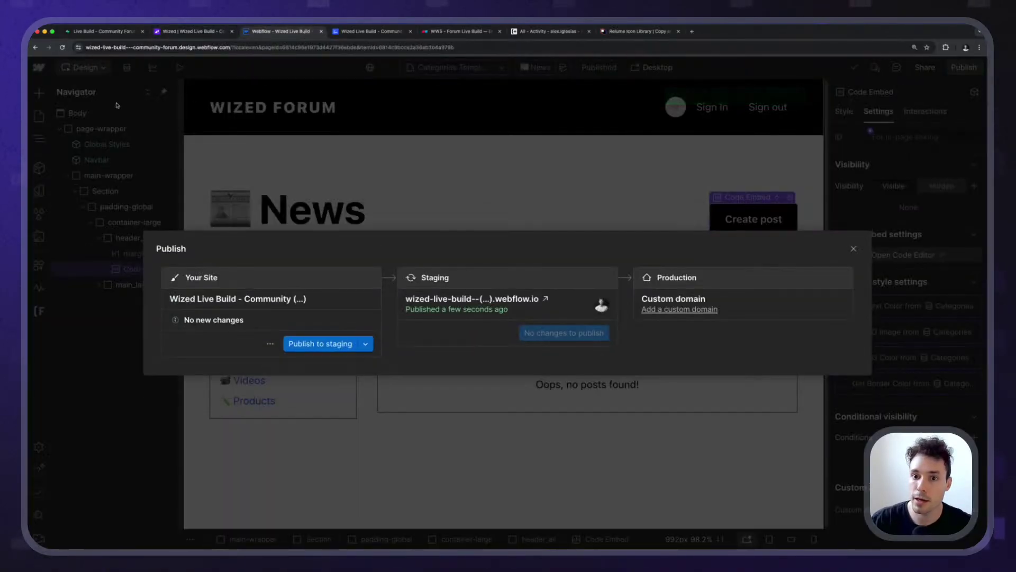
click(44, 119)
click(85, 223)
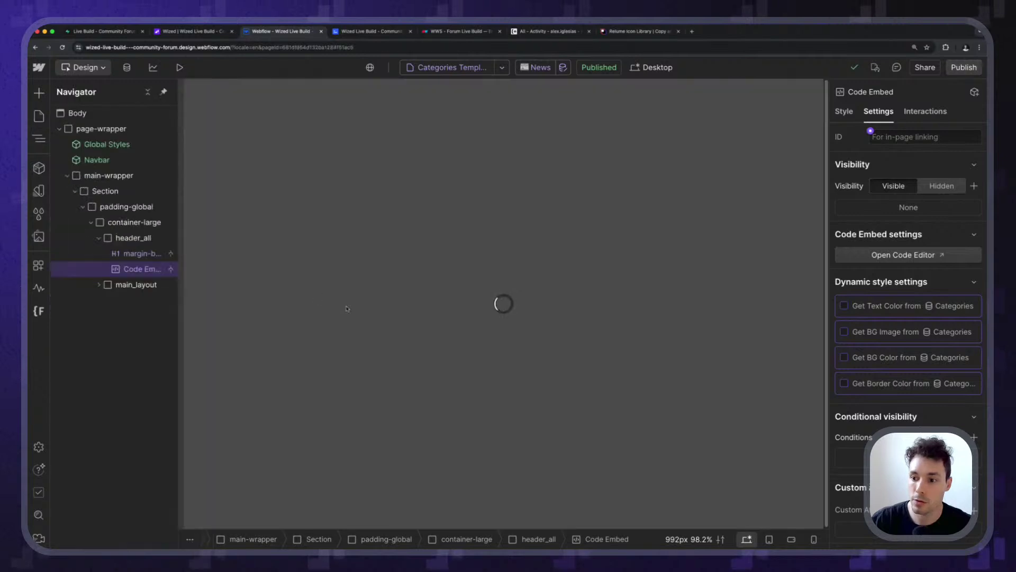
Select the Category select on the New post page, checking the form's wized attribute for reference.
click(275, 348)
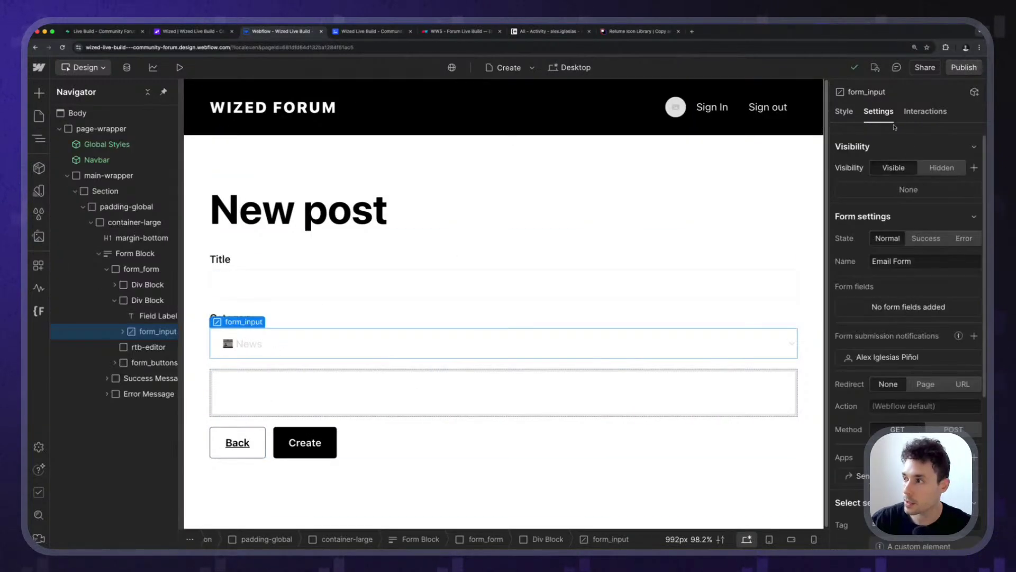
scroll(916, 375, down, 4)
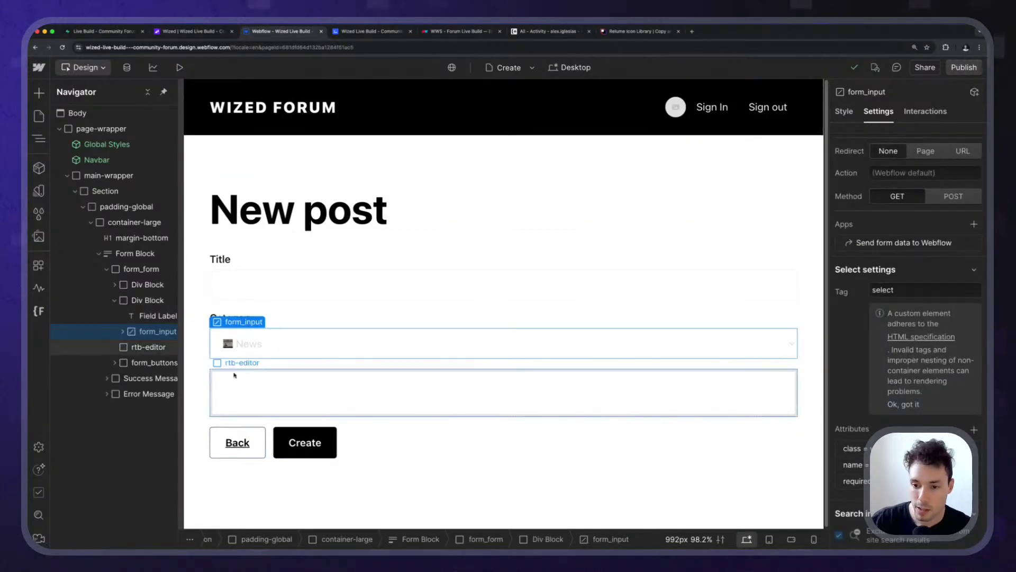
click(281, 363)
scroll(908, 488, down, 3)
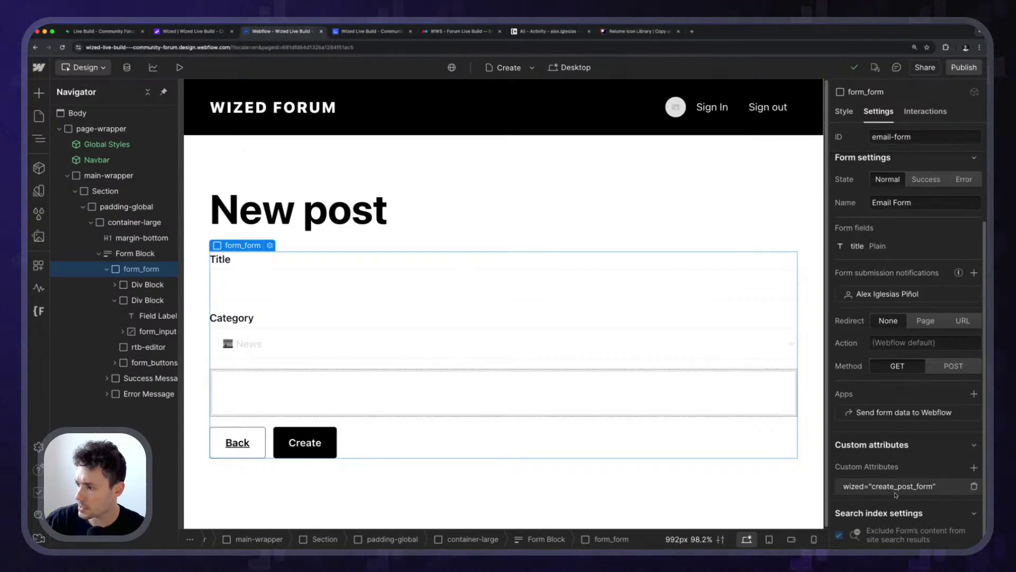
click(265, 352)
scroll(966, 457, down, 4)
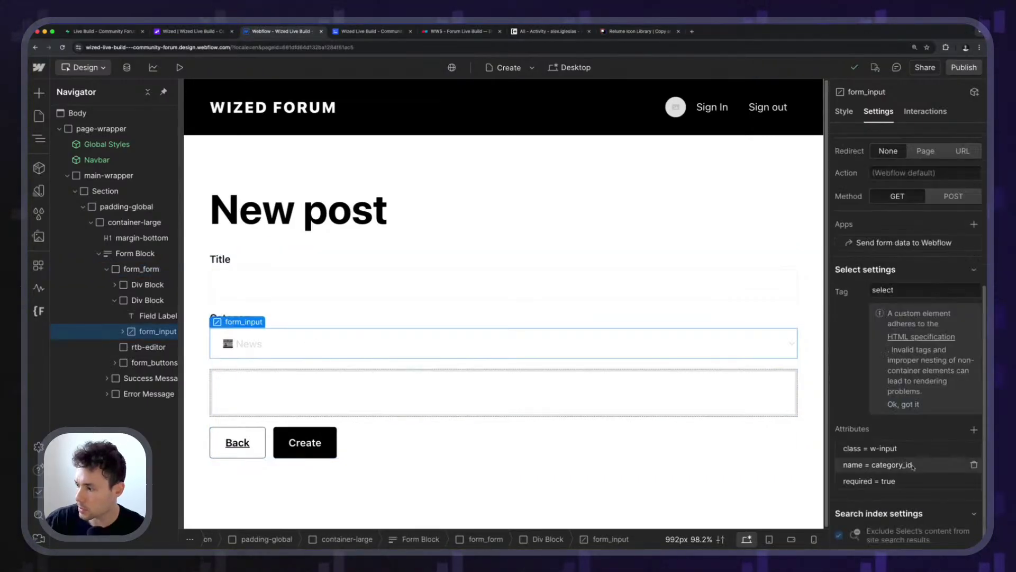
Add the custom attribute wized = create_post_category_select to the Category select.
click(973, 429)
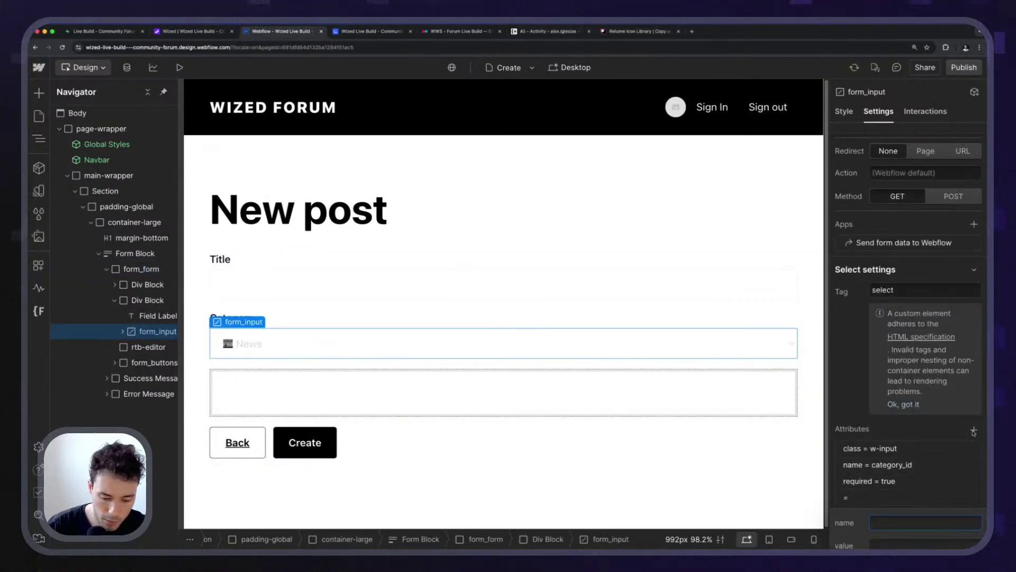
text(wized)
key(Tab)
text(ca)
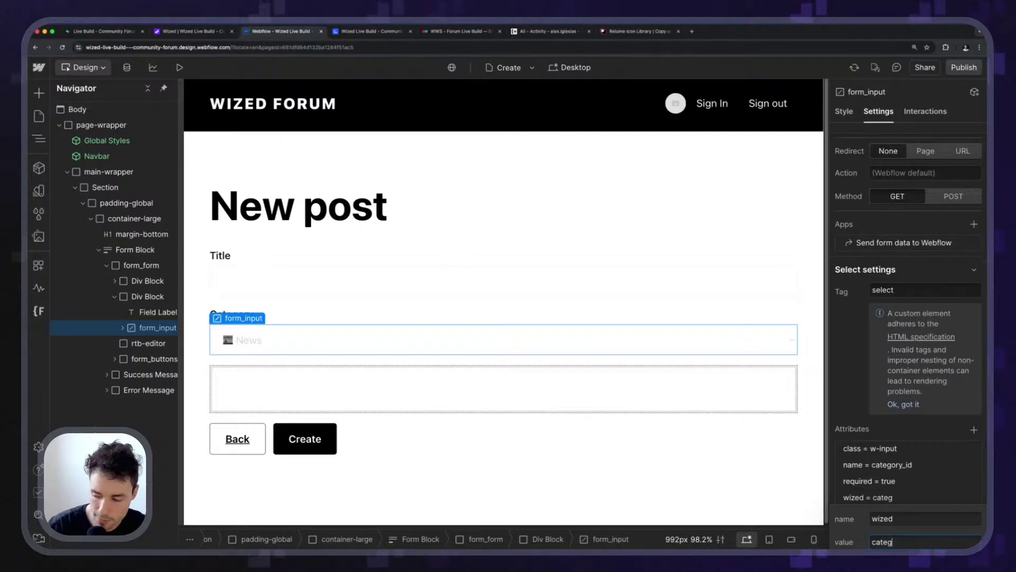
key(BackSpace)
text(reate_post_)
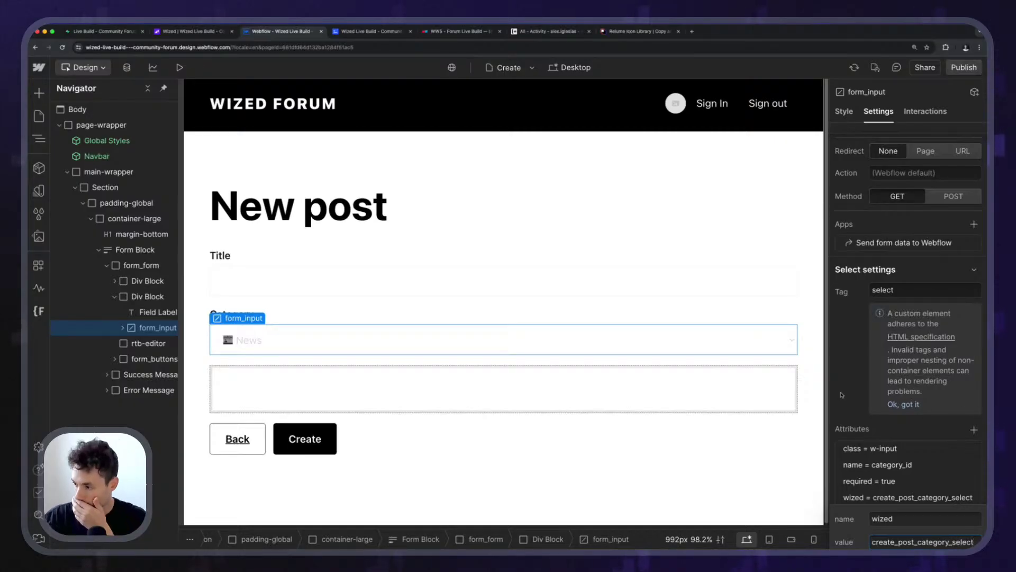
key(Return)
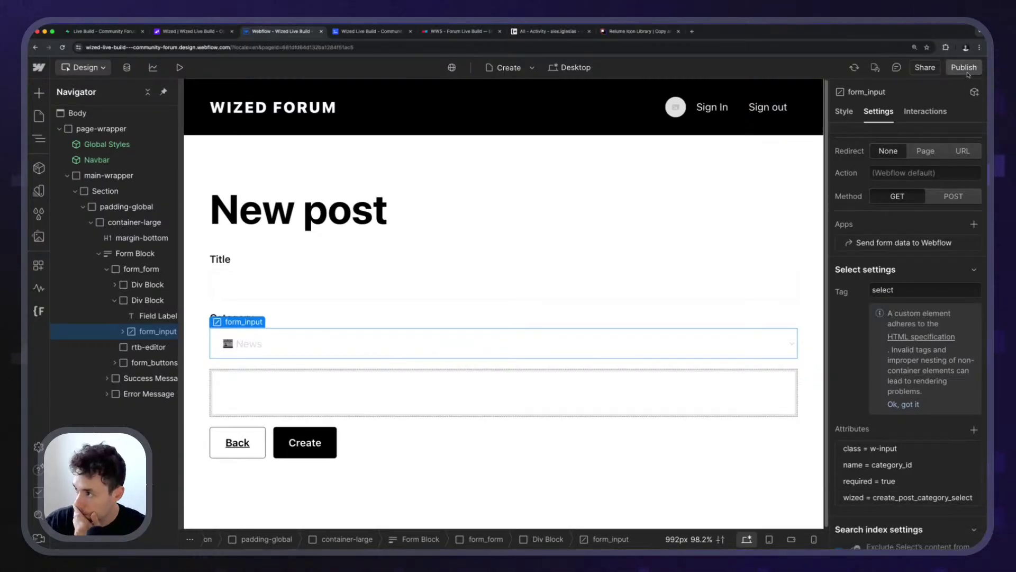
Publish the site to staging and return to the Wized configurator.
click(964, 67)
click(321, 345)
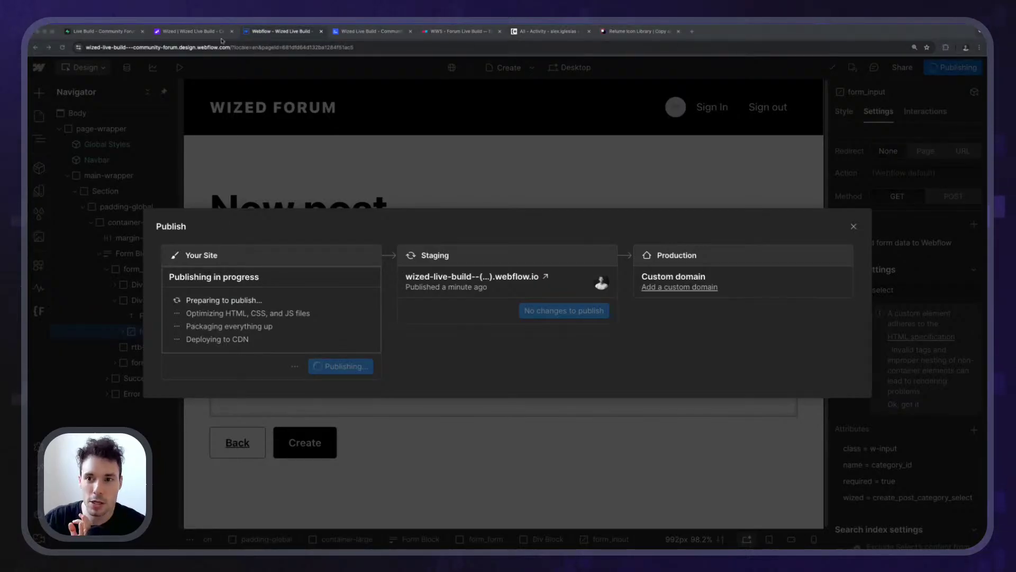
click(206, 31)
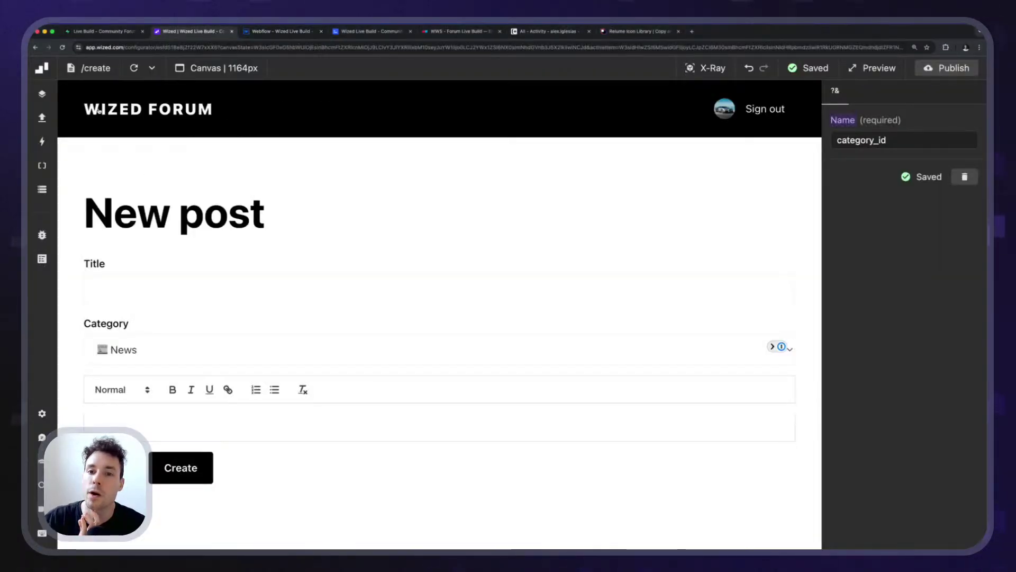
Set create_post_category_select's input value to return n.parameter.category_id || ''.
click(134, 68)
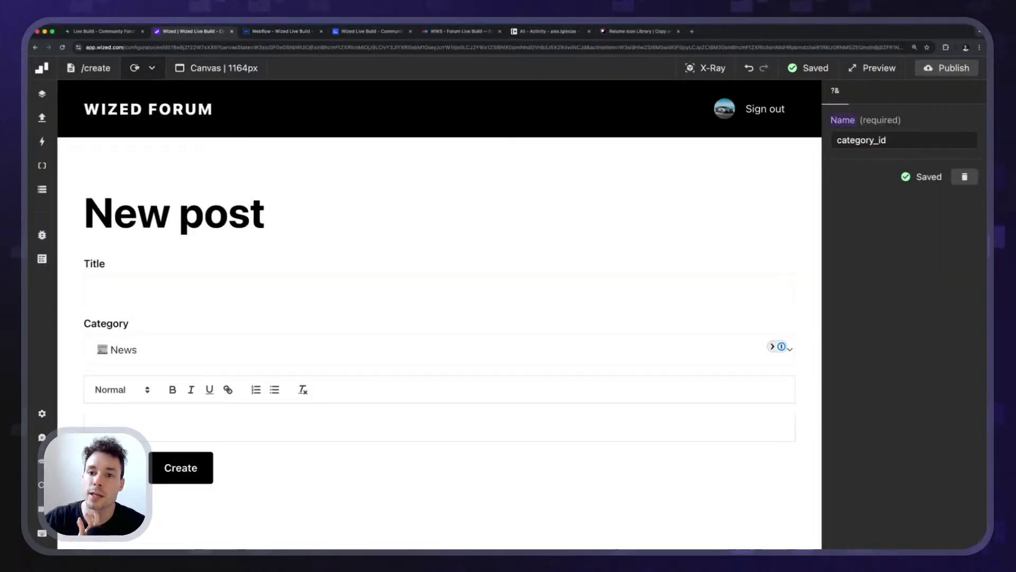
click(704, 69)
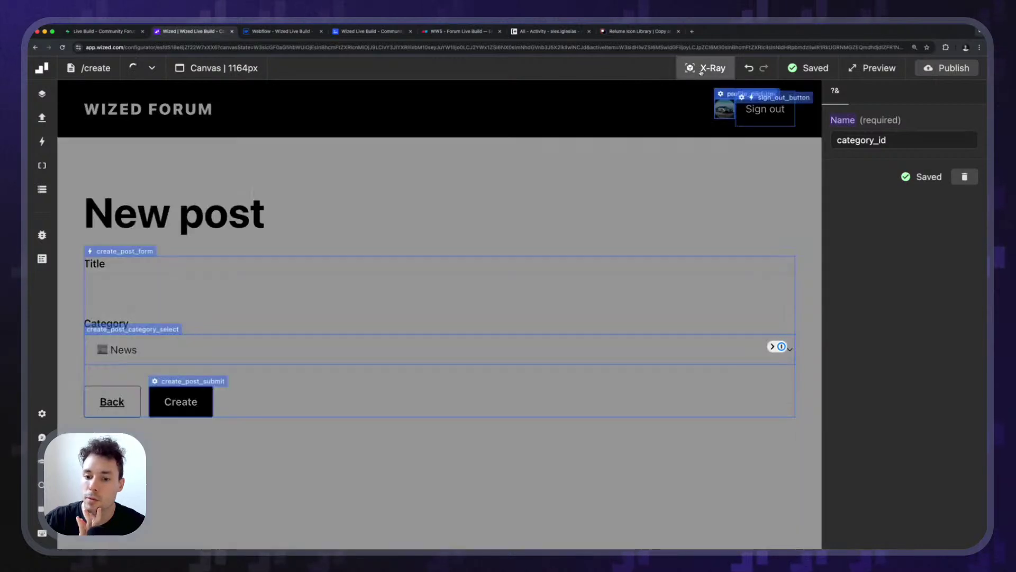
click(146, 335)
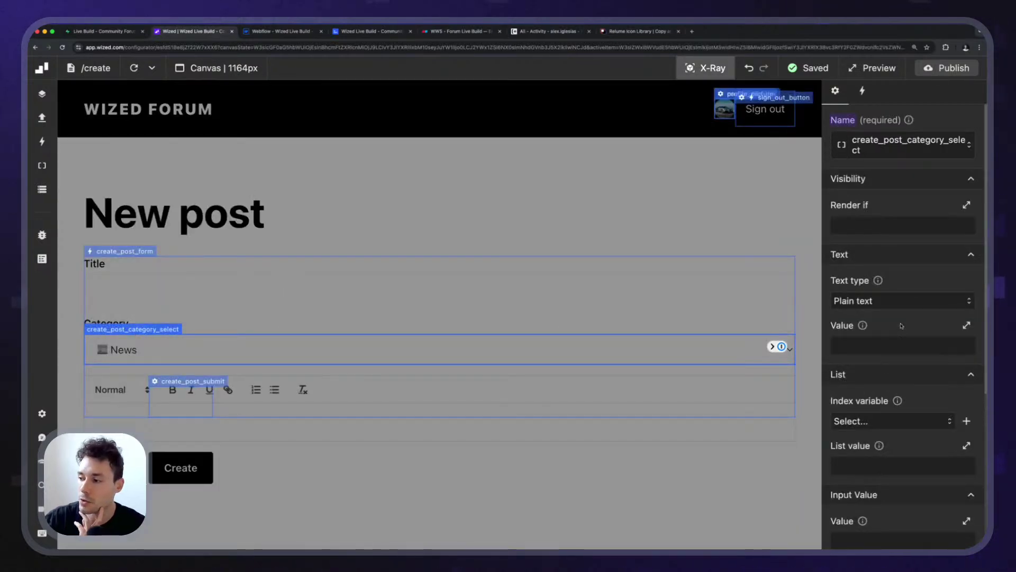
scroll(901, 326, down, 5)
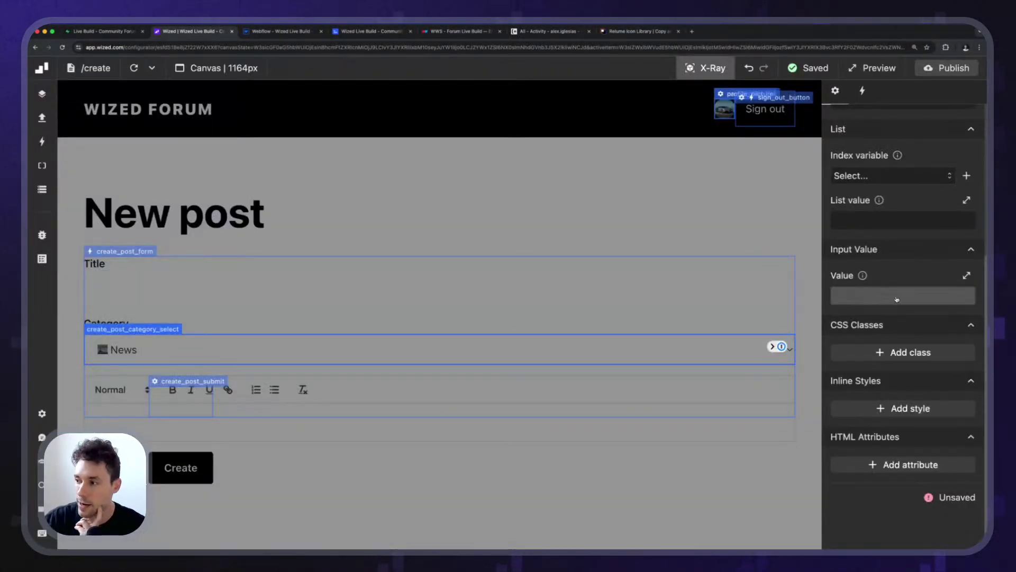
click(895, 300)
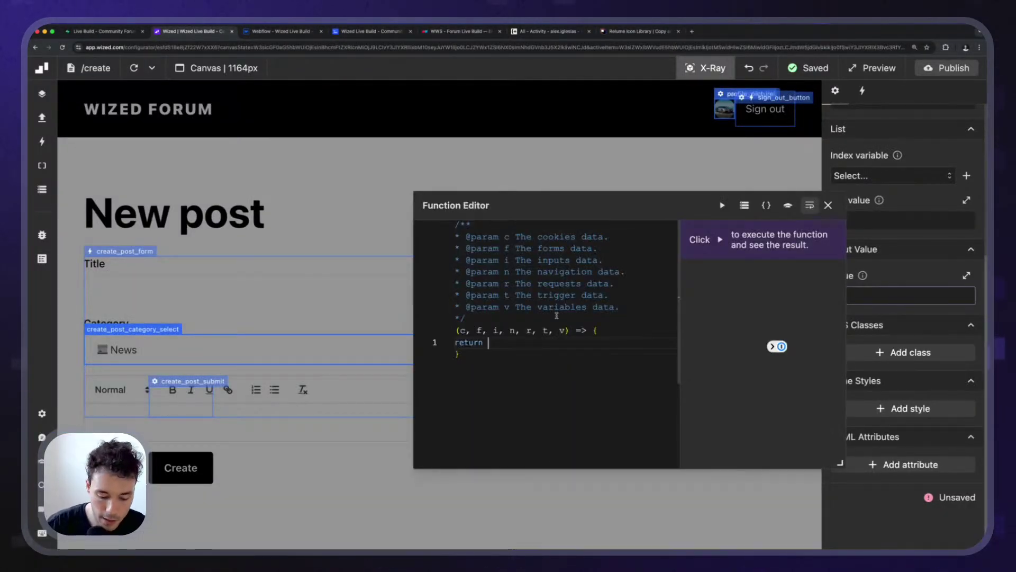
text(n.parameter)
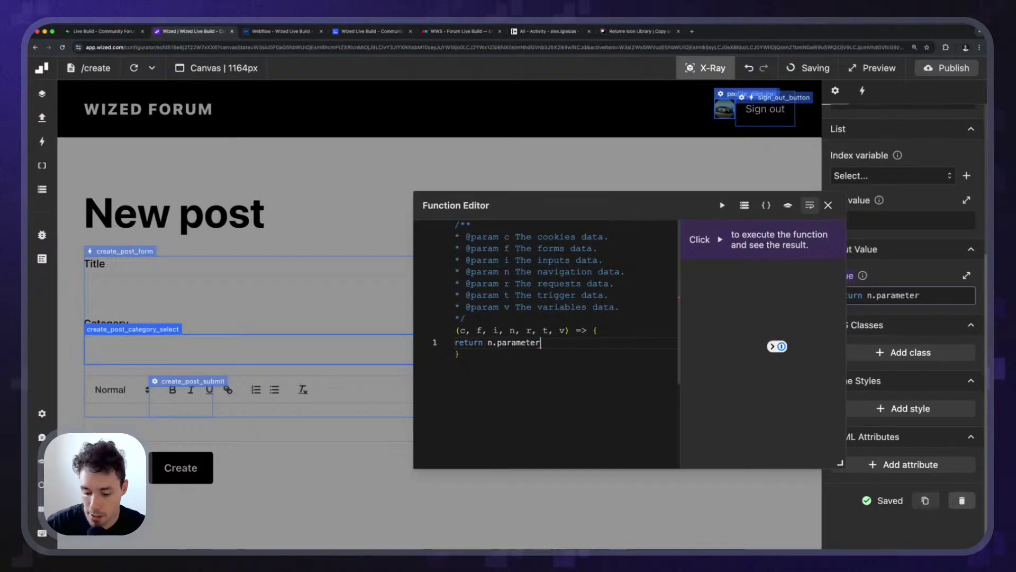
text(.c)
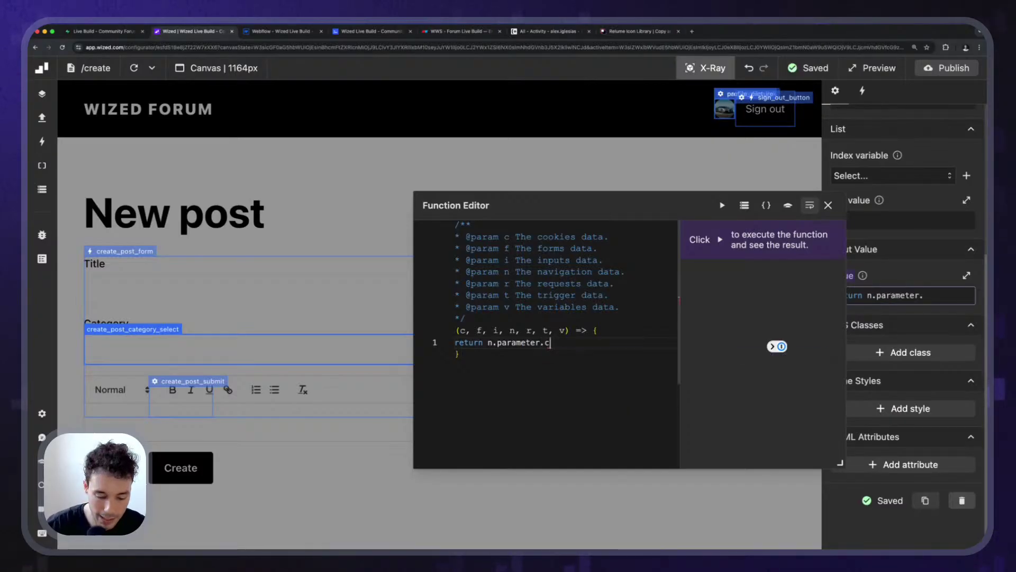
text(ategory_i)
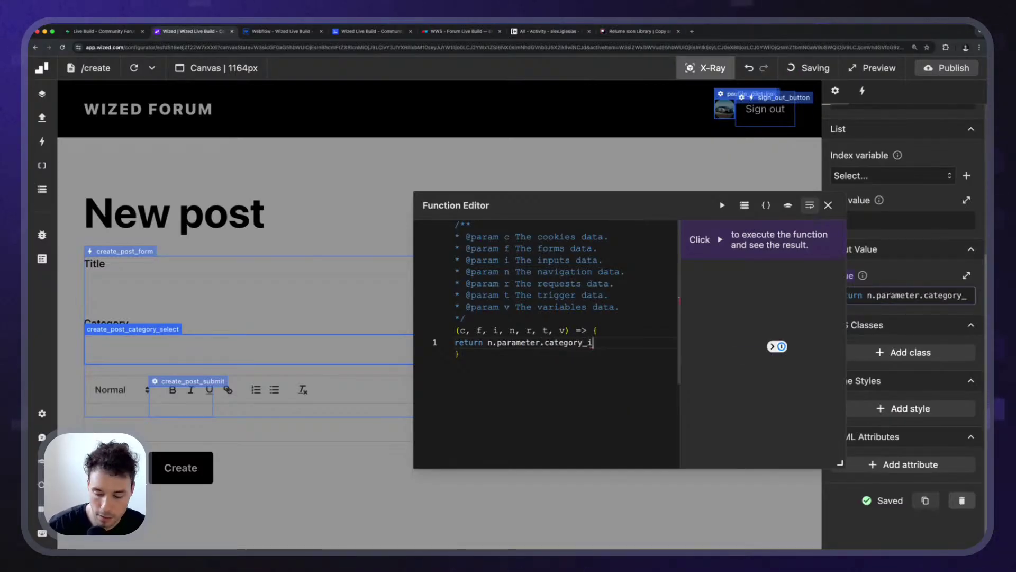
text(d)
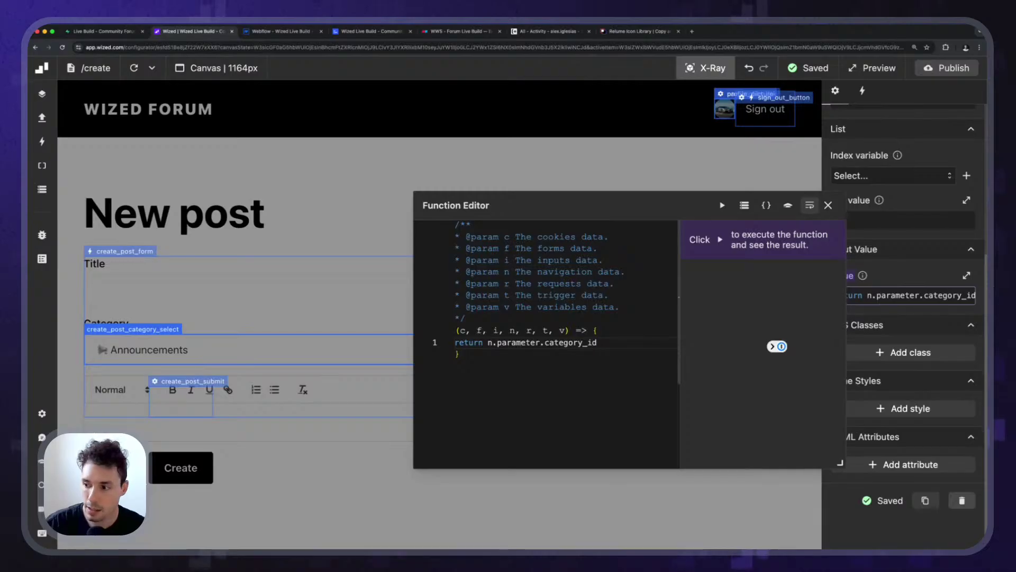
text( || '';)
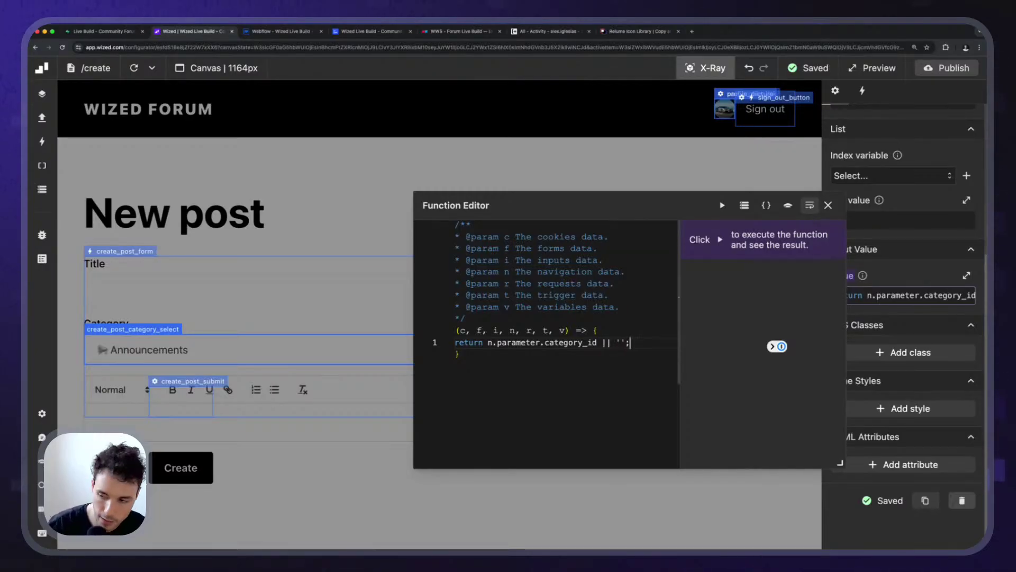
click(829, 205)
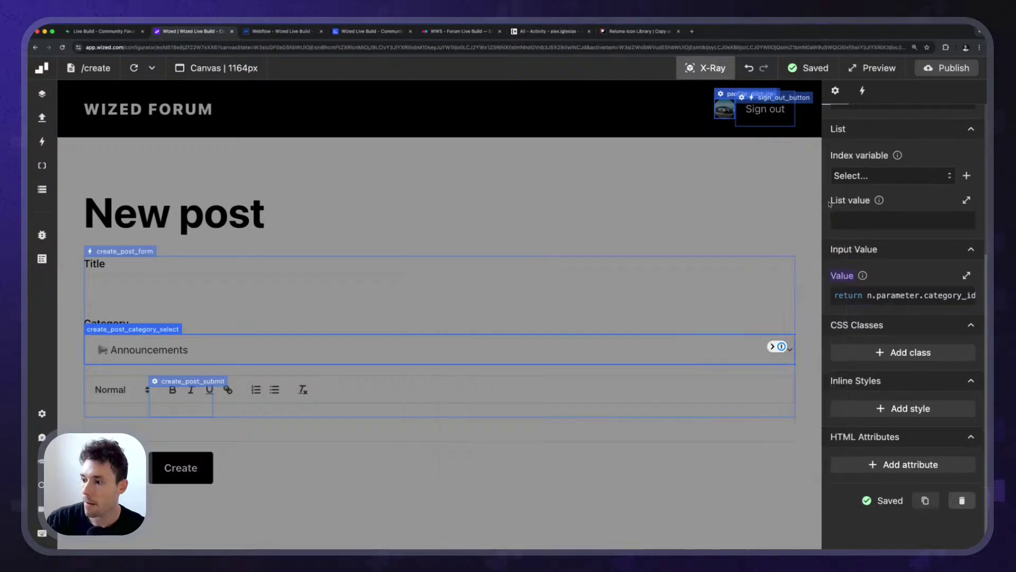
click(689, 59)
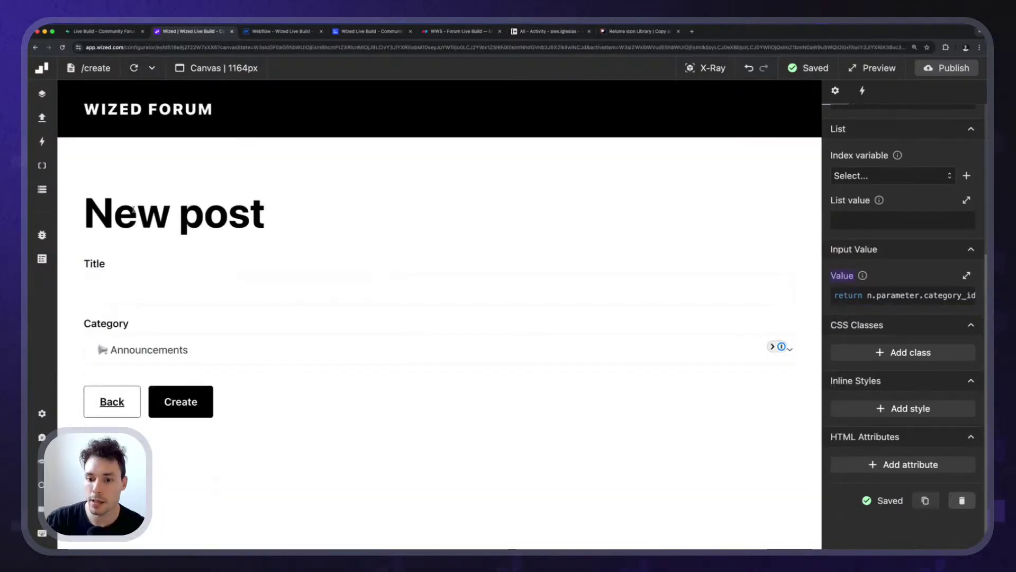
Reload the preview and confirm the Category select preselects Announcements.
click(134, 68)
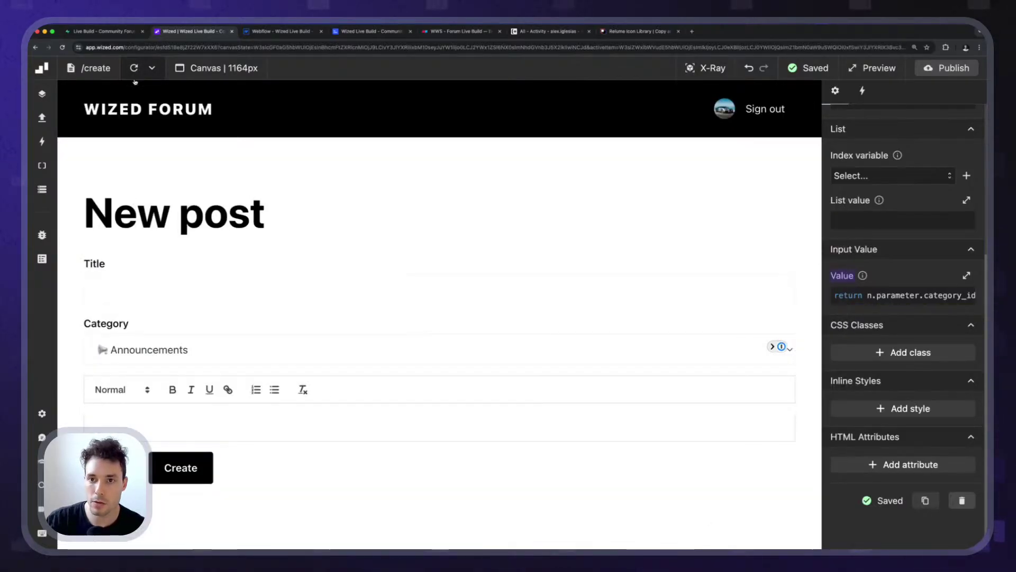
click(141, 360)
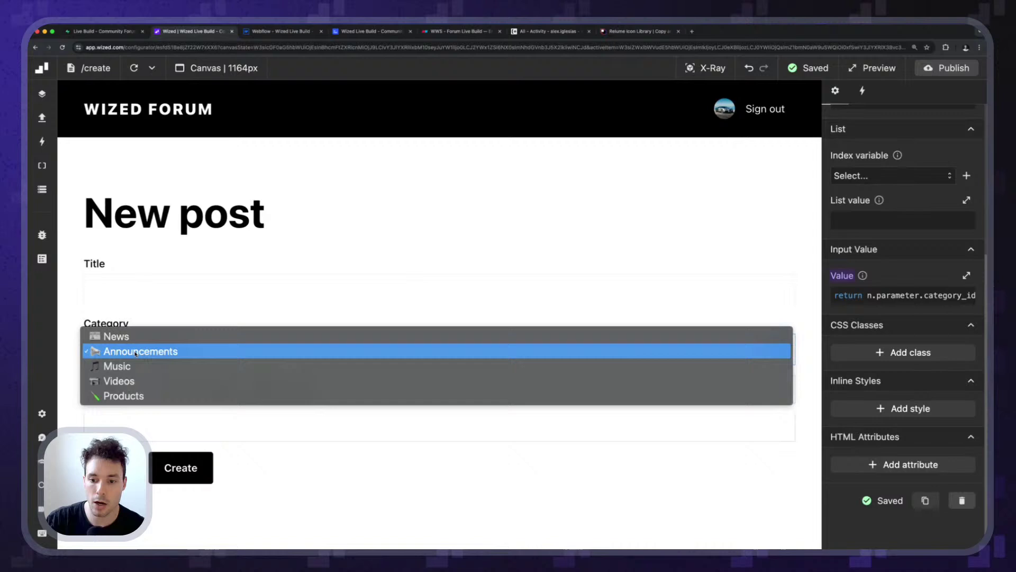
click(153, 314)
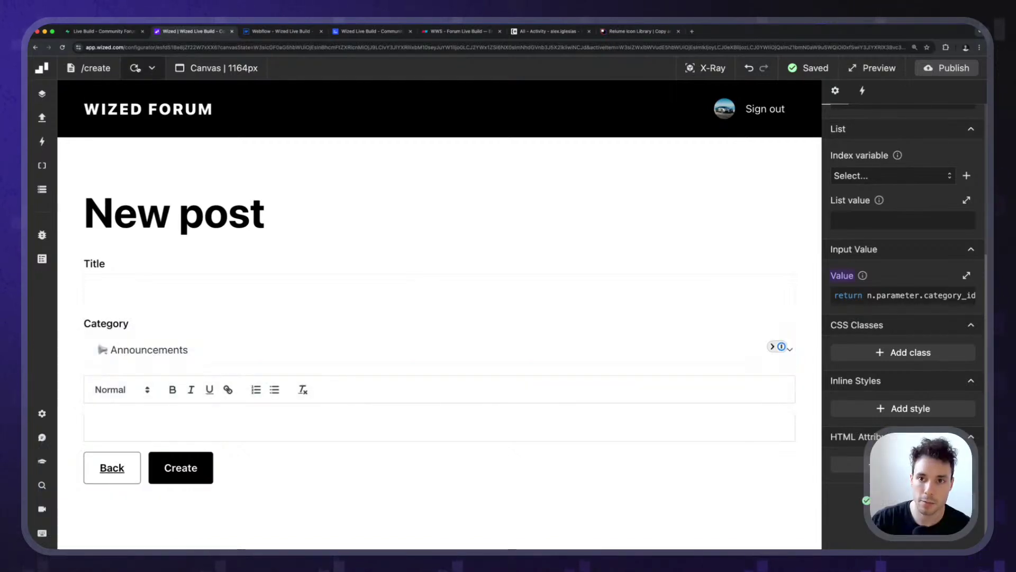
click(135, 78)
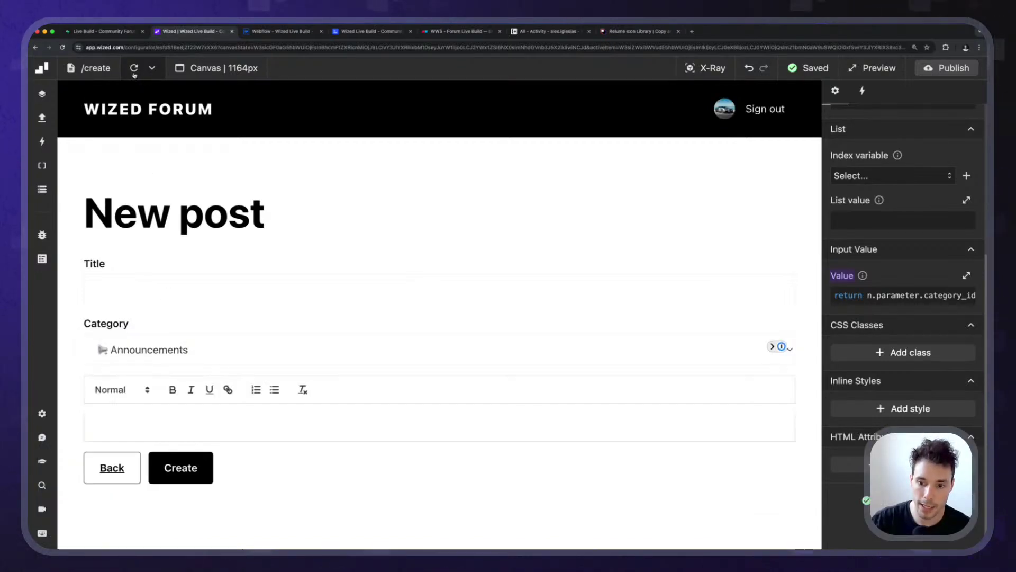
click(134, 75)
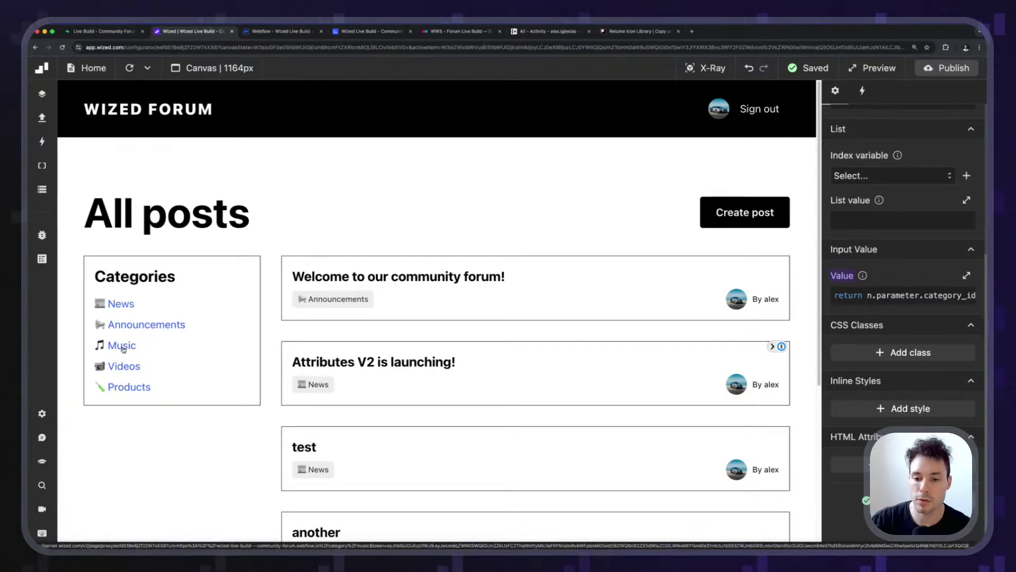
Start new posts from the Music and Videos category pages, confirming each category preselects.
click(122, 347)
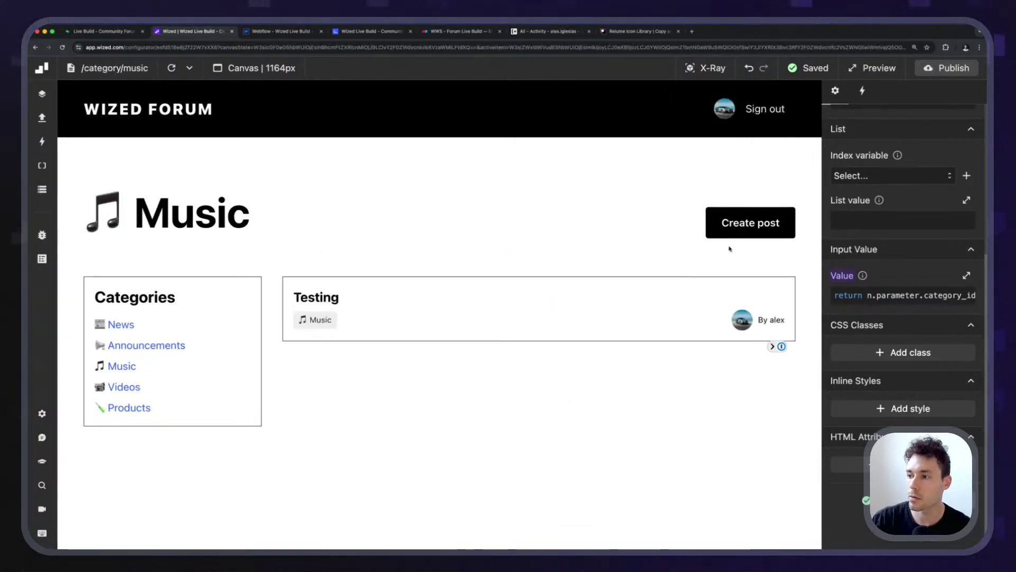
click(746, 225)
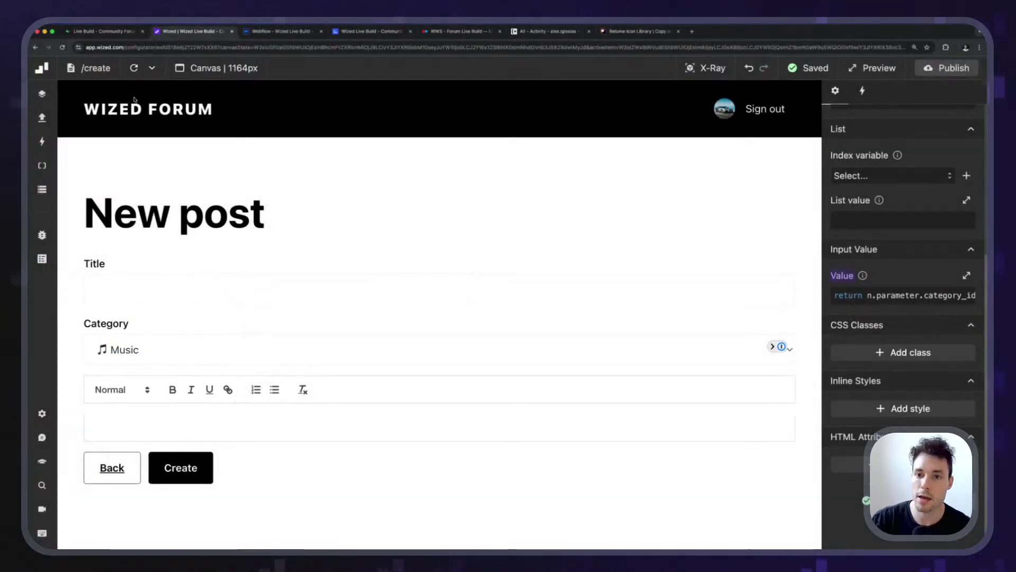
click(134, 99)
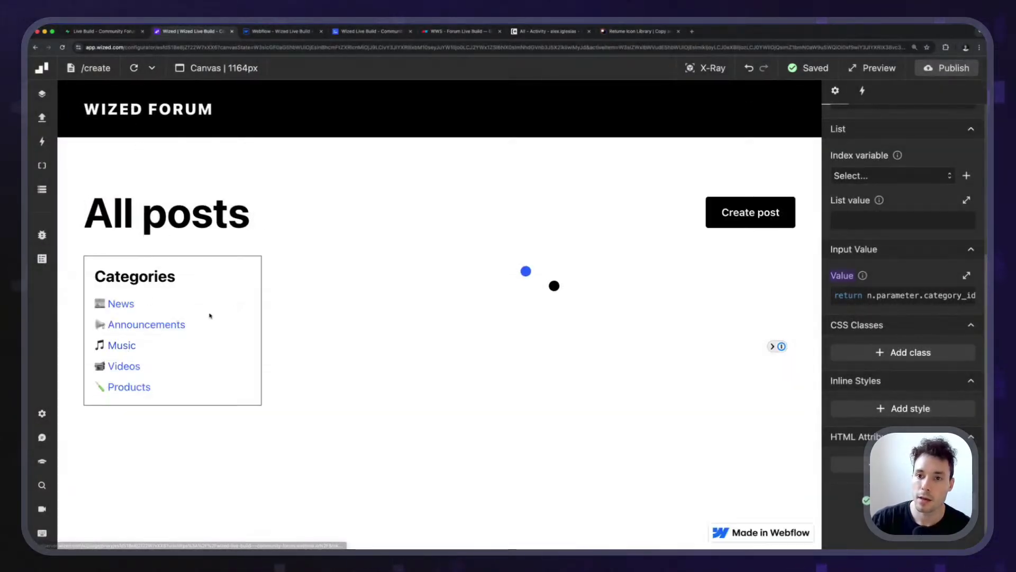
click(127, 368)
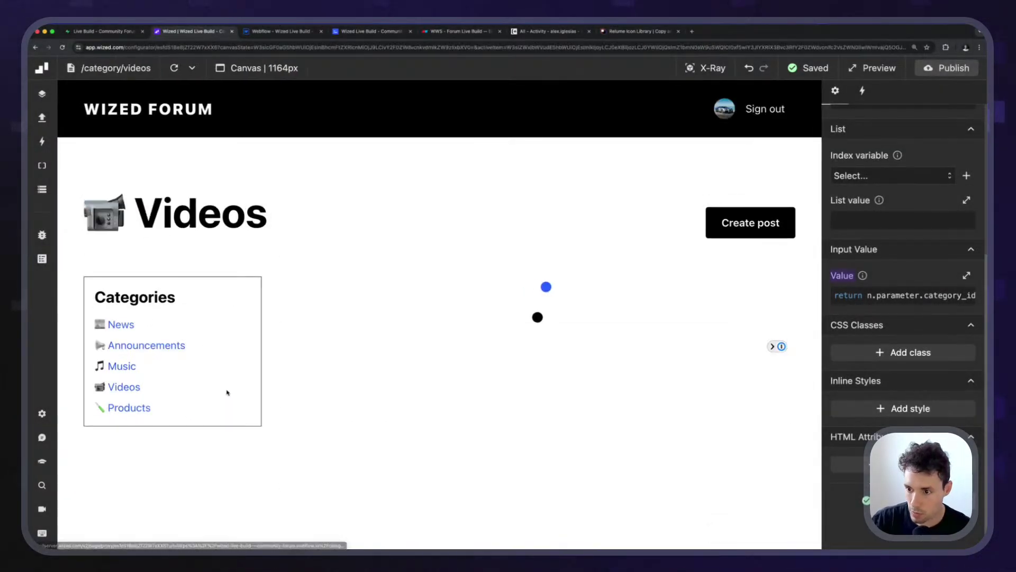
click(747, 224)
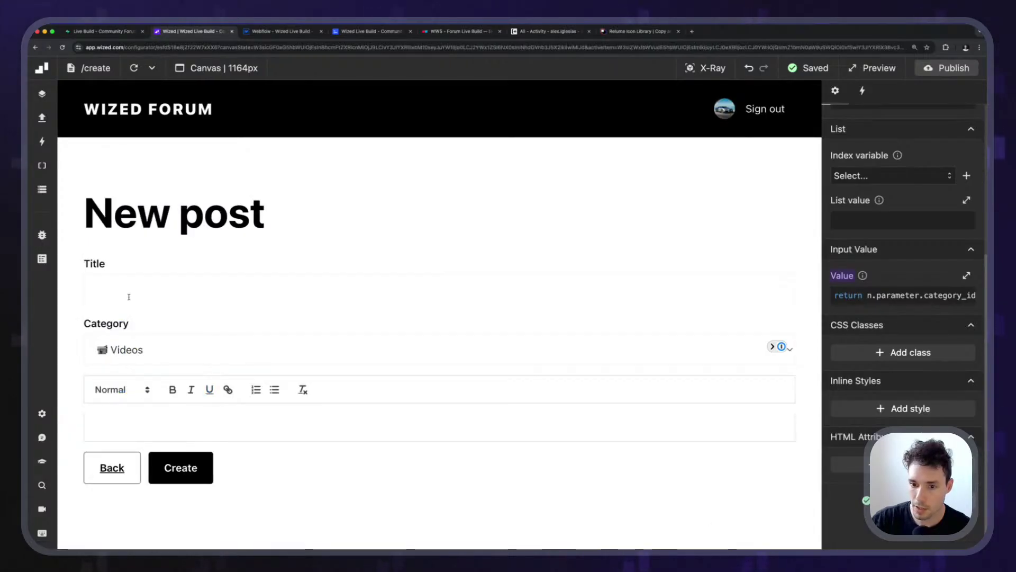
click(127, 289)
Enter the title 'Look at my cool video!' and a body, then create the post.
text(Look)
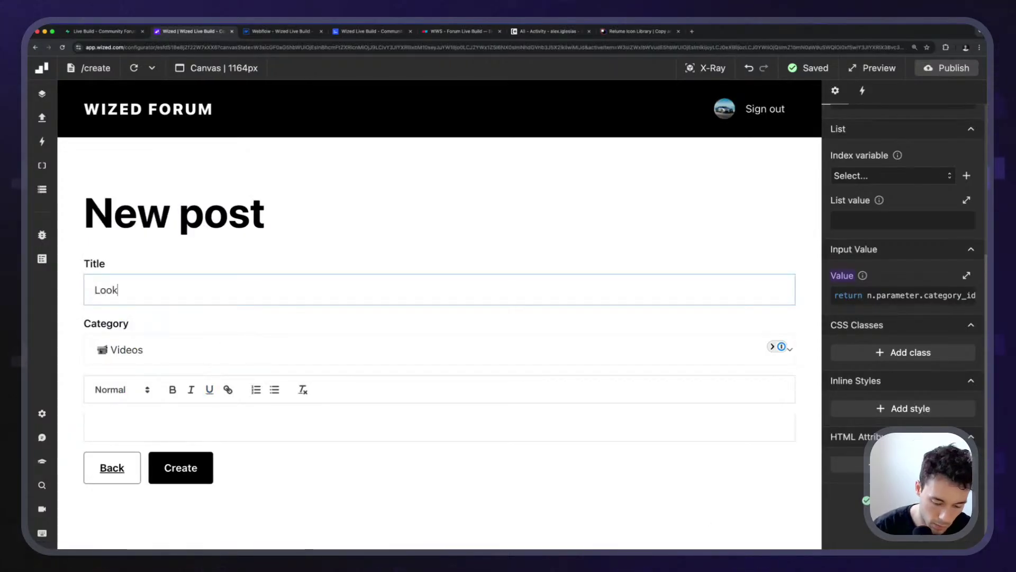
text( at my coo)
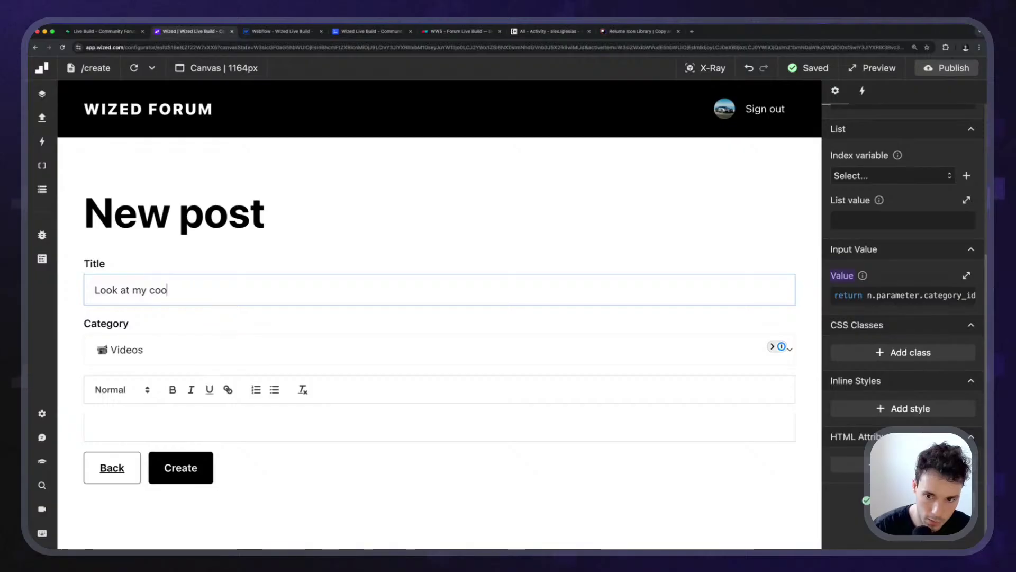
key(Tab)
key(Tab)
key(Tab)
key(Tab)
key(Tab)
key(Tab)
key(Tab)
key(Tab)
key(Tab)
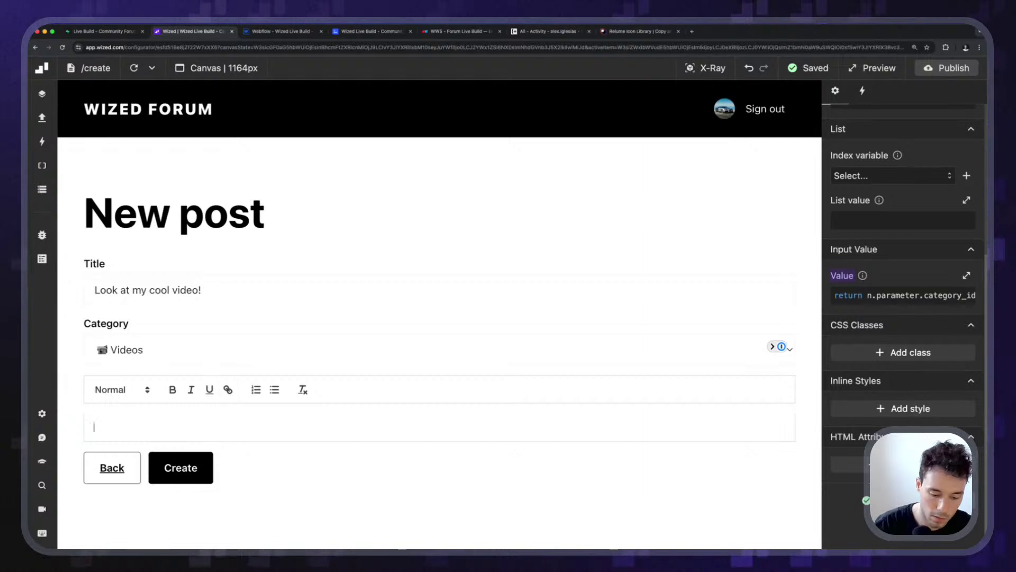
text(Ha! There is no video you fool!)
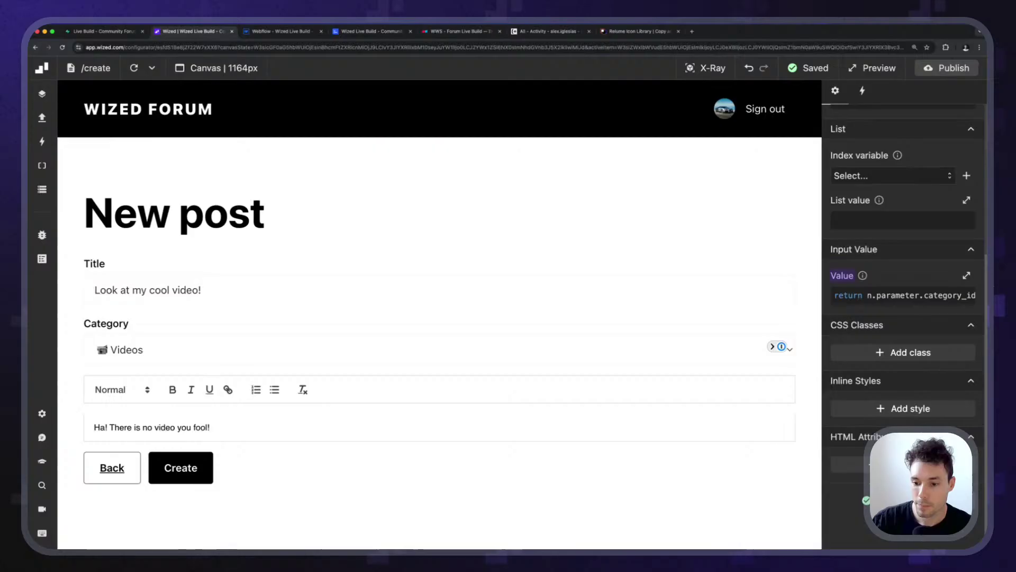
click(182, 468)
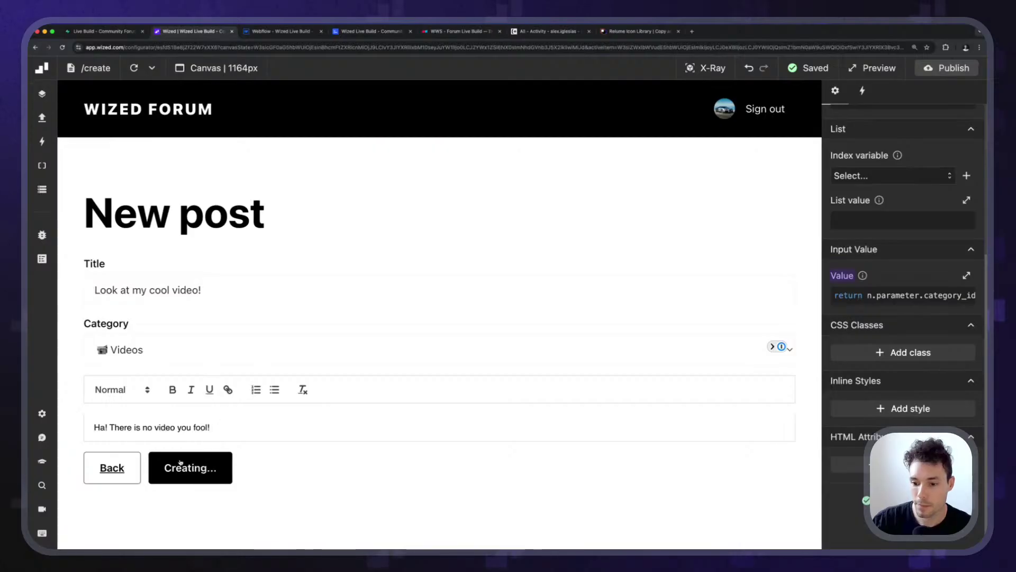
Open the Videos category from All posts to find the new post, then return home.
scroll(295, 336, down, 4)
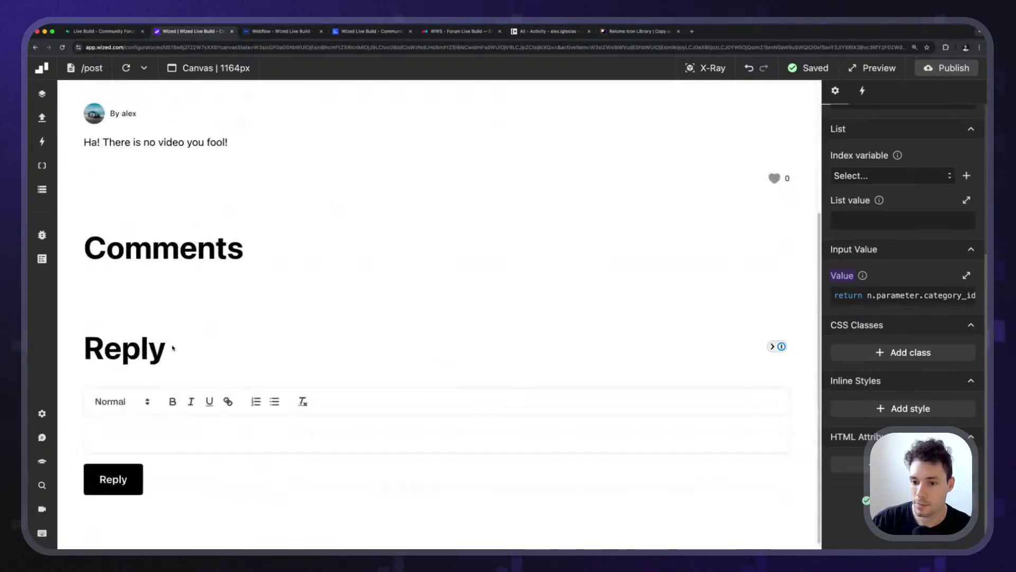
scroll(177, 341, up, 4)
click(162, 107)
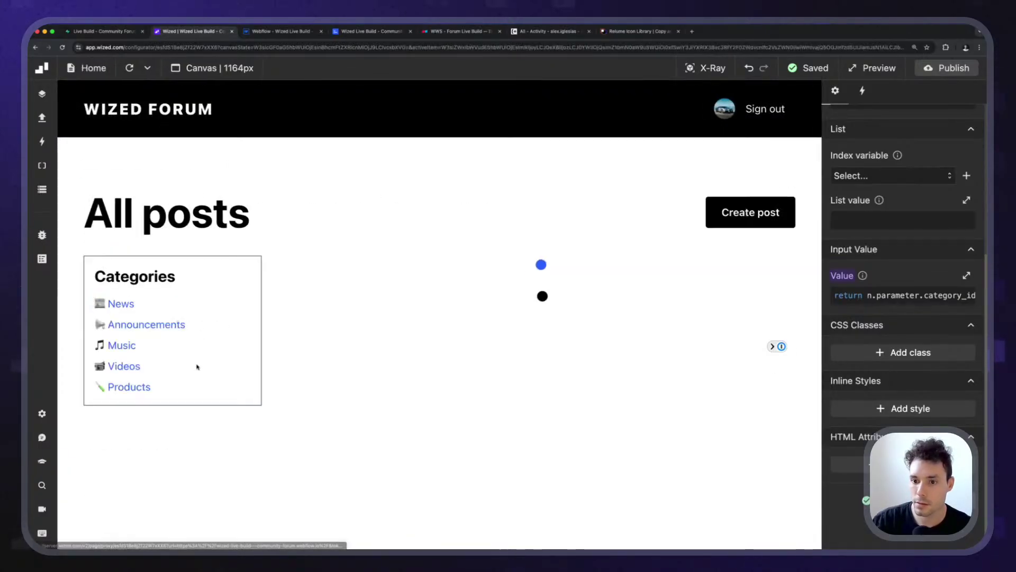
click(124, 365)
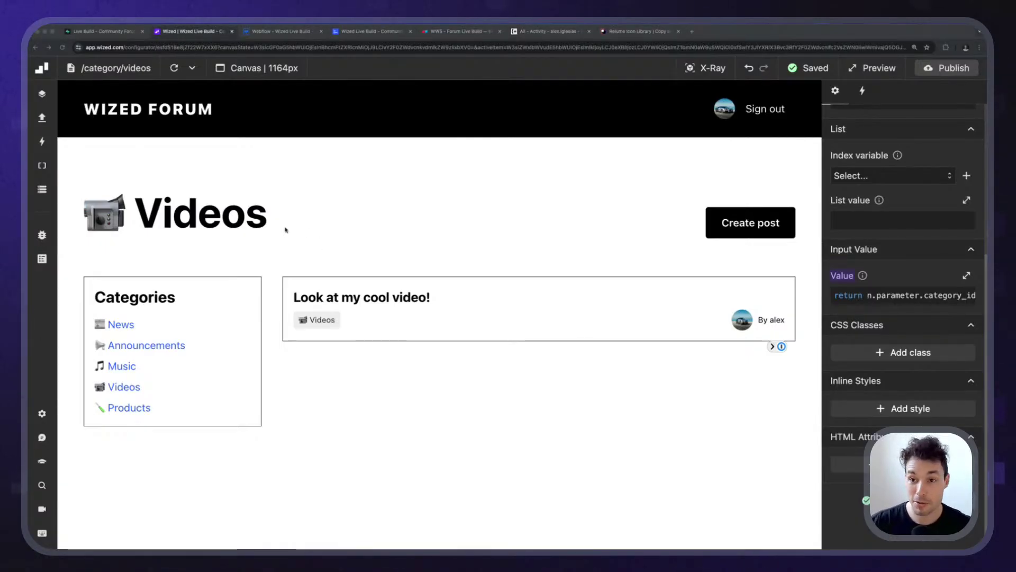
click(413, 194)
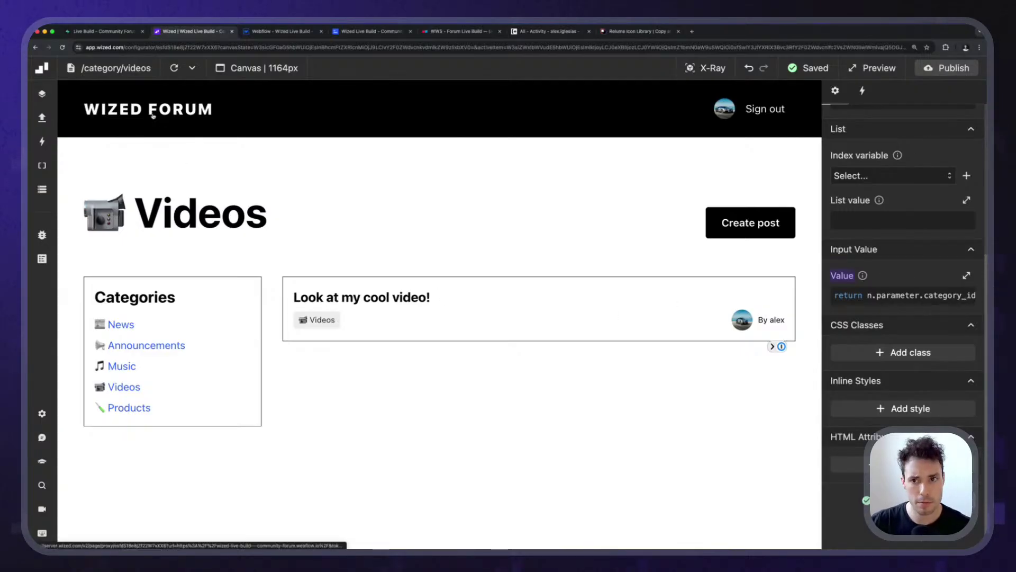
click(185, 110)
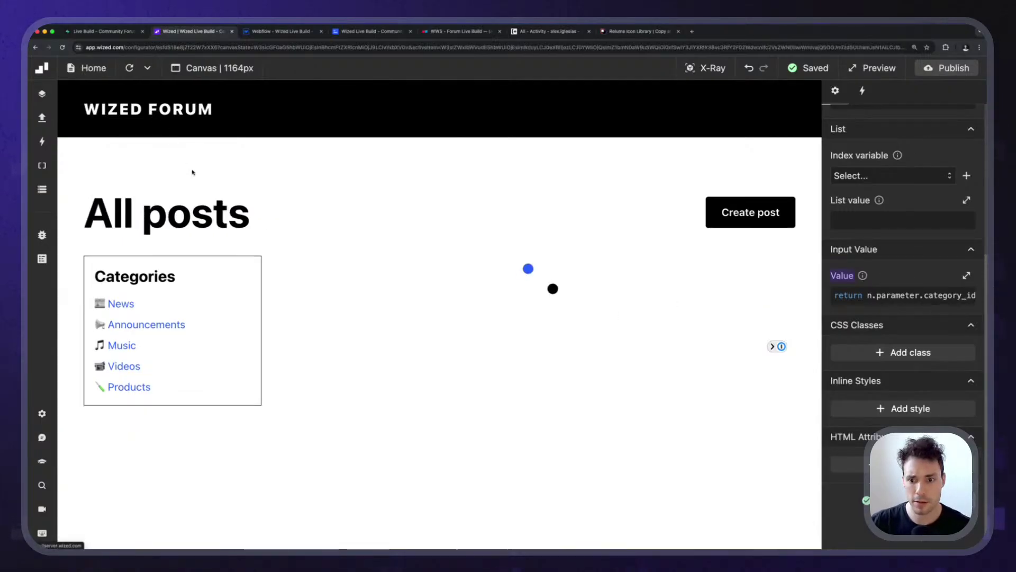
Publish the project to the webflow.io domain and open the live All posts page.
click(947, 68)
click(935, 256)
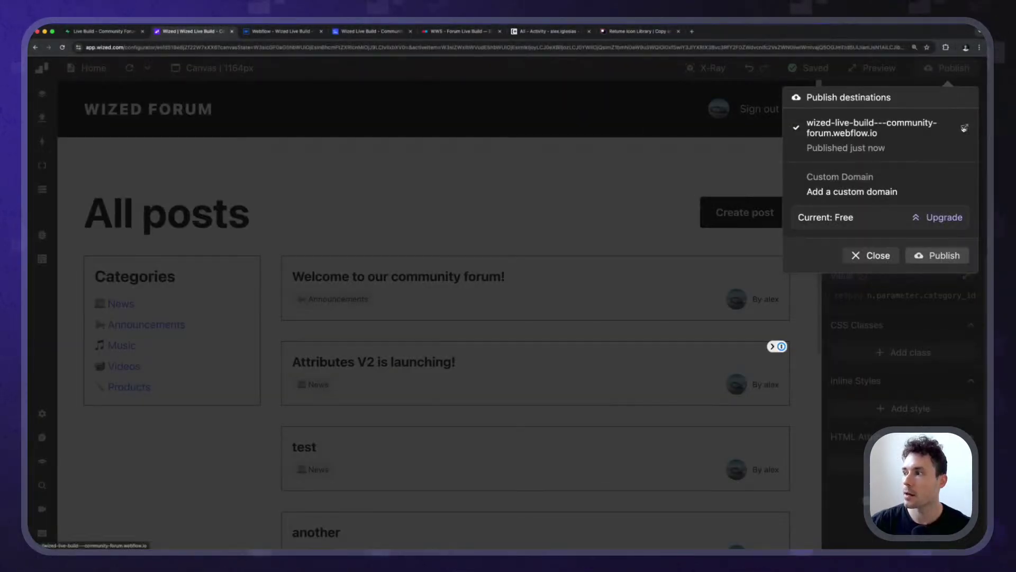
click(965, 127)
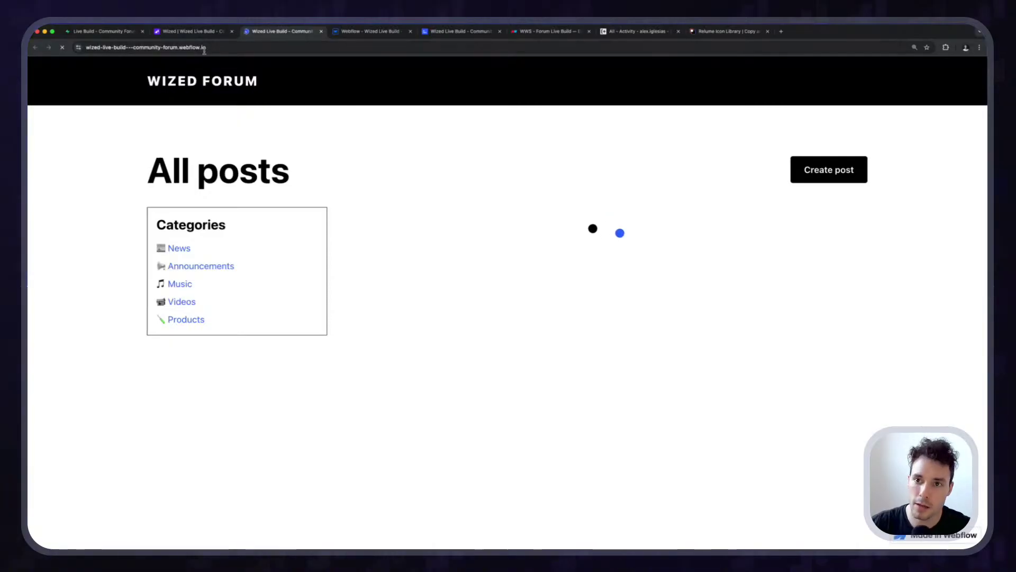
click(201, 47)
key(super+Tab)
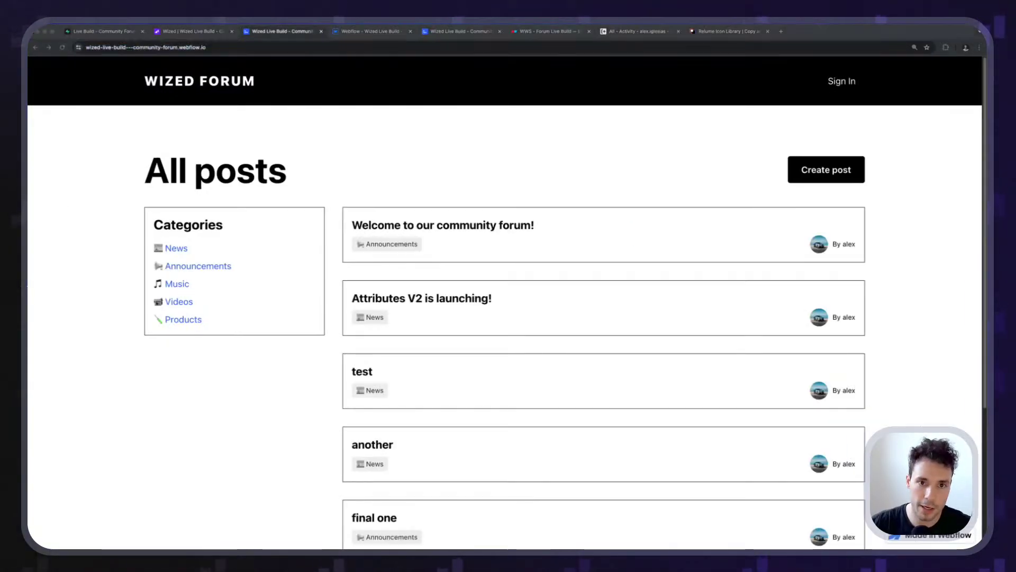
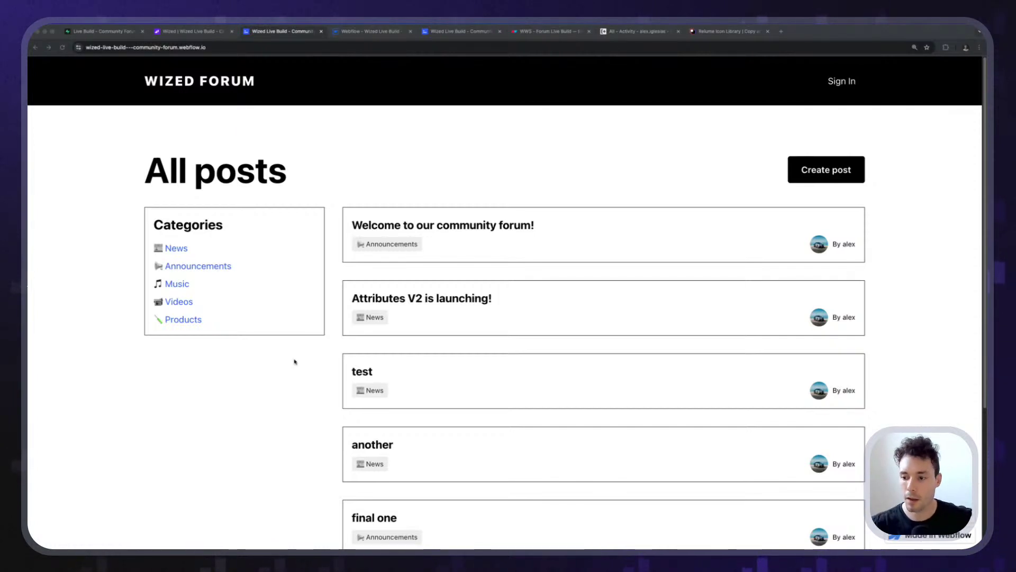
Reload the live webflow.io All posts page, then close Webflow's Publish dialog and return to Wized.
scroll(295, 361, down, 3)
key(super+l)
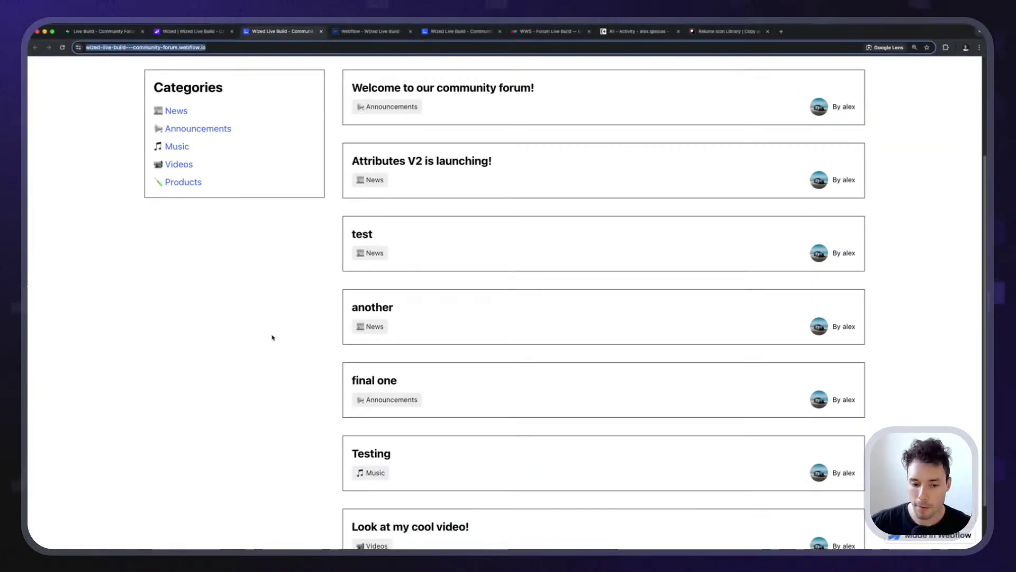
key(Return)
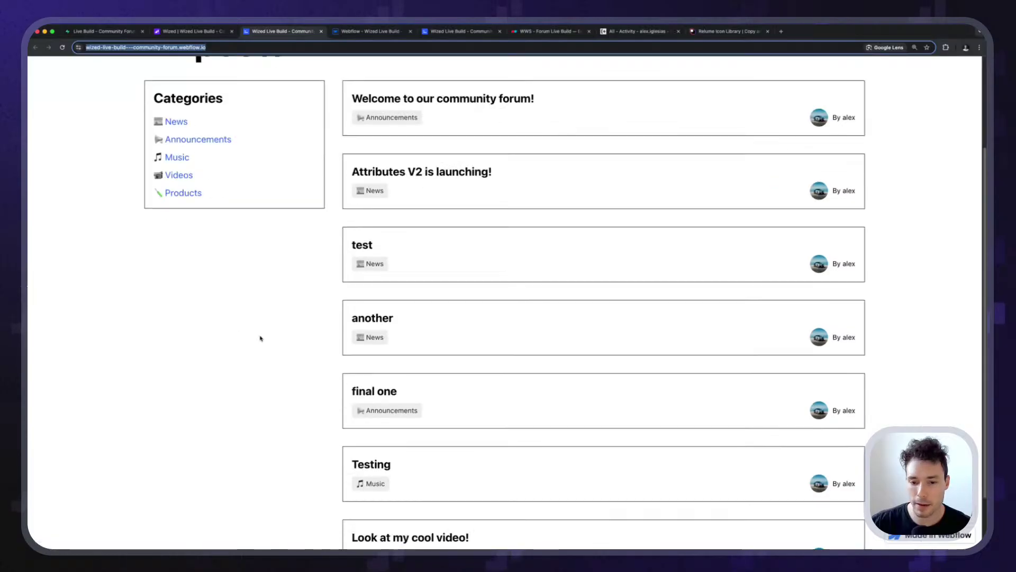
scroll(259, 336, up, 3)
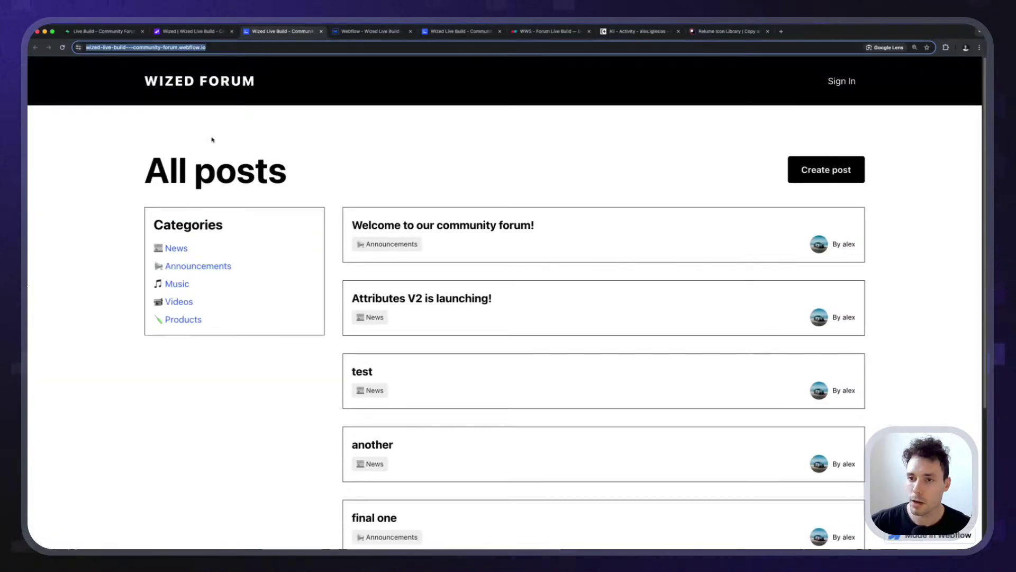
click(339, 32)
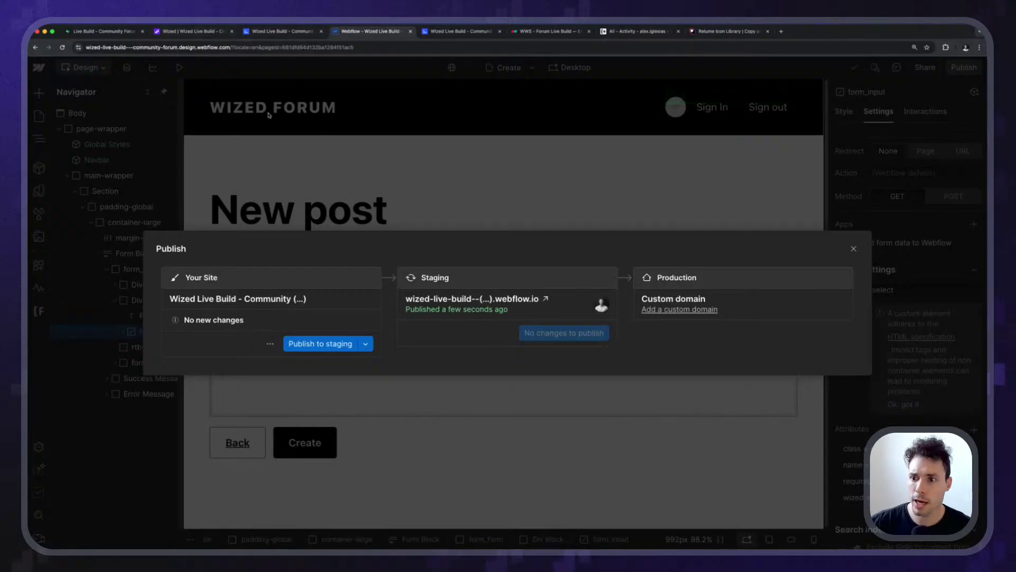
click(242, 131)
click(192, 31)
Preview the 'Welcome to our community forum!' post page in Wized, then return to the Webflow designer.
key(Escape)
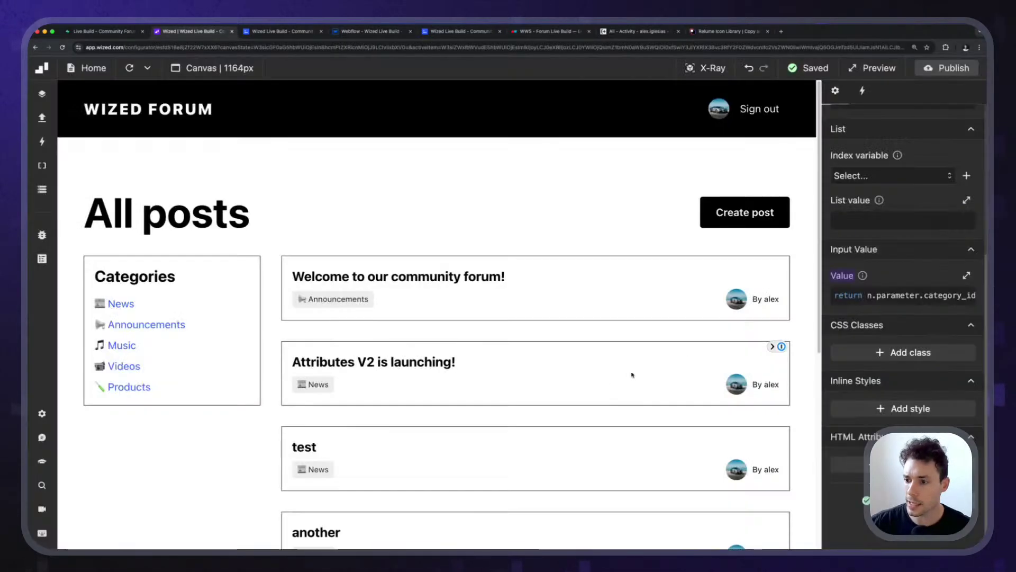
scroll(379, 236, down, 3)
click(382, 139)
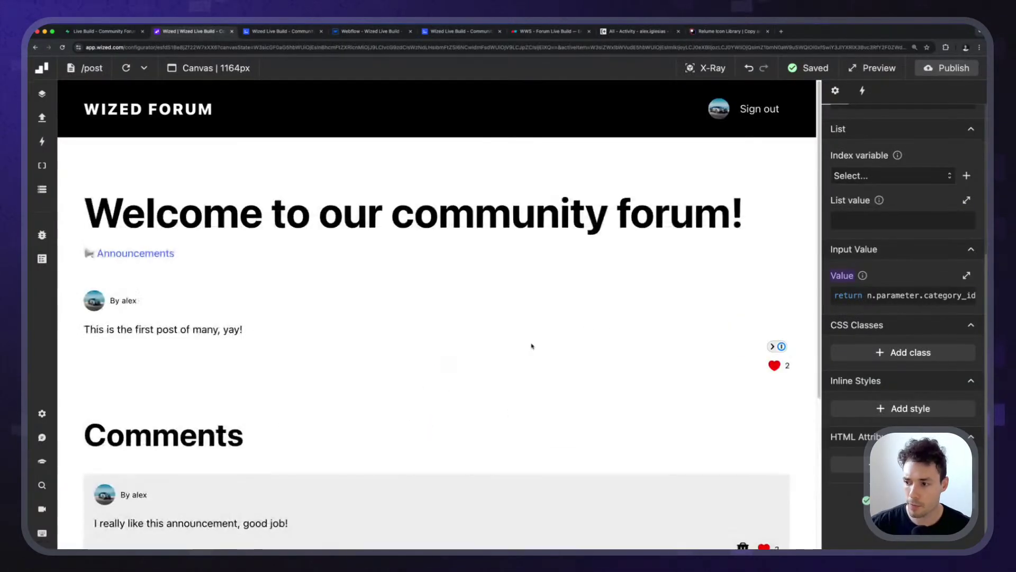
scroll(540, 362, down, 3)
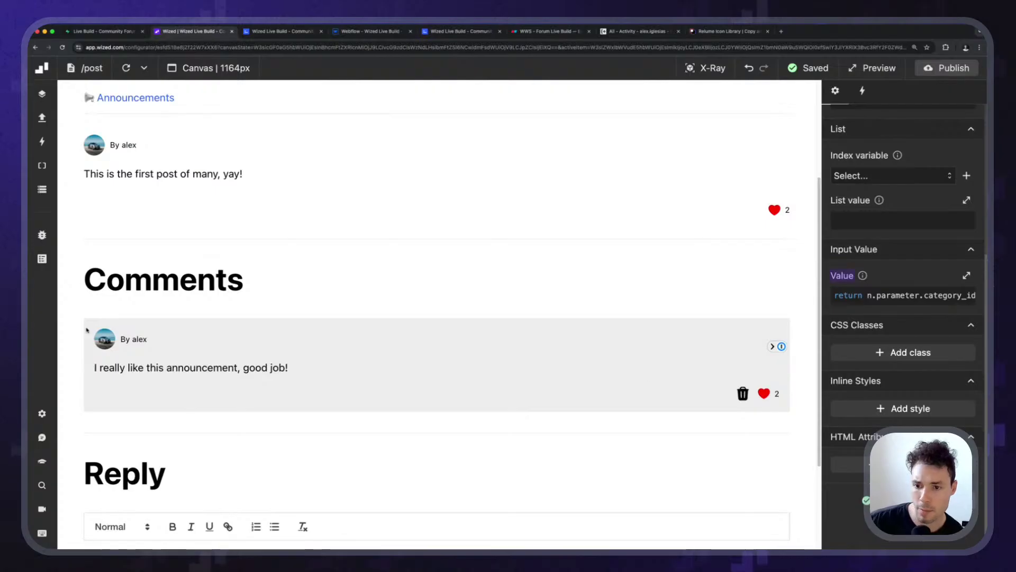
scroll(277, 281, up, 3)
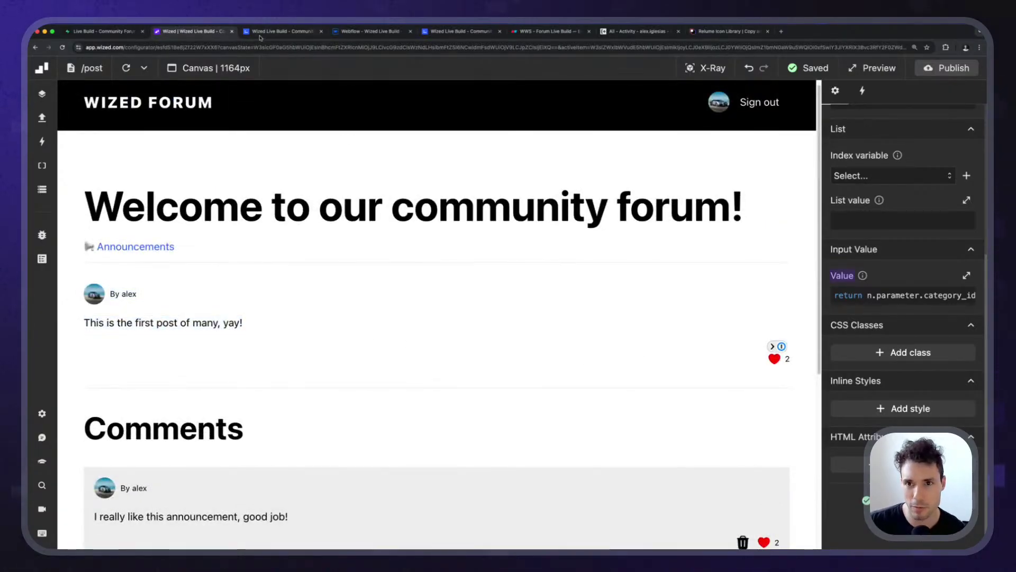
click(372, 34)
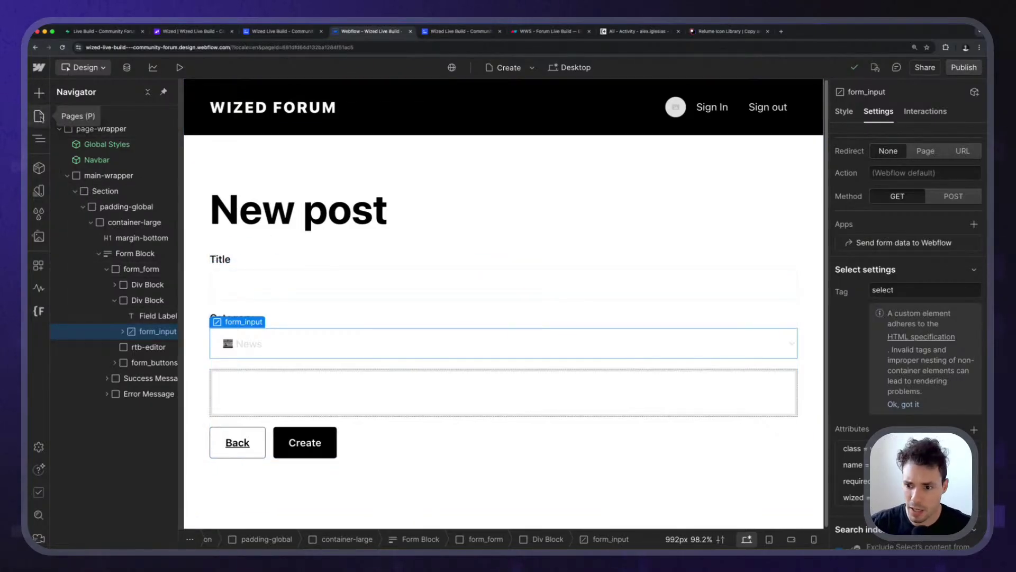
On the Post page, paste a copy of the comment's trash button into post_controls before the Like heart.
click(39, 116)
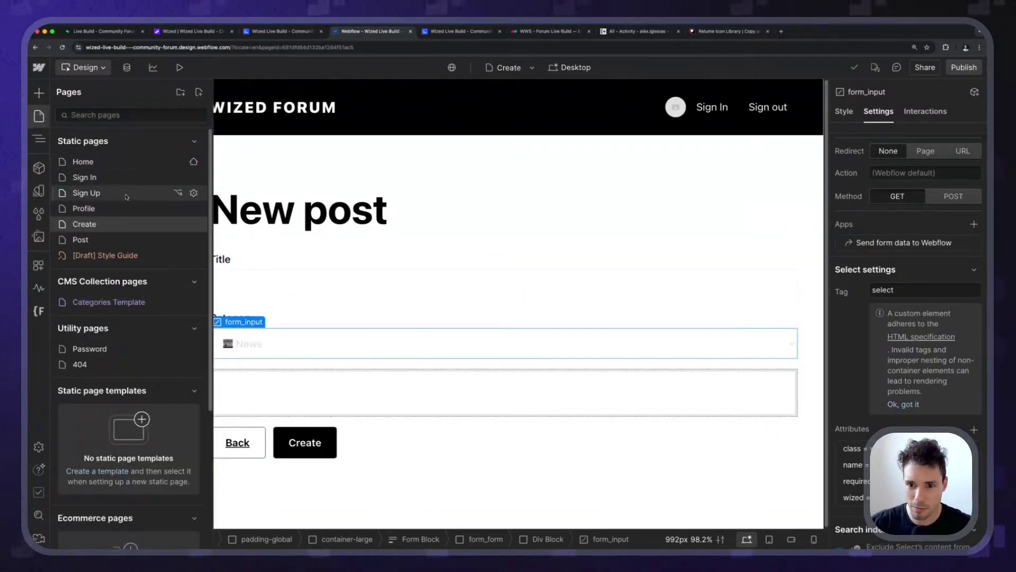
click(80, 240)
scroll(709, 359, down, 5)
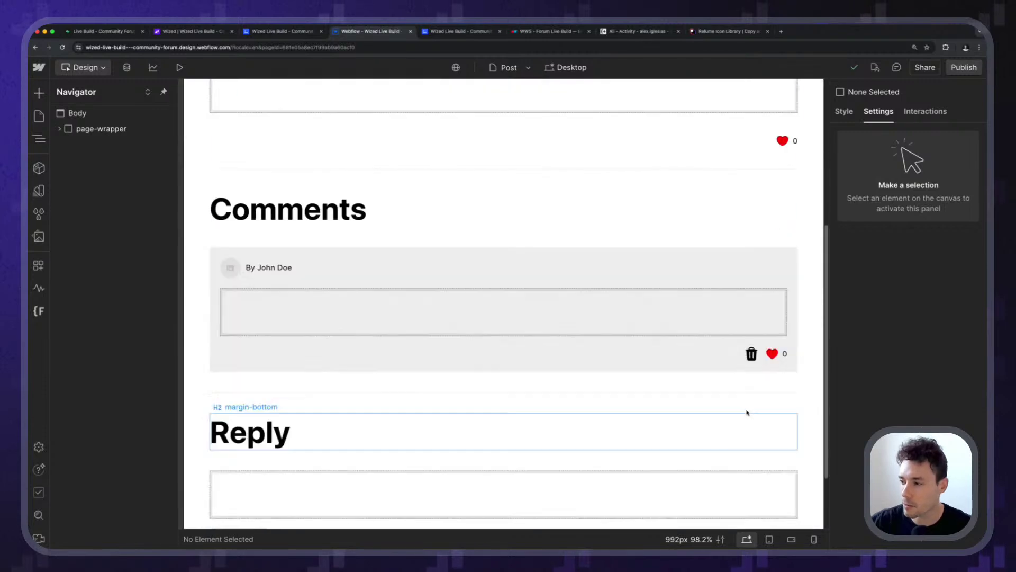
click(751, 352)
click(153, 456)
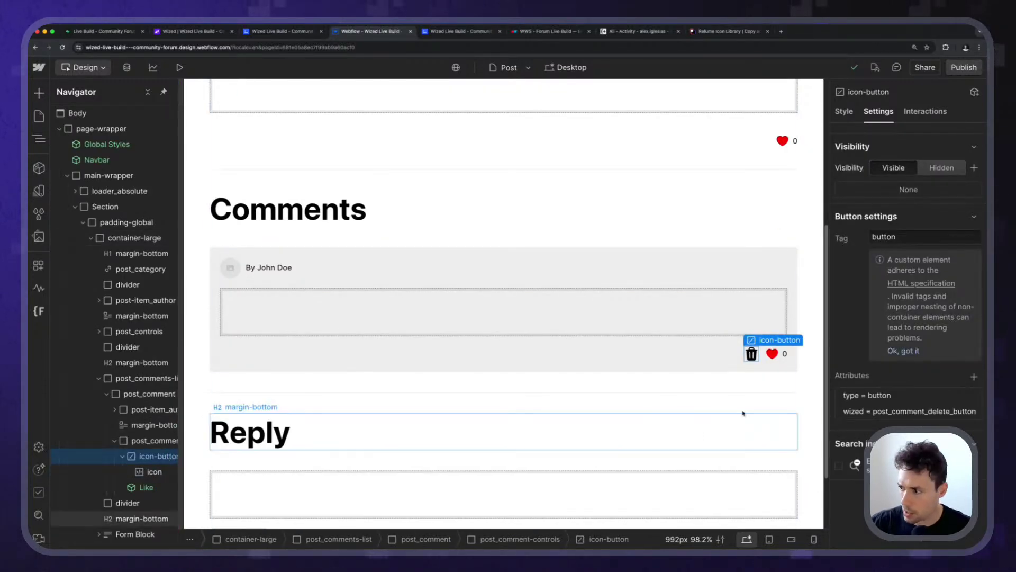
click(782, 141)
click(129, 333)
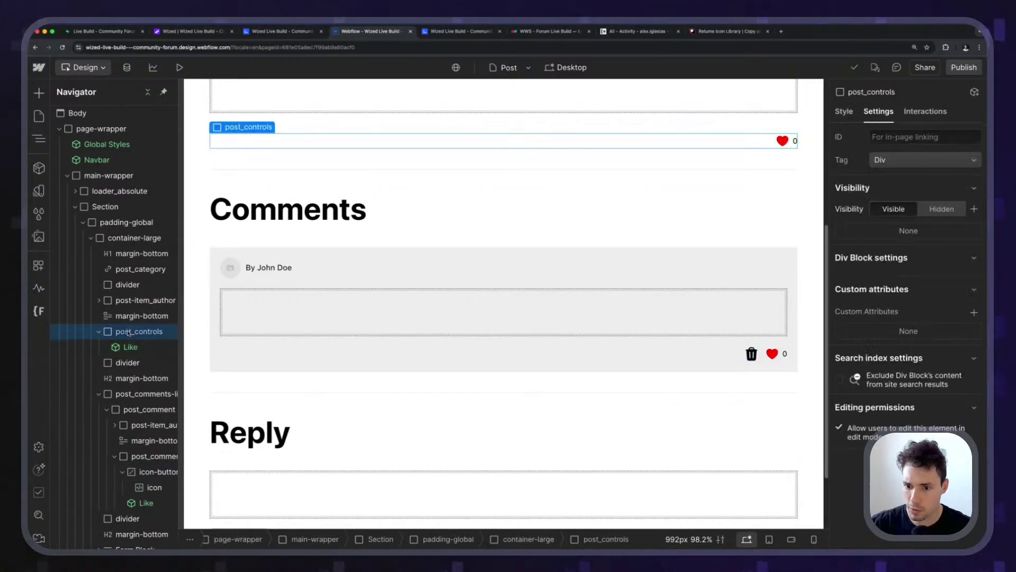
key(ctrl+v)
drag(131, 365, 128, 342)
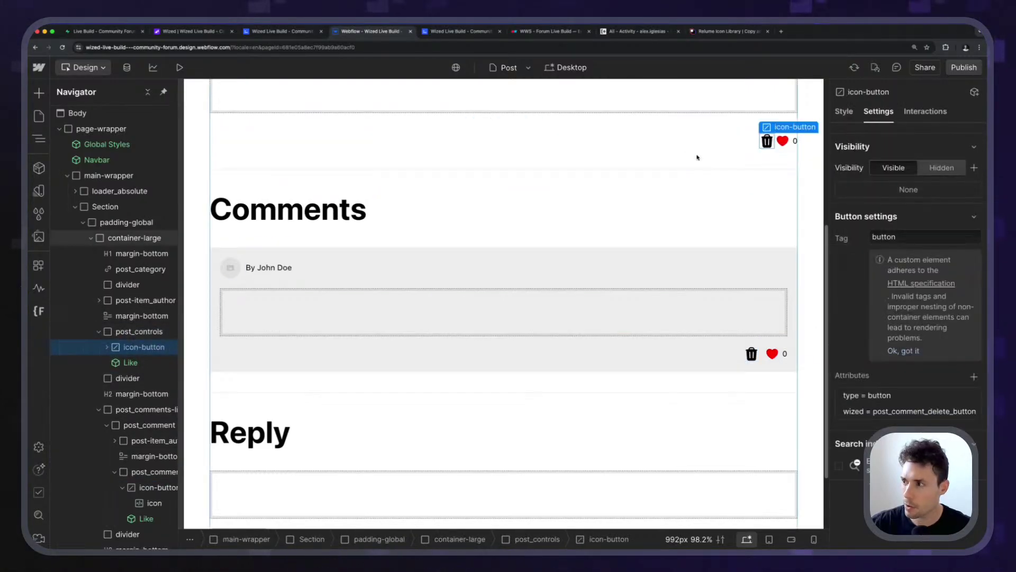
Rename the new button's wized attribute to post_delete_button and publish the site to staging.
click(892, 411)
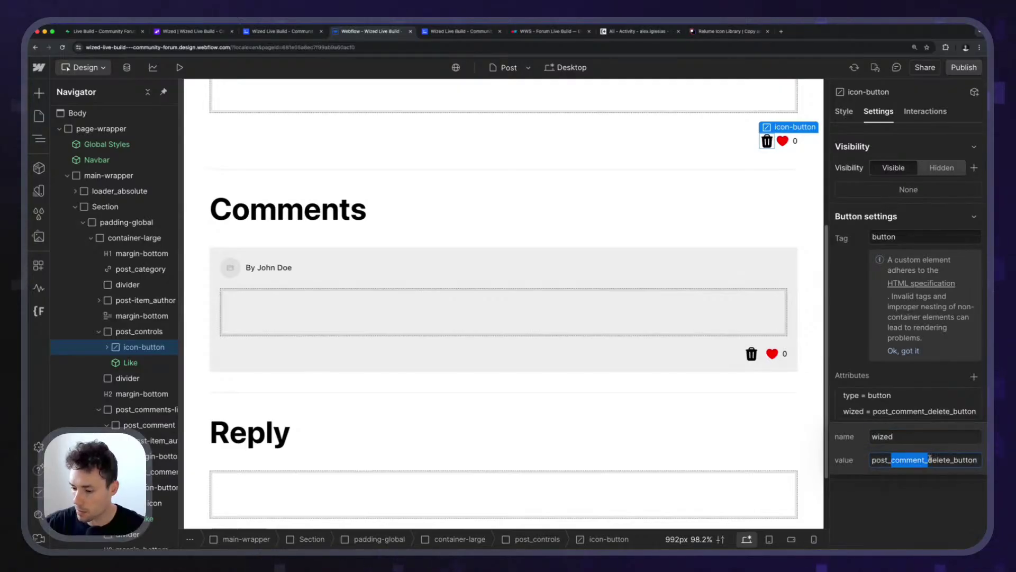
key(BackSpace)
key(Return)
click(964, 68)
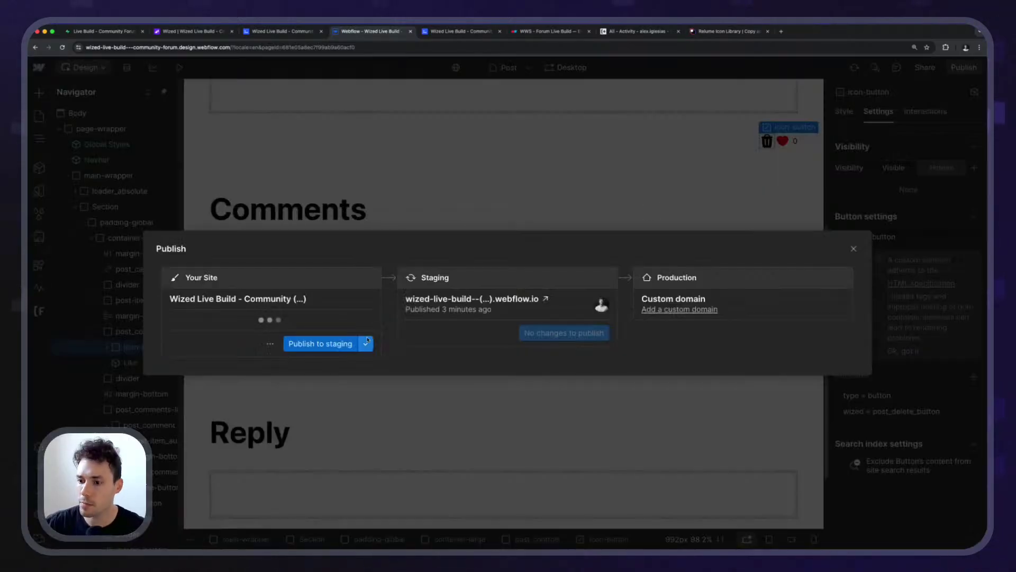
click(350, 343)
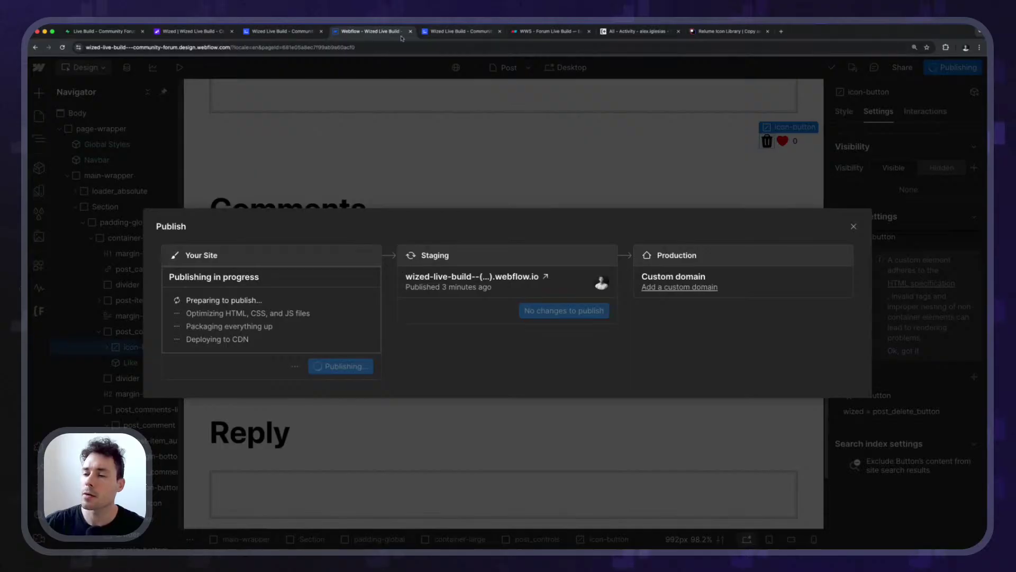
middle_click(294, 32)
middle_click(359, 35)
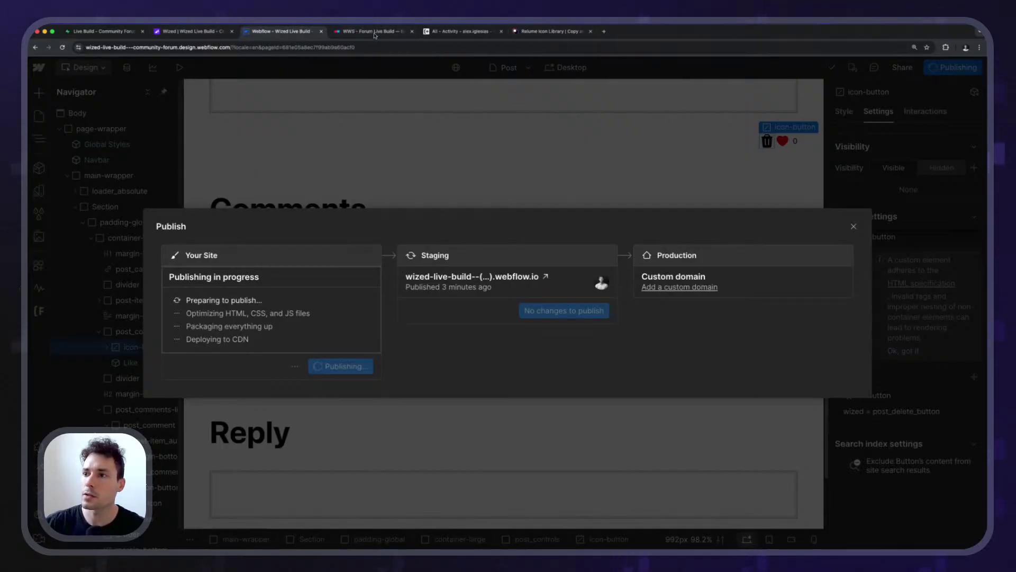
click(208, 33)
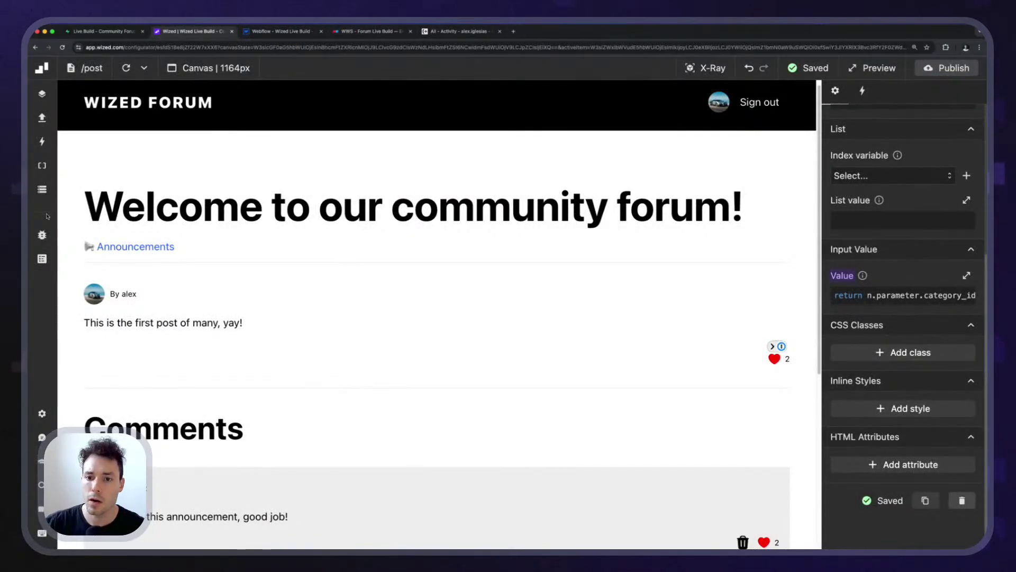
Create a new Supabase request named delete_post.
click(42, 118)
scroll(155, 263, down, 5)
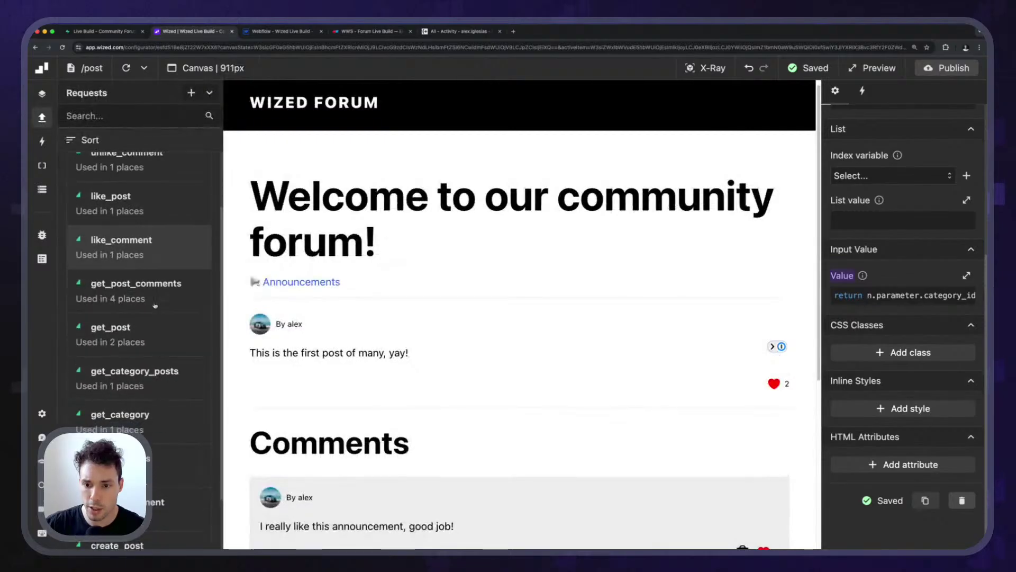
scroll(155, 263, up, 3)
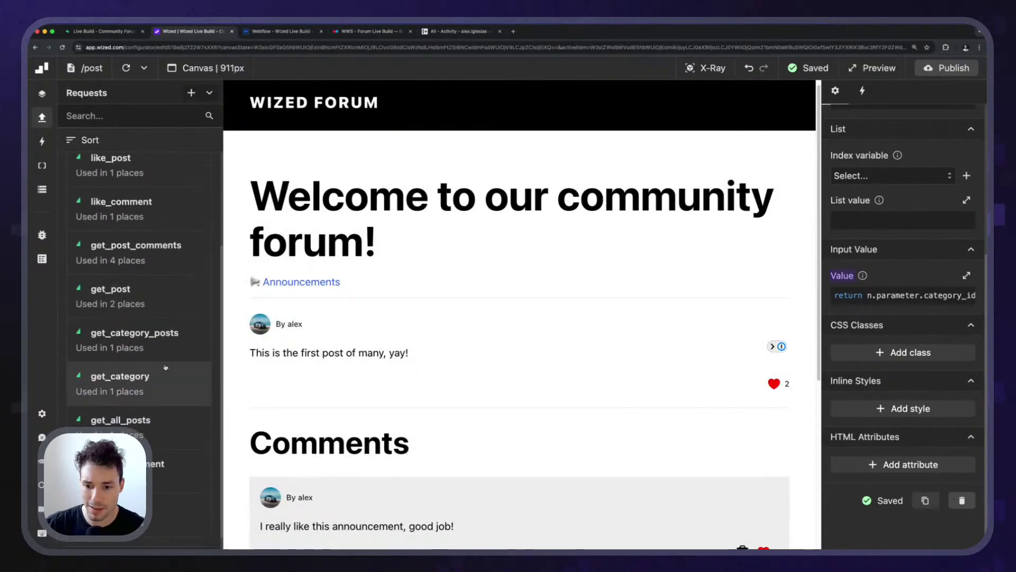
scroll(158, 318, up, 3)
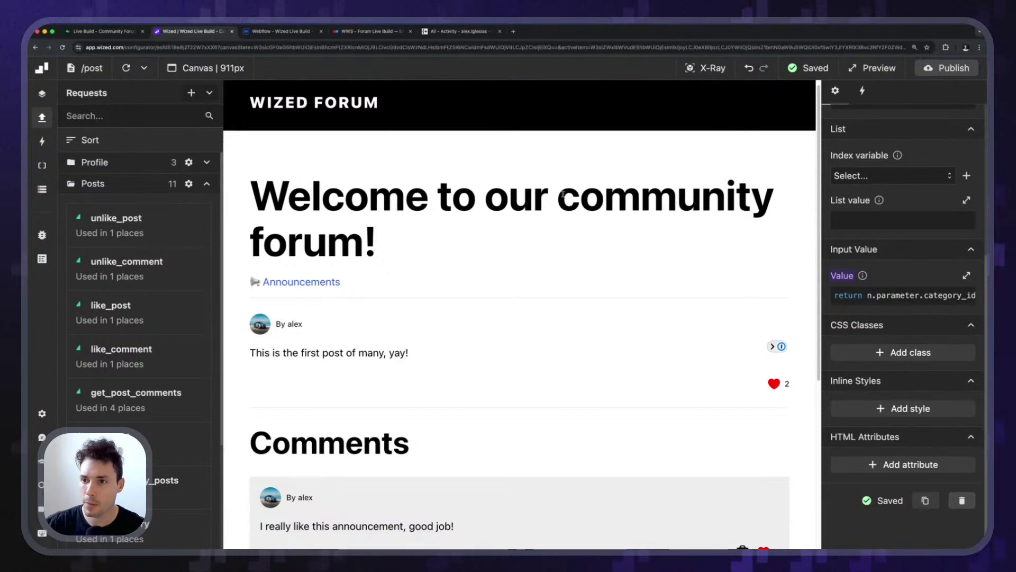
click(191, 94)
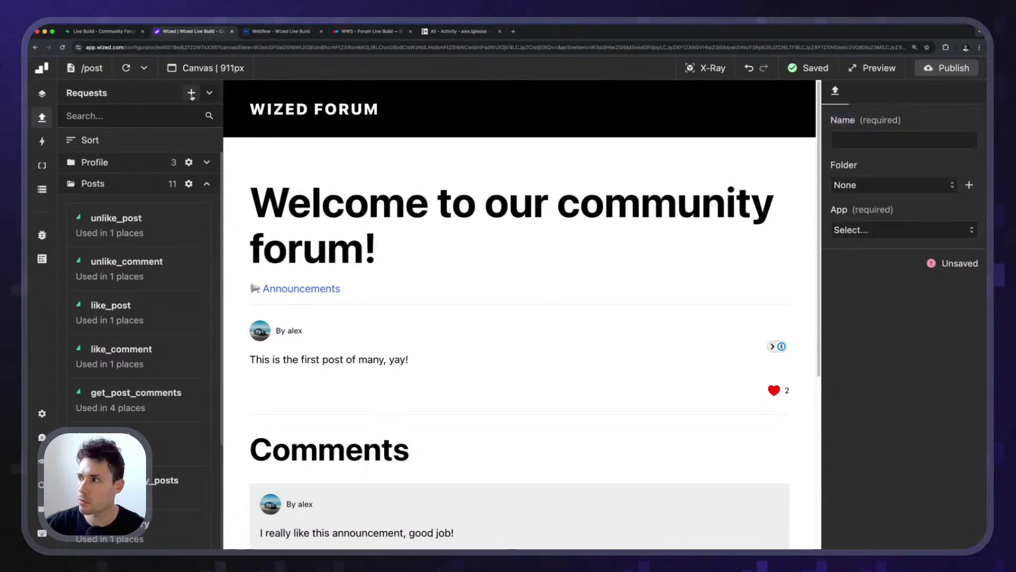
click(863, 136)
text(delete_post)
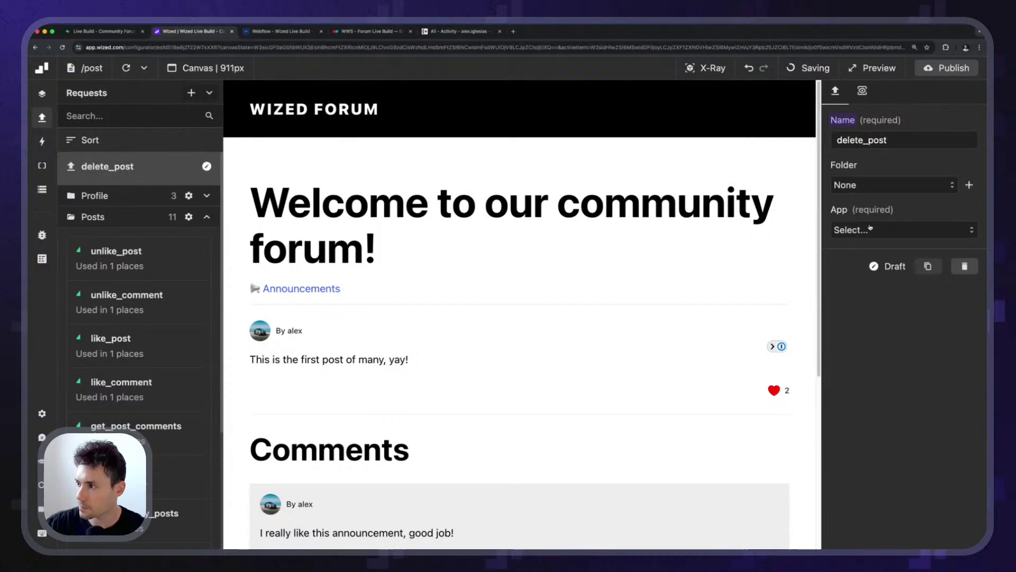
click(905, 229)
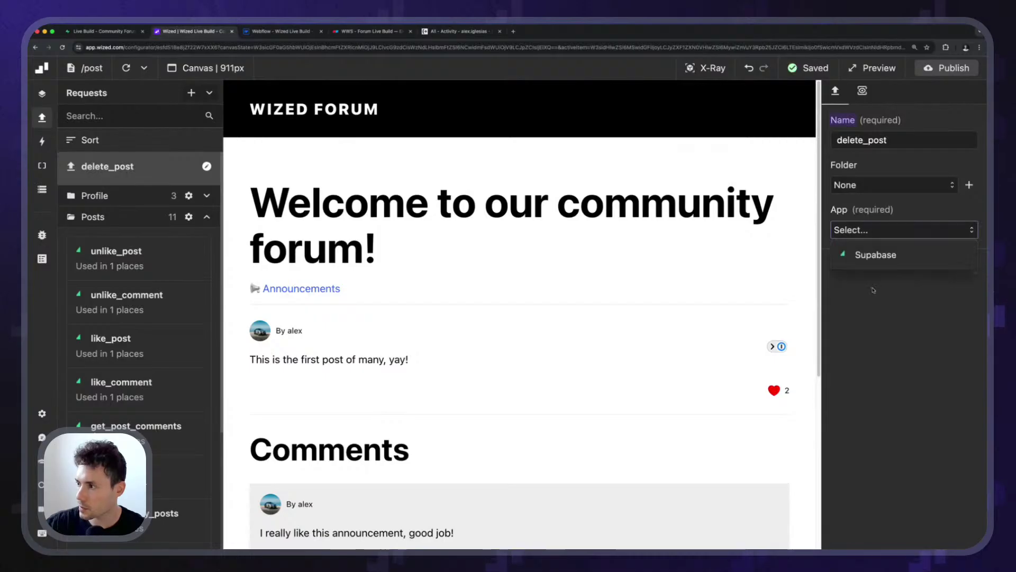
click(874, 255)
Set delete_post to Delete item on the posts table with Record ID return n.parameter.id.
click(895, 284)
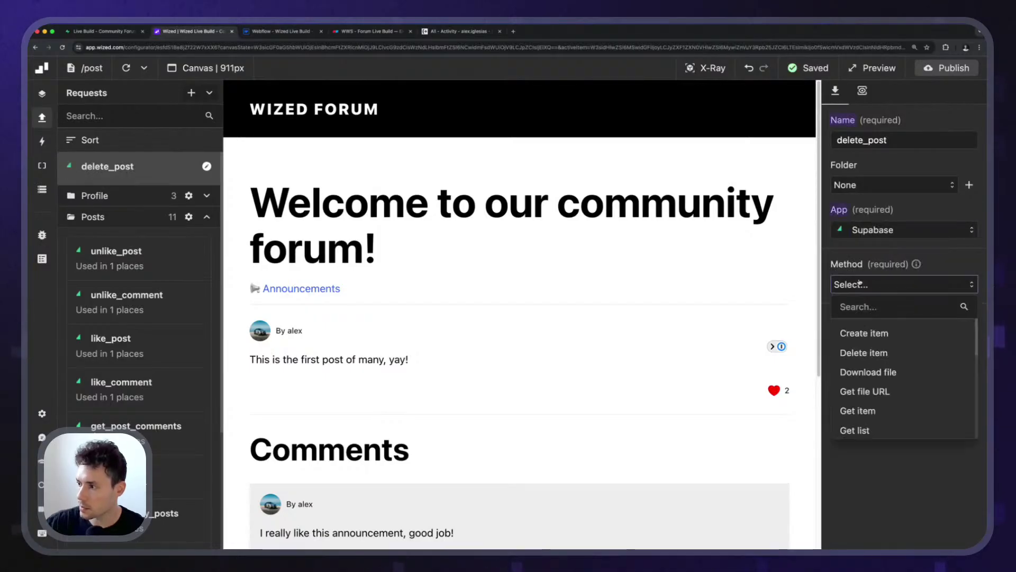
click(864, 352)
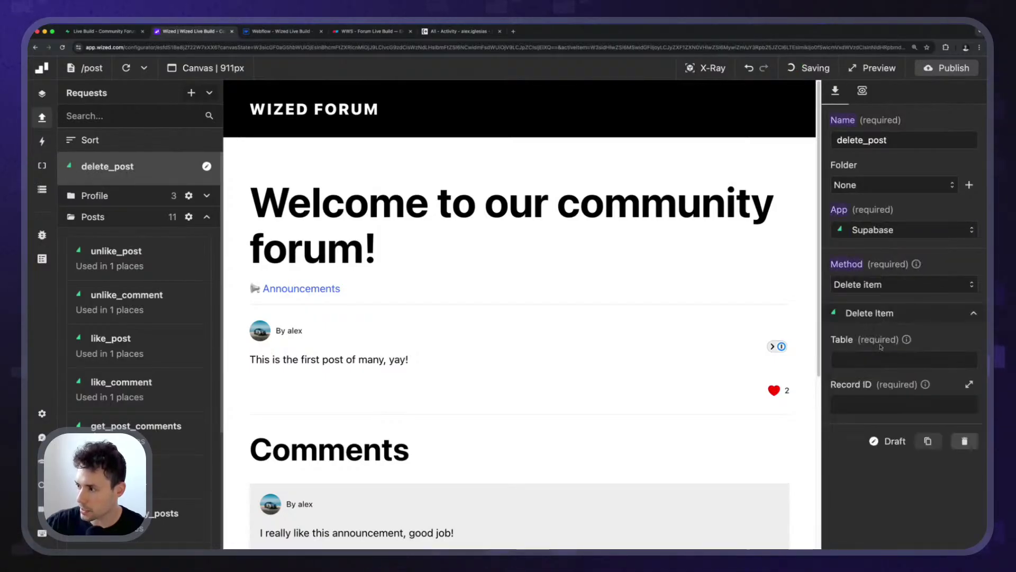
click(865, 355)
text(pos)
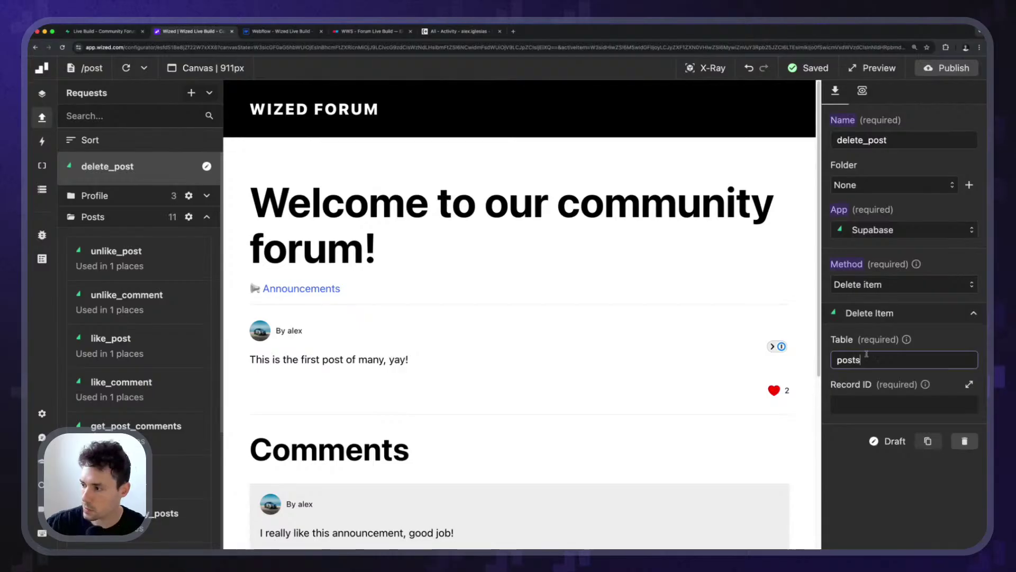
text(ts)
key(Tab)
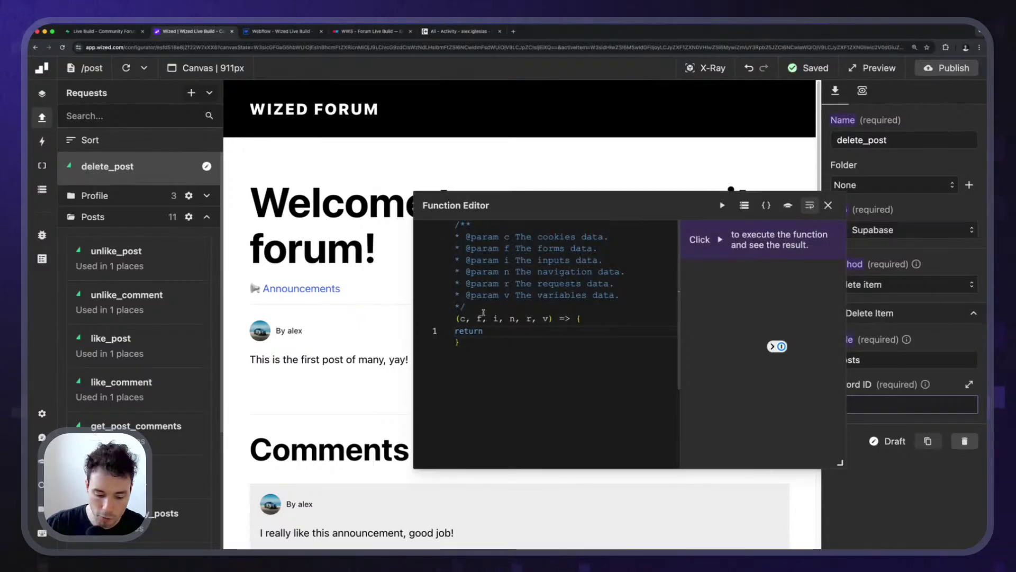
text(n.)
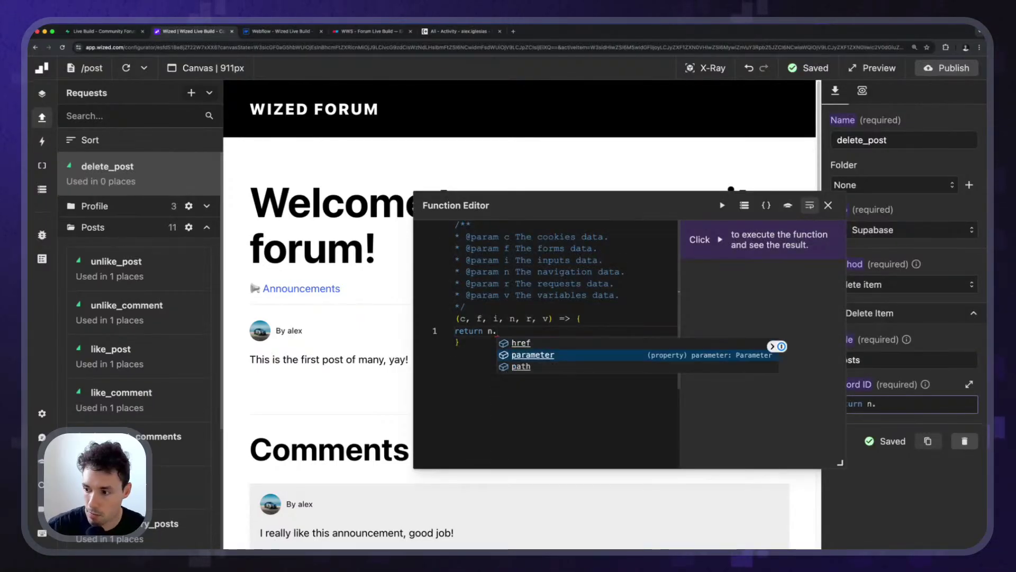
key(Tab)
text(.id)
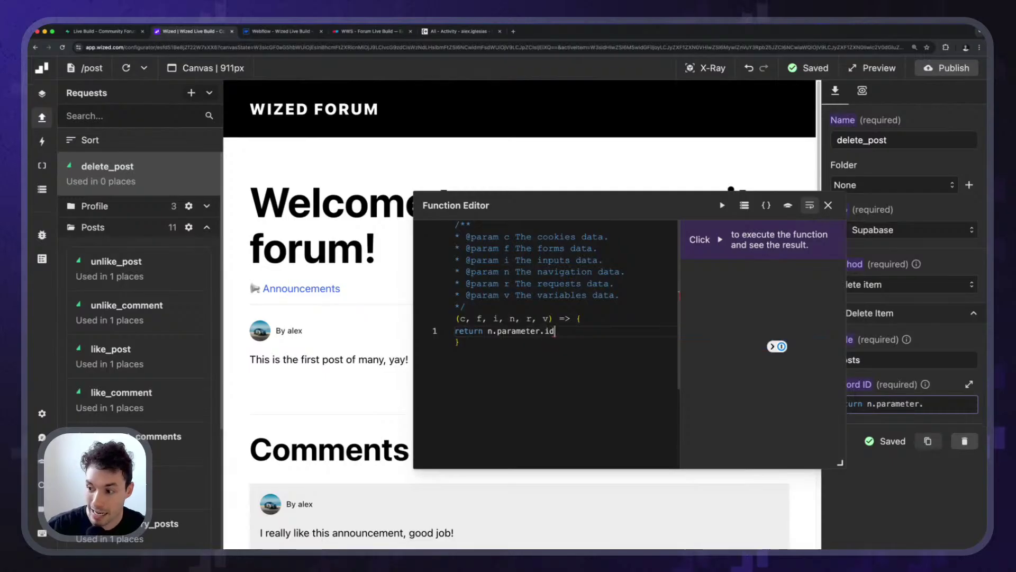
click(829, 205)
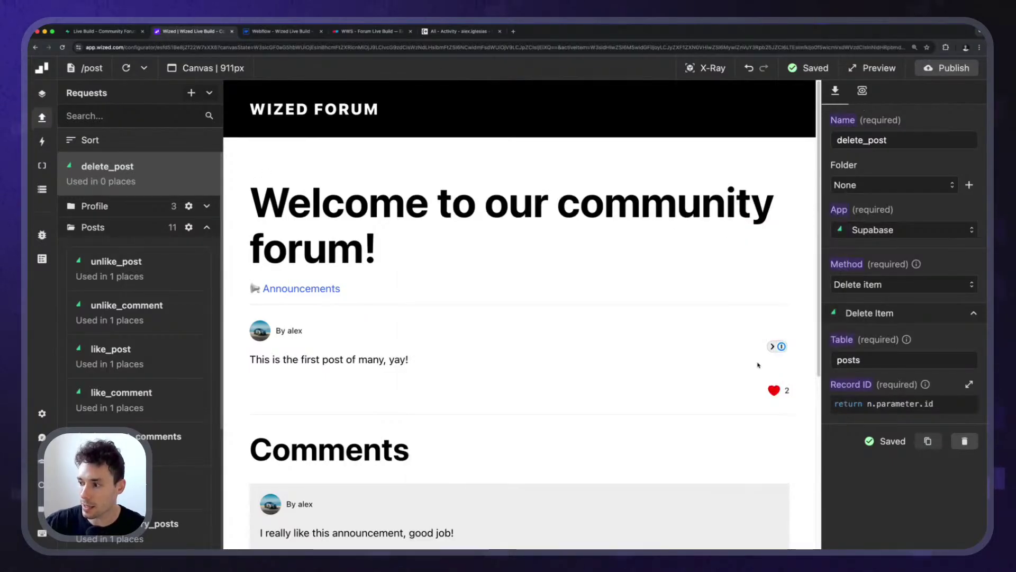
Reload the Wized page preview so it picks up the new request.
click(125, 68)
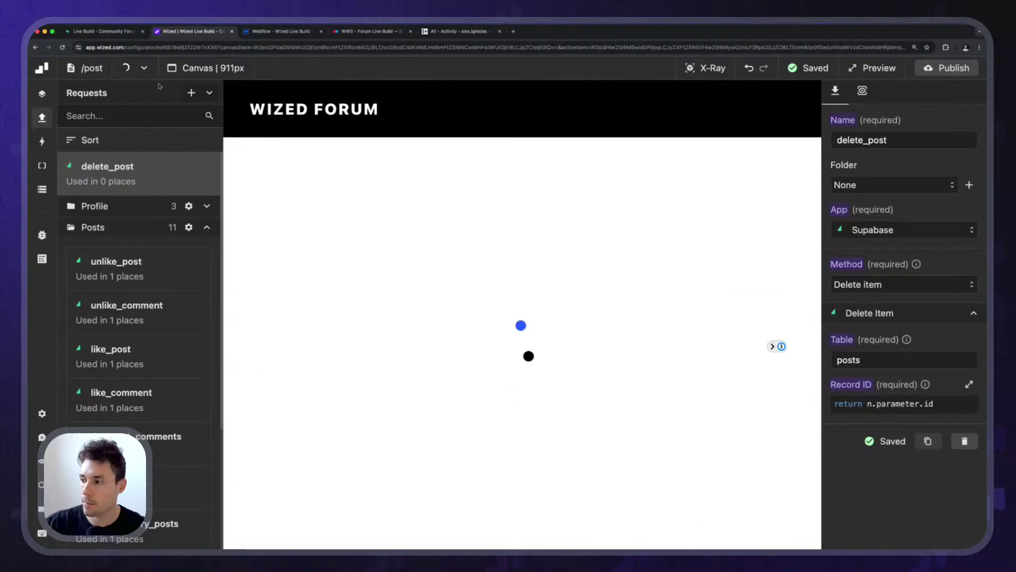
scroll(691, 356, down, 5)
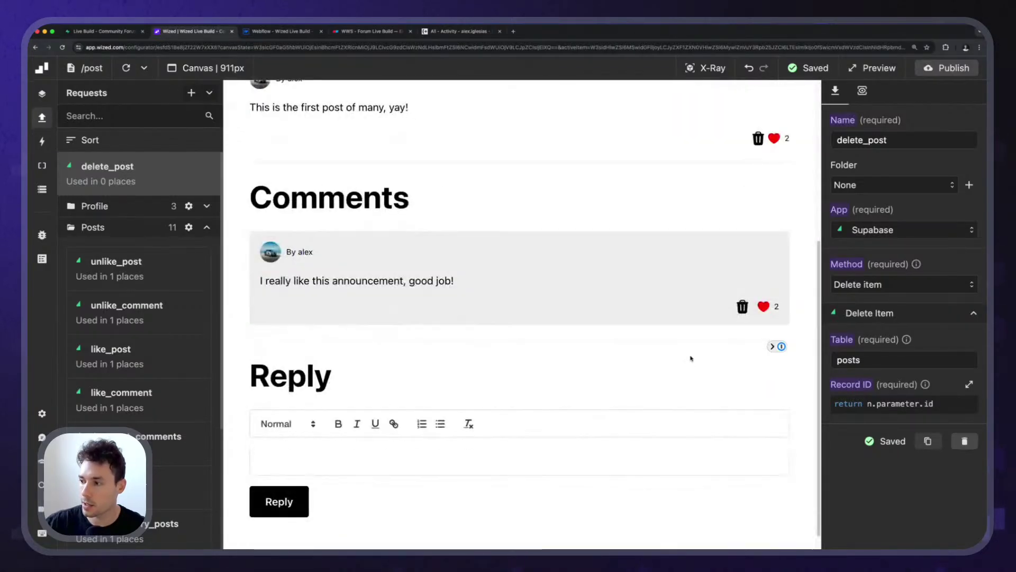
scroll(692, 356, up, 2)
click(268, 31)
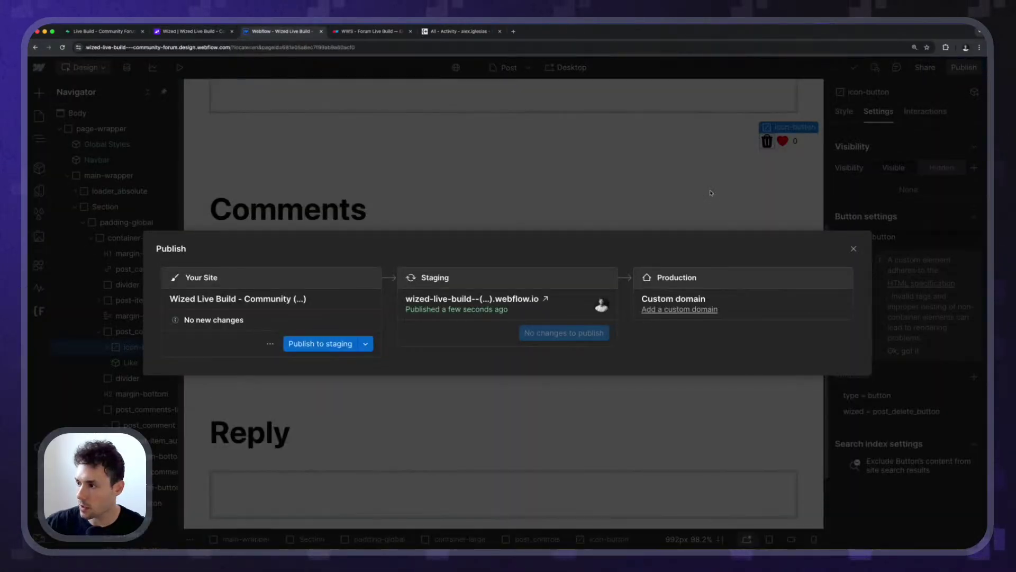
Locate and select the post's post_controls row holding the delete and like buttons.
key(Escape)
click(752, 354)
click(752, 354)
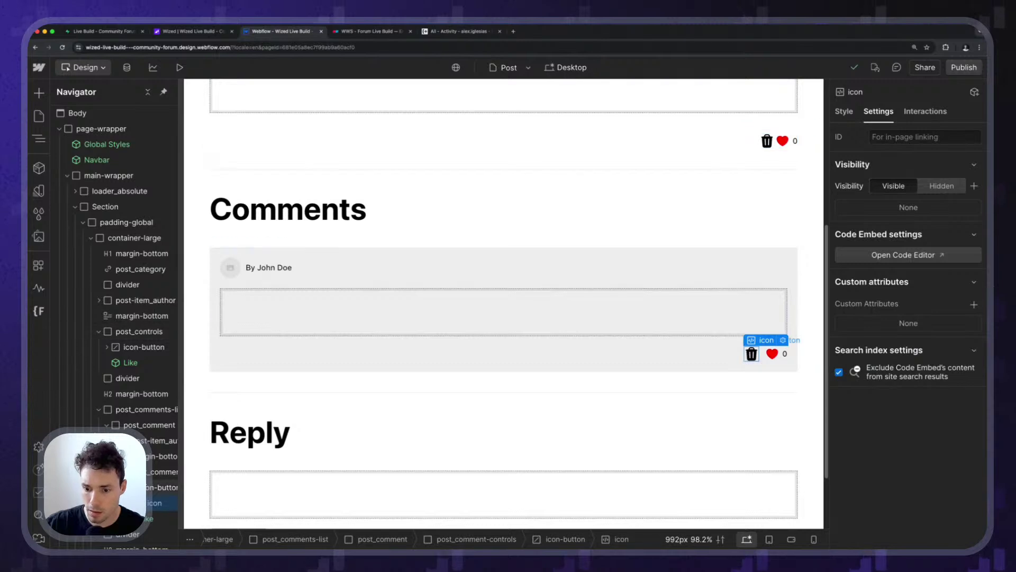
click(751, 354)
click(766, 142)
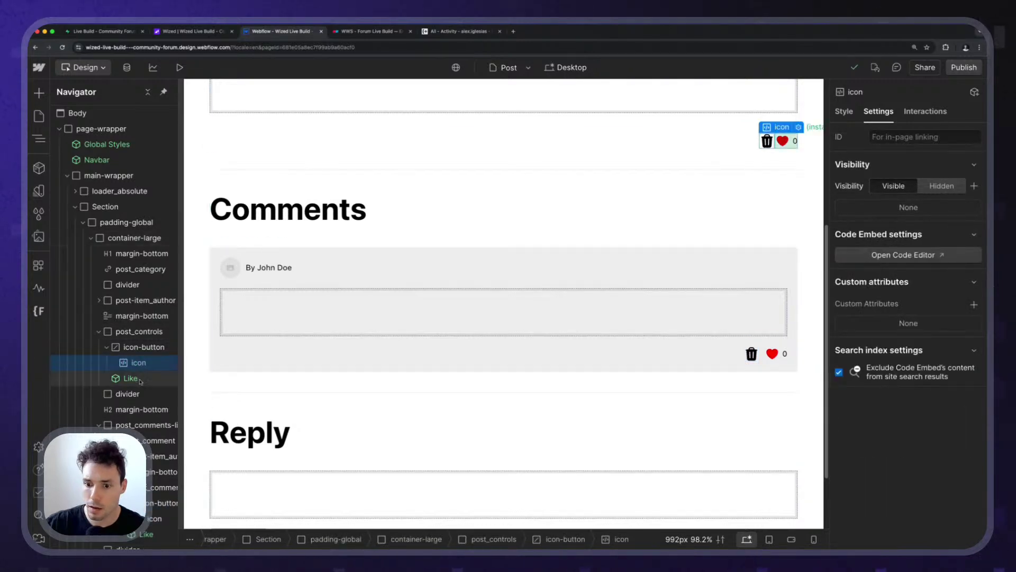
click(101, 352)
click(105, 349)
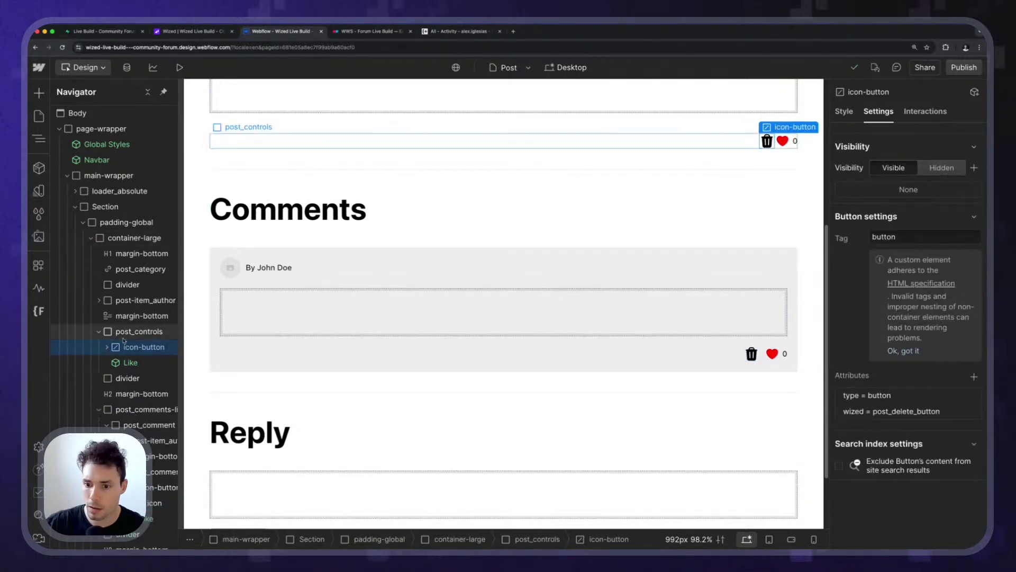
click(666, 358)
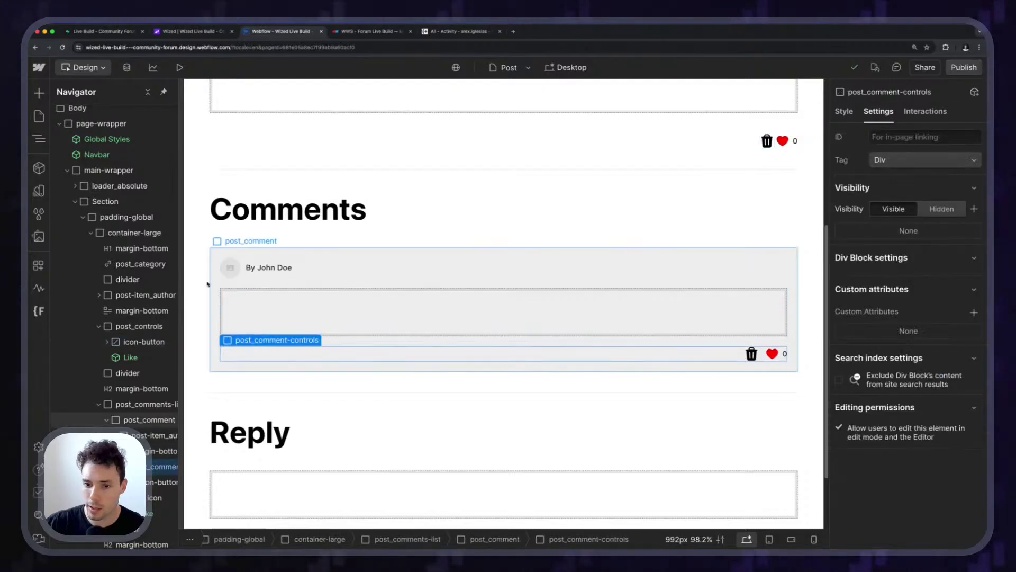
click(140, 326)
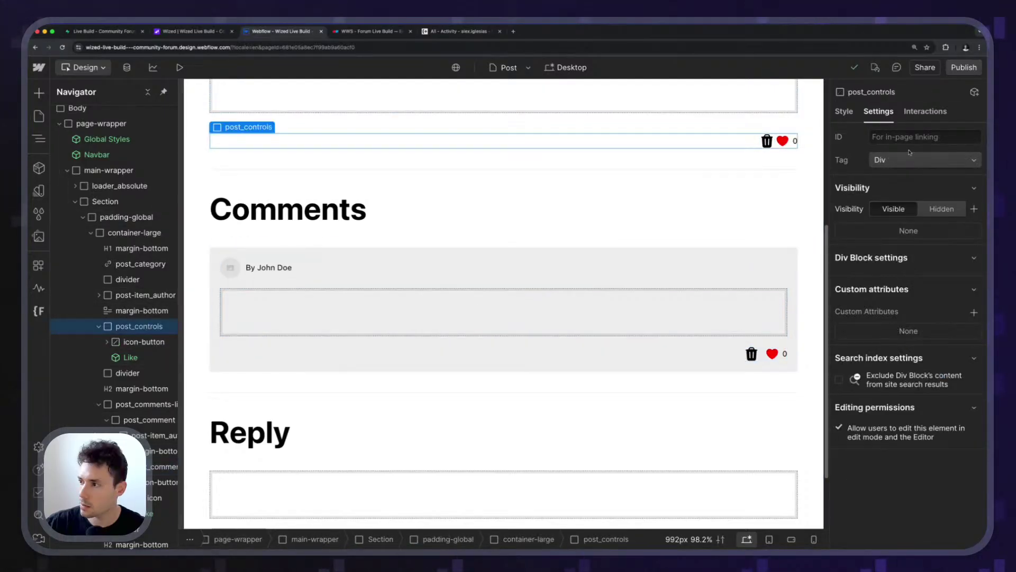
Give only the post_controls class a 0.5rem gap and publish the site to staging.
click(843, 110)
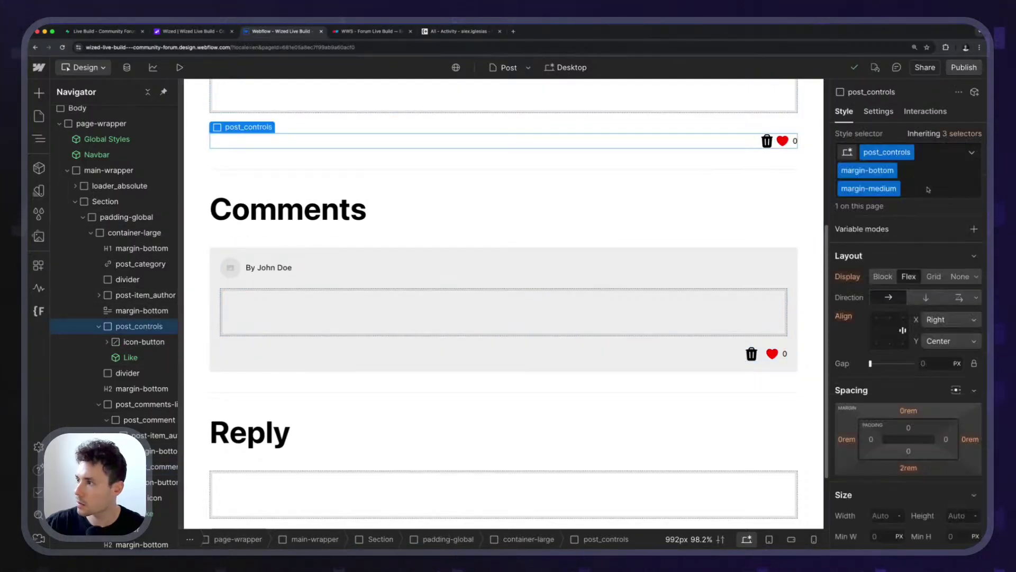
click(967, 142)
click(873, 229)
click(946, 329)
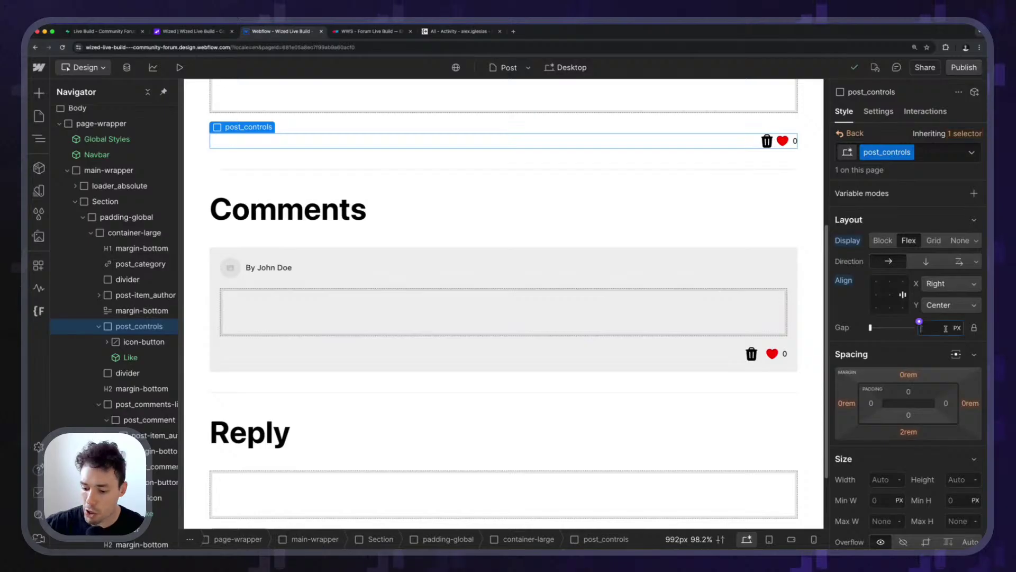
text(0,5rem)
key(Return)
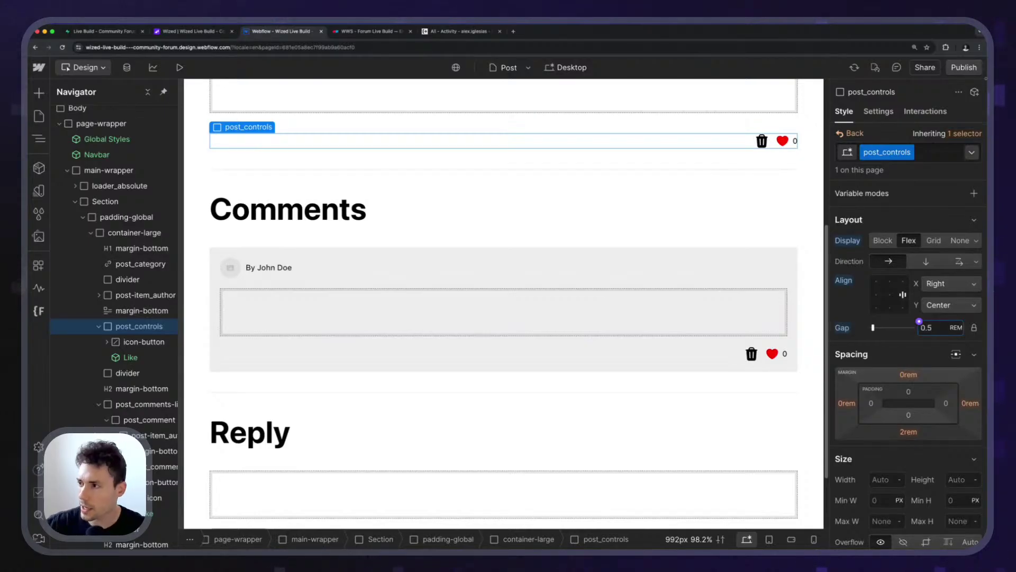
click(964, 67)
click(339, 345)
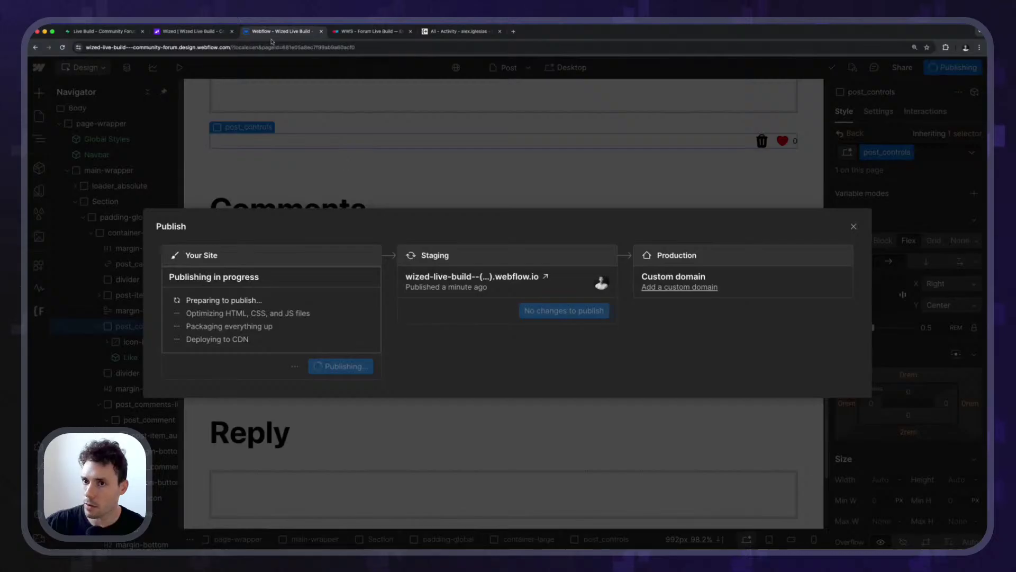
click(203, 31)
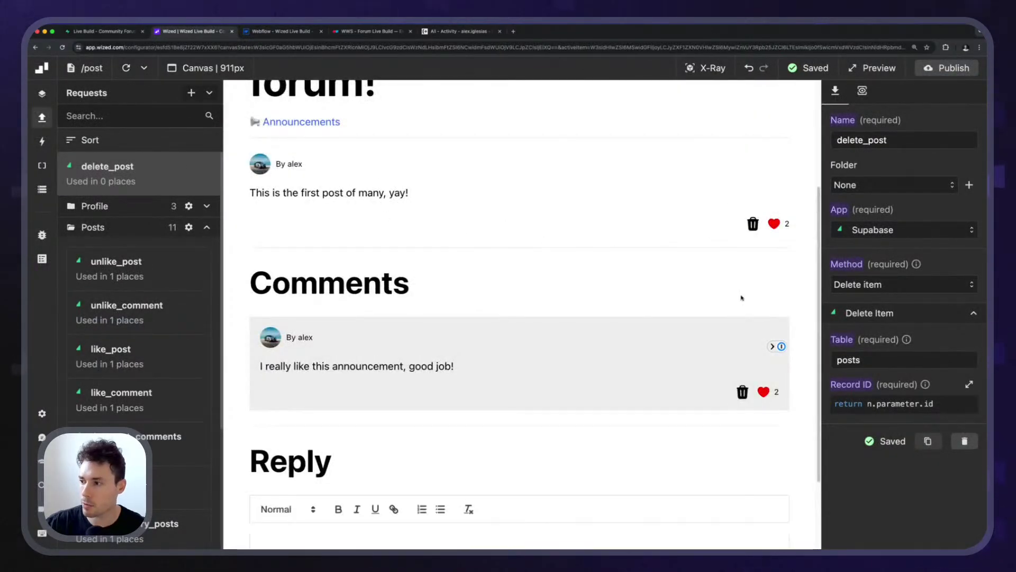
Duplicate post_comment_delete_button's configuration with X-Ray and assign the copy to post_delete_button.
key(x)
click(742, 392)
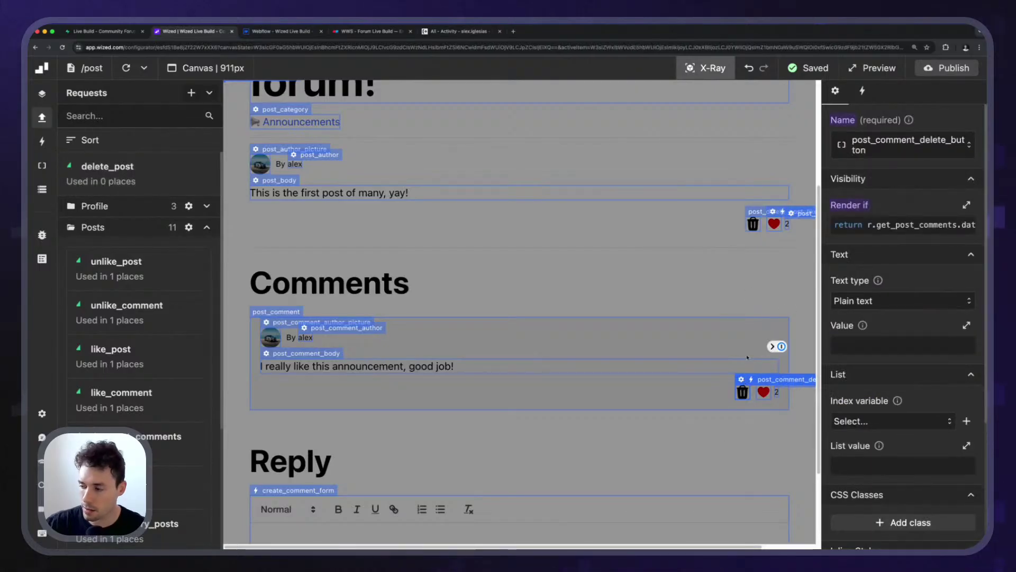
scroll(900, 318, down, 5)
scroll(894, 211, up, 5)
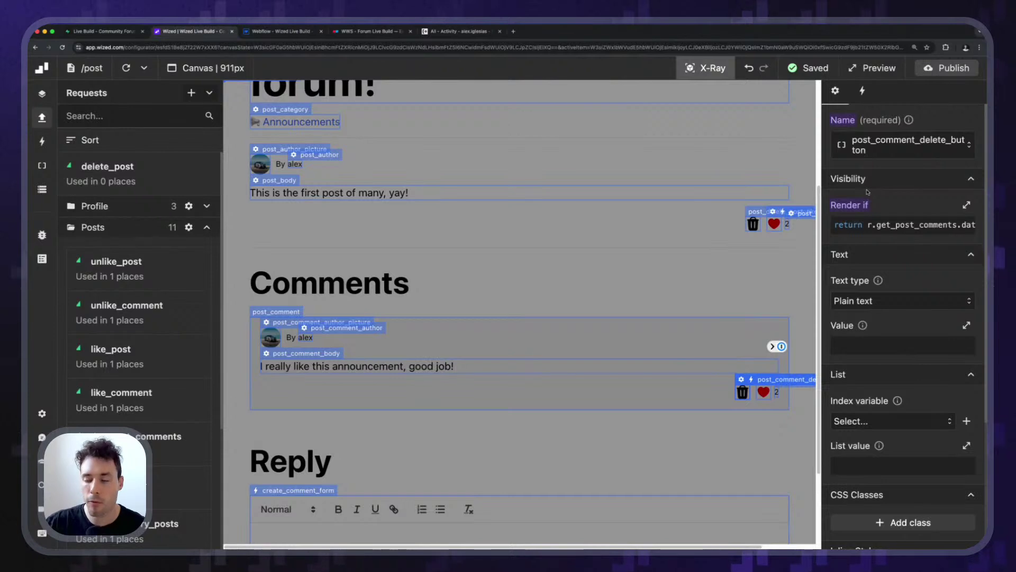
scroll(900, 344, down, 5)
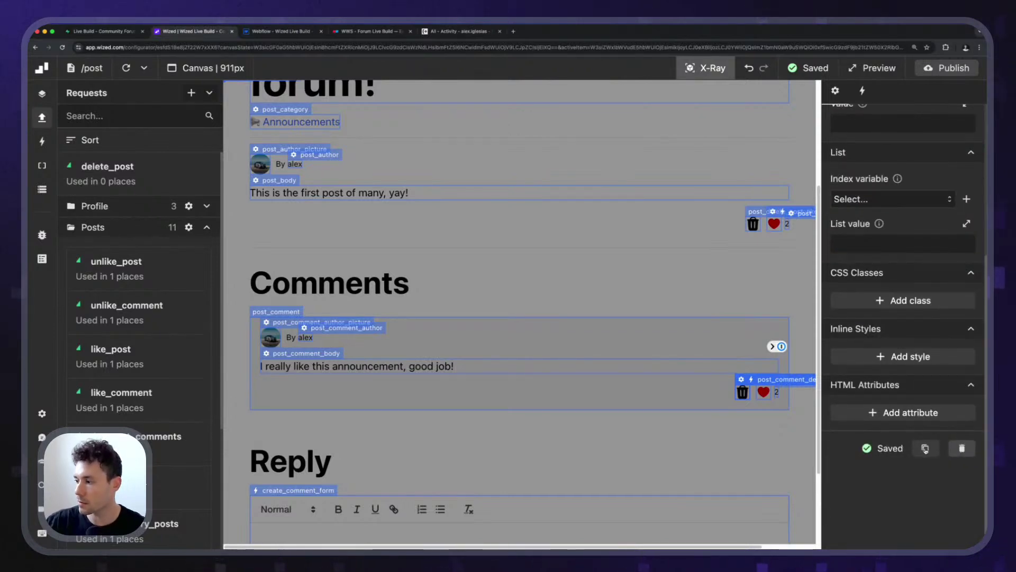
click(925, 449)
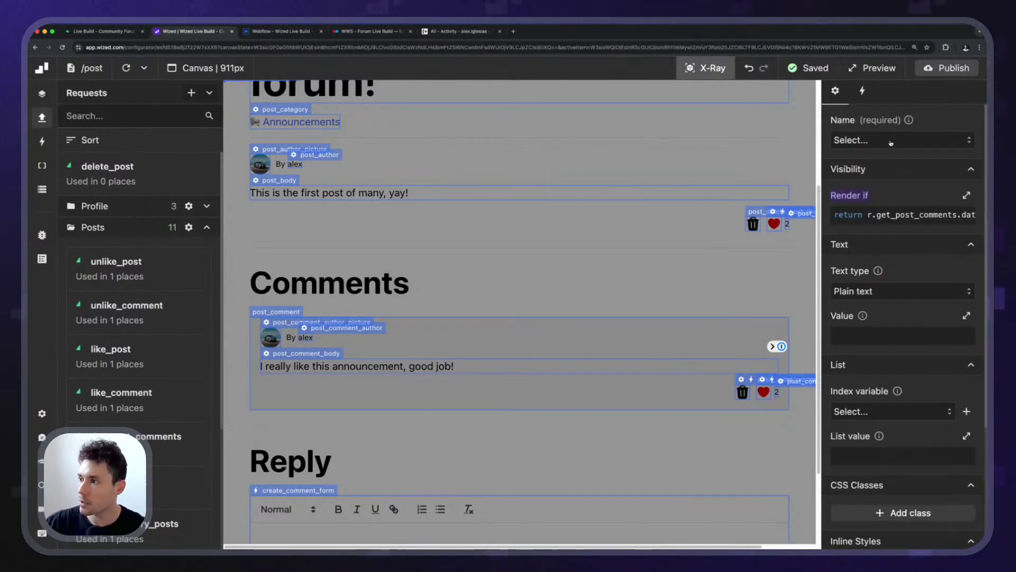
click(891, 141)
click(888, 166)
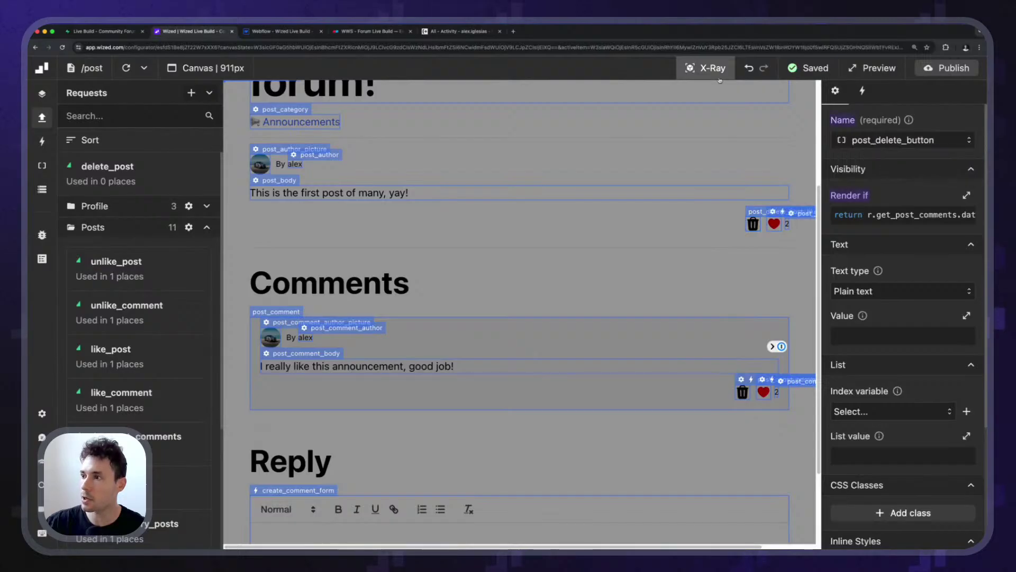
Rewrite the Render if condition to return r.get_post.data.user_id === v.user_id, dropping the [v.index] lookup.
click(868, 215)
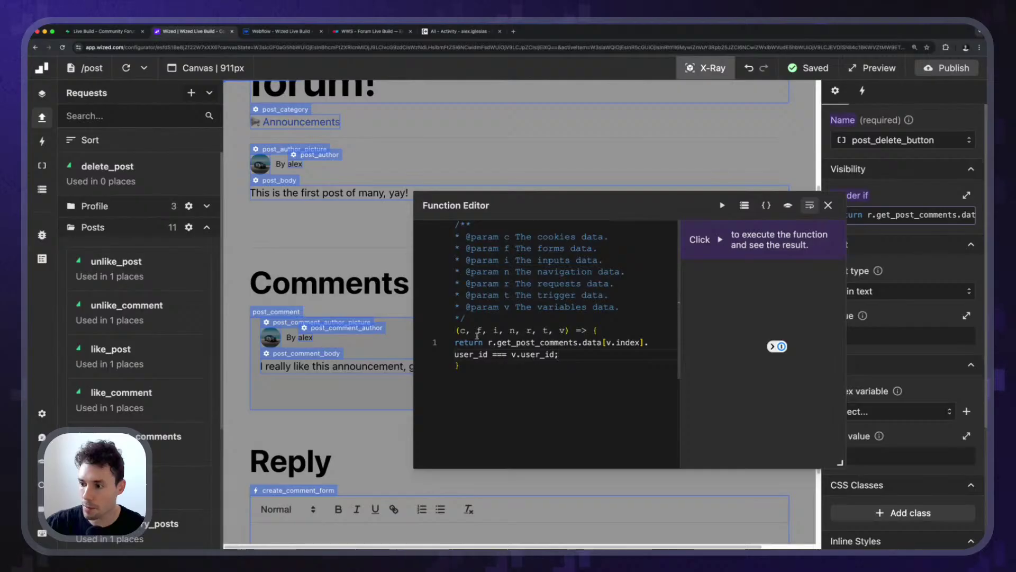
drag(489, 343, 648, 342)
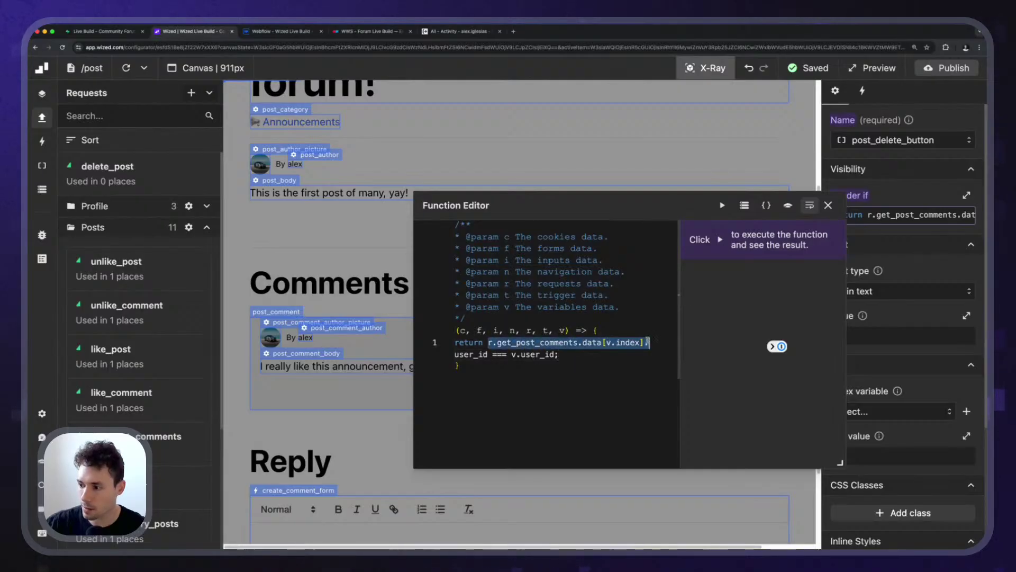
click(565, 332)
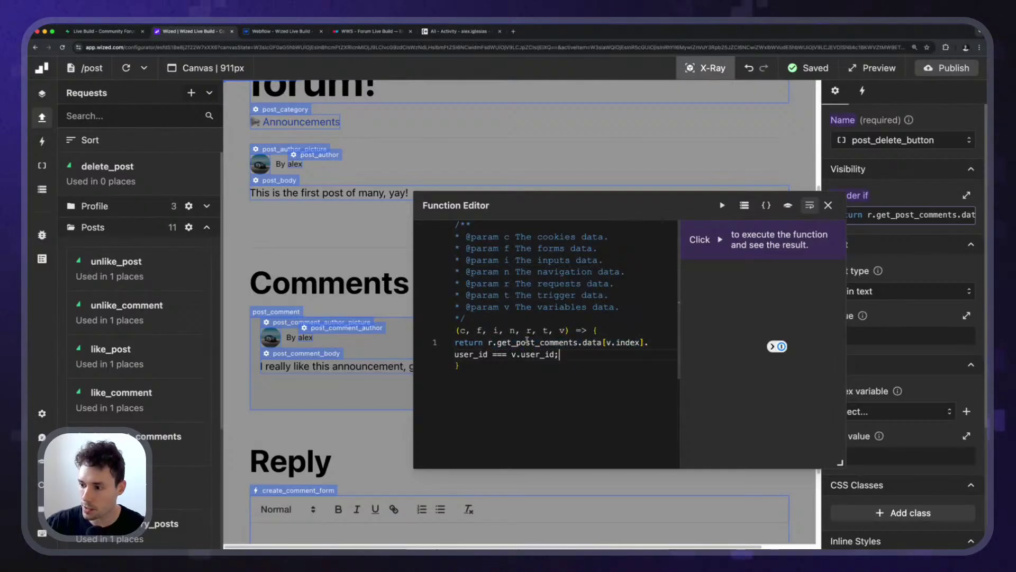
double_click(569, 343)
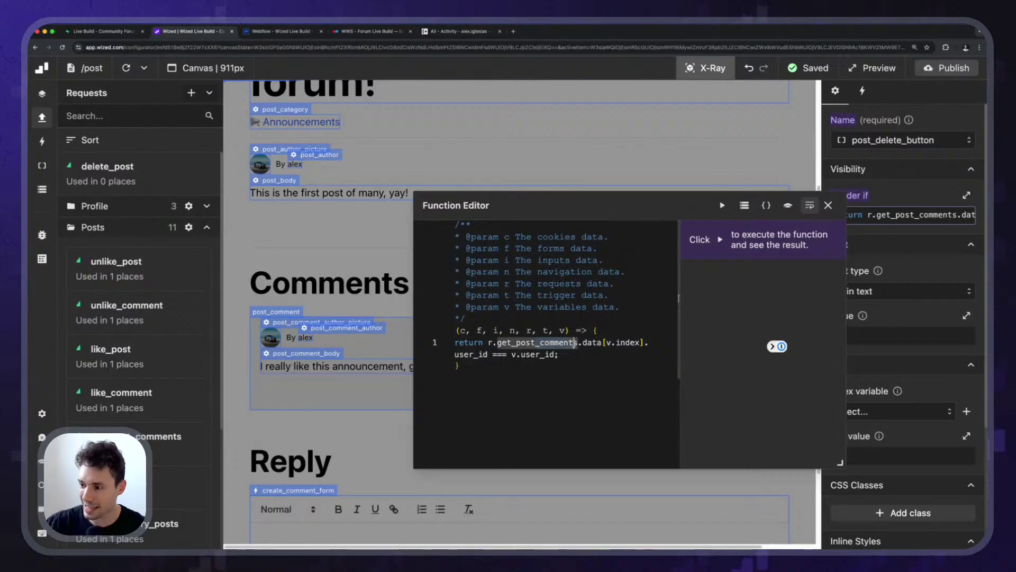
text(get_post)
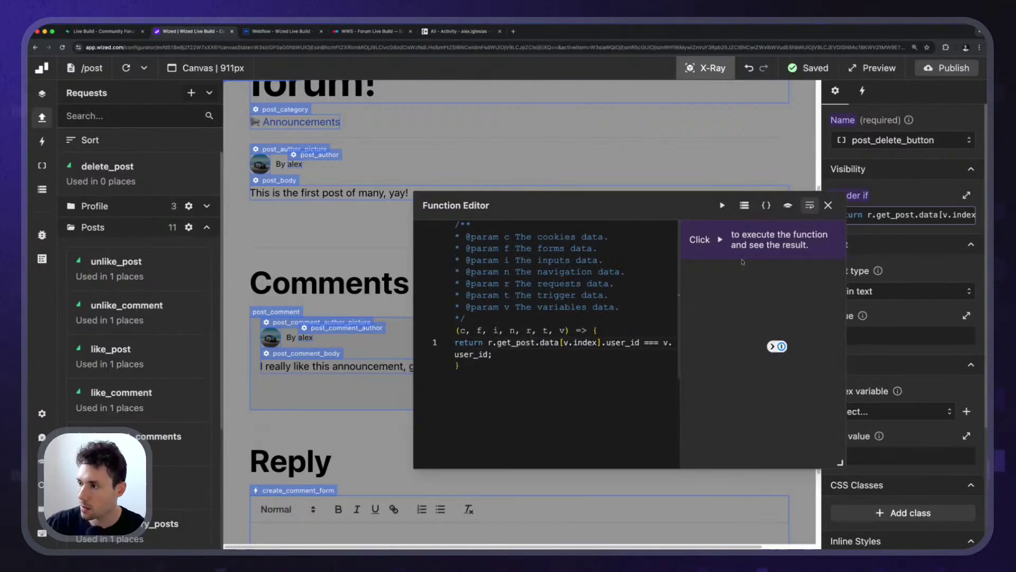
click(722, 205)
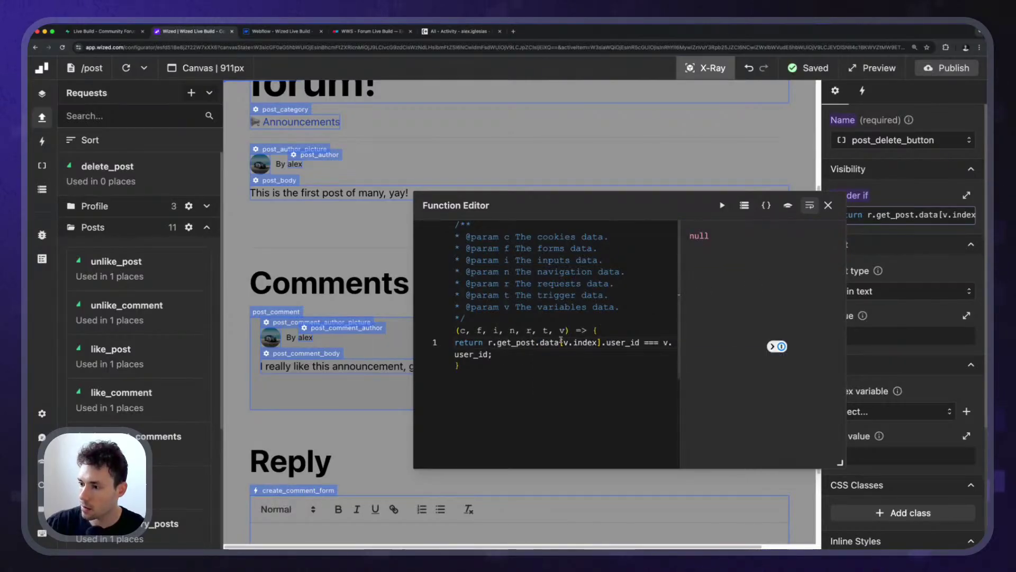
drag(560, 342, 602, 342)
key(BackSpace)
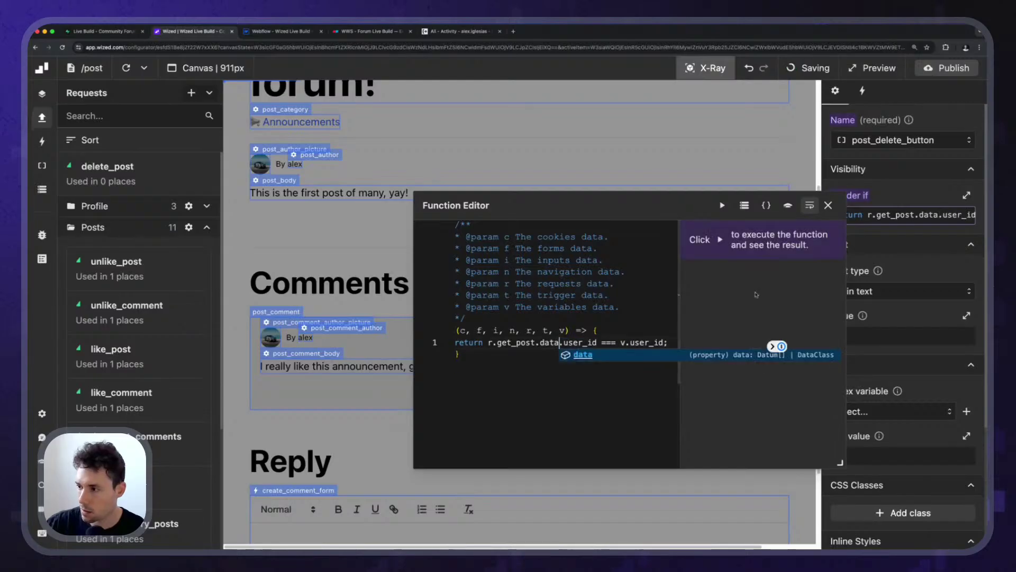
click(722, 204)
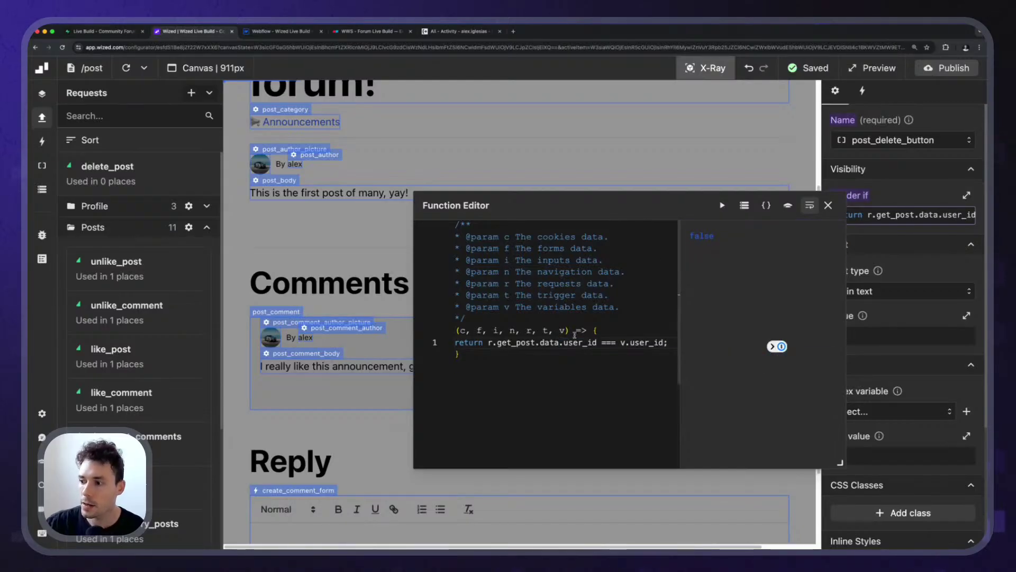
drag(487, 342, 741, 316)
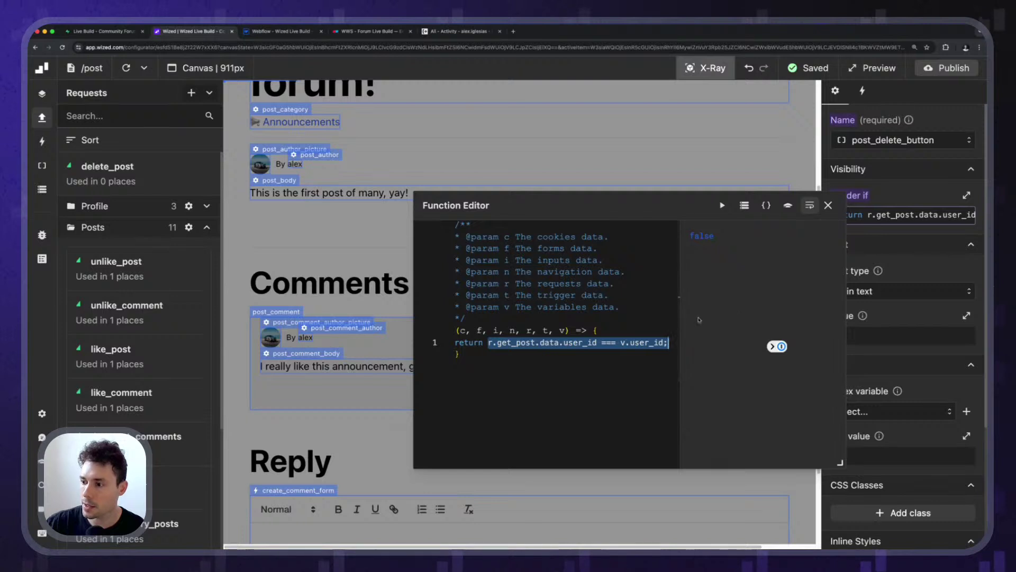
click(607, 345)
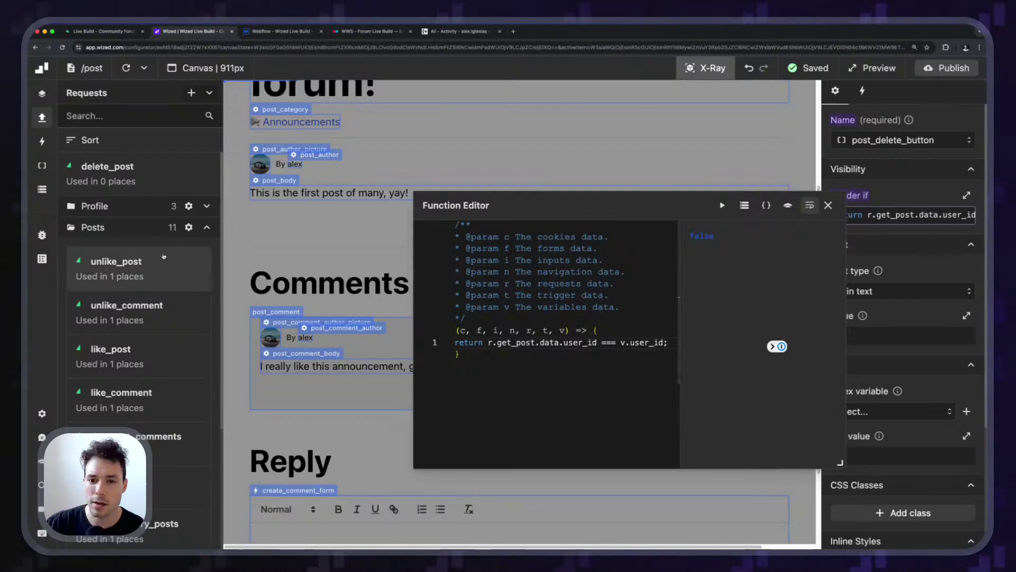
drag(680, 207, 607, 272)
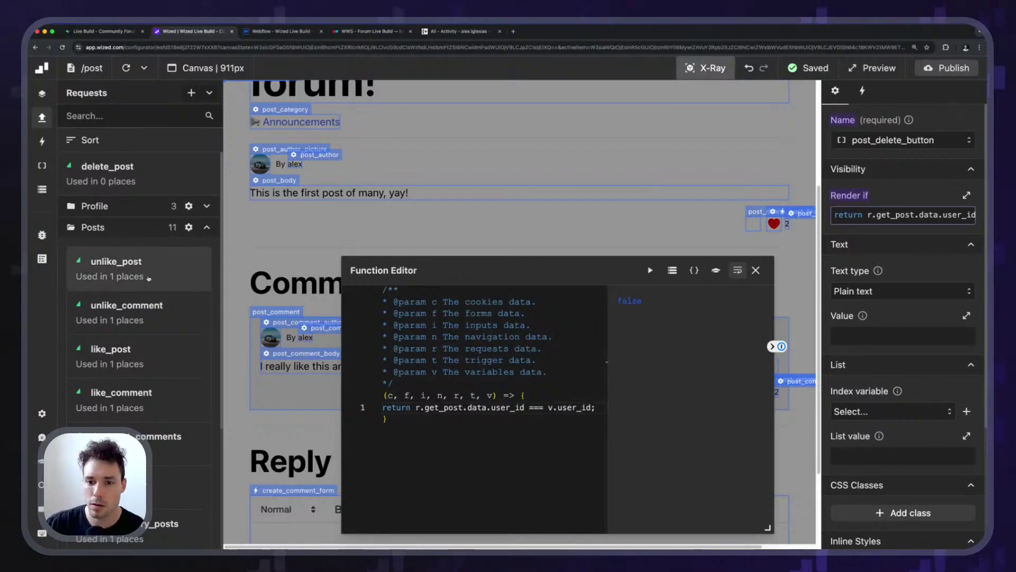
Move the delete_post request into the Posts folder.
click(128, 174)
click(889, 184)
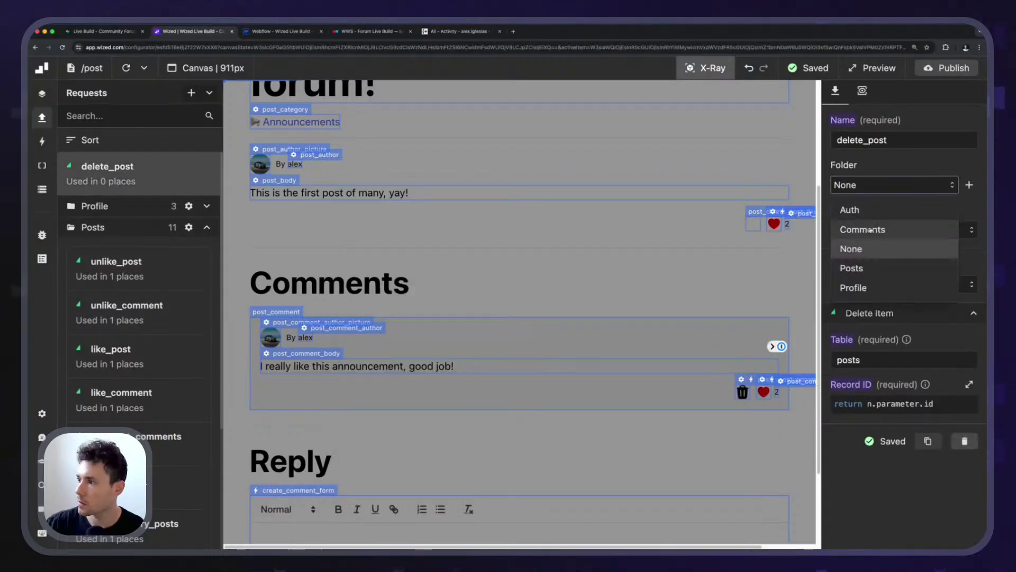
click(852, 268)
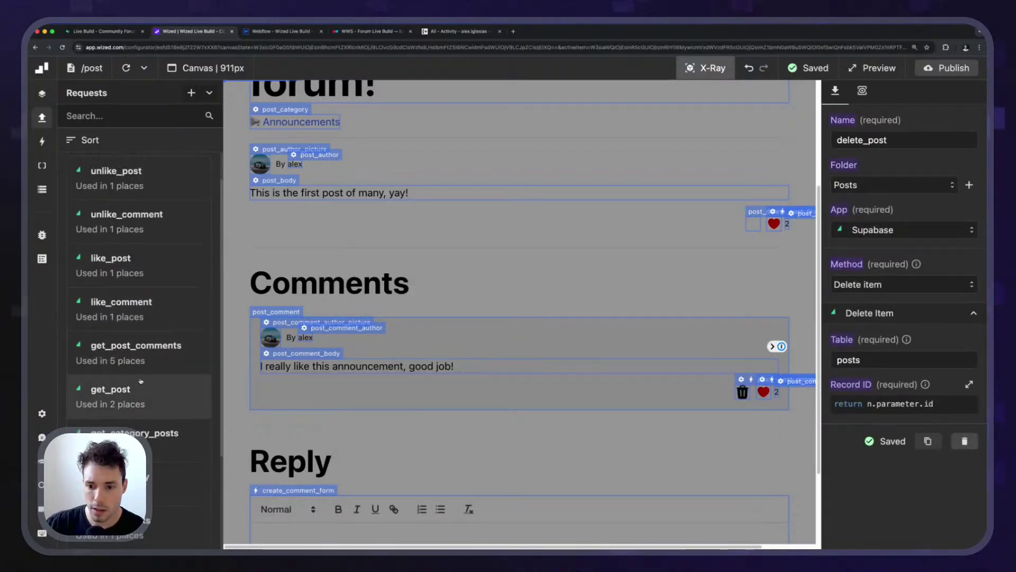
Add a user_id column to the get_post request's returned columns.
click(861, 91)
click(956, 115)
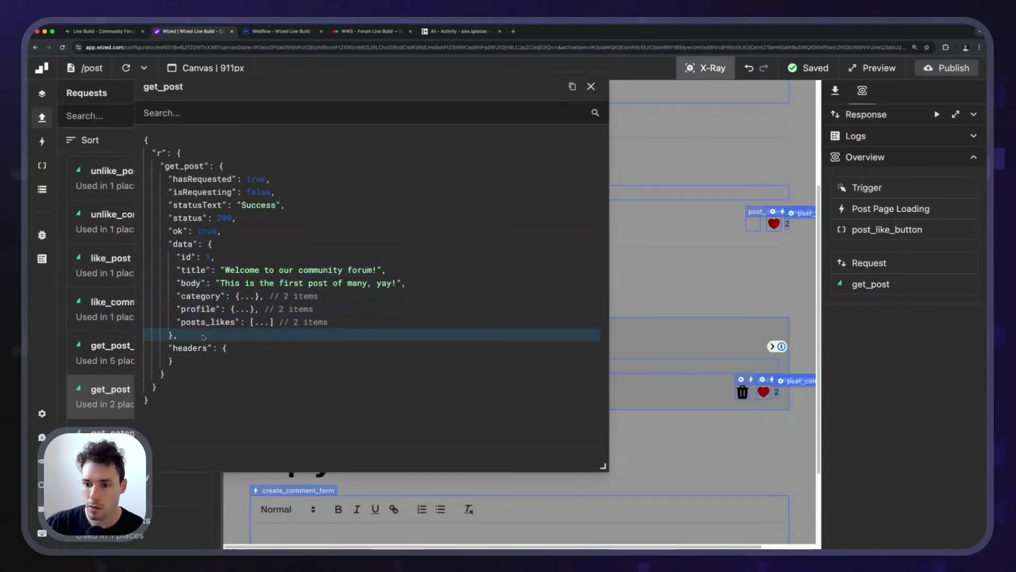
click(837, 92)
scroll(898, 386, down, 10)
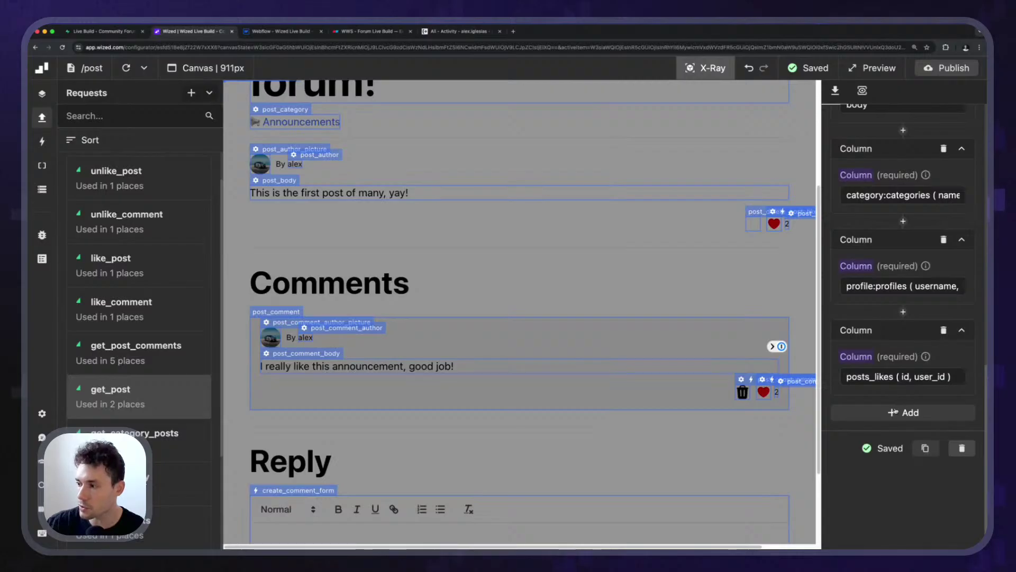
click(896, 411)
text(user_id)
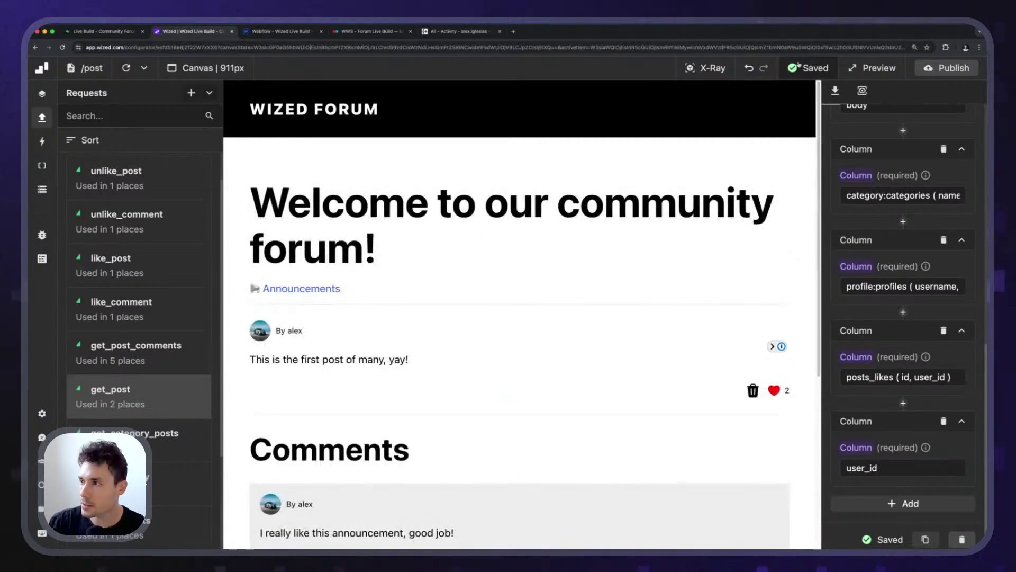
Select post_delete_button and confirm its visibility condition now returns true.
click(706, 67)
click(753, 390)
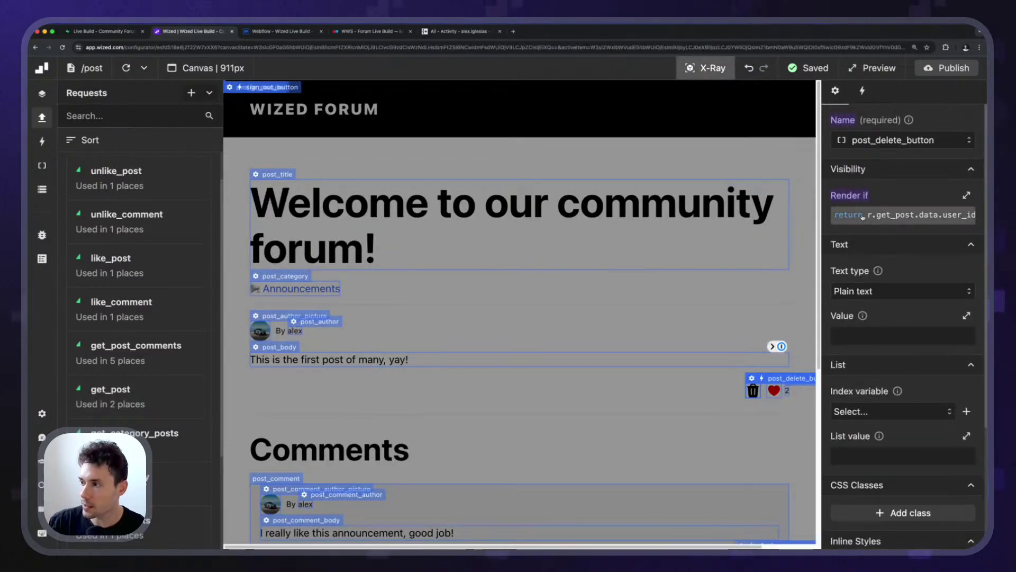
click(902, 215)
click(650, 271)
drag(608, 271, 474, 173)
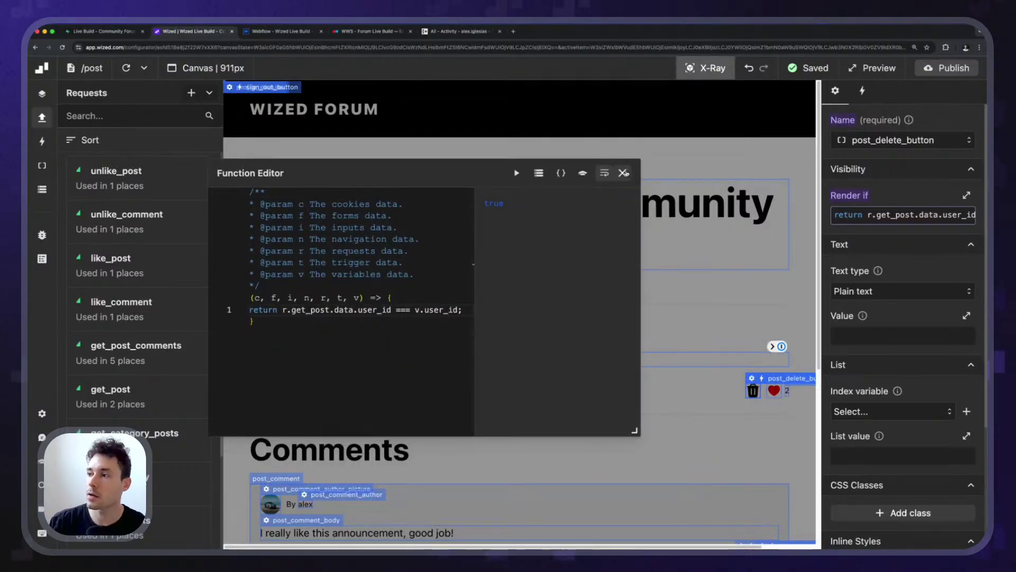
click(624, 173)
Make the delete button's click event first run the delete_post request.
click(868, 95)
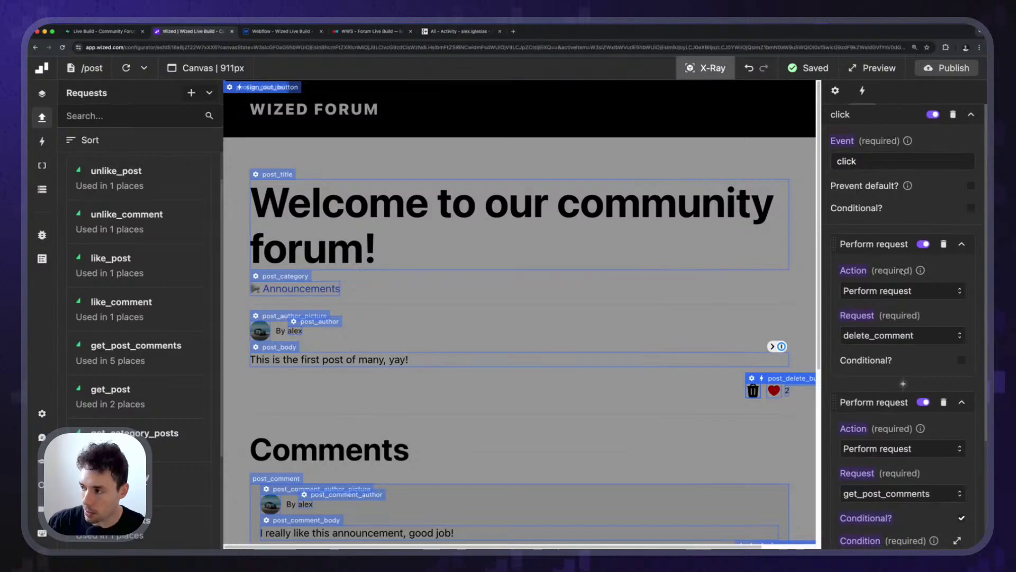
scroll(903, 272, down, 3)
scroll(899, 276, up, 3)
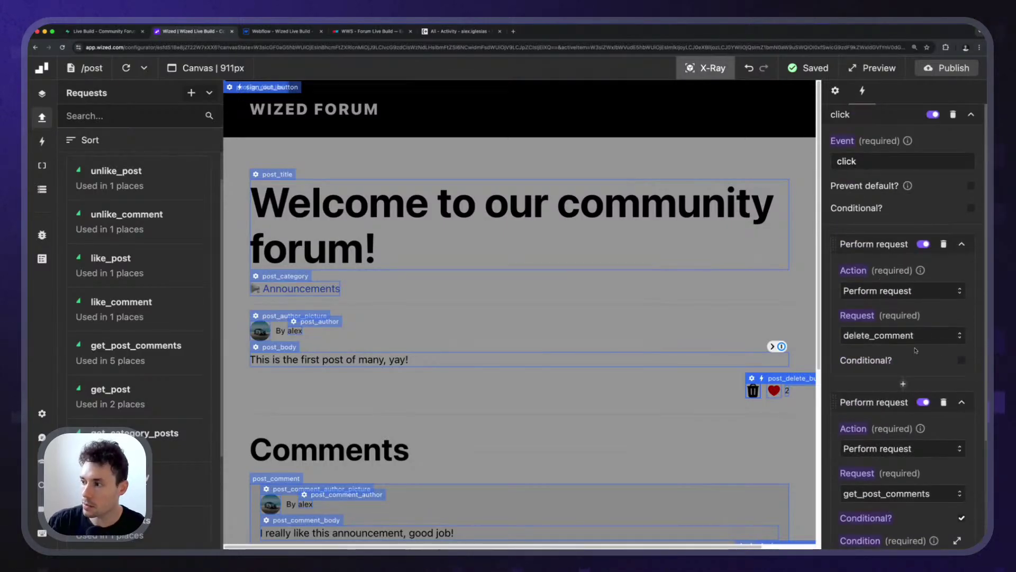
click(888, 336)
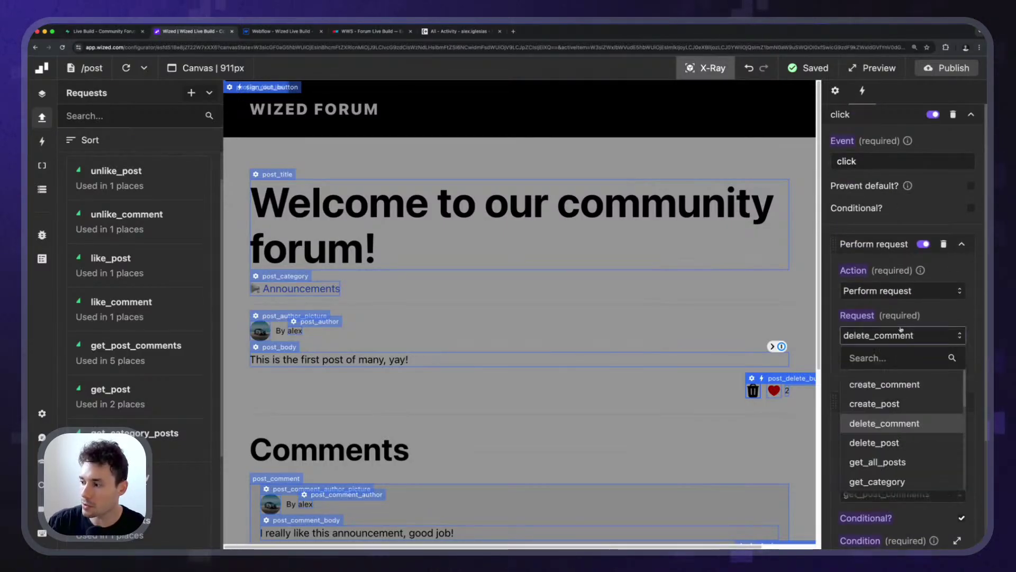
click(878, 442)
scroll(868, 229, down, 3)
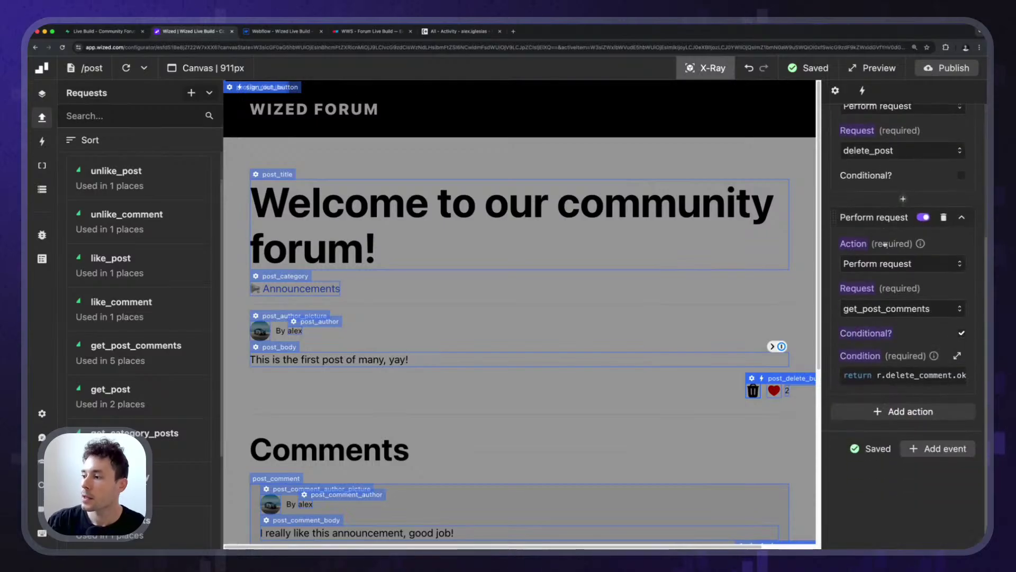
Change the second action to navigate to "/" only when r.delete_post.ok is true.
click(885, 308)
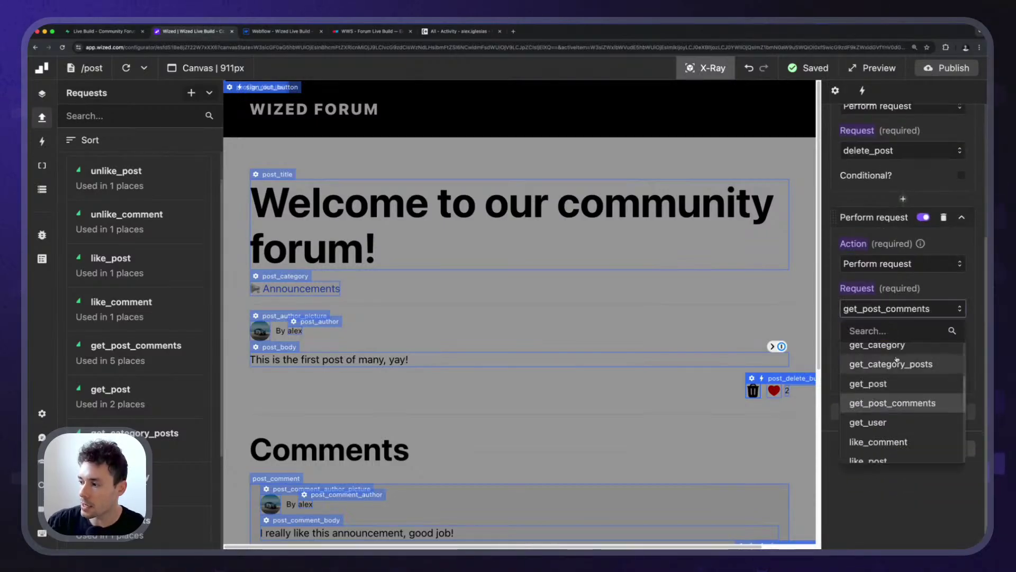
click(897, 384)
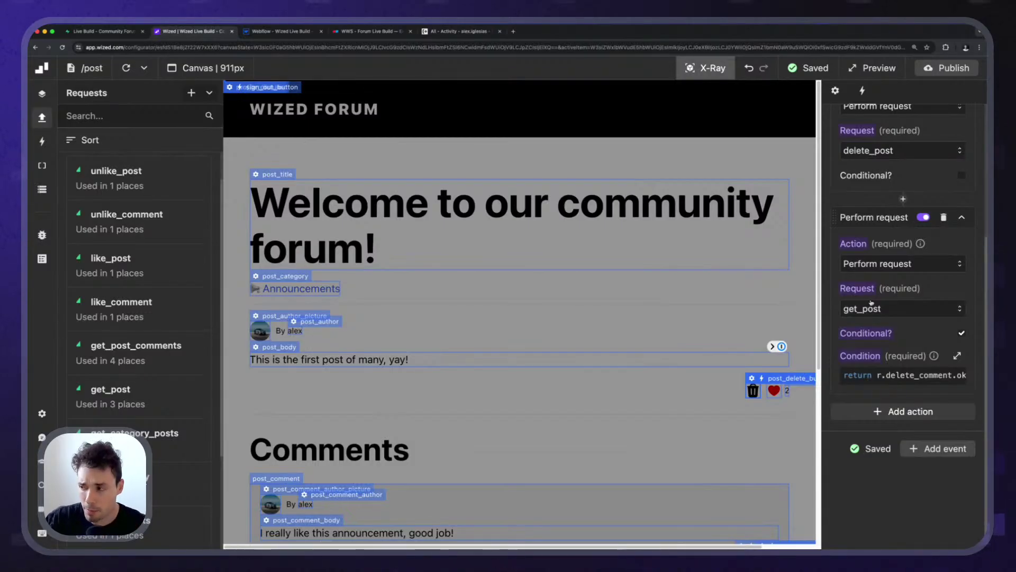
click(888, 265)
click(893, 289)
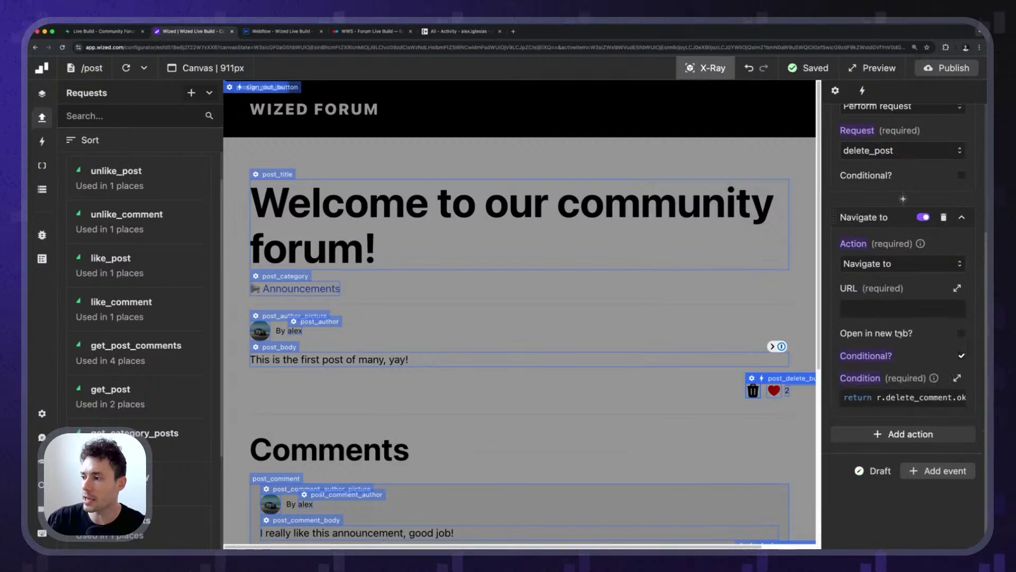
click(903, 308)
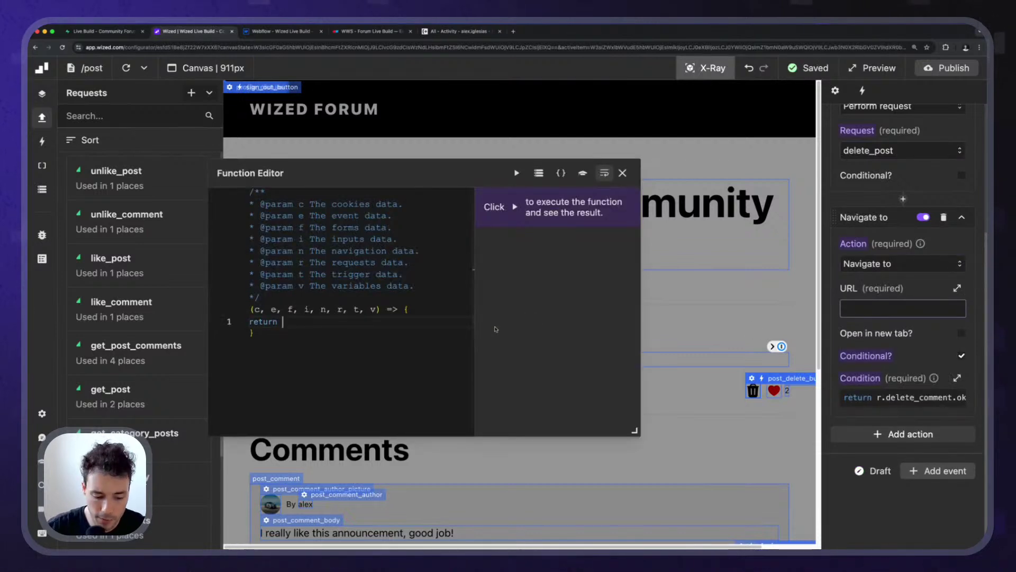
text(")
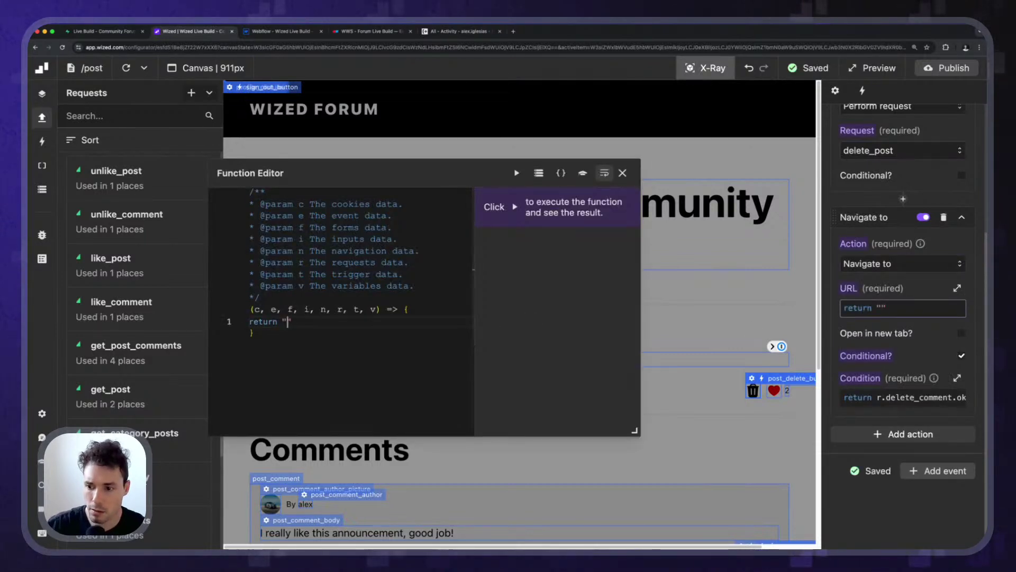
text(/)
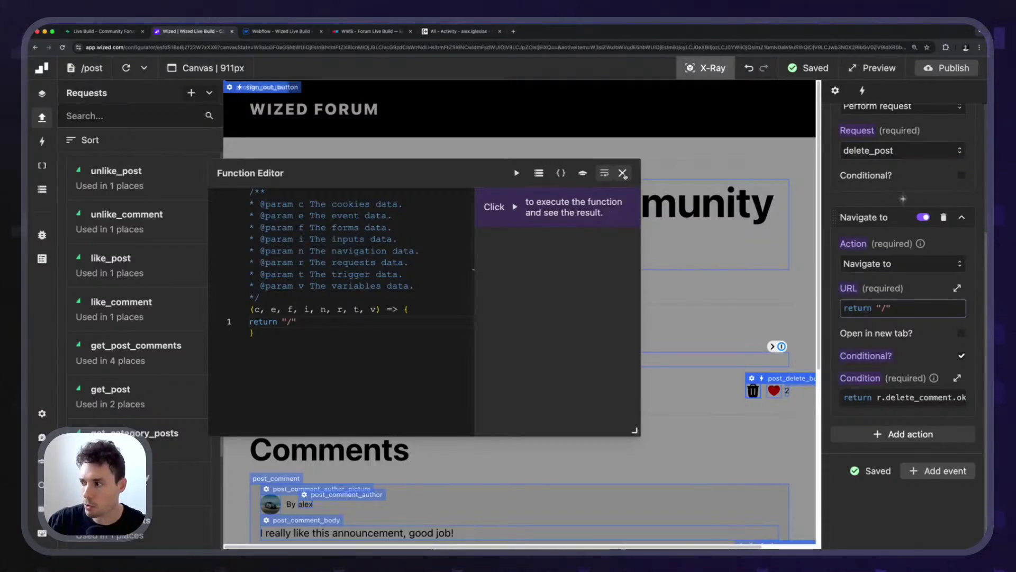
click(623, 174)
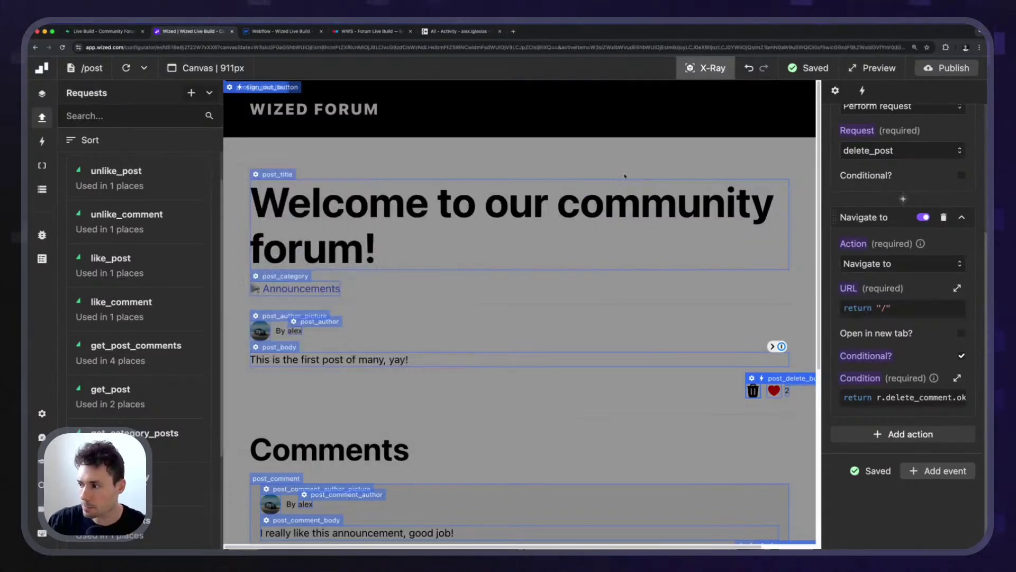
click(888, 396)
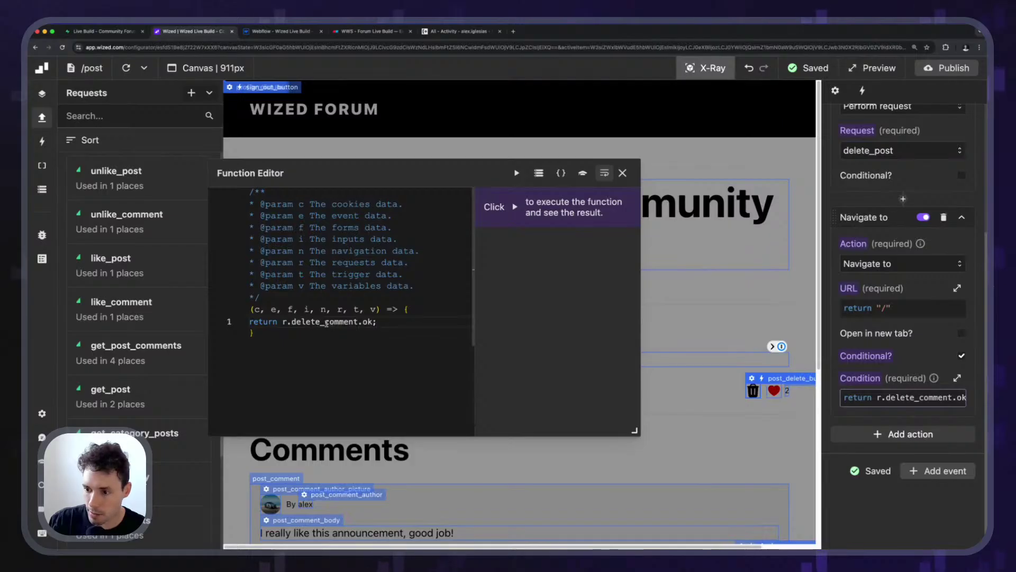
double_click(326, 322)
text(post)
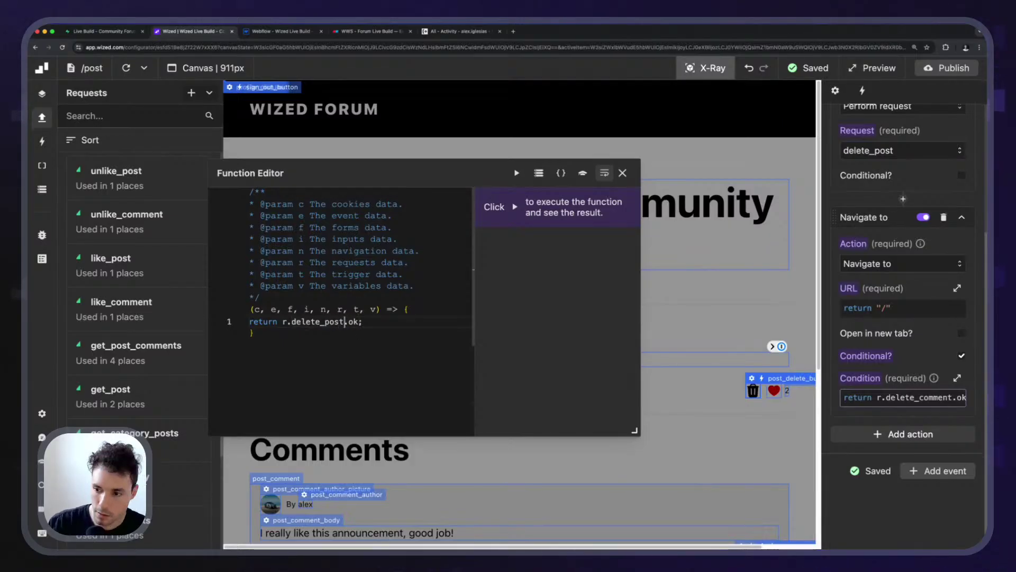
click(622, 173)
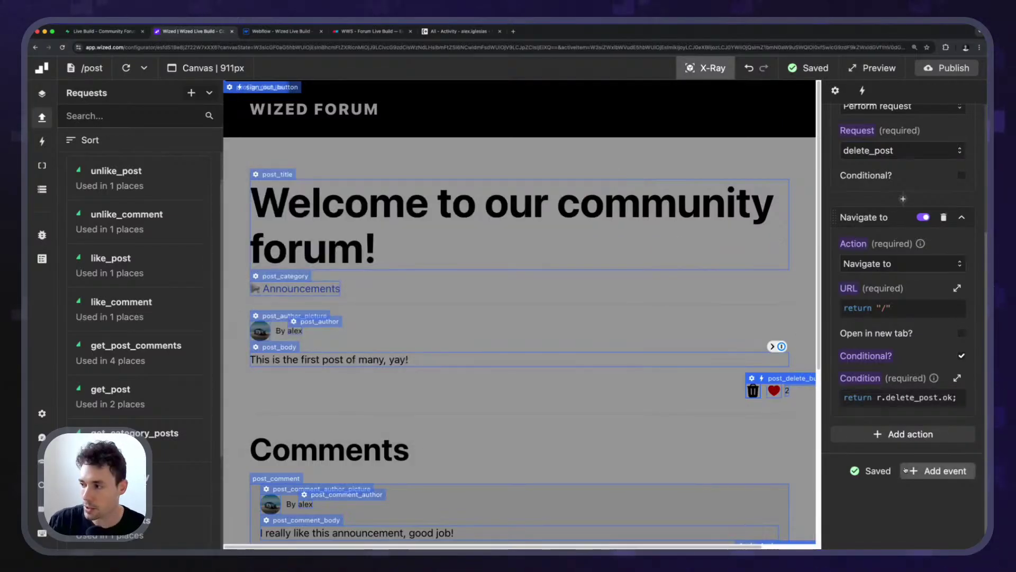
click(712, 70)
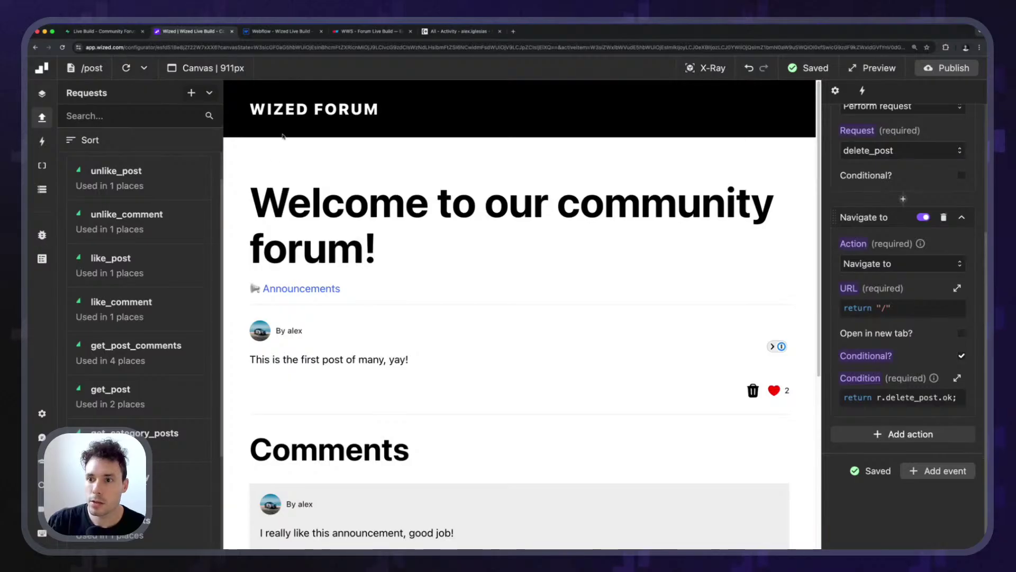
Open the test post's page and try its delete button, which sends the canvas back home.
click(290, 112)
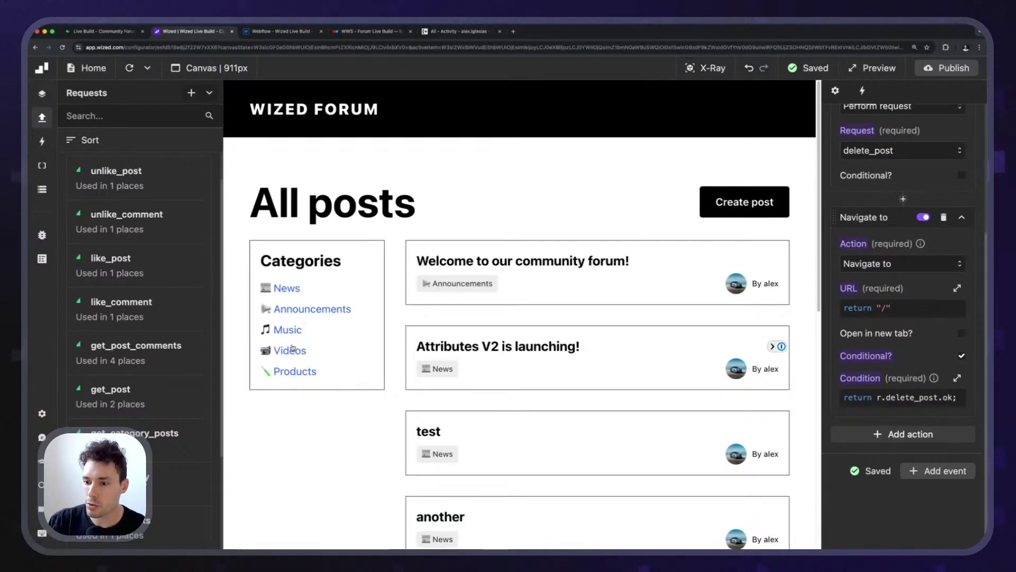
scroll(427, 281, down, 3)
click(427, 281)
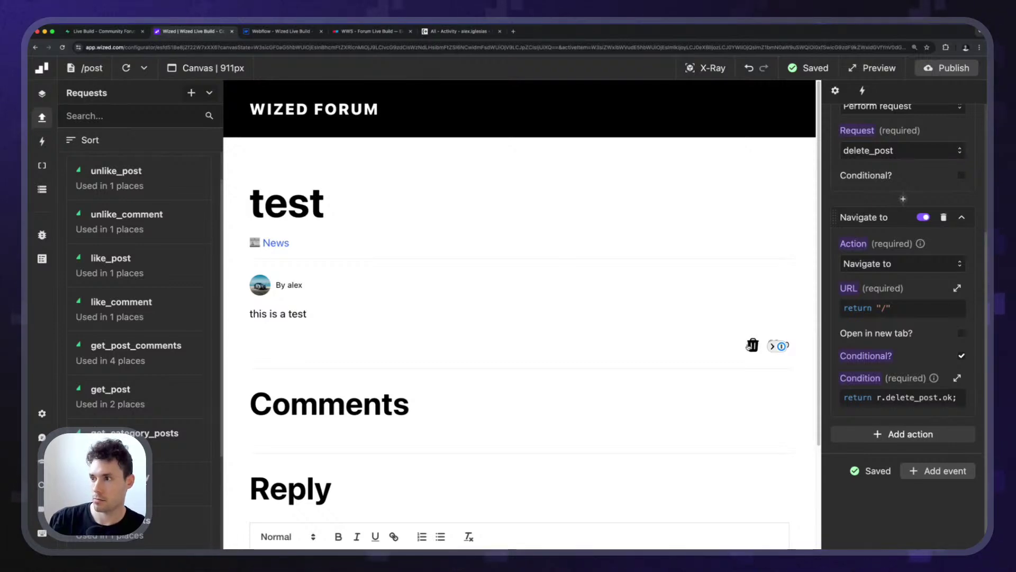
click(750, 345)
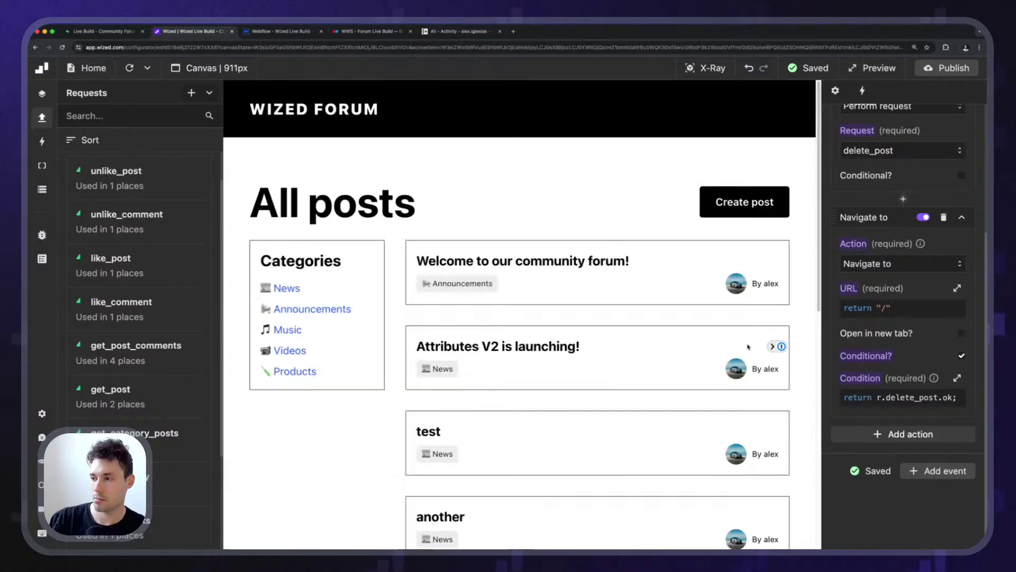
scroll(365, 312, down, 9)
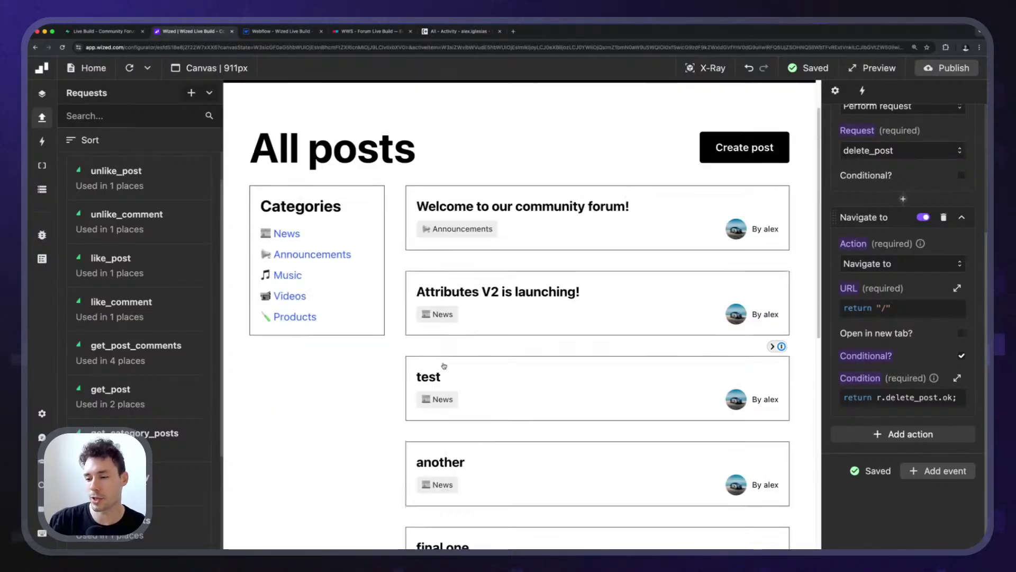
scroll(364, 313, up, 10)
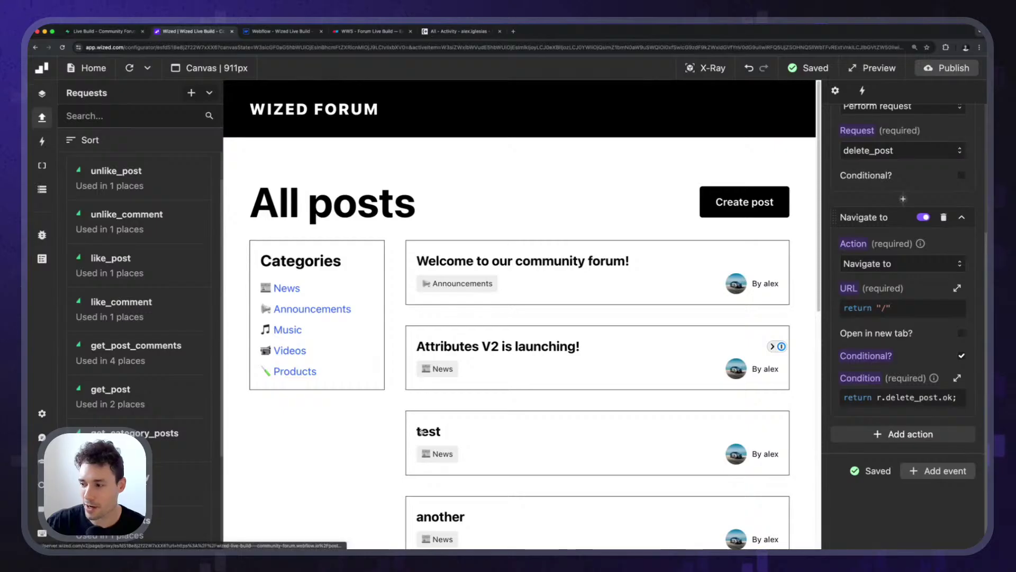
click(526, 424)
click(752, 344)
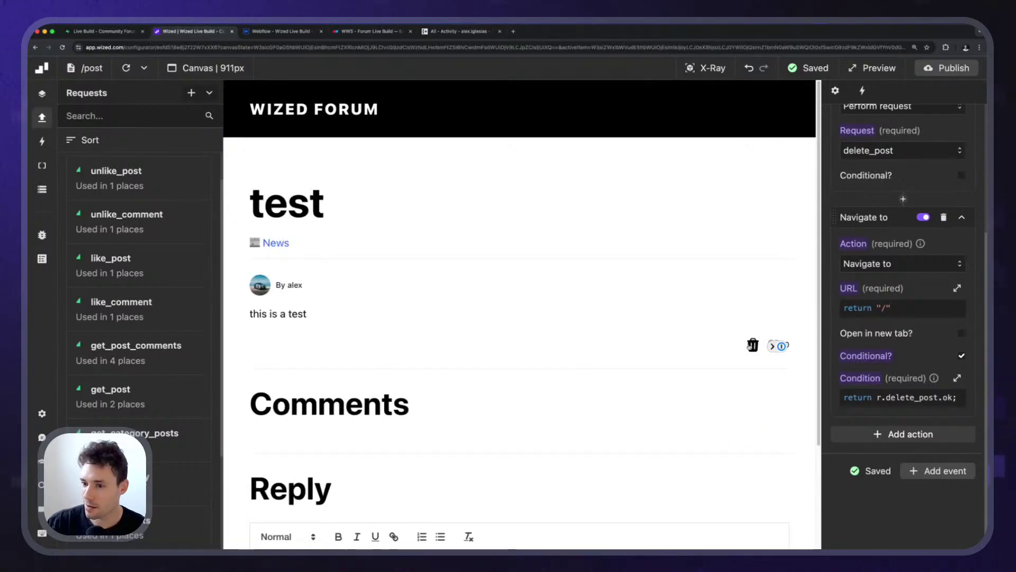
scroll(455, 344, down, 2)
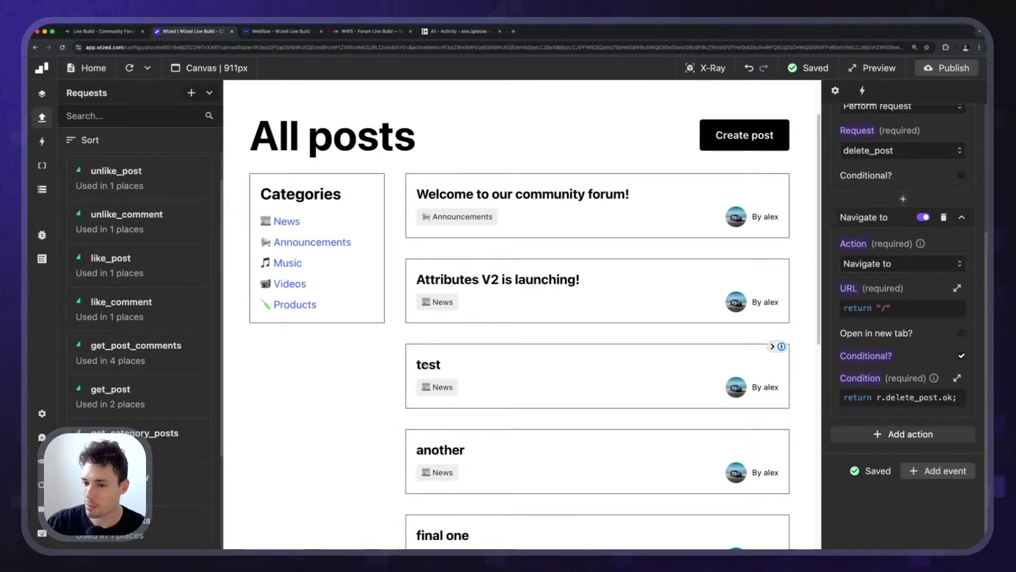
Open the test post in the canvas and switch off the Navigate to home action.
click(513, 401)
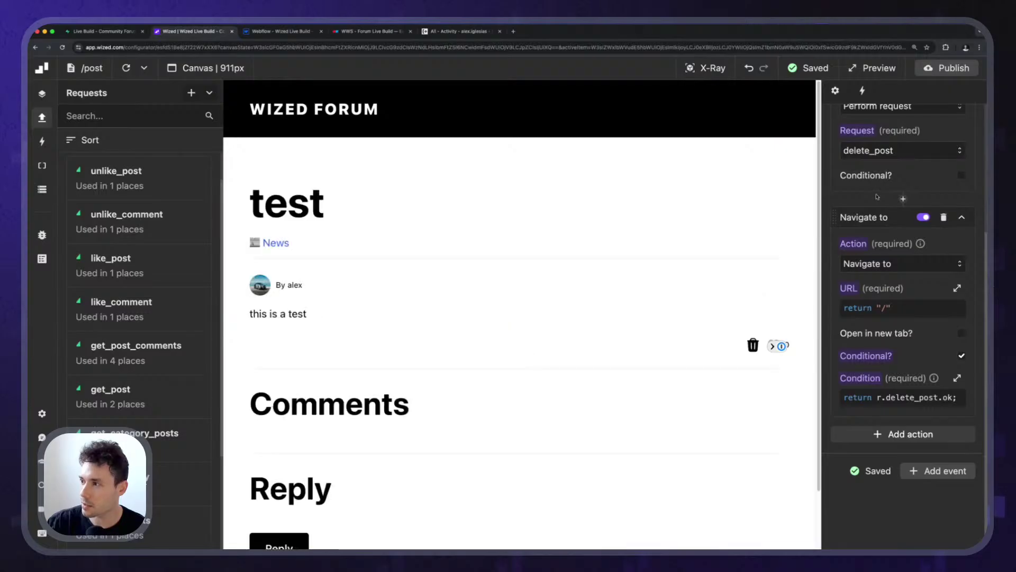
scroll(874, 301, up, 2)
scroll(875, 300, up, 1)
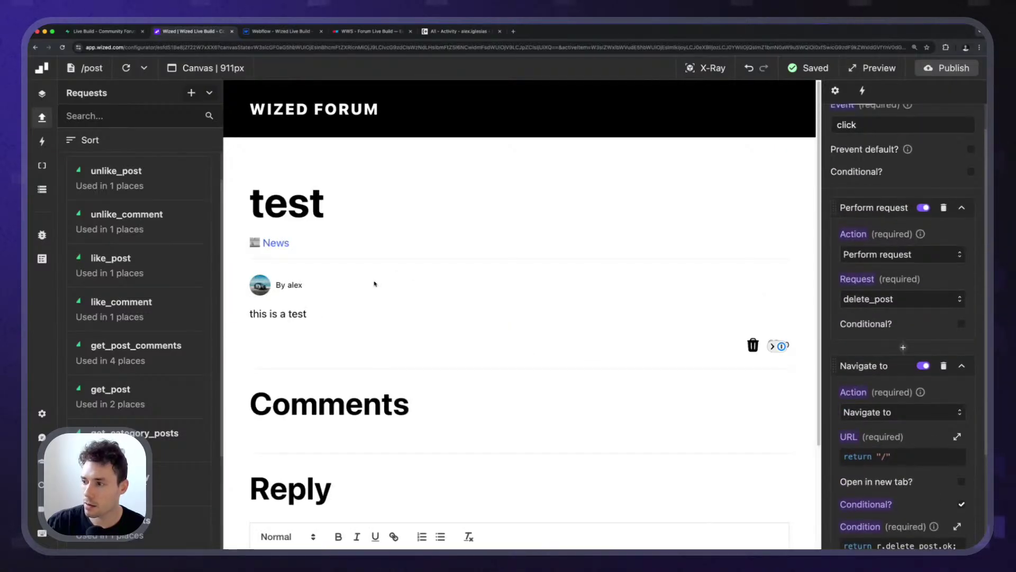
scroll(856, 365, down, 4)
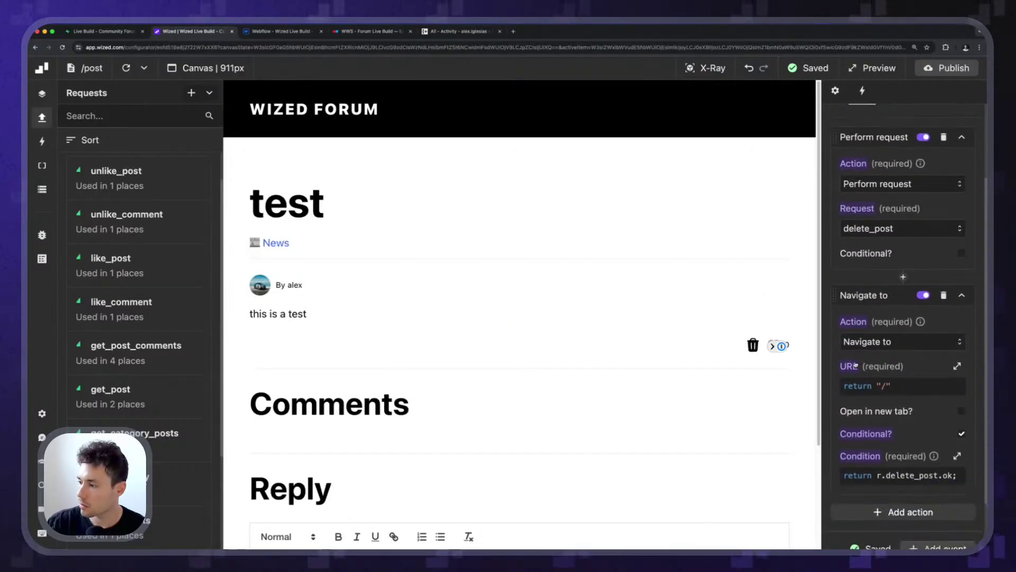
click(923, 295)
scroll(899, 132, up, 2)
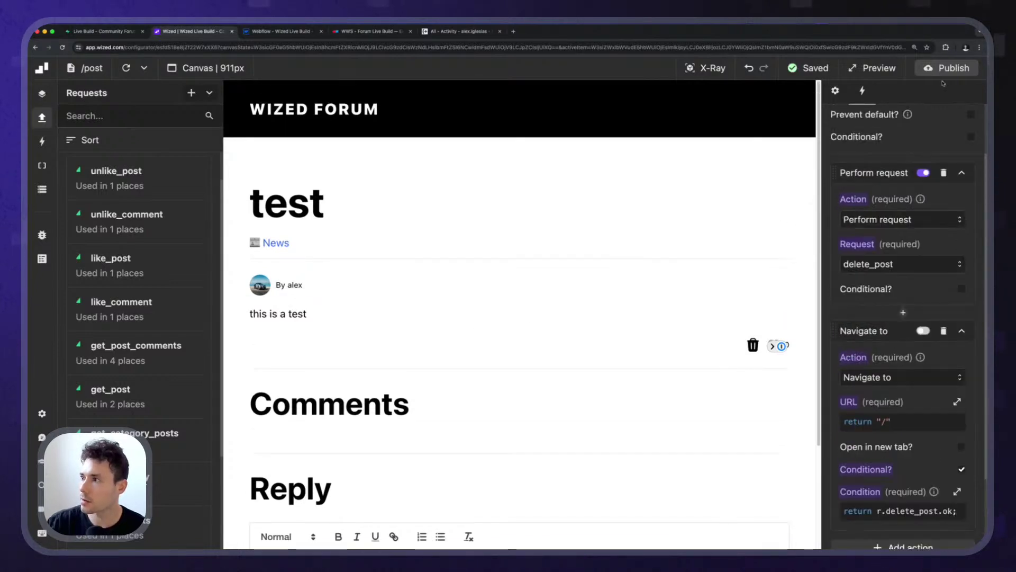
scroll(158, 318, down, 3)
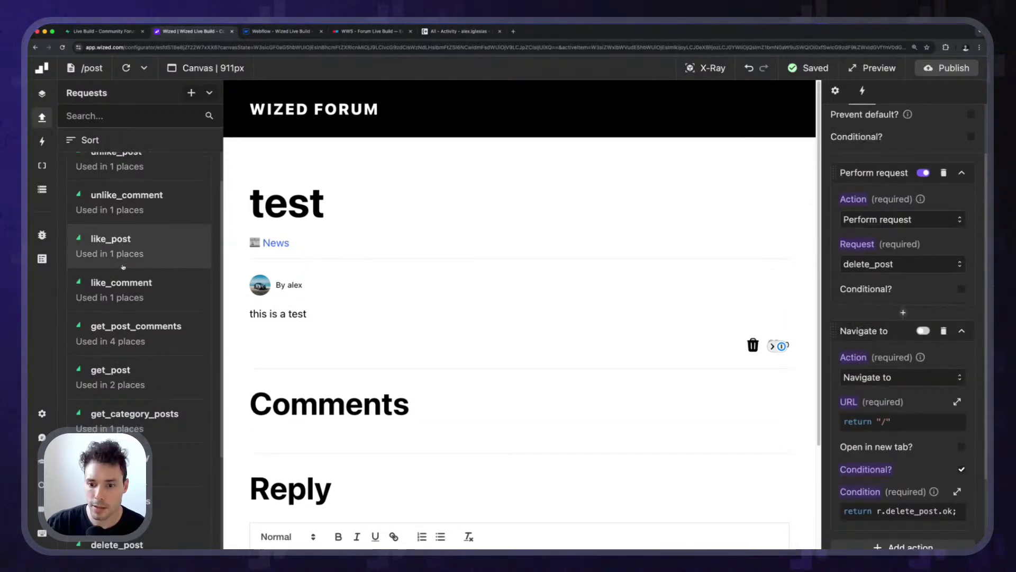
Run delete_post from the Response panel, getting 204 No content with ok true.
click(153, 479)
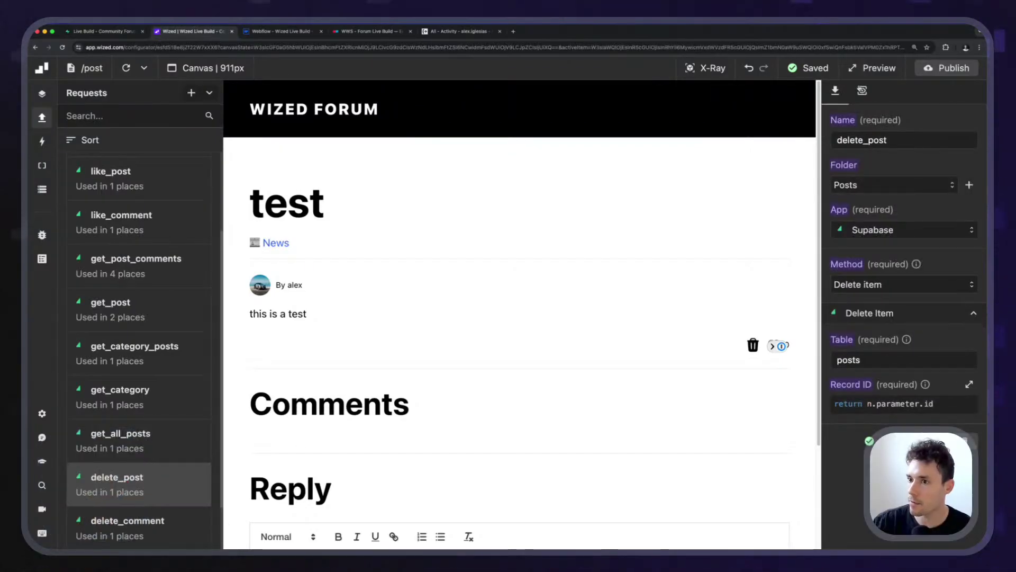
click(862, 90)
click(956, 114)
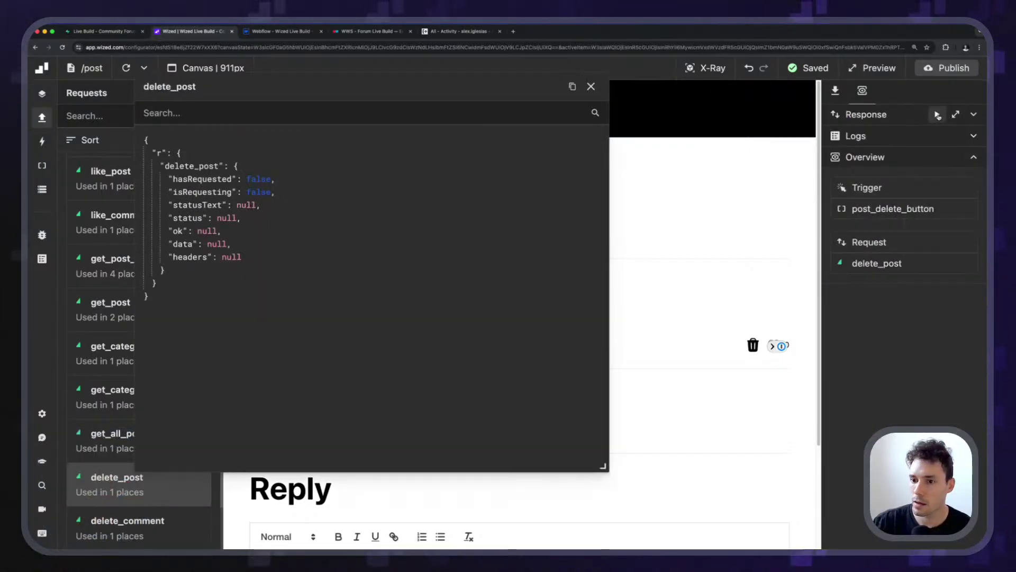
click(937, 115)
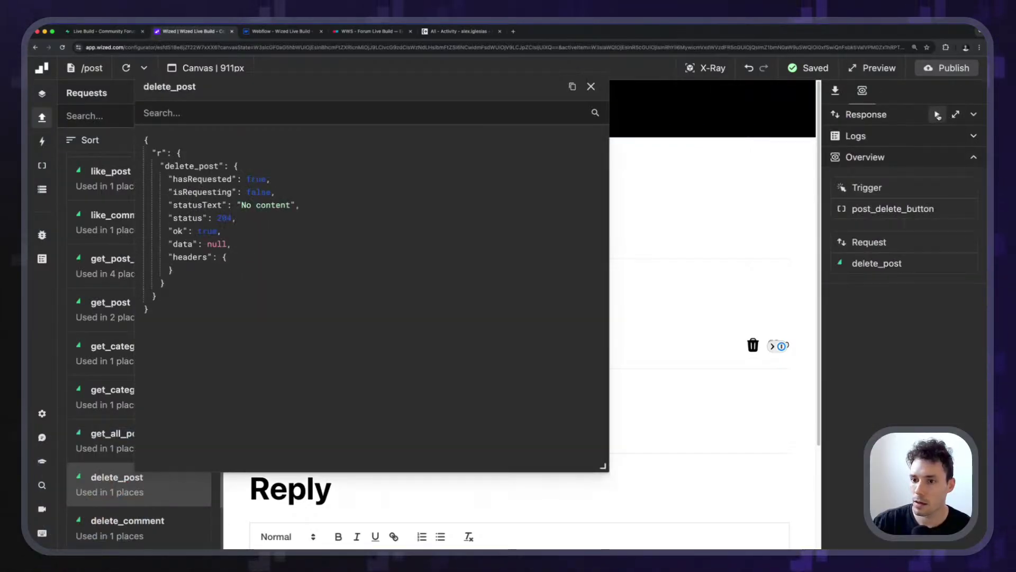
click(591, 87)
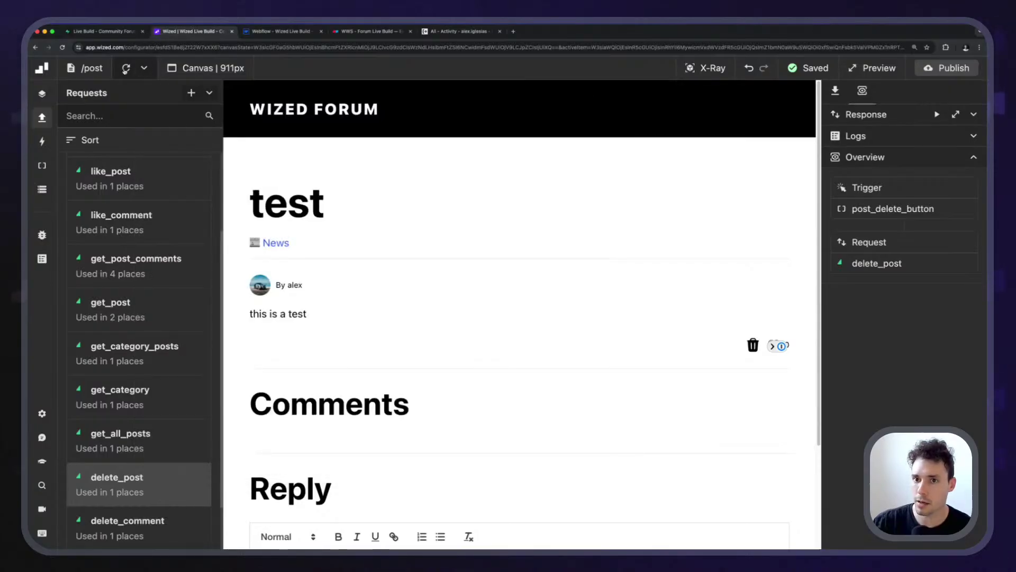
click(121, 70)
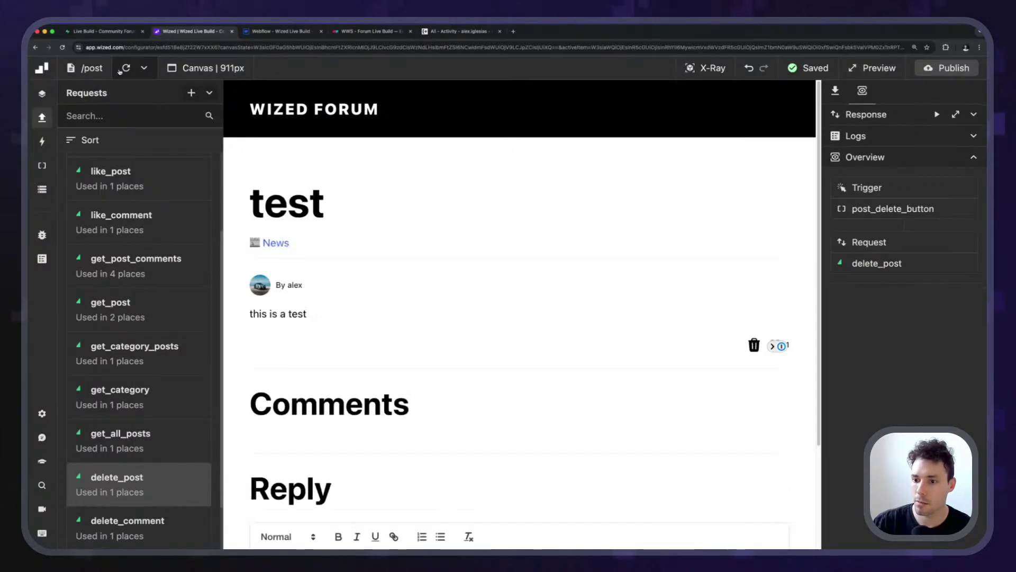
Check Supabase's posts table, which still holds 9 records including 'test'.
key(ctrl+shift+Tab)
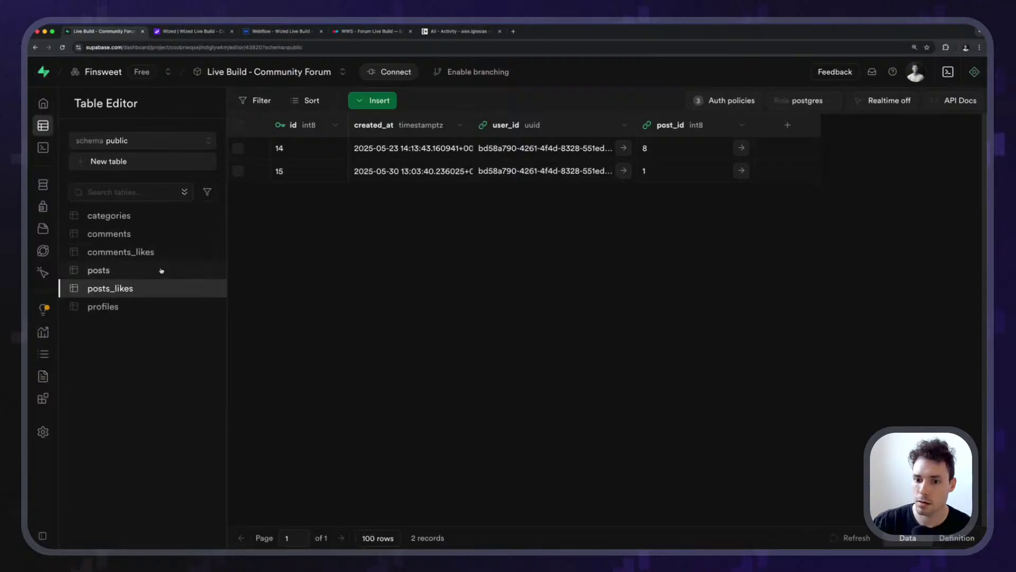
click(162, 271)
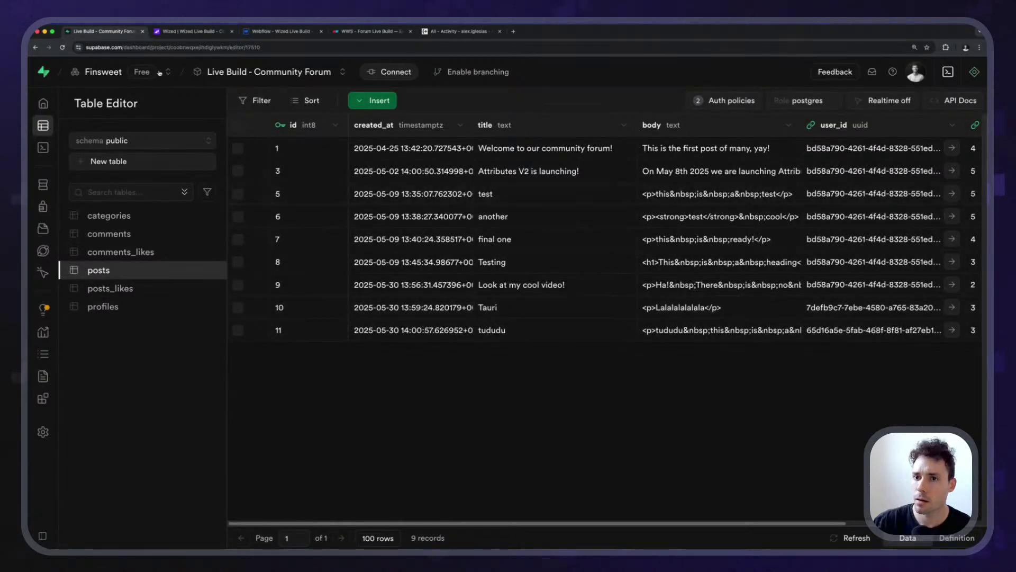
click(193, 32)
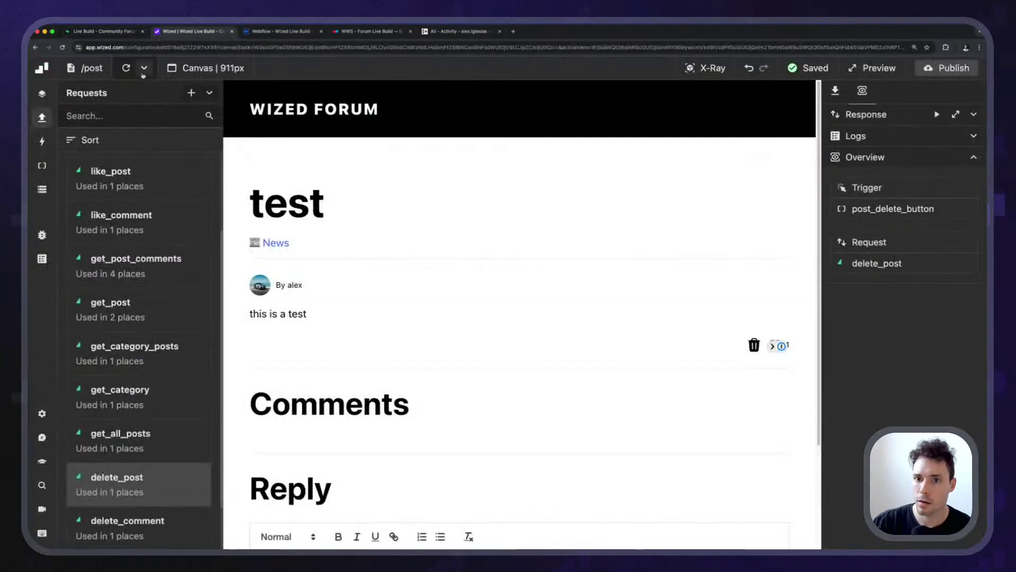
click(203, 67)
scroll(210, 307, down, 2)
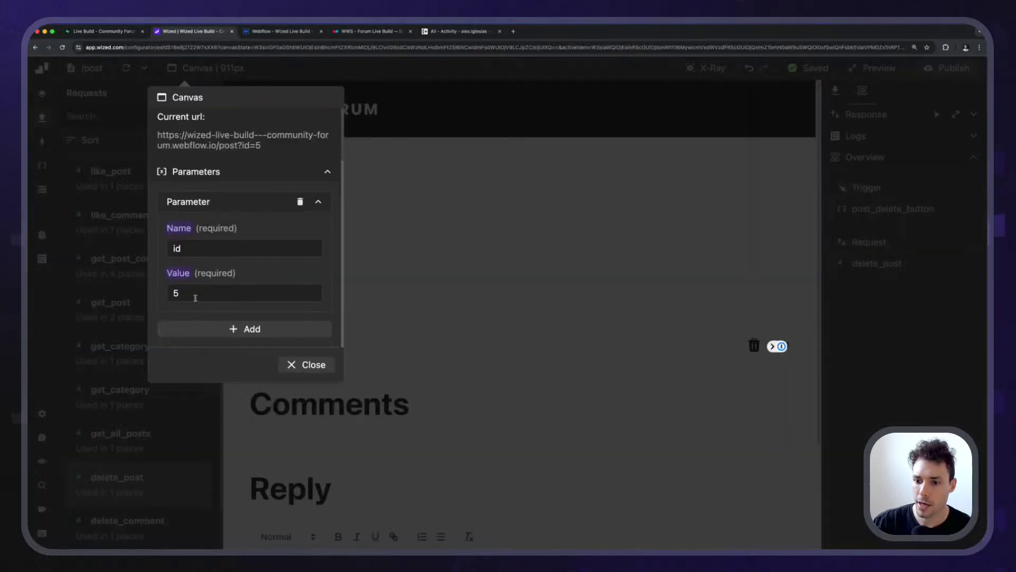
click(314, 363)
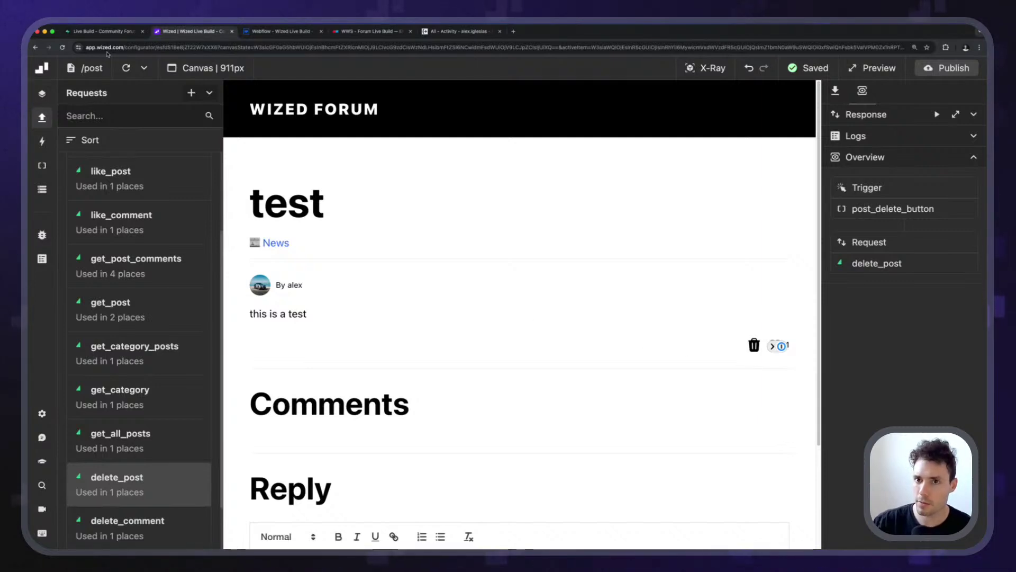
key(ctrl+shift+Tab)
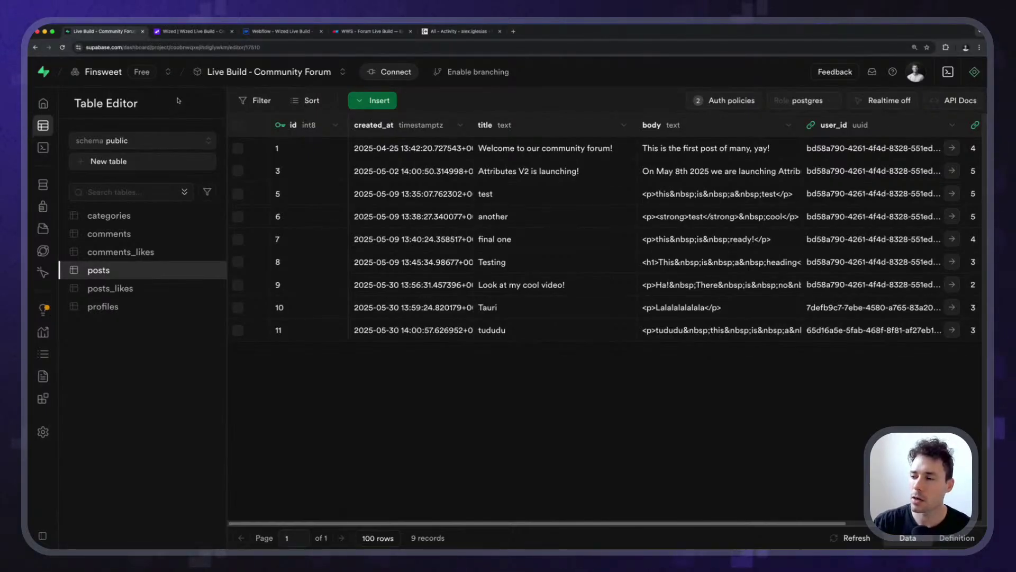
click(191, 31)
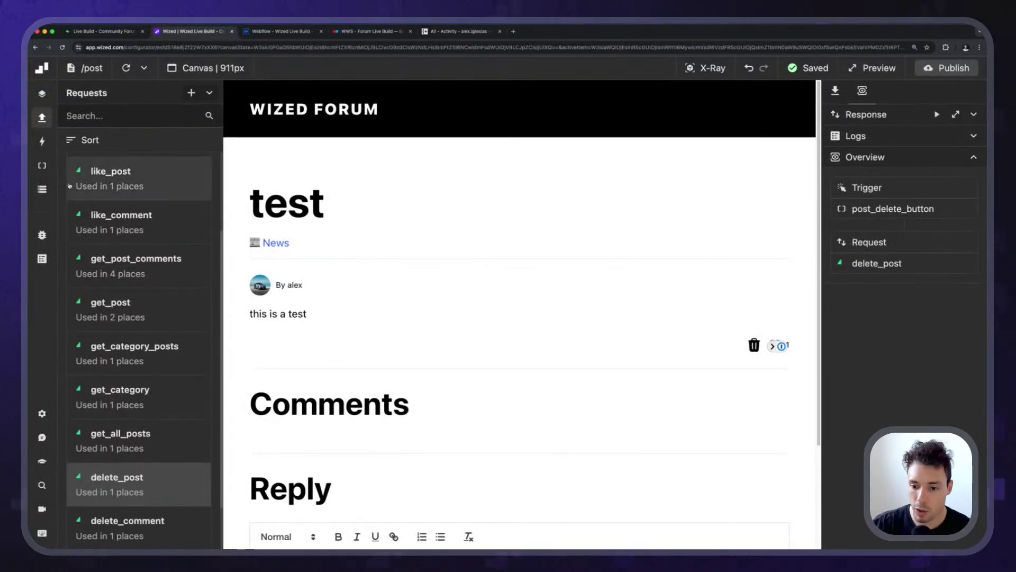
Replace delete_post's Record ID code n.parameter.id with r.get_post.data.id;.
click(910, 265)
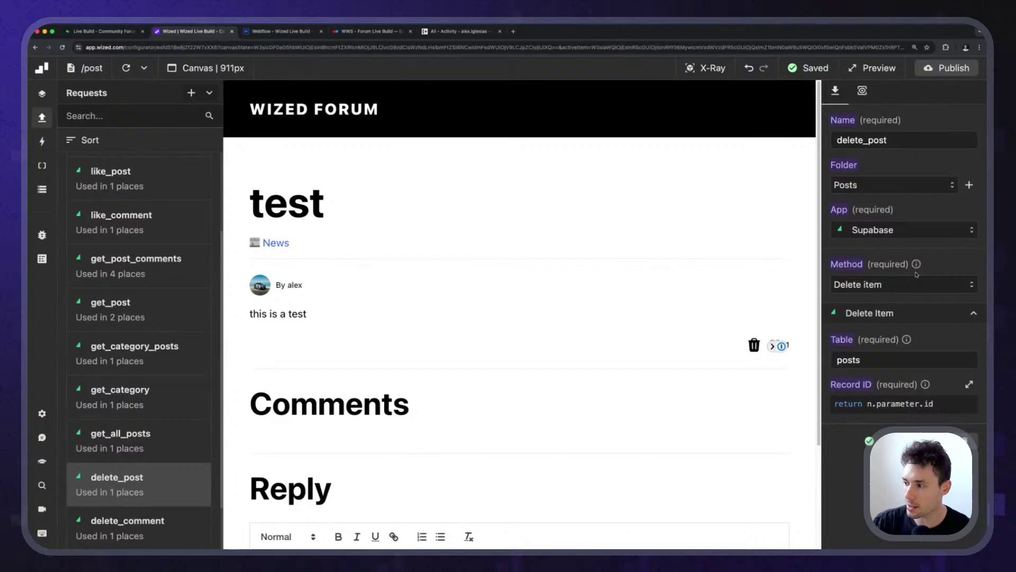
click(890, 407)
drag(348, 299, 287, 299)
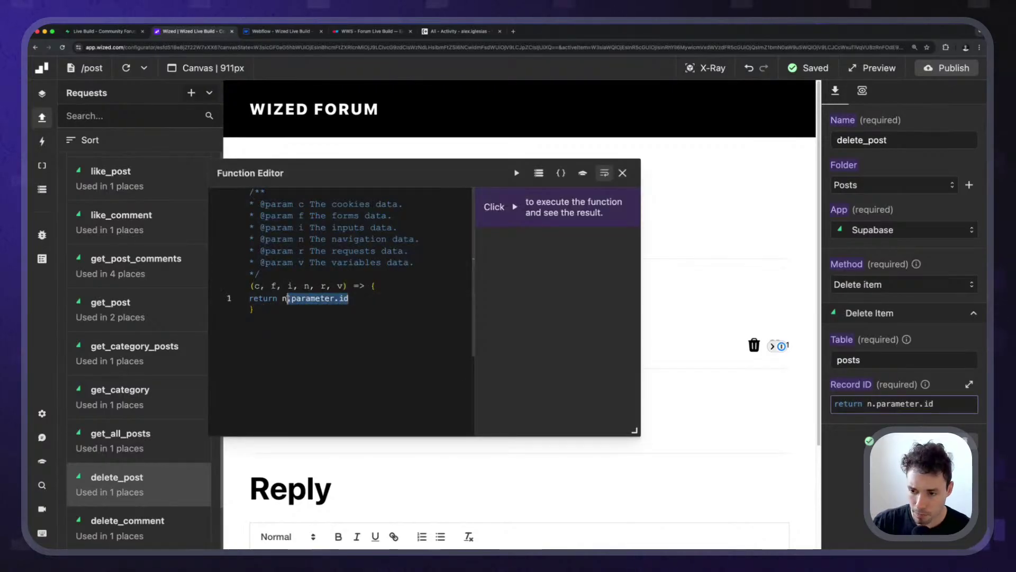
click(367, 299)
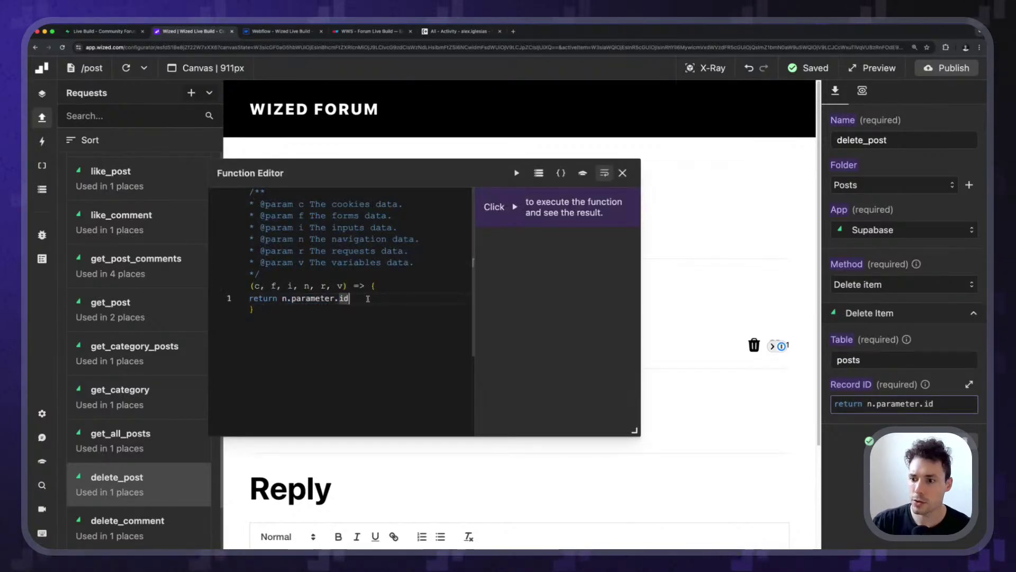
drag(283, 299, 349, 299)
text(r.g)
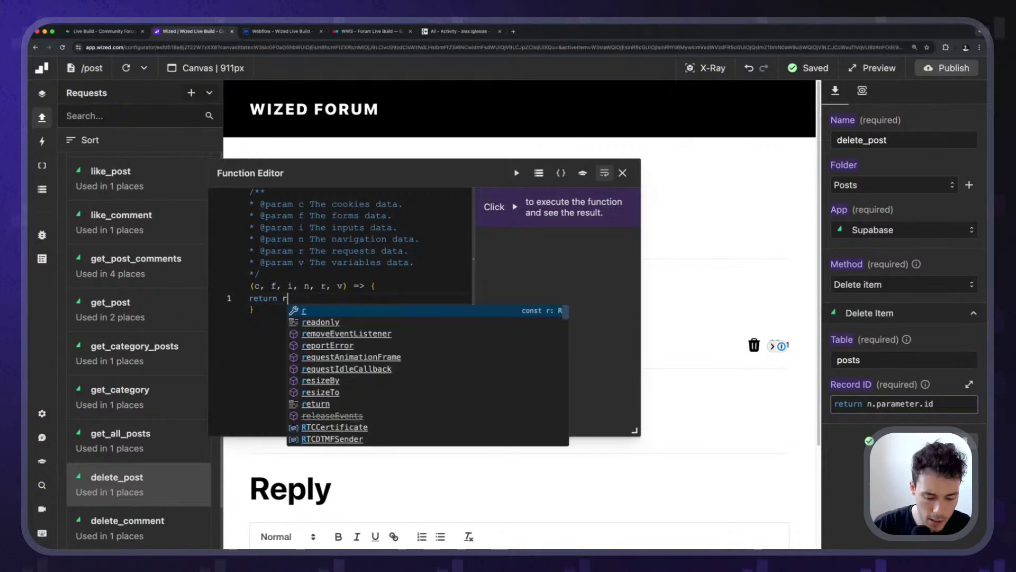
key(Down)
key(Down)
key(Down)
key(Return)
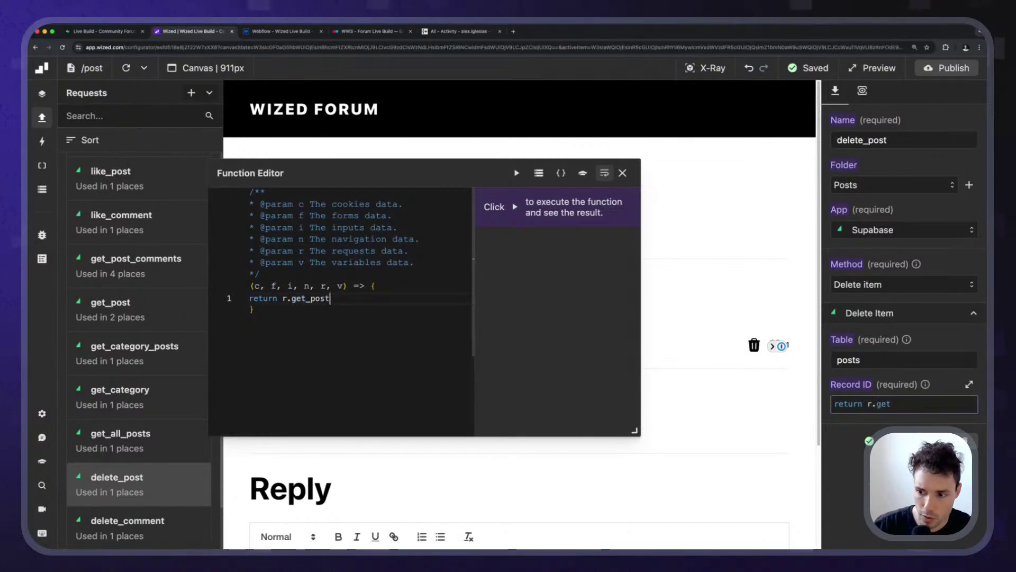
text(.data.id;)
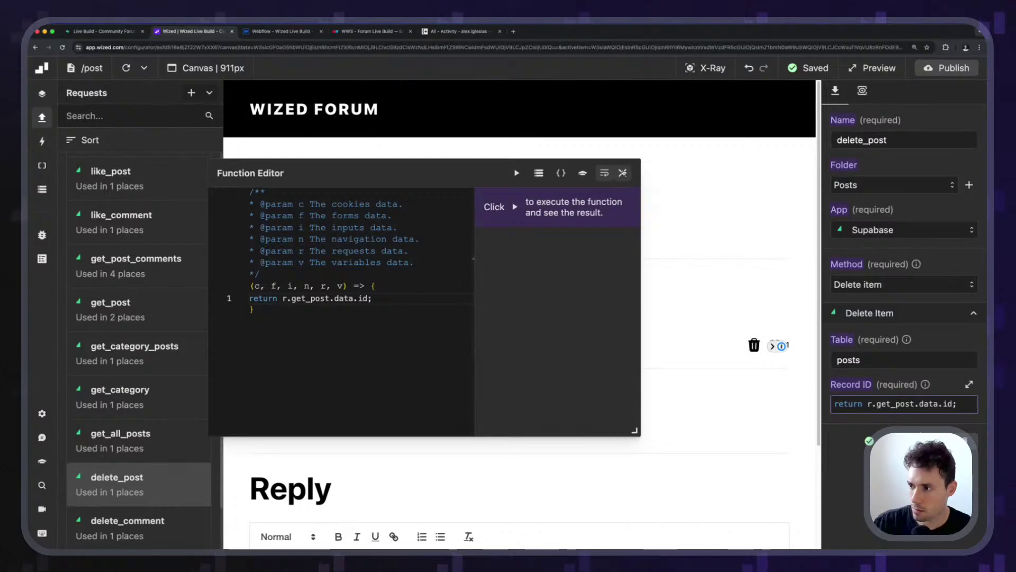
click(622, 173)
Reload the canvas and rerun delete_post, again getting 204 No content, then view Supabase's posts table.
click(126, 67)
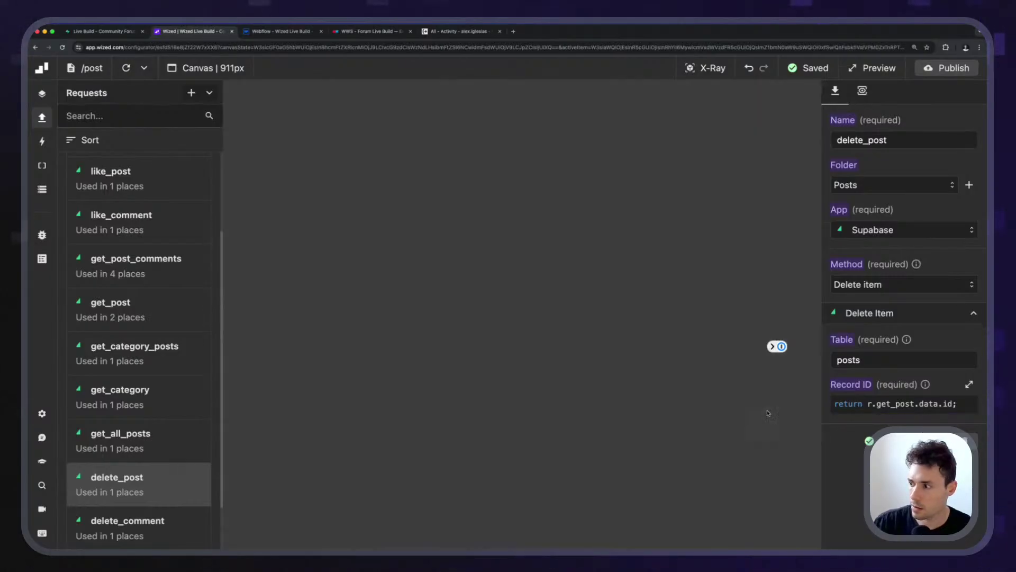
click(862, 90)
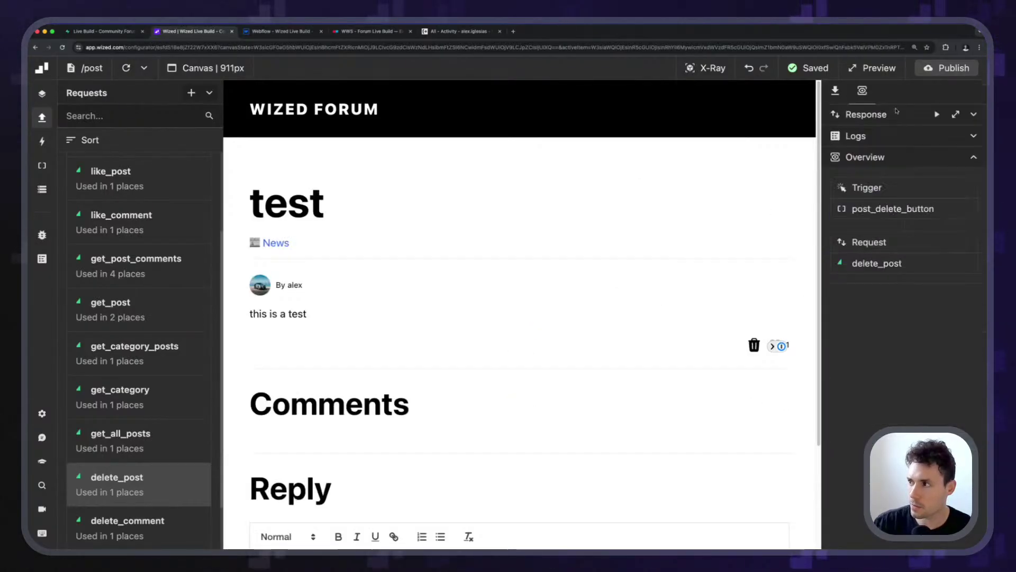
click(937, 115)
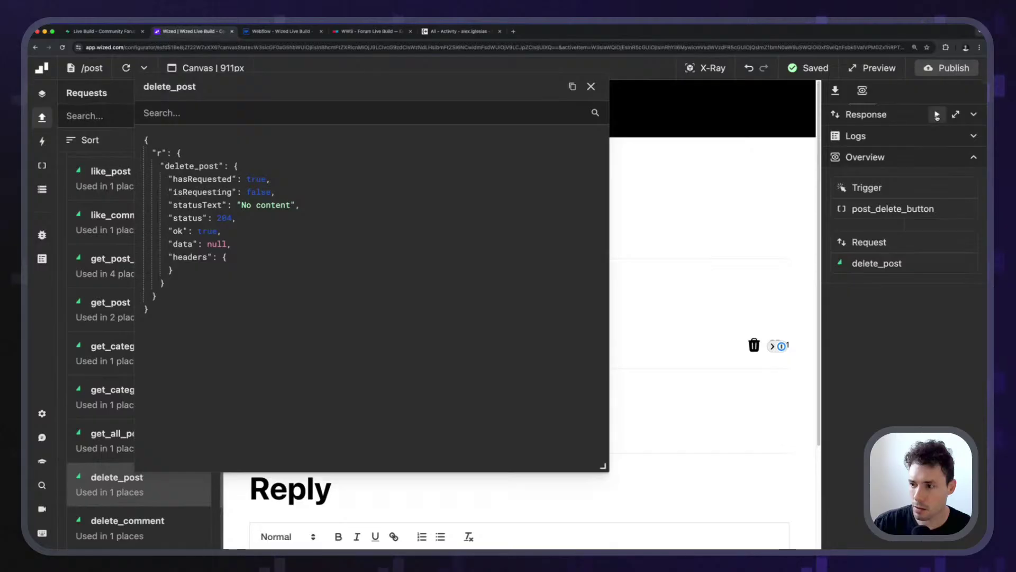
click(590, 87)
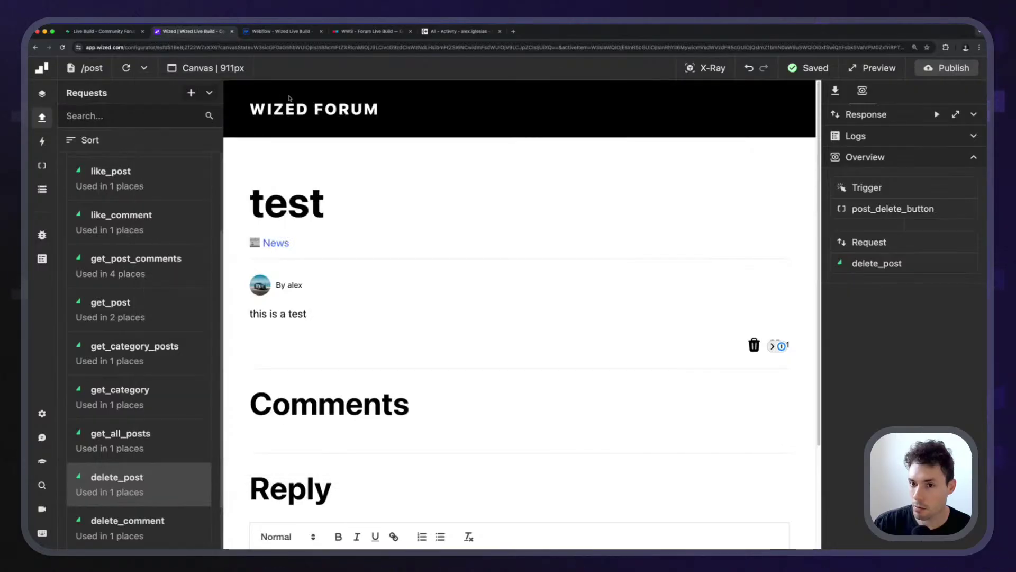
click(127, 71)
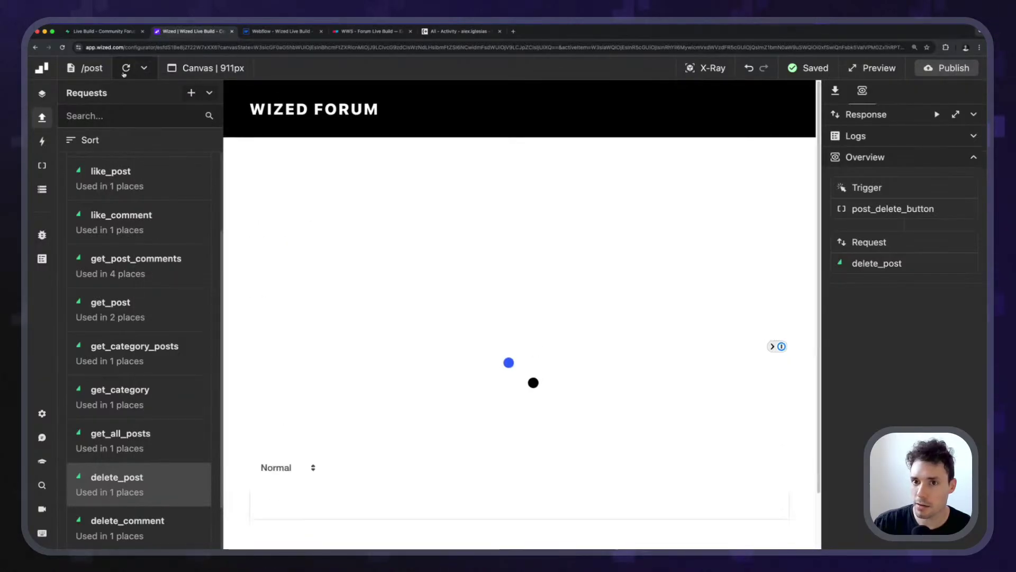
click(123, 30)
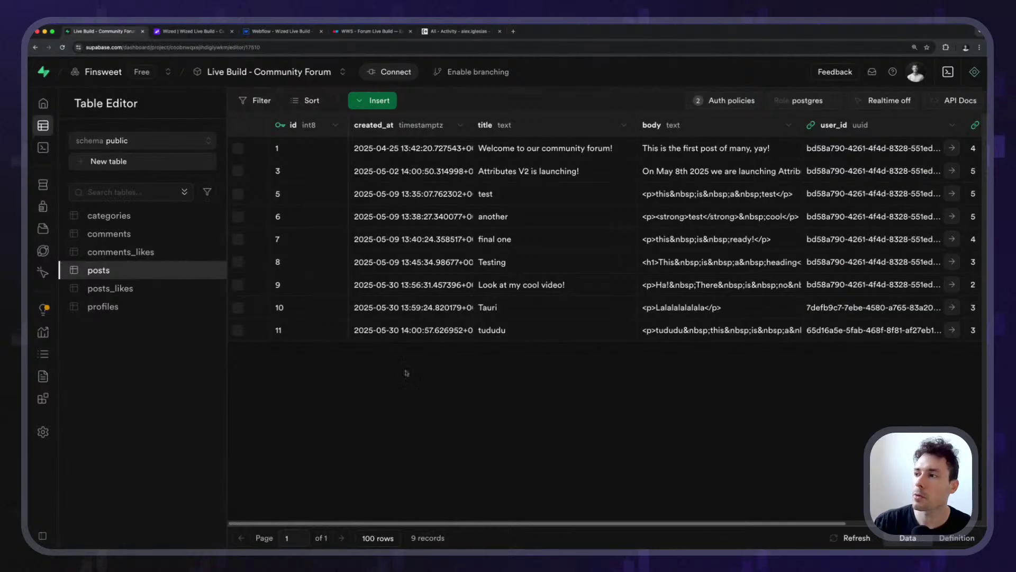
Save a posts DELETE policy from the user_id template, allowing deletes where auth.uid() matches user_id.
click(62, 47)
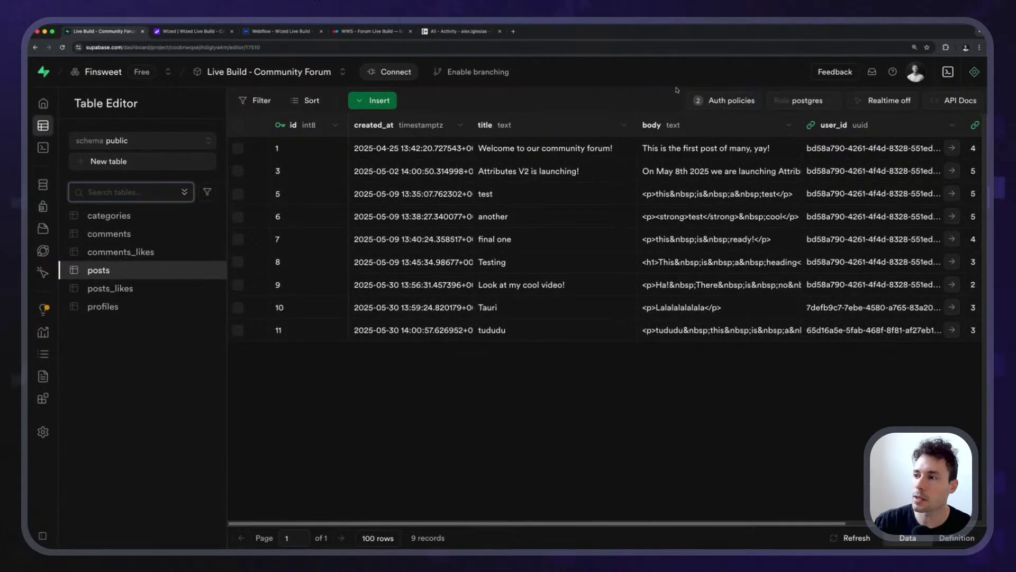
click(719, 100)
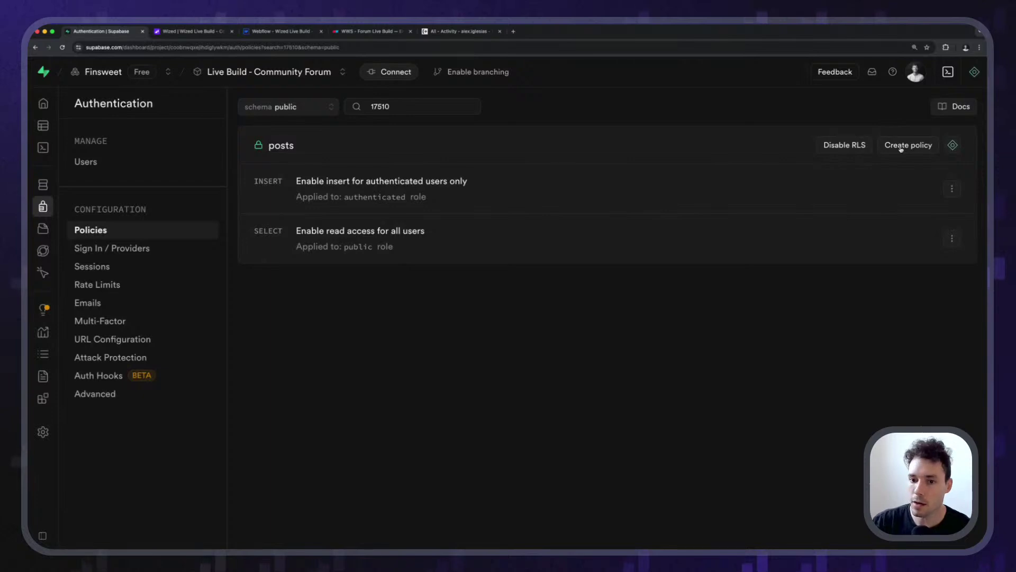
click(901, 146)
scroll(886, 334, down, 5)
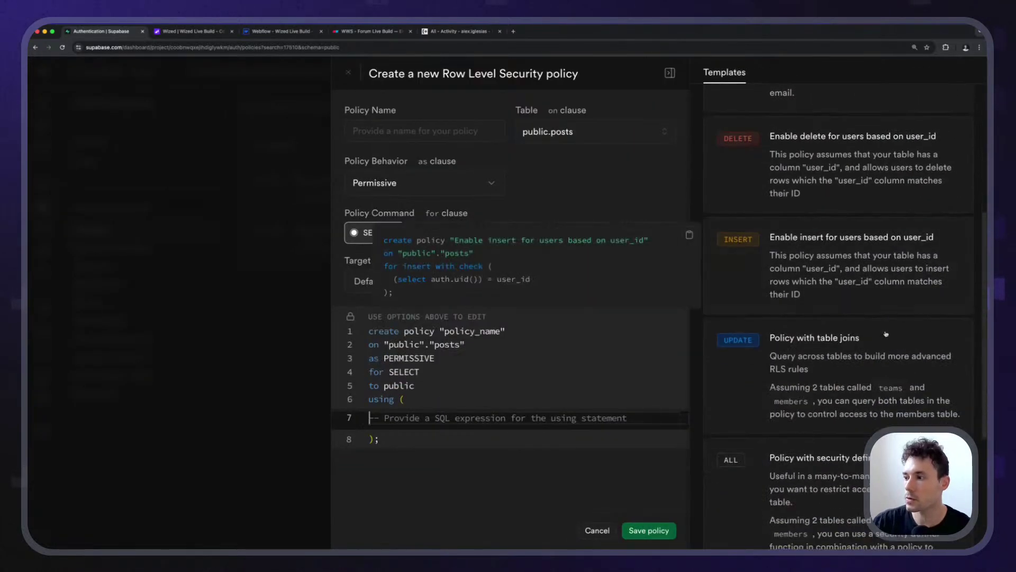
scroll(885, 333, up, 2)
click(858, 255)
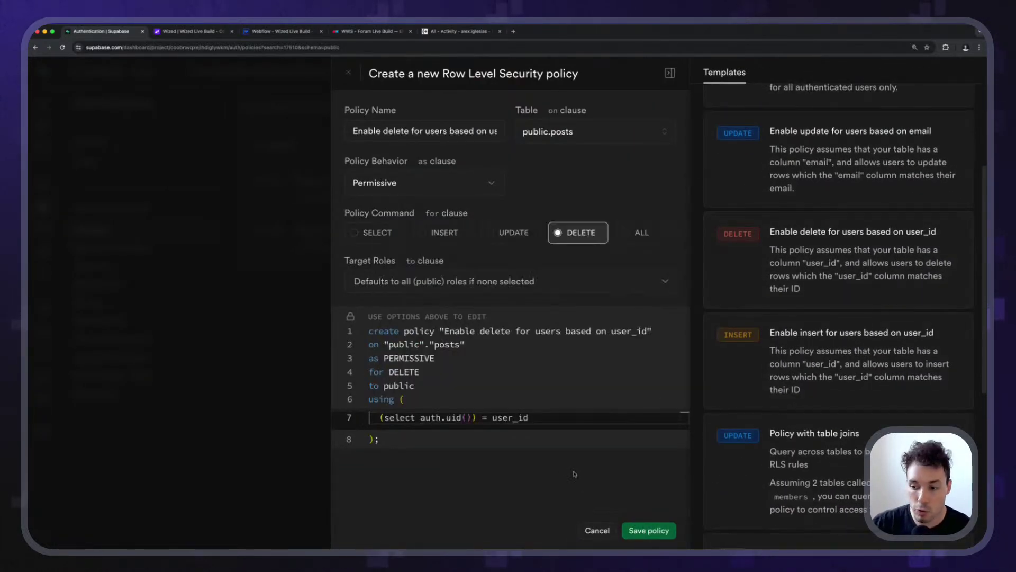
click(648, 532)
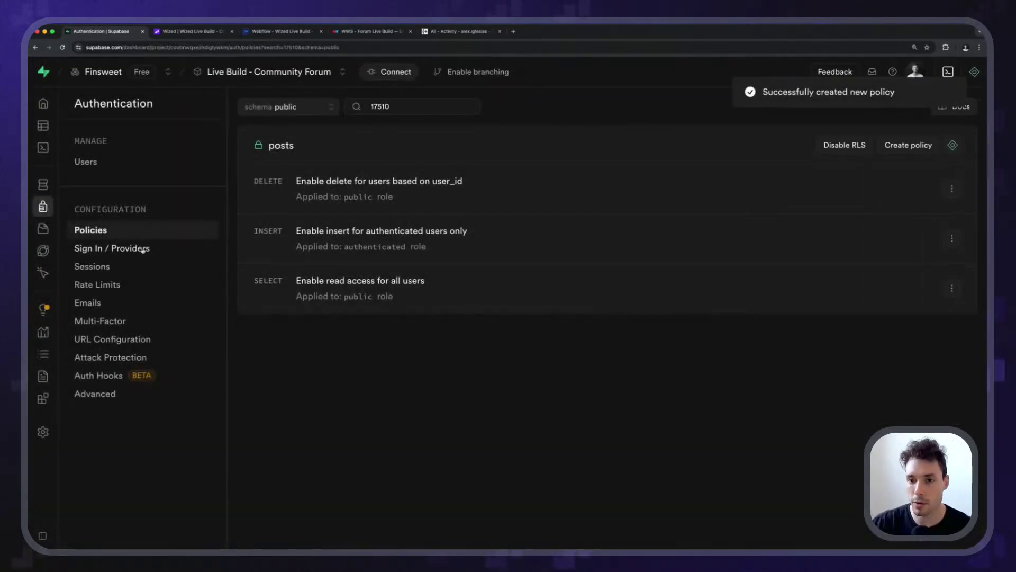
mouse_move(44, 130)
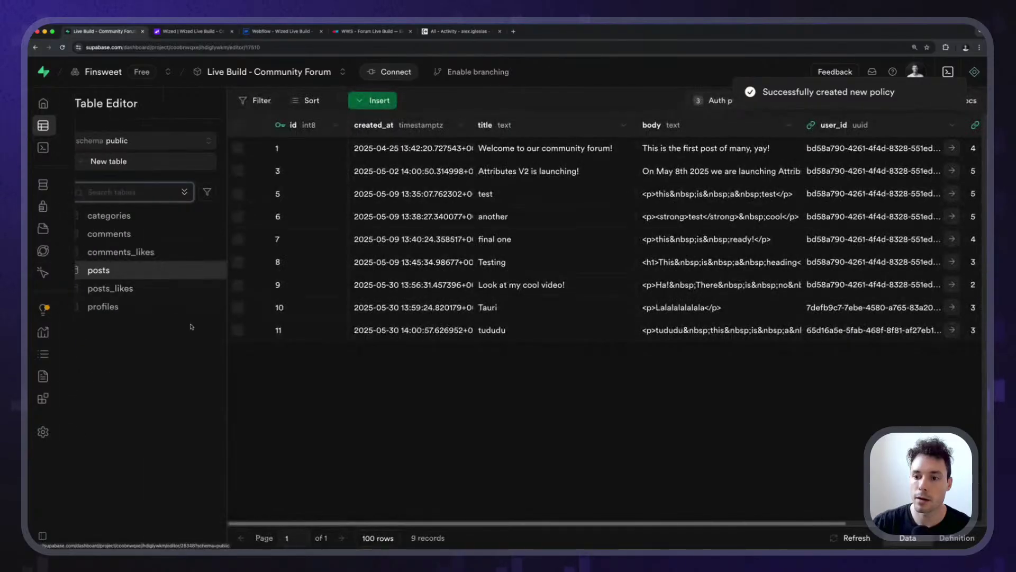
click(200, 32)
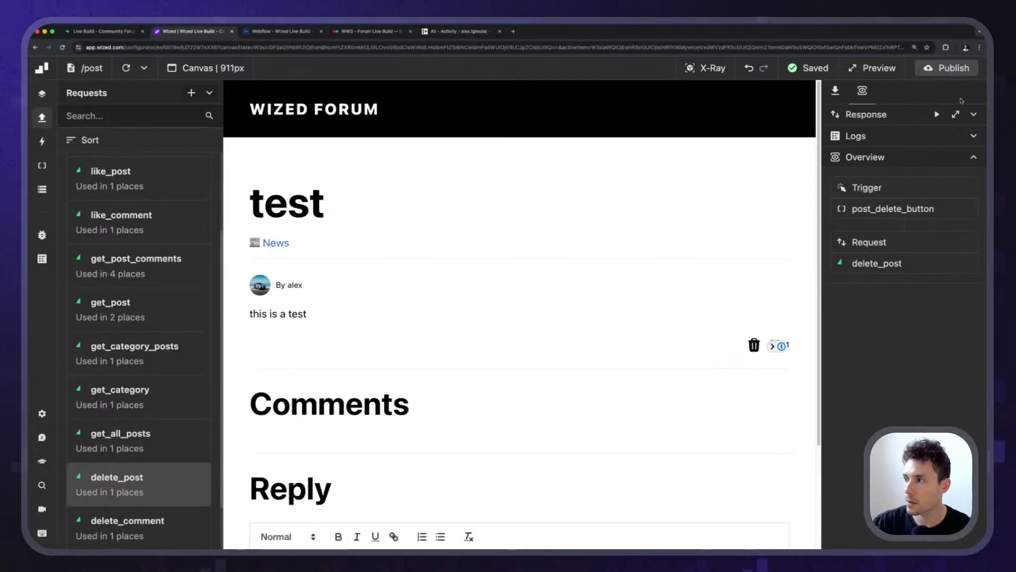
Run delete_post and reload Supabase to confirm the posts table drops to 8 records.
click(956, 114)
click(937, 114)
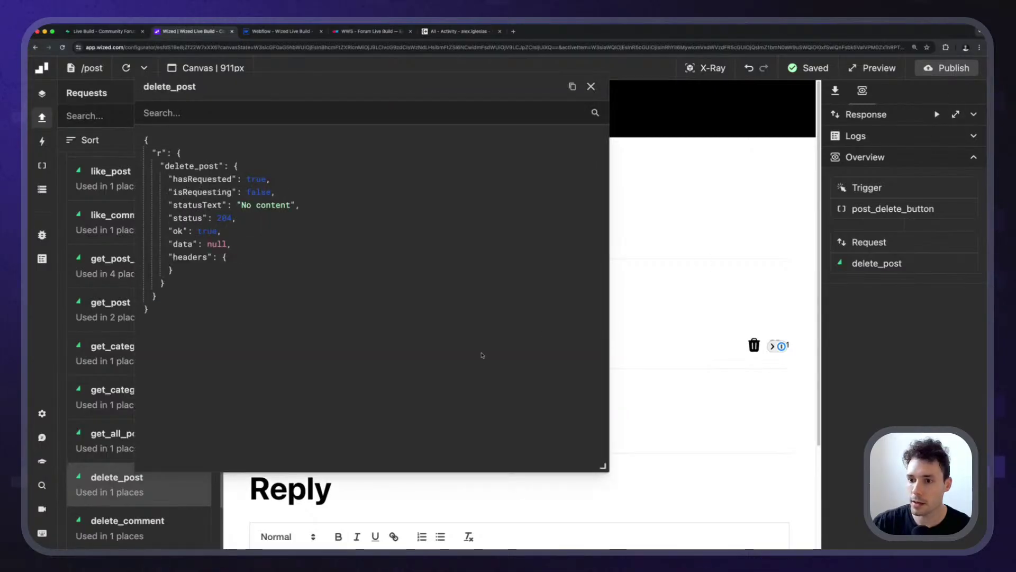
click(129, 34)
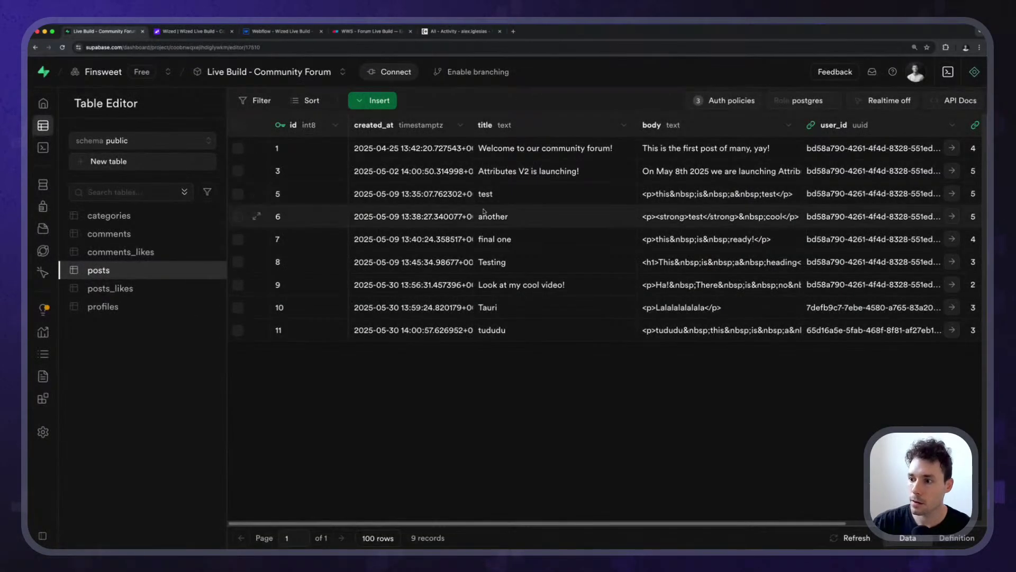
key(super+r)
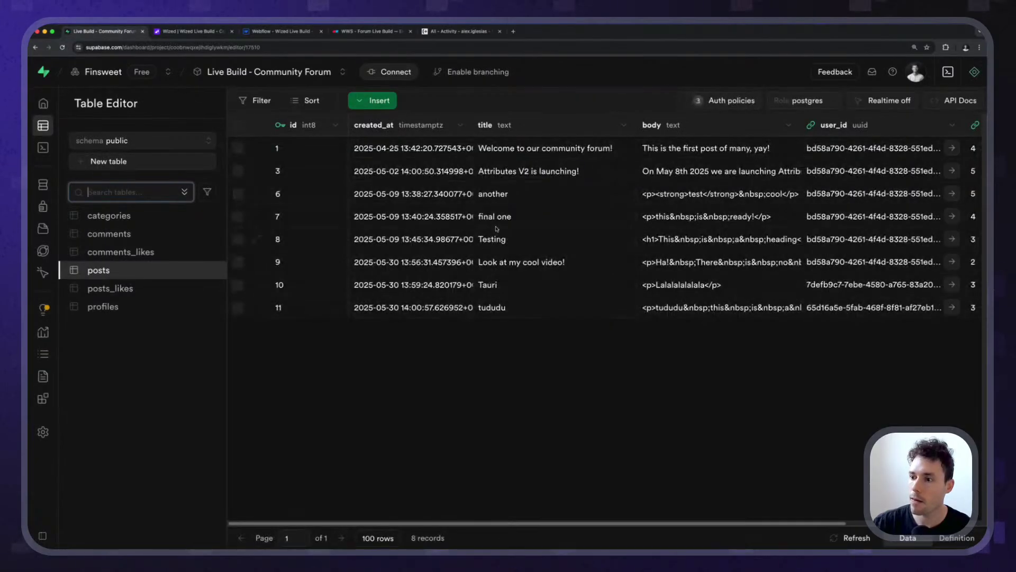
Reload the Wized canvas, now showing an empty post preview, and close the response panel.
click(213, 33)
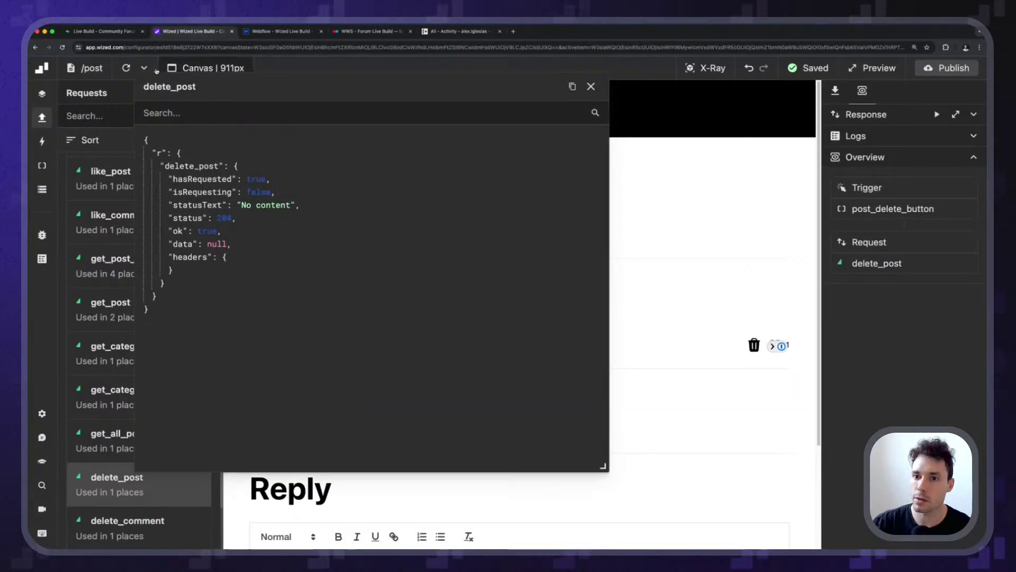
click(126, 68)
drag(526, 91, 362, 123)
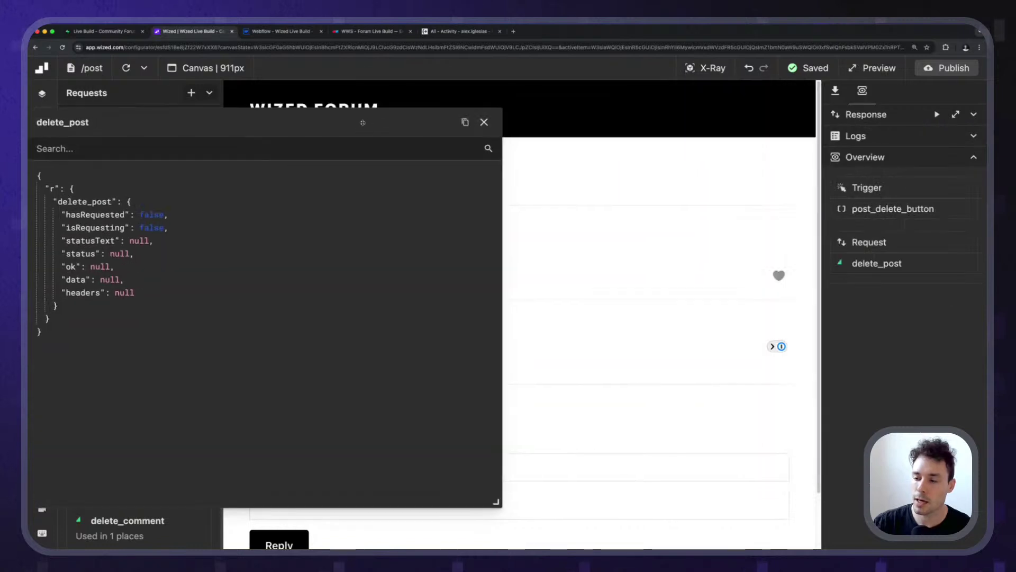
click(483, 122)
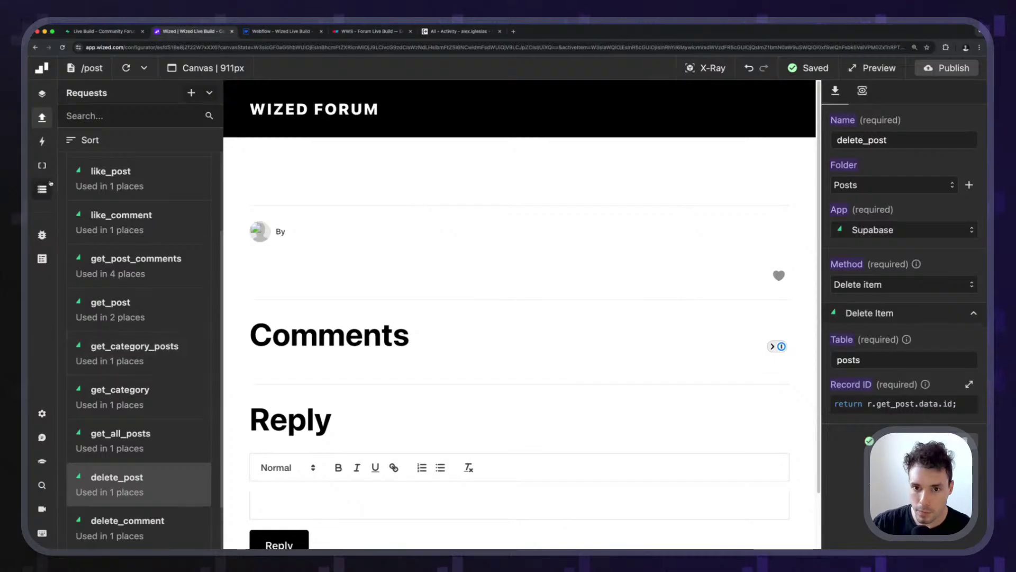
Select post_delete_button and switch its Navigate to home event action back on.
click(41, 165)
scroll(113, 365, down, 3)
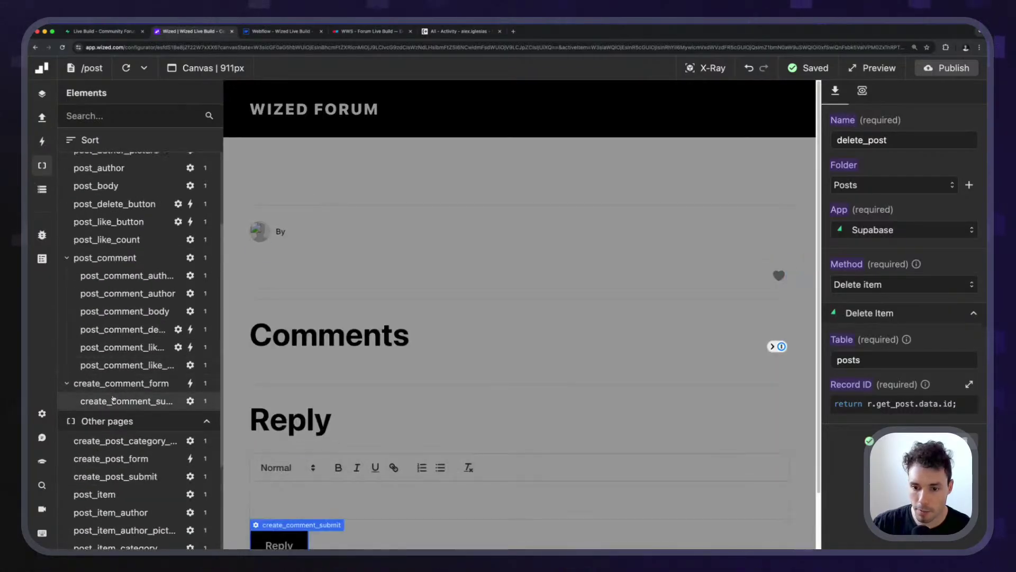
scroll(113, 400, up, 3)
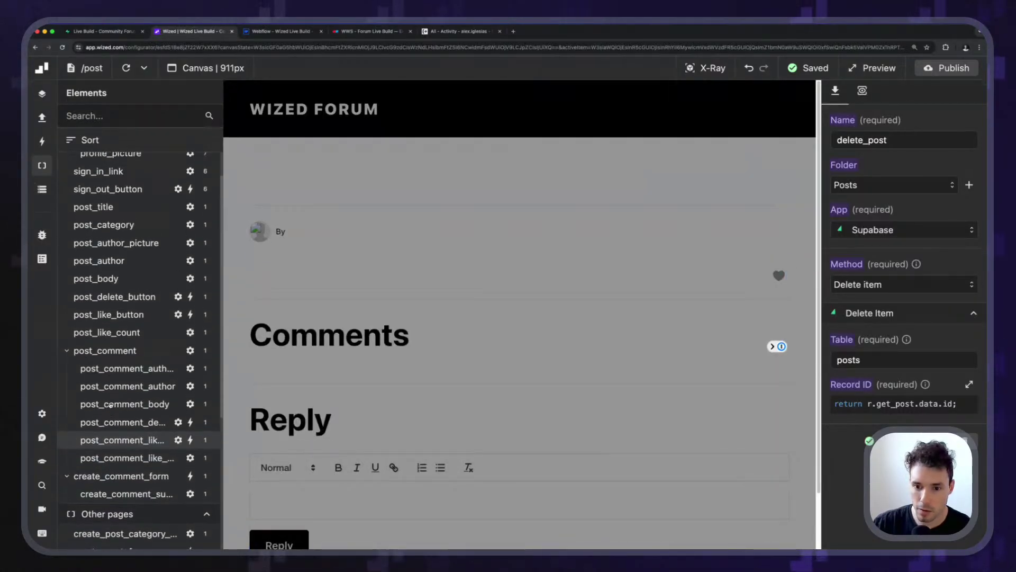
scroll(111, 405, up, 2)
scroll(112, 397, down, 1)
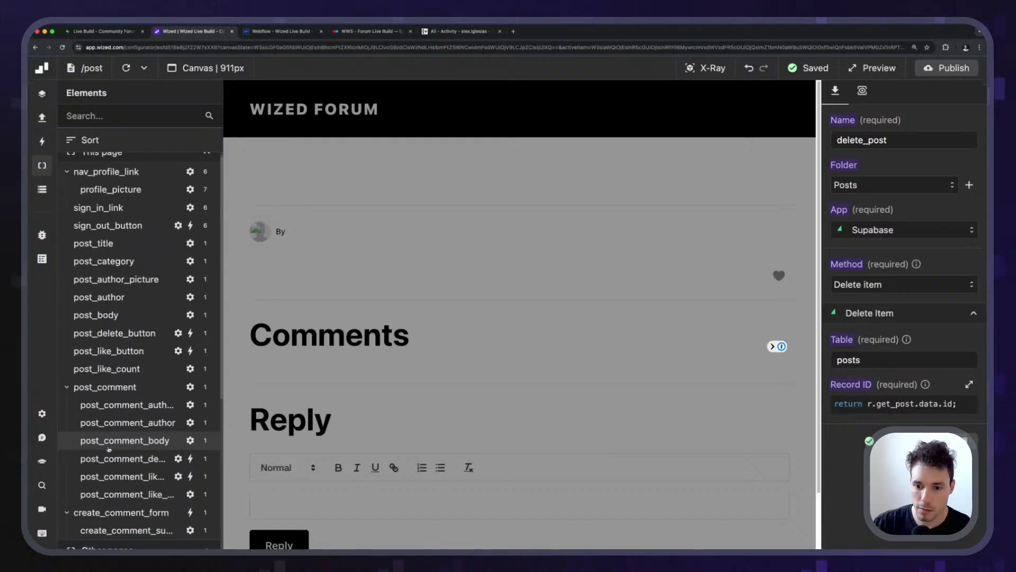
click(114, 333)
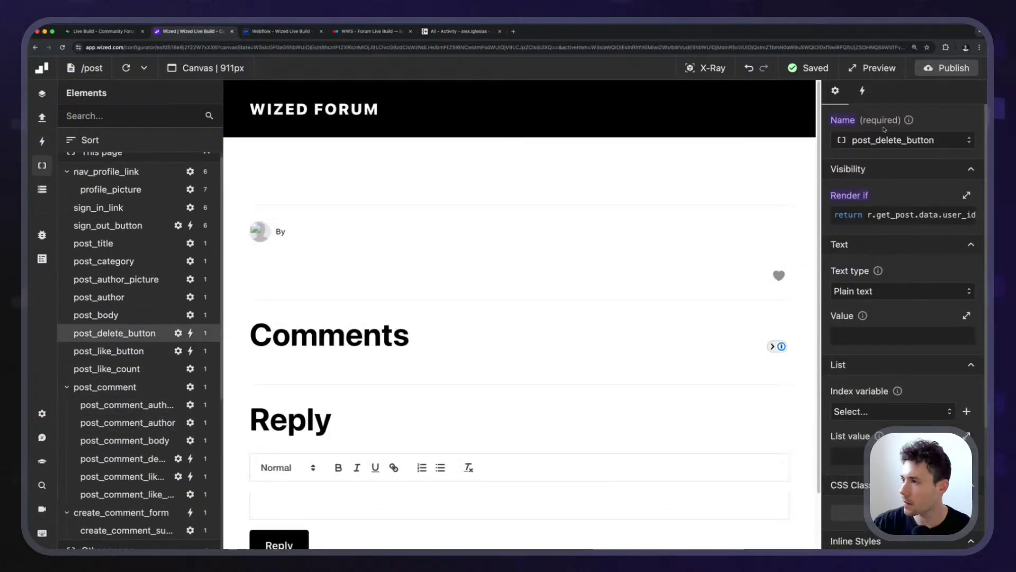
click(863, 90)
click(922, 366)
Delete the post 'another' to test the redirect, then open the tududu post lacking a delete icon.
scroll(900, 318, down, 3)
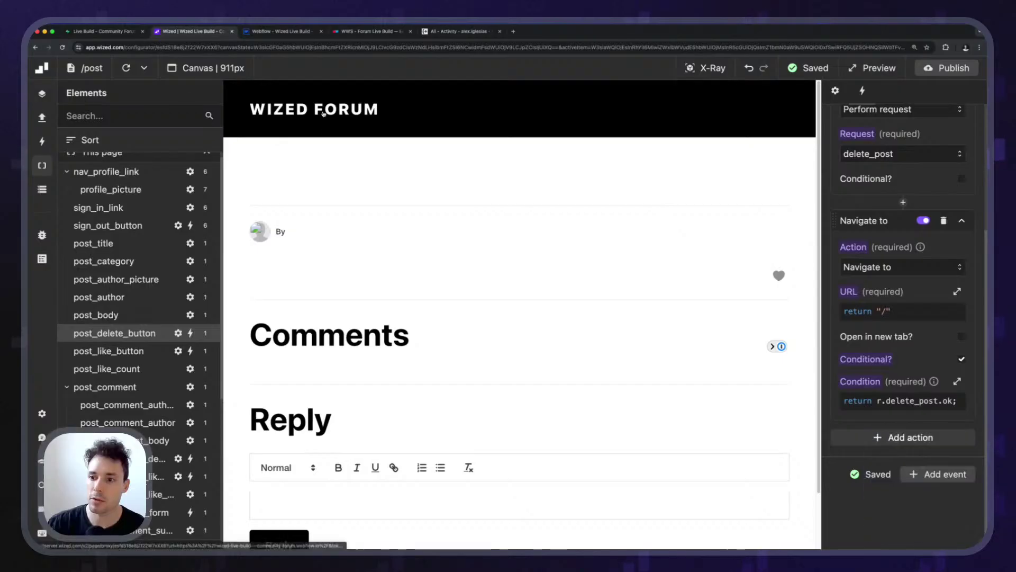
scroll(449, 360, down, 3)
scroll(466, 377, down, 2)
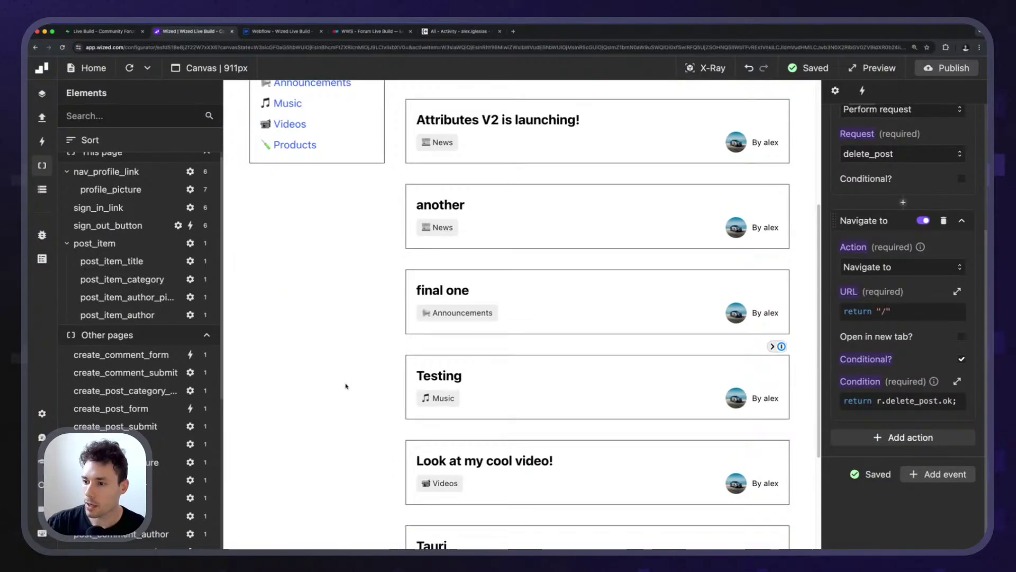
click(424, 203)
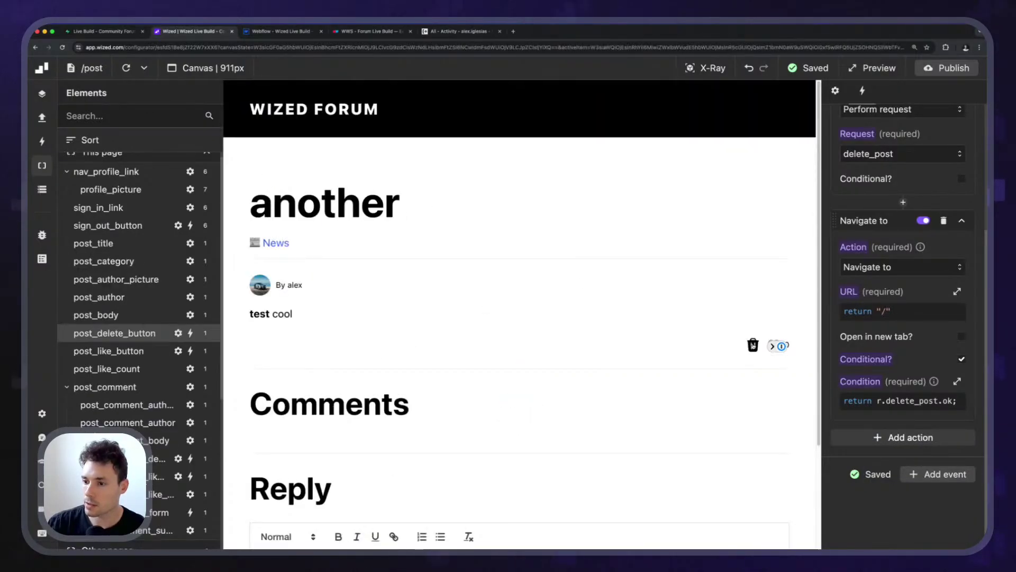
click(753, 345)
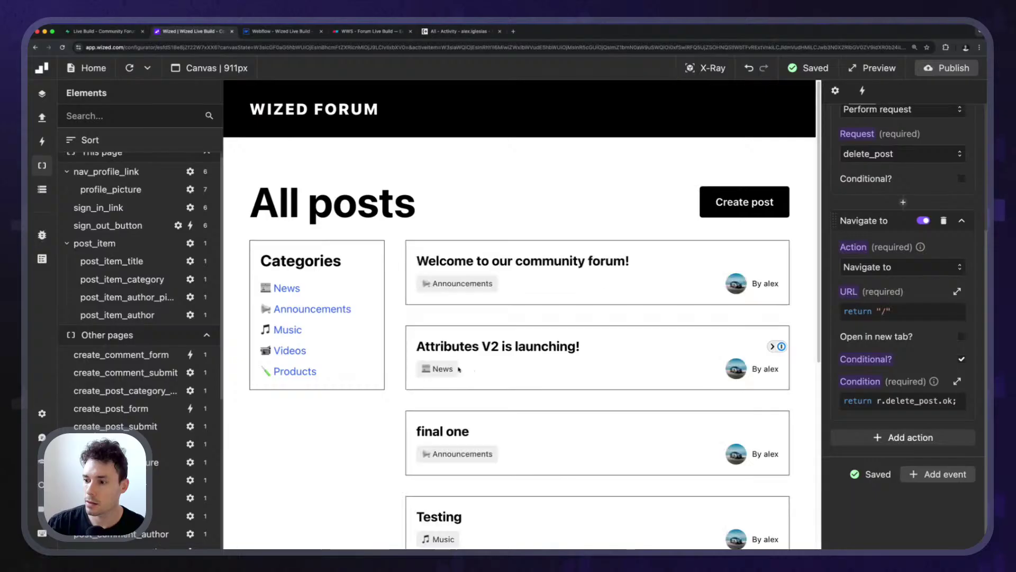
scroll(476, 365, down, 6)
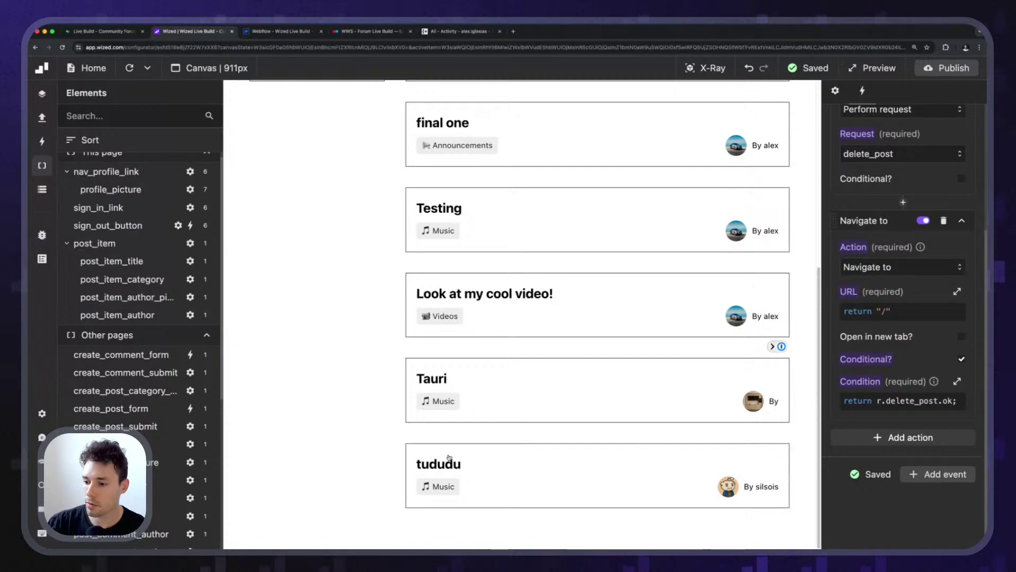
click(415, 456)
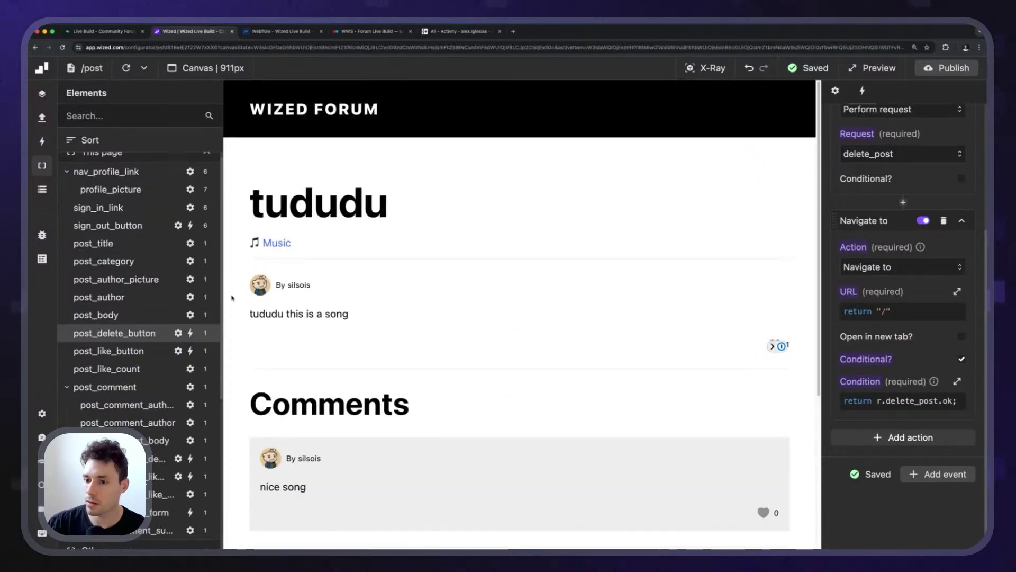
scroll(360, 421, down, 2)
scroll(354, 418, up, 2)
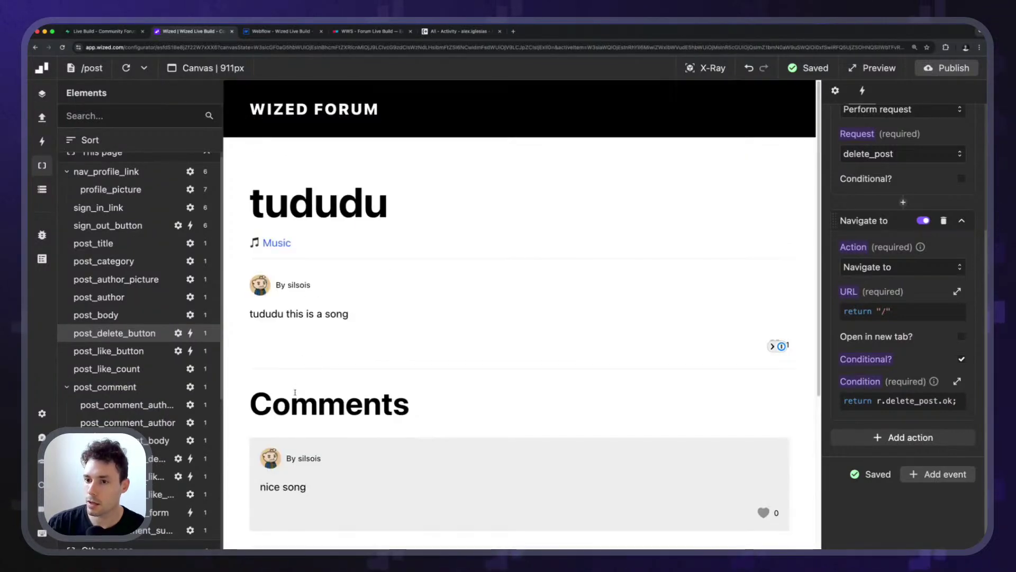
Verify Supabase's posts table has 8 records without 'another', then return Wized's canvas to All posts.
click(100, 33)
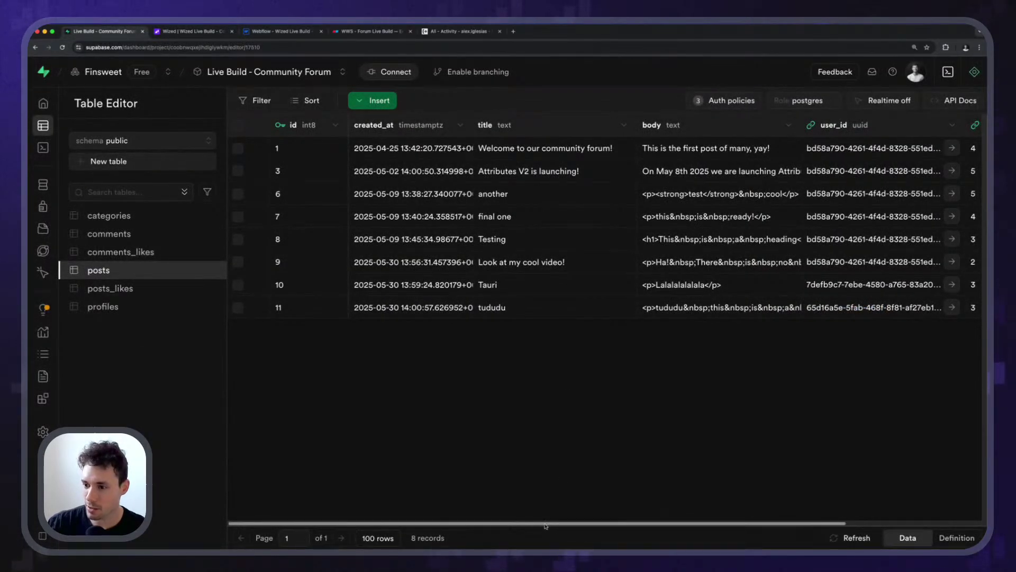
mouse_move(546, 525)
mouse_down()
mouse_move(665, 522)
mouse_move(534, 522)
mouse_up()
scroll(385, 335, up, 5)
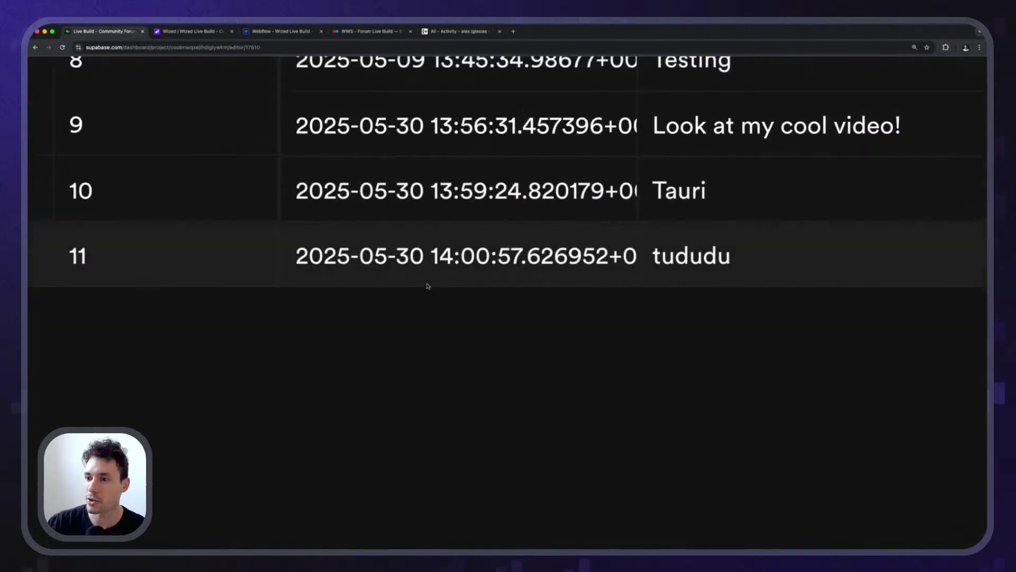
scroll(427, 286, down, 5)
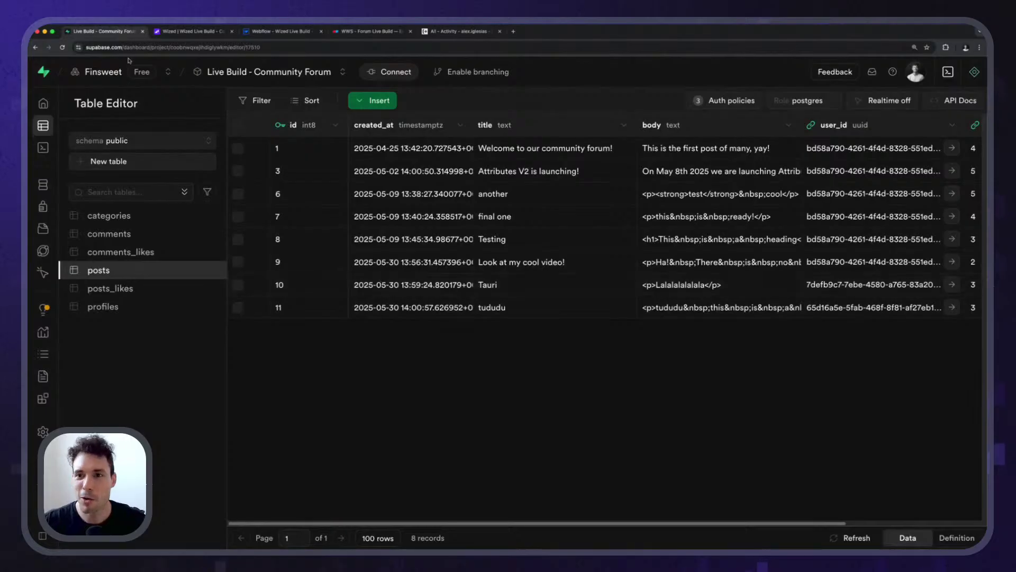
click(190, 33)
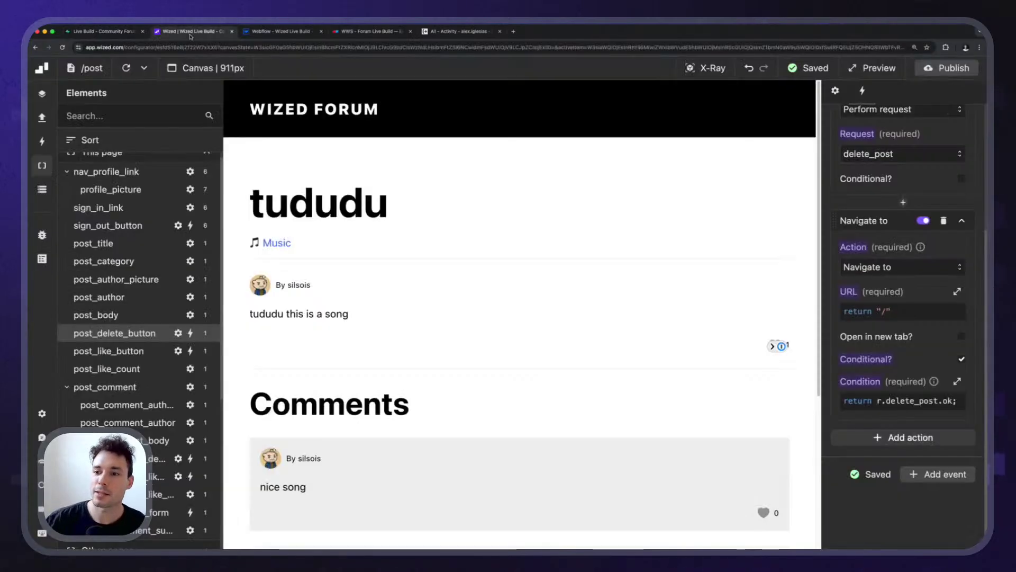
click(286, 111)
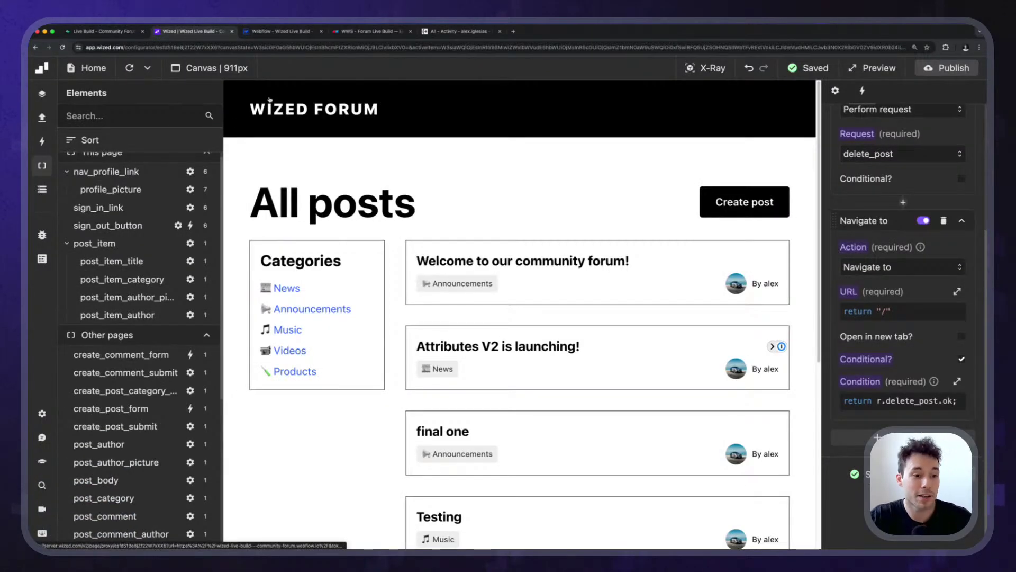